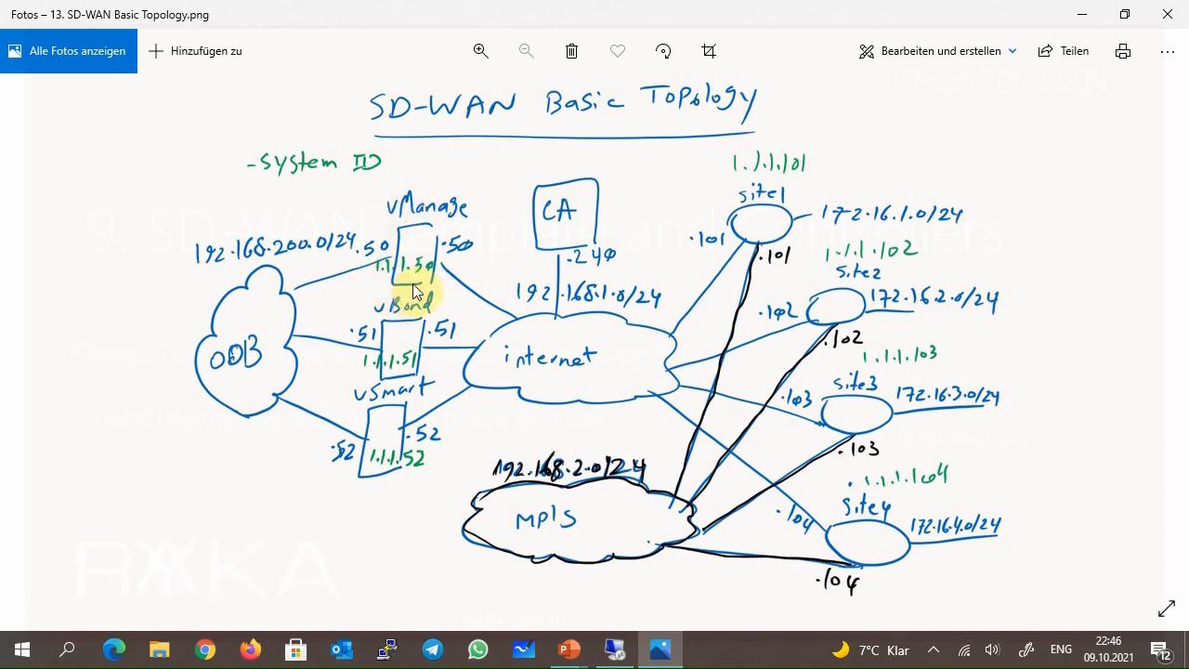
Switch to the remote vManage session and review the controllers list and the WAN edge devices' hostnames, system IPs and modes.
click(613, 648)
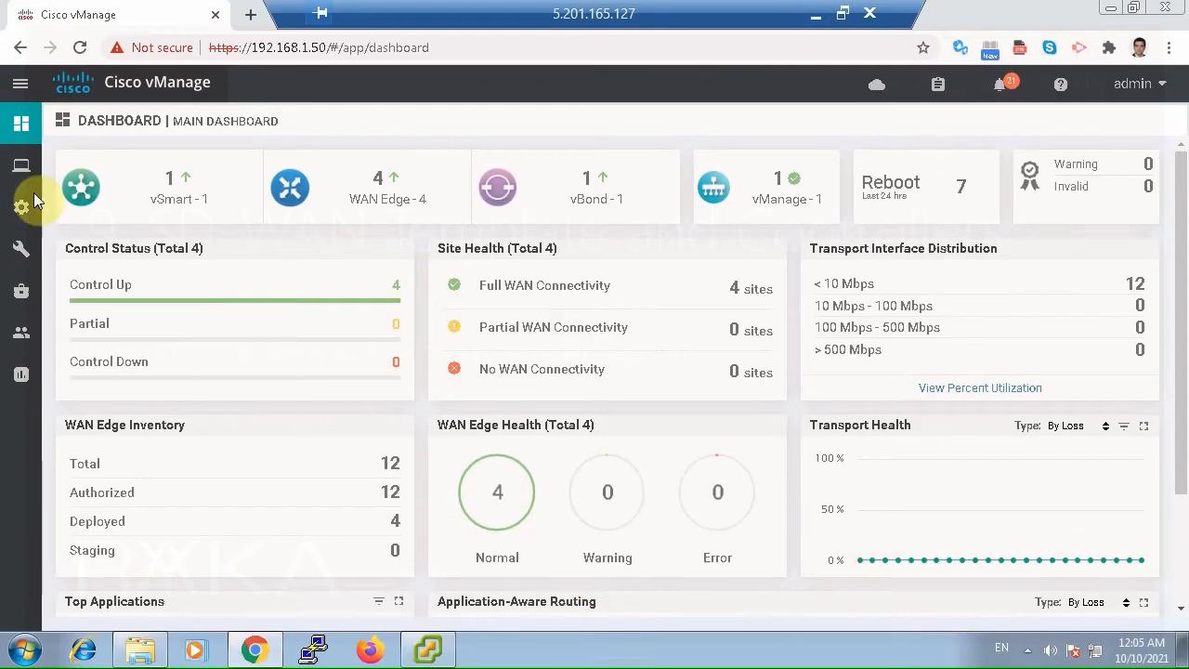
mouse_move(24, 212)
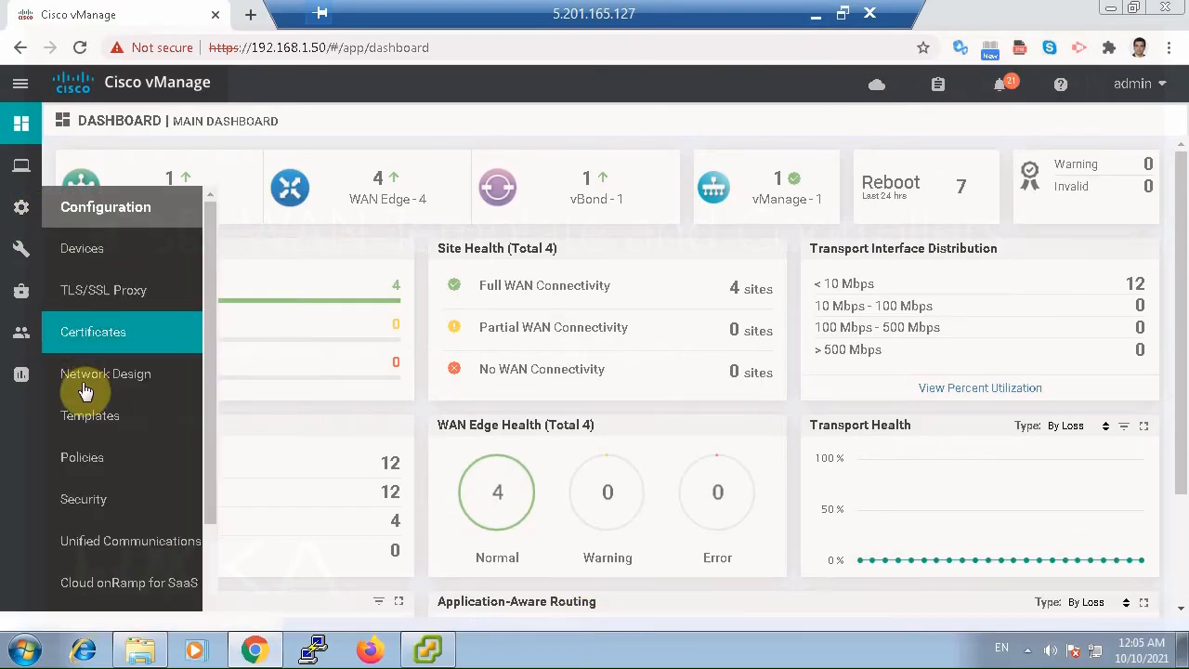
click(91, 251)
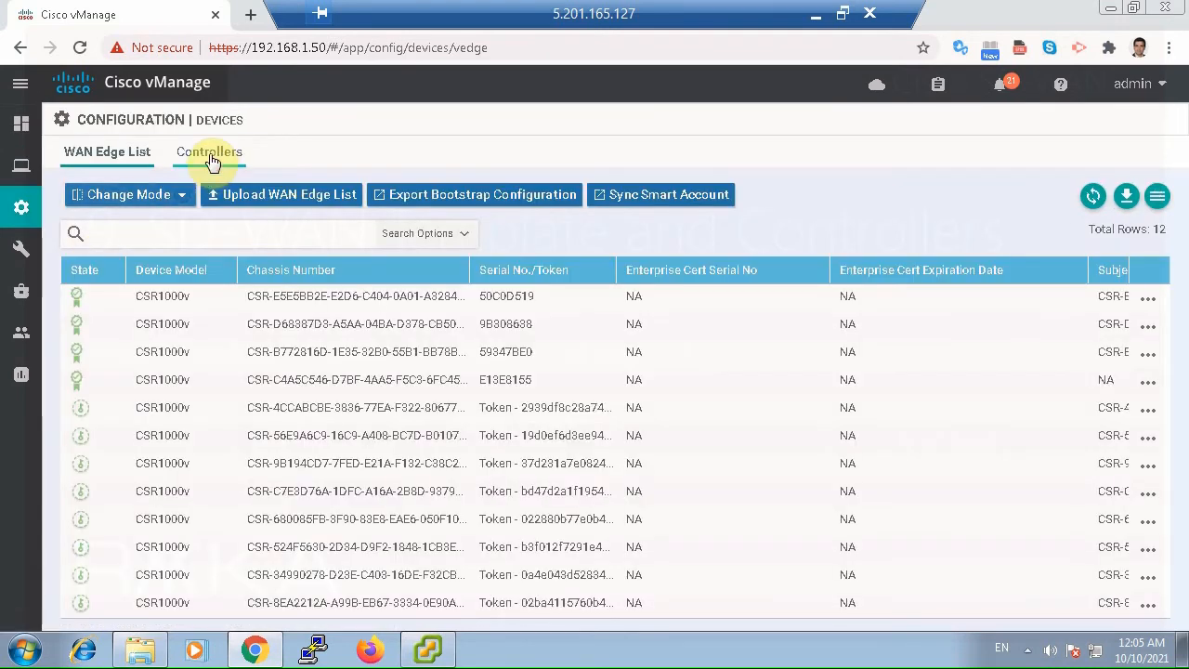
click(211, 162)
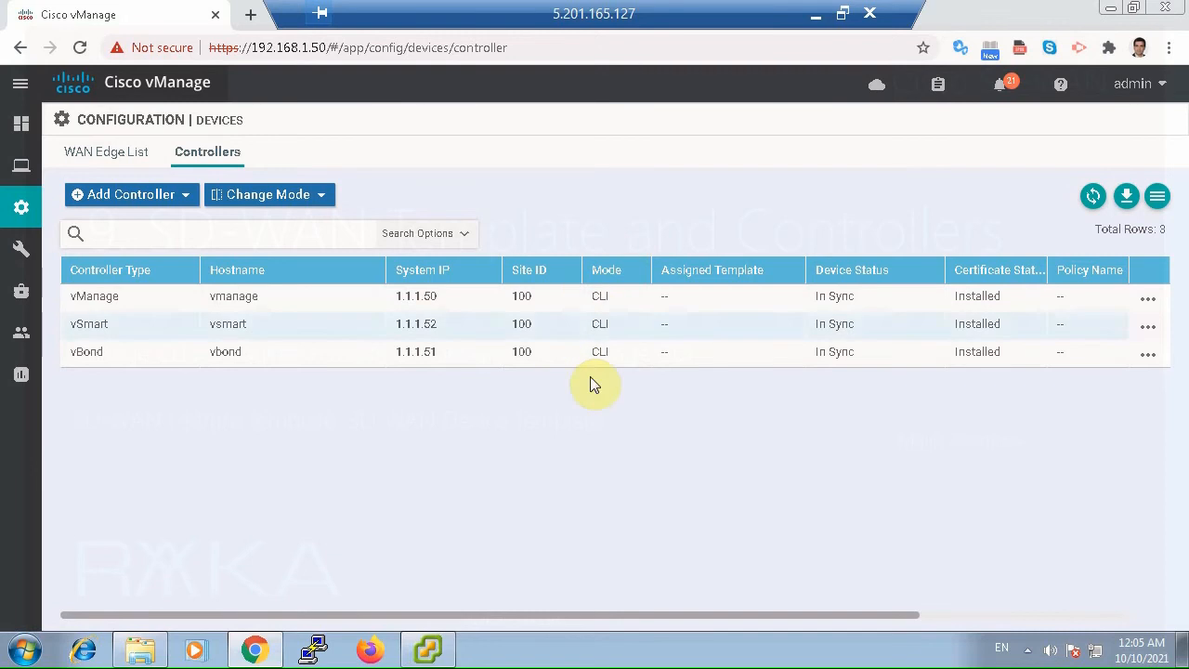
click(115, 153)
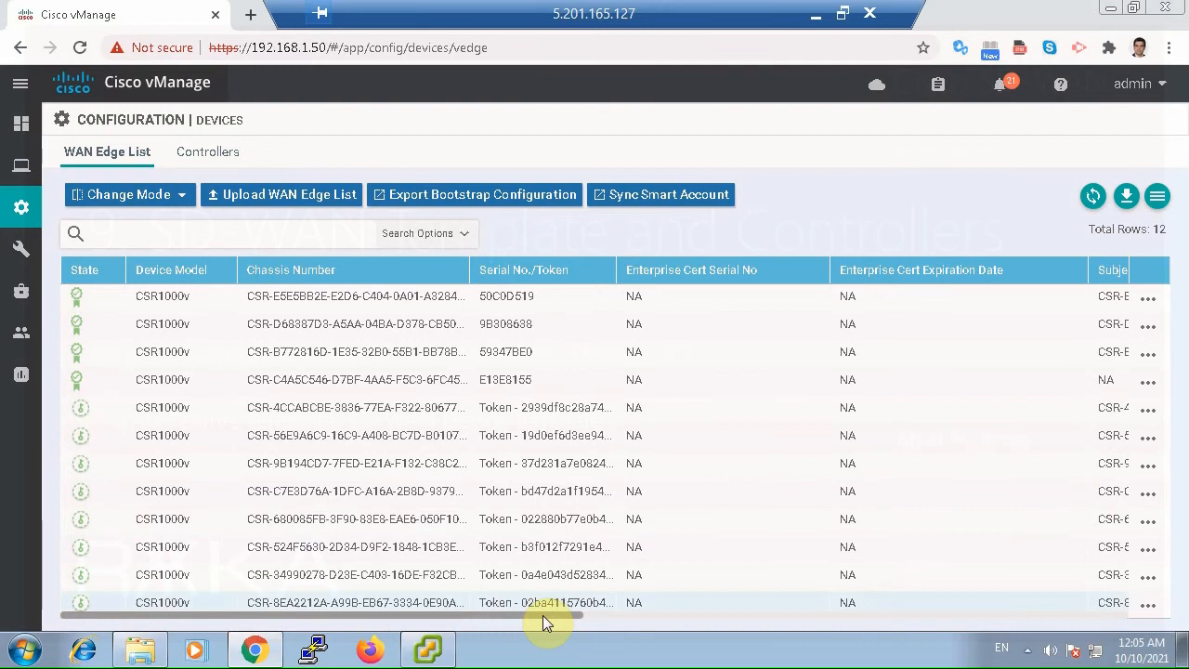
drag(542, 616, 881, 606)
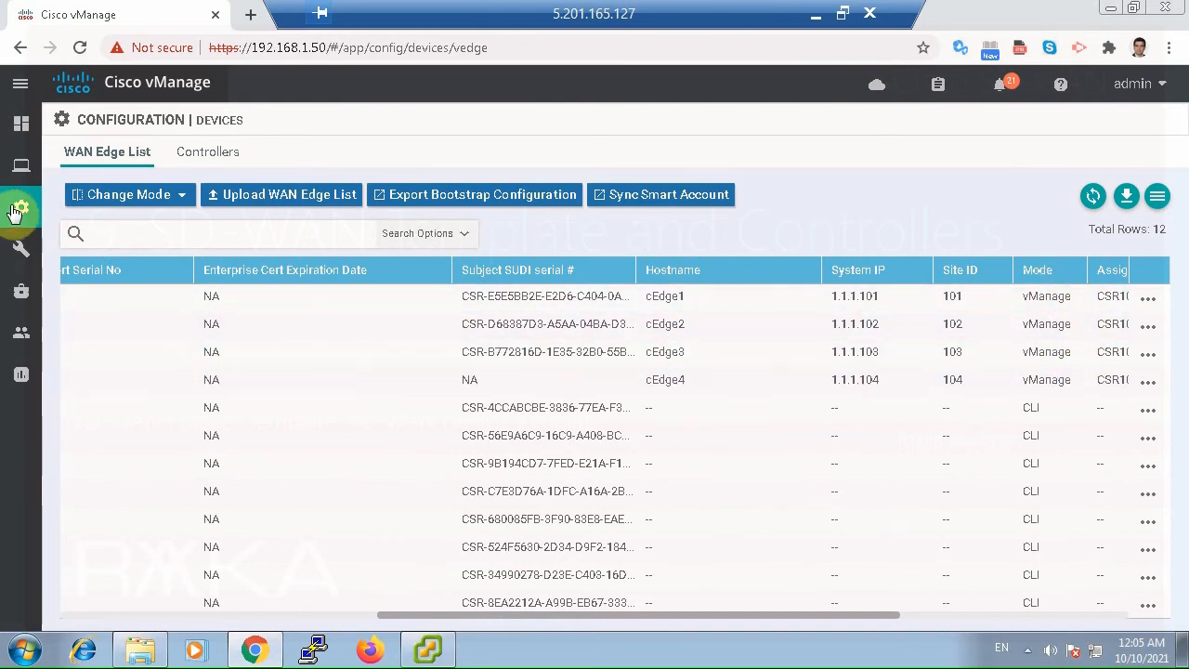
Start a new feature template and select vManage as the device model.
mouse_move(21, 206)
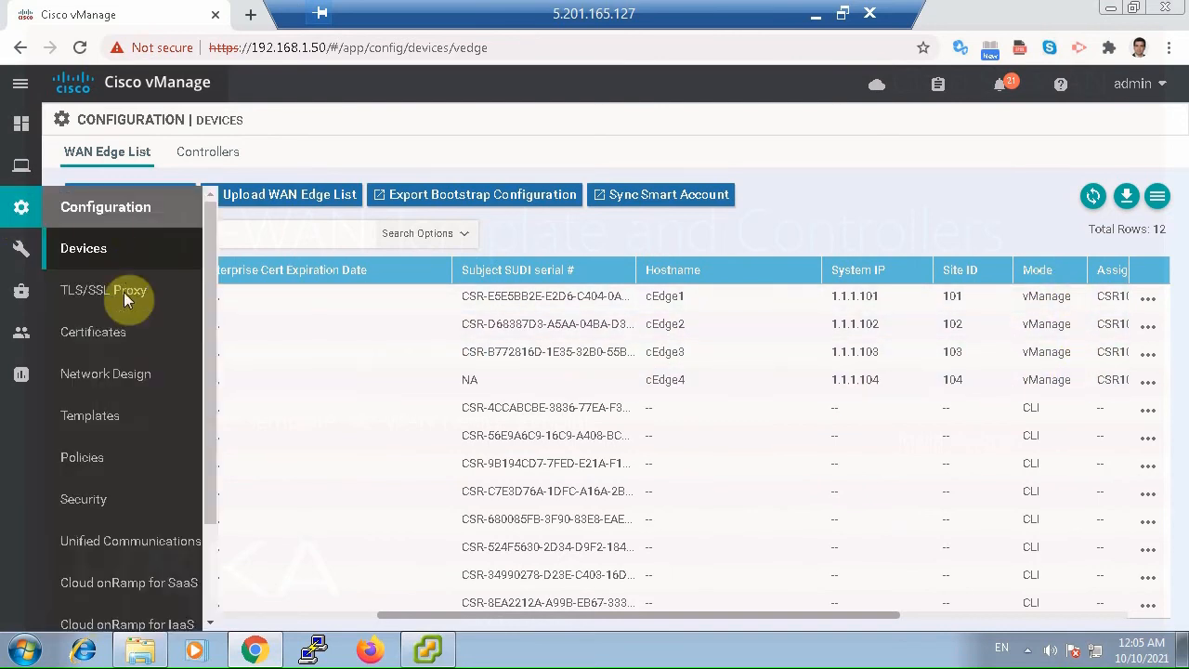
click(144, 420)
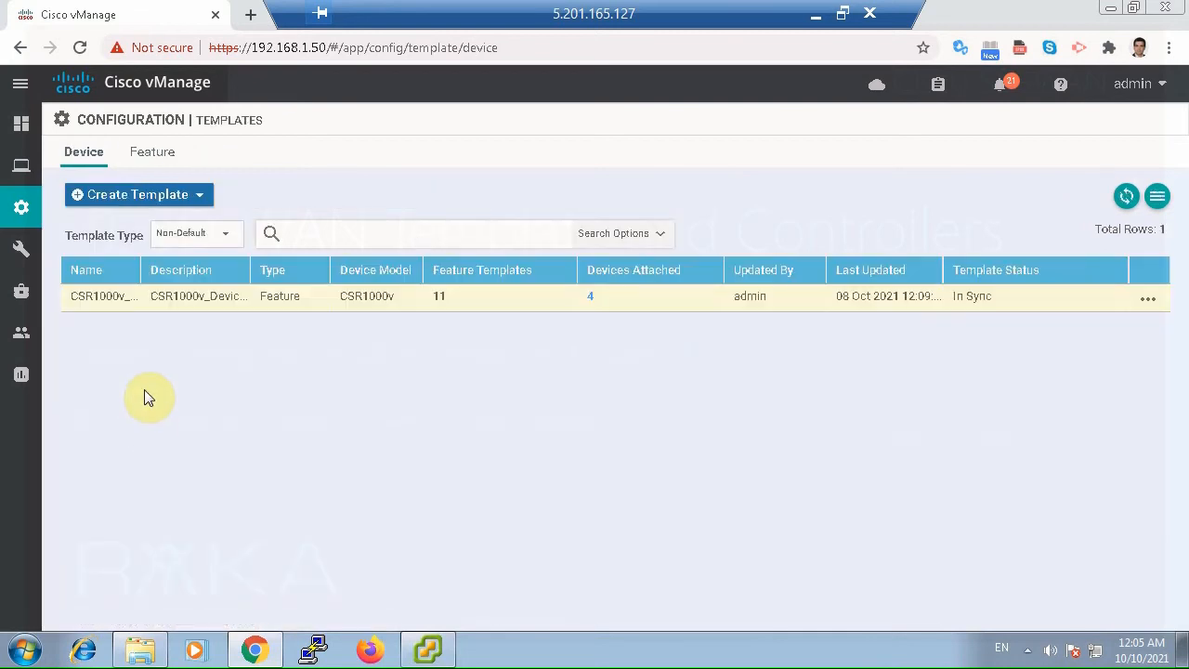
click(151, 156)
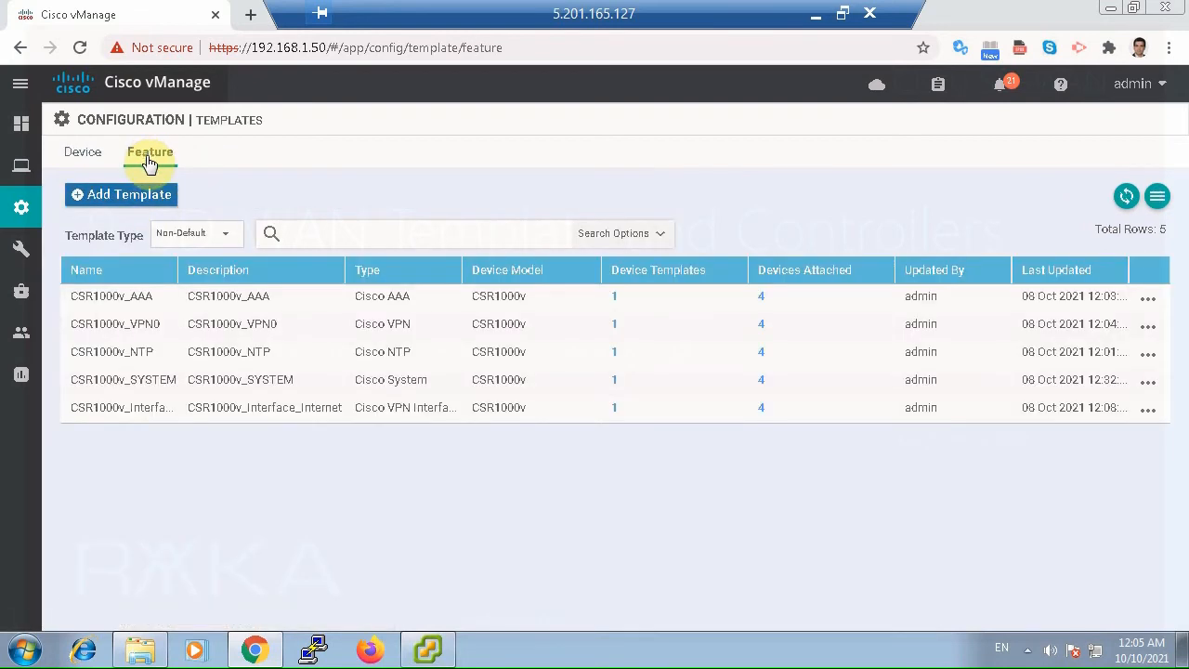
click(148, 195)
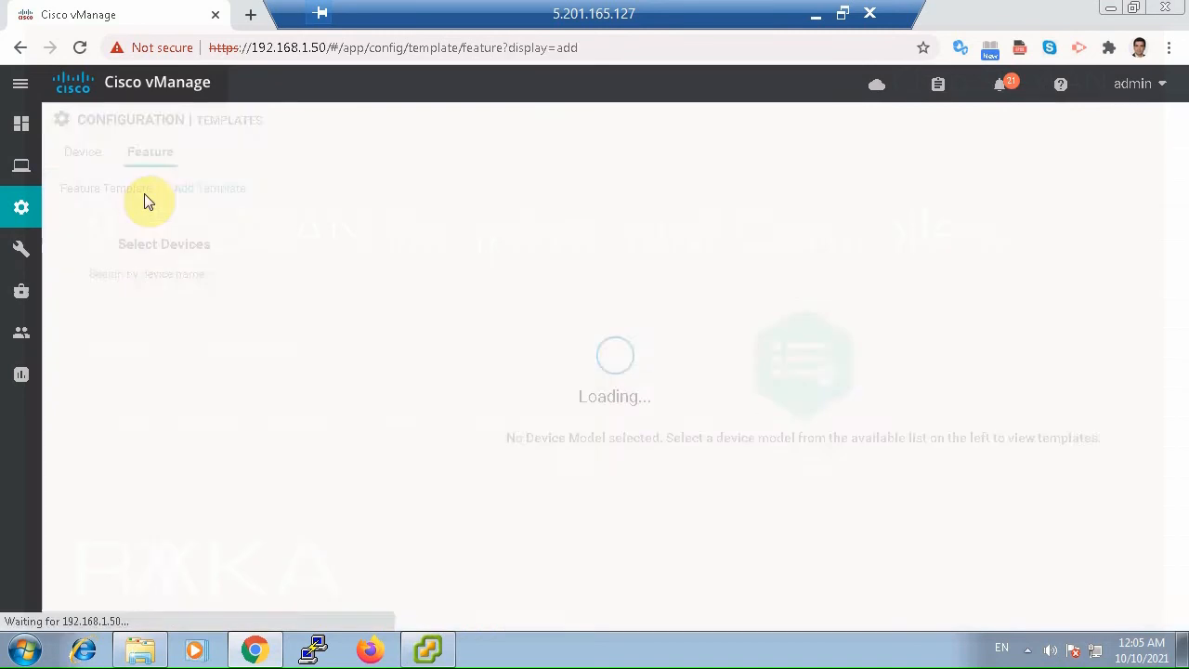
drag(281, 332, 313, 627)
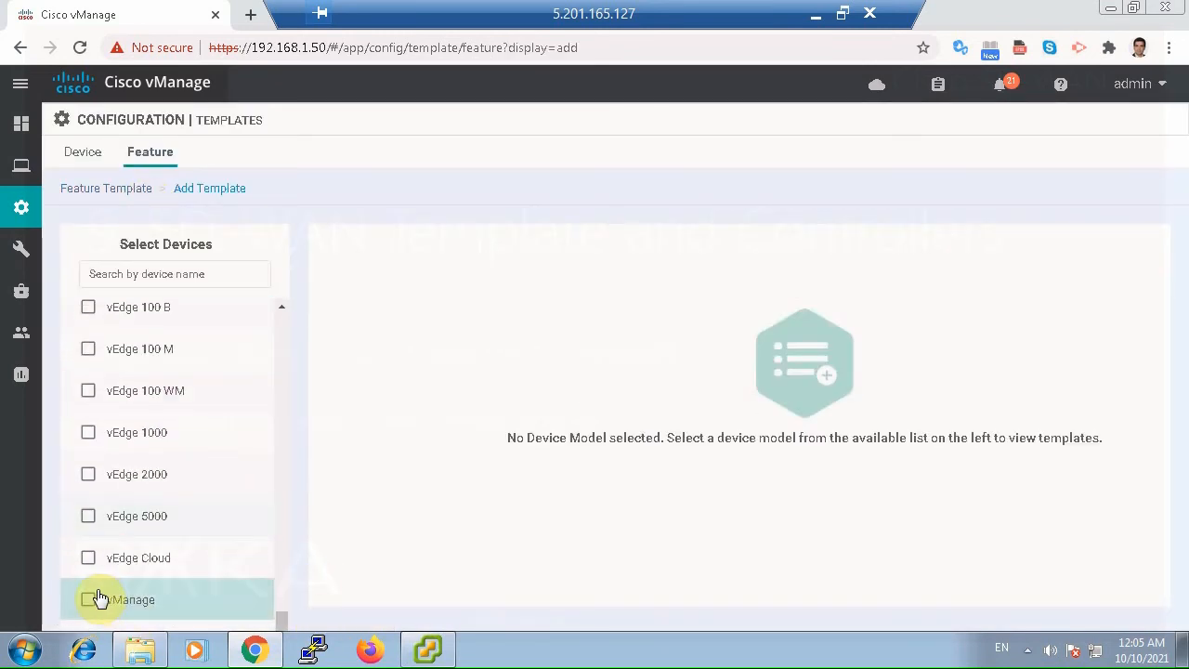
click(89, 600)
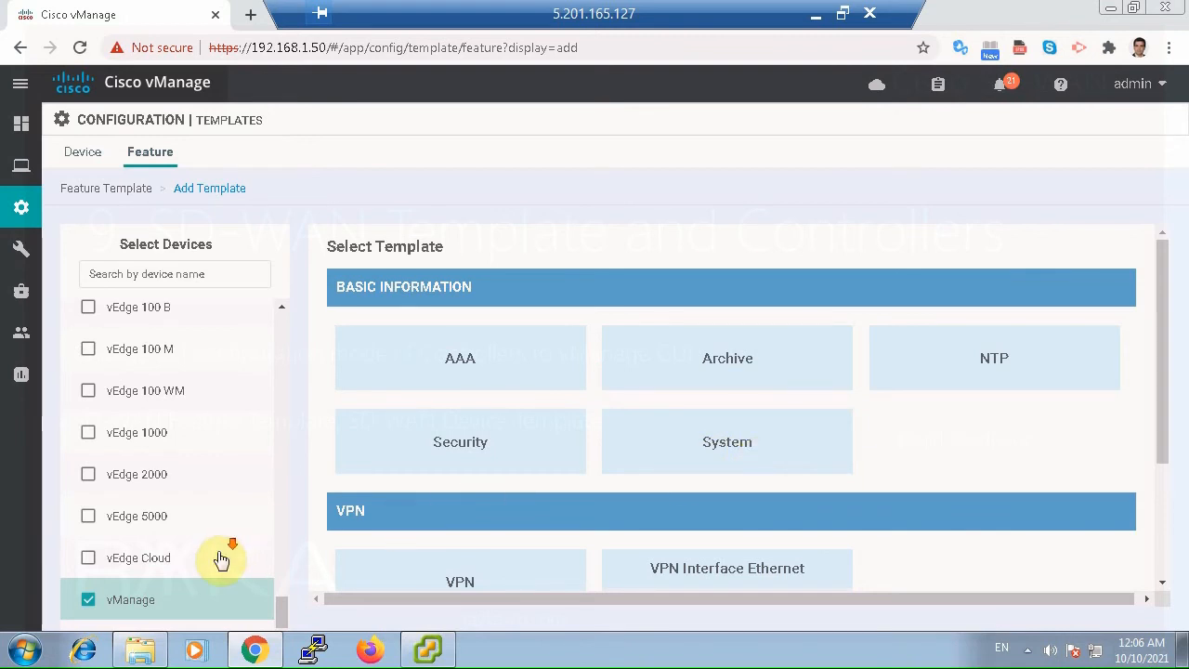
Try selecting vSmart and vEdge Cloud alongside vManage to compare the available feature templates, leaving only vManage selected.
scroll(220, 557, down, 1)
click(94, 621)
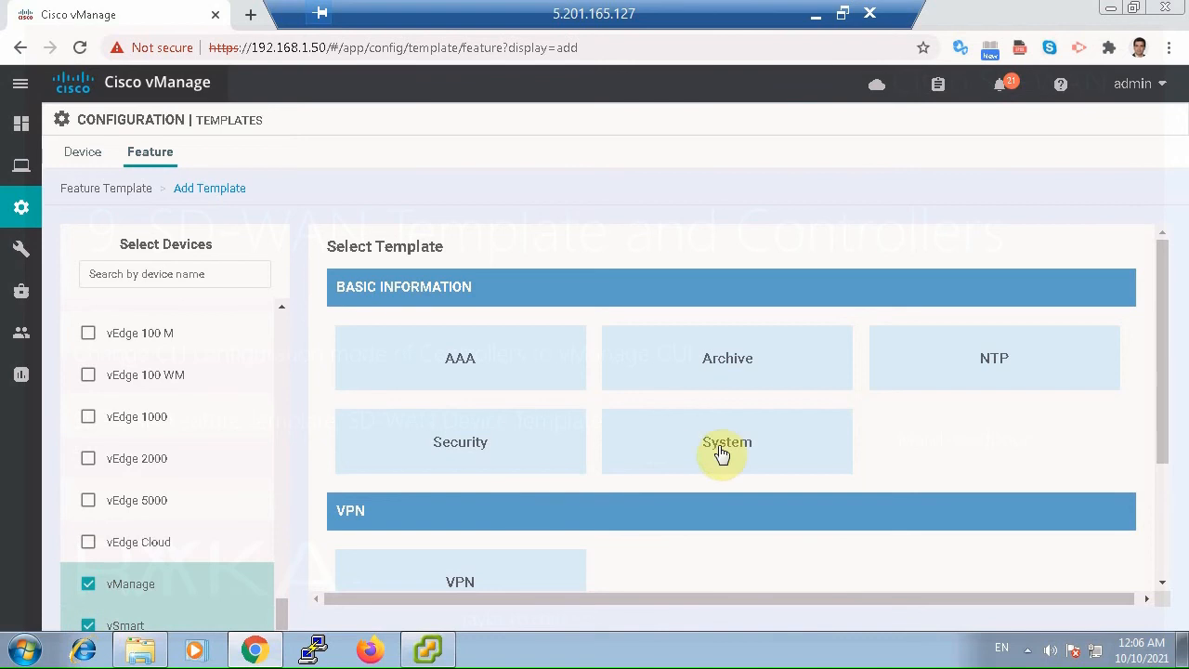
click(87, 625)
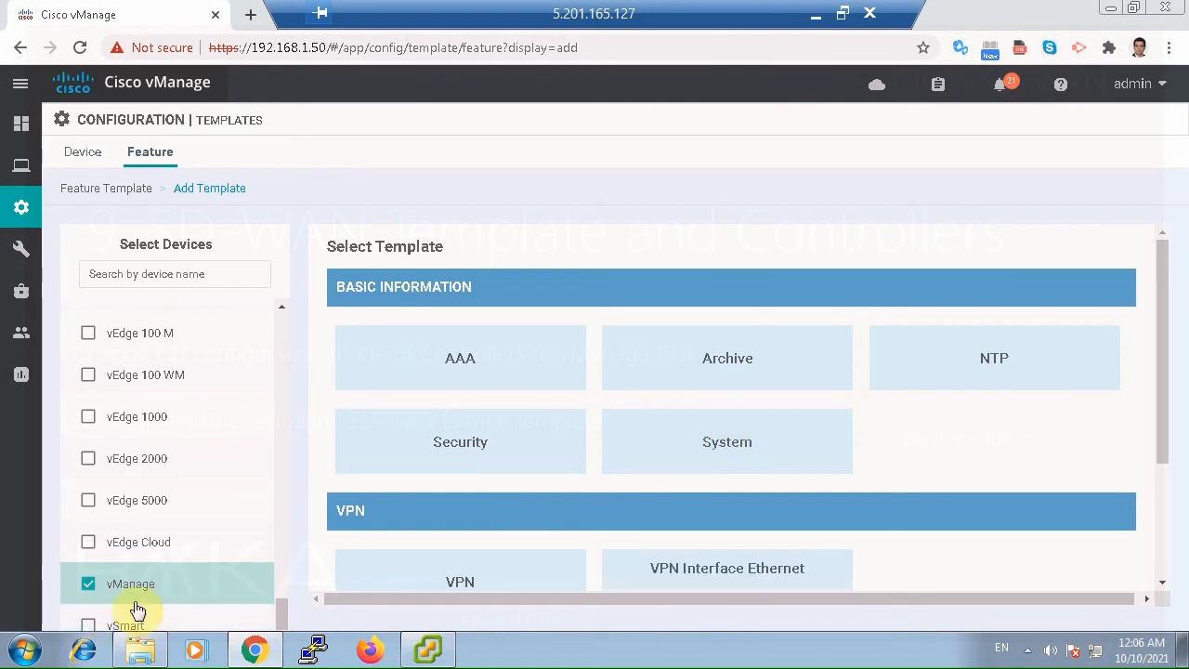
click(88, 626)
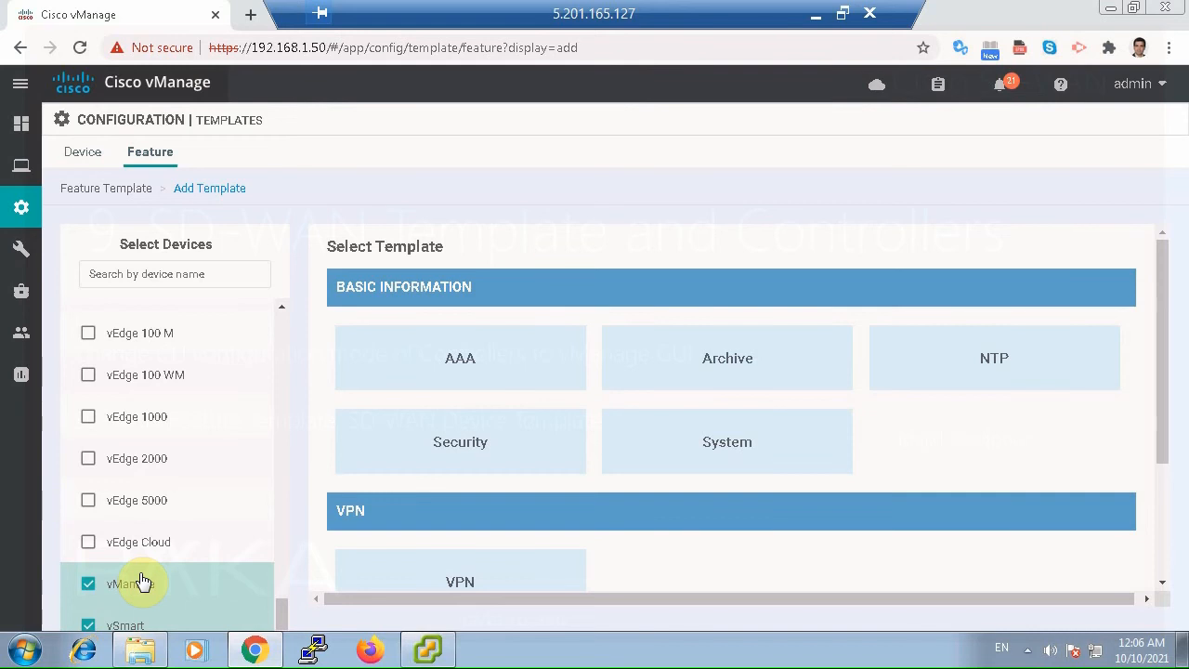
click(90, 548)
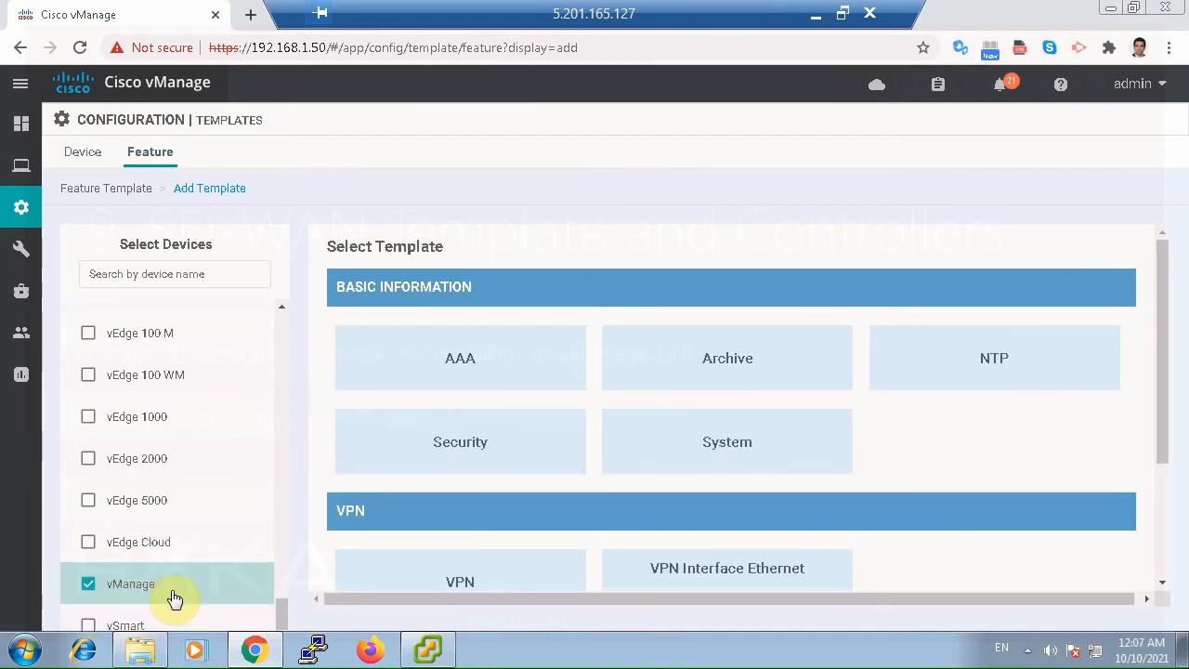
Create a System feature template for vManage and enter vManage_System as both its name and description.
click(698, 454)
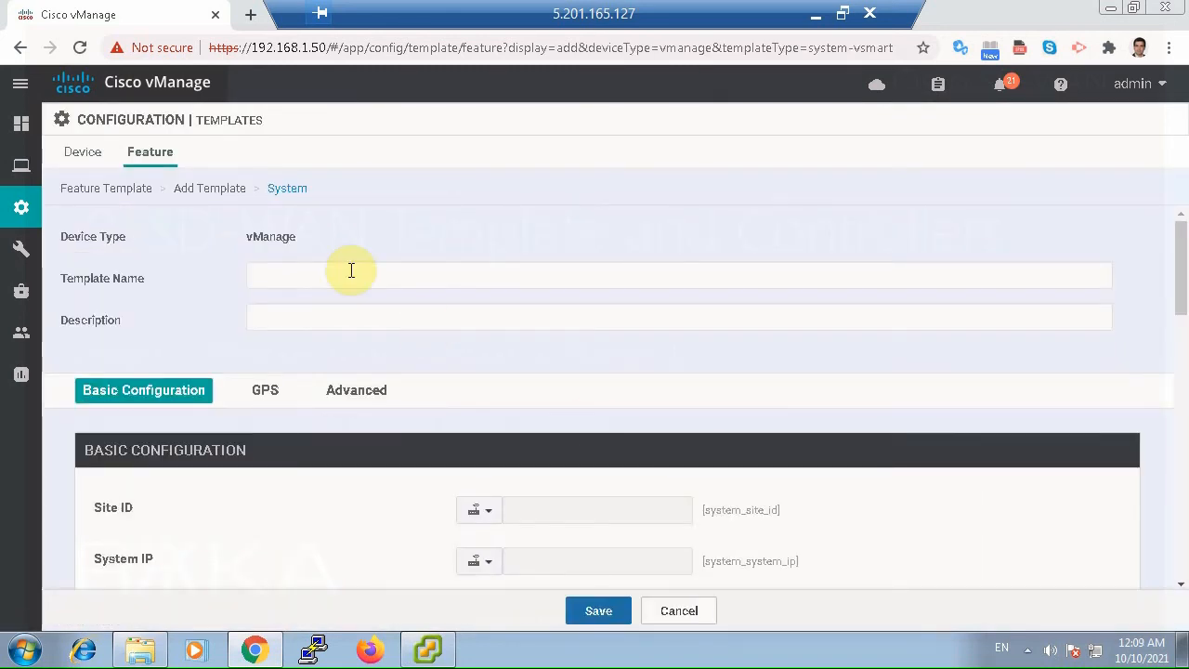
click(350, 271)
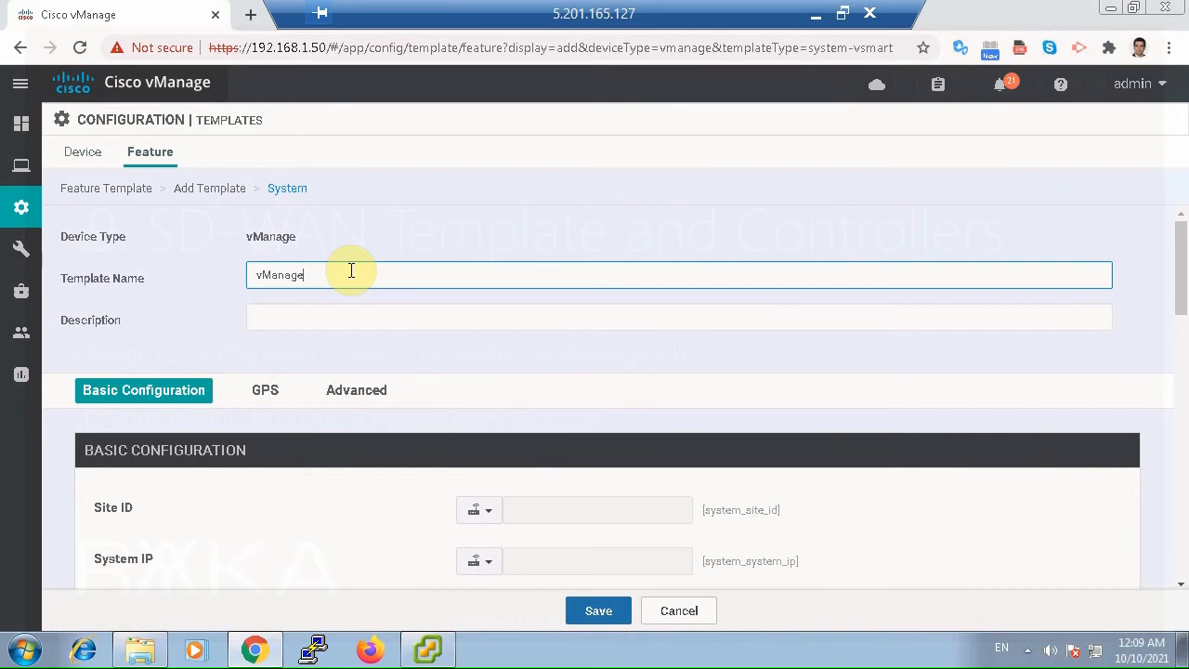
text(vManage_System)
double_click(351, 272)
click(336, 312)
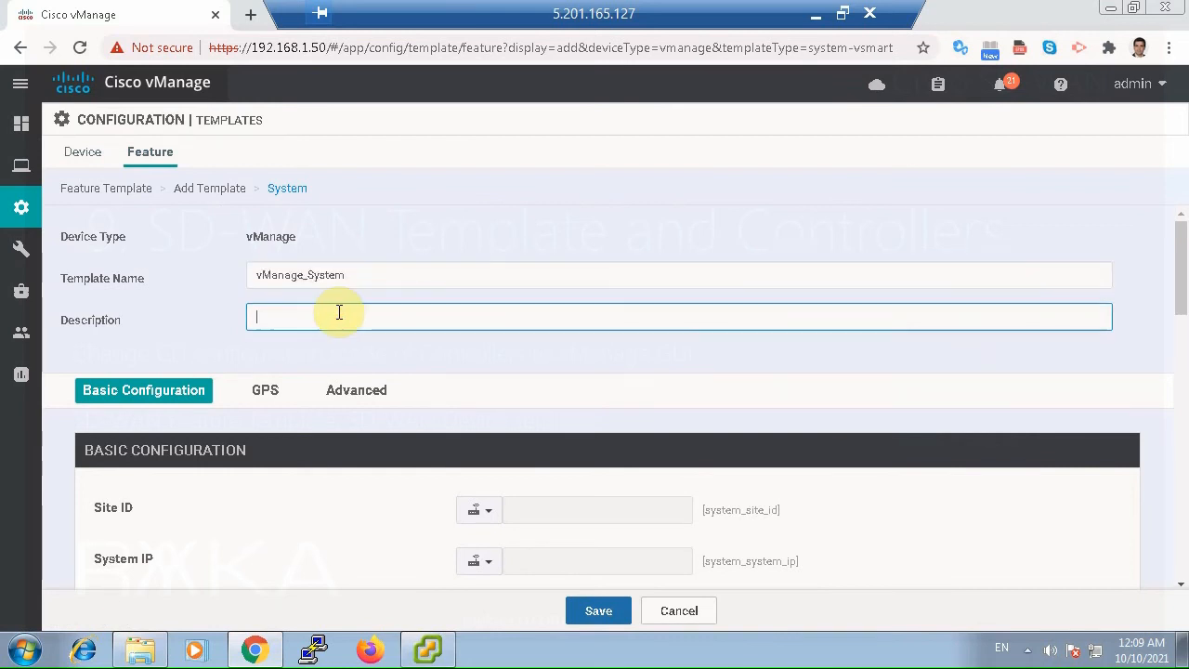
Check the value scope options offered for Site ID, System IP and Hostname in the basic configuration.
scroll(767, 447, down, 2)
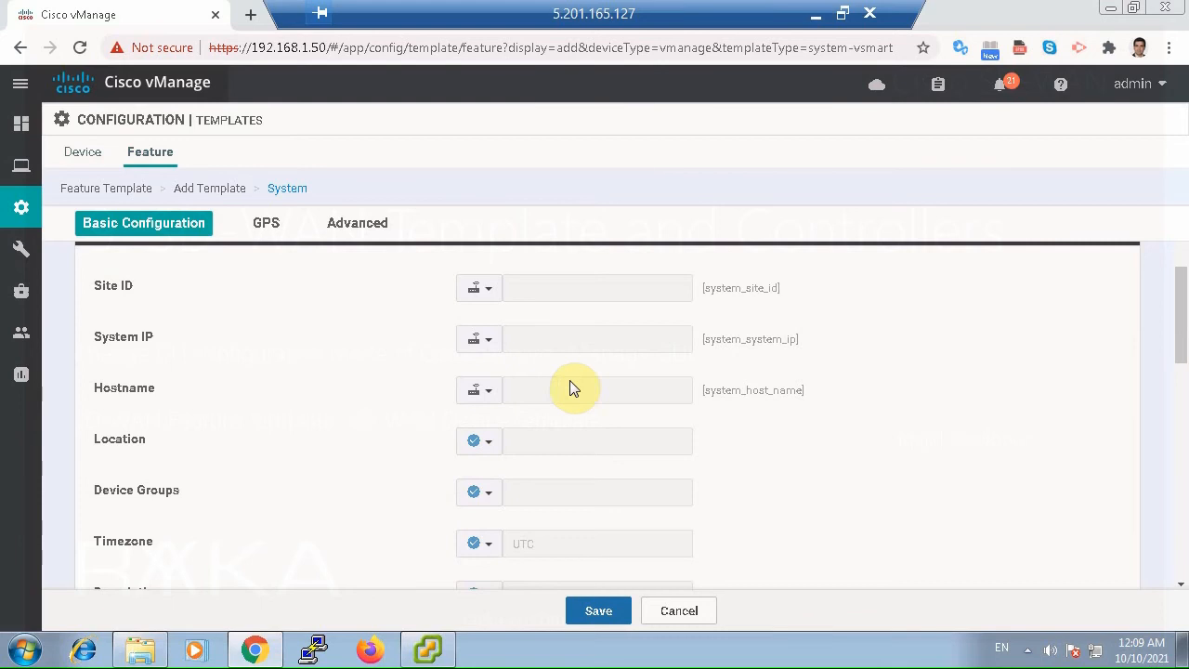
click(481, 289)
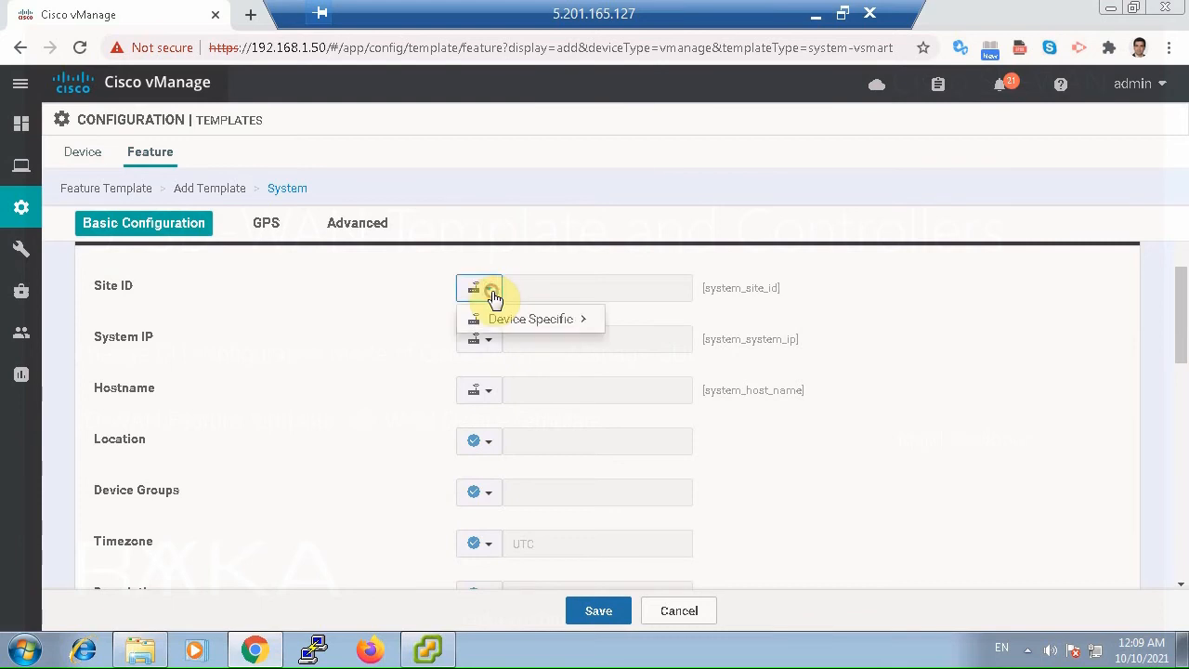
click(483, 339)
click(481, 391)
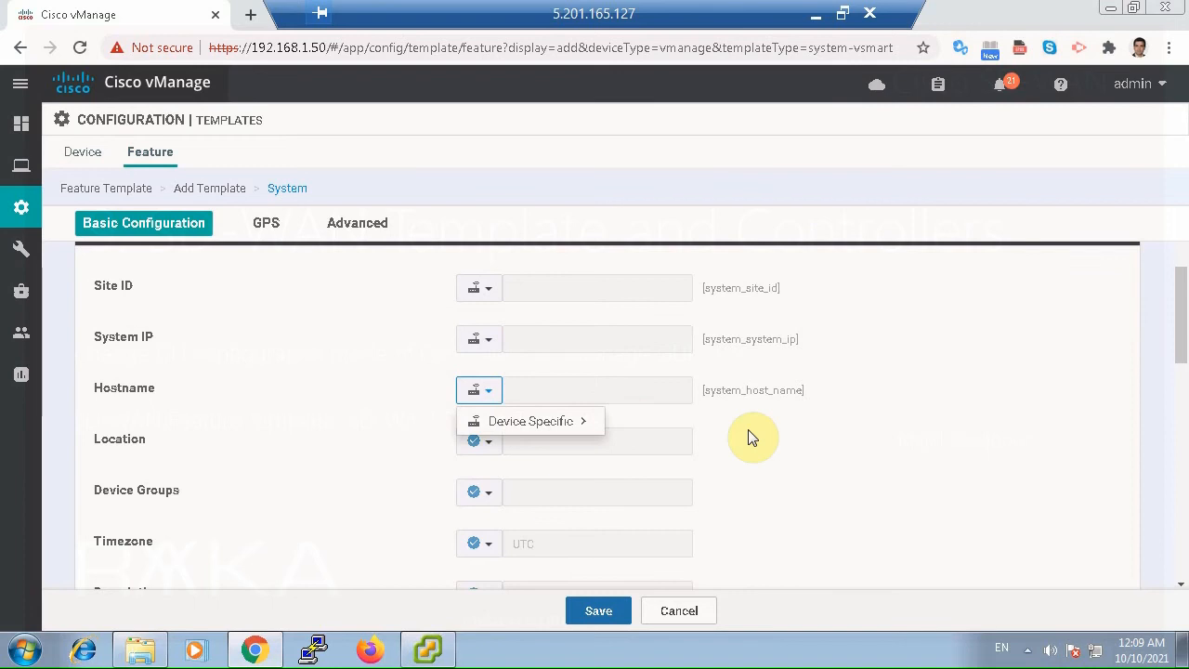
click(794, 444)
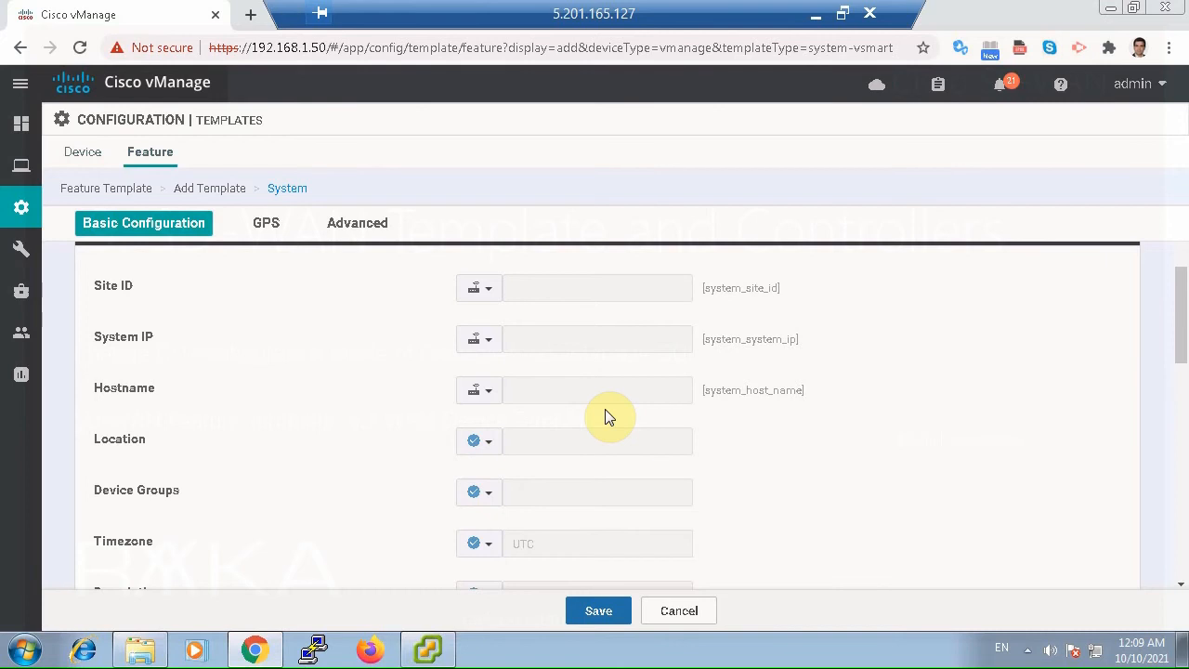
Set the timezone to the global value Asia/Tehran and save the System template.
scroll(578, 434, down, 1)
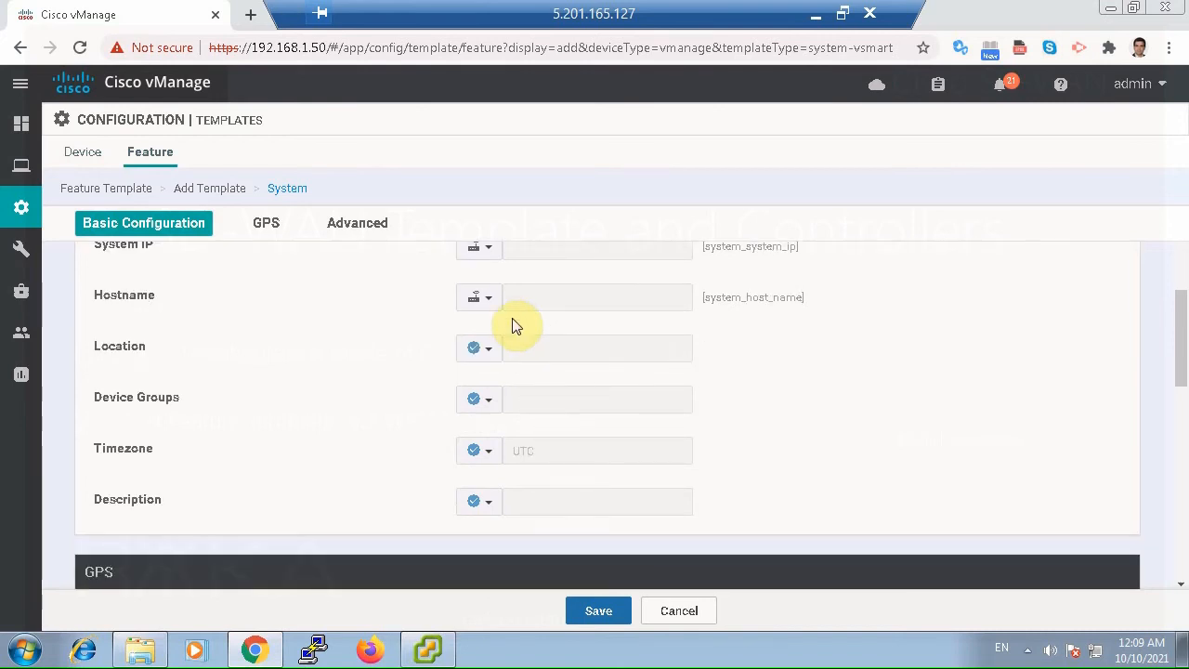
click(478, 448)
click(512, 485)
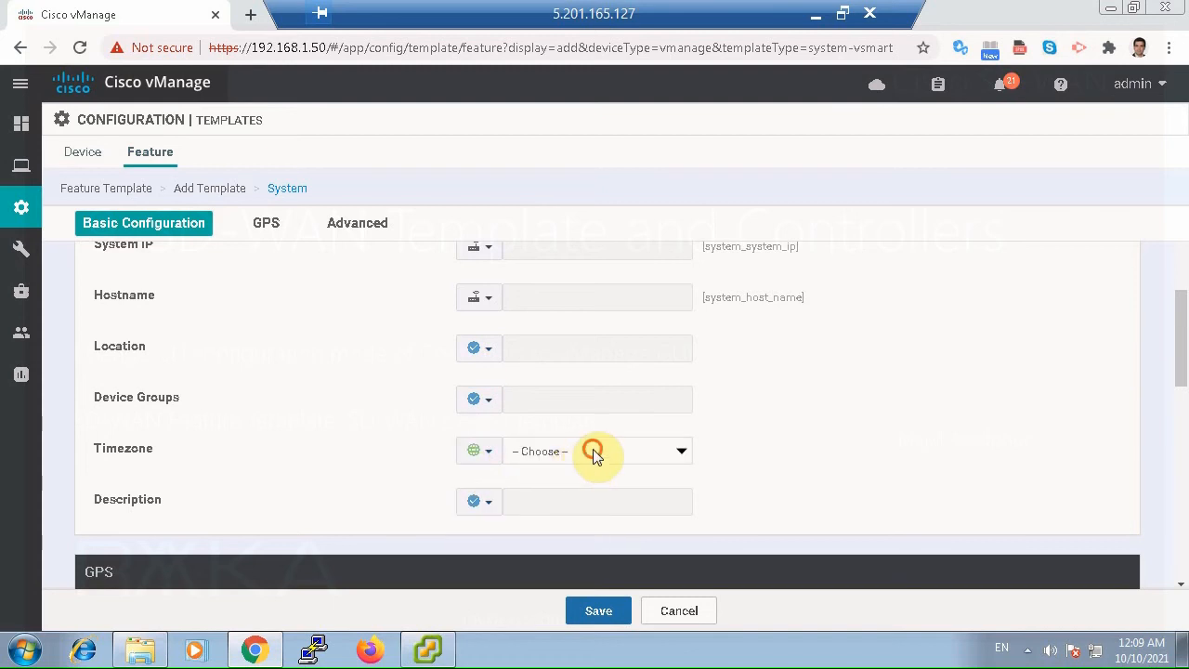
click(592, 450)
text(s)
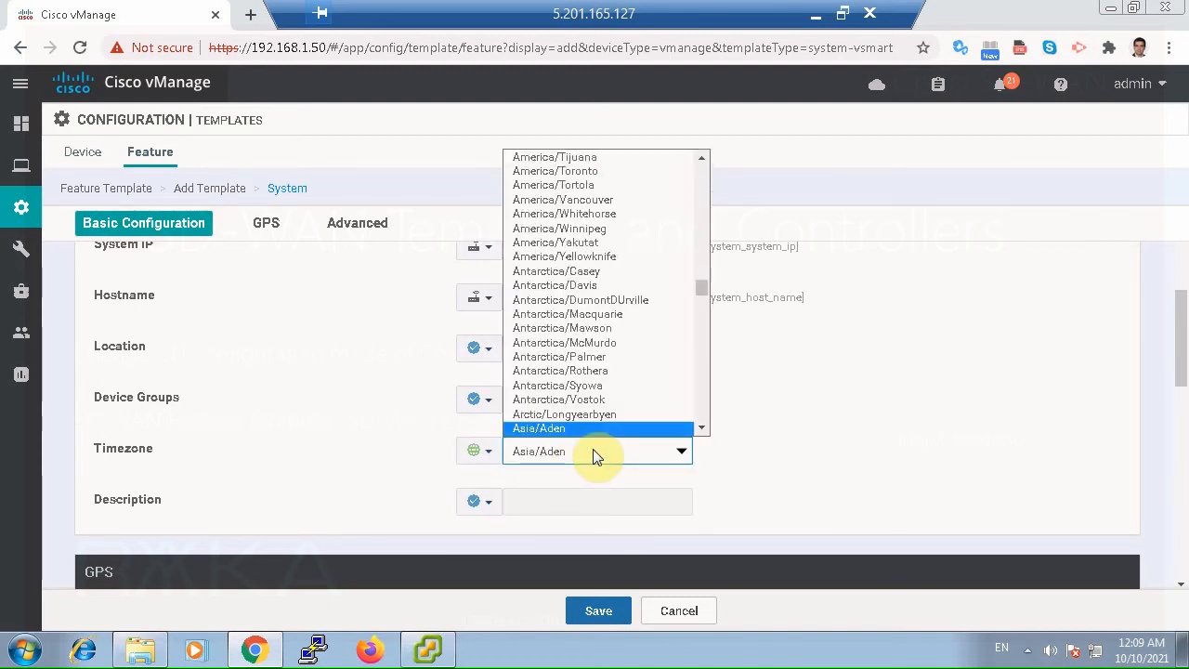
text(ia/te)
key(Return)
click(788, 448)
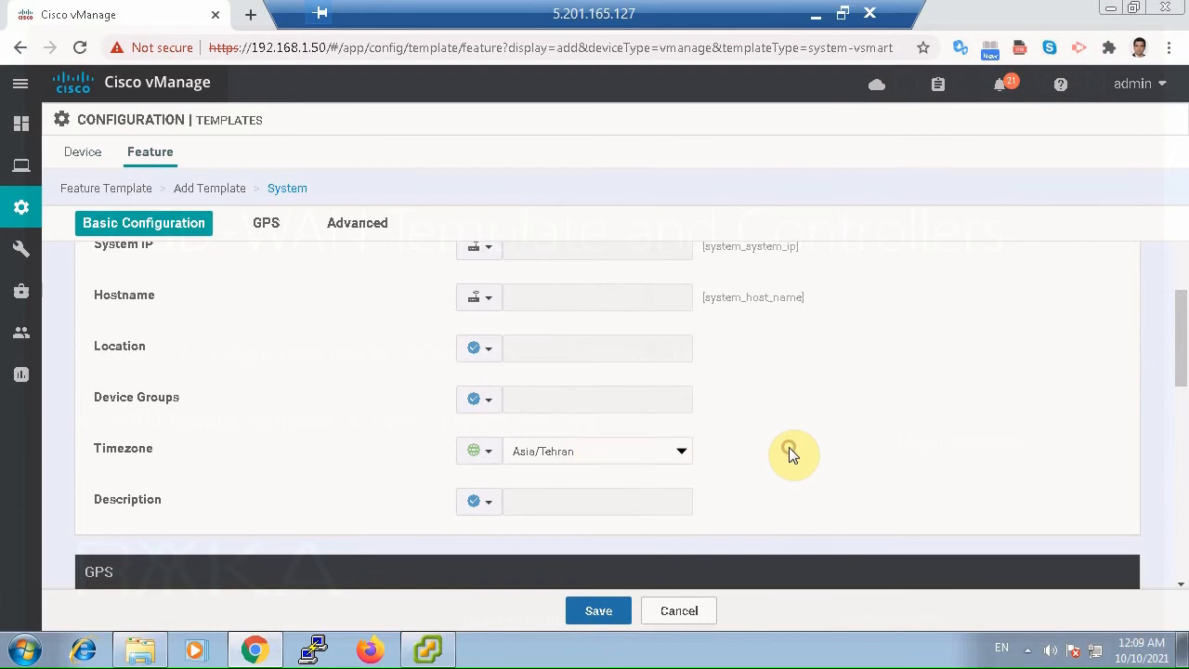
scroll(788, 453, down, 10)
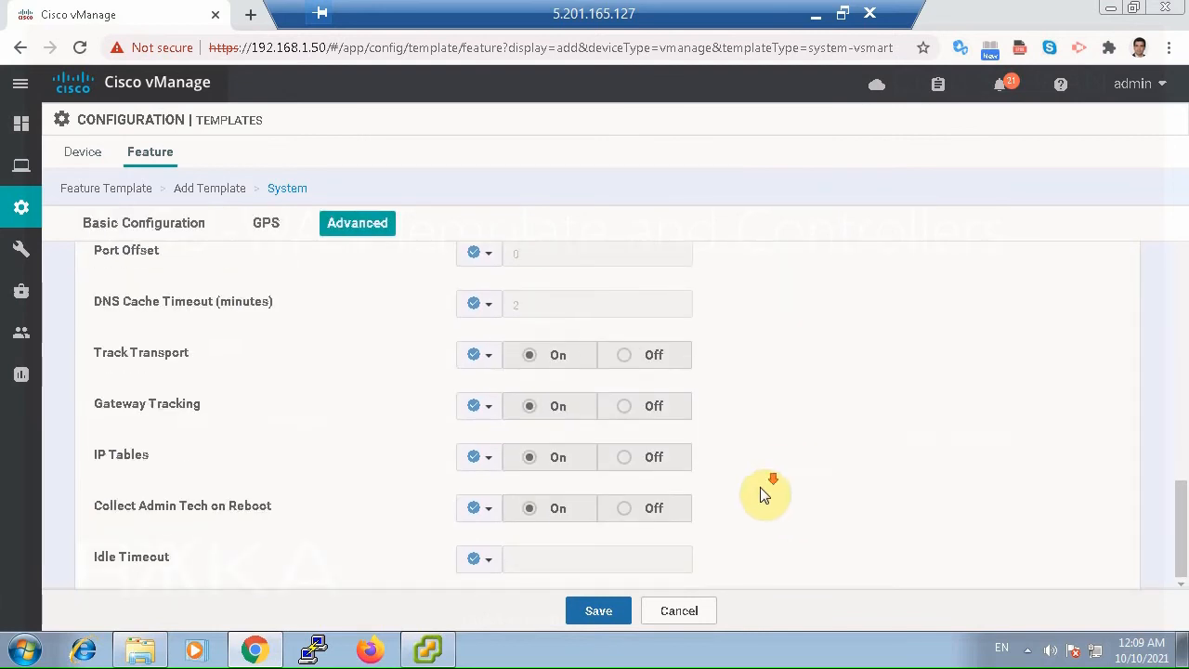
click(613, 616)
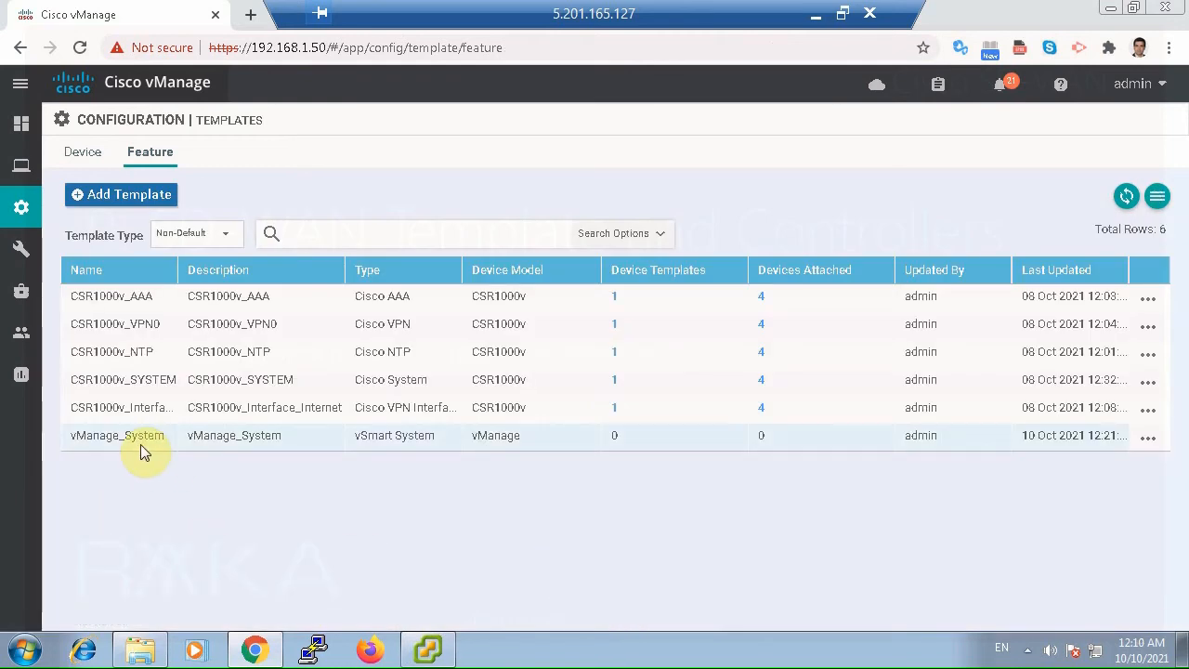
Add another feature template, filter the device models for vManage, select it and choose the NTP template.
click(88, 194)
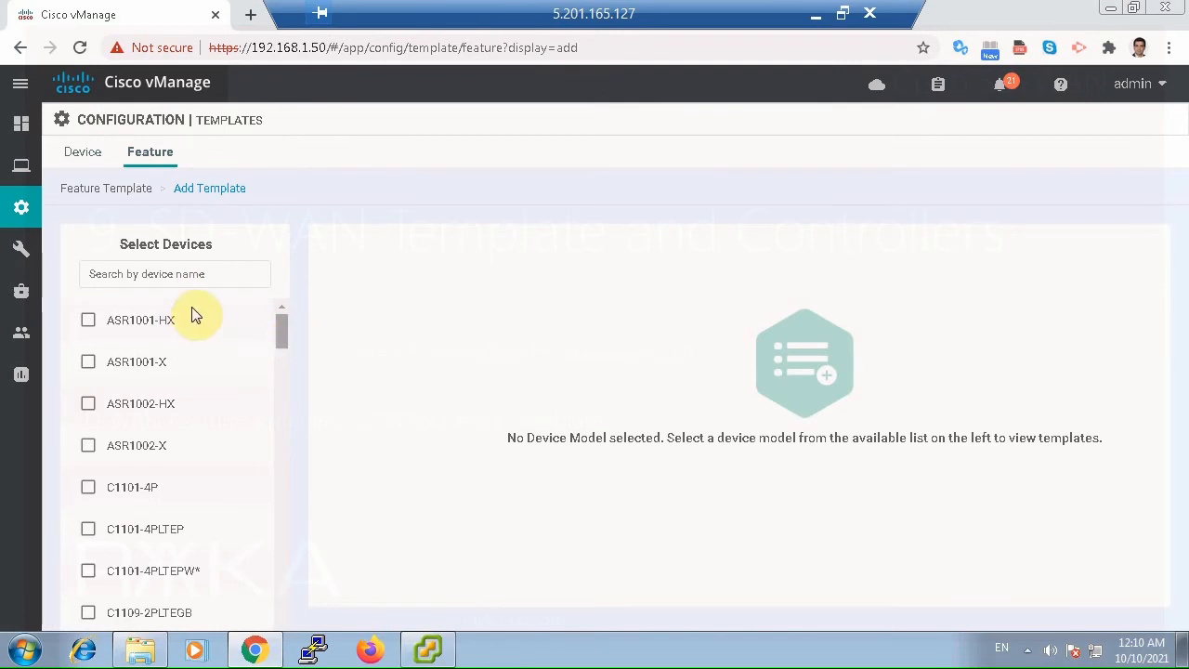
click(175, 274)
text(vman)
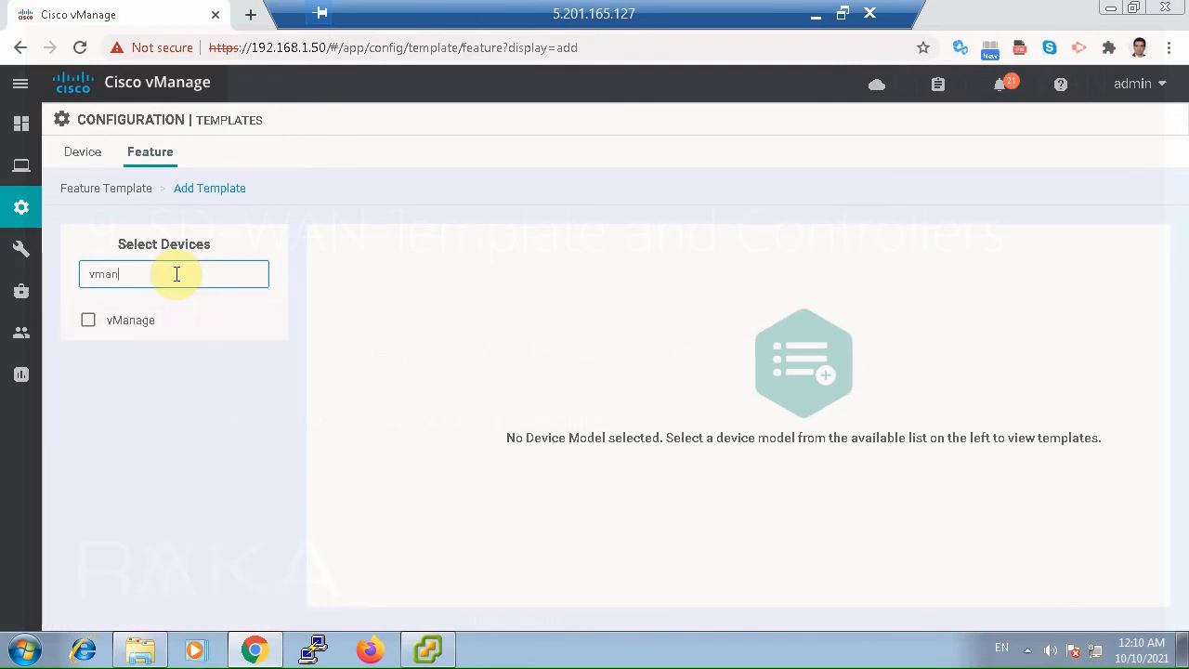
click(90, 320)
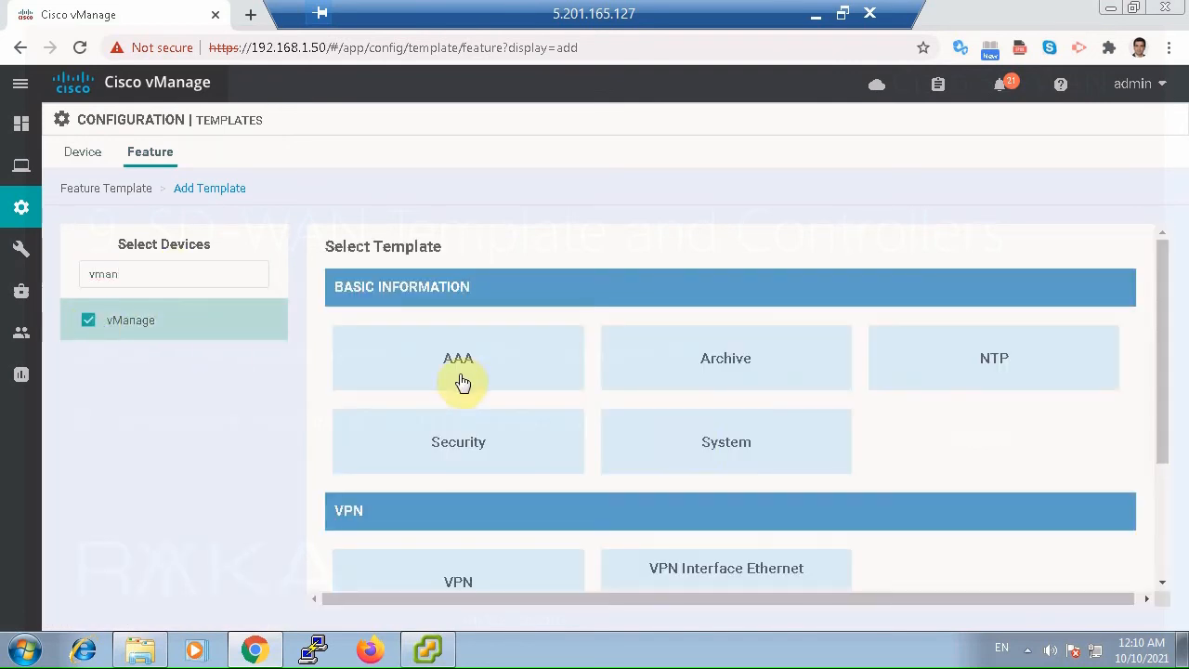
click(985, 365)
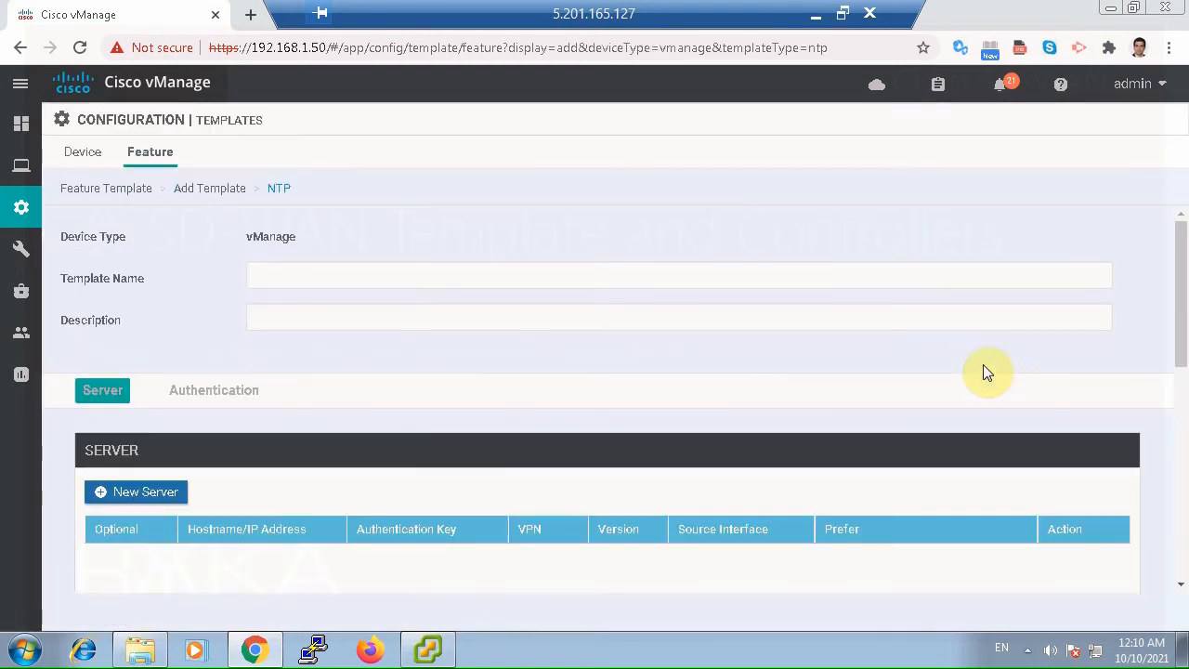
Enter vManage_NTP as both the name and the description of the NTP template.
click(385, 271)
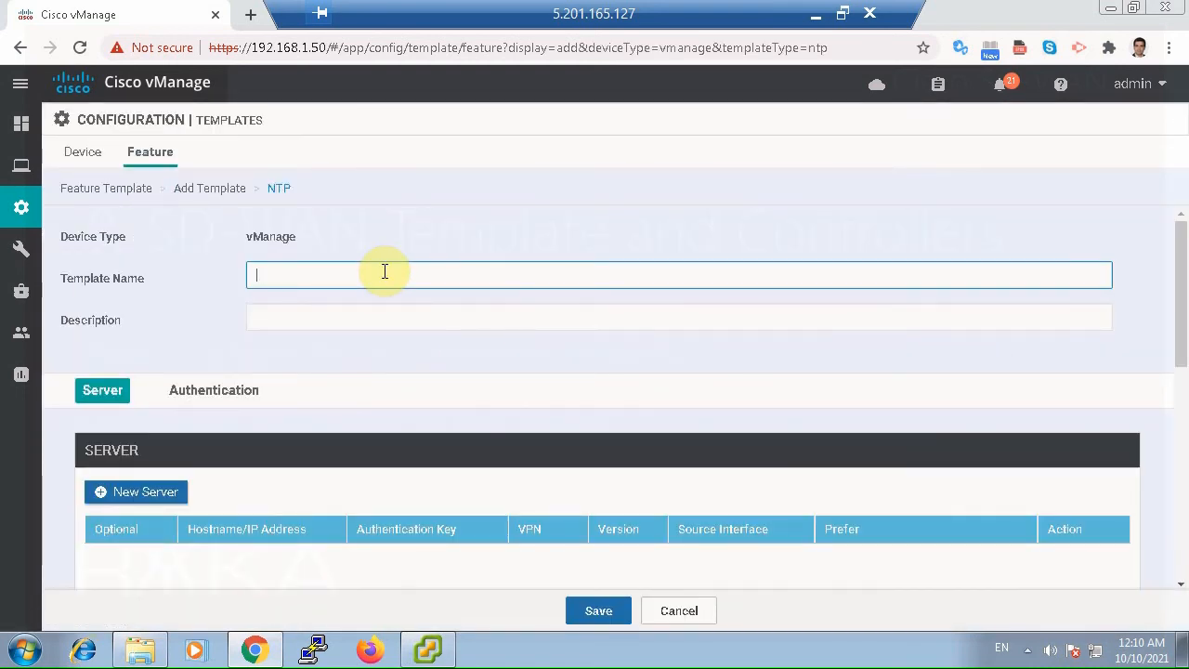
text(vManage_NTP)
key(ctrl+a)
key(ctrl+c)
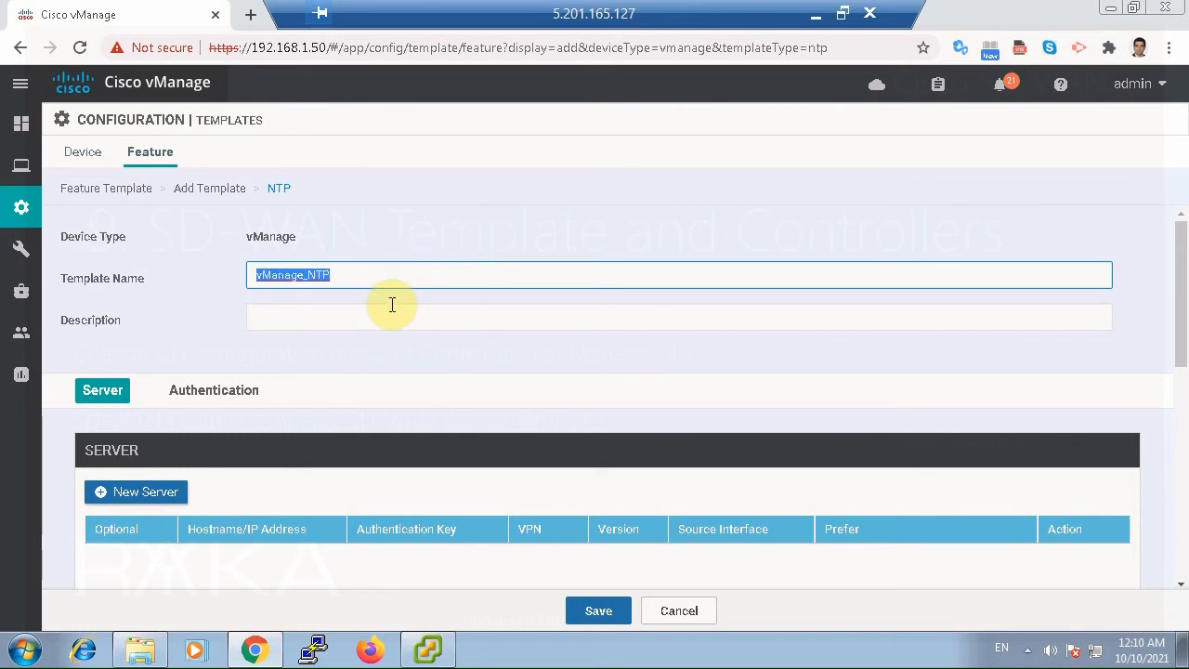
click(387, 315)
key(ctrl+v)
Start a new NTP server entry and enter its IP address beginning with 37.156.28.
scroll(391, 329, down, 1)
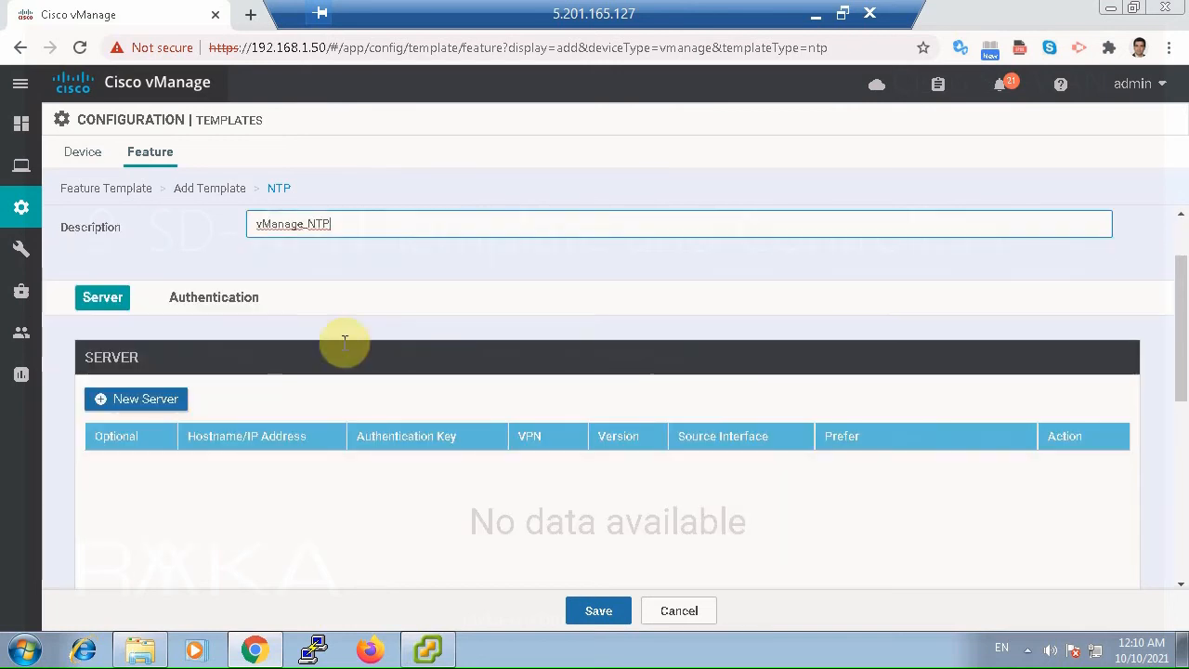
click(165, 406)
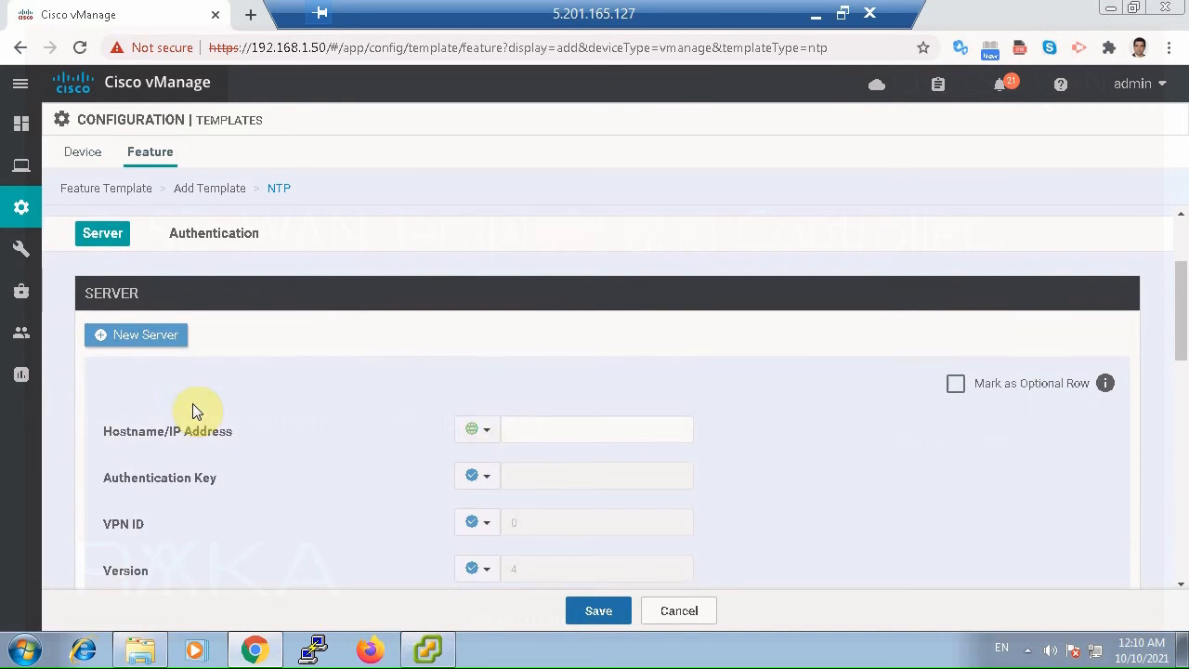
click(533, 423)
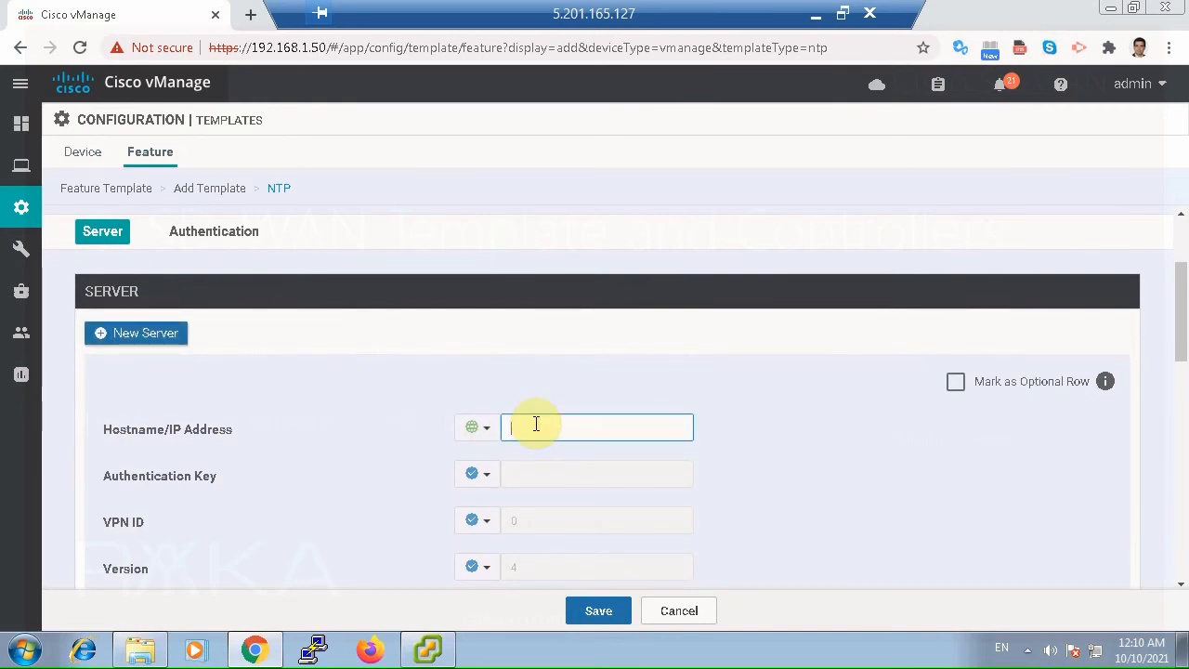
text(37.156.28.13)
scroll(641, 433, down, 3)
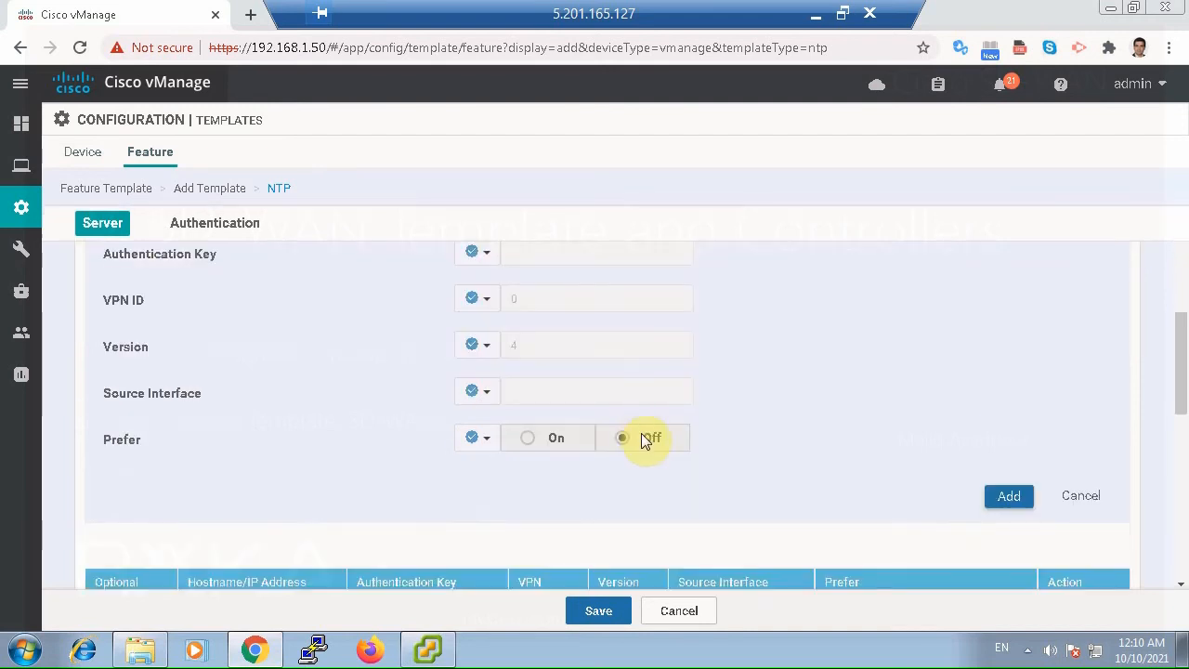
Set the server's Prefer option to the global value On, add the server and save the NTP template.
click(485, 348)
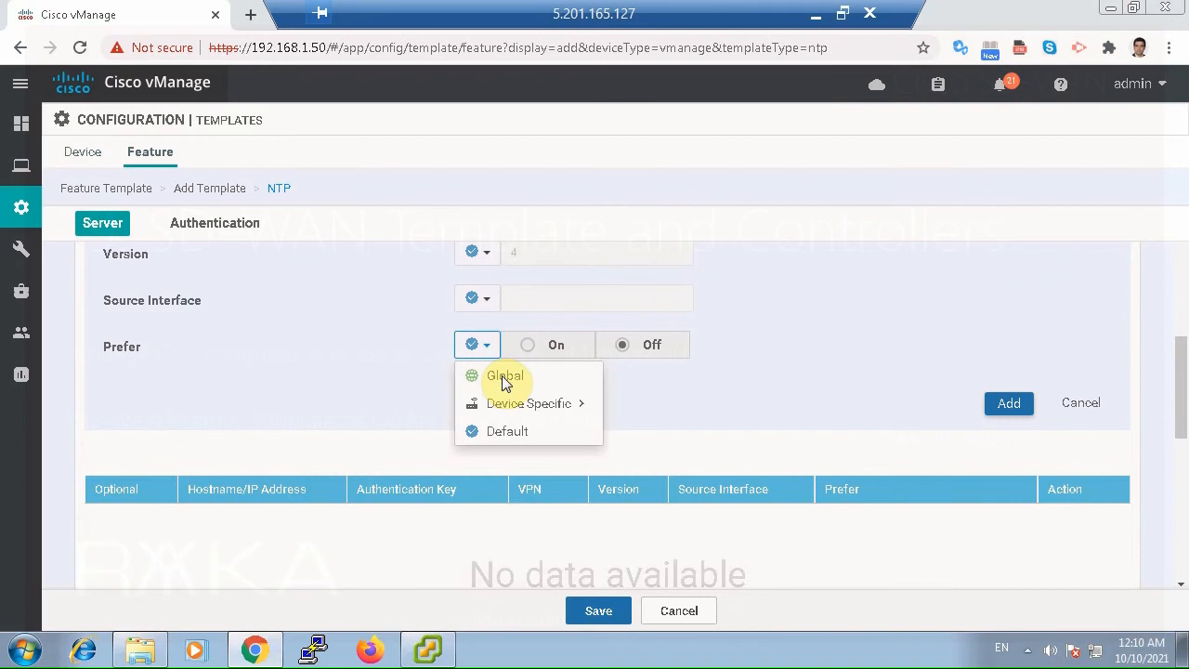
click(496, 374)
click(525, 353)
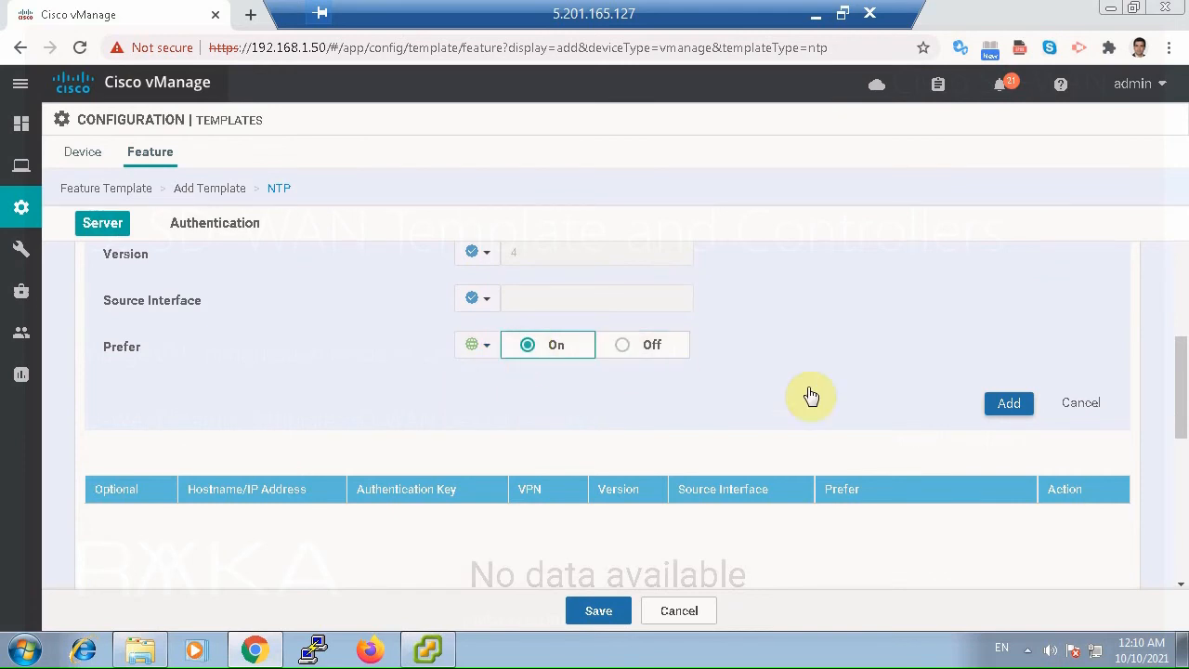
click(1007, 405)
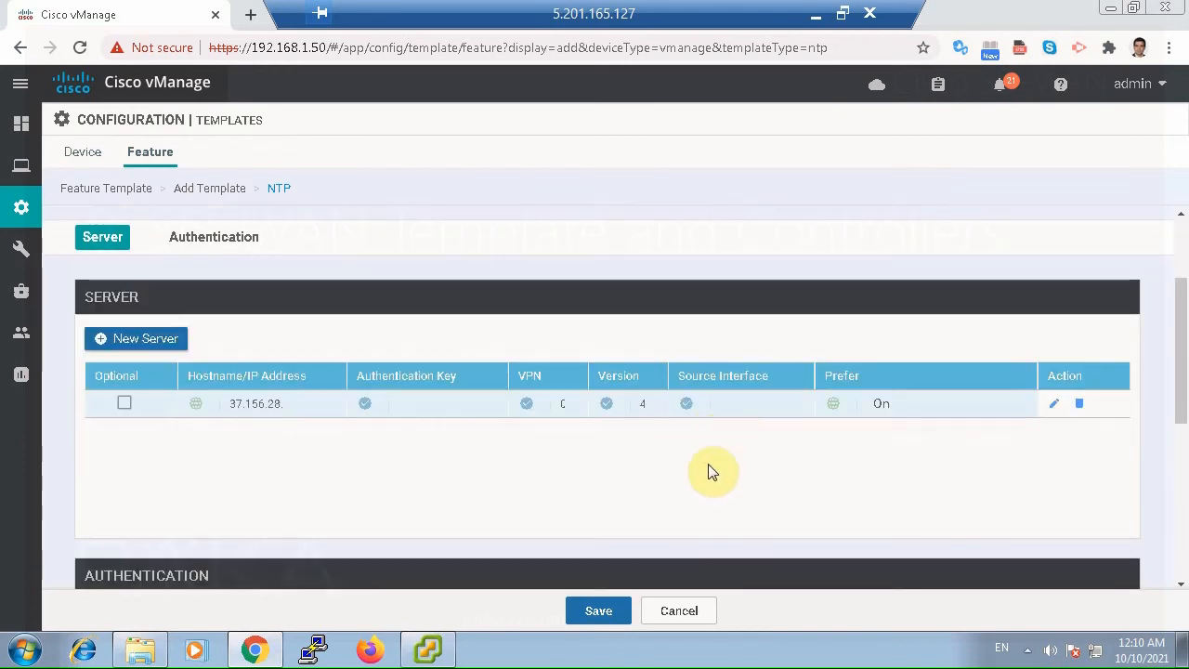
click(611, 610)
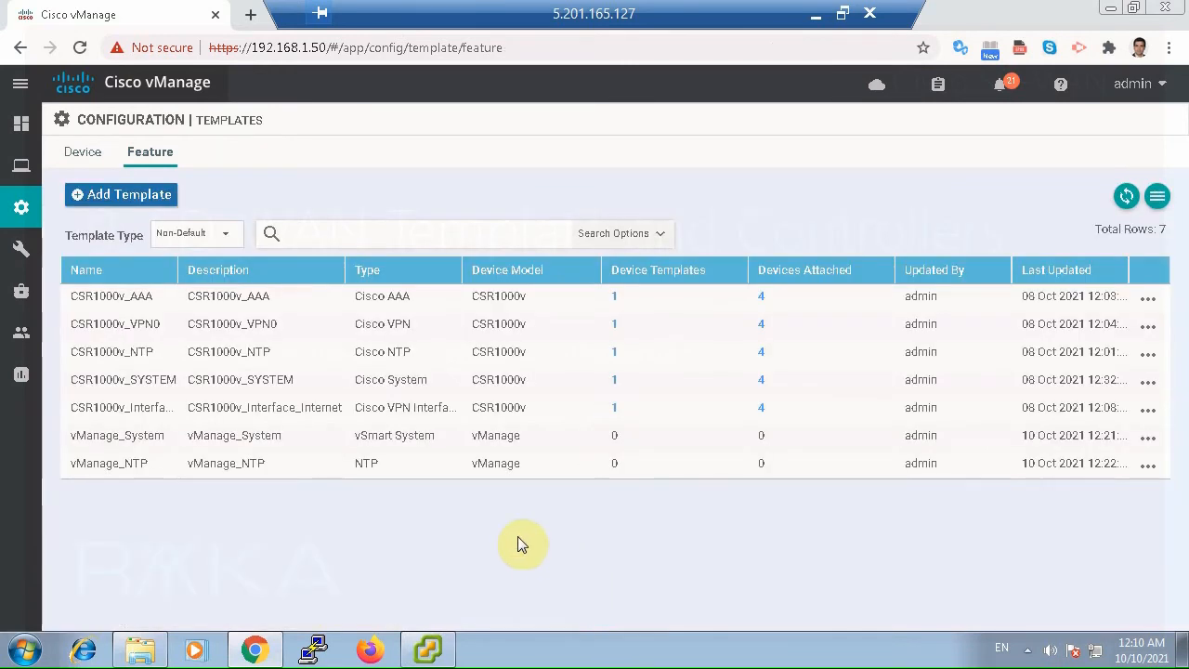
Add another feature template, filter the device models for "vman", select vManage and choose the AAA template.
click(153, 203)
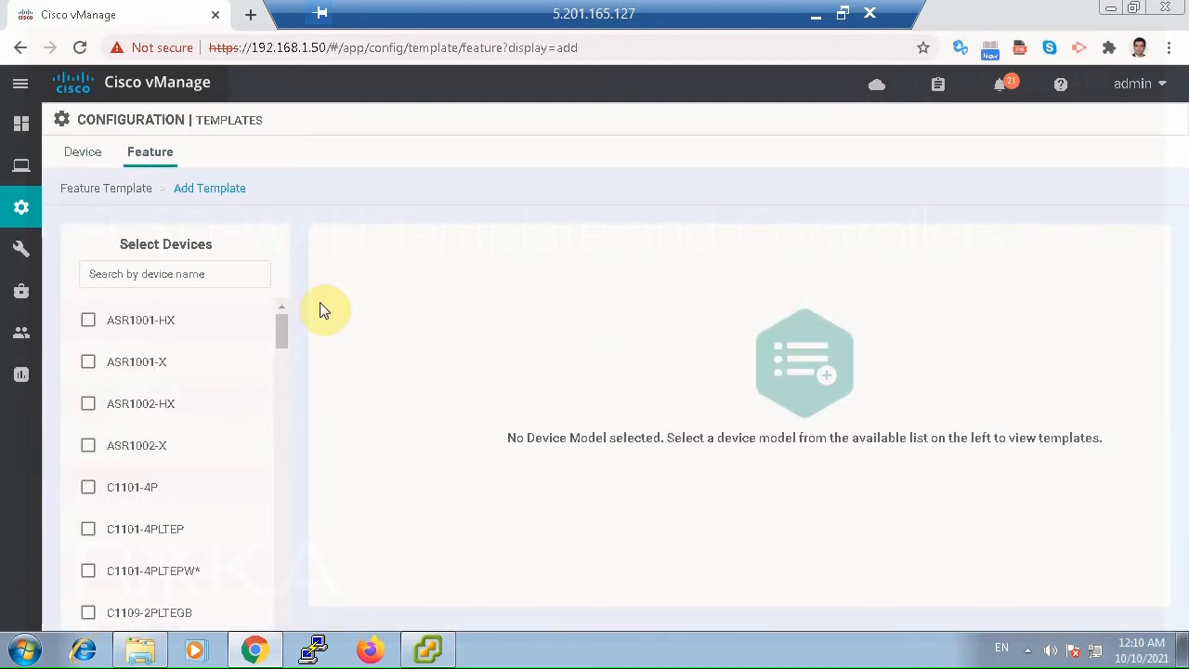
click(198, 272)
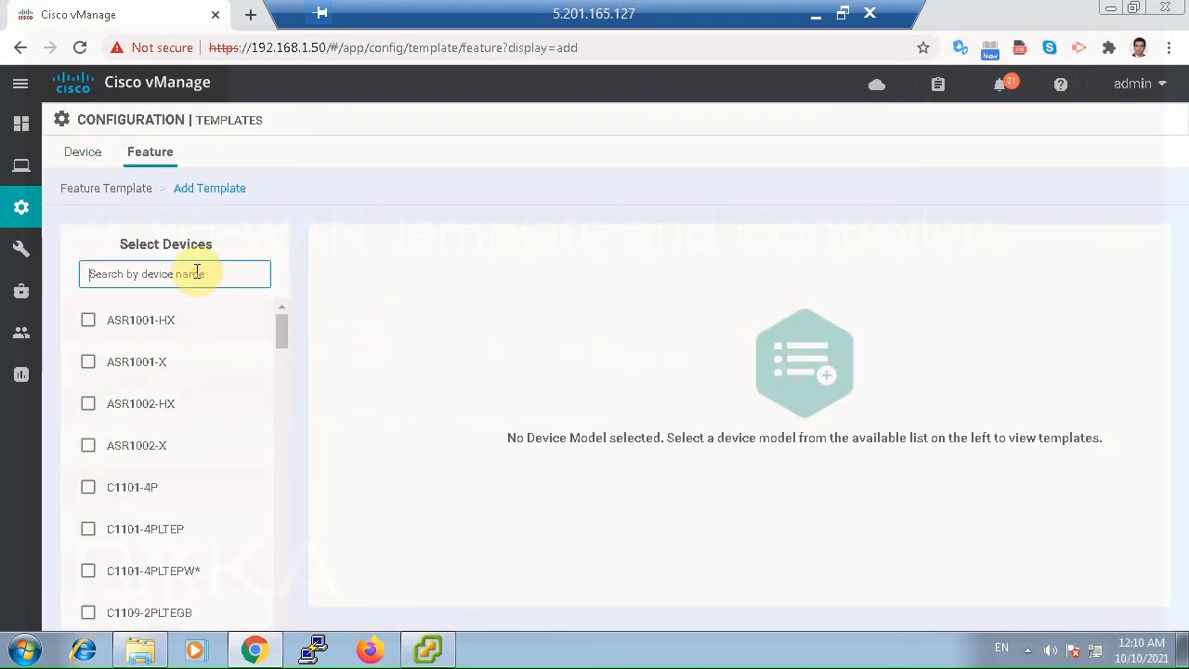
text(vman)
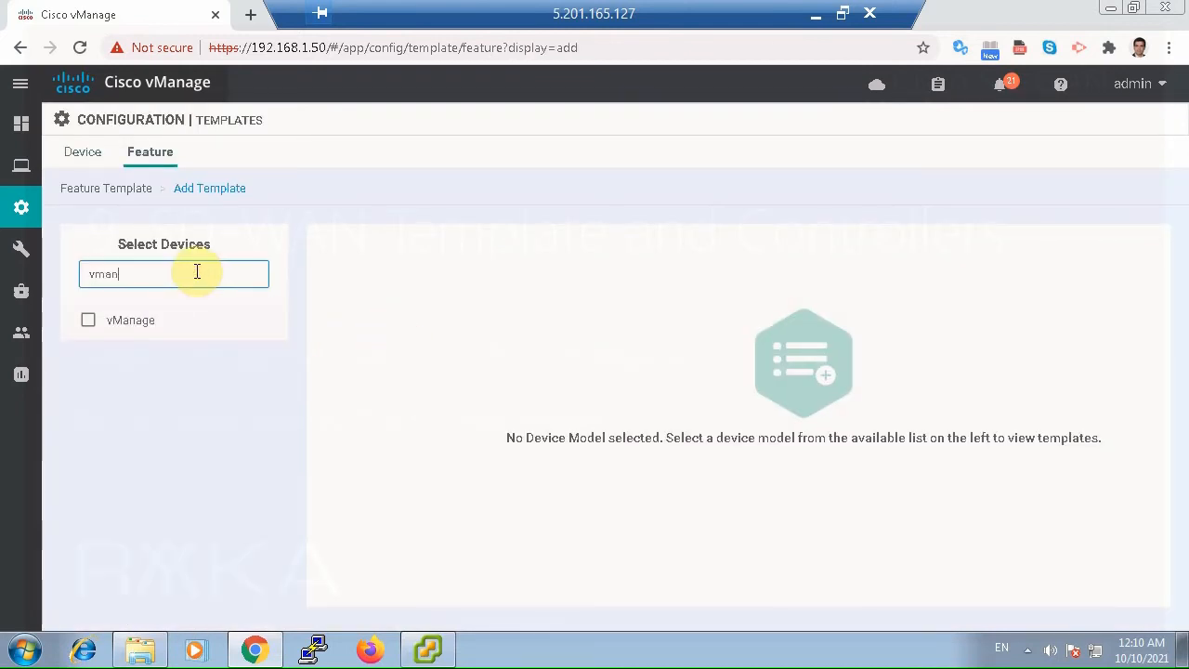
click(88, 320)
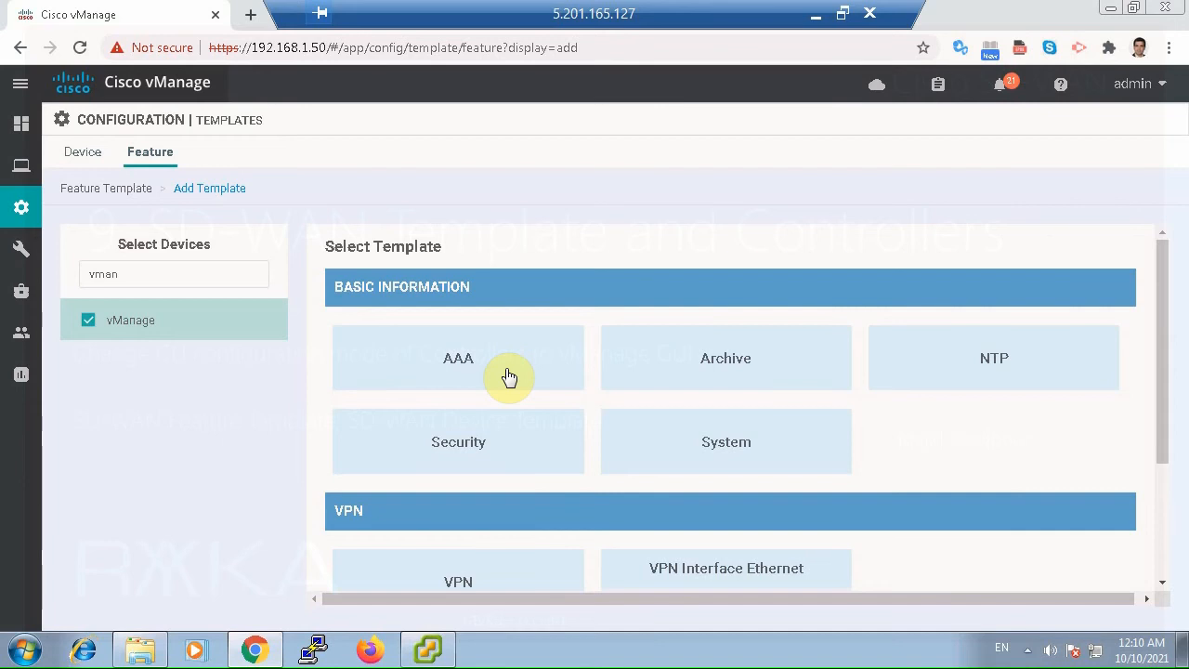
click(509, 376)
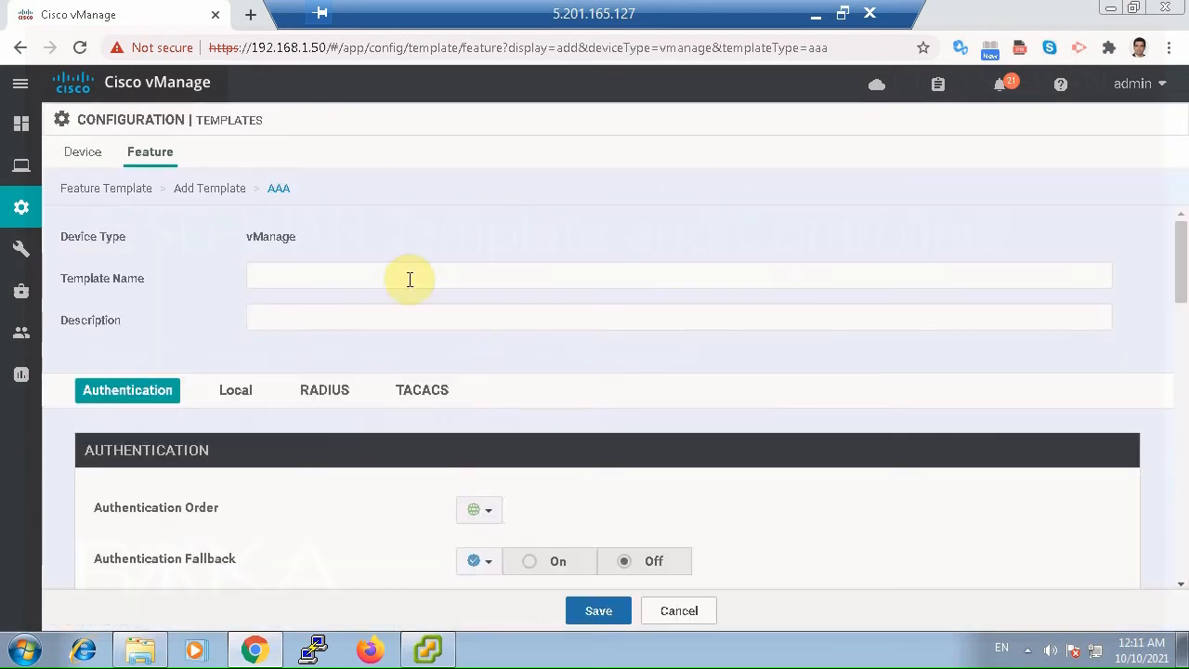
Enter vManage_AAA as both the name and the description of the AAA template.
click(407, 271)
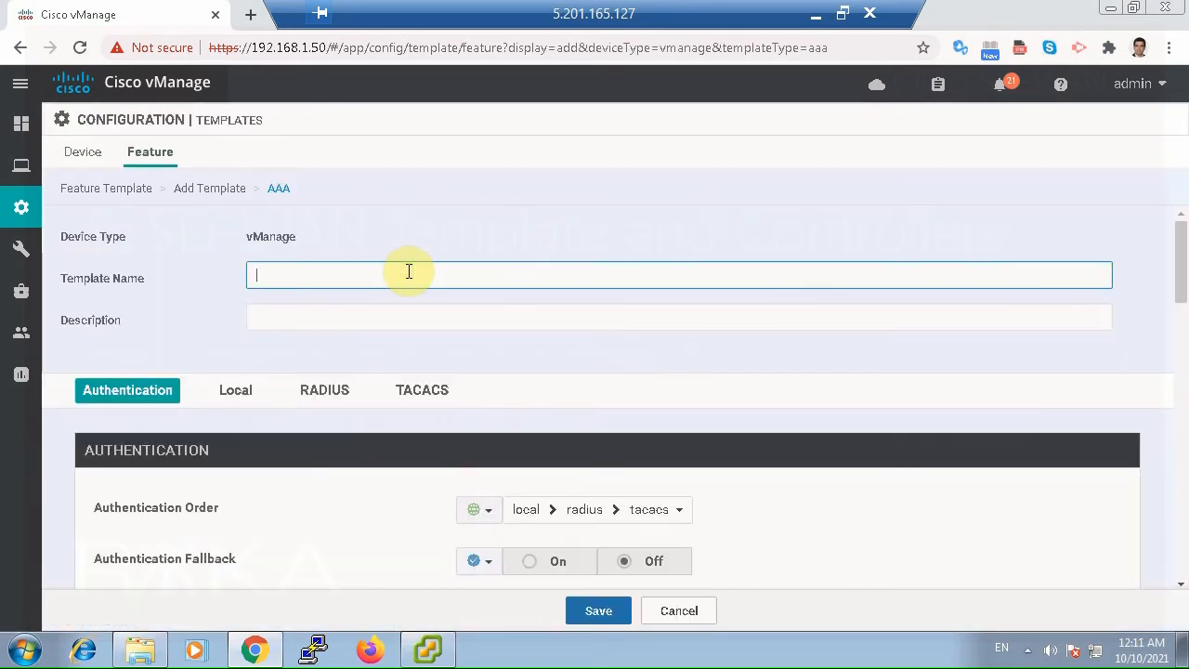
text(vmanage_AAA)
key(ctrl+a)
key(ctrl+c)
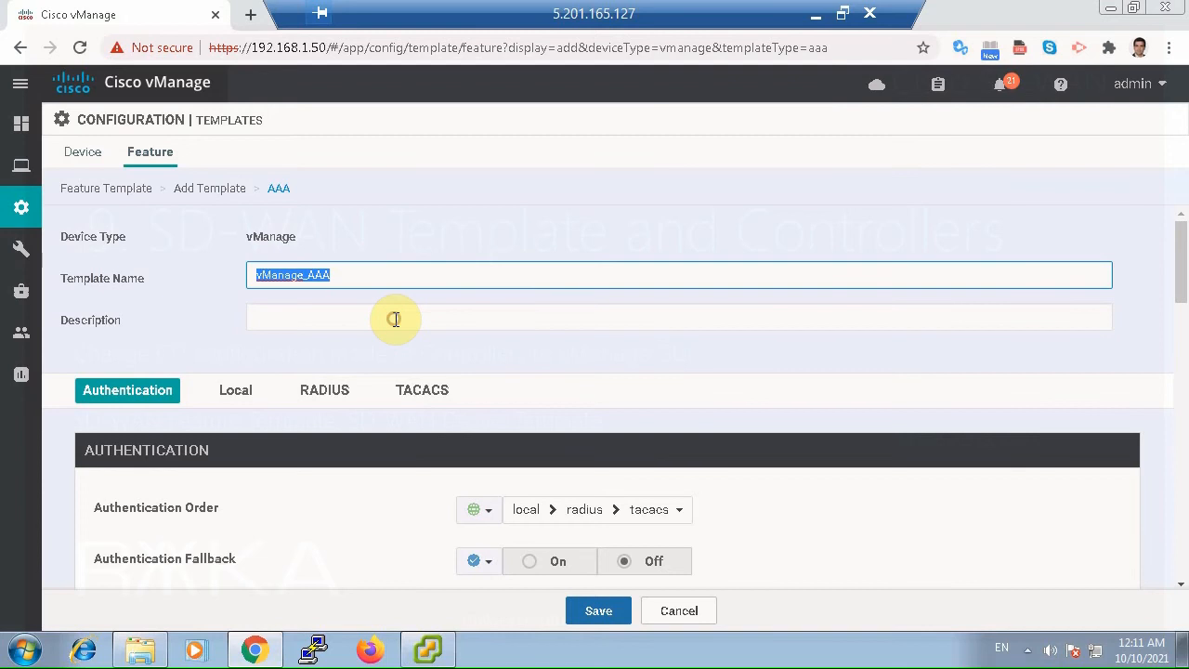
click(395, 318)
key(ctrl+v)
Edit the local admin user in the AAA template, enter a new account password and save the change.
scroll(962, 506, down, 2)
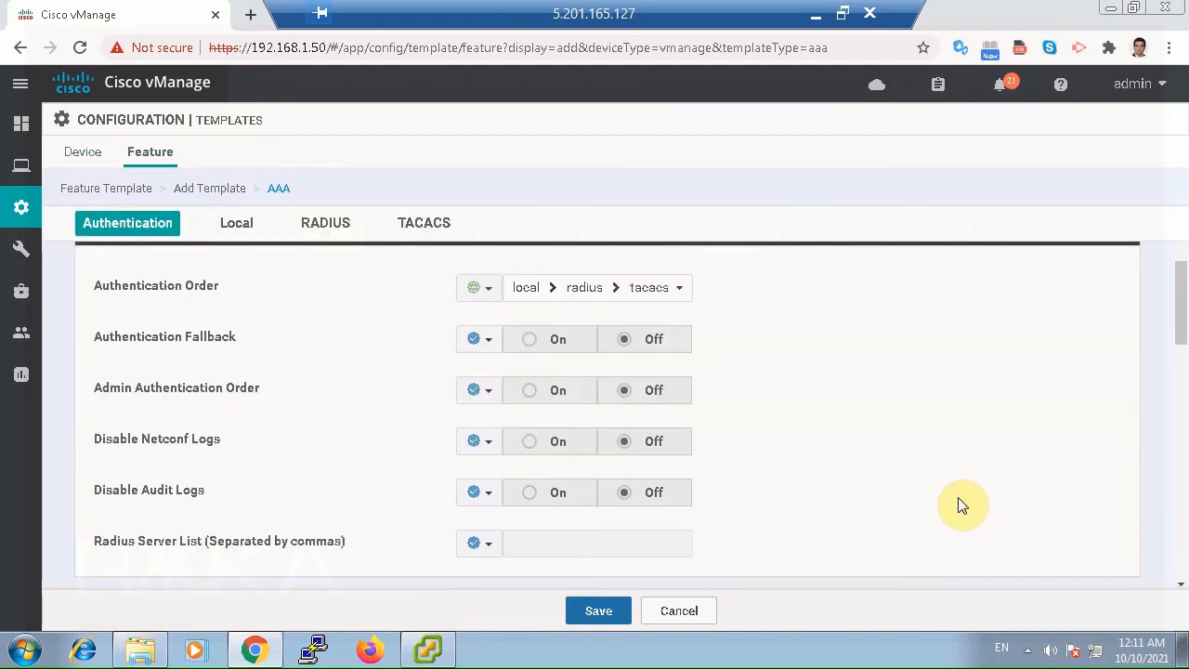
scroll(963, 505, down, 3)
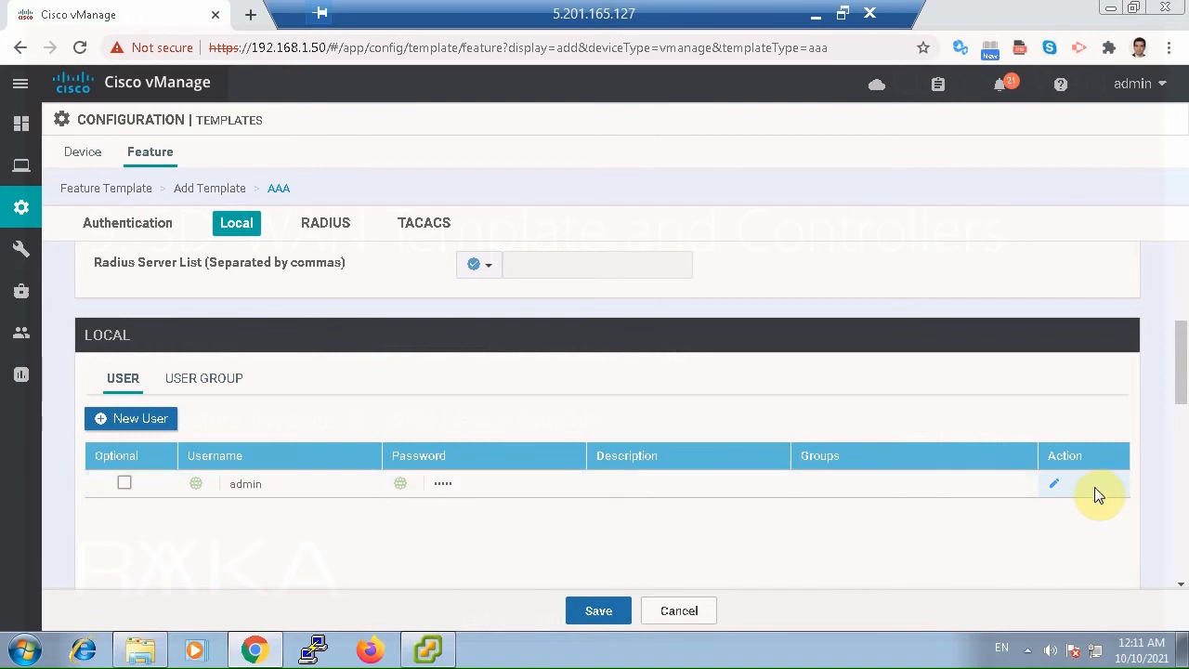
click(1052, 485)
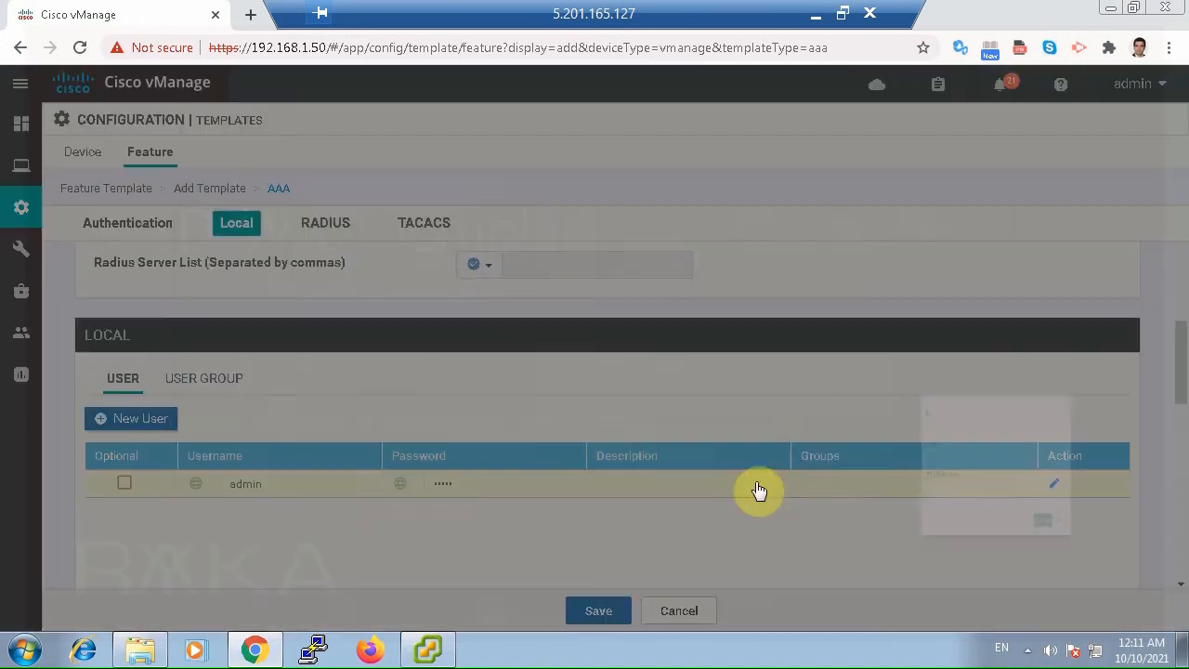
double_click(506, 325)
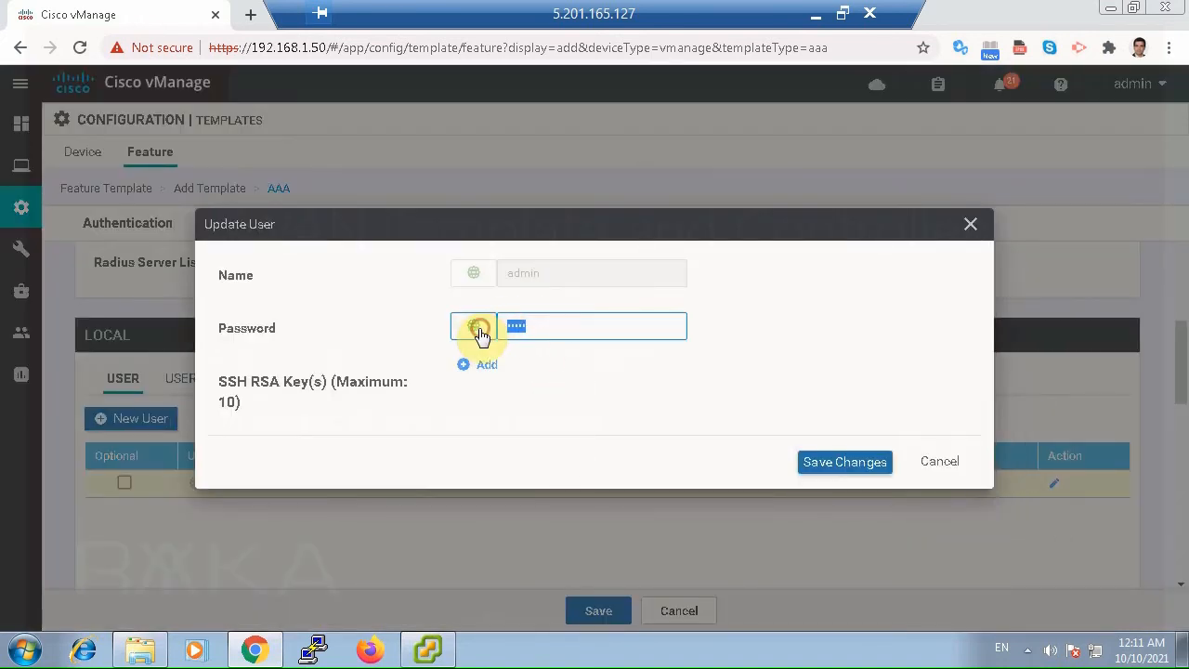
text(a)
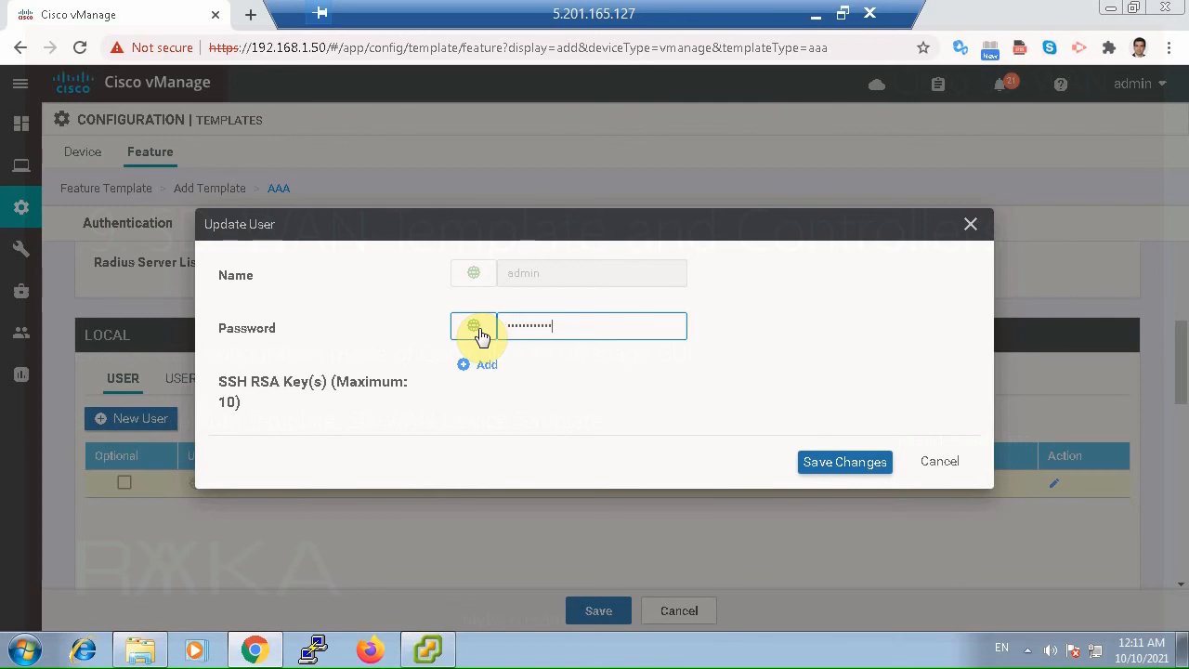
click(840, 461)
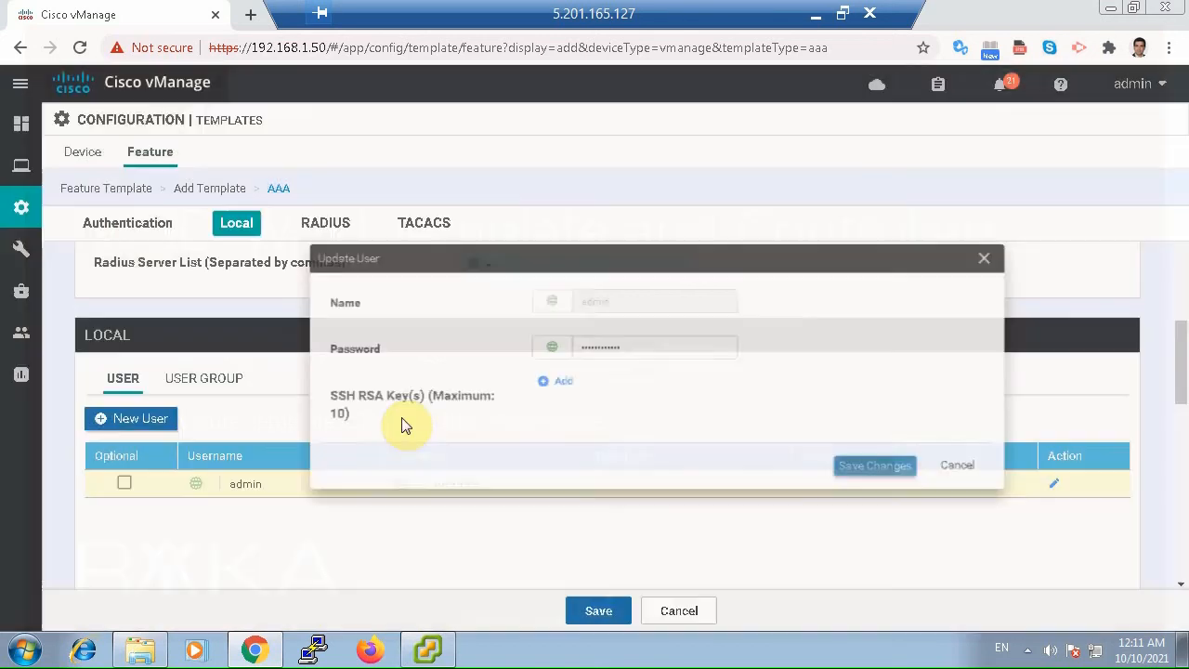
Add a local user with the person's first name as username, enter the account password and assign the netadmin group.
click(149, 421)
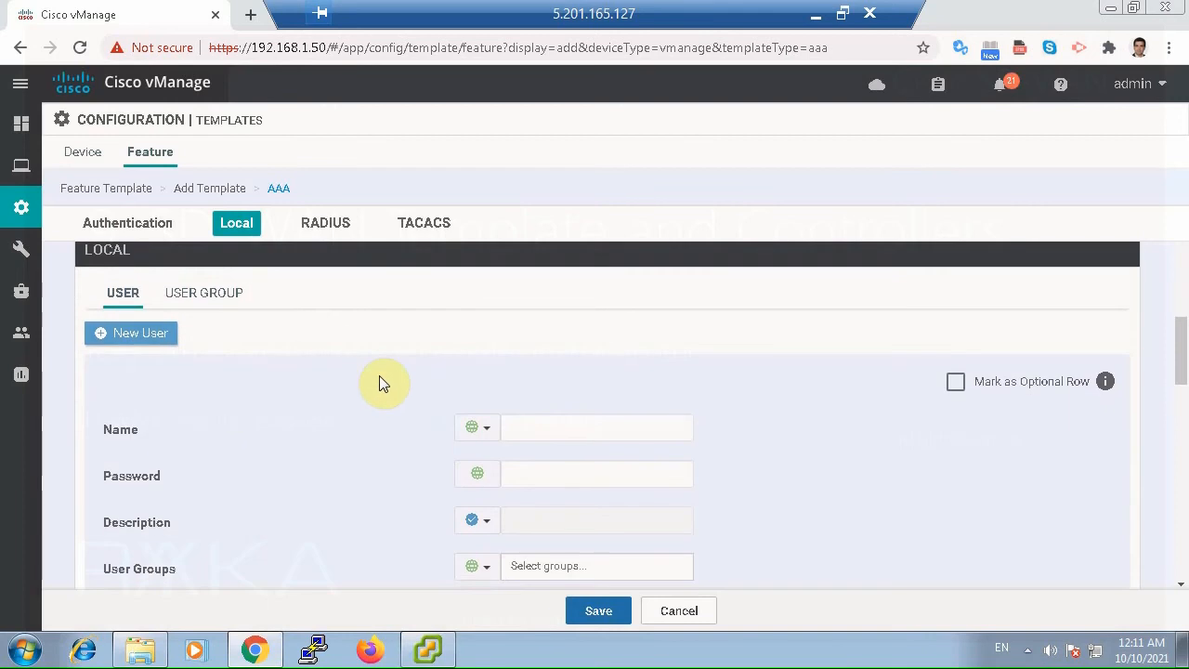
click(532, 427)
text(maj)
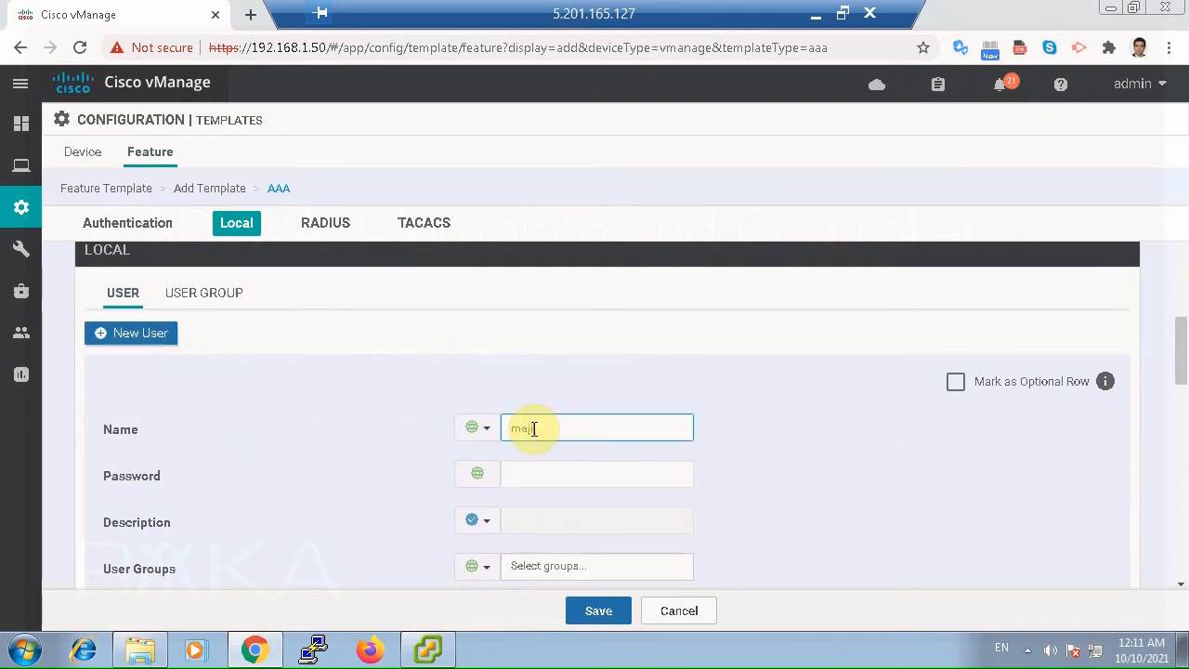
text(id)
click(557, 469)
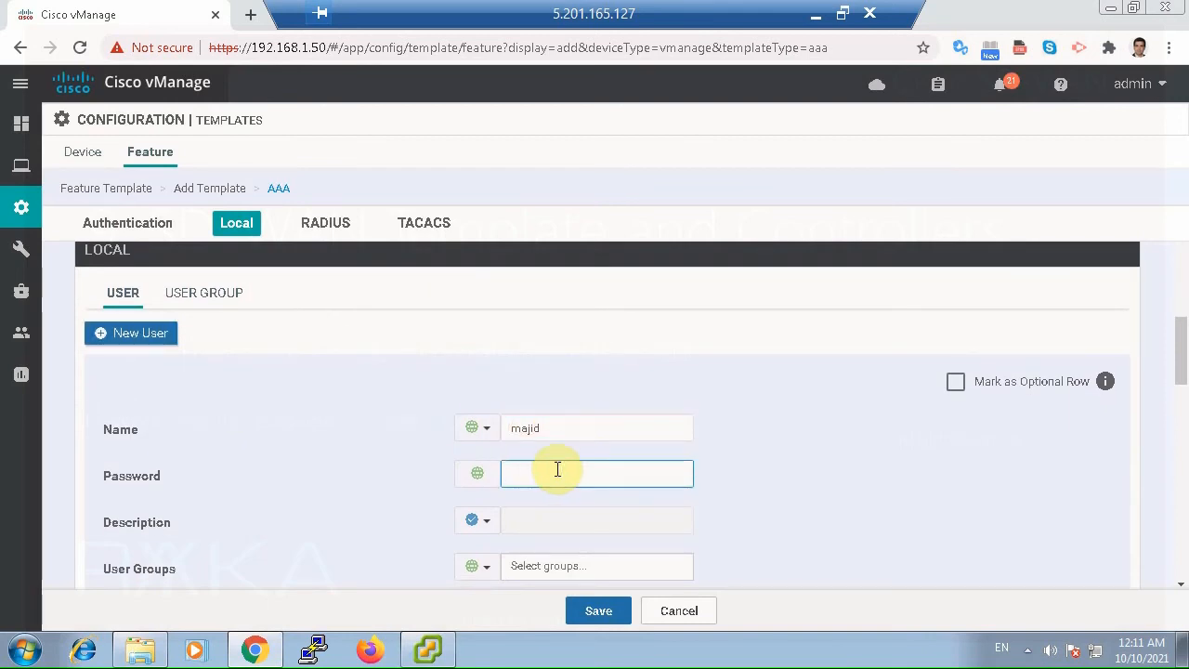
text(••••••)
scroll(548, 497, down, 1)
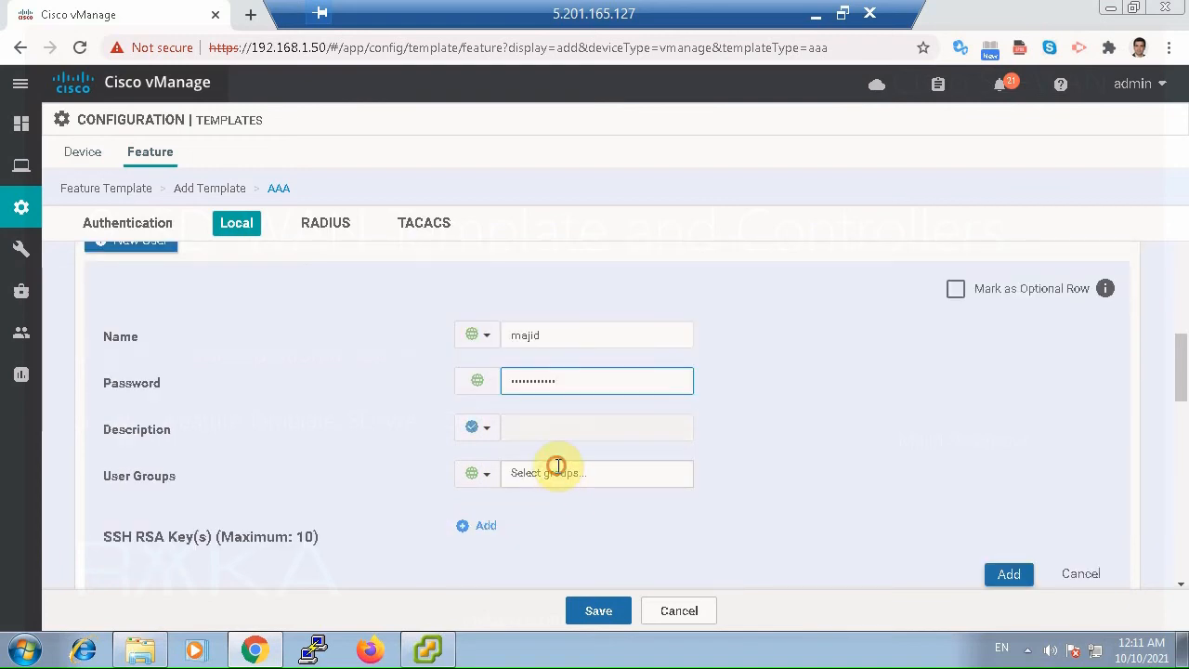
click(550, 471)
click(641, 509)
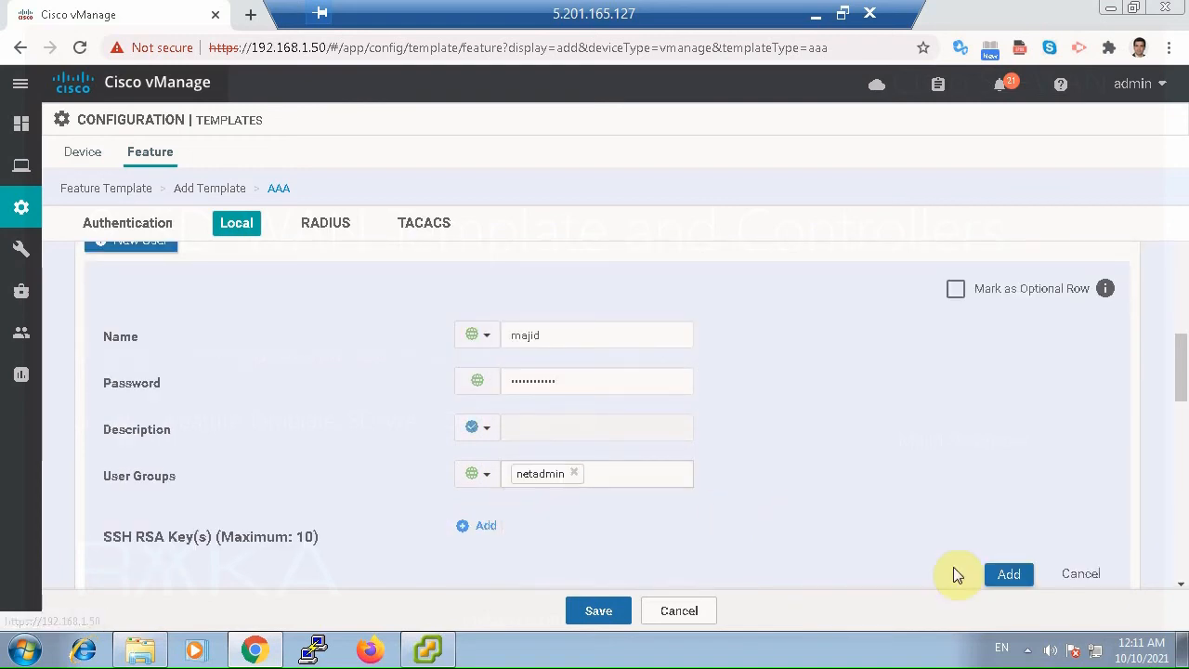
click(1002, 571)
Review the RADIUS and TACACS sections, keep their default settings and save the AAA template.
scroll(734, 430, down, 5)
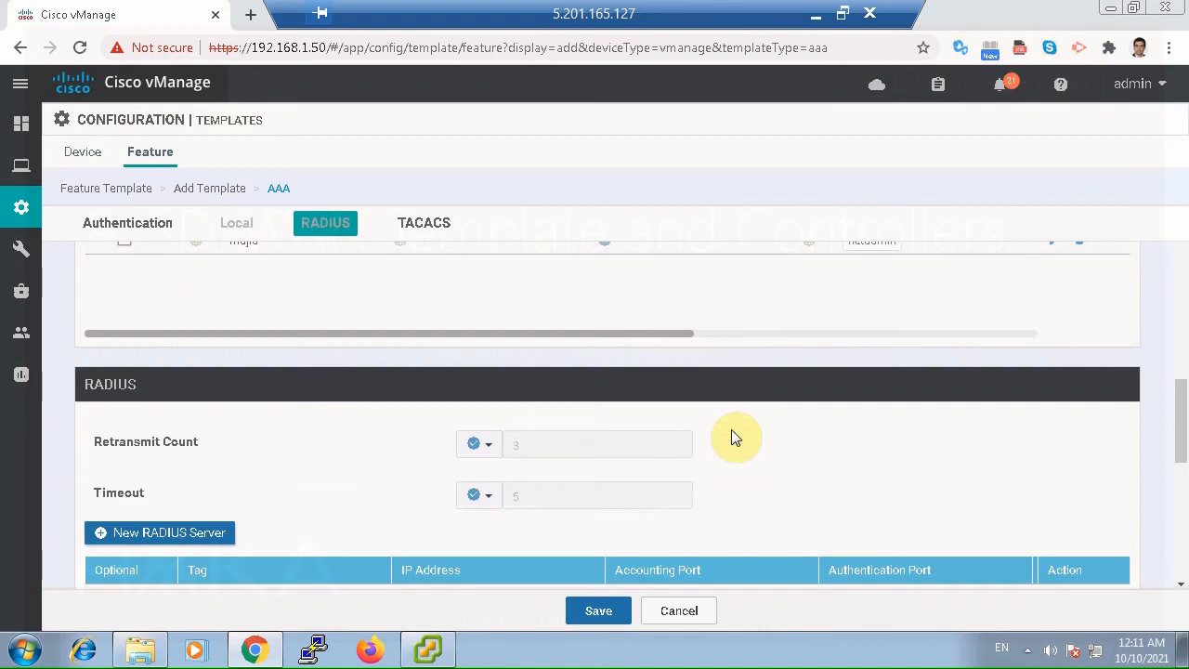
scroll(734, 437, down, 3)
scroll(731, 437, down, 2)
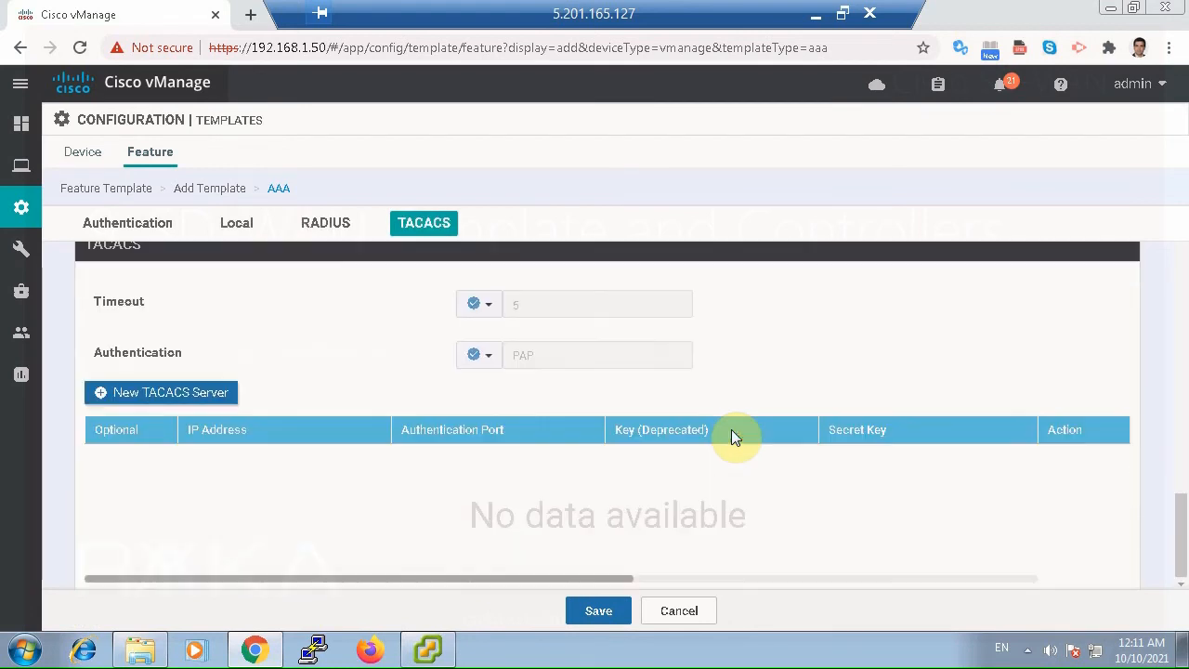
click(620, 615)
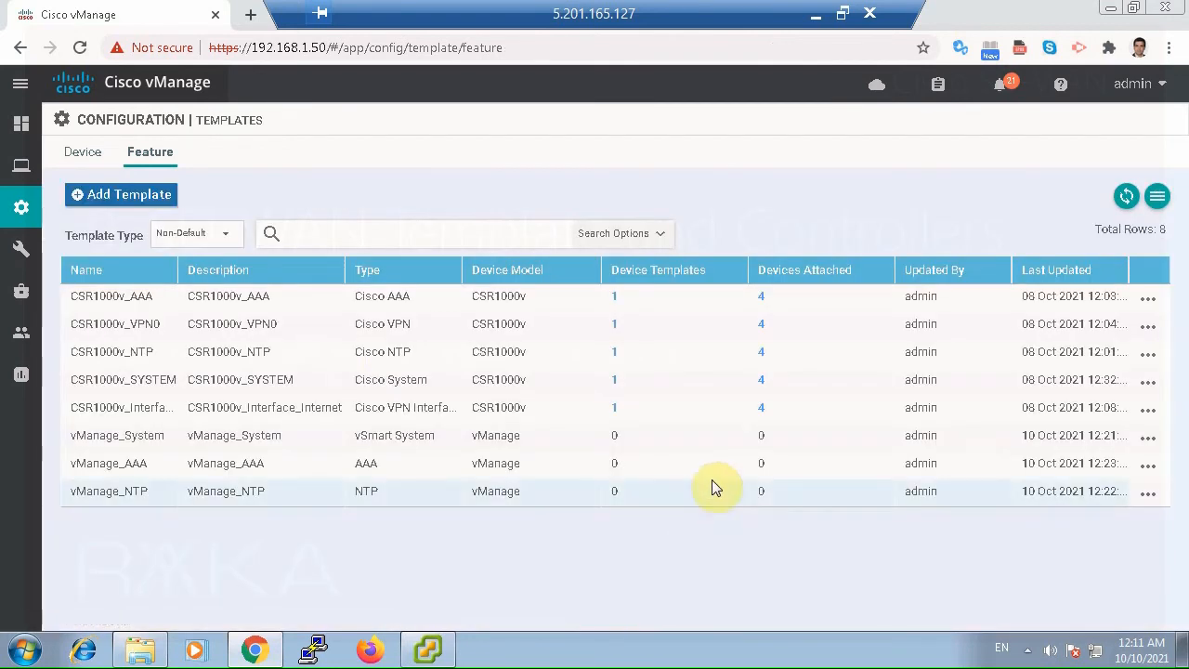
Start a new VPN feature template for the vManage device model.
click(158, 198)
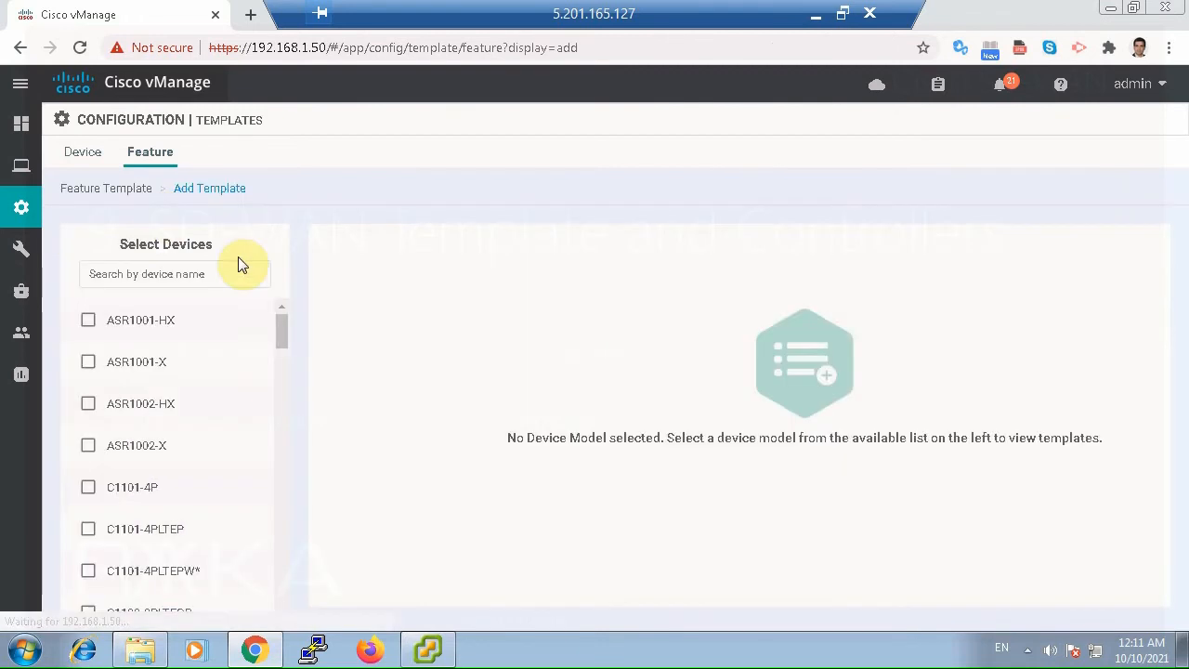
click(207, 274)
text(vma)
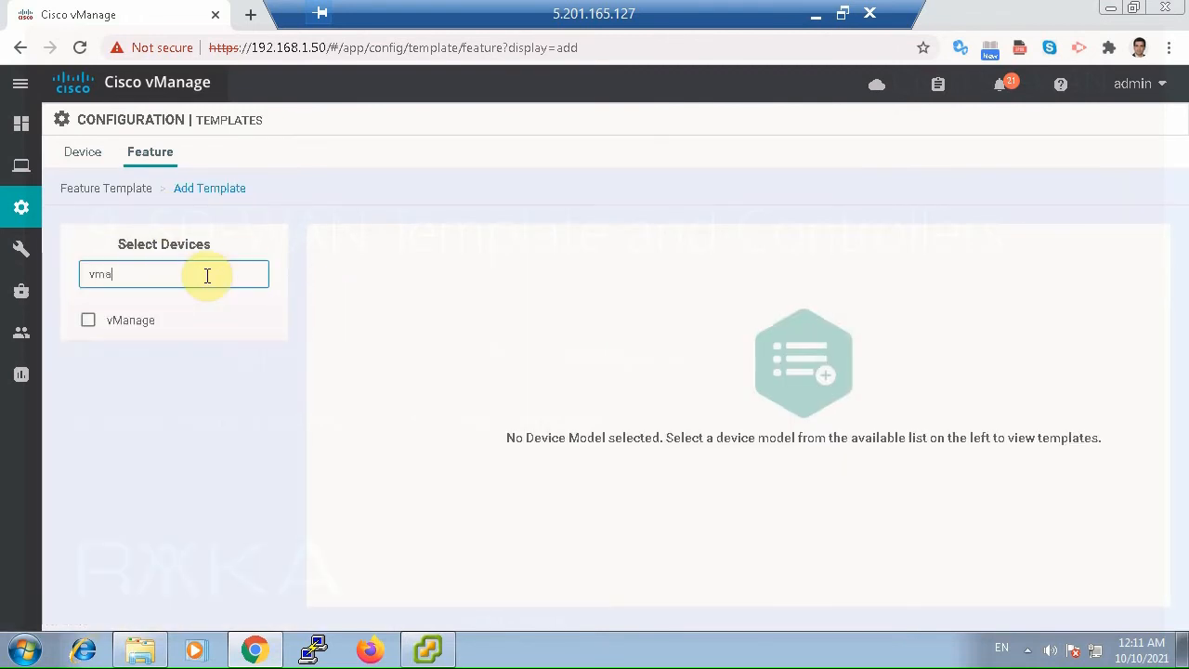
click(88, 319)
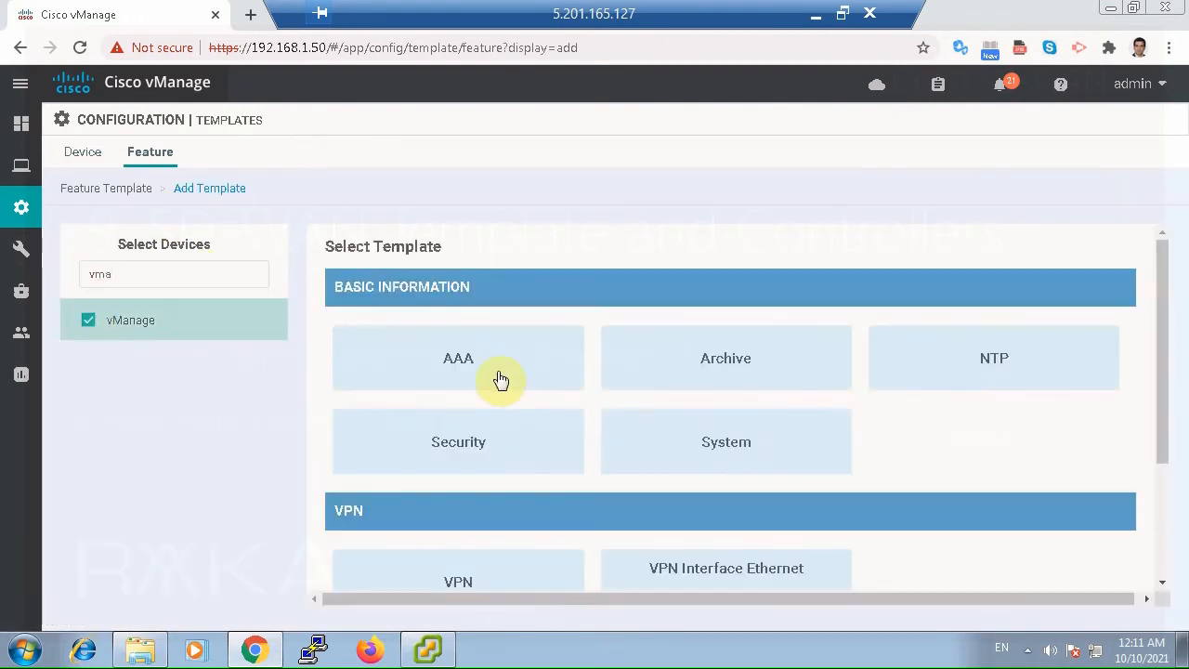
scroll(736, 409, down, 1)
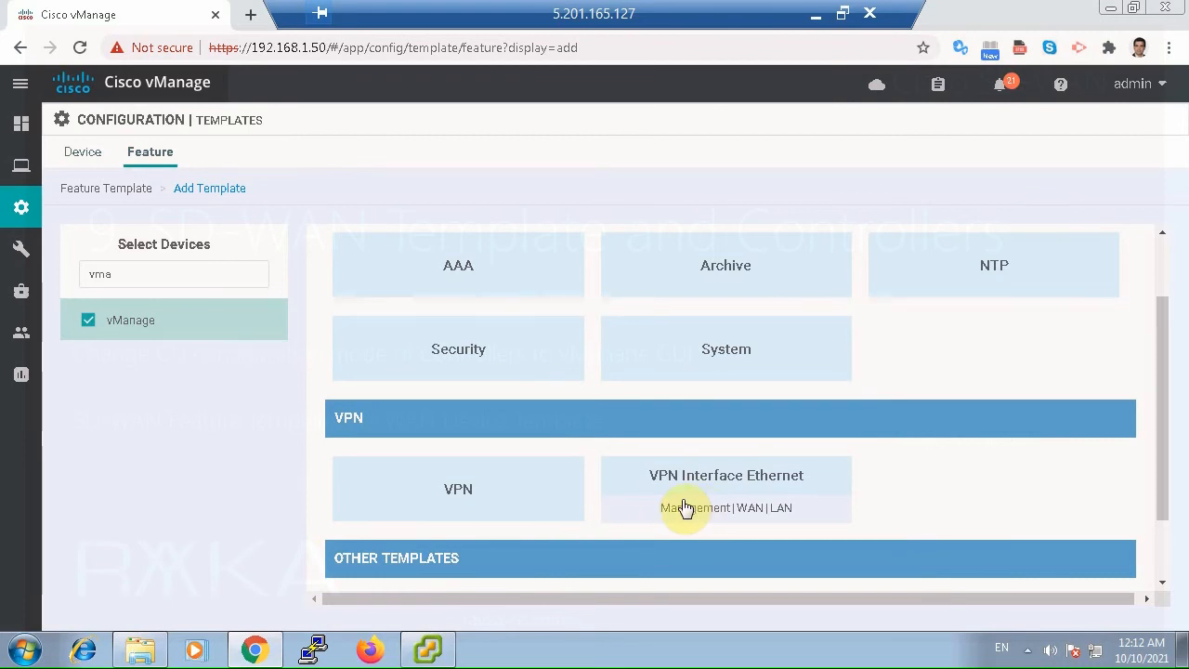
click(526, 492)
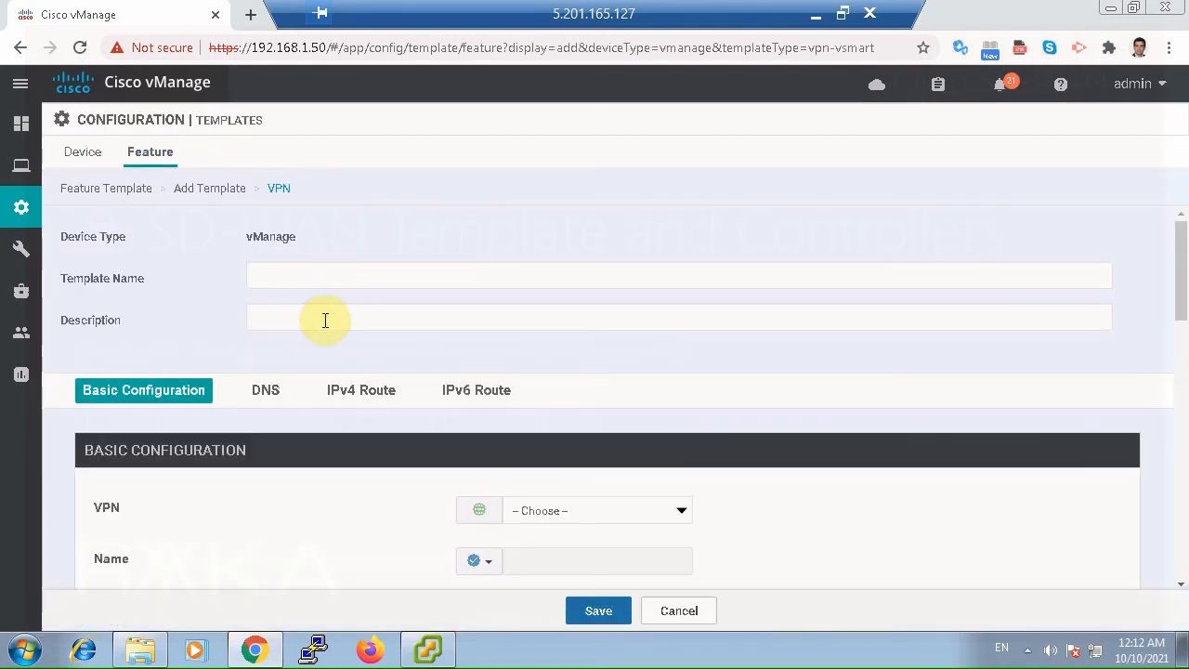
Enter vManage_VPN0 as both the name and the description of the VPN template.
click(324, 280)
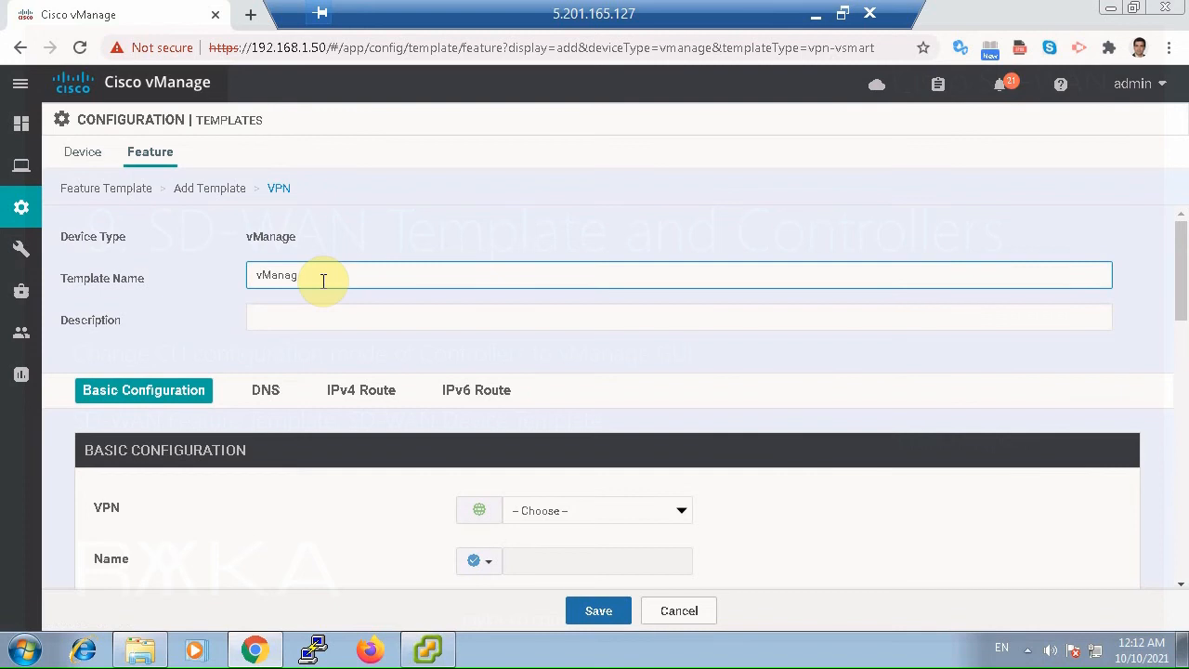
text(vManage_VPN0)
key(ctrl+a)
key(ctrl+c)
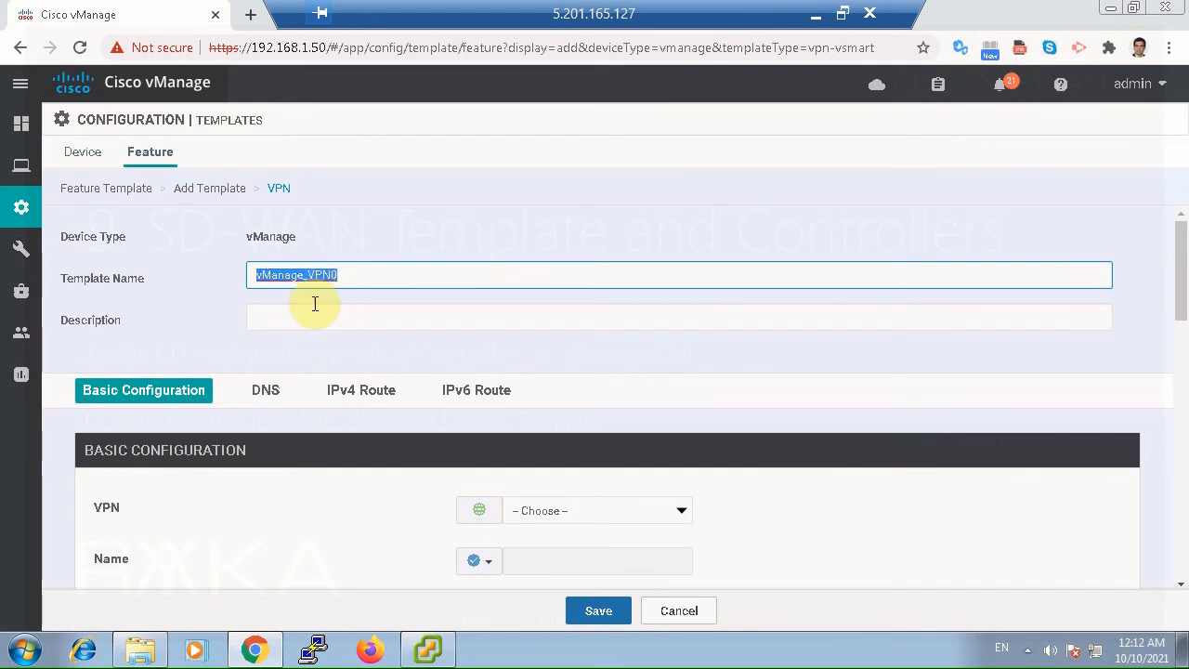
click(313, 312)
key(ctrl+v)
Set the template's VPN to VPN 0 and enter VPN0 as a global value for its name.
scroll(415, 348, down, 2)
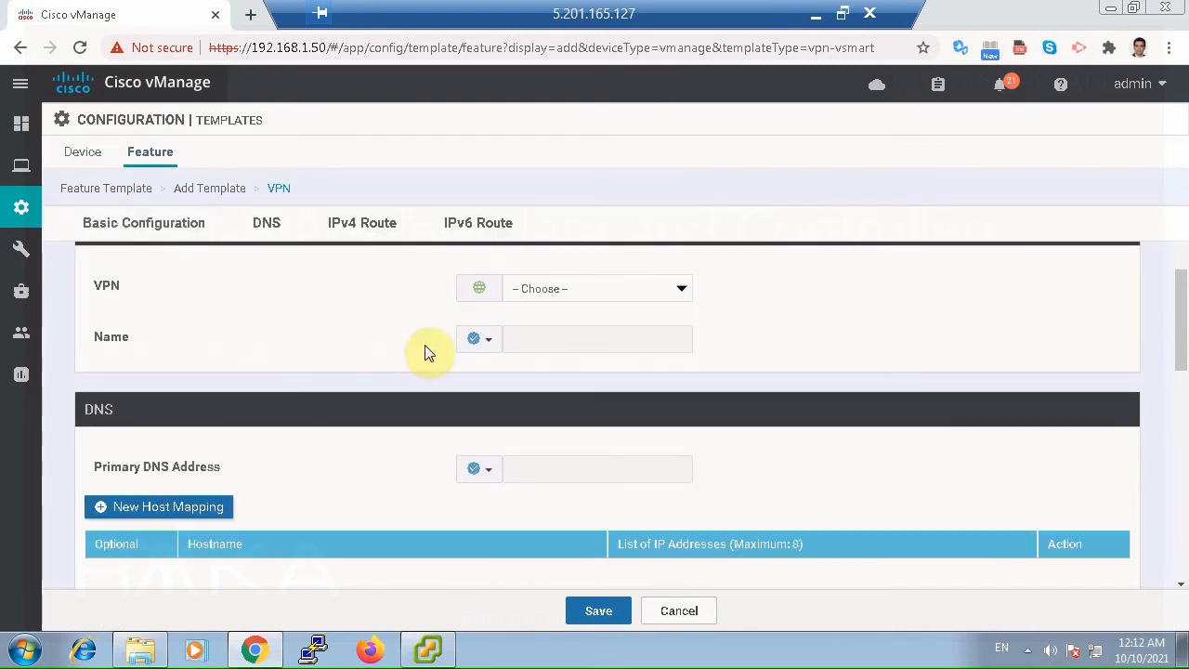
click(564, 286)
click(543, 322)
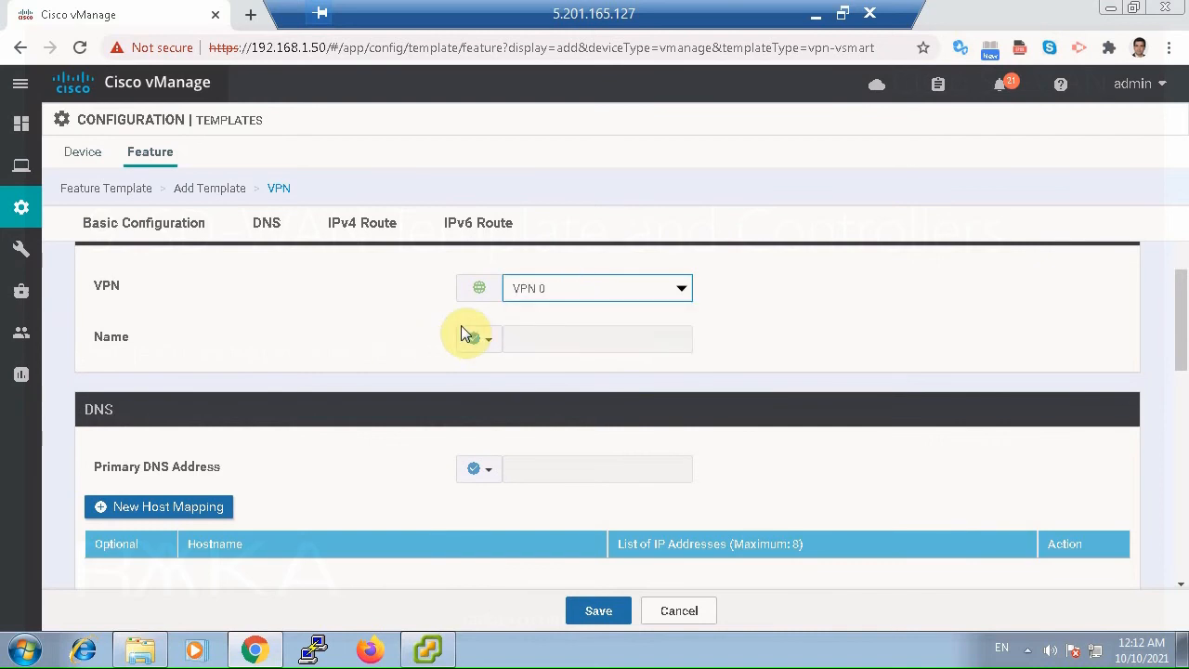
click(485, 341)
click(502, 369)
click(541, 337)
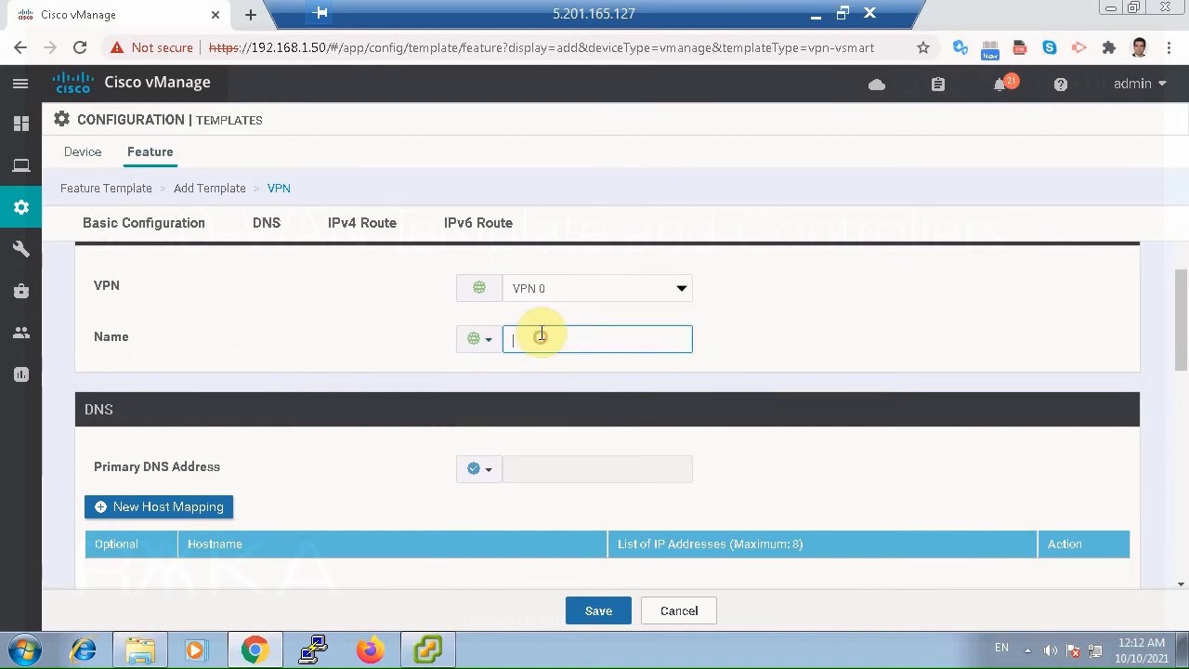
text(VPN0)
Create a new IPv4 route with the prefix 0.0.0.0/0 in the VPN template.
scroll(560, 455, down, 2)
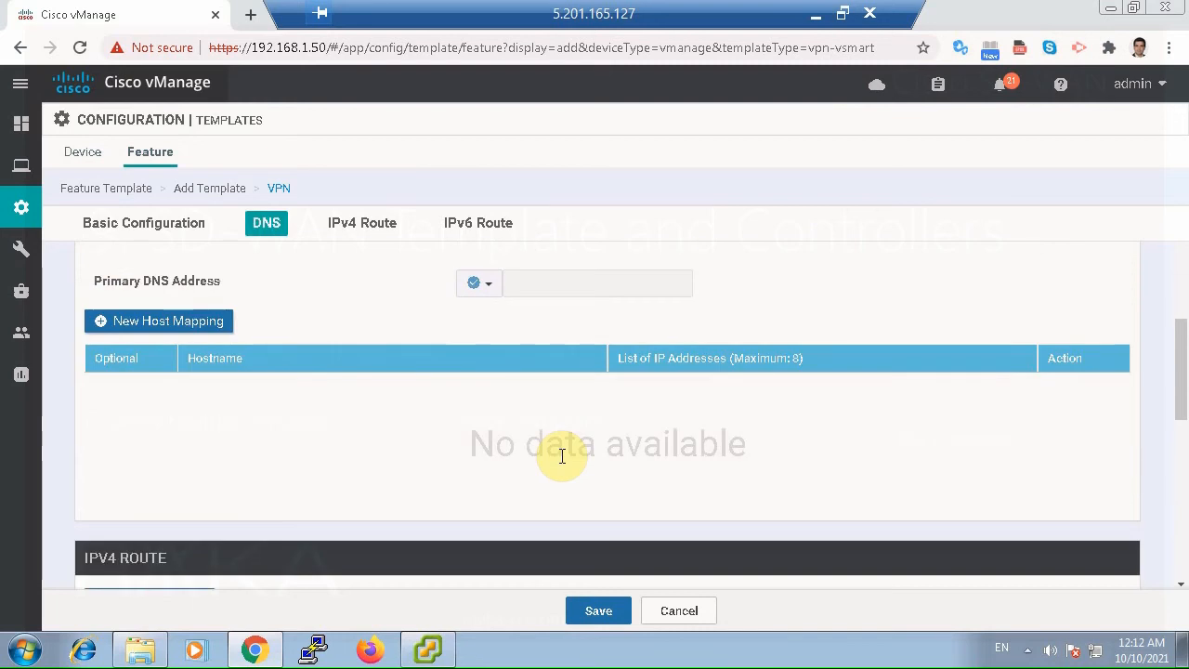
scroll(562, 455, down, 1)
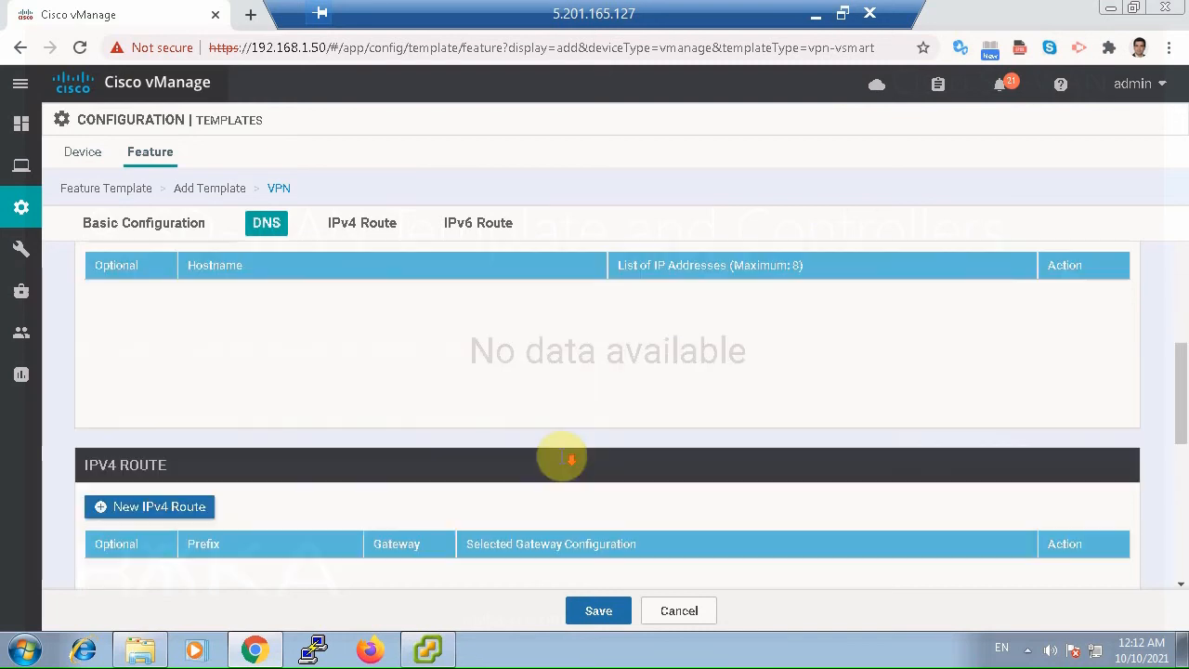
click(205, 518)
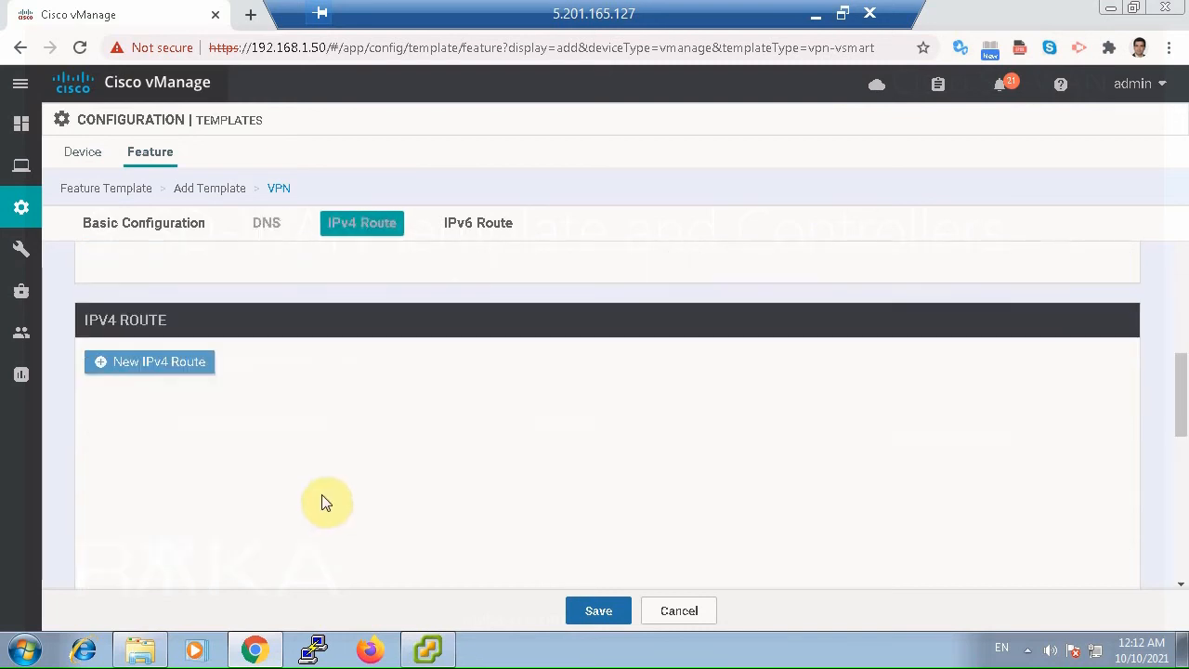
click(515, 429)
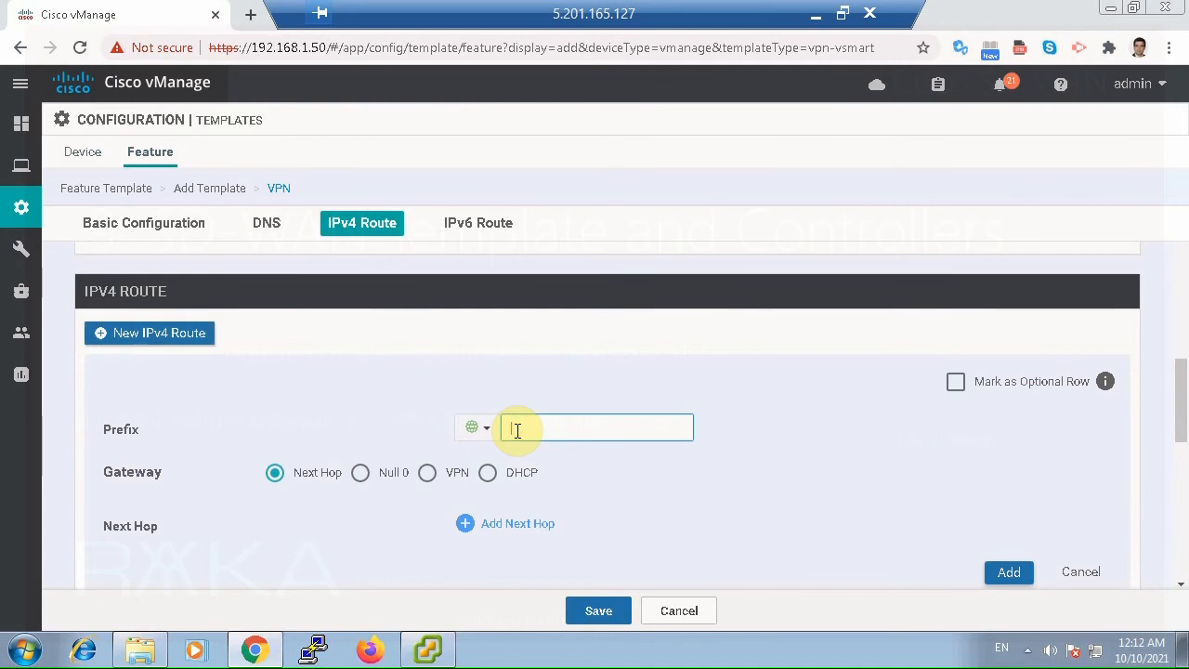
text(0.0.0.0/0)
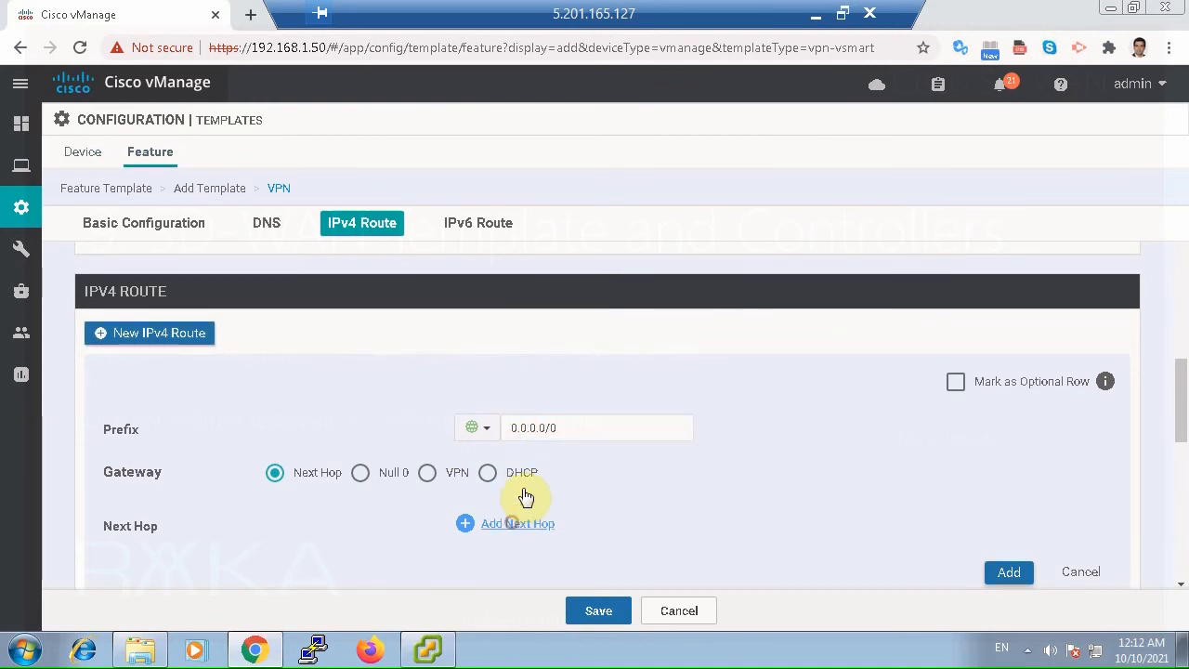
Give the default route the next hop 192.168.1.1 and add the route to the template.
click(513, 523)
click(549, 419)
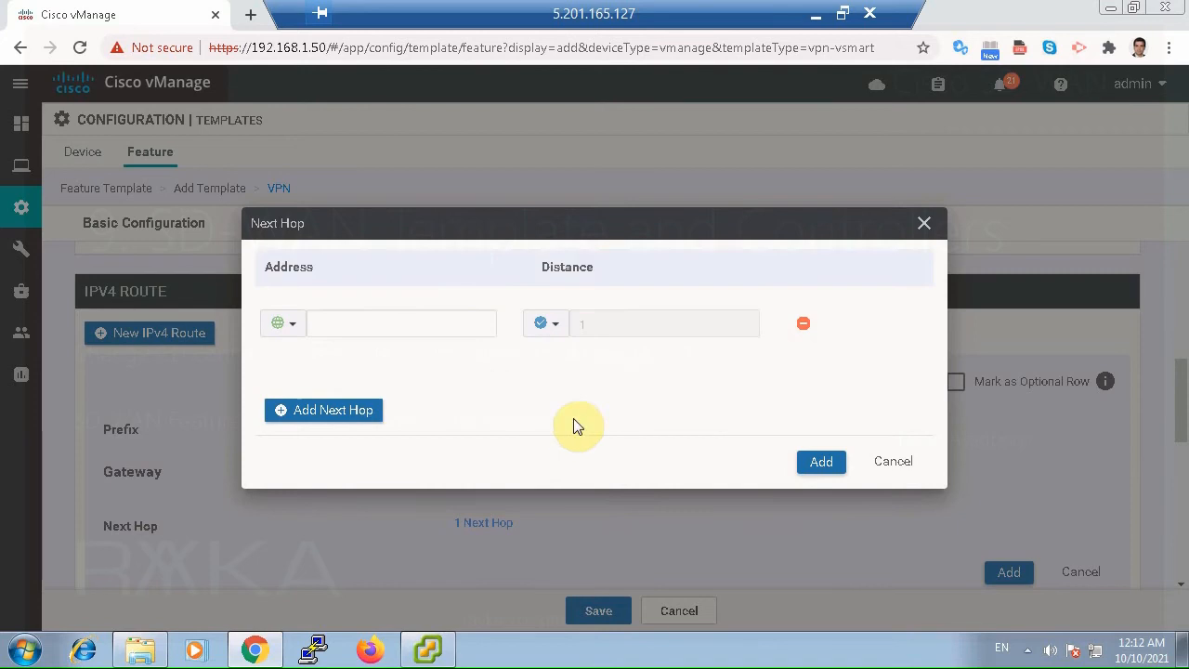
click(439, 320)
text(192.168.1.1)
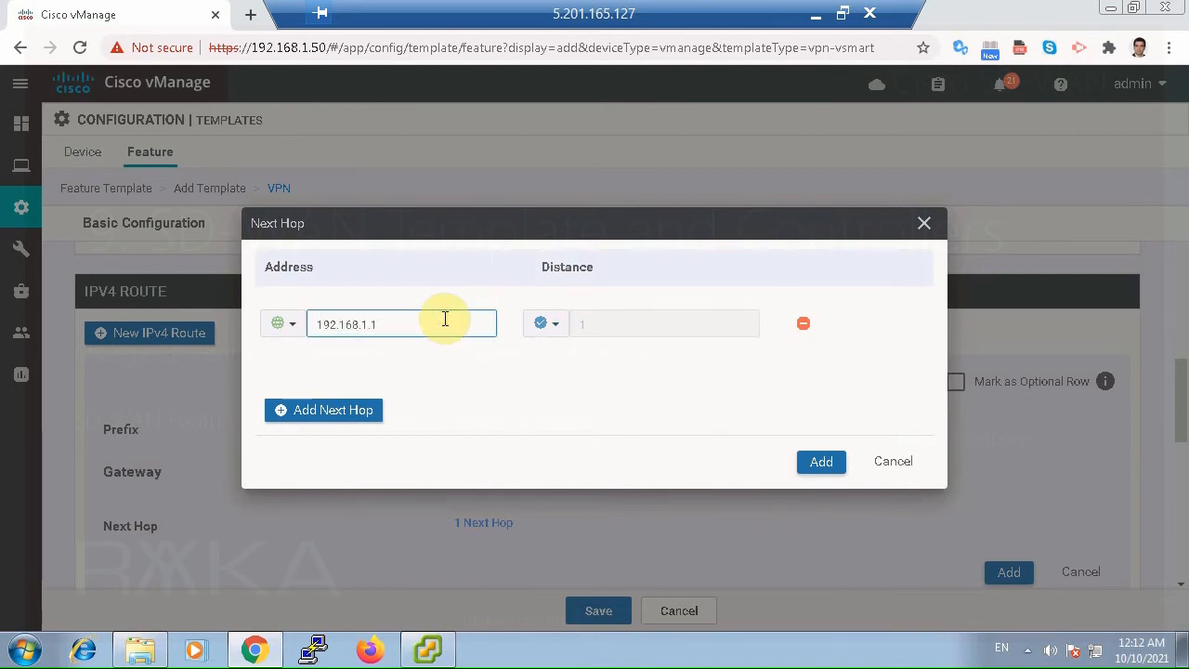
click(829, 462)
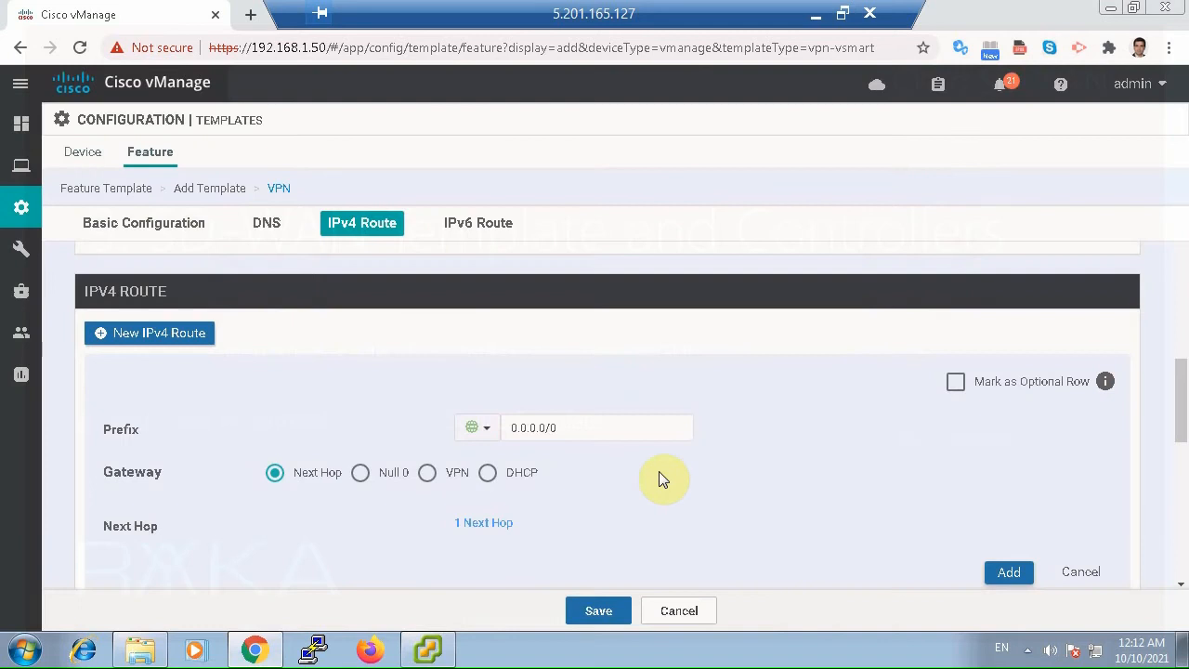
click(999, 574)
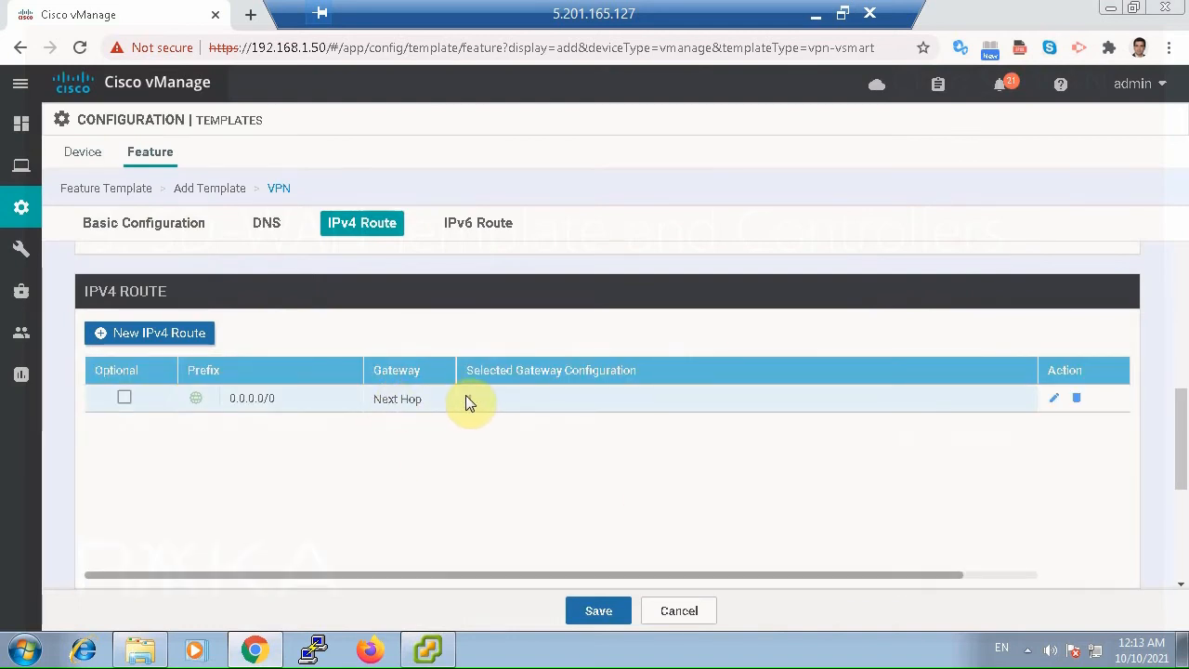
Check the next hop of the added default route and save the VPN template without any IPv6 routes.
click(471, 401)
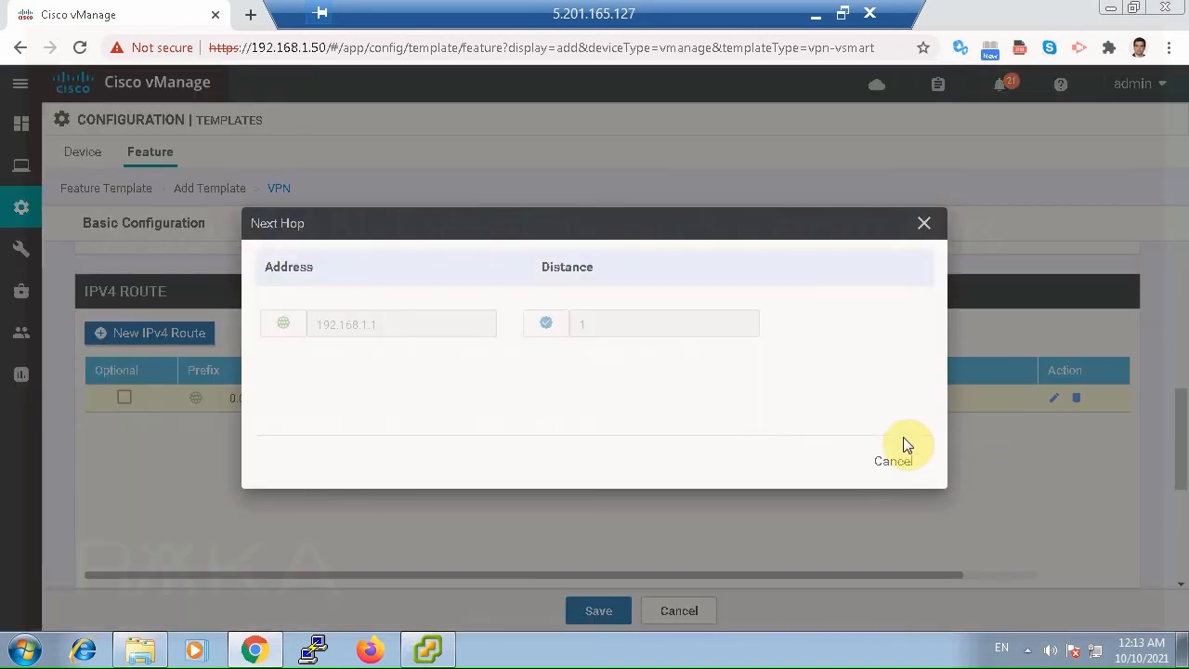
click(915, 469)
scroll(897, 469, down, 3)
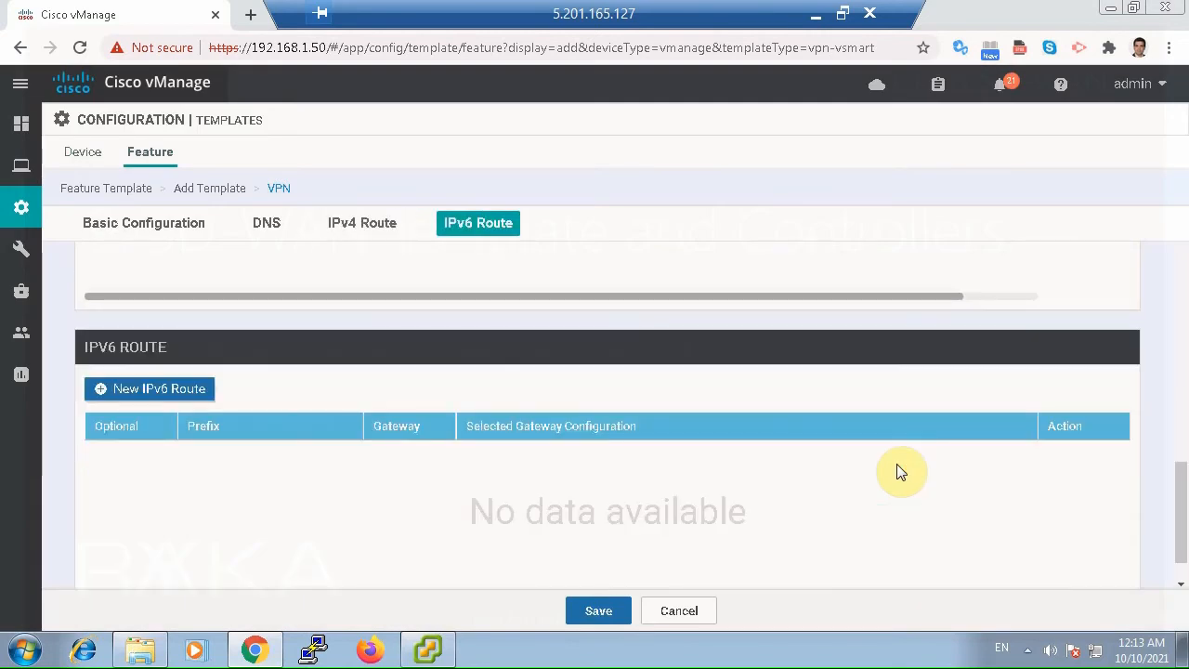
scroll(902, 471, down, 1)
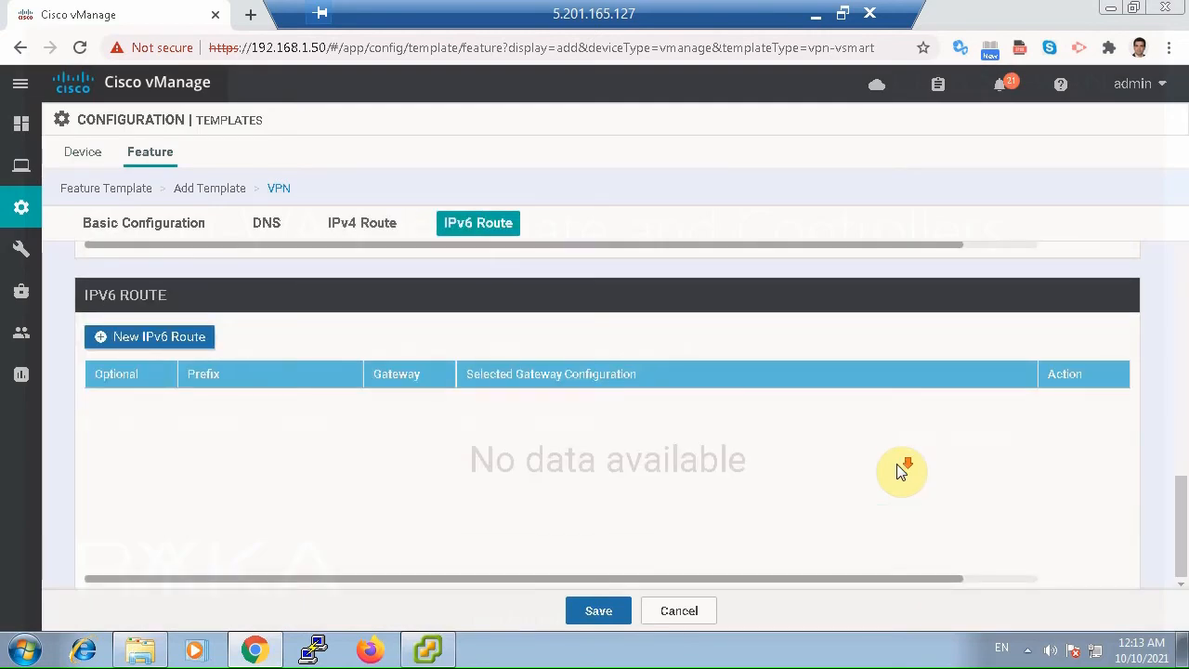
click(602, 611)
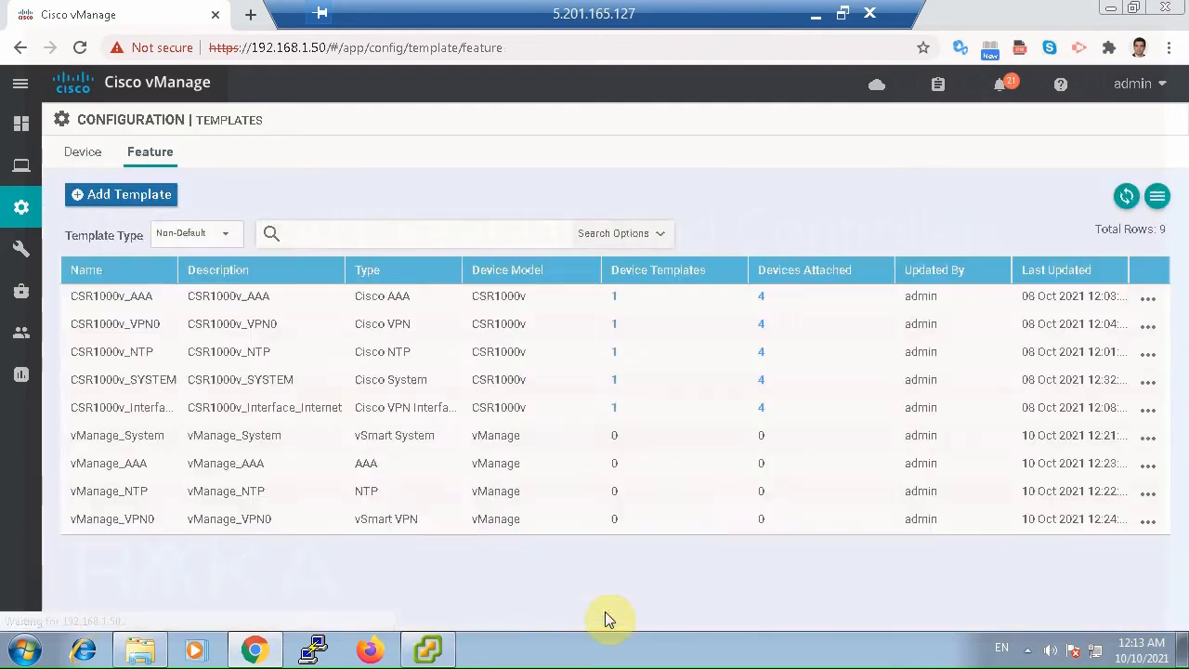
Start a new VPN Interface Ethernet feature template for the vManage device model.
click(136, 197)
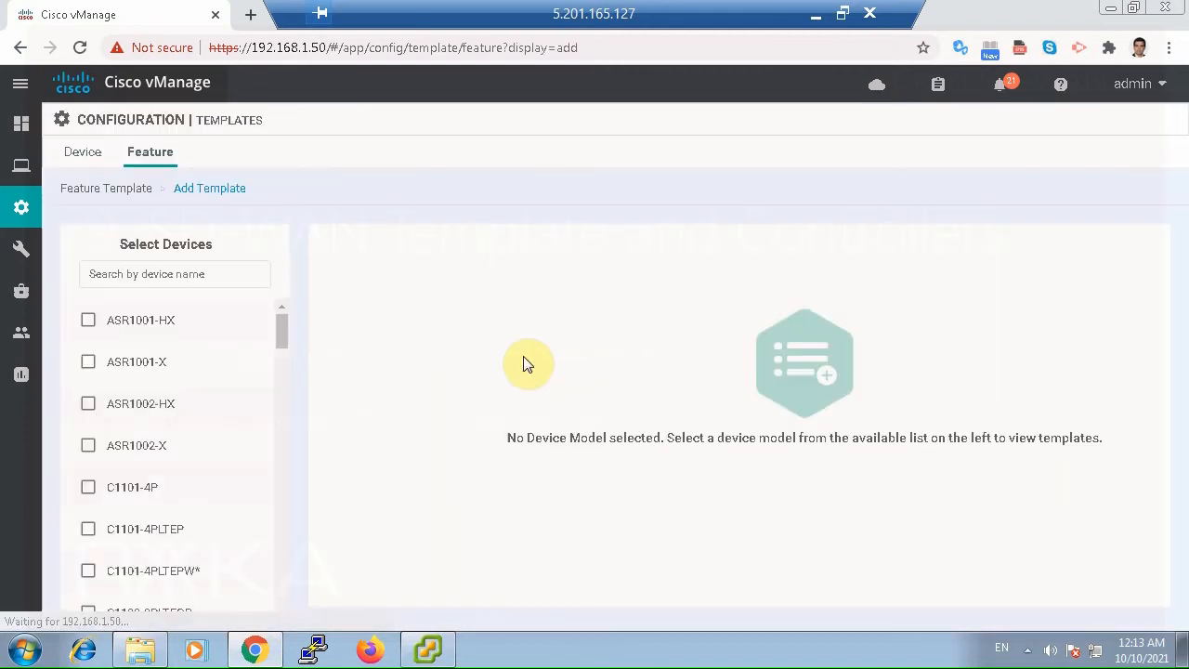
click(170, 274)
text(vman)
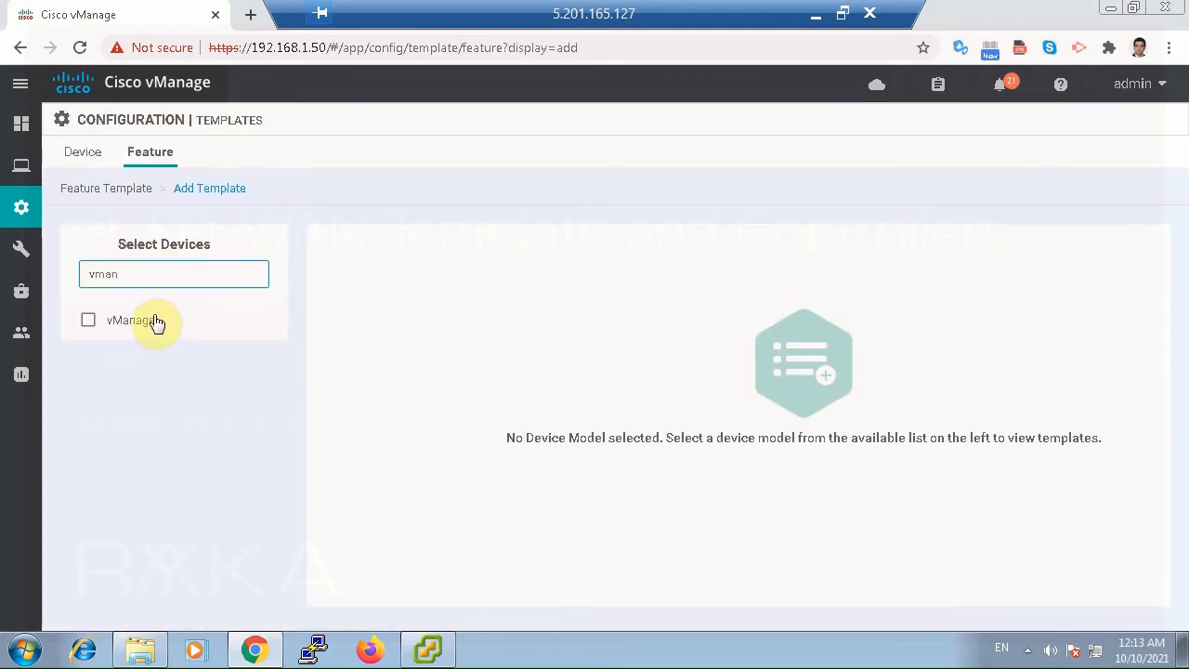
click(88, 321)
click(815, 461)
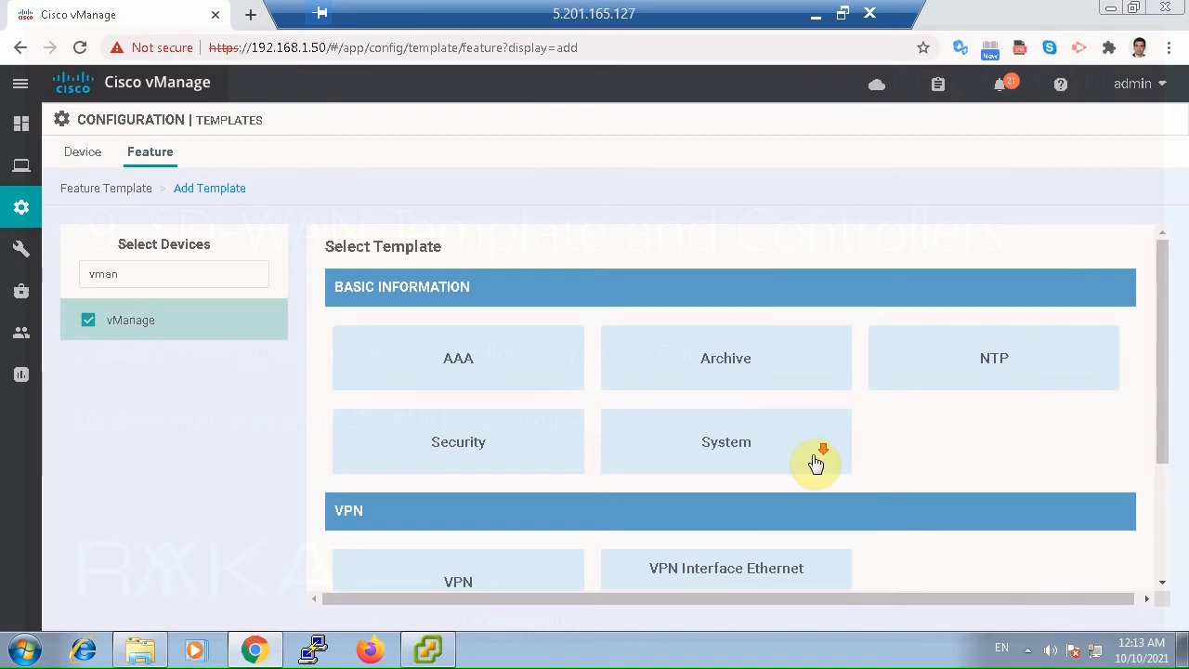
scroll(790, 460, down, 2)
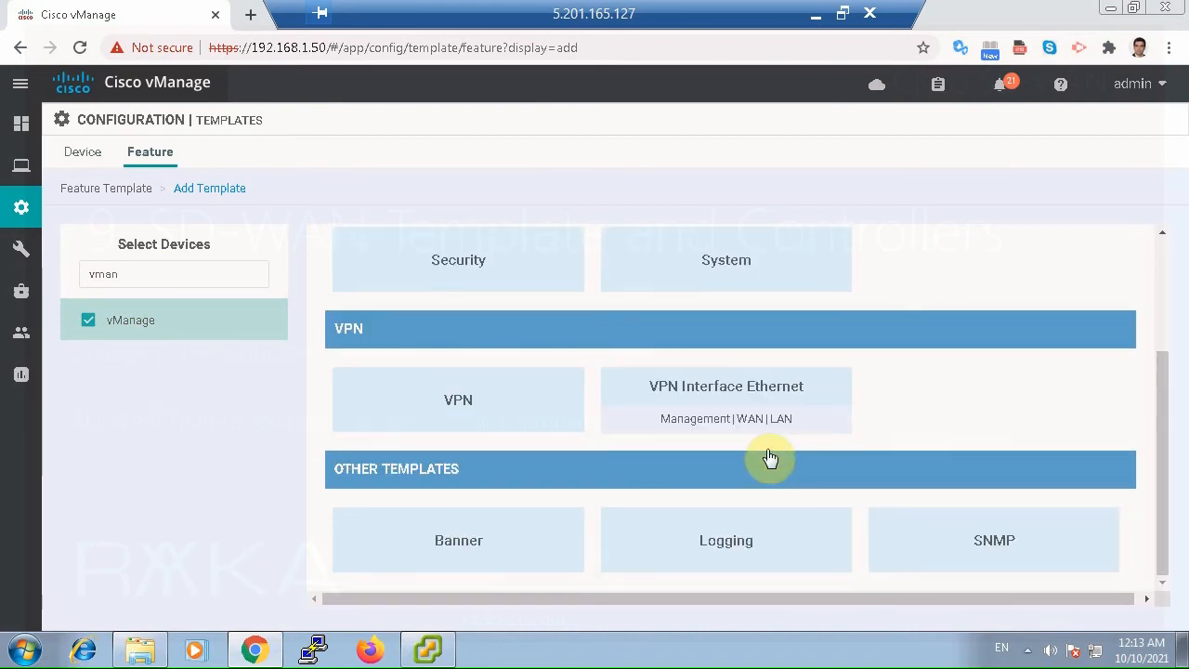
click(727, 394)
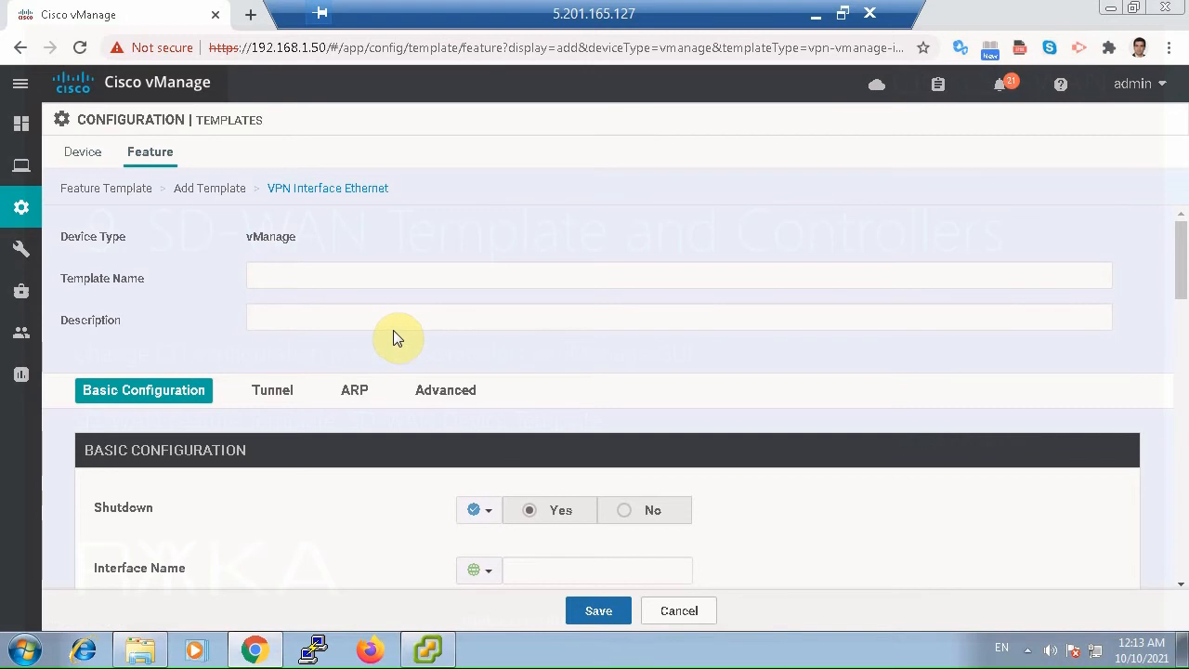
Enter vManage_Interface_Internet as both the name and the description of the interface template.
click(387, 280)
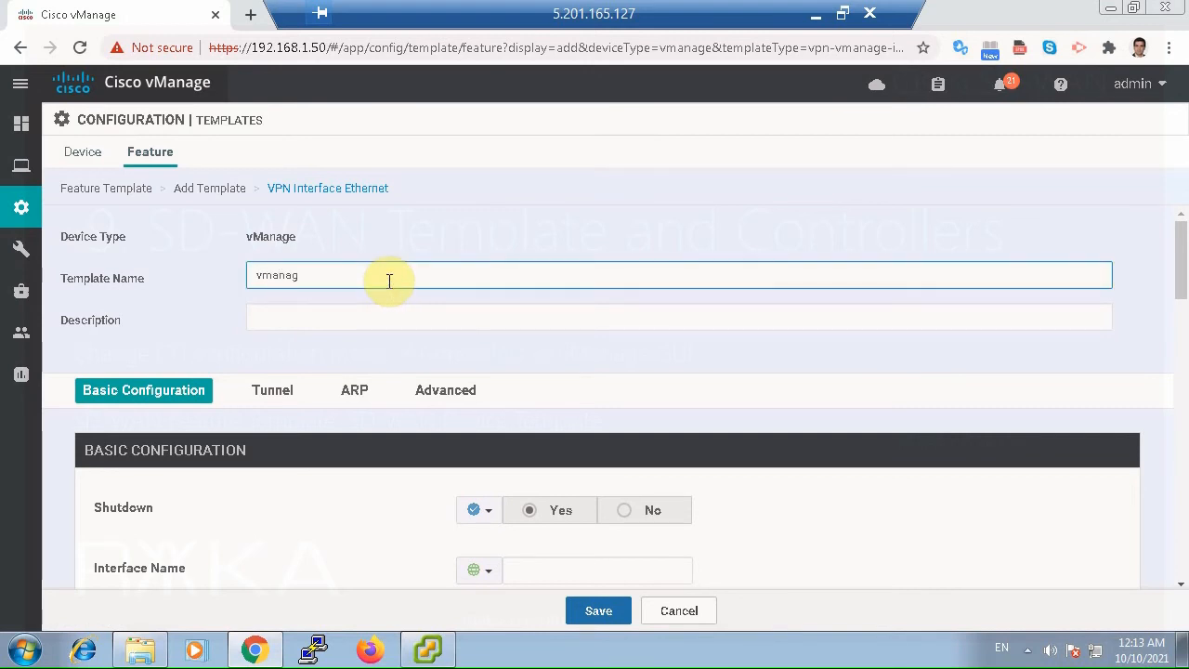
text(vMan)
key(ctrl+a)
key(ctrl+c)
click(396, 310)
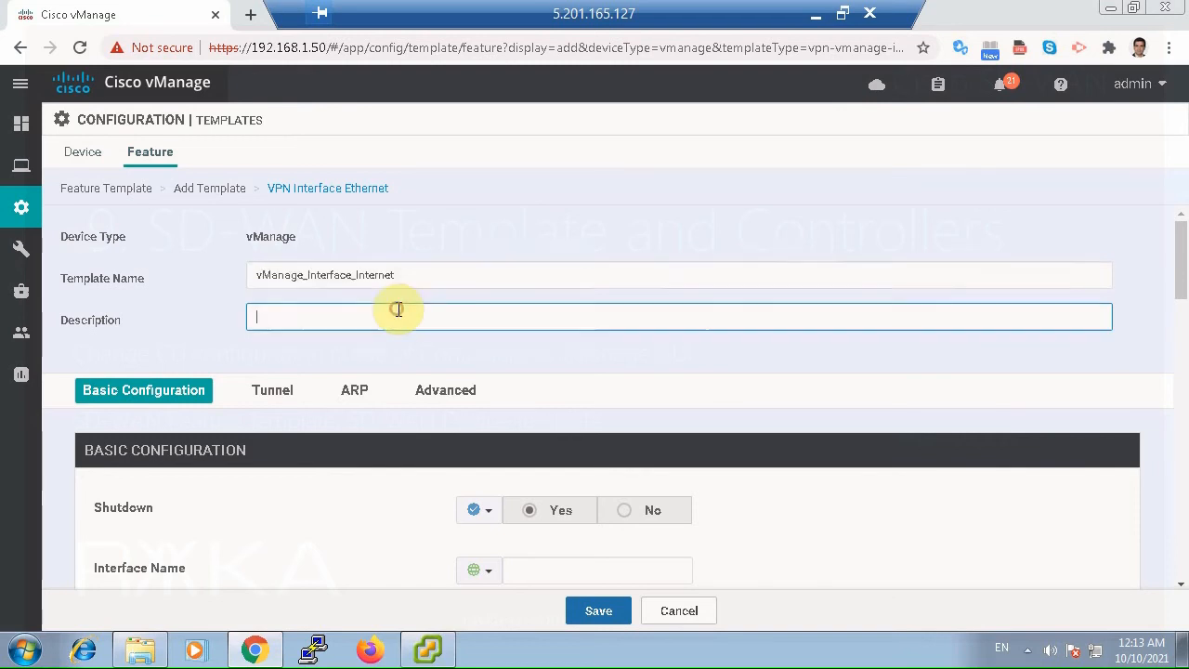
key(ctrl+v)
Set Shutdown to a global value of No and enter eth1 as the interface name.
scroll(445, 319, down, 1)
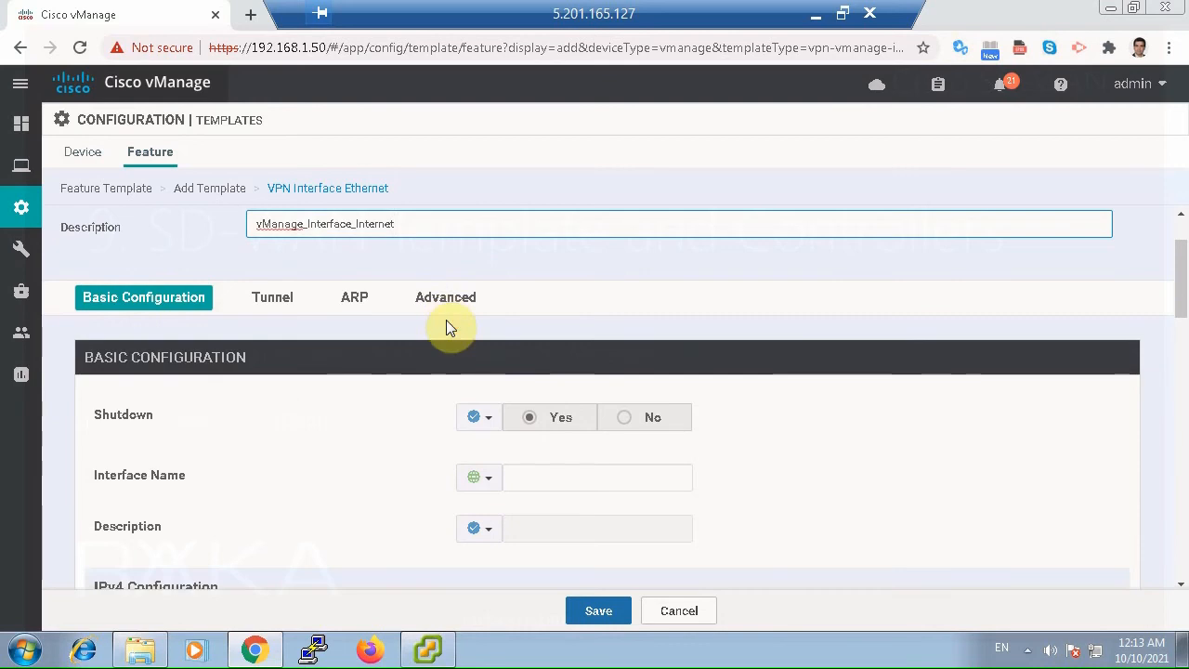
click(495, 418)
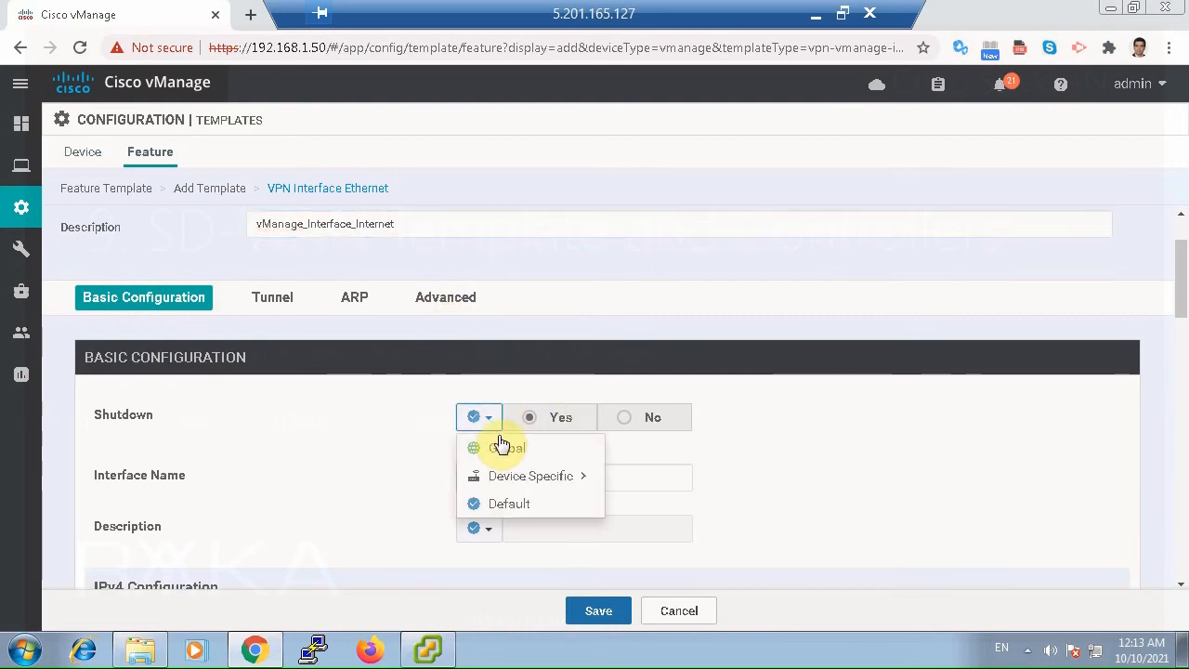
click(627, 420)
click(620, 469)
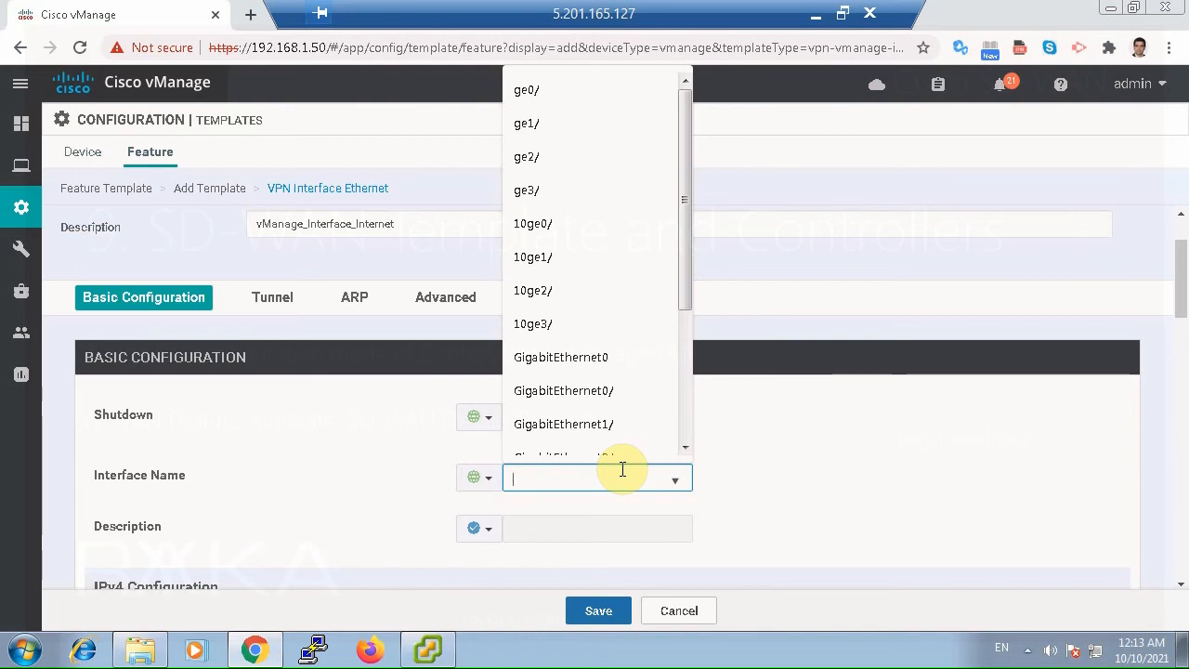
text(eth1)
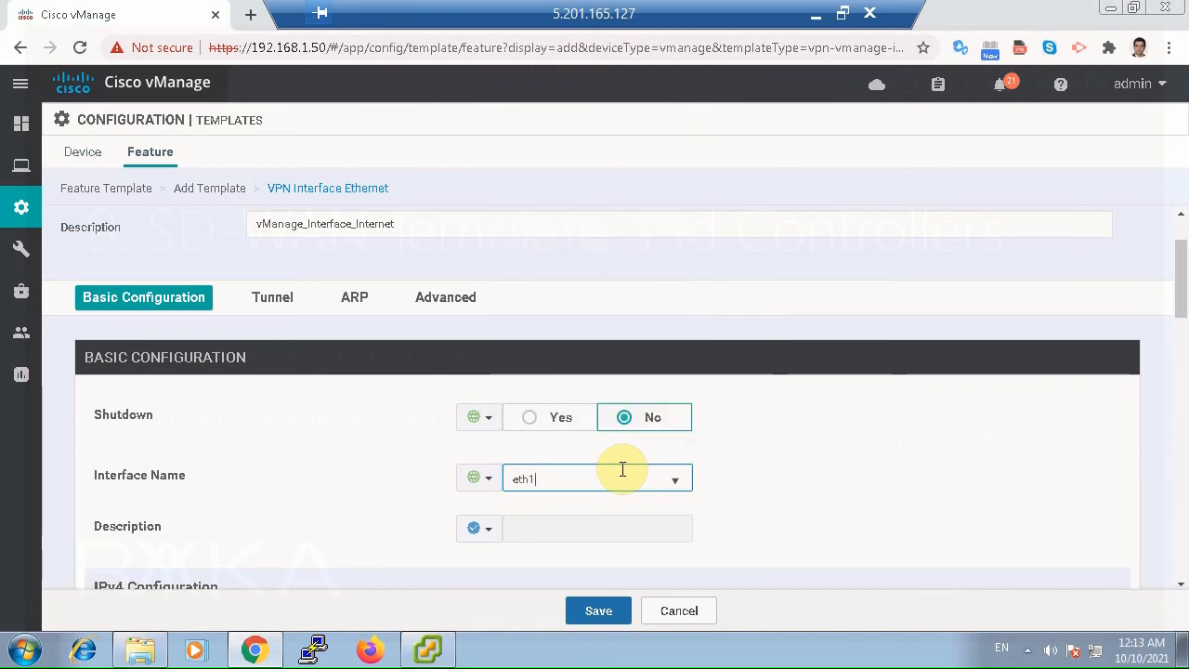
click(818, 491)
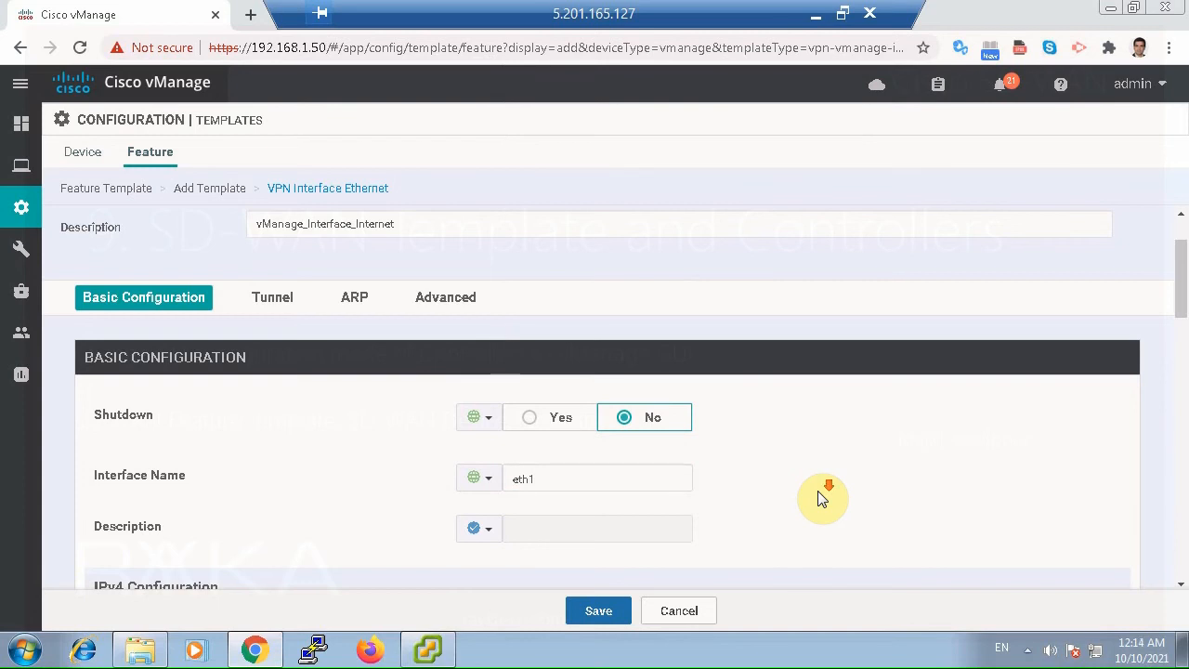
Set the interface description to a global value of *** Internet ***.
scroll(817, 499, down, 2)
click(495, 402)
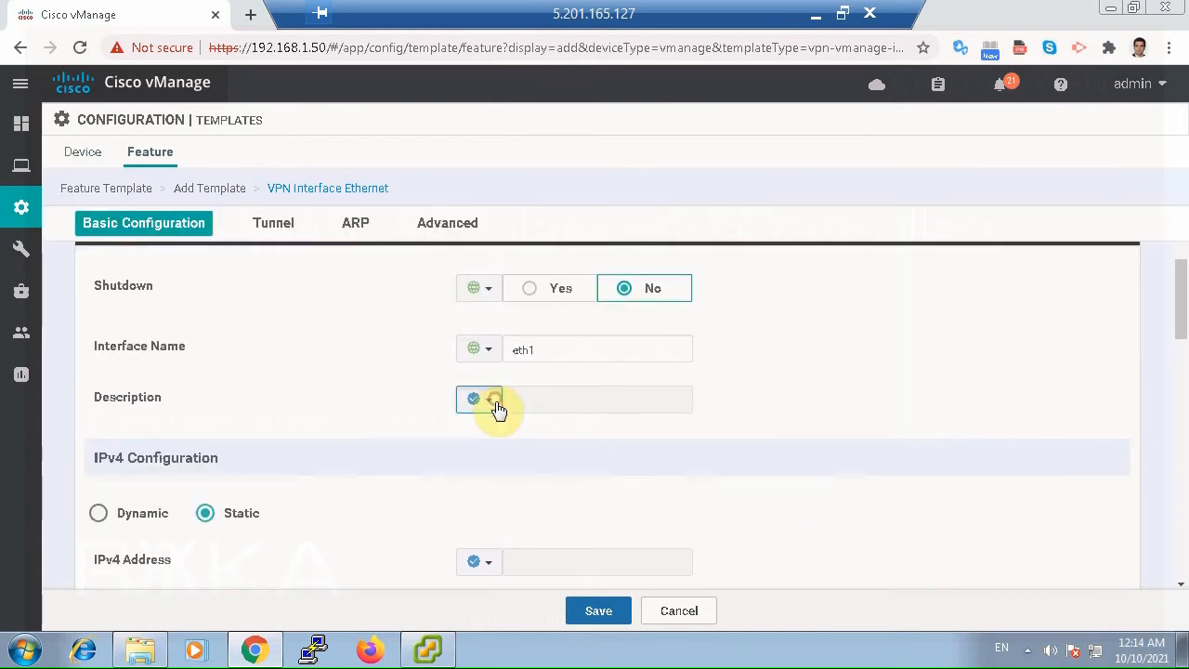
click(493, 425)
click(523, 399)
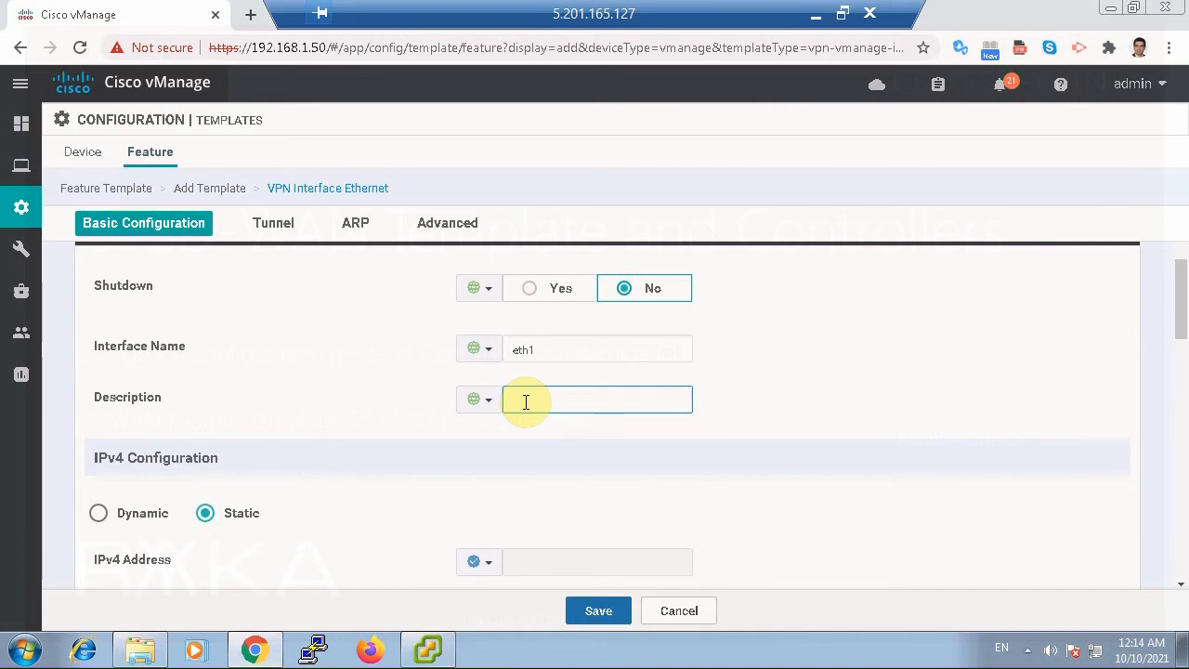
text(***Intere)
text(et *)
text(**)
click(792, 399)
Set Tunnel Interface to a global value of On, keeping the default IPv4 and IPv6 address settings.
scroll(795, 420, down, 1)
scroll(796, 424, down, 1)
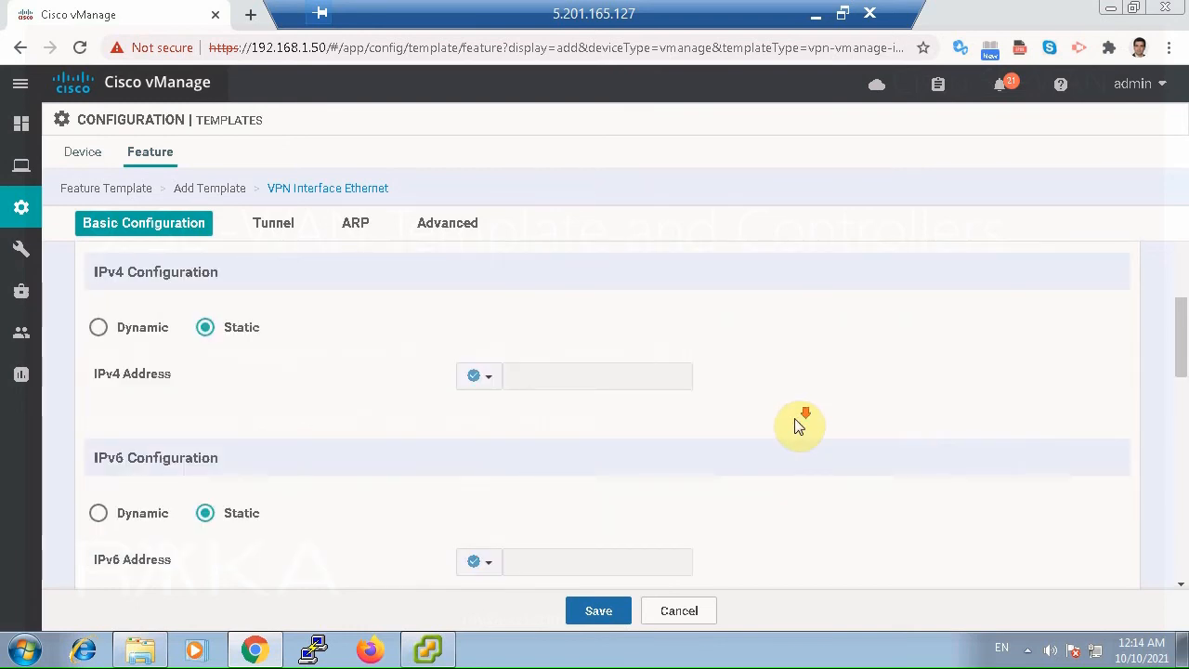
scroll(794, 419, down, 2)
scroll(794, 424, down, 1)
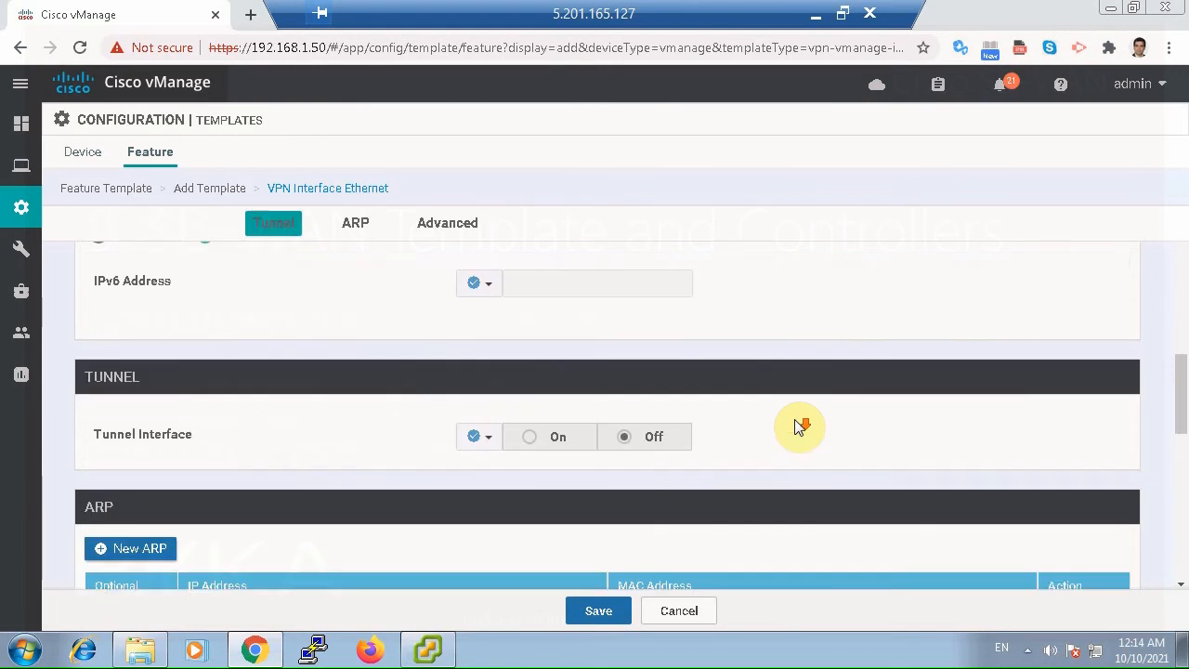
scroll(761, 429, down, 1)
click(490, 358)
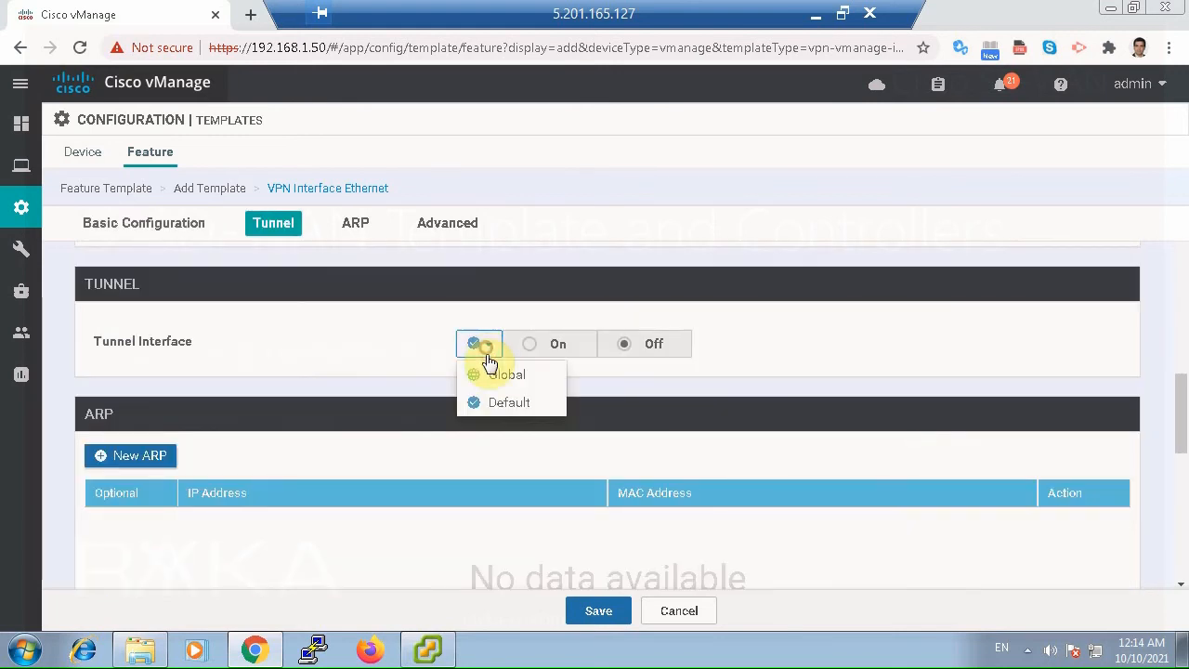
click(494, 375)
click(531, 349)
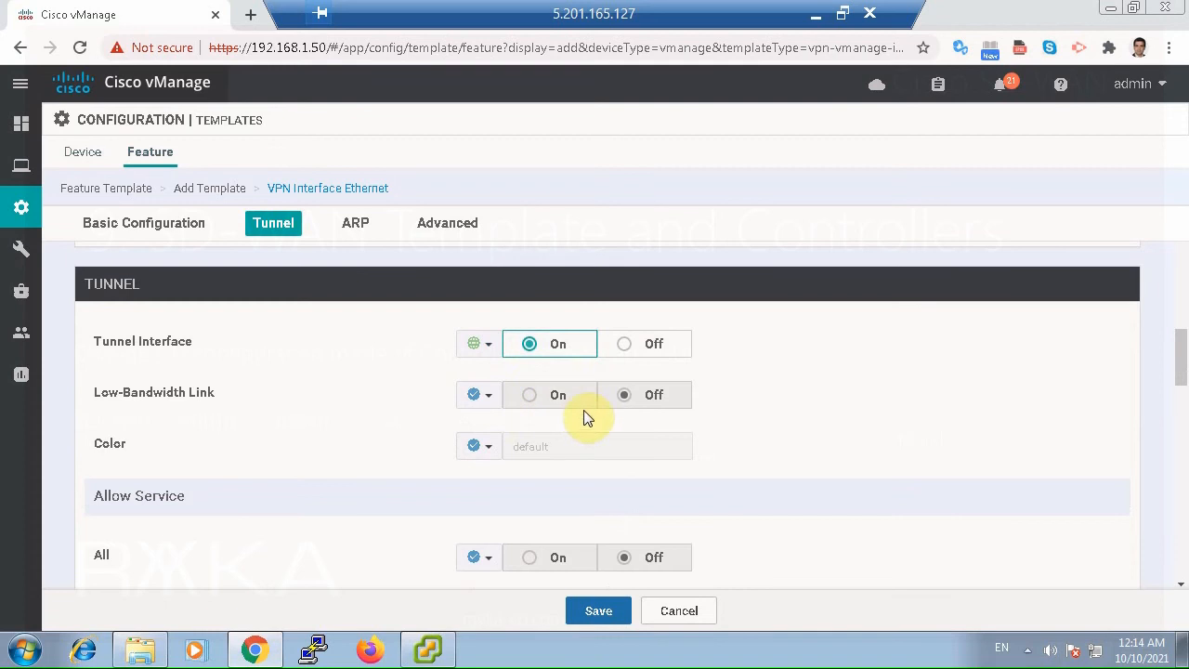
Set the tunnel color to a global value of public-internet.
click(487, 449)
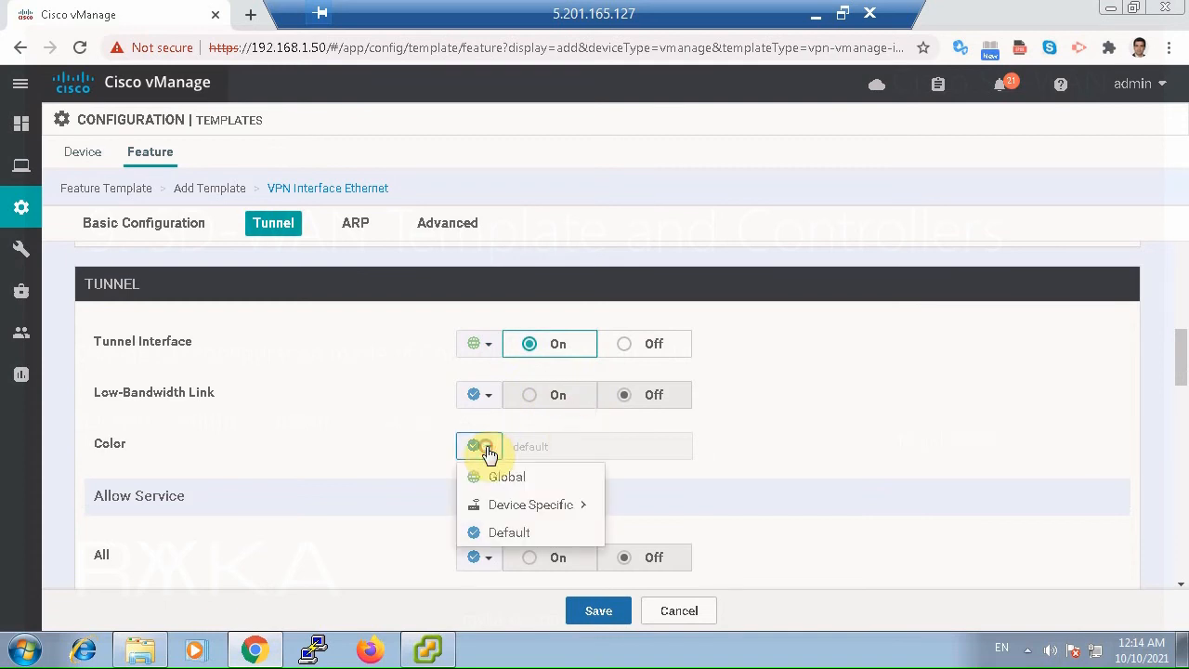
click(538, 478)
click(634, 458)
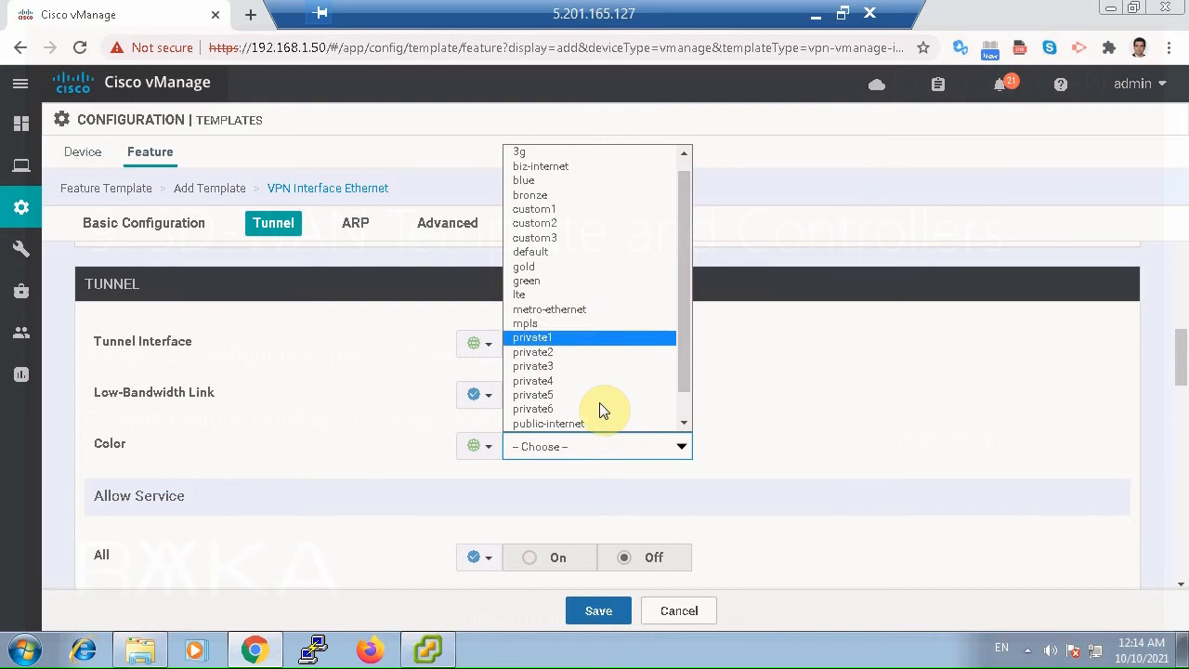
click(587, 426)
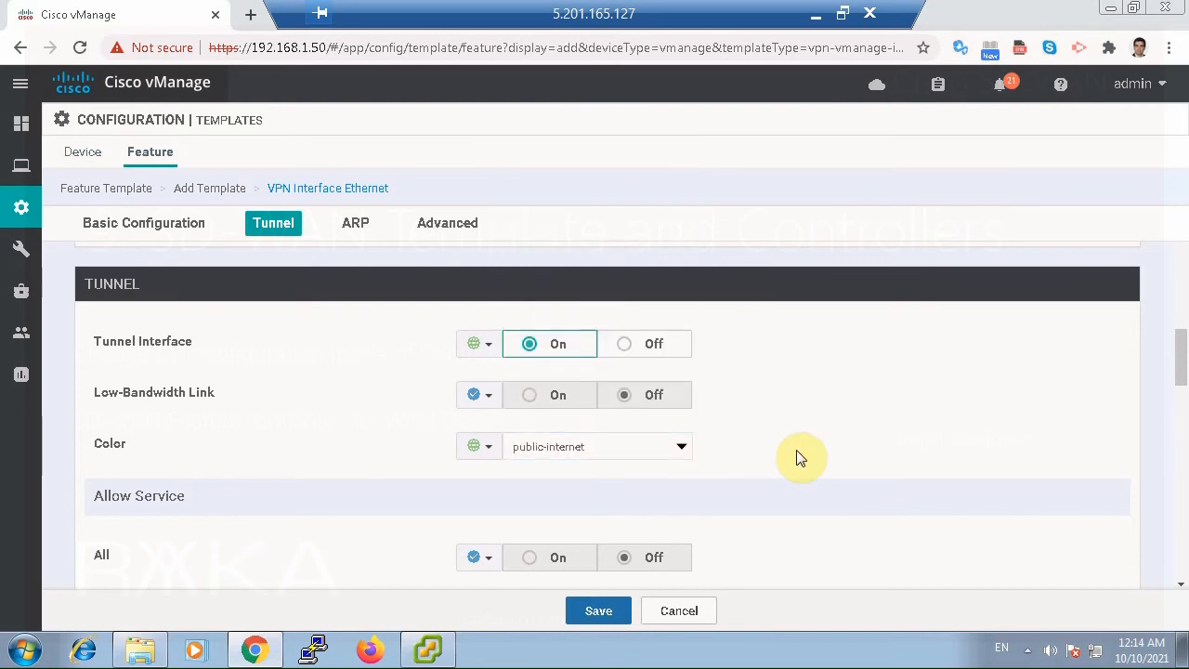
Set All under the tunnel's allowed services to a global value of On and save the interface template.
scroll(794, 459, down, 1)
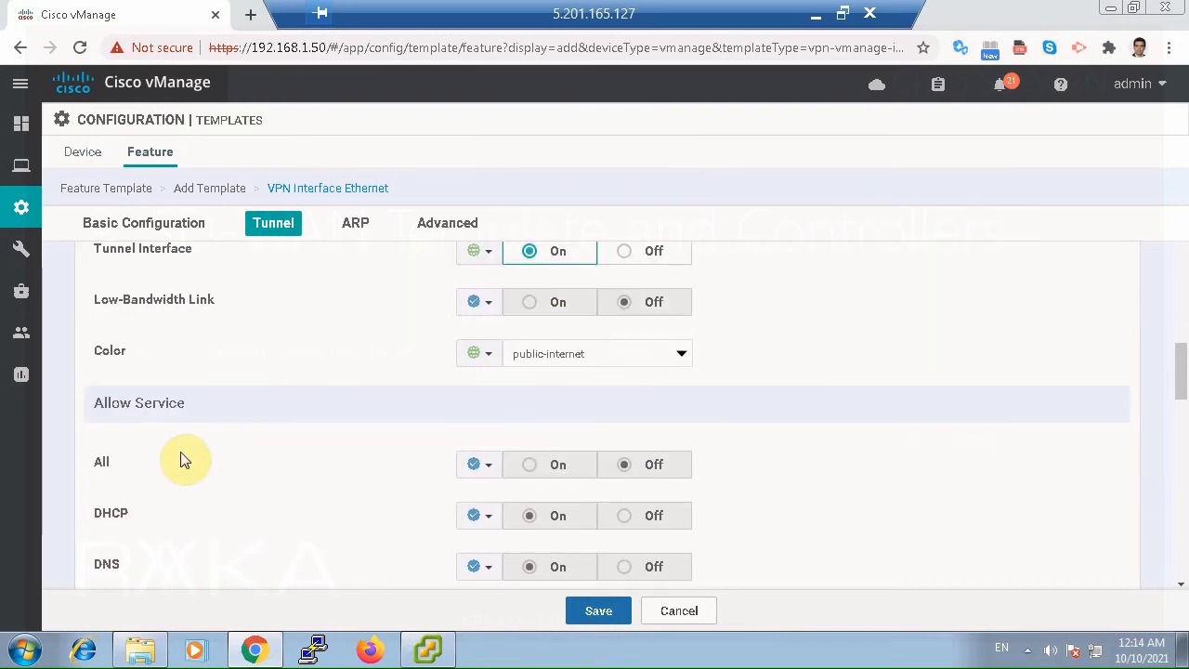
click(482, 466)
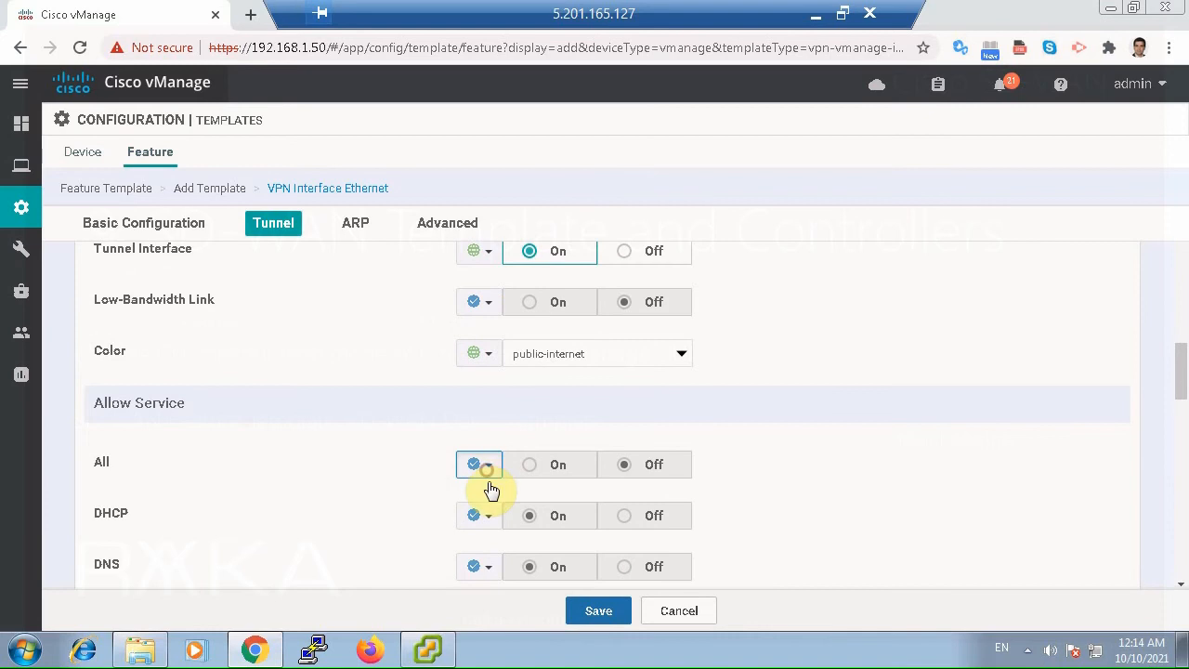
click(495, 495)
click(539, 470)
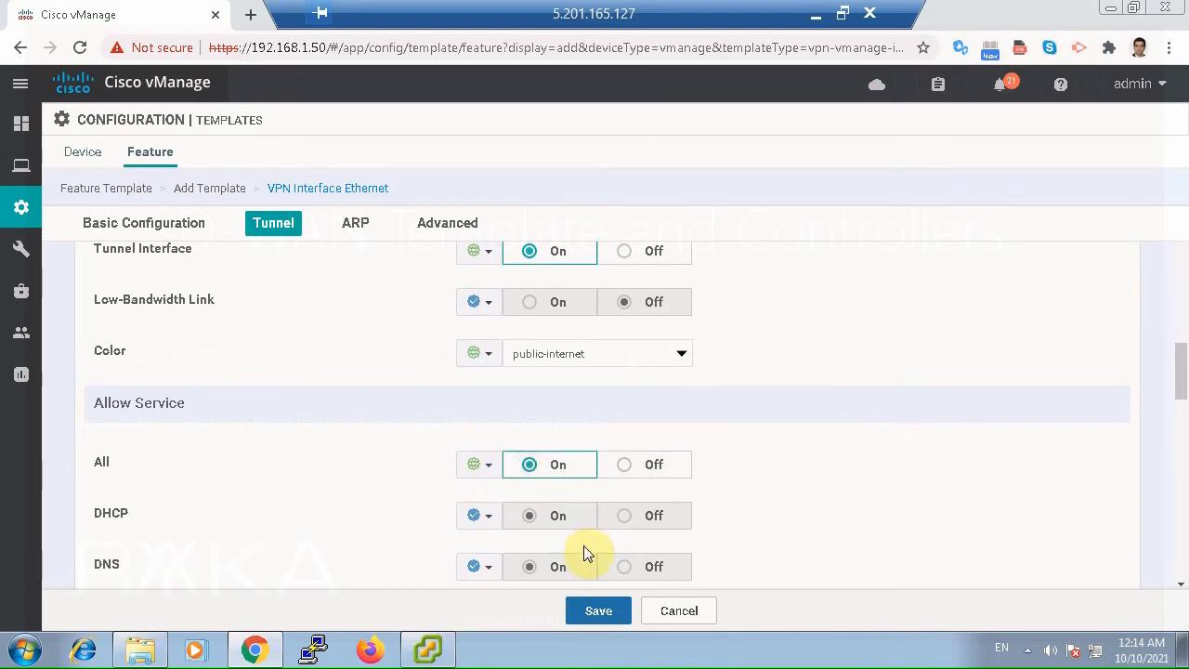
scroll(758, 520, down, 2)
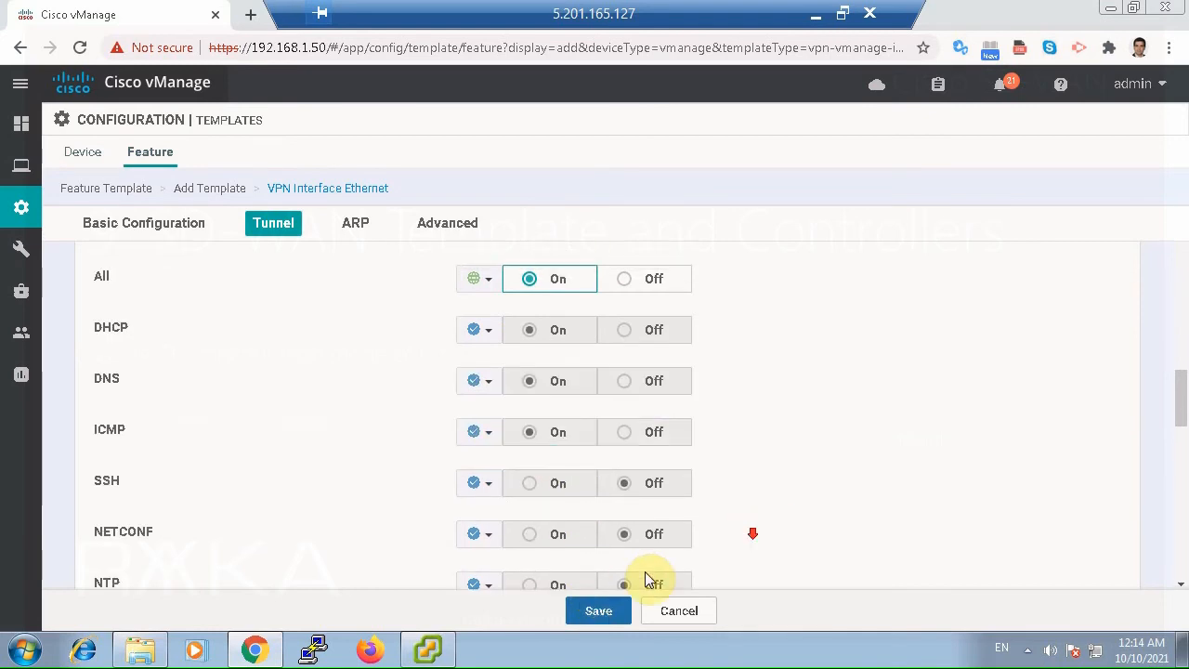
scroll(644, 578, down, 1)
click(612, 611)
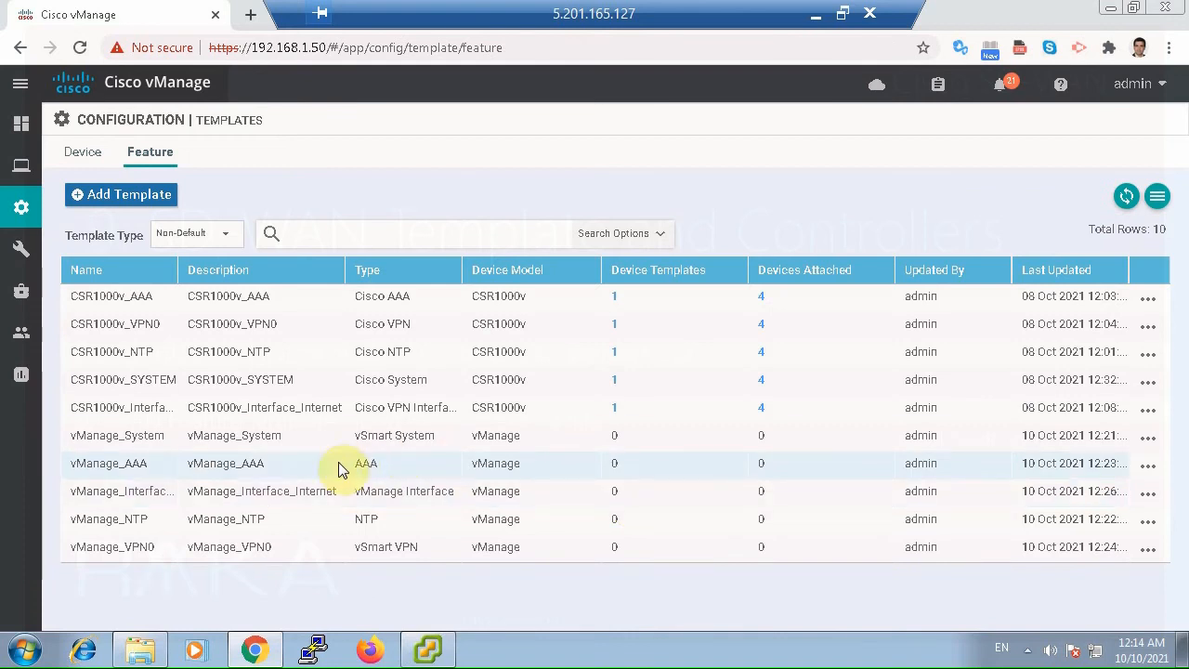
Start a new VPN feature template for the vManage device model.
click(153, 195)
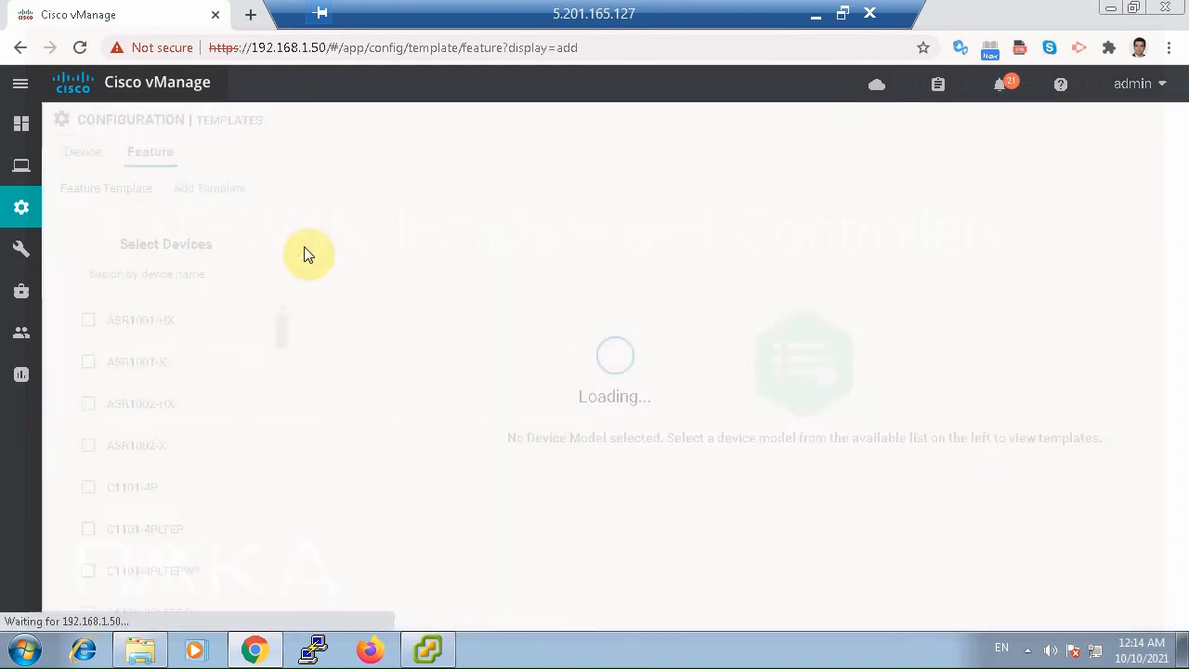
click(193, 278)
text(vmana)
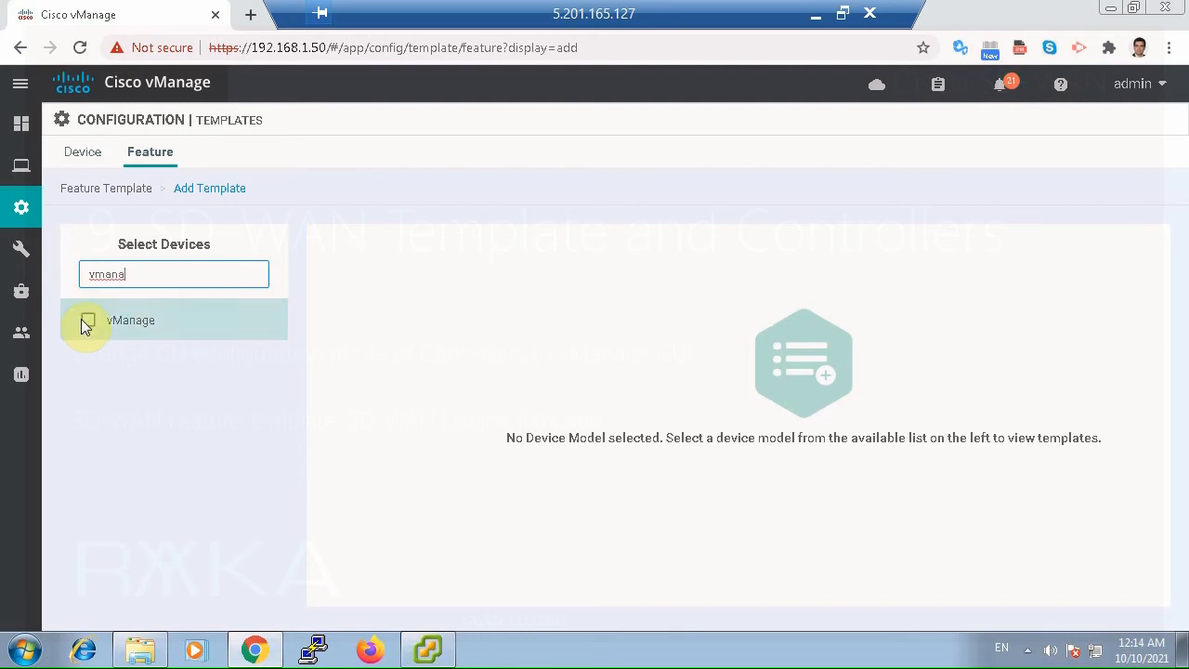
click(86, 320)
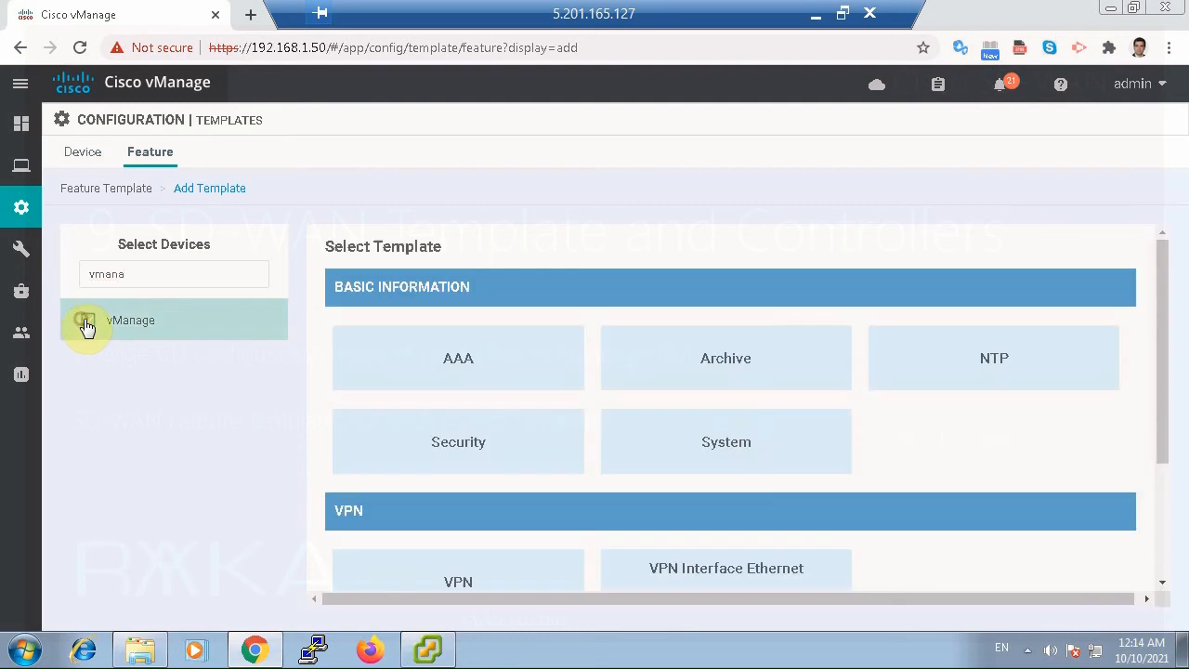
scroll(708, 498, down, 1)
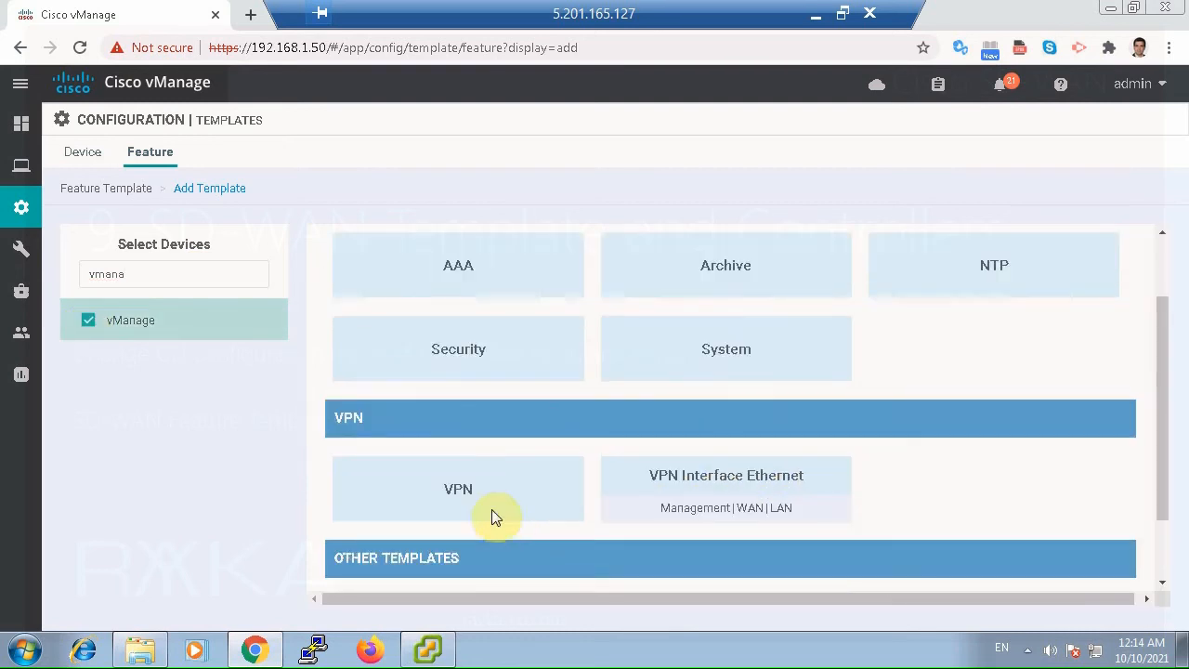
click(488, 500)
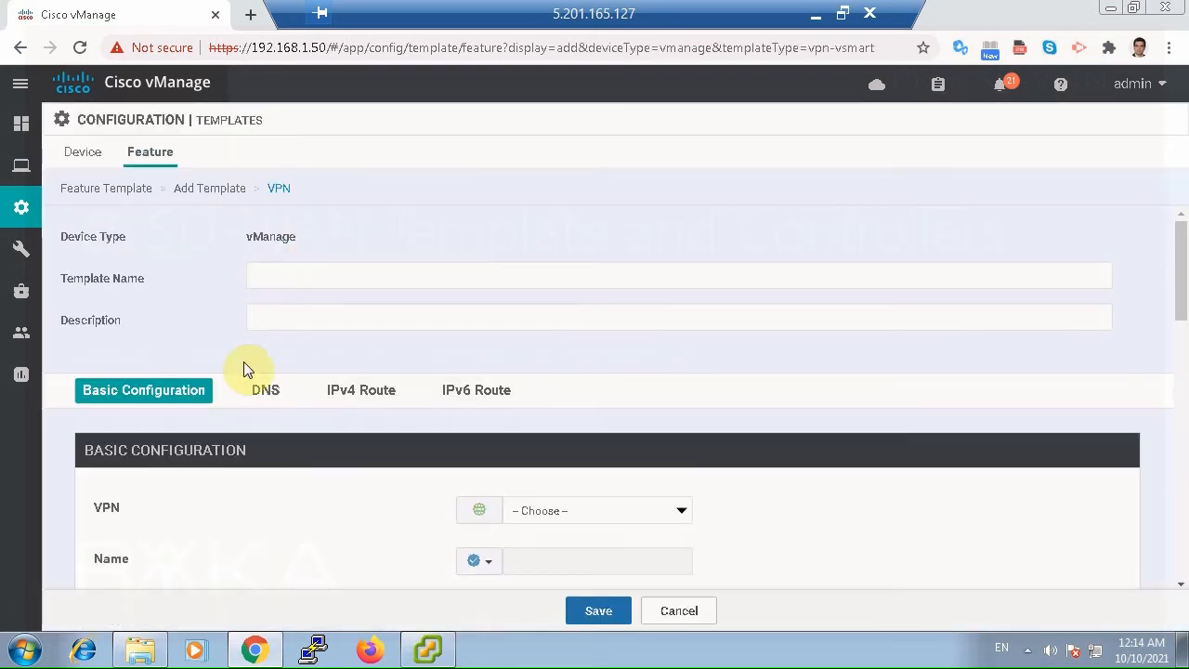
Enter vManage_VPN512 as both the name and the description of the VPN template.
click(276, 272)
text(vMan)
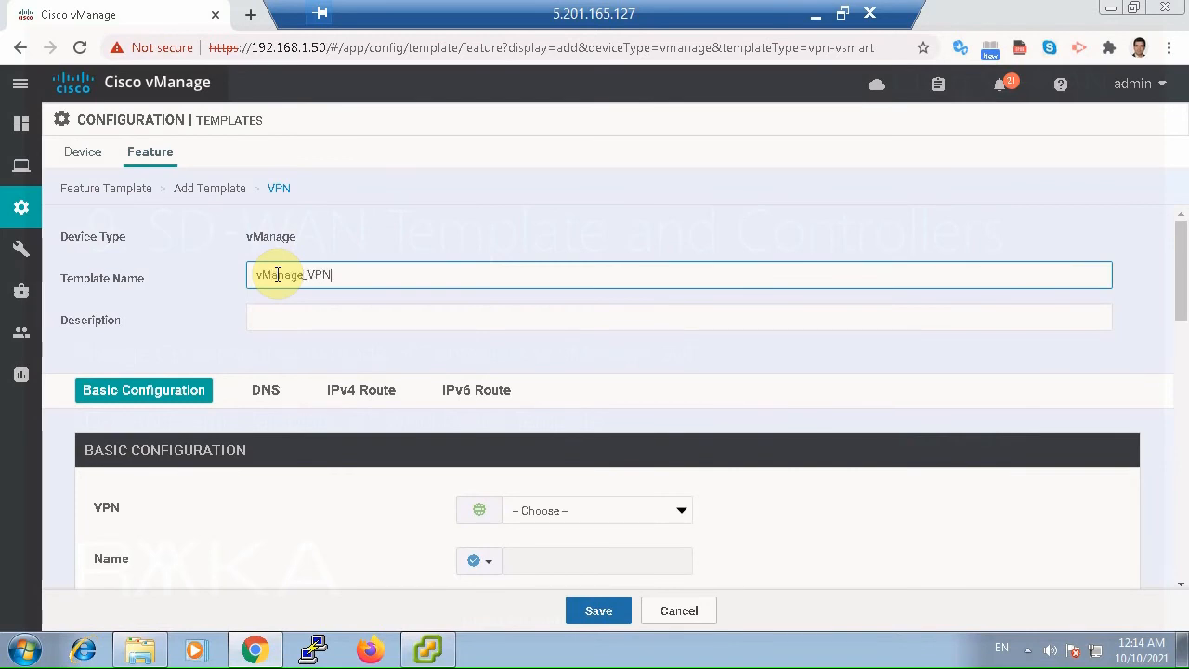
text(age_VPN512)
double_click(283, 274)
key(ctrl+c)
click(298, 310)
key(ctrl+v)
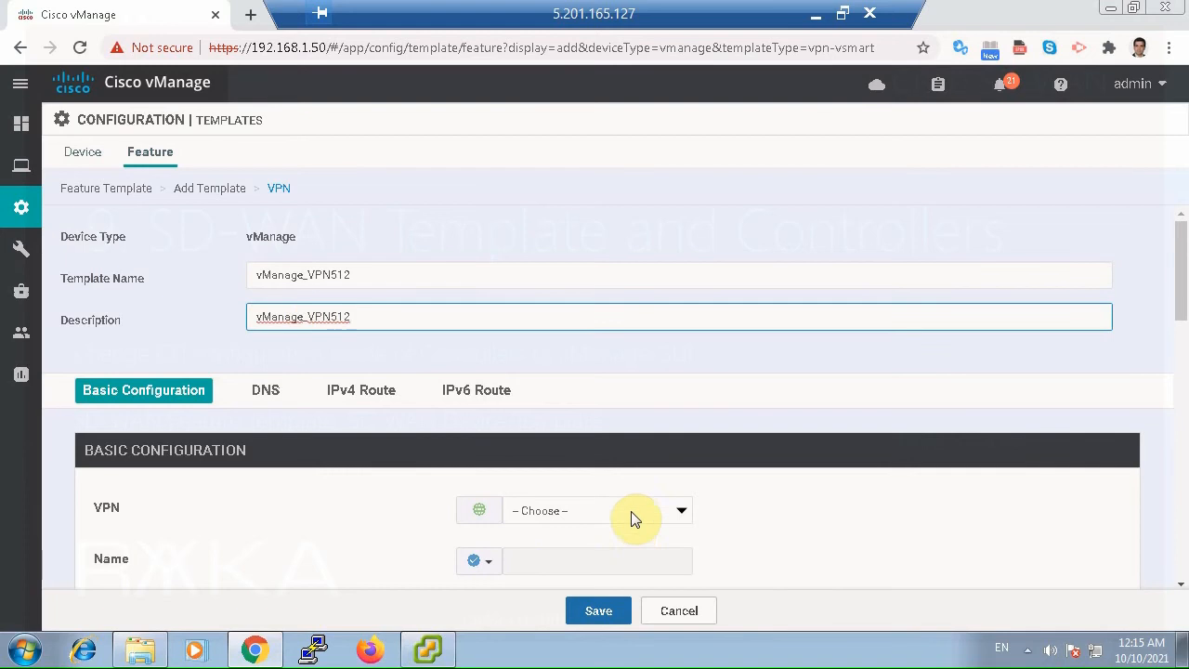
Select VPN 512 for the template and enter a matching global name for the VPN.
click(628, 512)
click(563, 558)
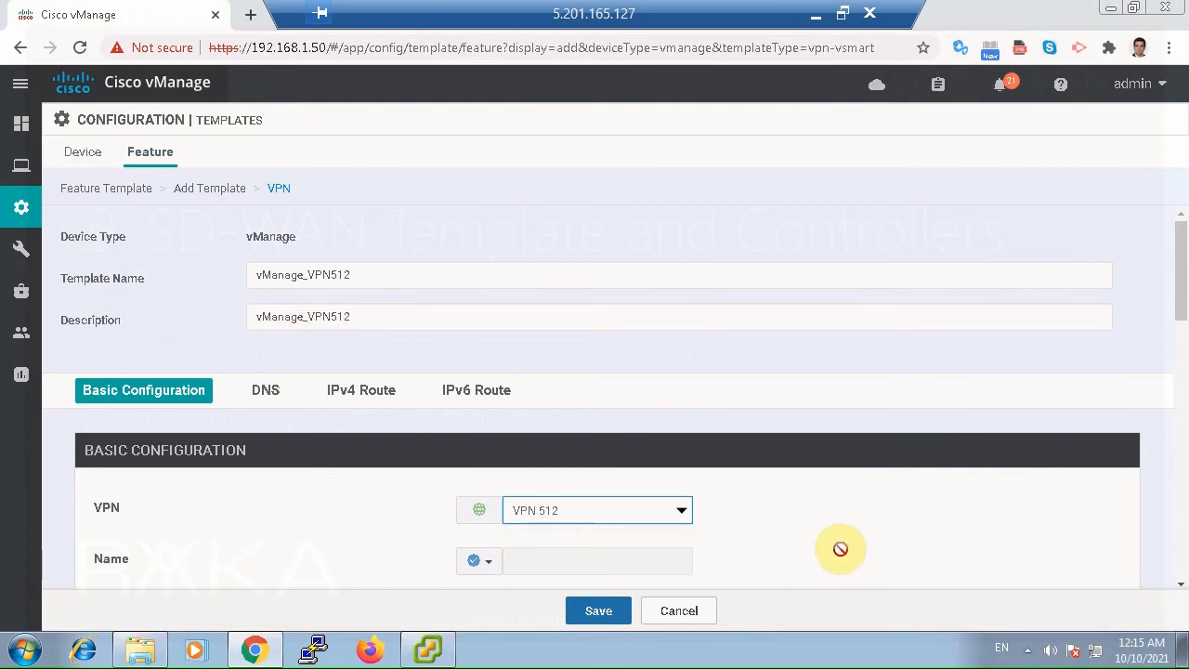
scroll(830, 552, down, 3)
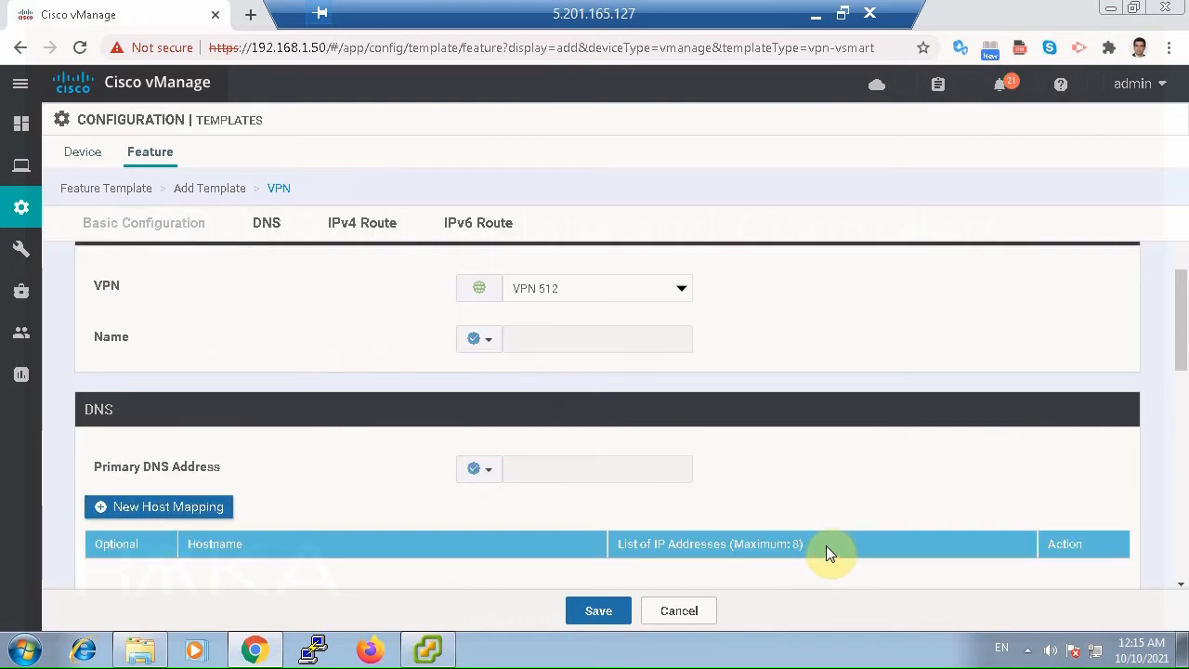
click(482, 342)
click(486, 368)
click(536, 347)
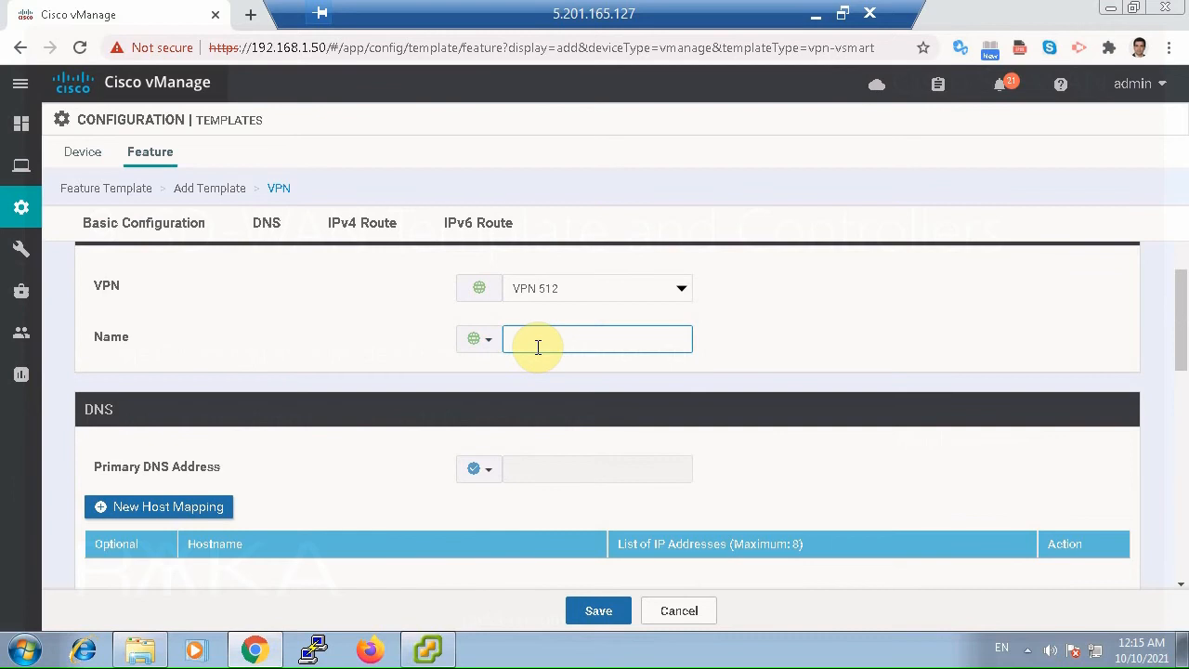
text(VPN512)
Review the DNS, IPv4 route and IPv6 route sections and save the VPN 512 template without adding any entries.
scroll(537, 347, down, 6)
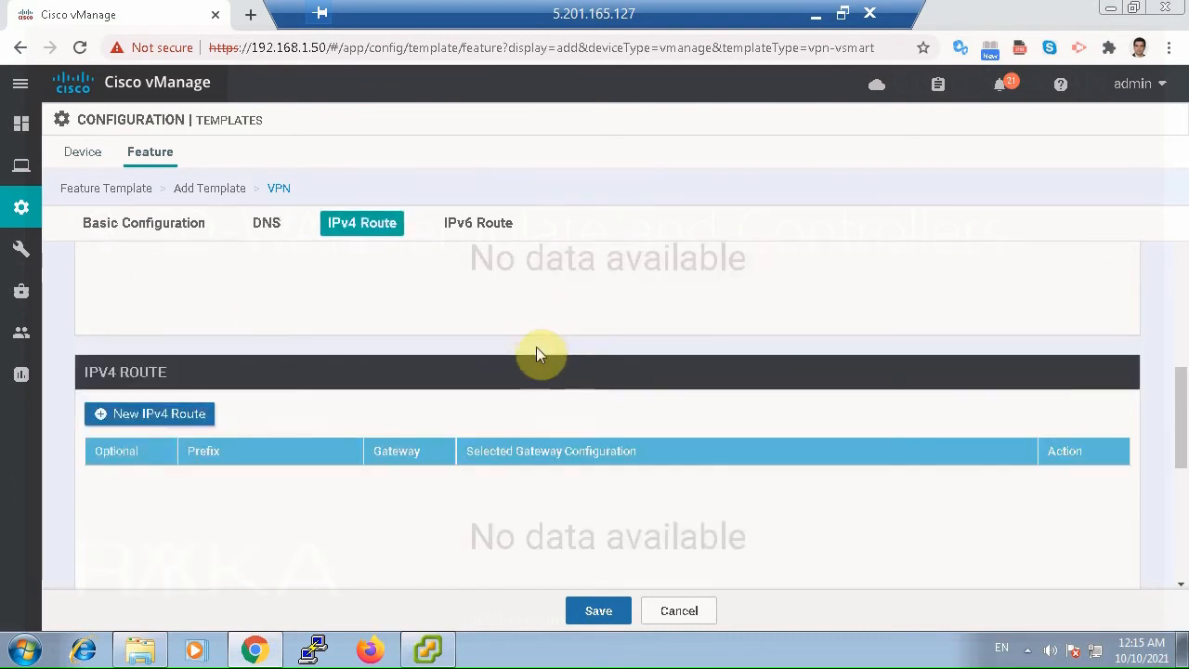
scroll(536, 347, up, 2)
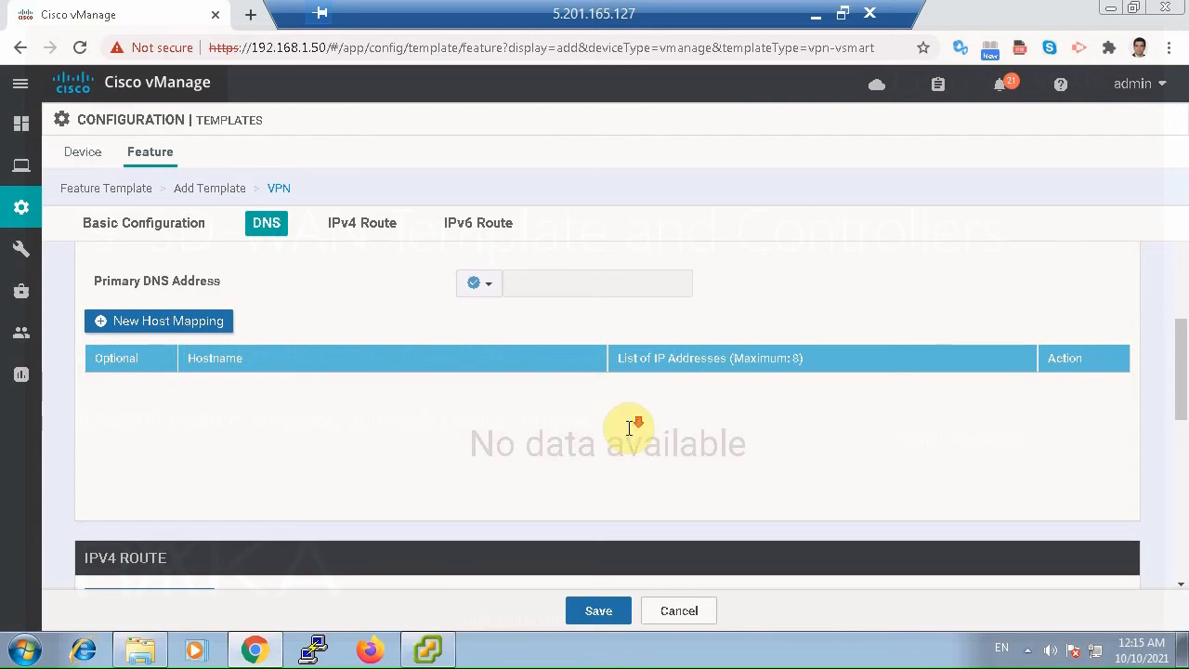
scroll(628, 428, down, 1)
scroll(629, 427, down, 3)
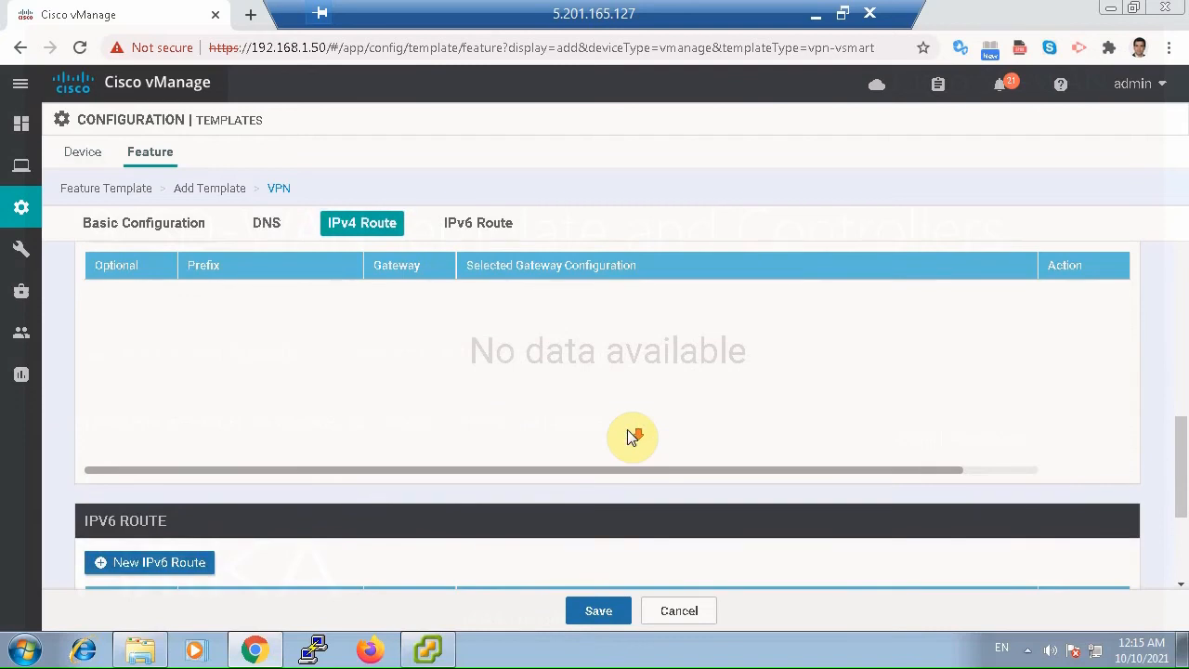
scroll(627, 434, down, 3)
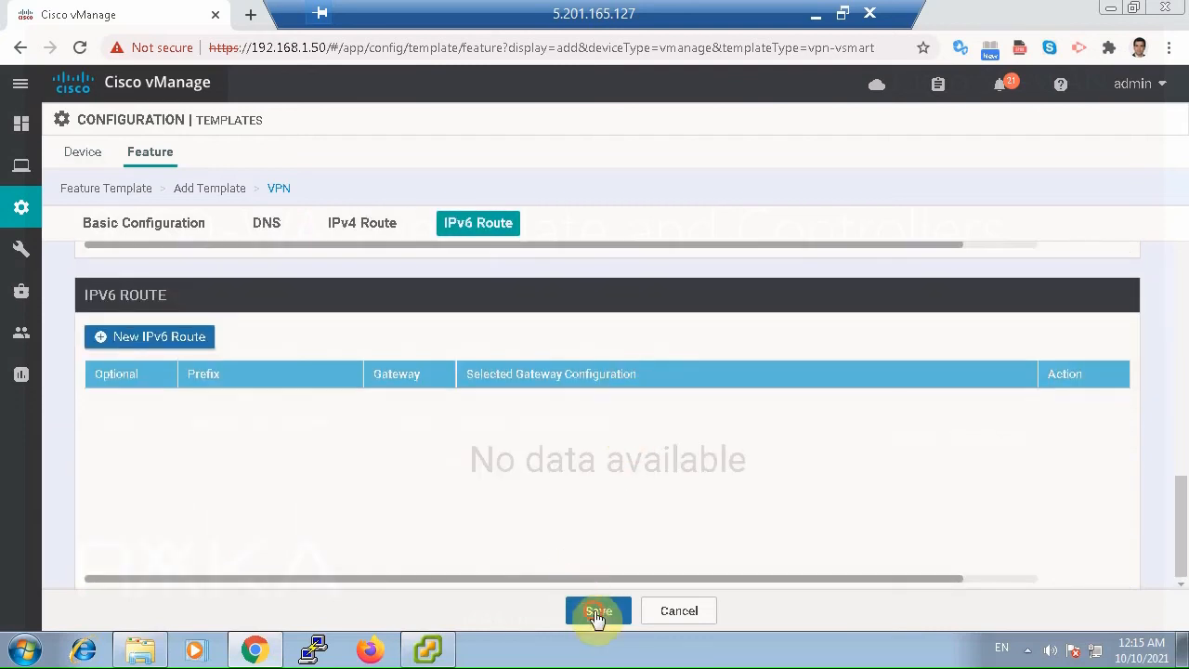
click(597, 613)
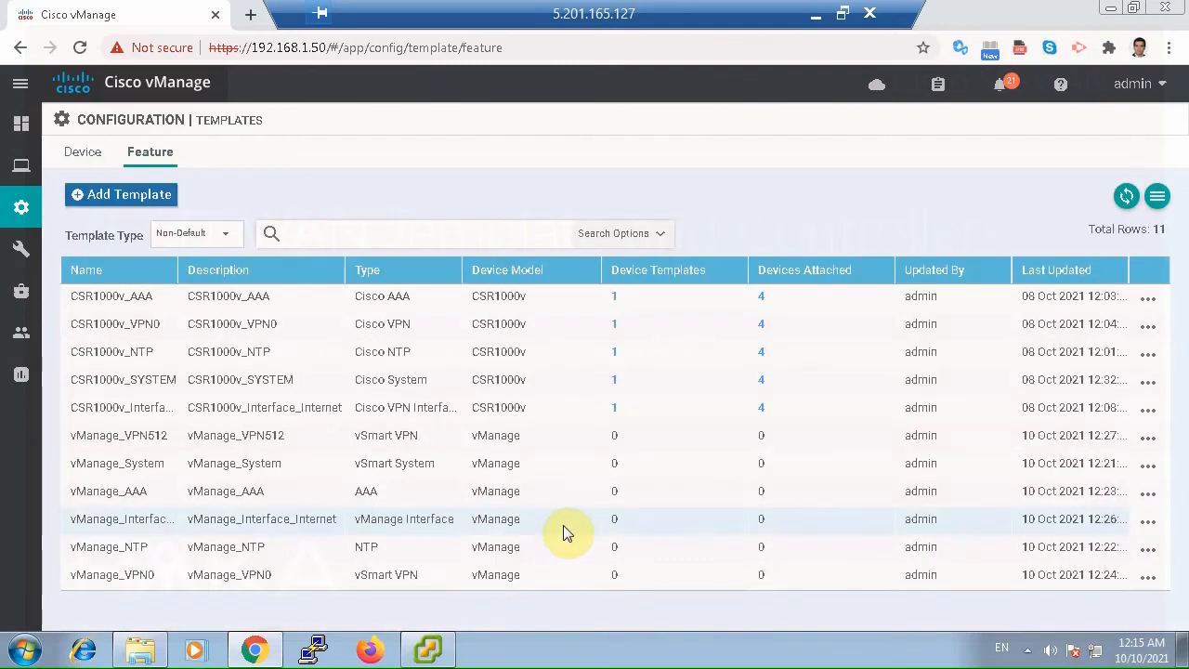
Start another VPN Interface Ethernet feature template for the vManage device model.
click(148, 197)
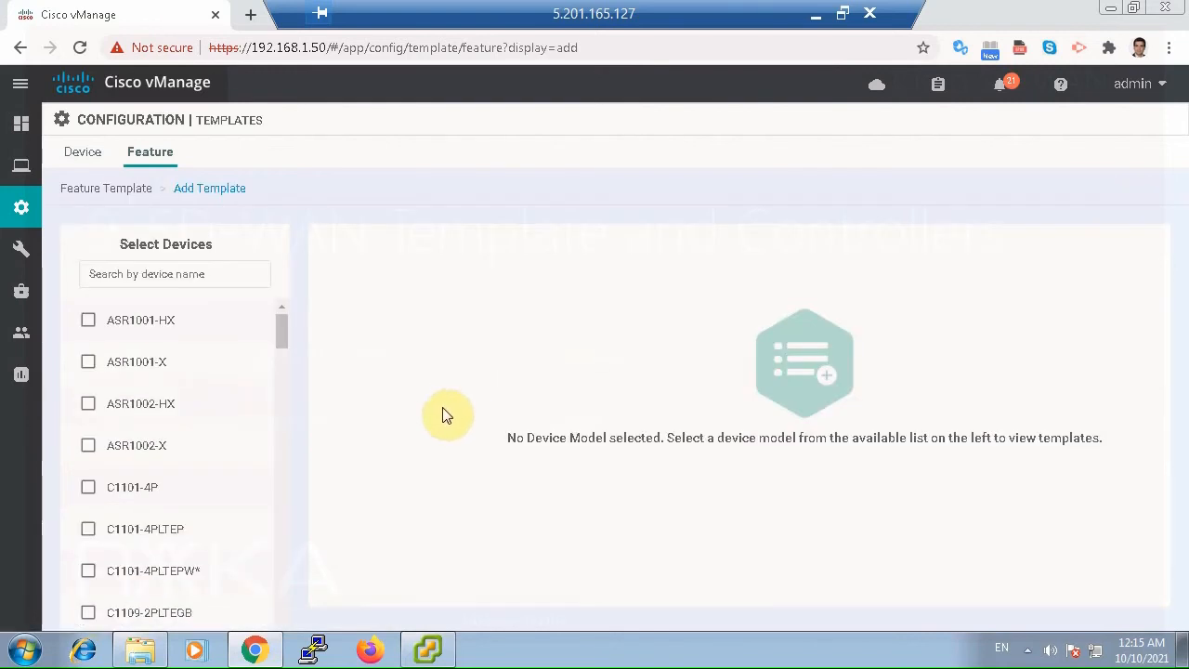
click(165, 273)
text(vman)
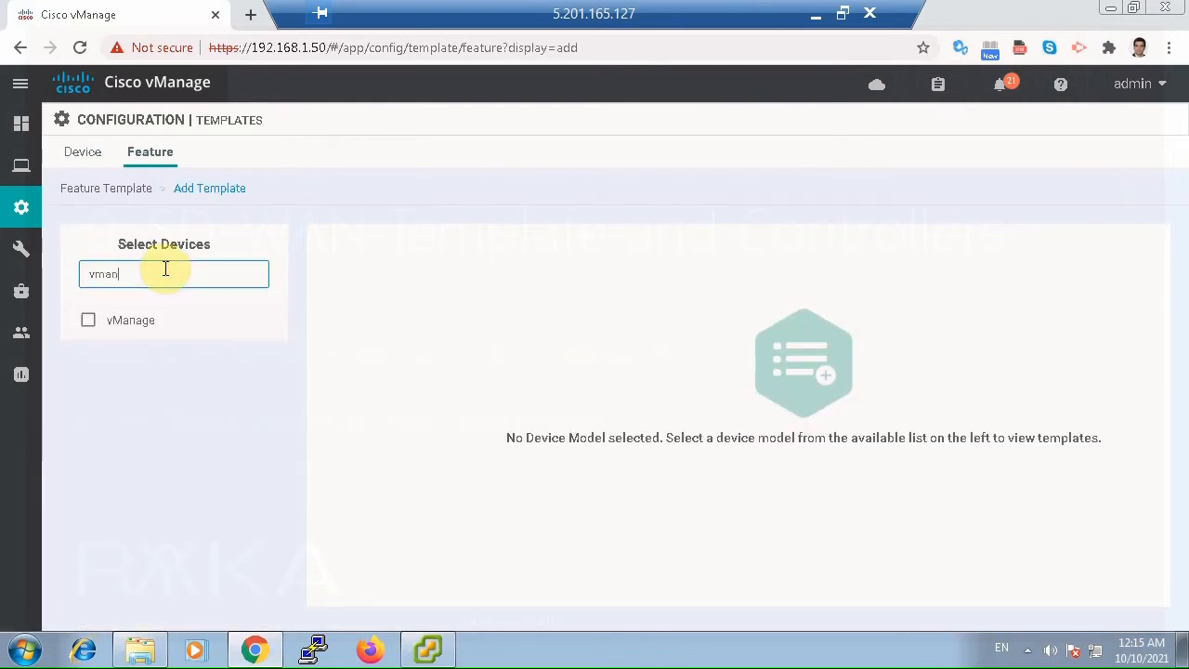
click(89, 320)
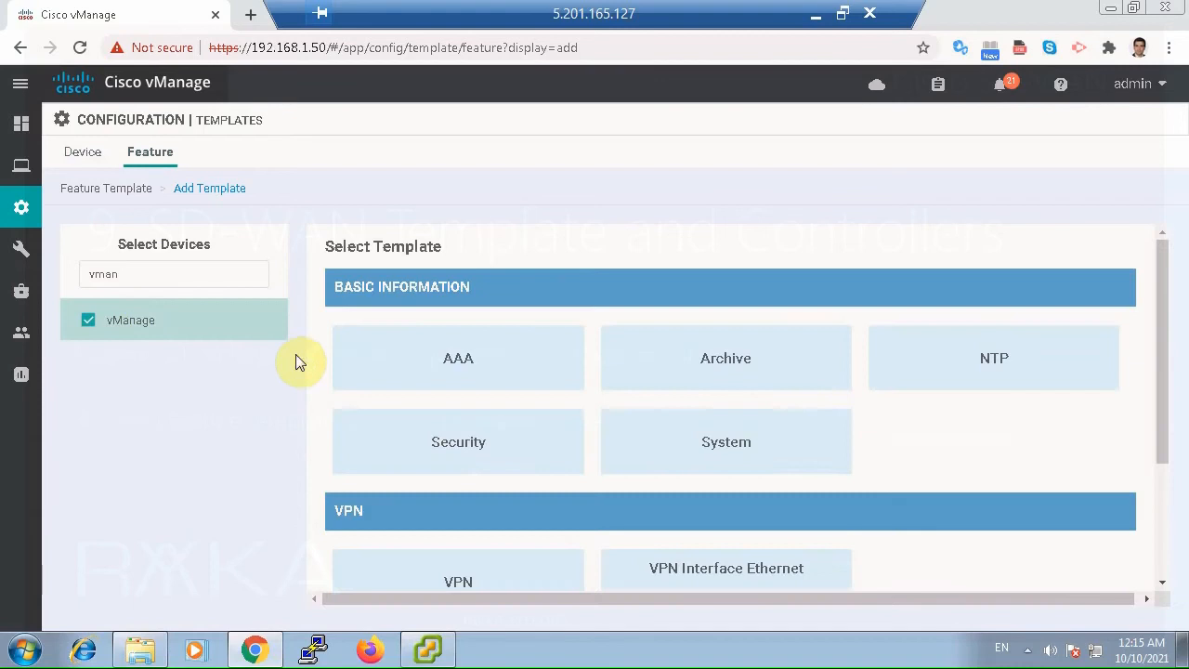
scroll(811, 387, down, 1)
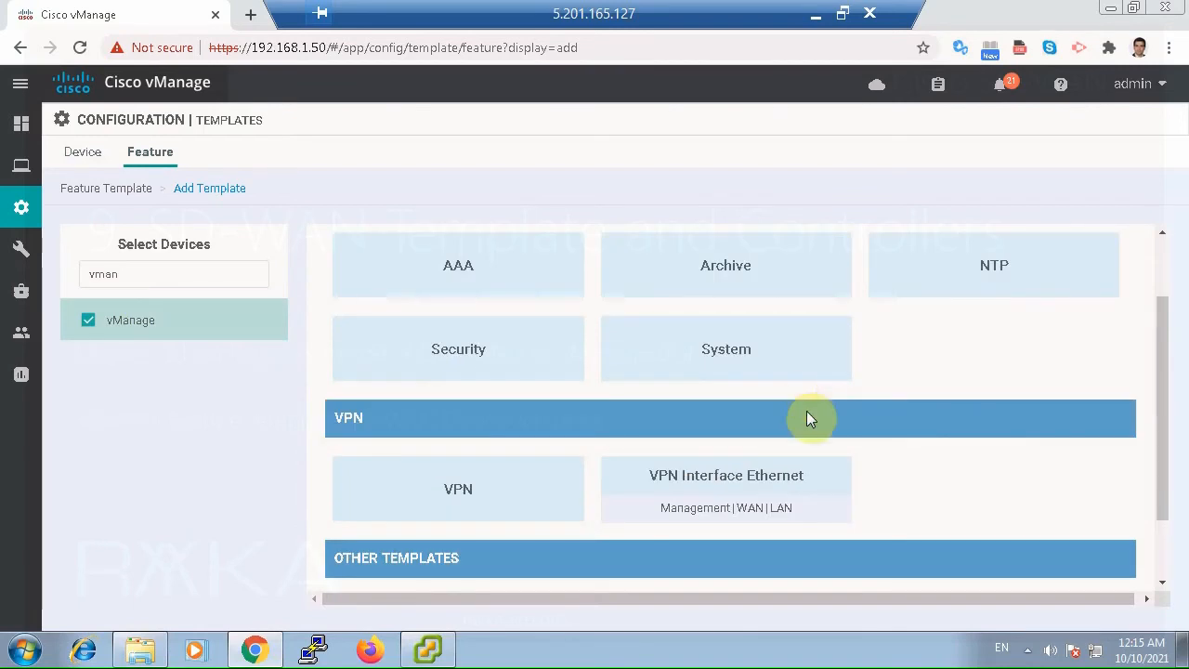
click(794, 487)
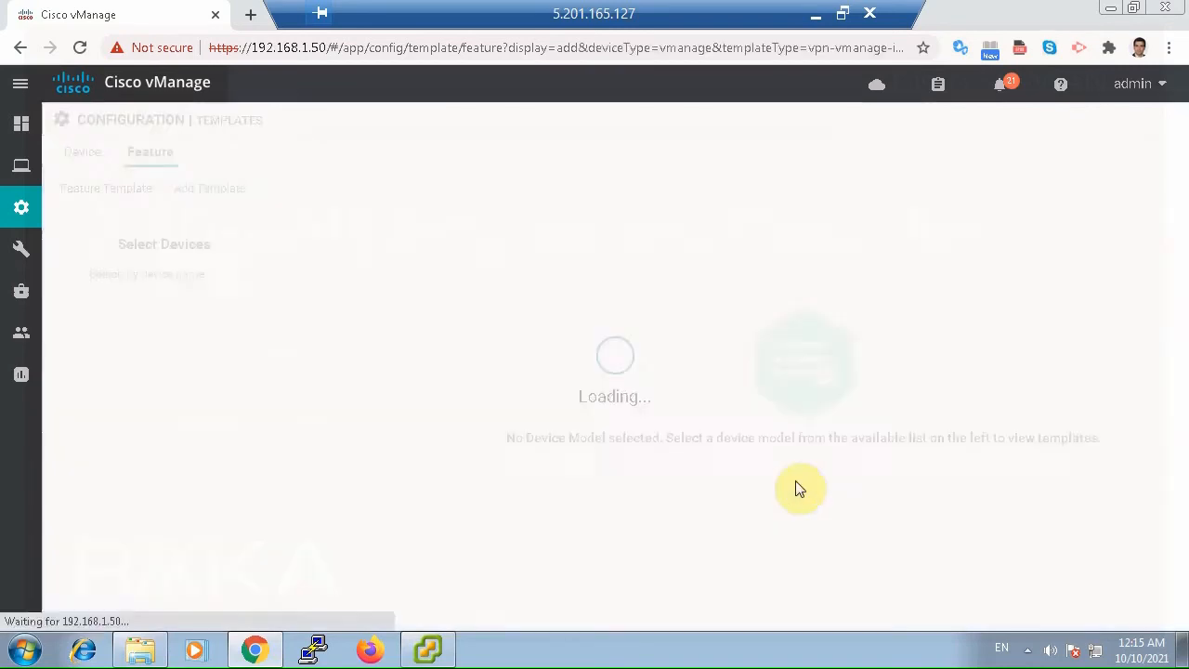
Enter vManage_Interface_OOB as both the name and the description of the VPN Interface Ethernet template.
click(300, 270)
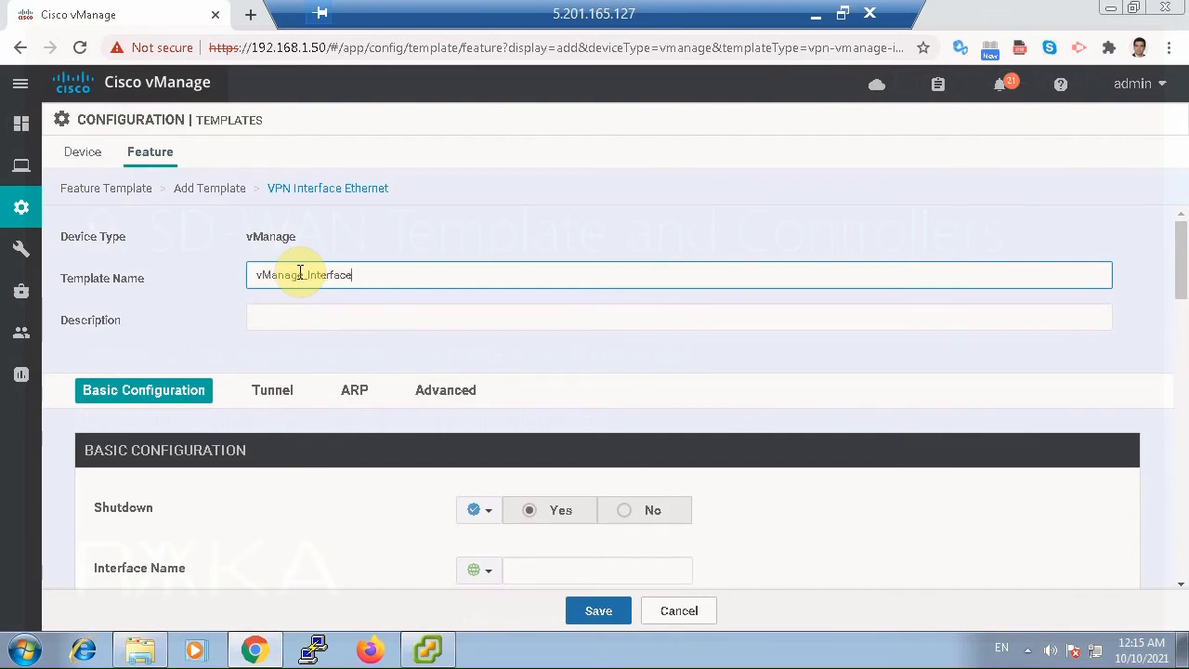
key(ctrl+a)
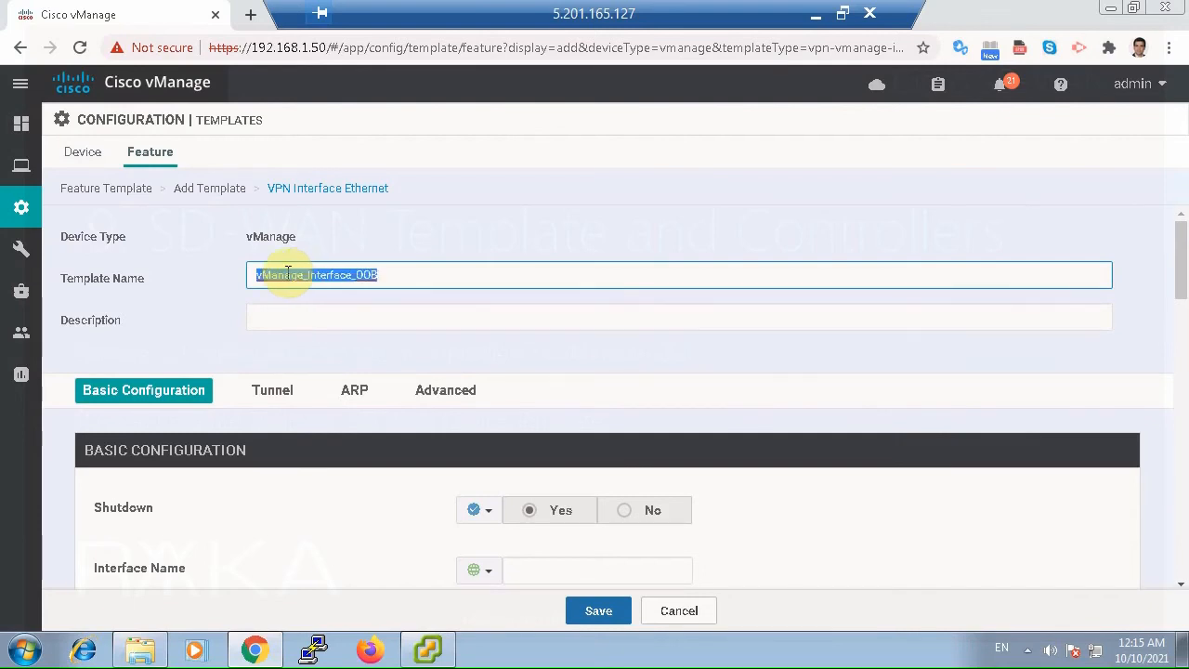
key(ctrl+c)
click(306, 310)
key(ctrl+v)
Set Shutdown to a global value of No and enter eth0 as the interface name.
scroll(555, 415, down, 1)
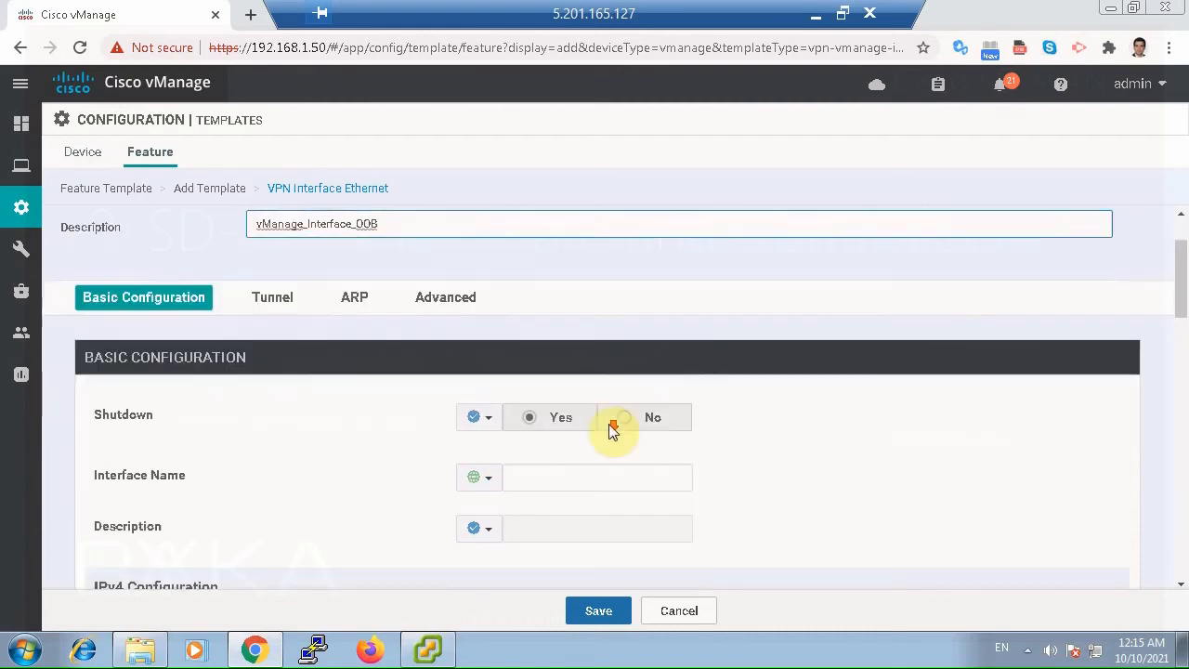
click(476, 417)
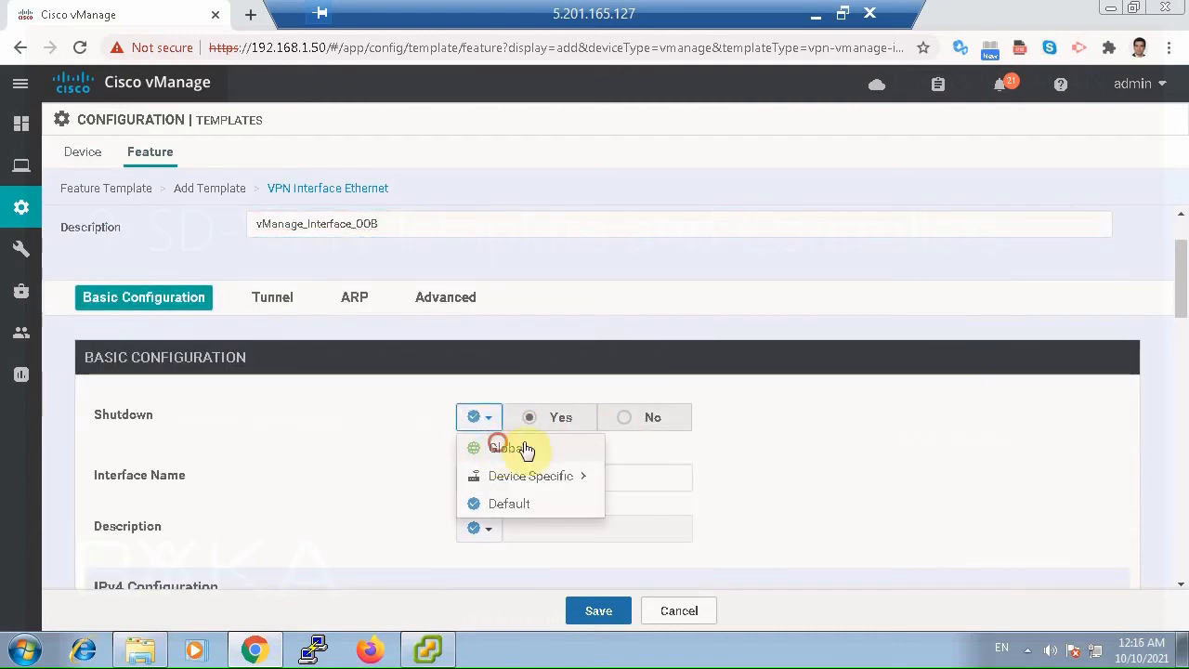
click(520, 448)
click(624, 420)
scroll(770, 493, down, 1)
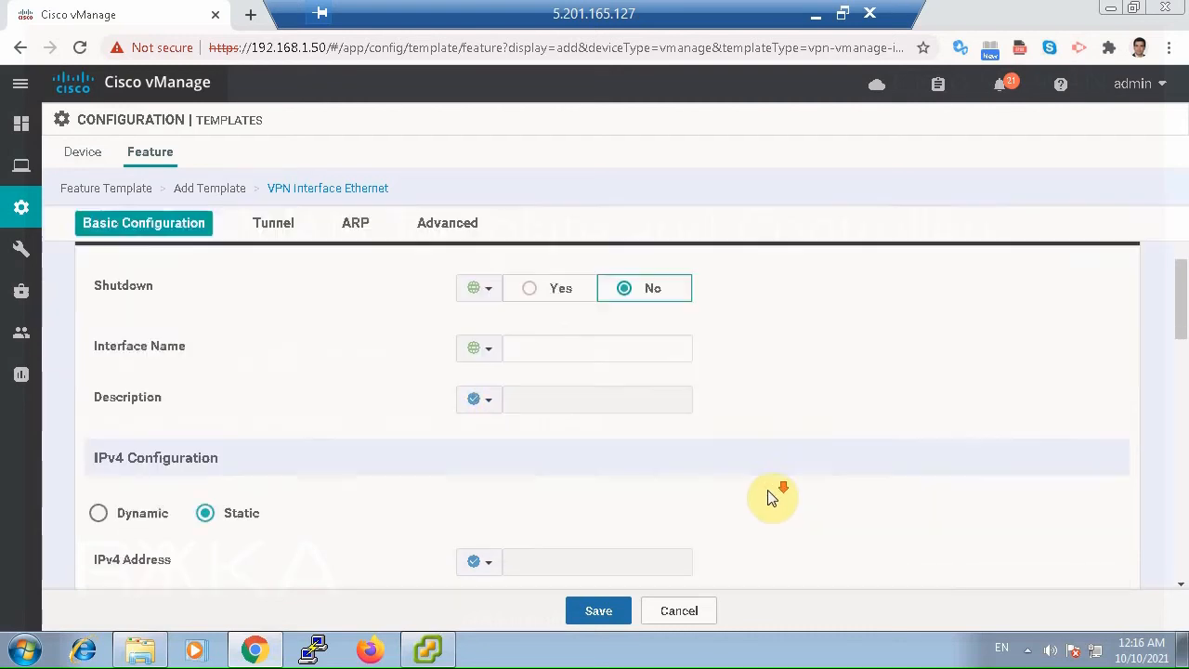
click(564, 349)
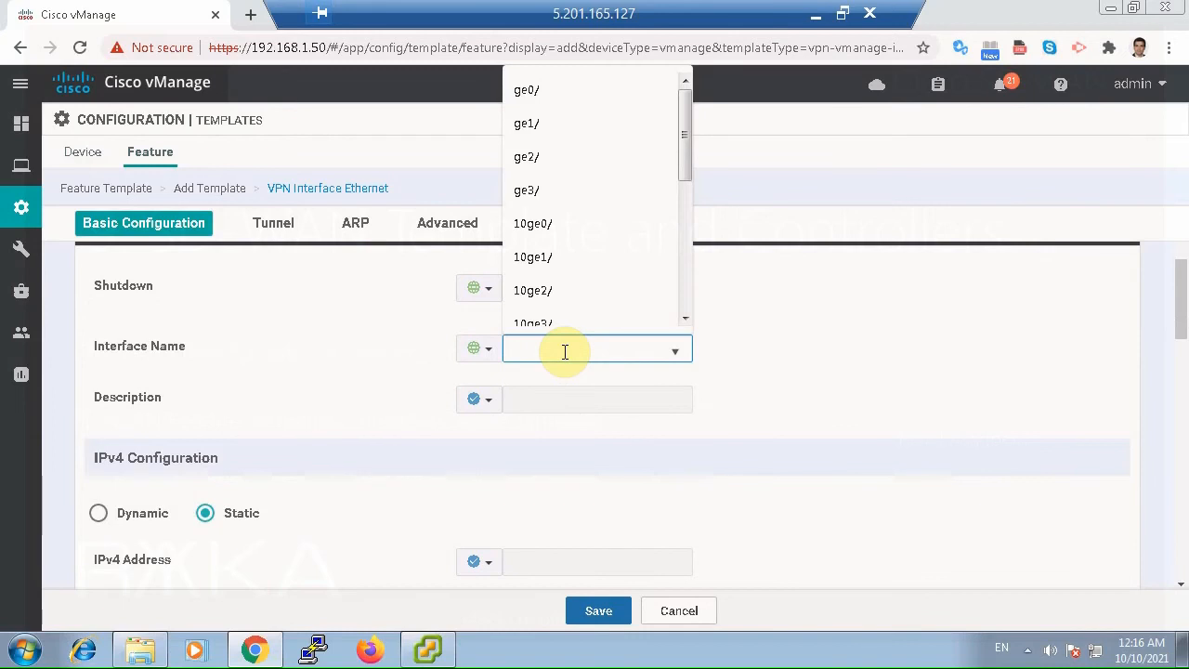
text(eth0)
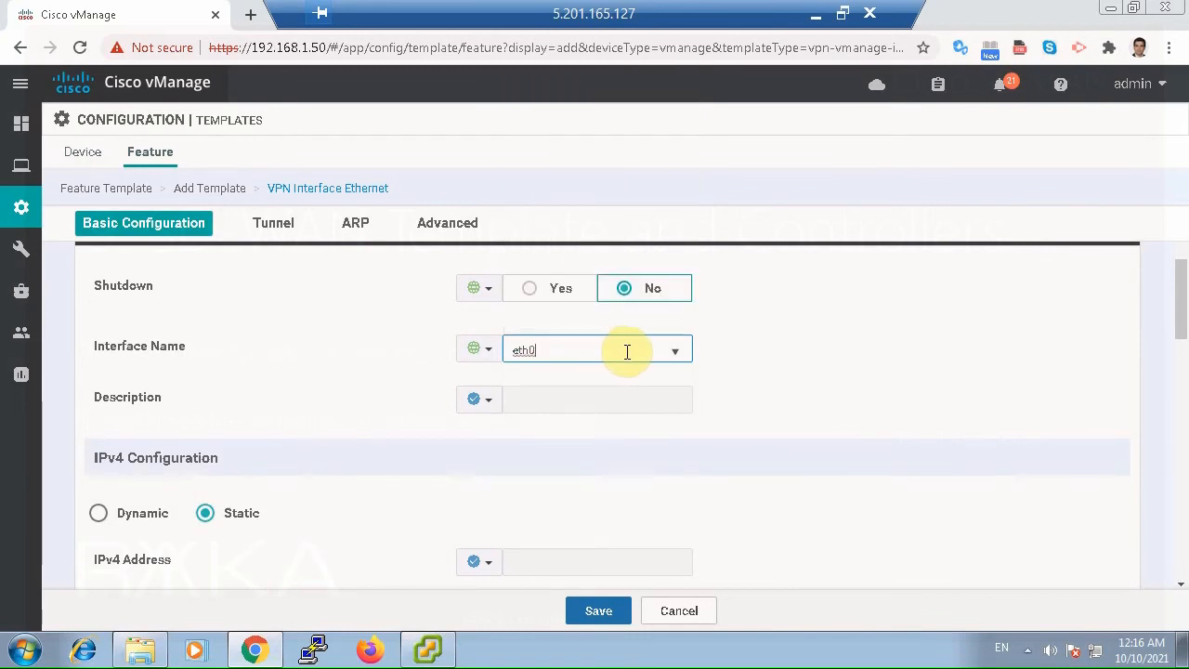
click(727, 367)
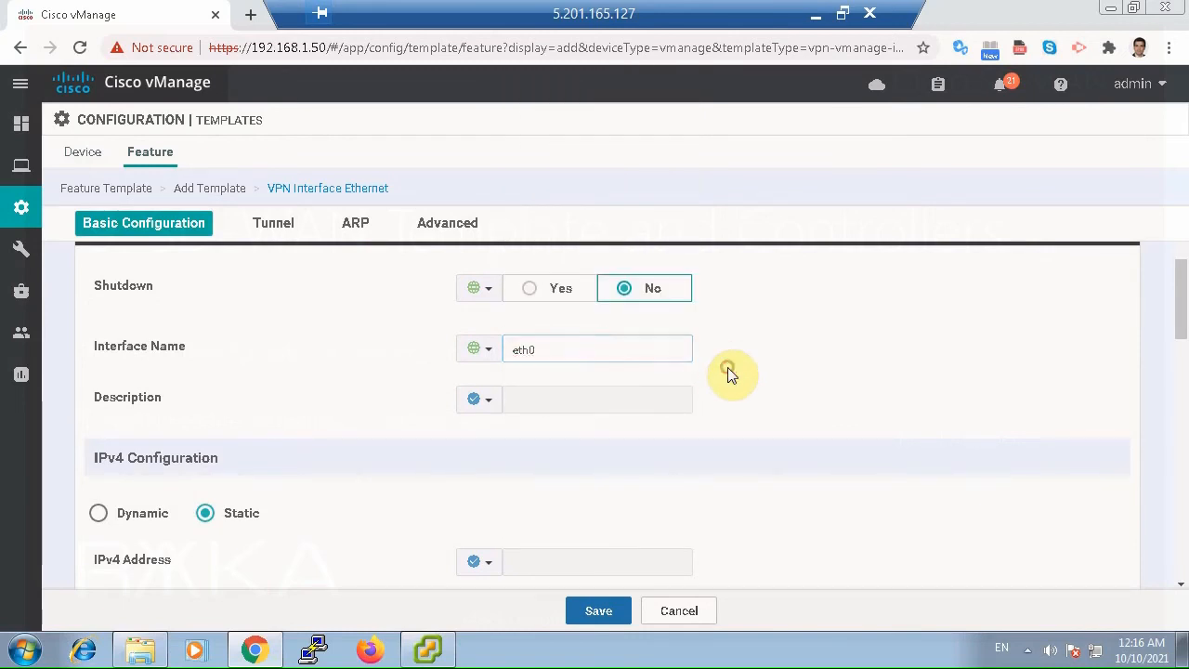
Set the interface description to the global value *** OOB ***.
click(497, 397)
click(511, 429)
click(547, 397)
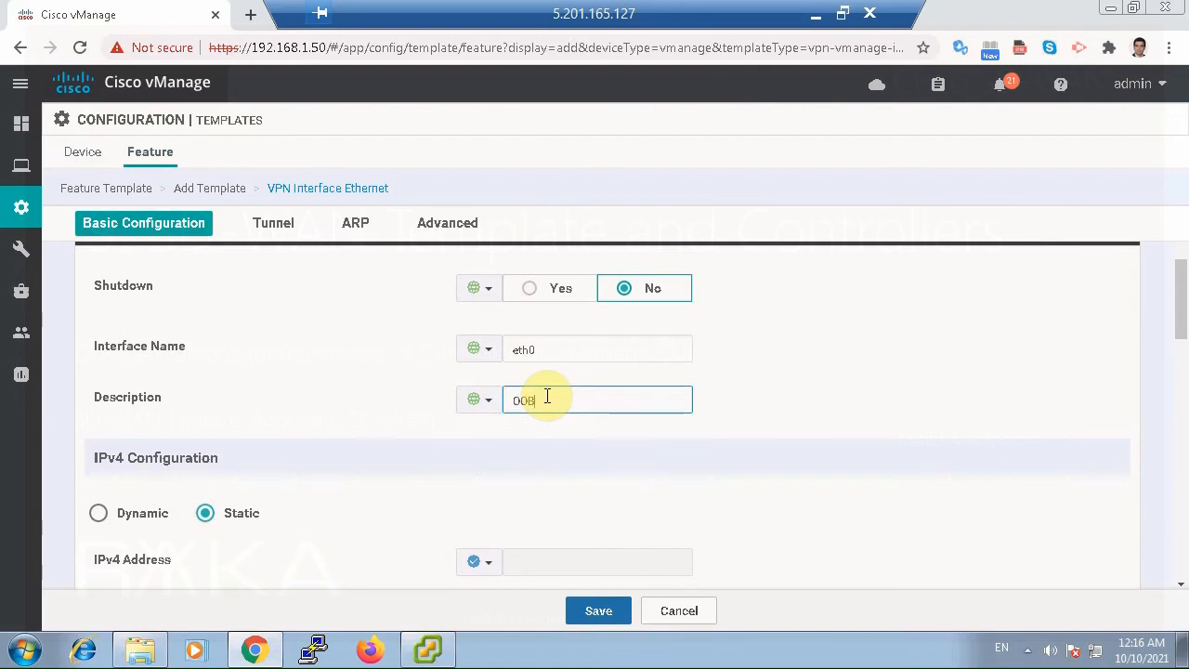
text(OOB ***)
key(Home)
text(***)
Give the interface a global static IPv4 address of 192.168.200.50.
scroll(594, 423, down, 1)
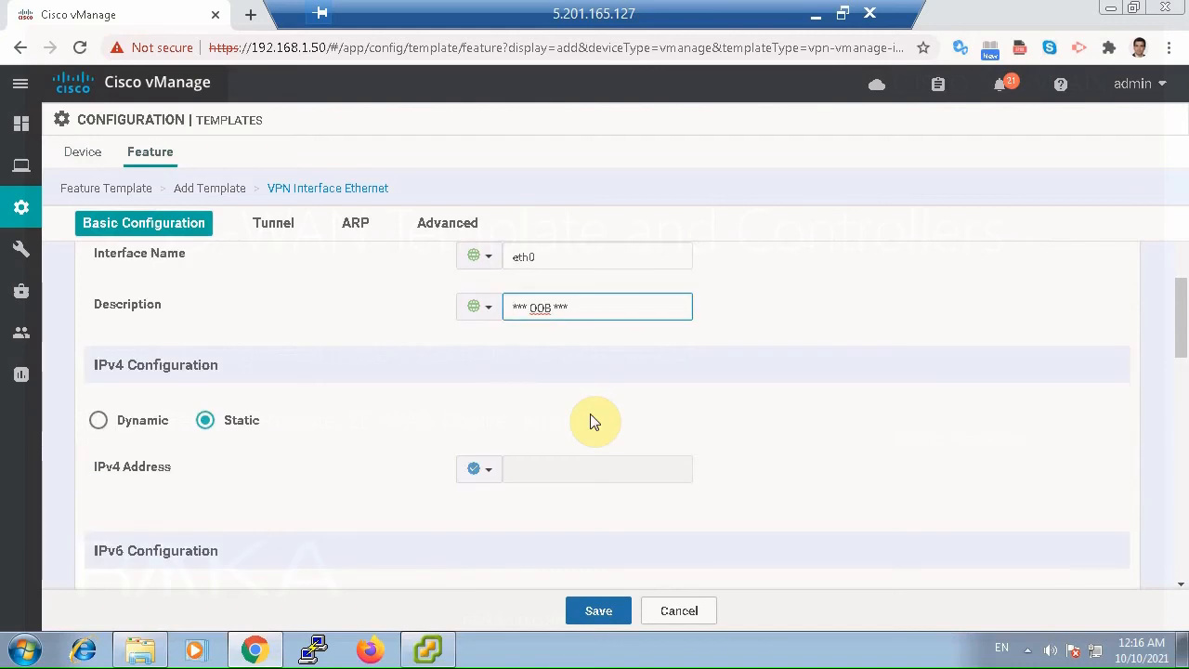
scroll(595, 422, up, 1)
scroll(594, 422, down, 1)
click(483, 477)
click(499, 494)
click(521, 470)
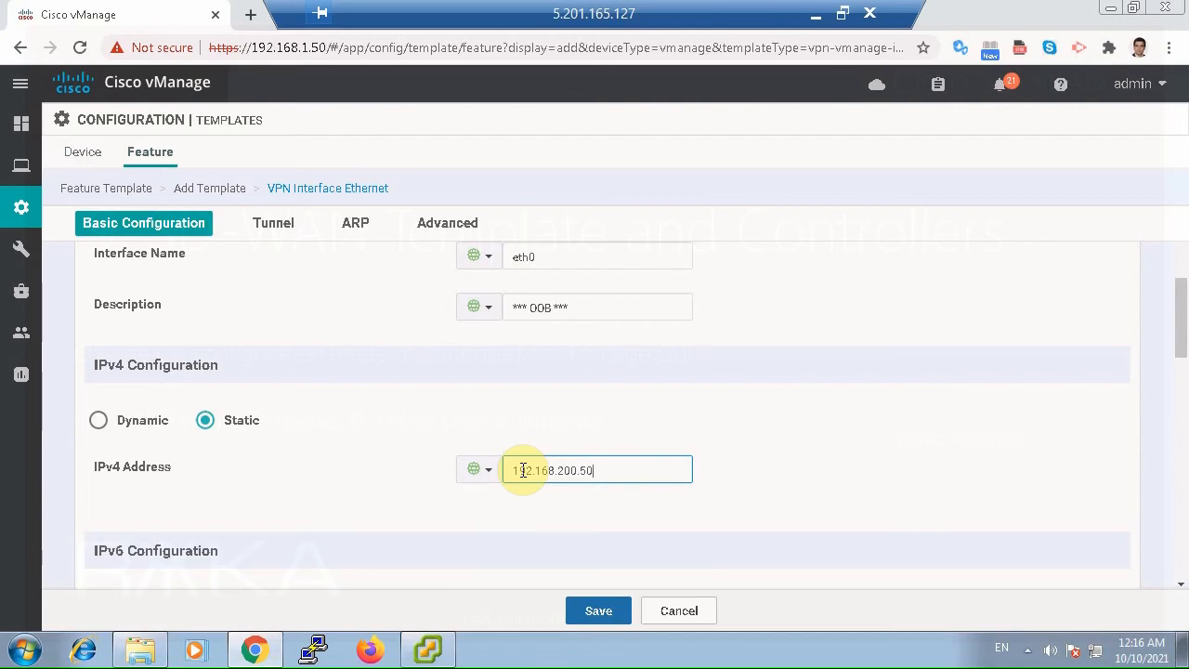
Review the IPv6, Tunnel, ARP and Advanced sections and try to save the interface template.
scroll(618, 568, down, 2)
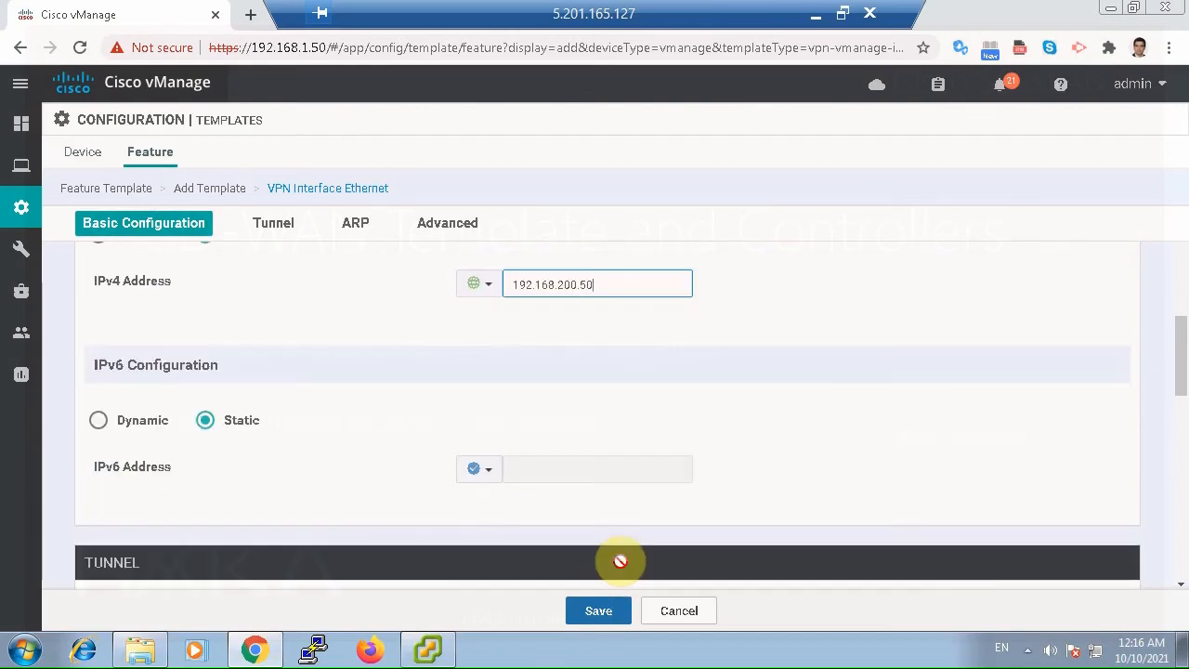
scroll(620, 561, down, 2)
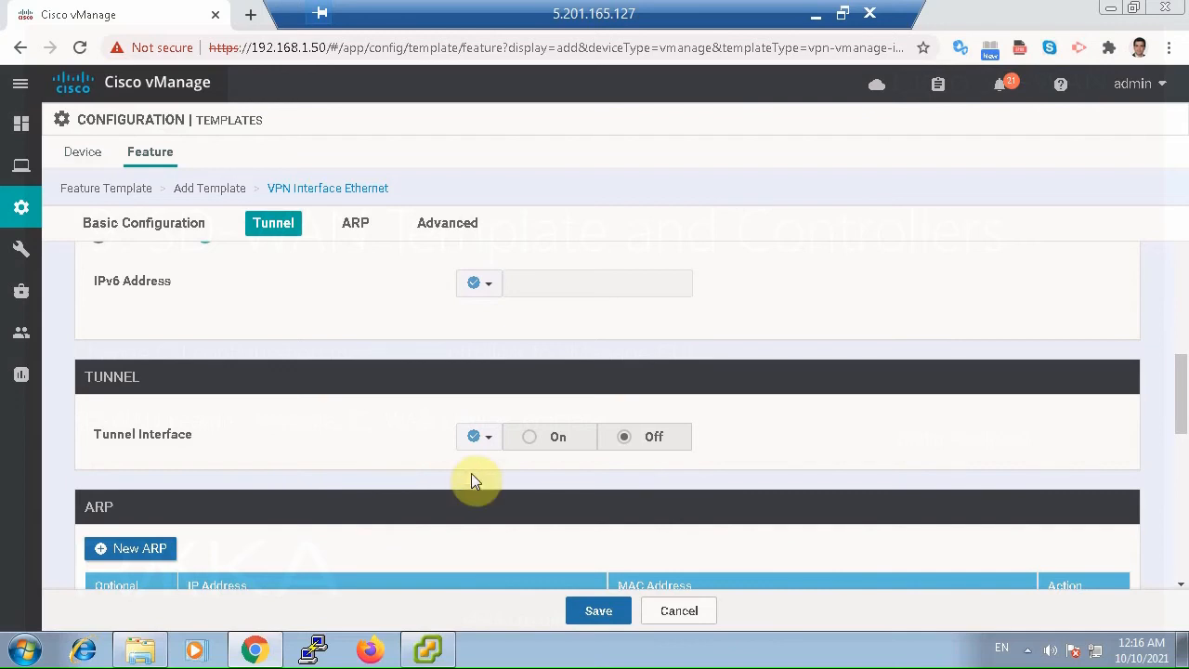
scroll(472, 479, down, 4)
scroll(496, 492, down, 4)
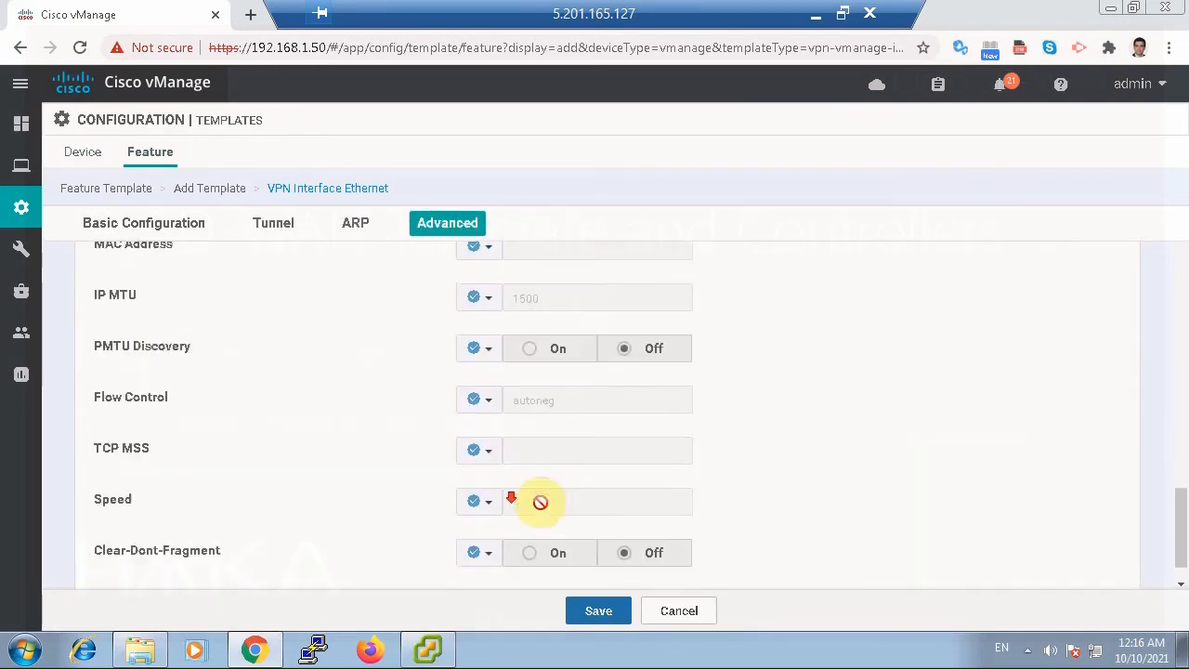
click(599, 612)
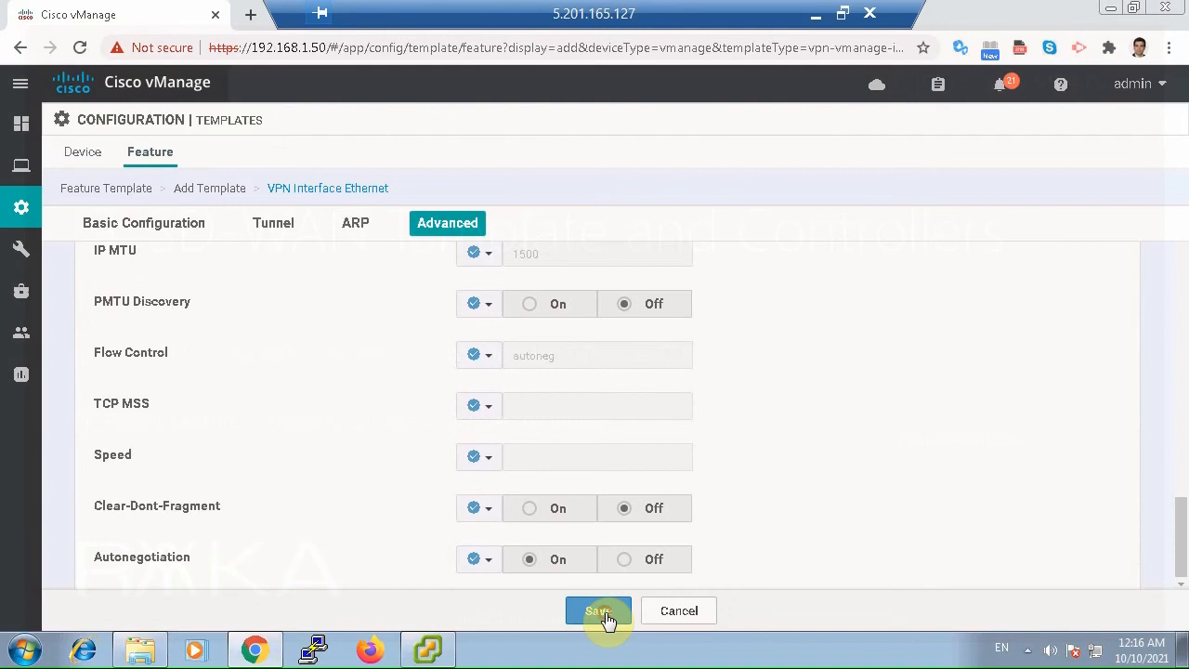
Append the /24 prefix to the interface's IPv4 address and save the OOB interface template.
scroll(613, 535, up, 3)
scroll(611, 536, up, 10)
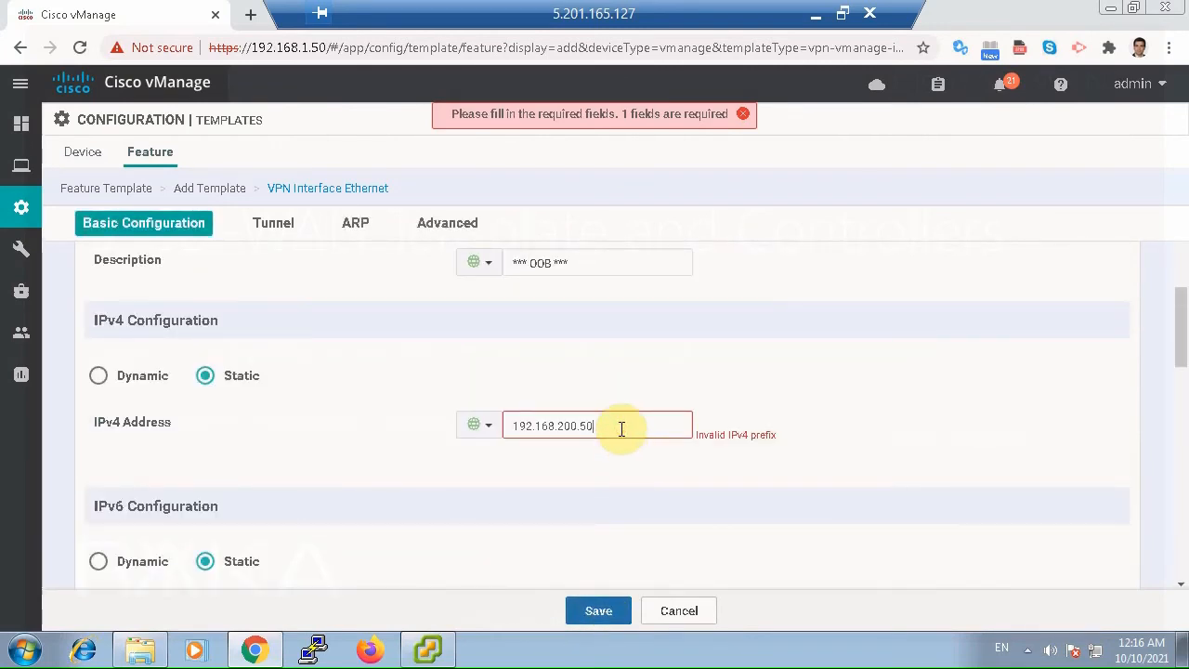
text(/24)
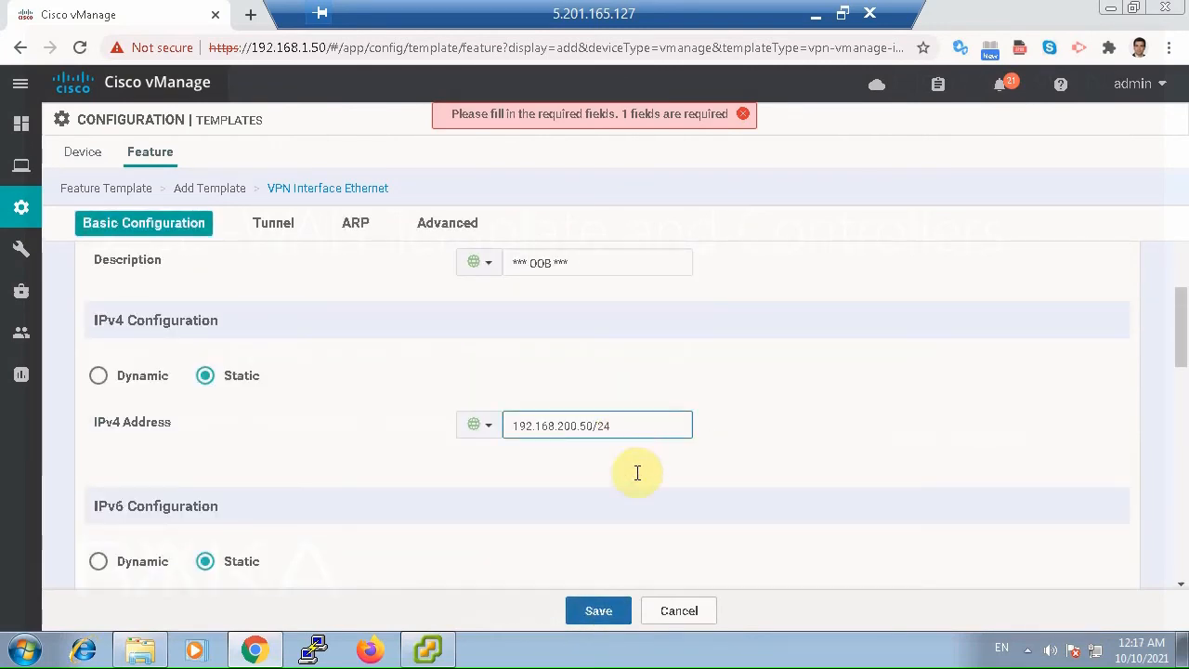
click(603, 608)
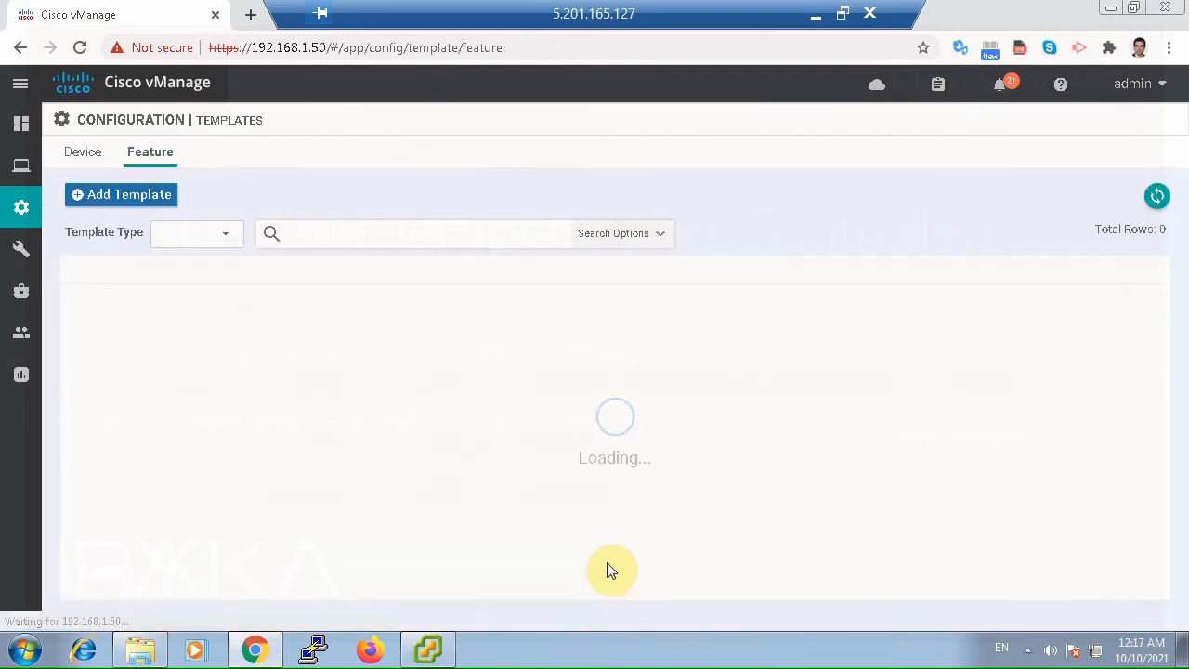
Widen the Name column of the feature template list and open the vManage_Interface_Internet template for editing.
scroll(376, 516, down, 1)
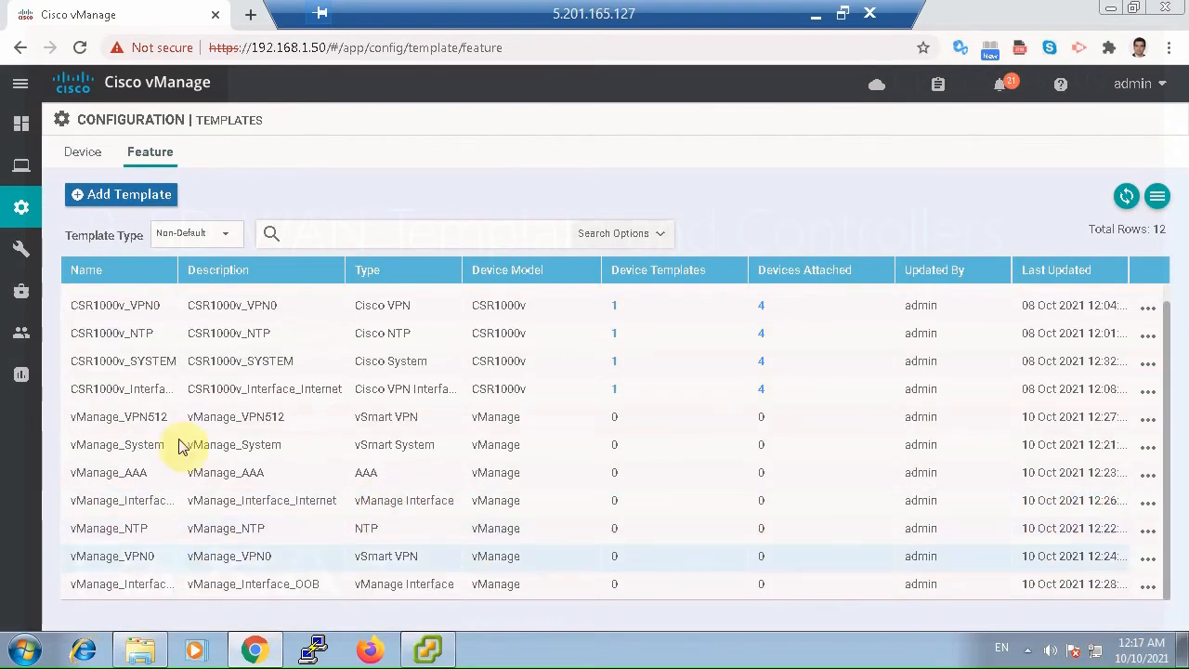
drag(177, 270, 253, 272)
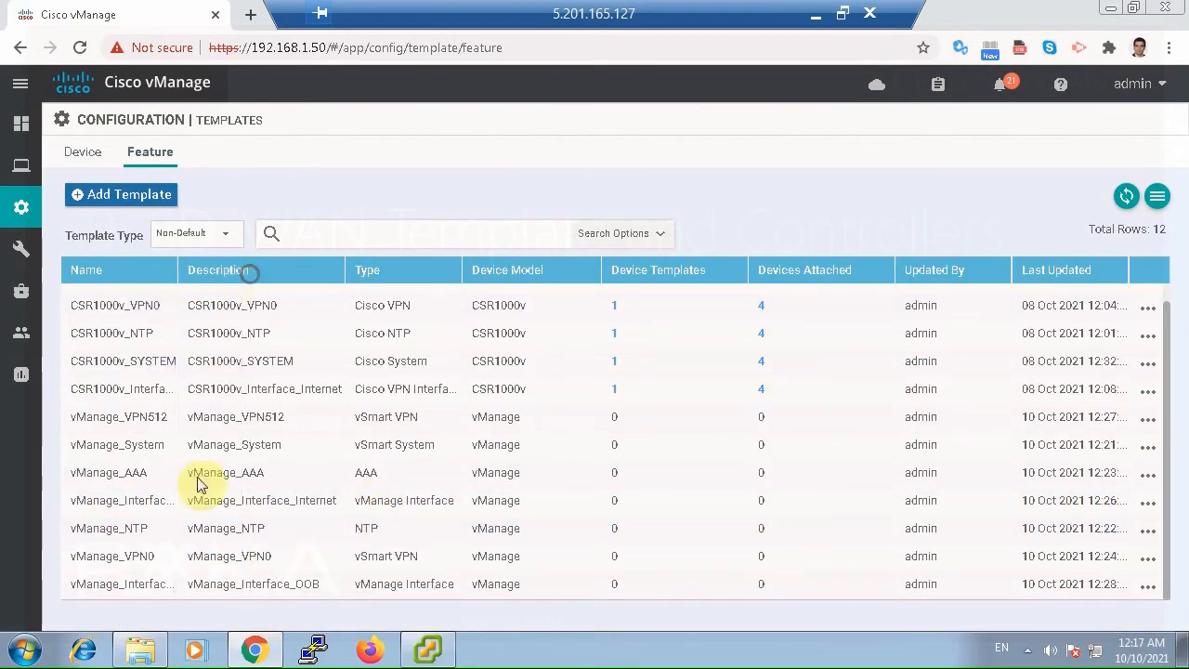
click(182, 506)
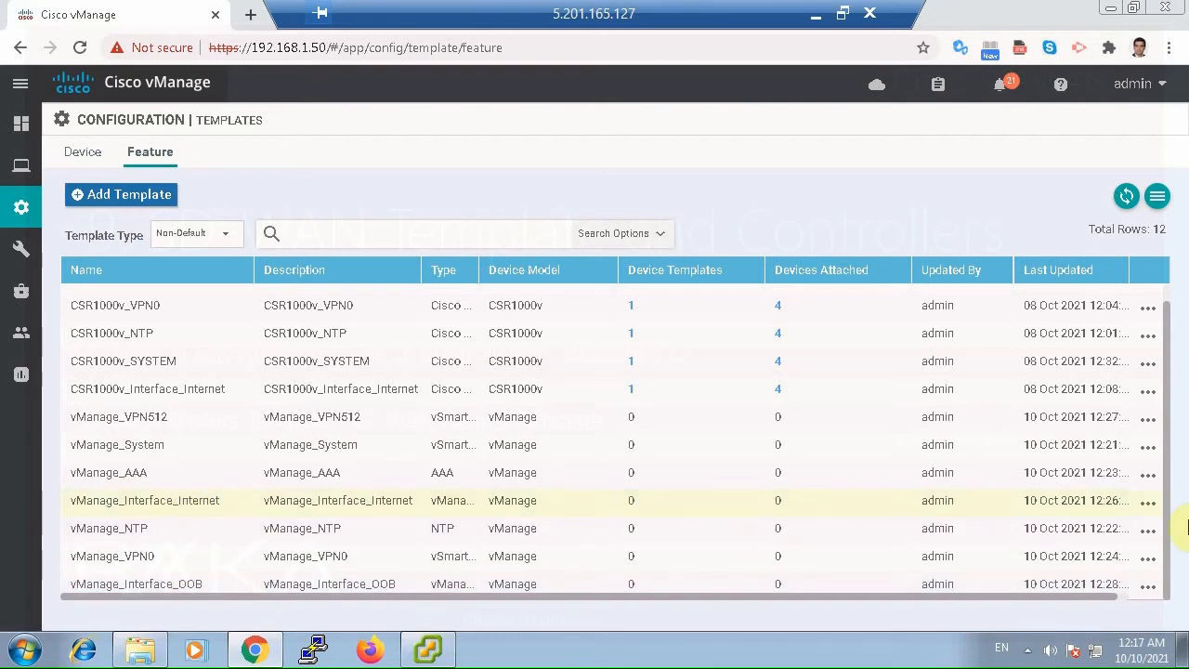
click(1148, 503)
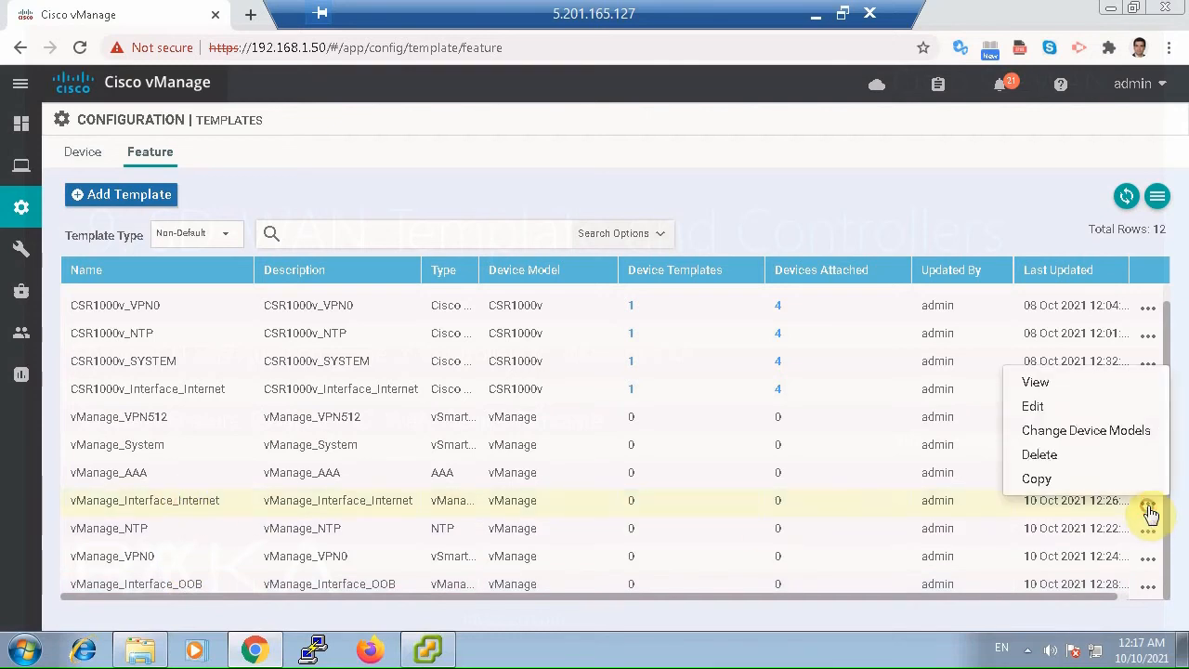
click(1045, 409)
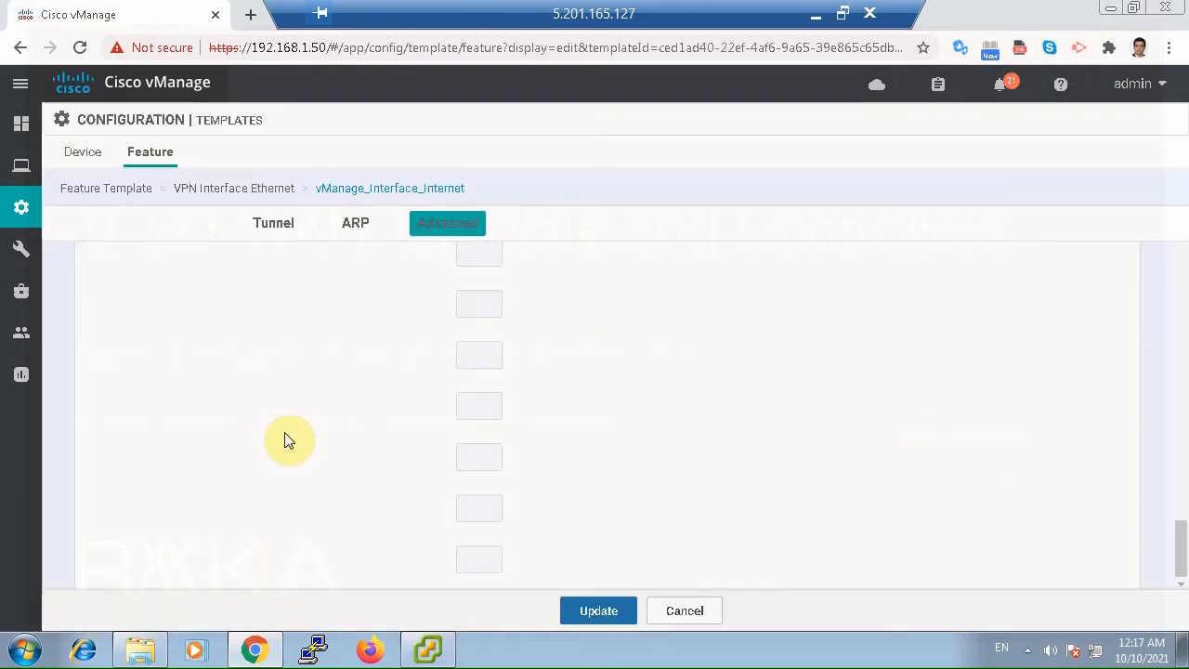
Set the eth1 interface's IPv4 address to the global value 192.168.1.50/24 and update the template.
scroll(323, 436, up, 20)
scroll(325, 440, down, 3)
scroll(325, 439, down, 1)
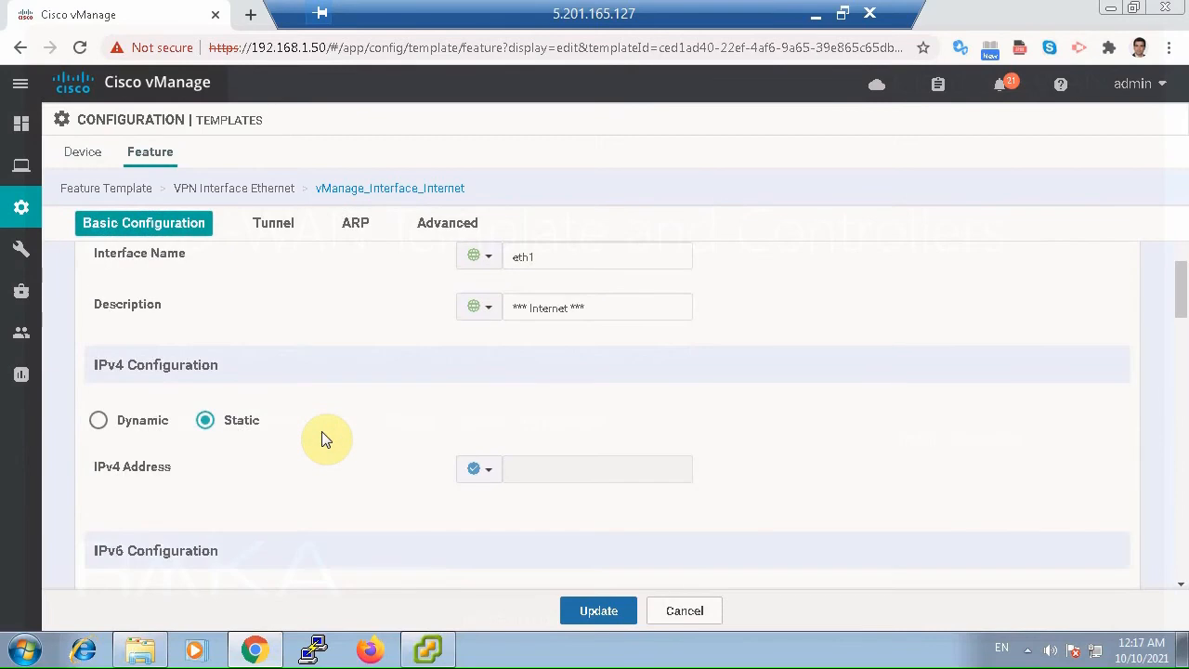
click(490, 474)
click(512, 496)
click(541, 469)
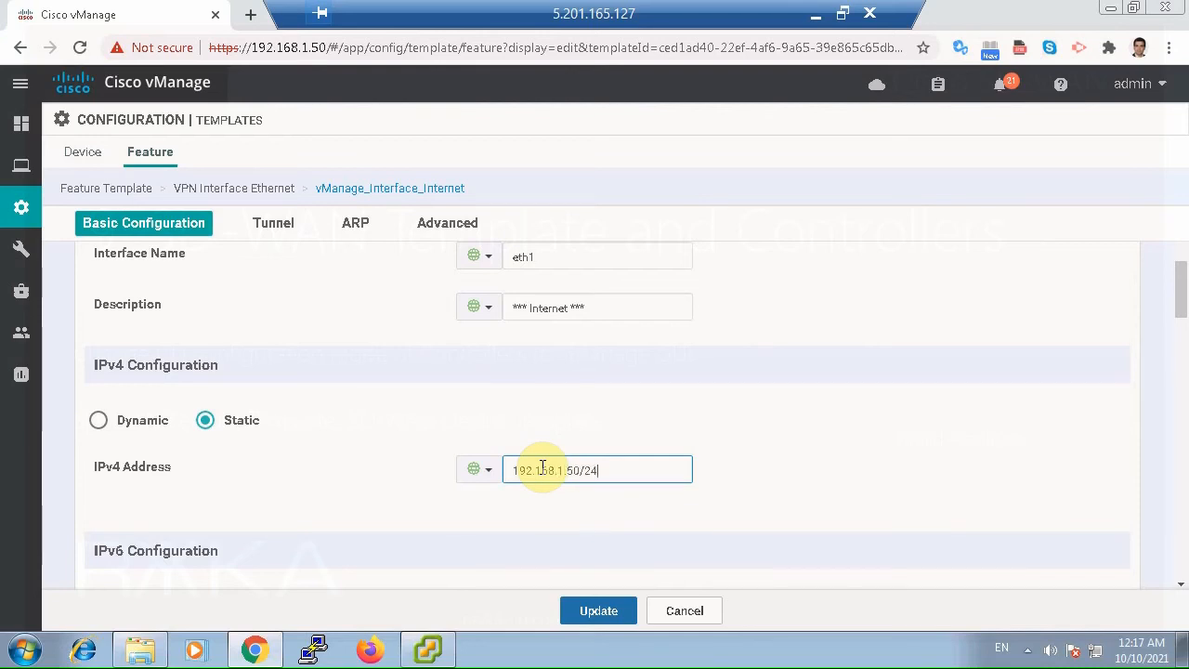
click(595, 606)
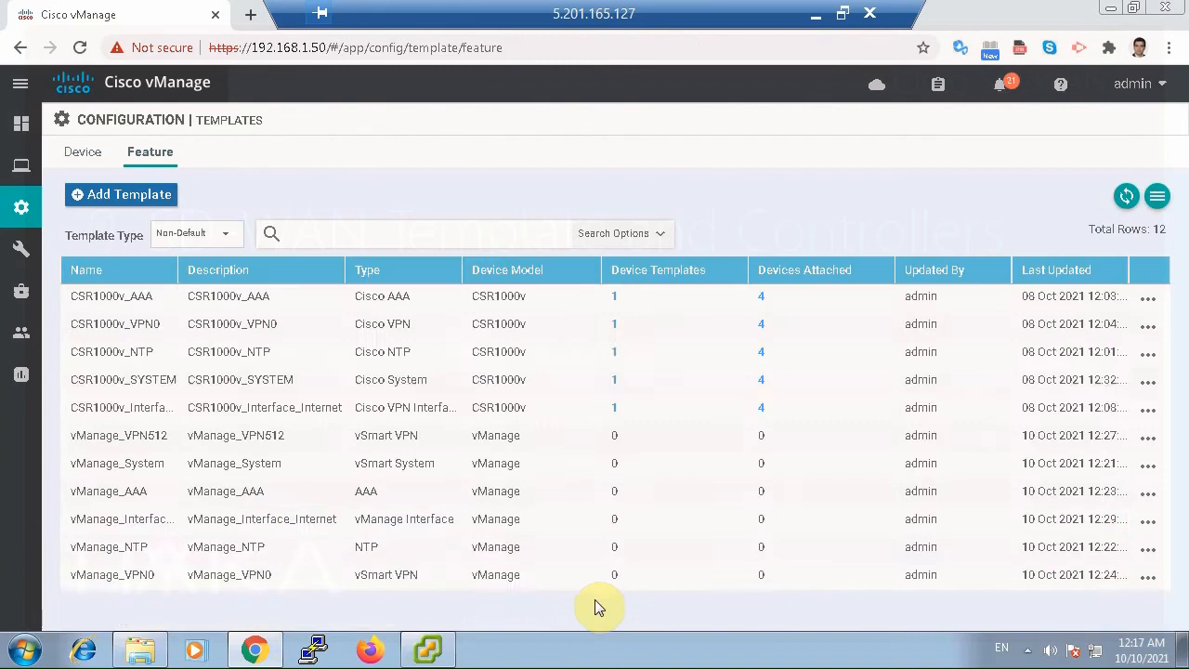
Widen the Name column to check the feature templates, and start a device template from feature templates for the vManage model.
scroll(629, 518, down, 1)
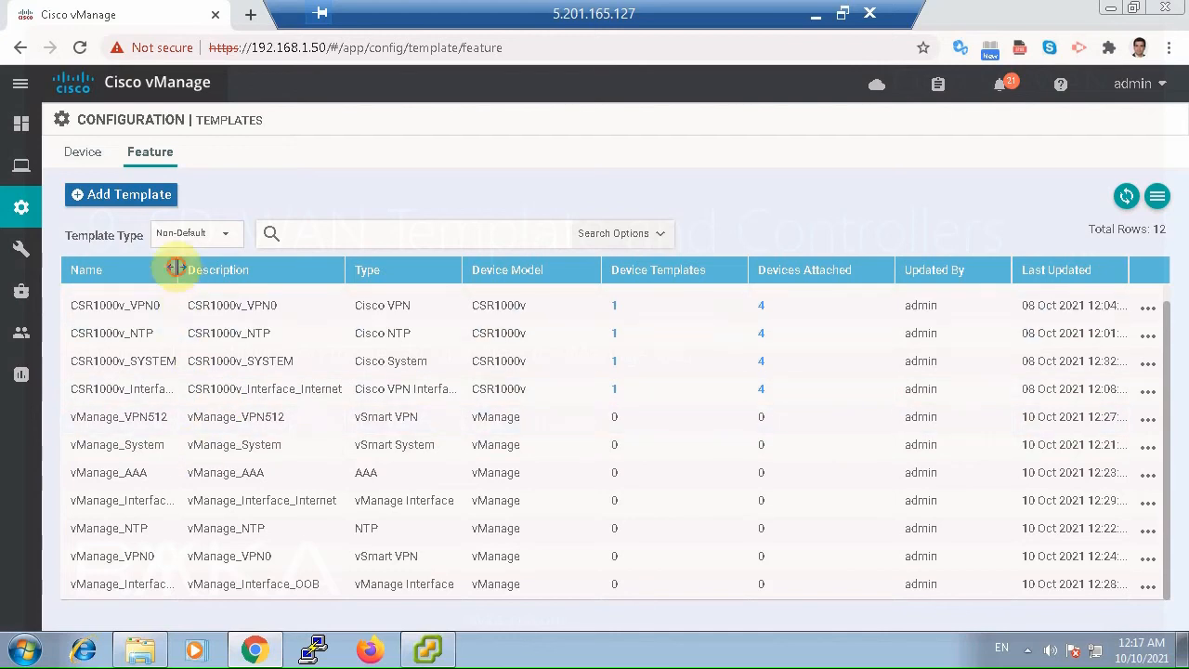
drag(175, 267, 223, 268)
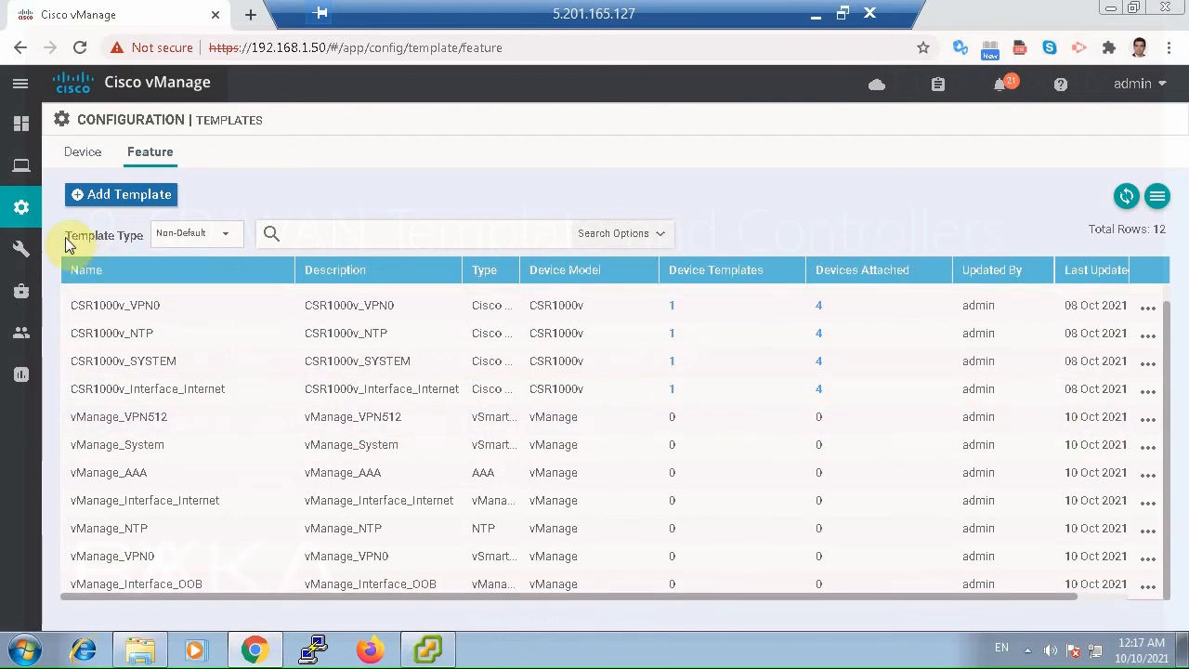
click(95, 154)
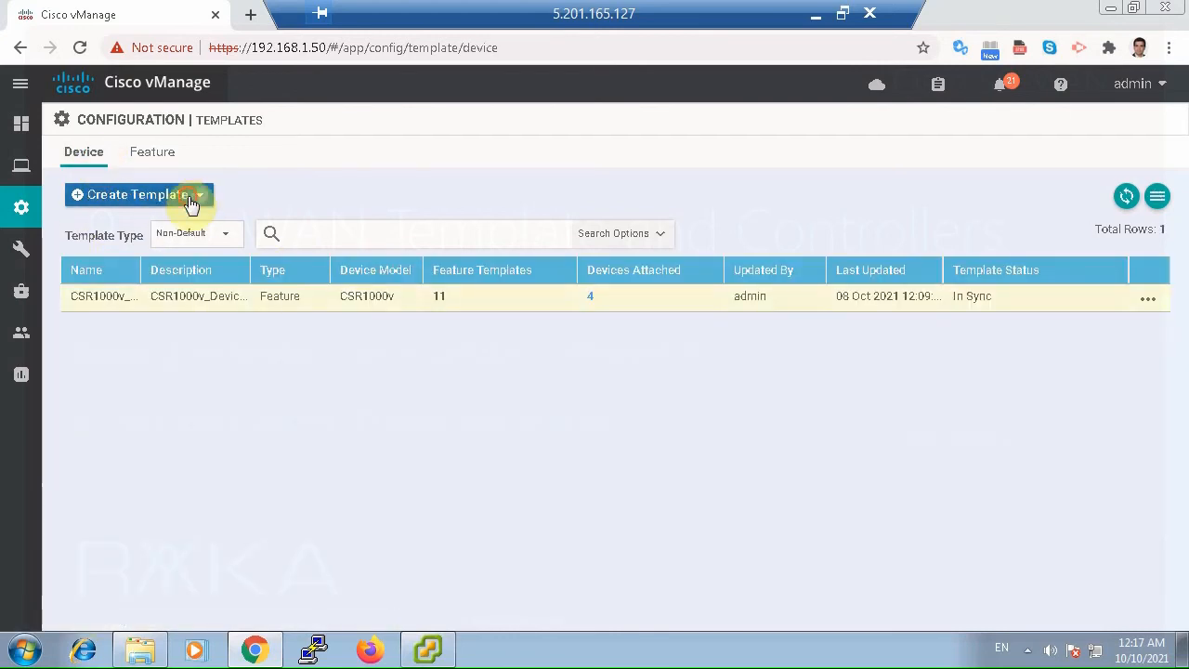
click(190, 203)
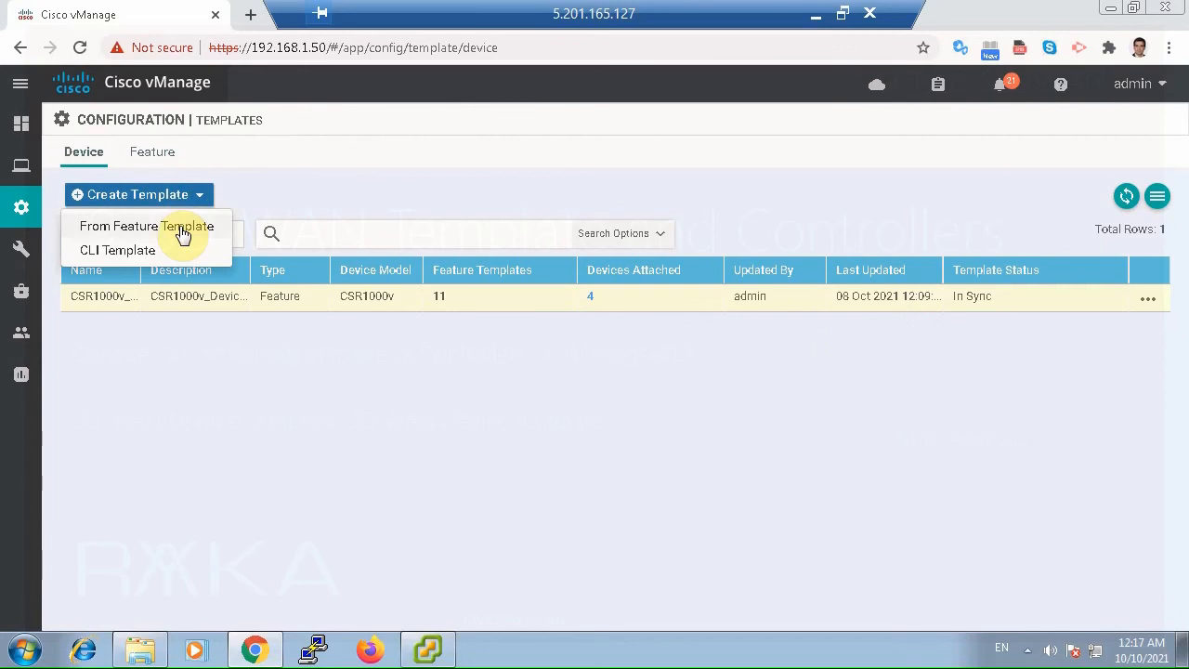
click(183, 232)
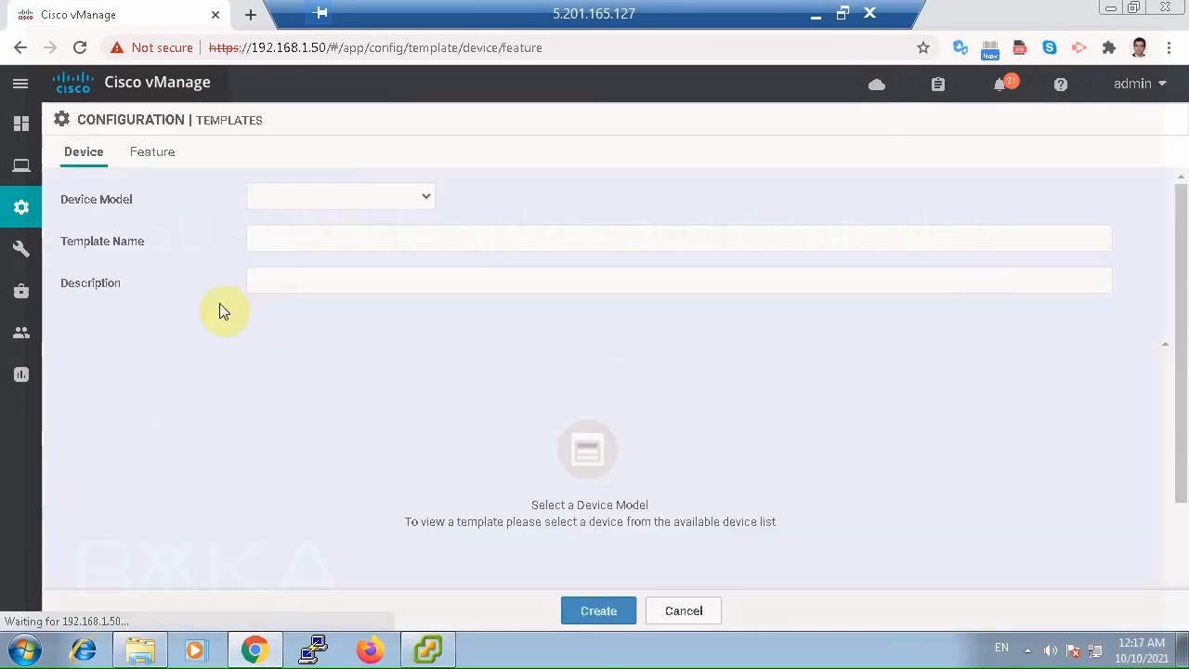
click(327, 198)
text(vm)
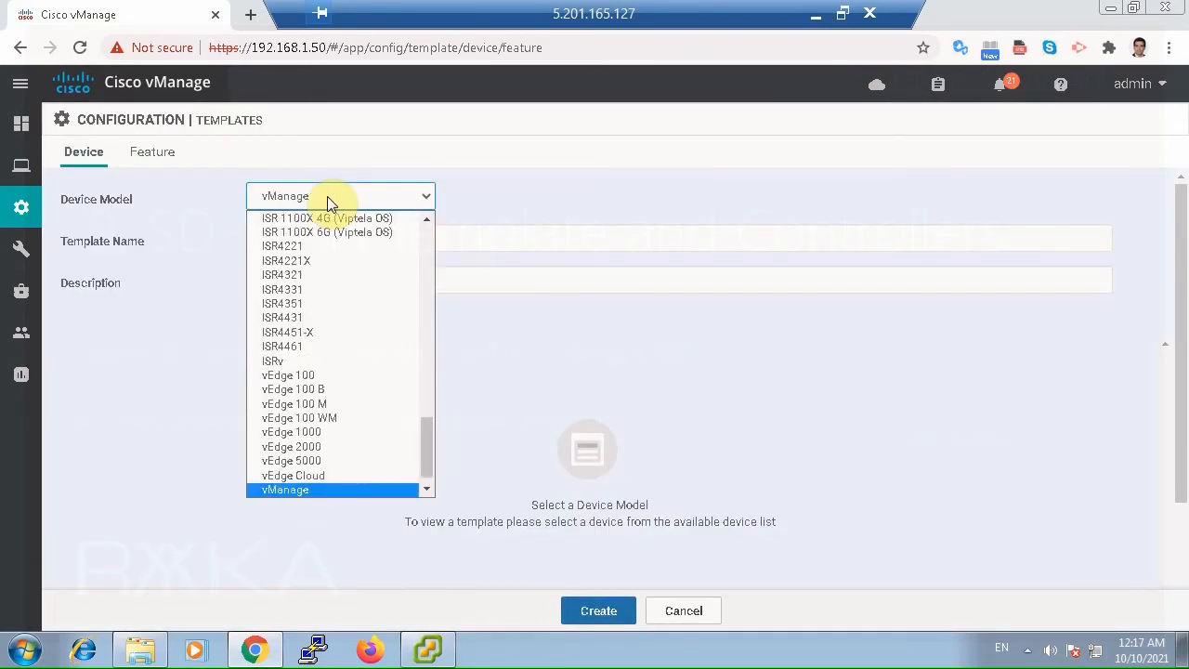
key(Return)
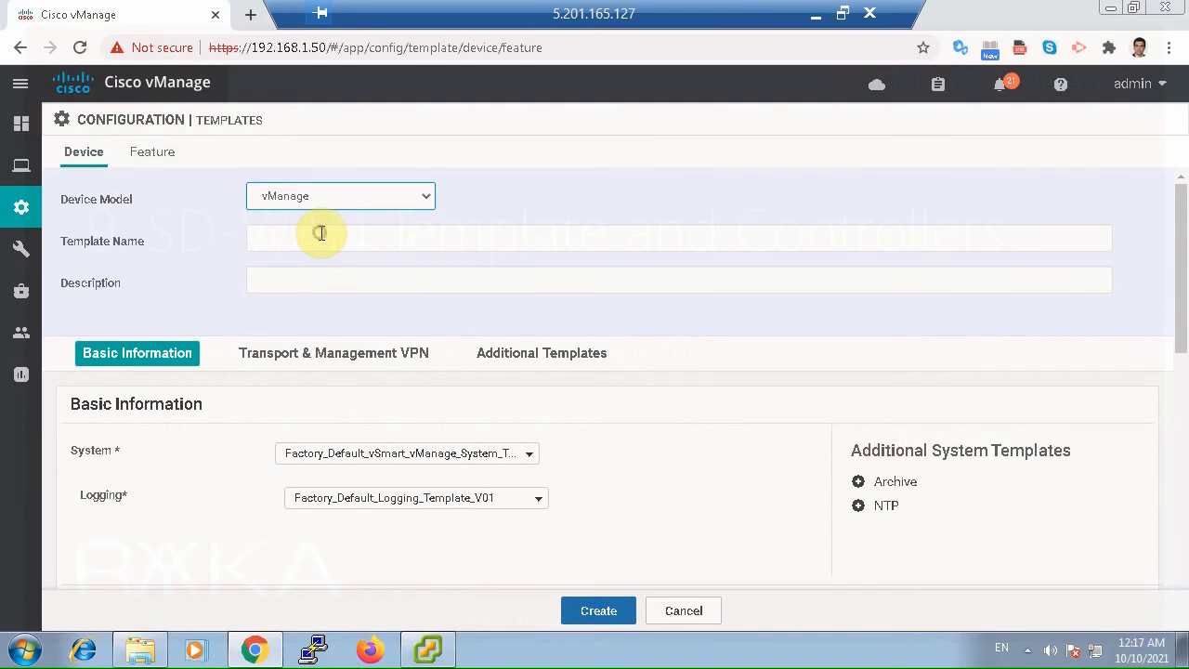
Enter vManage_Device_Template as both the name and the description of the device template.
click(321, 233)
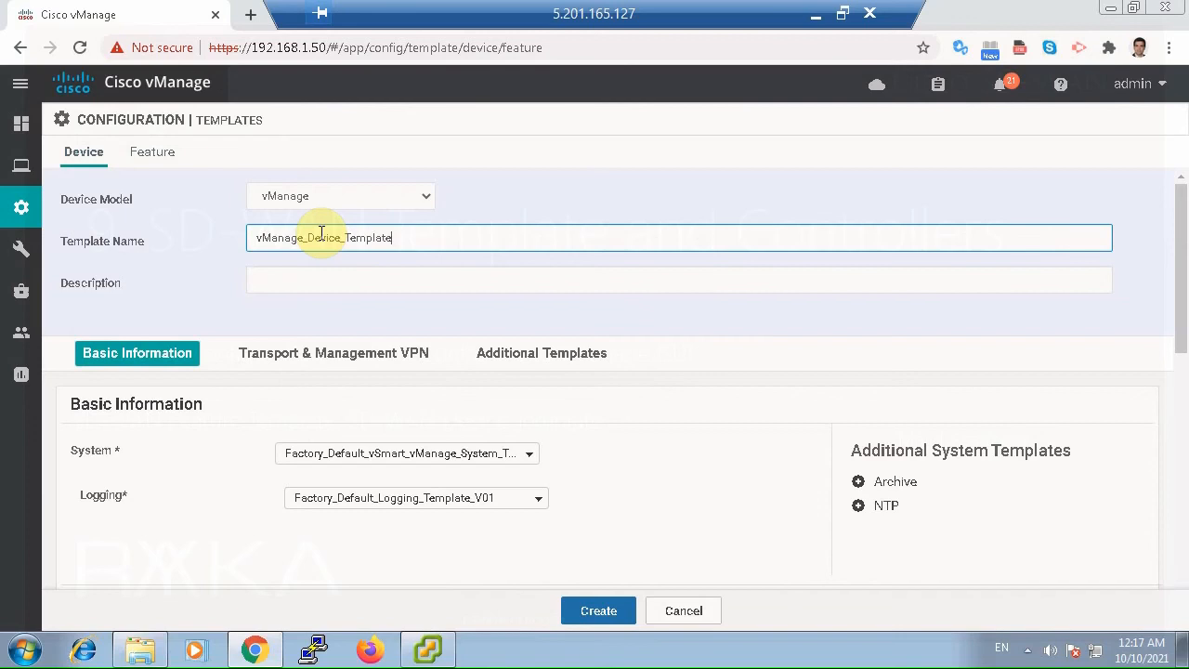
text(vManage_Device_Template)
double_click(321, 233)
key(ctrl+c)
click(326, 281)
key(ctrl+v)
scroll(411, 350, down, 1)
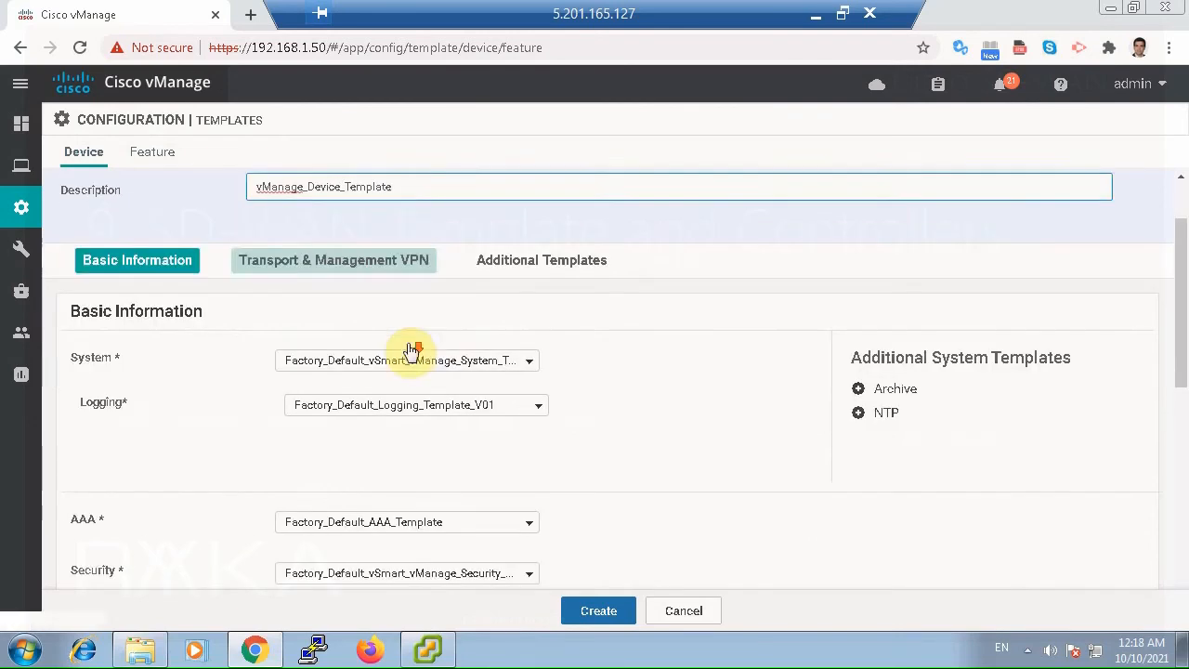
Assign vManage_System as the System template and add an NTP template set to vManage_NTP.
click(415, 352)
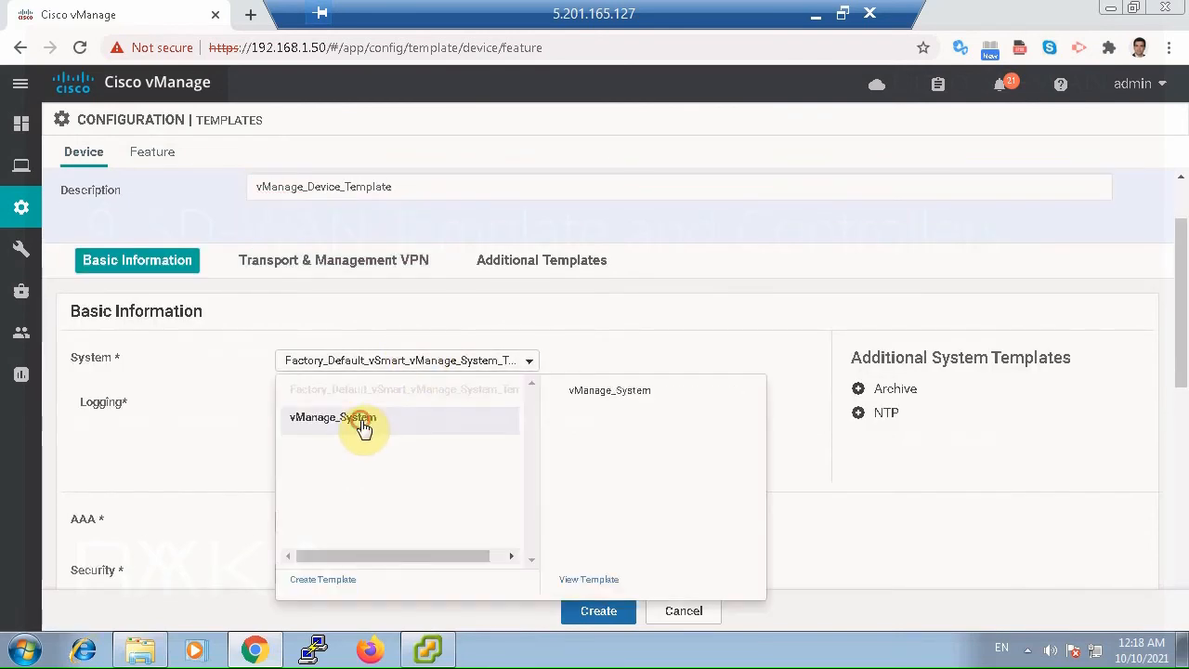
click(363, 425)
click(859, 412)
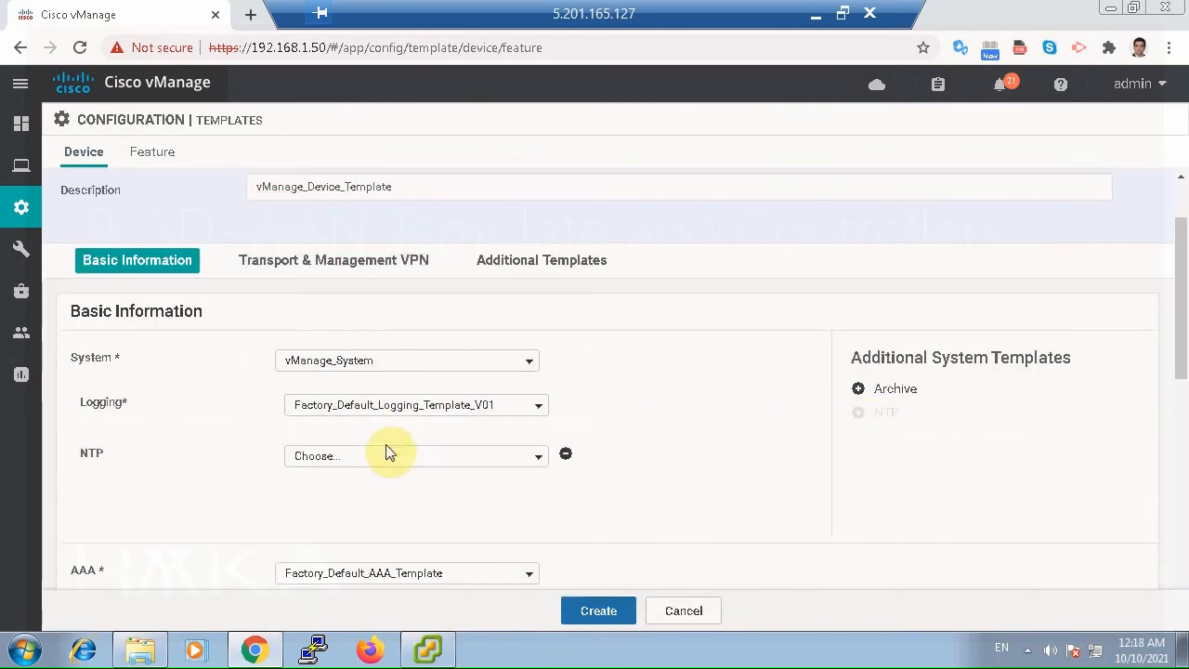
click(380, 455)
click(364, 484)
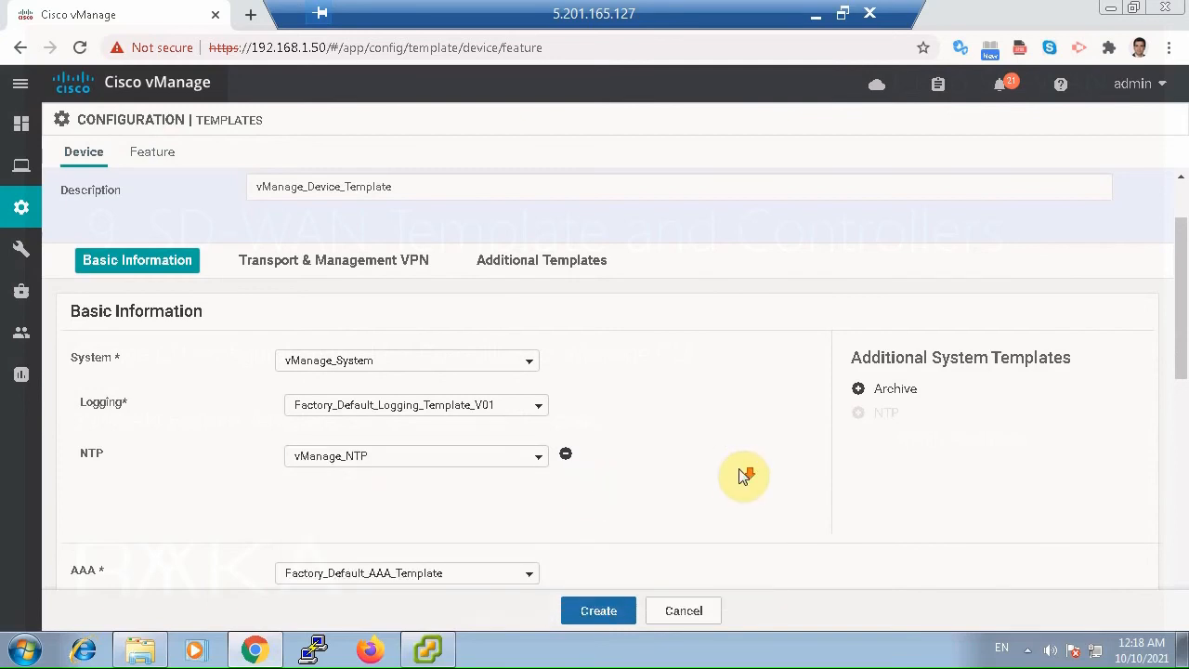
Assign vManage_AAA as the AAA template of the device template.
scroll(743, 475, down, 2)
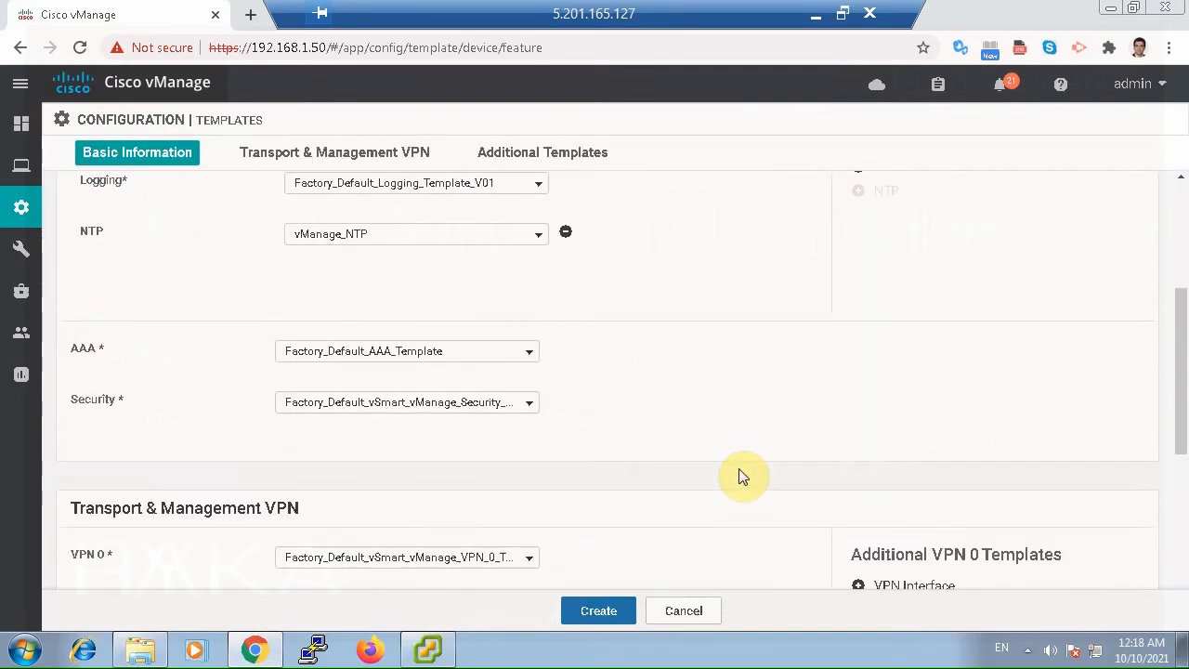
click(353, 360)
click(340, 412)
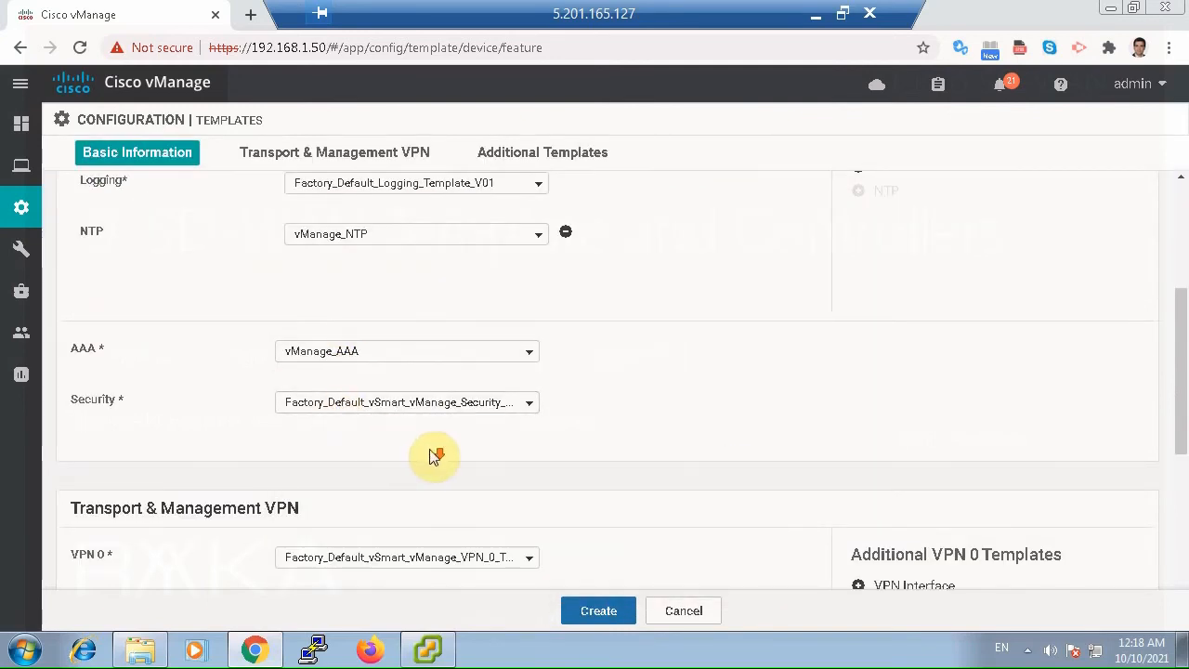
Set the VPN 0 template to vManage_VPN0 and add vManage_Interface_Internet as its VPN interface.
scroll(427, 455, down, 2)
click(403, 381)
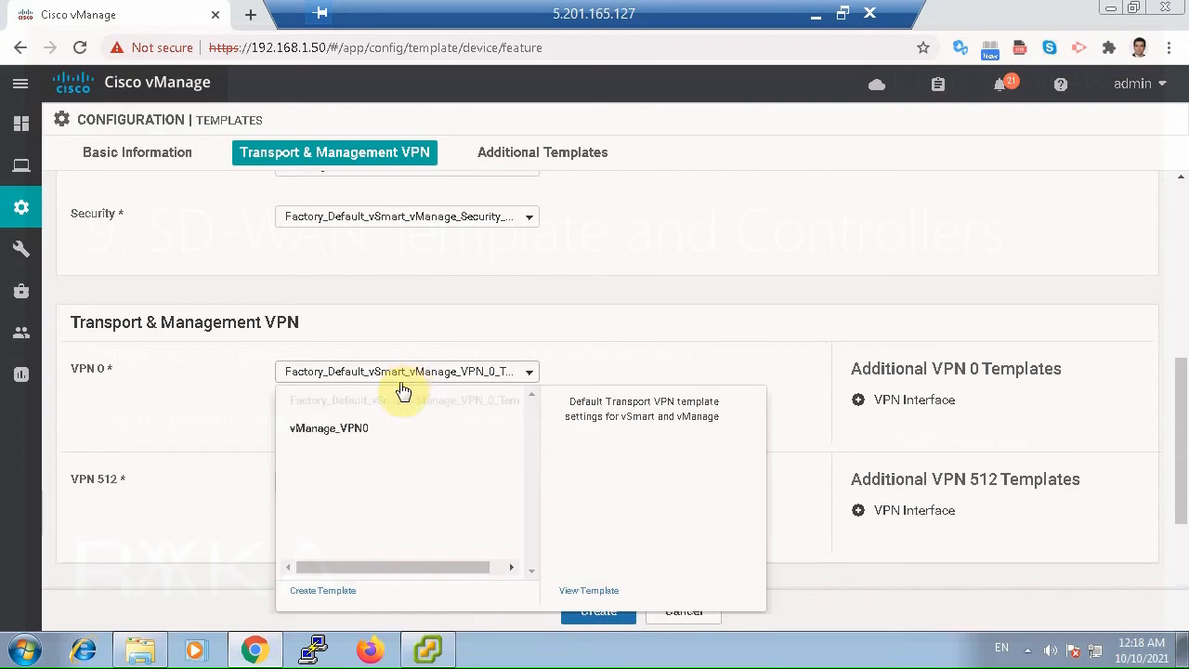
click(357, 429)
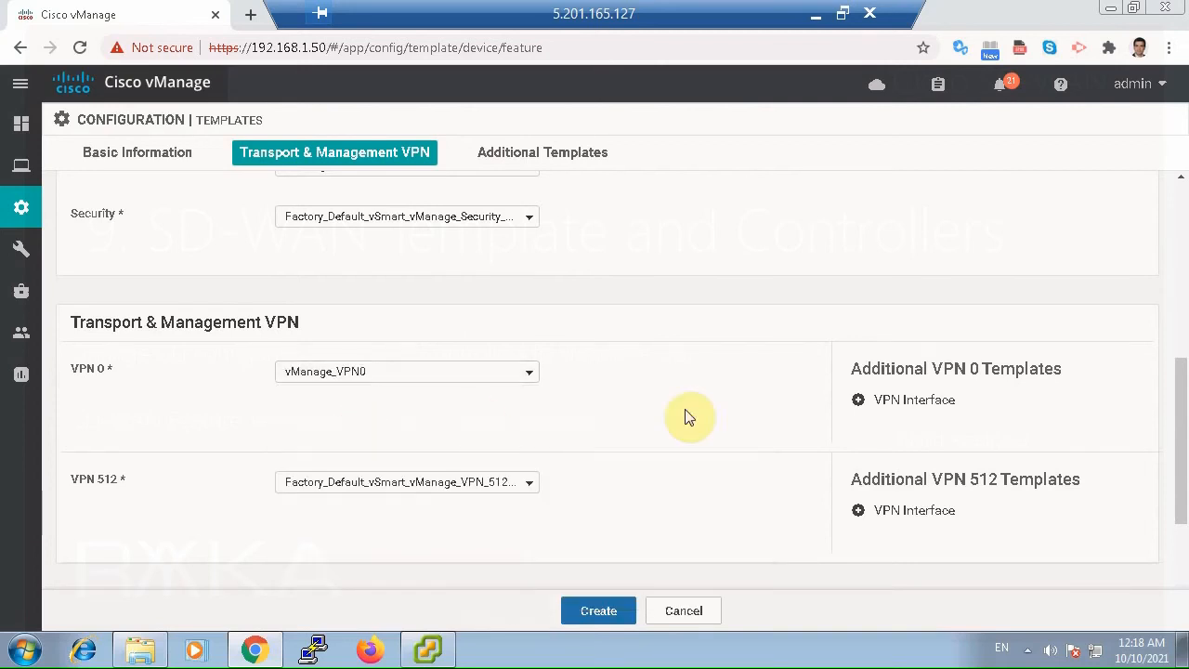
click(890, 400)
click(468, 416)
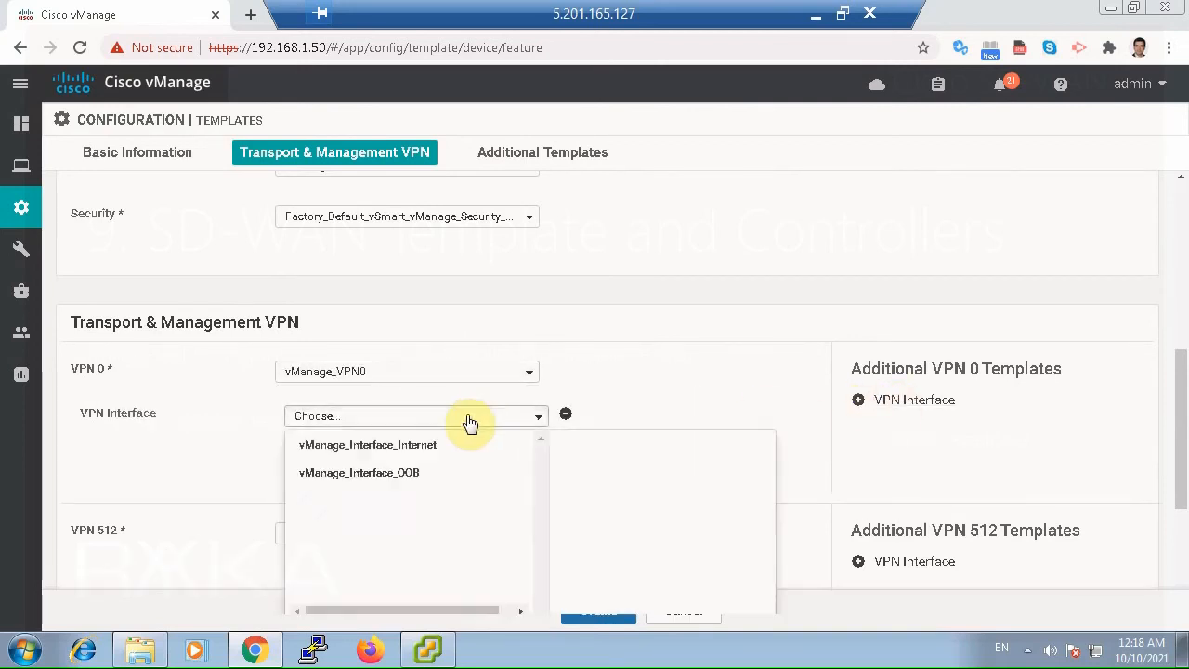
click(400, 449)
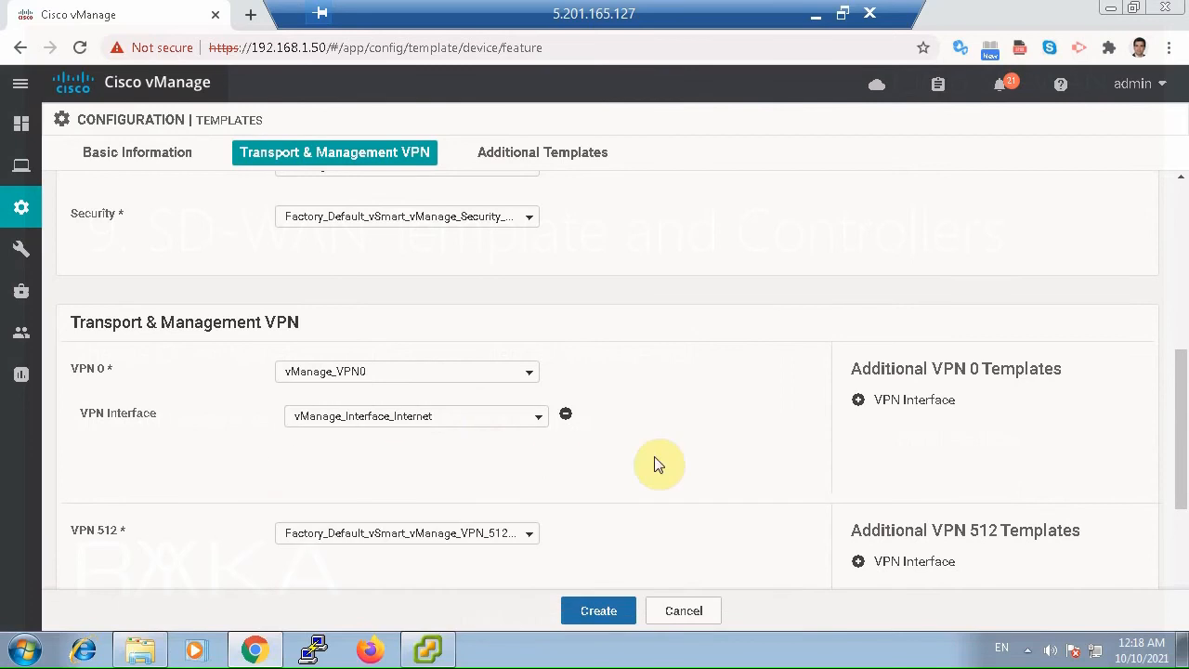
Set the VPN 512 template to vManage_VPN512 with vManage_Interface_OOB as its VPN interface, and create the device template.
scroll(661, 464, down, 1)
click(456, 444)
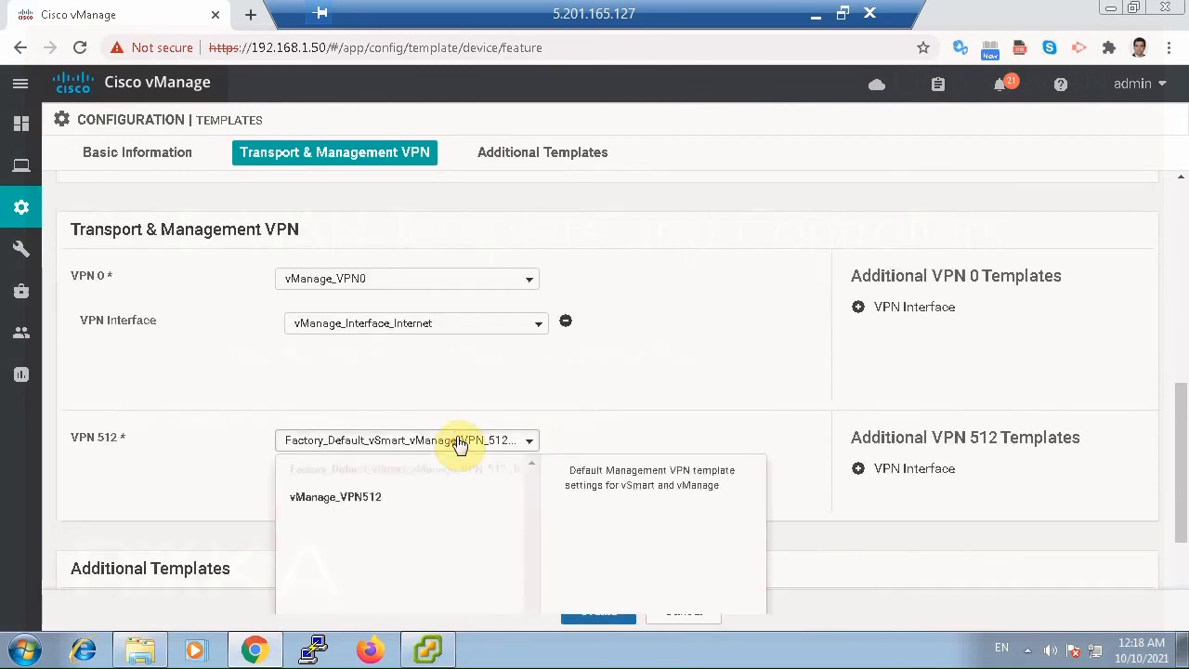
click(378, 499)
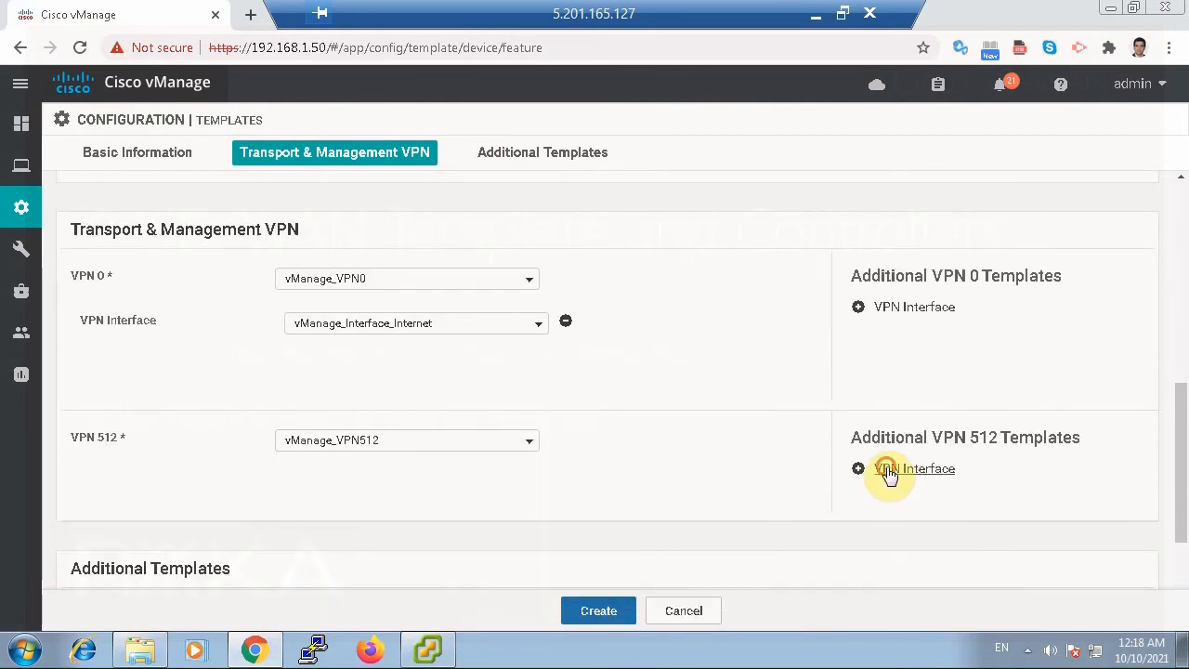
click(889, 471)
scroll(727, 489, down, 1)
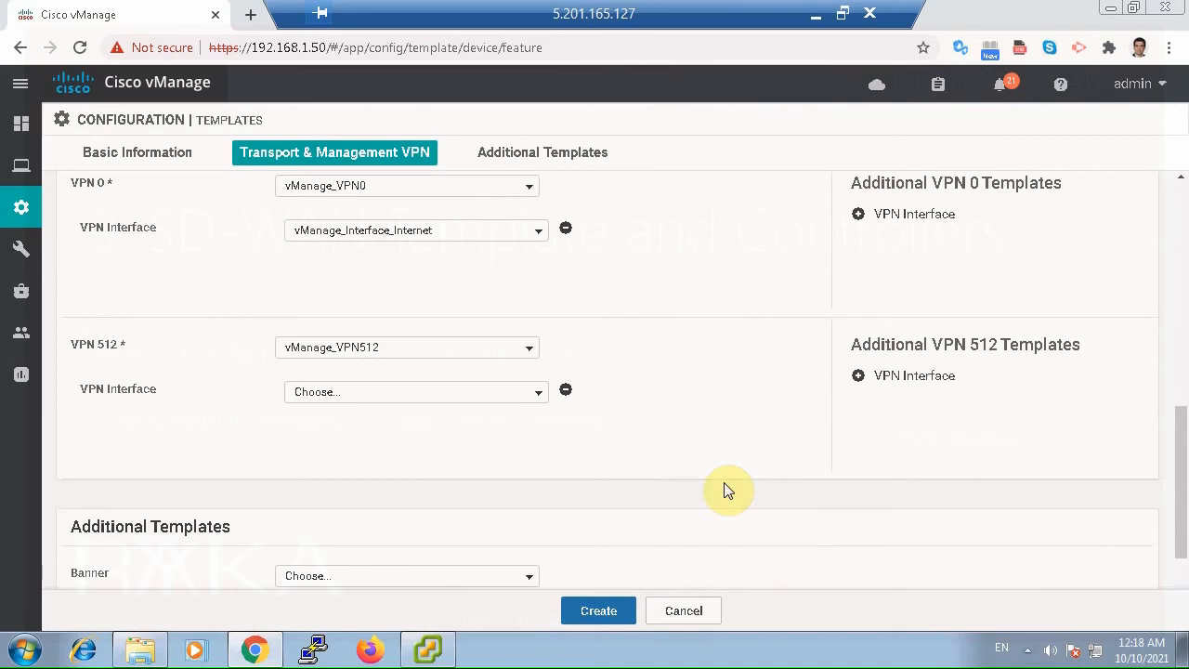
click(443, 394)
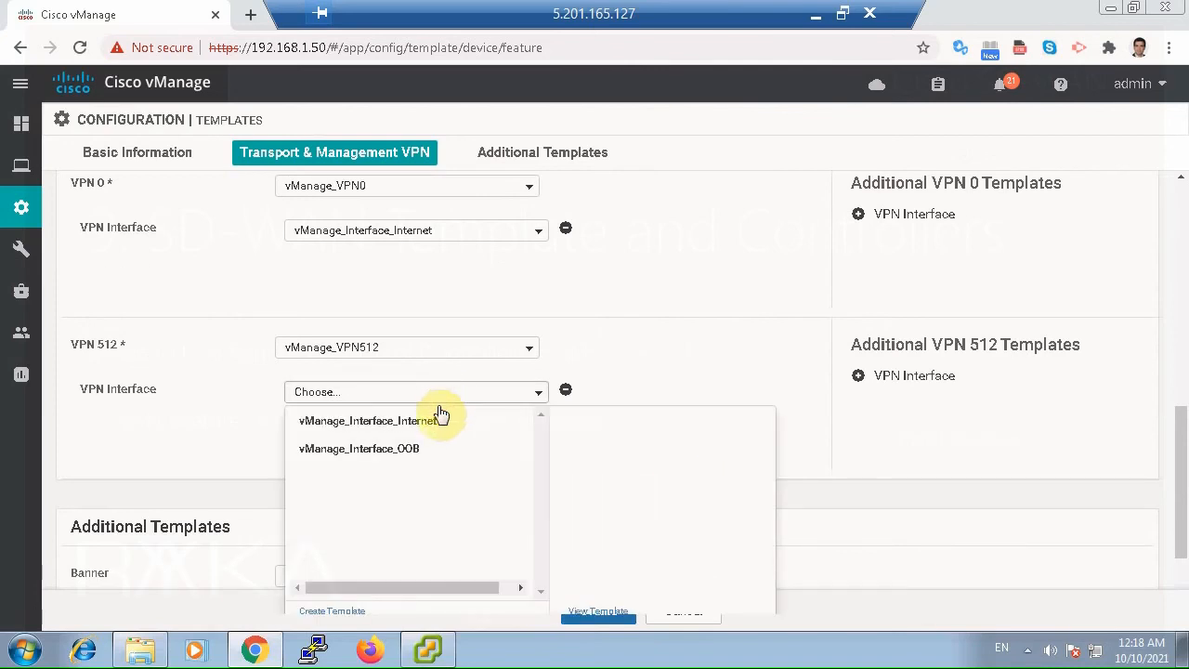
click(406, 448)
scroll(721, 427, down, 1)
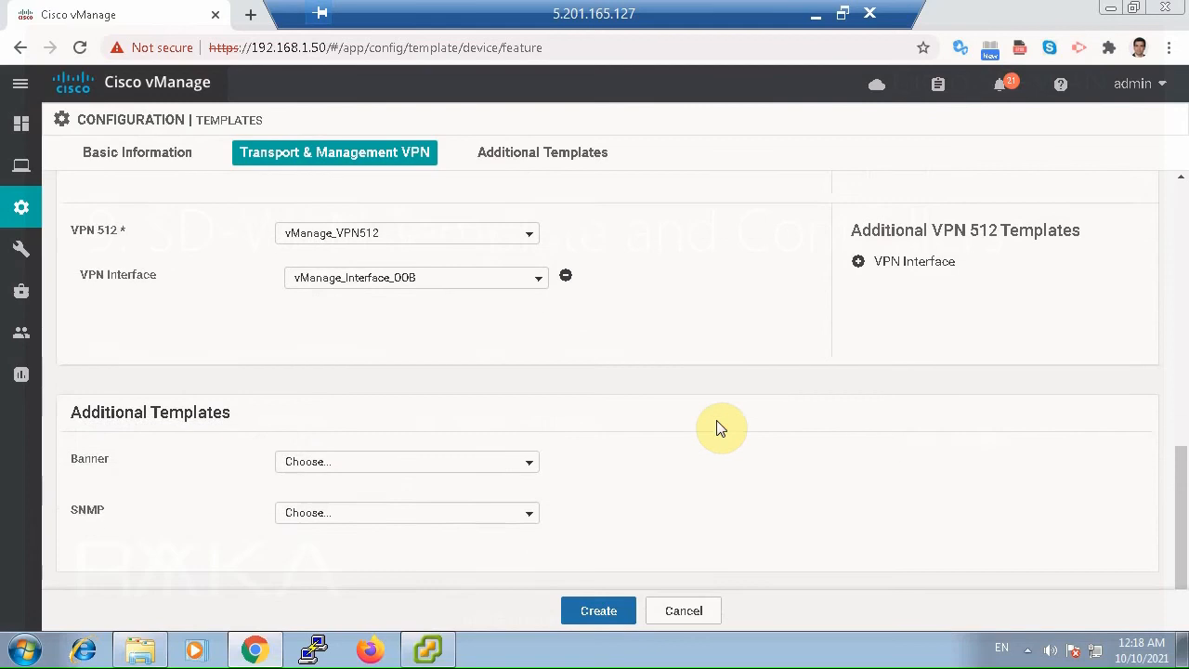
click(617, 613)
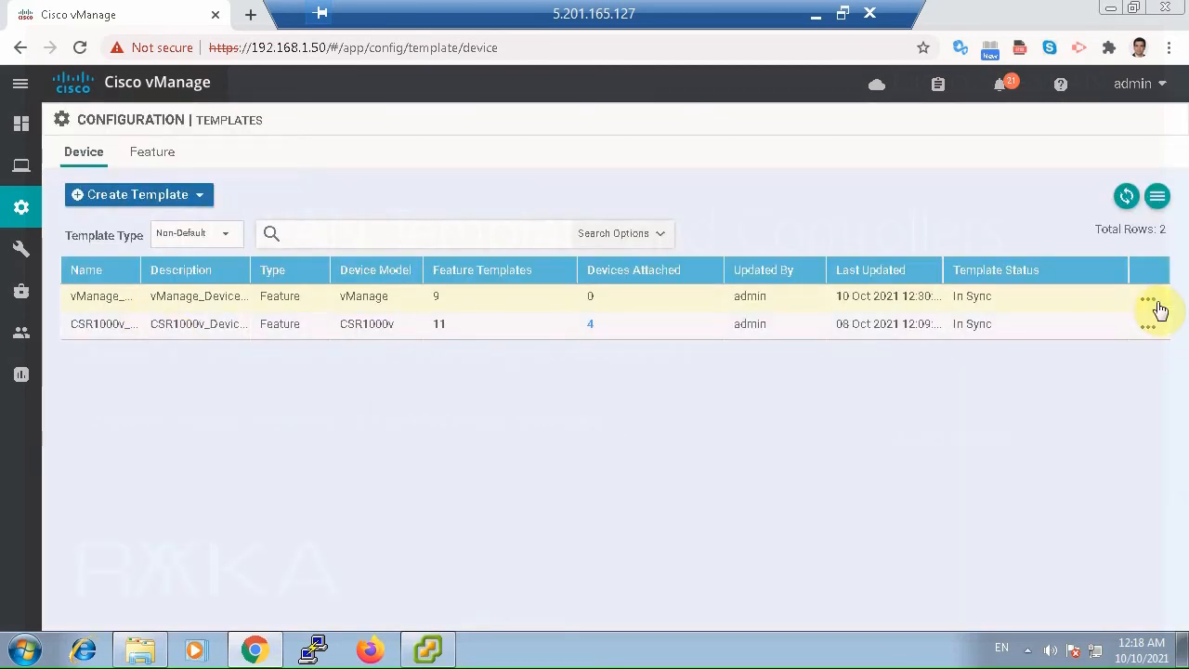
Attach the vmanage device to the new vManage device template.
click(1154, 301)
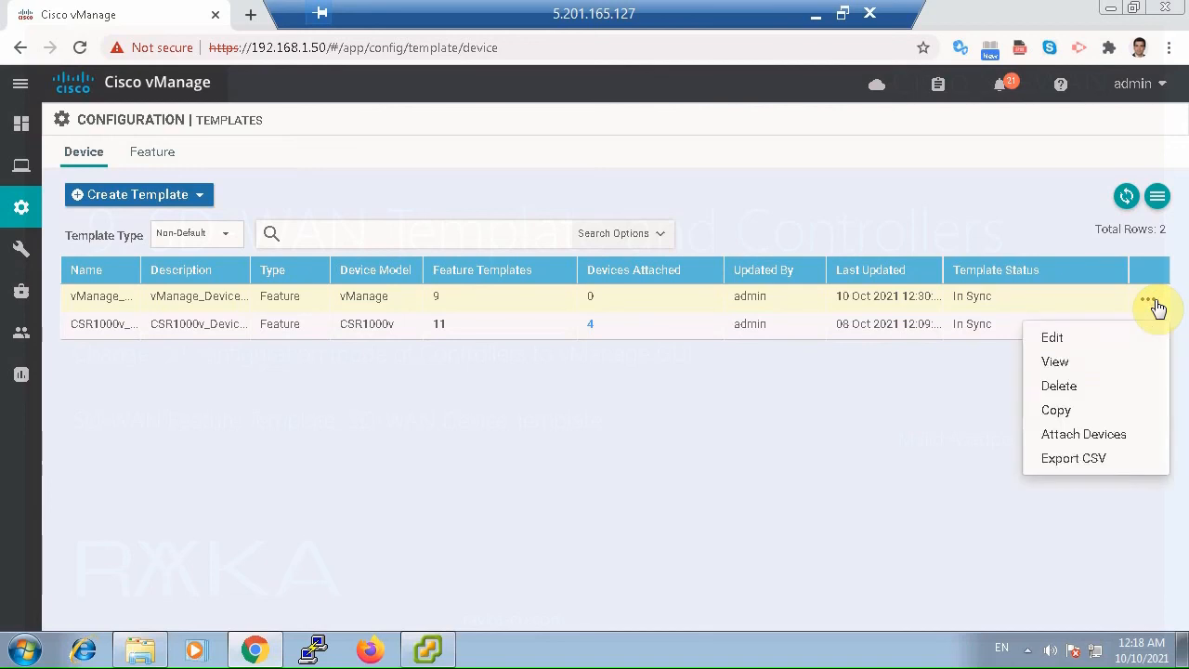
click(1112, 436)
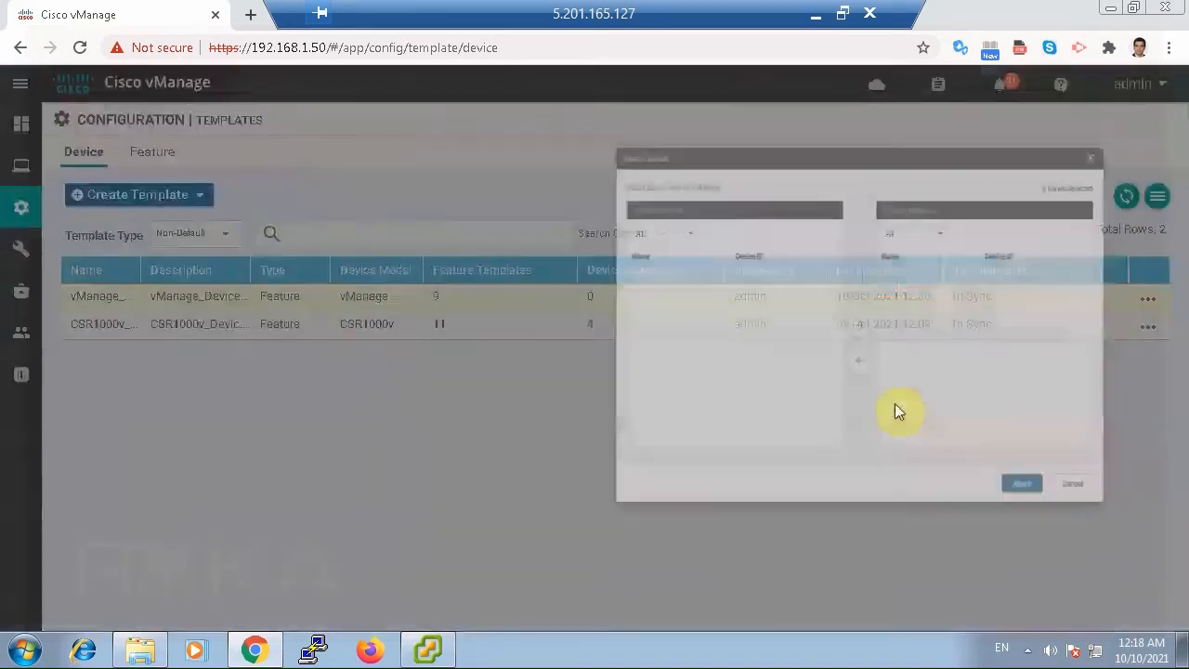
click(279, 286)
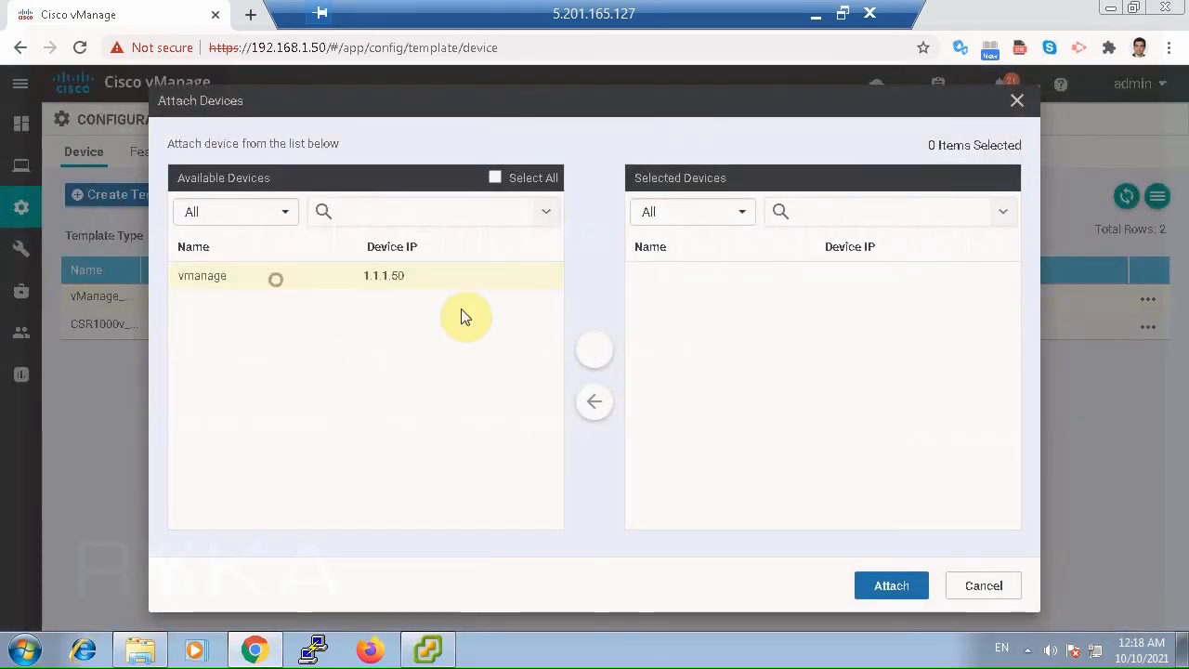
click(594, 350)
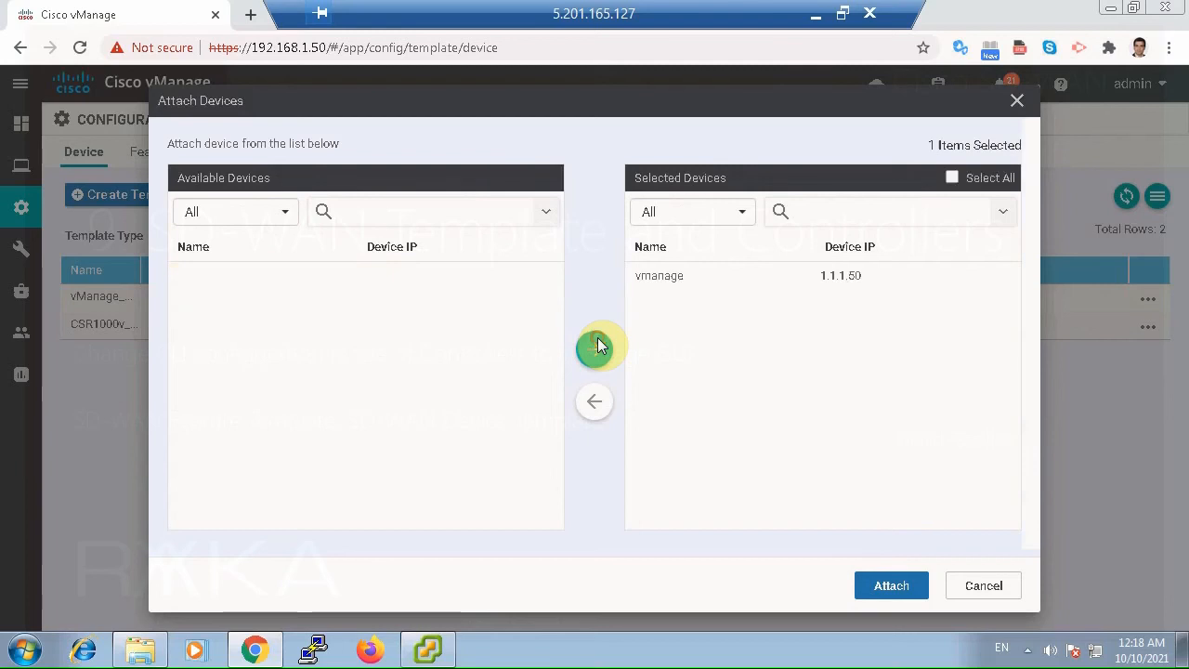
click(864, 578)
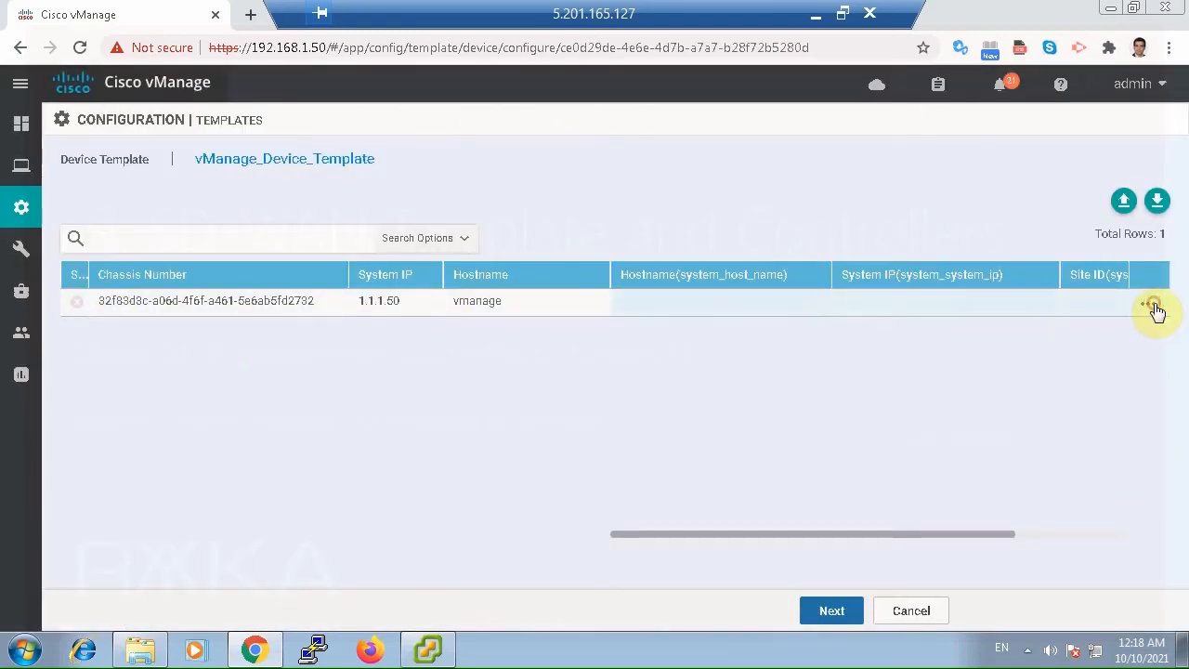
Set the attached device's template variables to hostname vmanage, system IP 1.1.1.50 and site ID 100, and update them.
click(1152, 304)
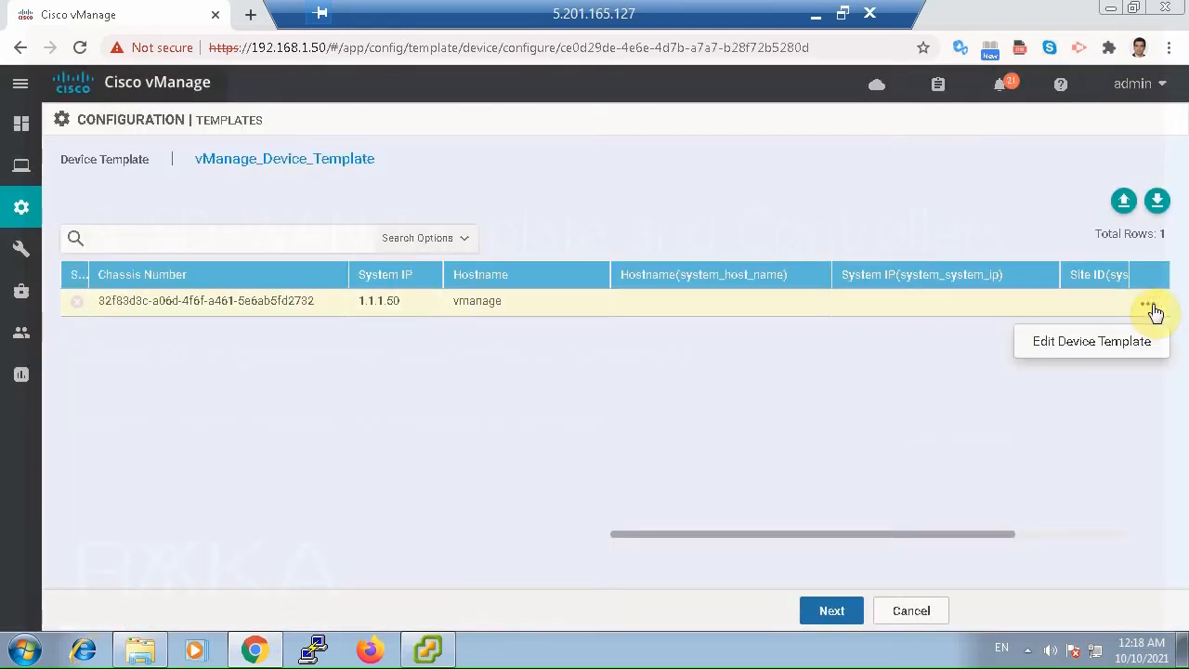
click(1091, 342)
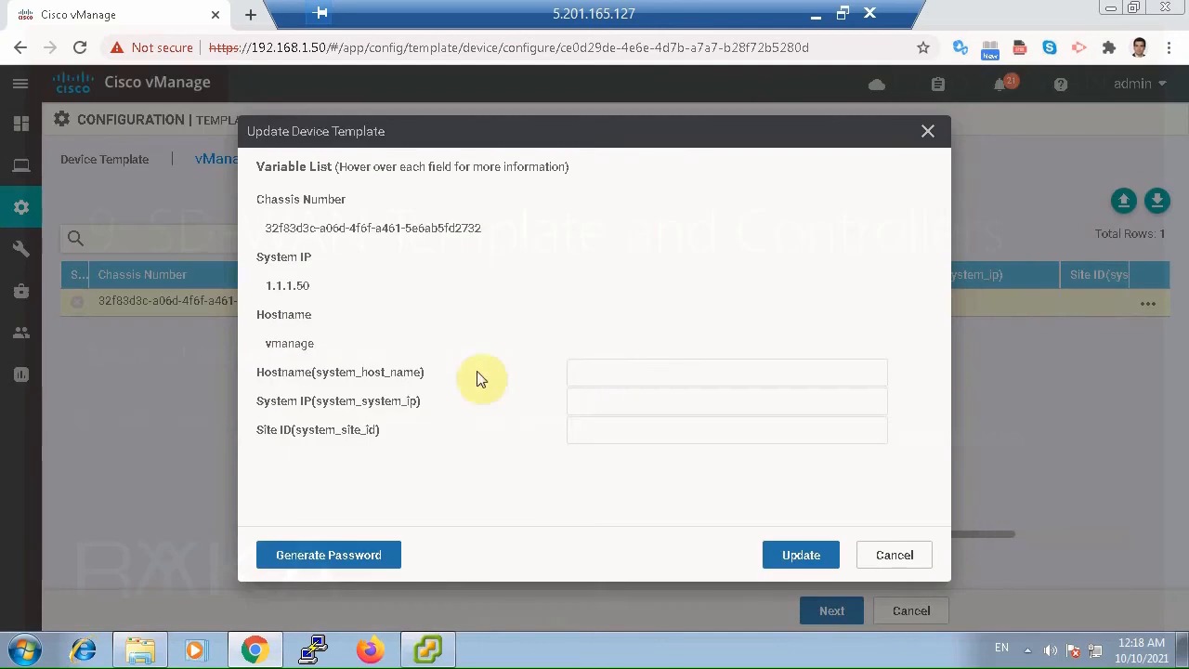
click(603, 375)
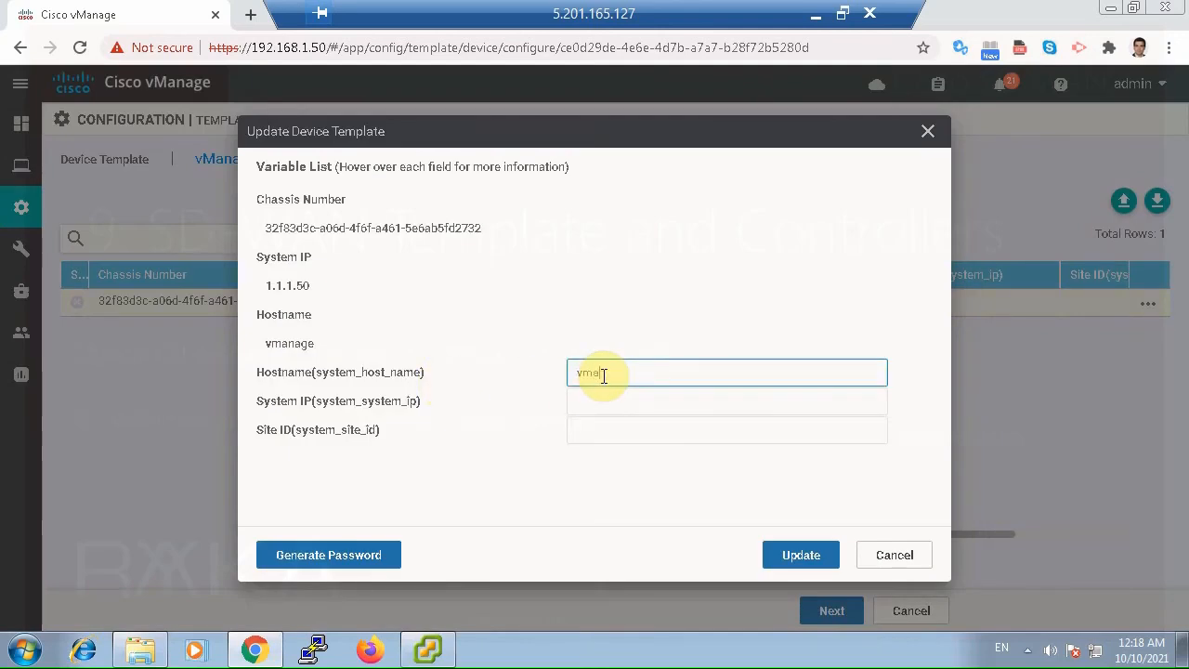
text(vmanage)
click(610, 398)
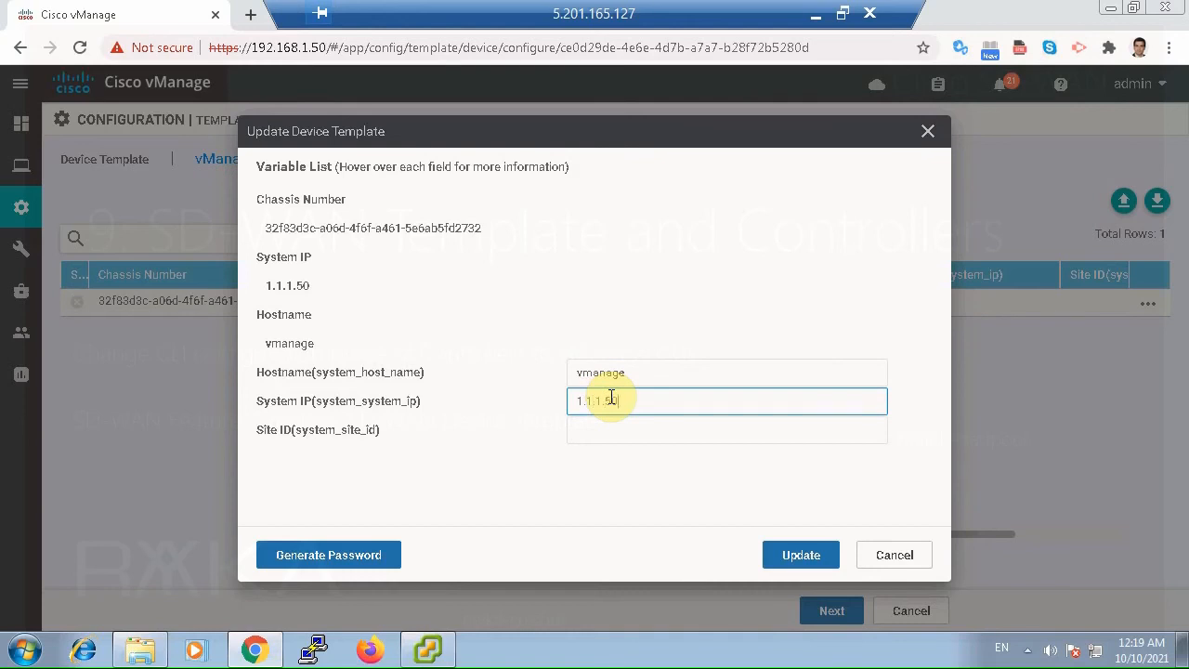
click(614, 426)
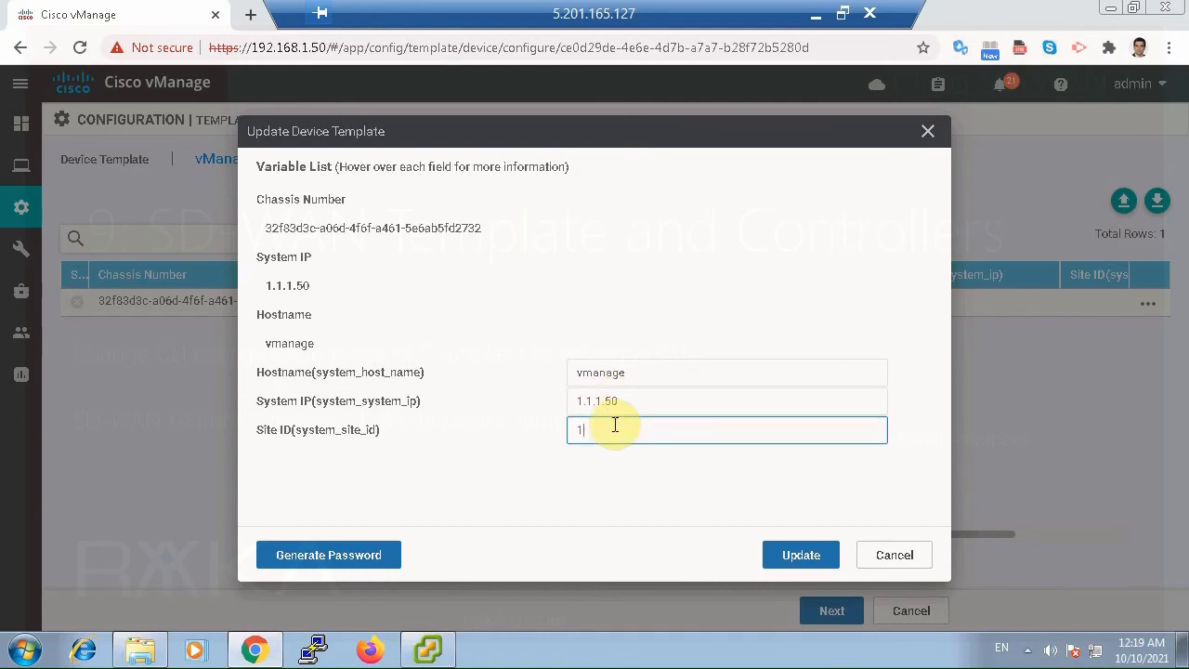
text(100)
click(804, 550)
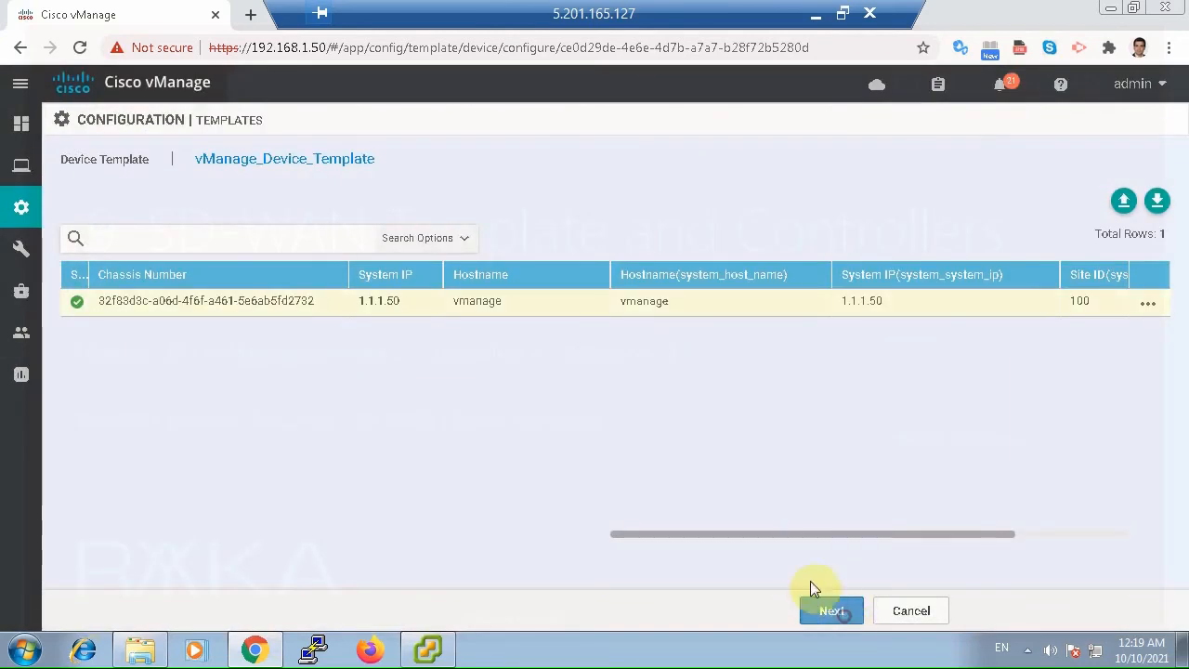
Proceed to the configuration preview, display the vmanage device's generated configuration and dismiss the notification.
click(822, 604)
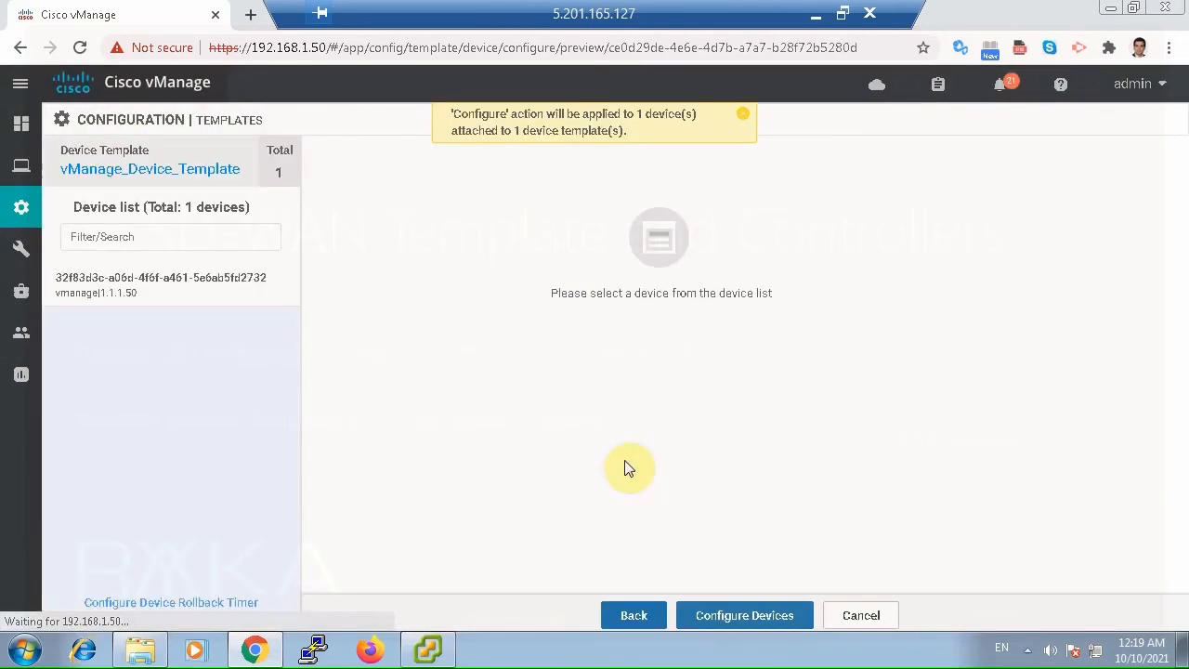
click(186, 289)
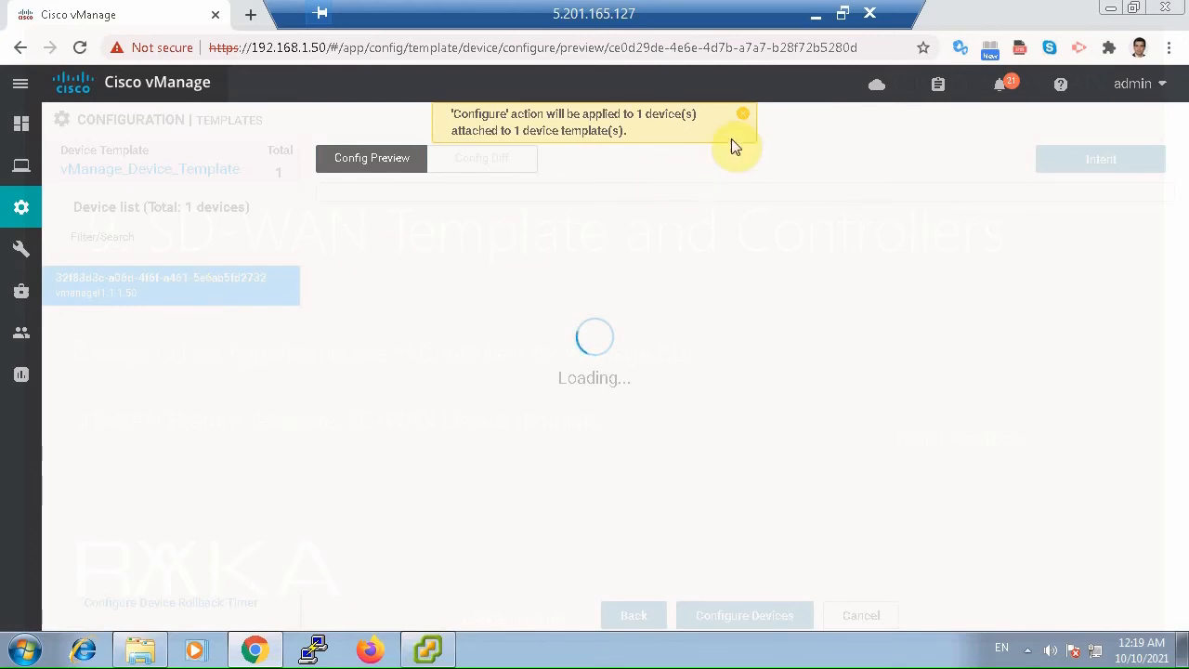
click(746, 115)
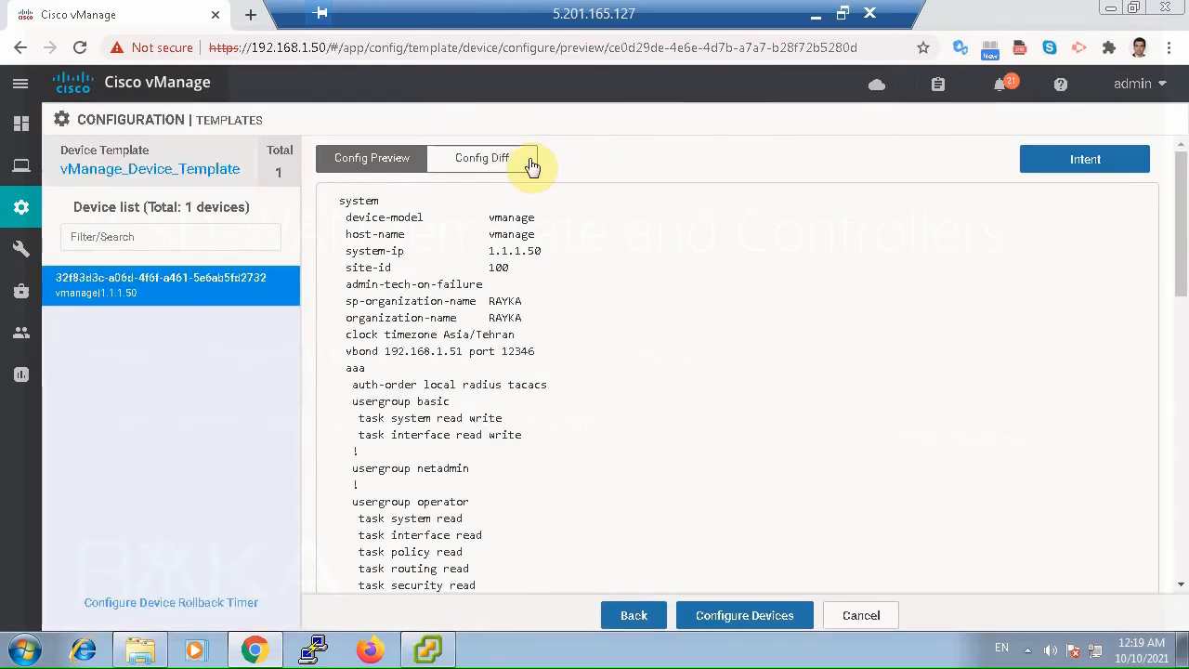
Compare the vmanage device's local configuration with the new one in the configuration diff, from the system section through VPN 512.
click(500, 160)
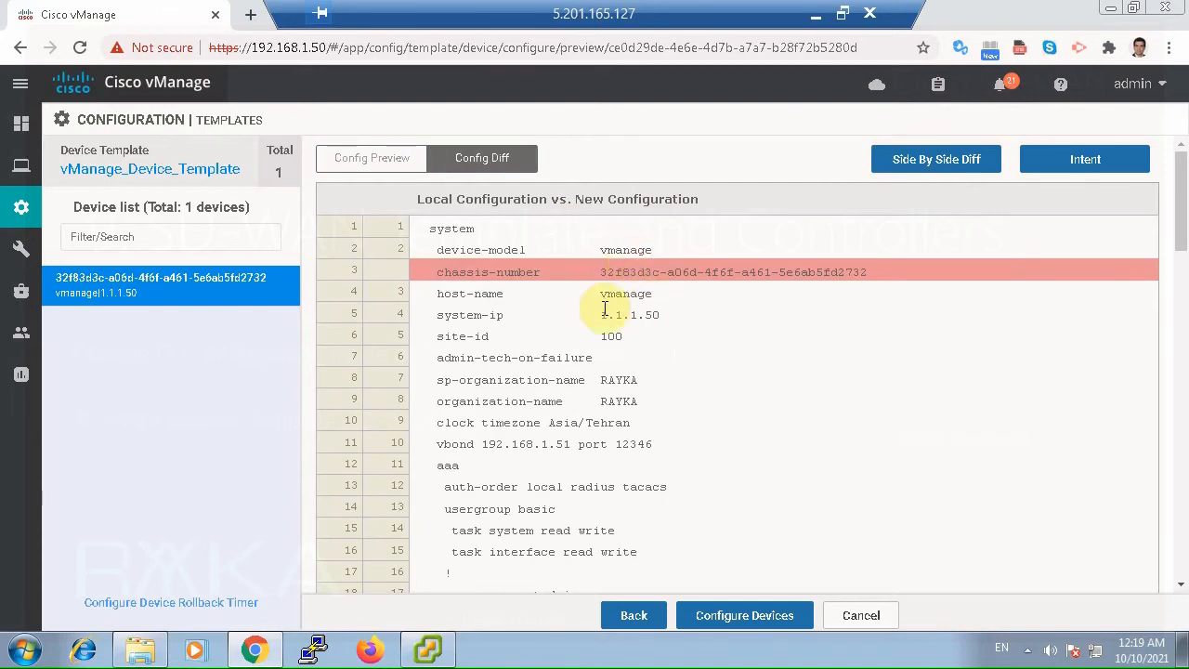
scroll(550, 314, down, 4)
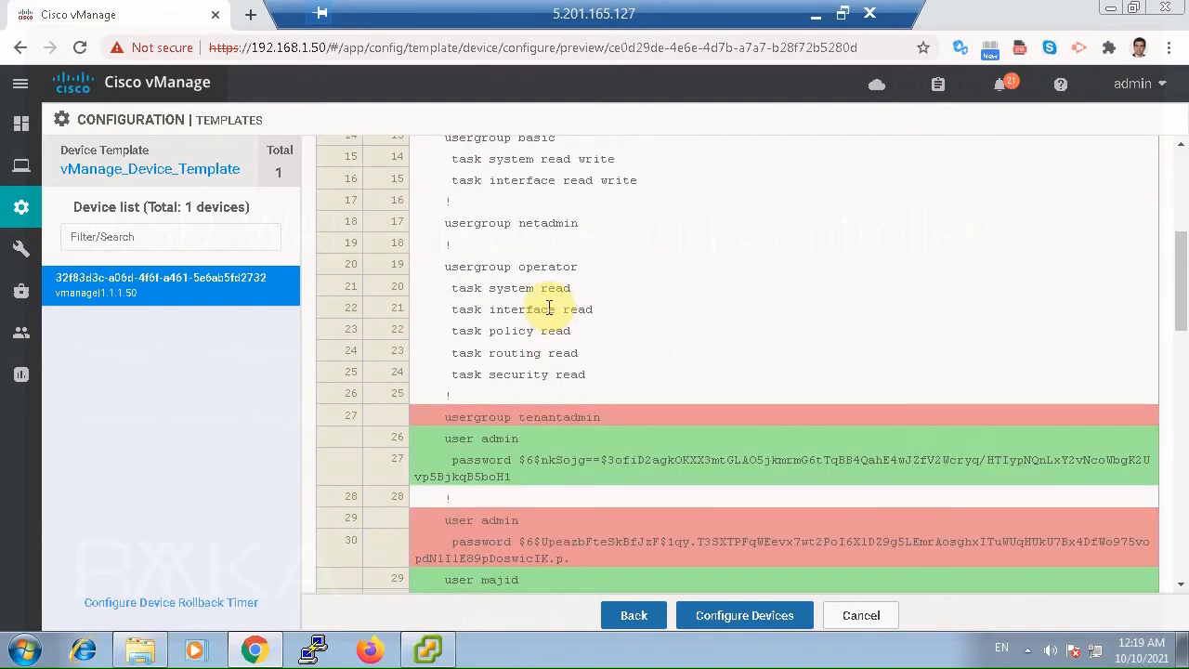
scroll(556, 314, up, 5)
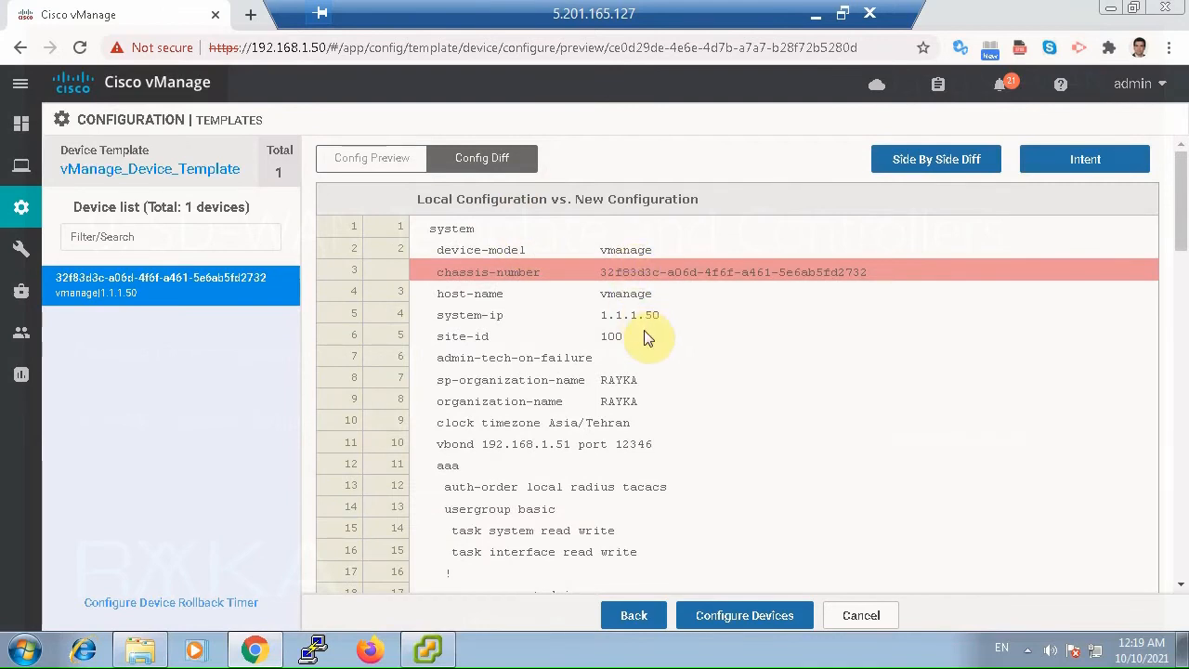
scroll(648, 337, down, 2)
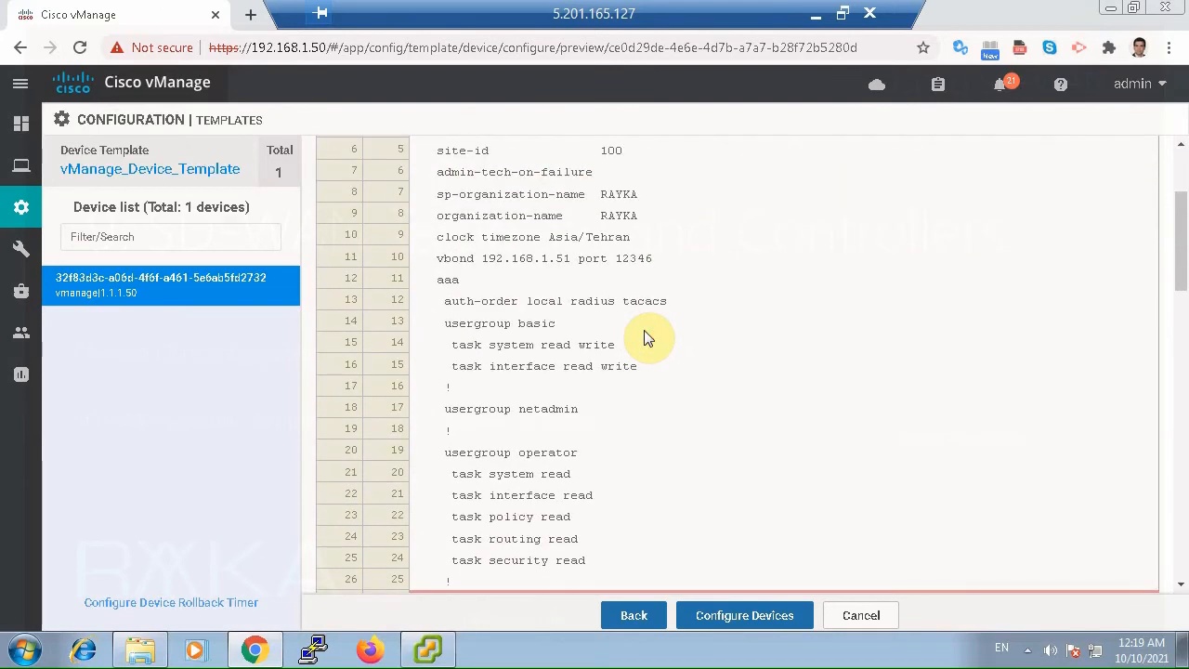
scroll(648, 337, down, 1)
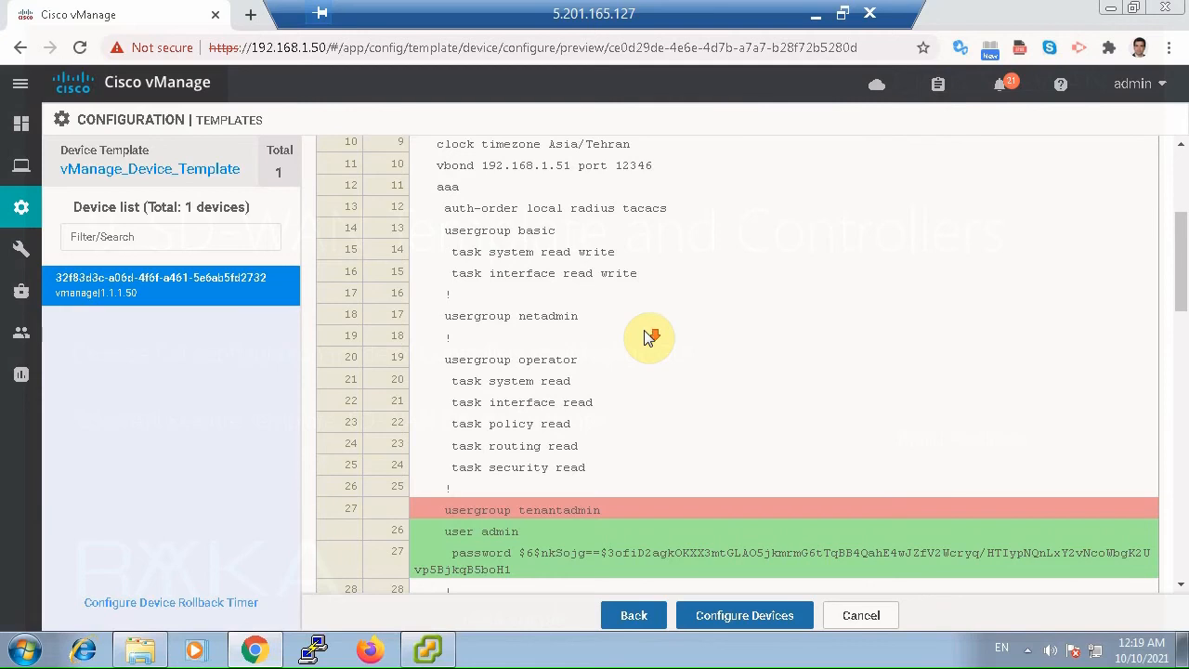
scroll(650, 338, down, 1)
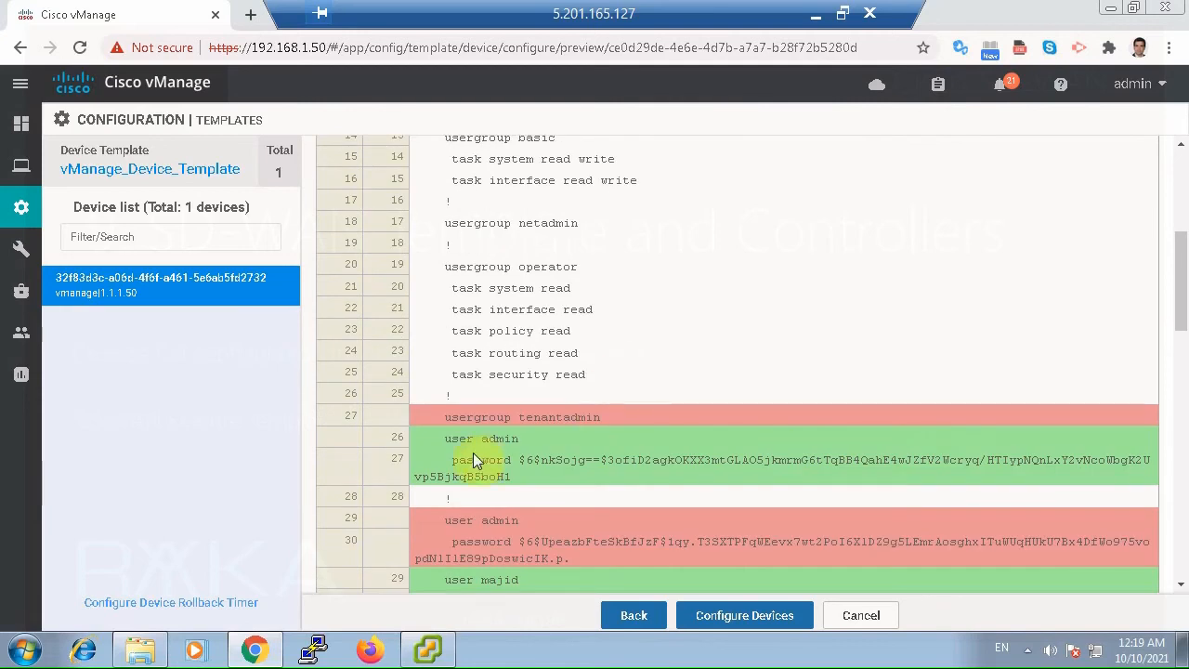
scroll(507, 514, down, 1)
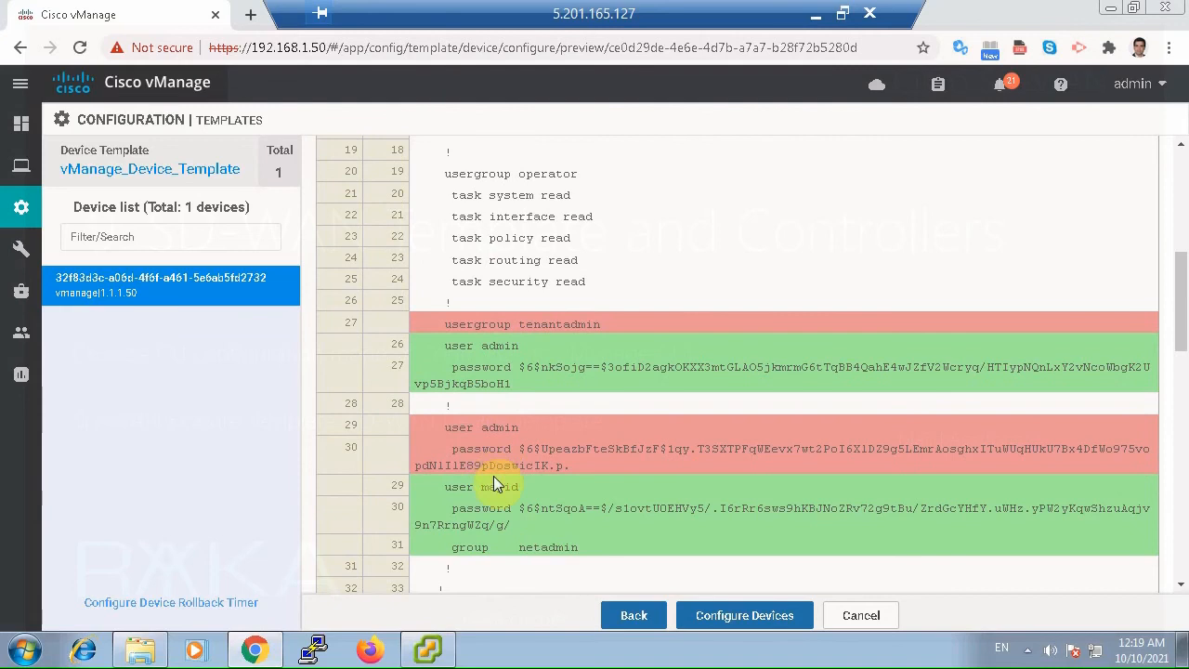
scroll(497, 522, down, 4)
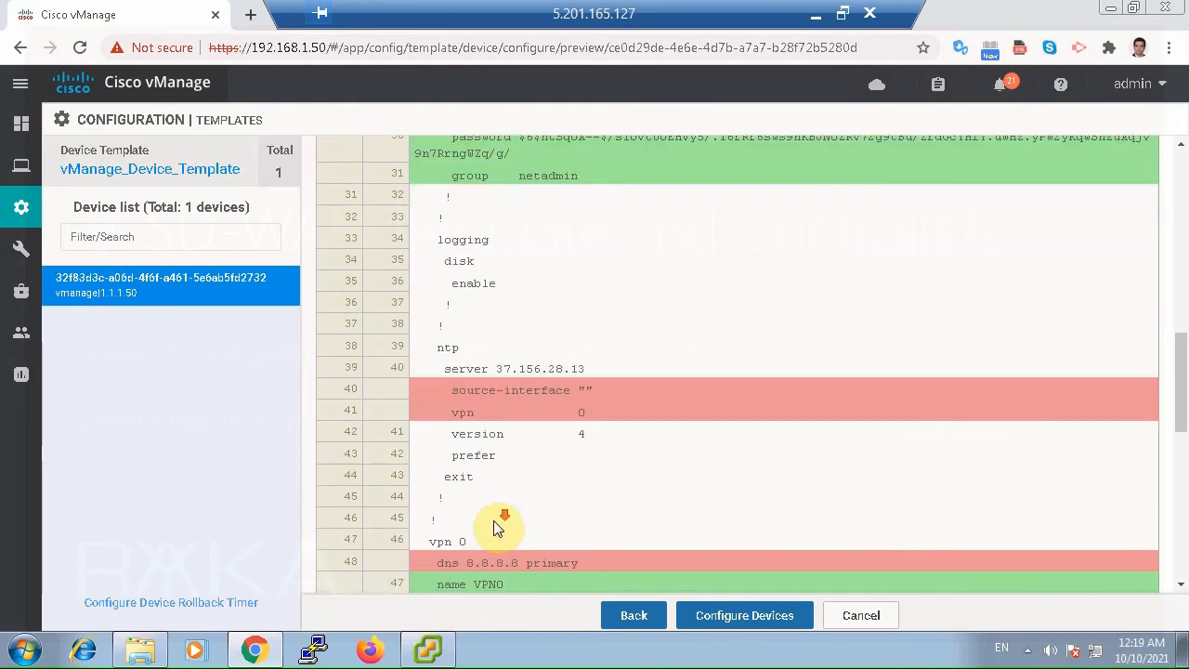
scroll(495, 525, down, 2)
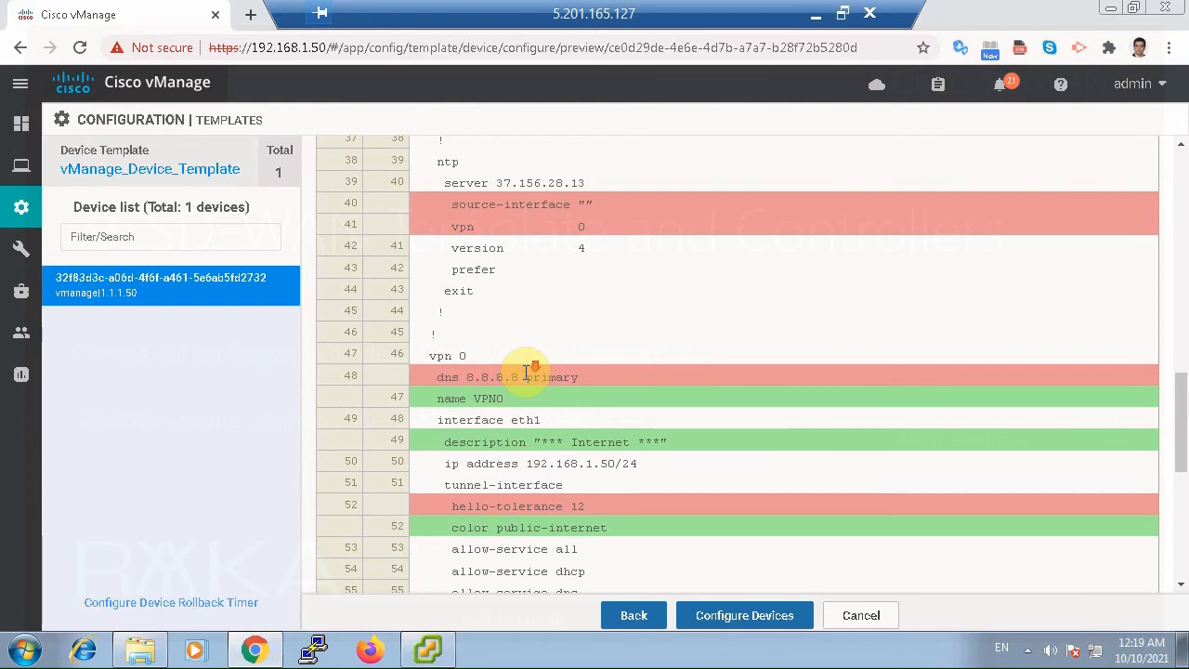
scroll(526, 372, down, 5)
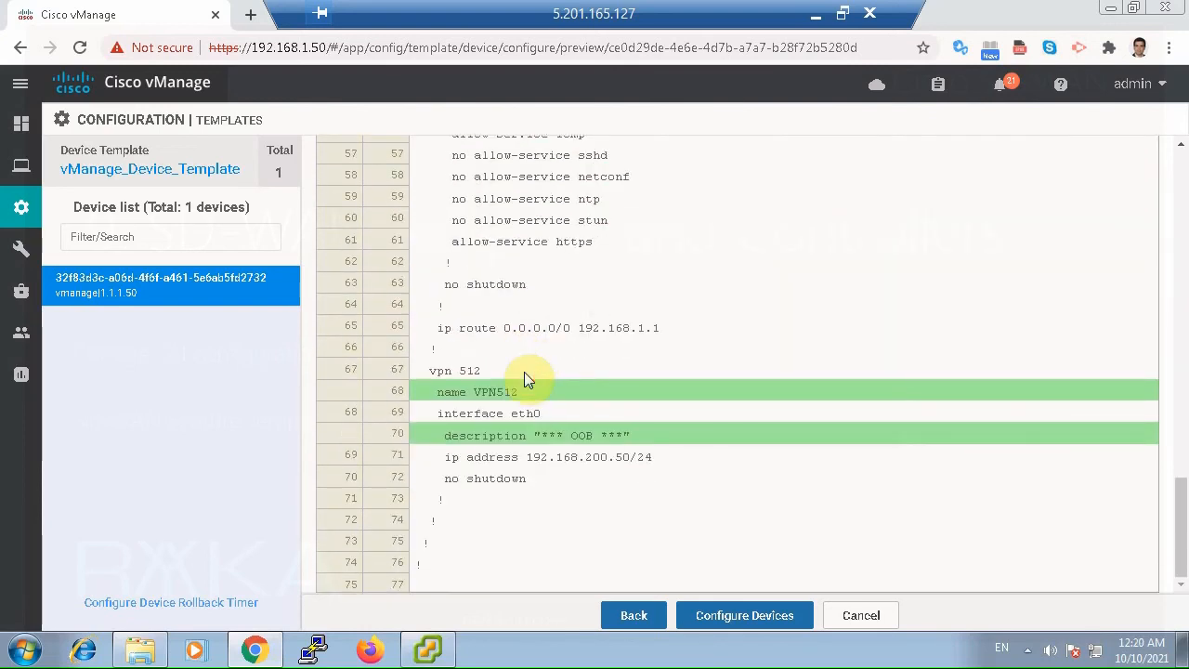
Push the template configuration to the vmanage device and open the main dashboard in a separate browser tab while the task runs.
click(736, 618)
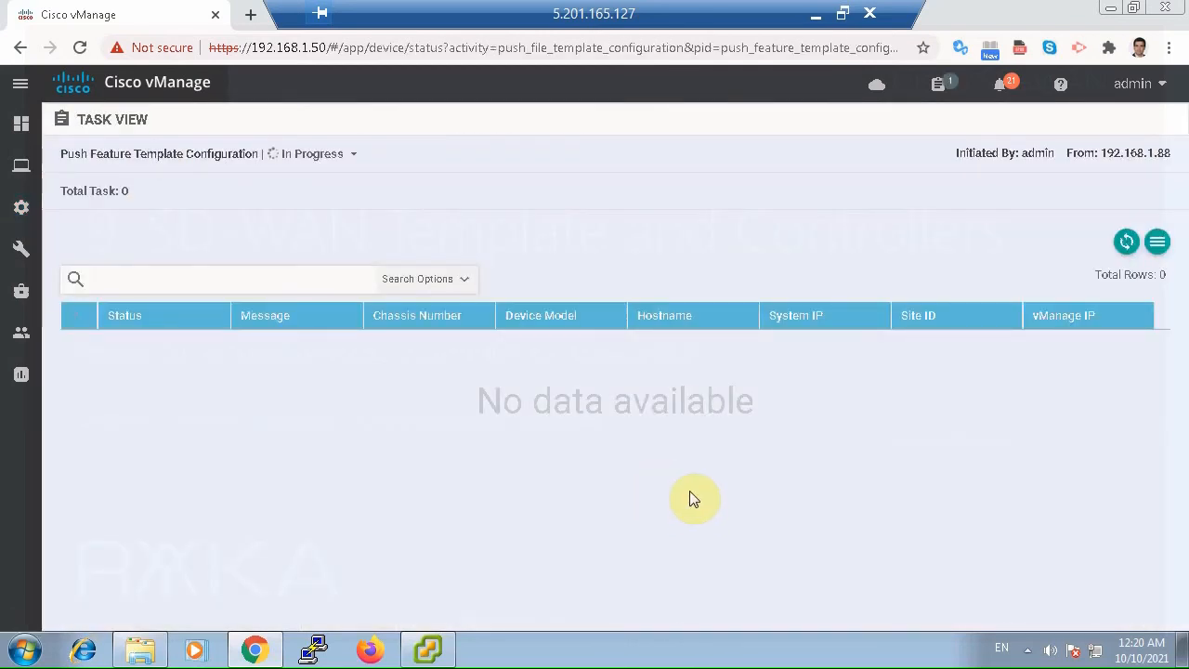
mouse_move(21, 124)
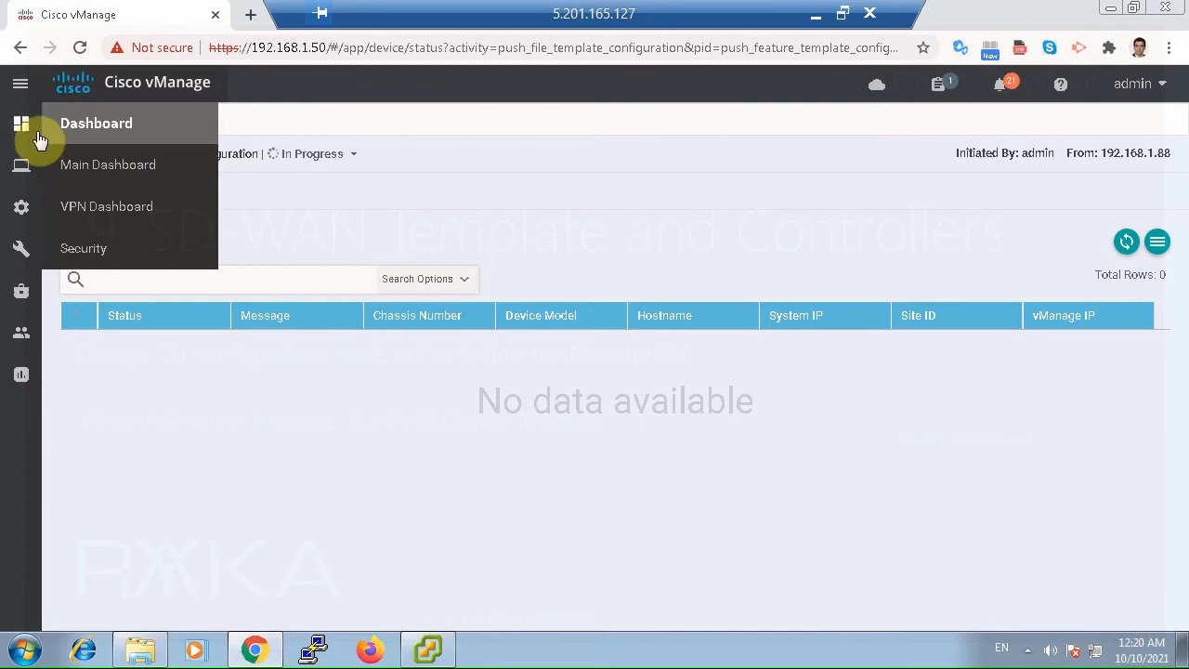
right_click(119, 162)
click(139, 172)
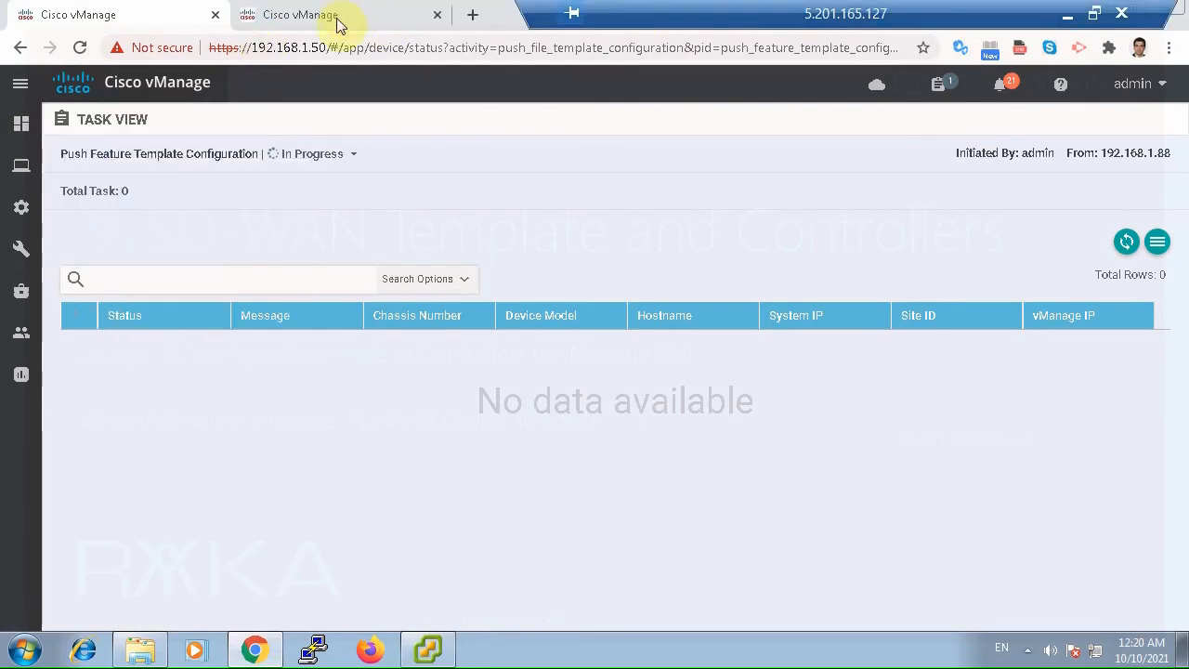
click(1125, 242)
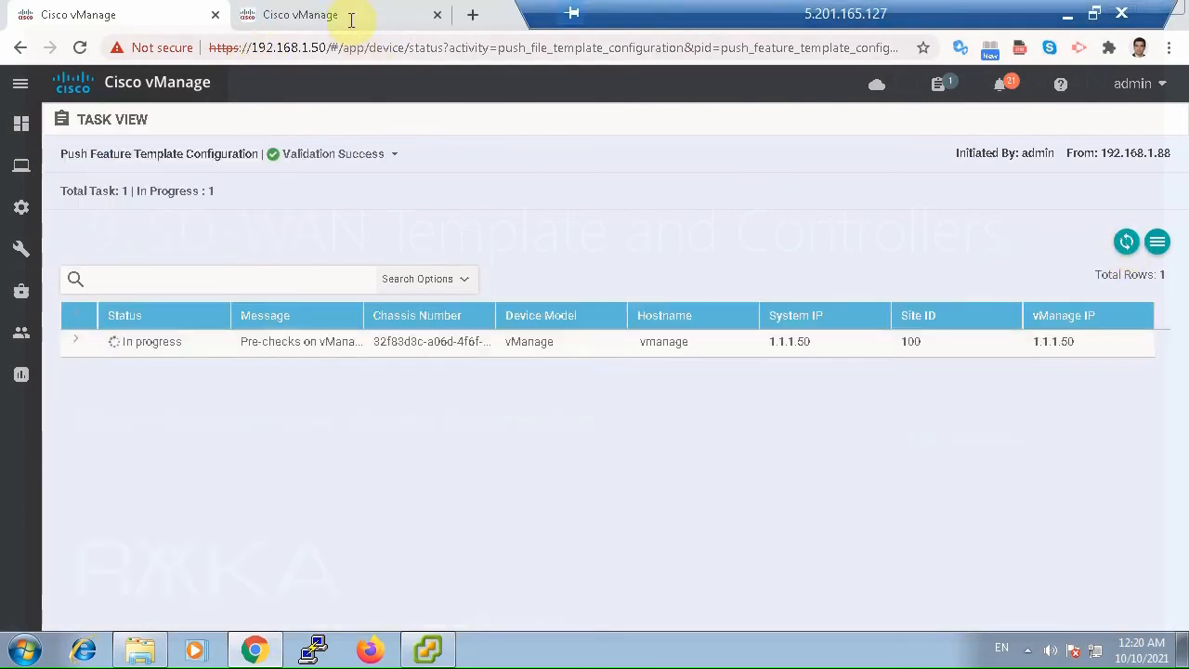
Check the controller status on the main dashboard, dismiss the default-credentials warning and reload the dashboard.
click(346, 27)
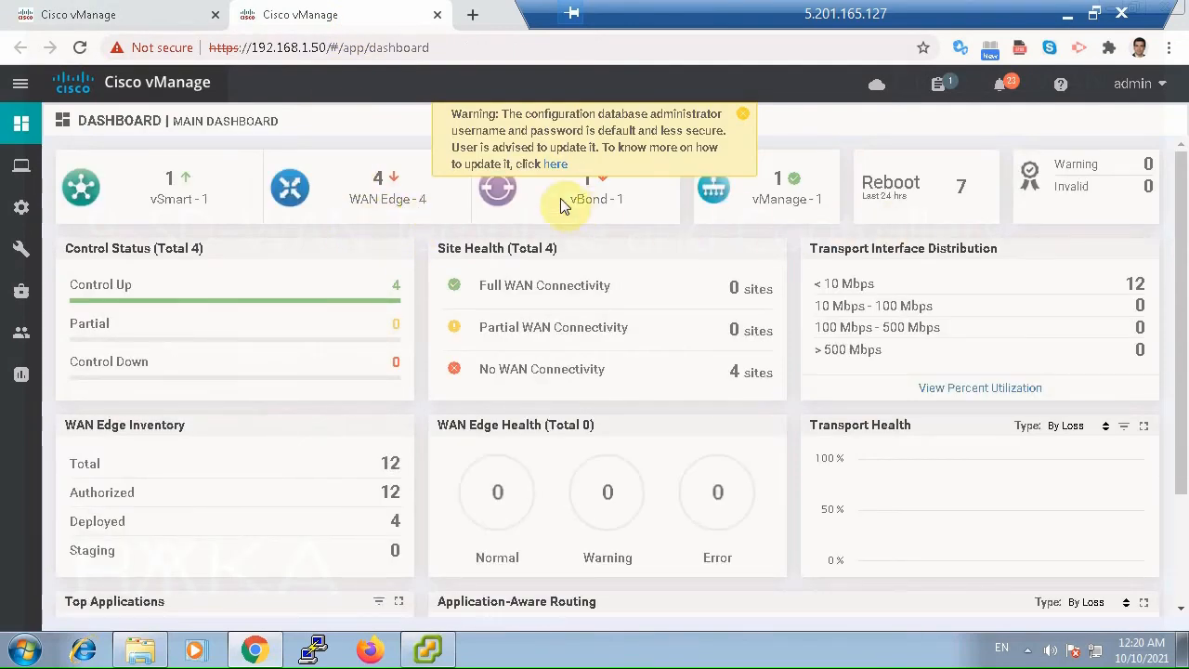
click(741, 117)
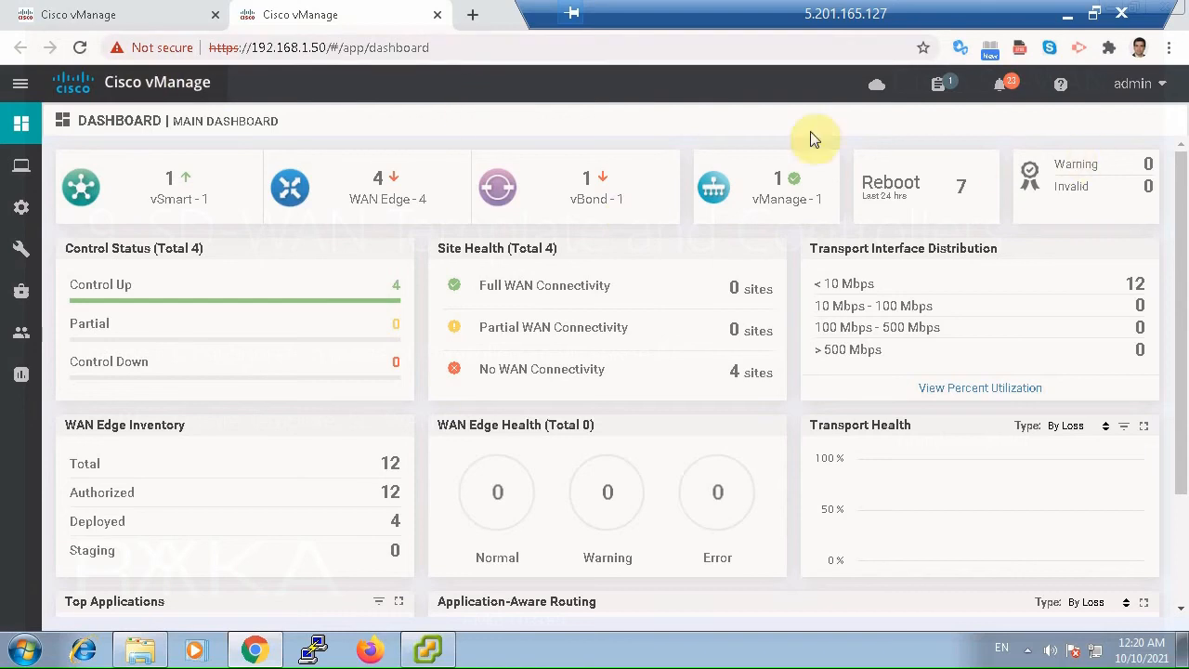
click(80, 48)
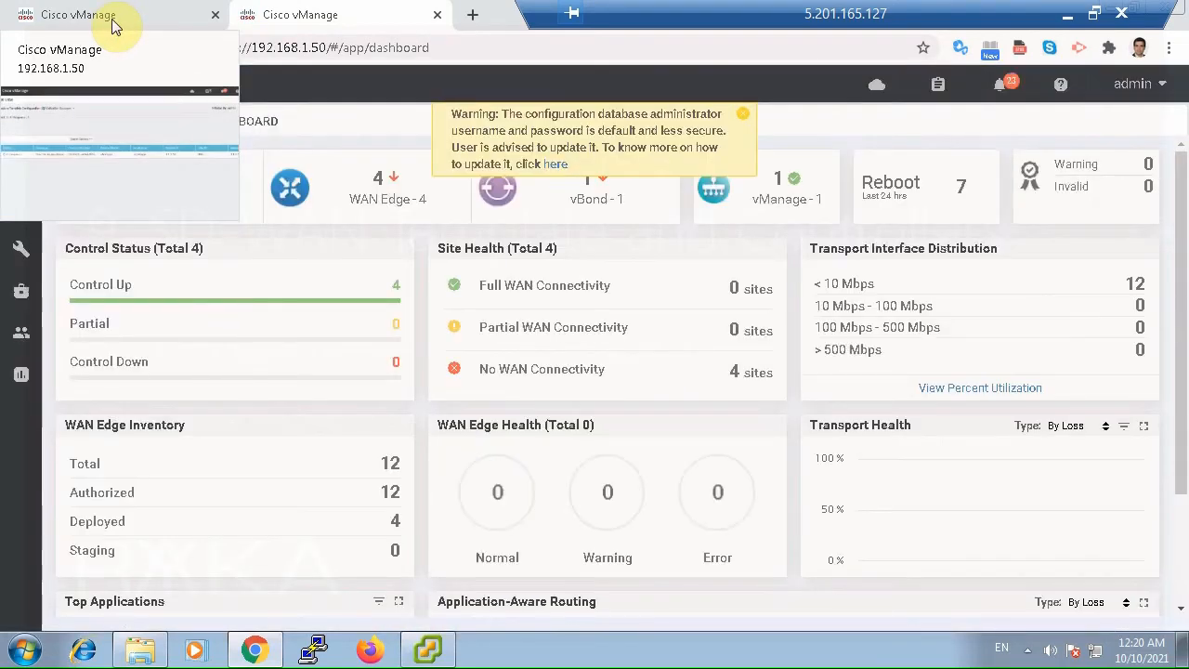
Refresh the push task and expand the vmanage device's log, and recheck the controller status by reloading the main dashboard.
click(112, 20)
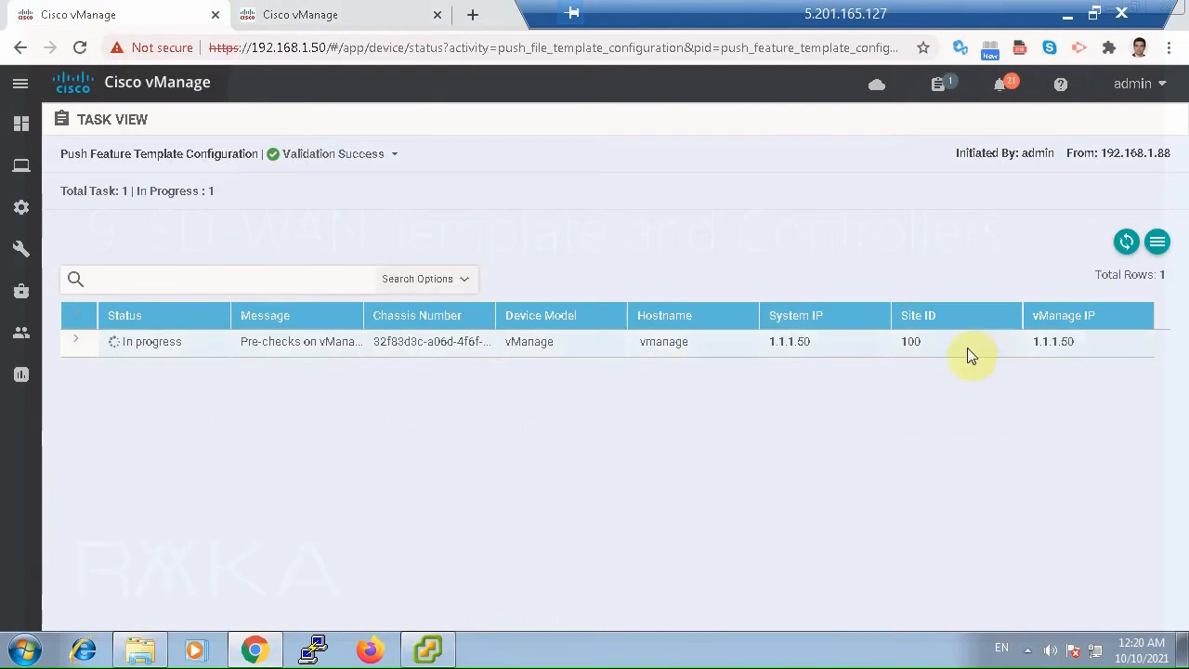
click(1122, 243)
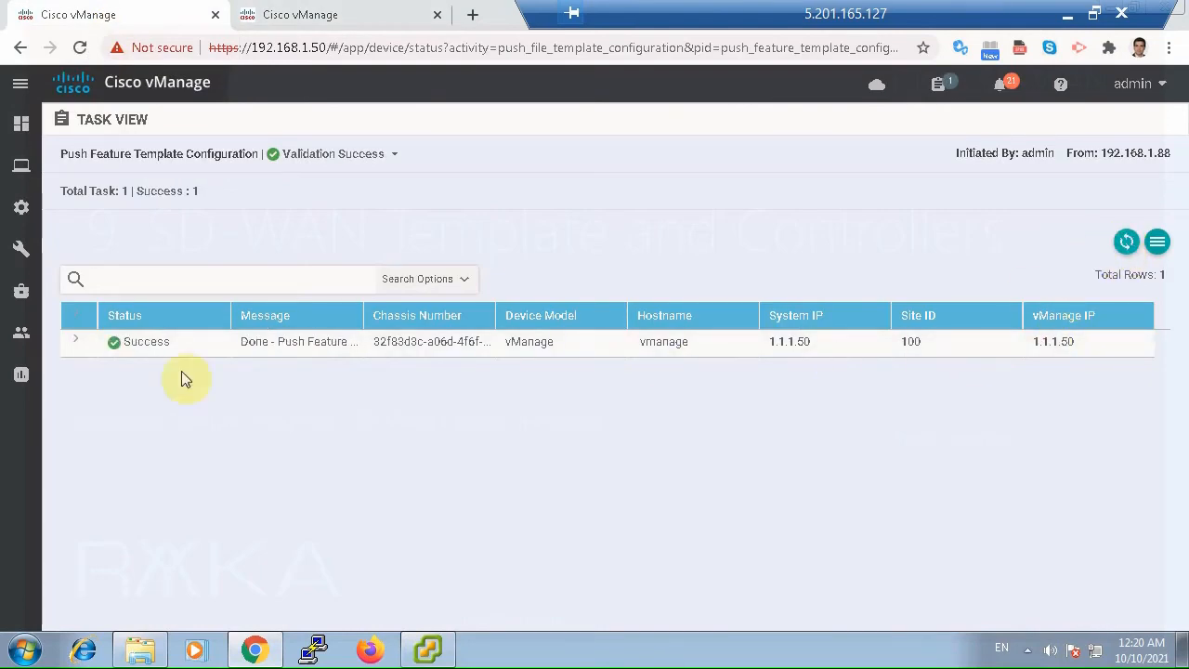
click(75, 346)
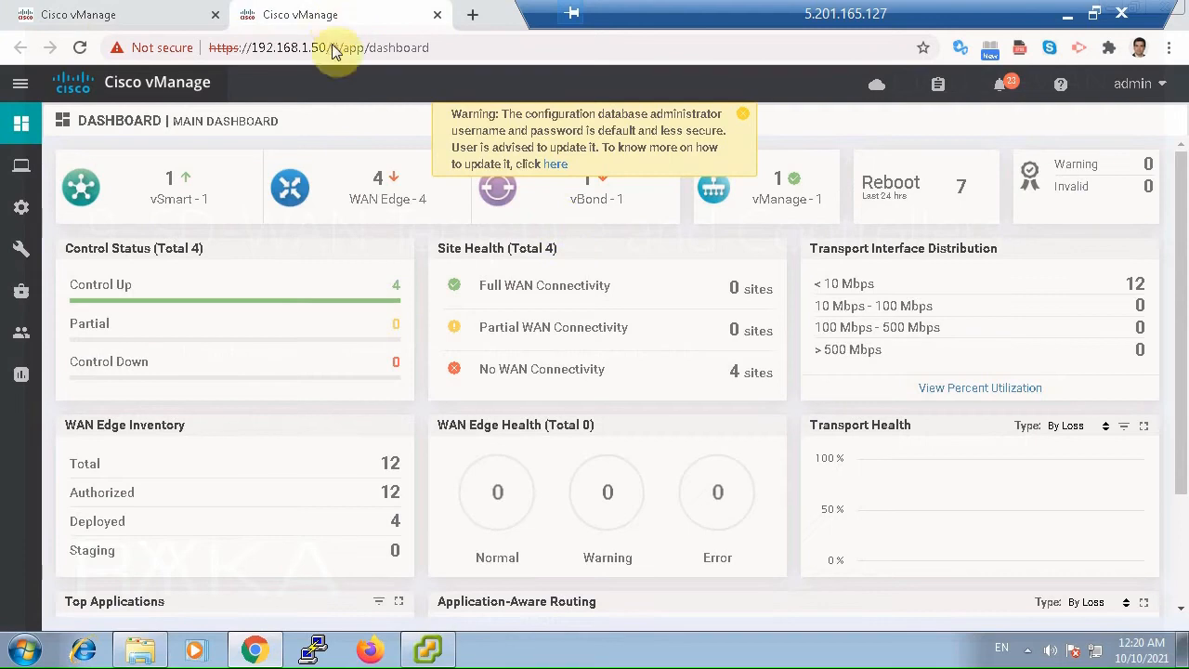
click(743, 116)
click(80, 51)
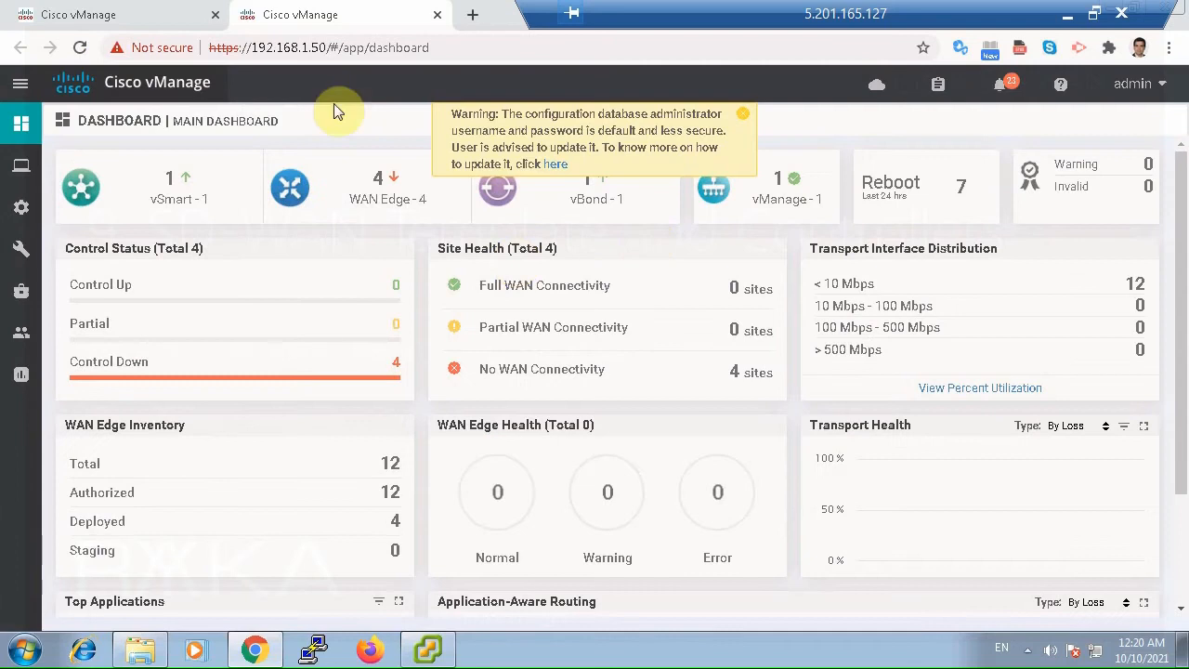
Open the vManage_VPN0 feature template for editing.
click(177, 12)
mouse_move(24, 216)
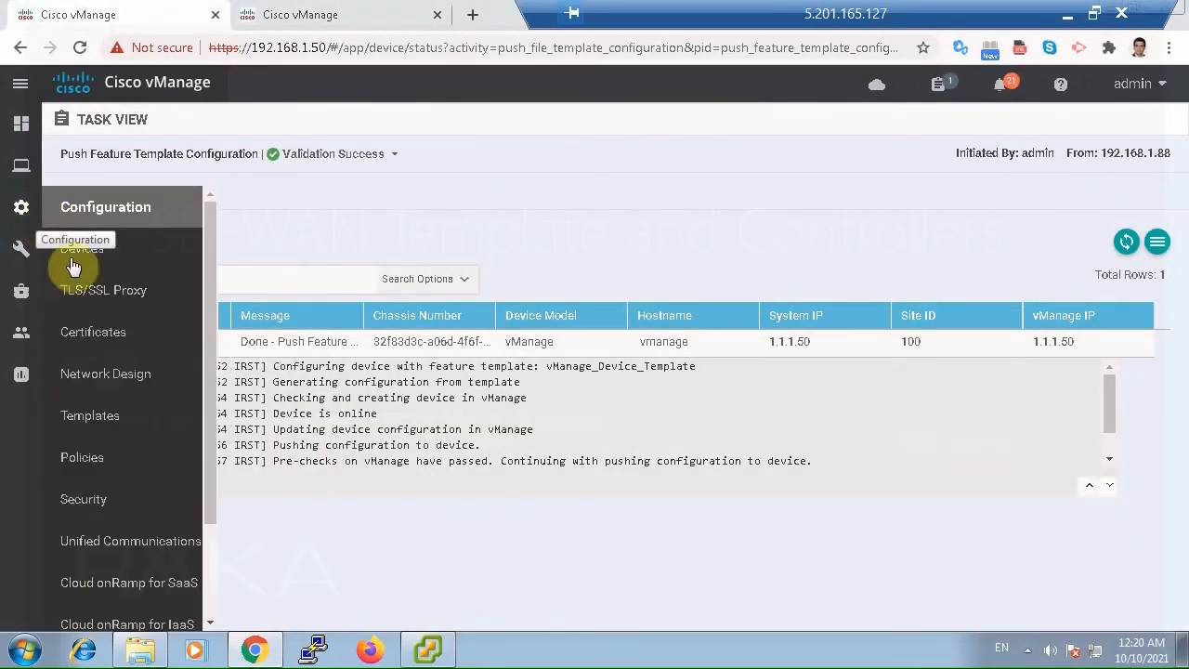
click(127, 415)
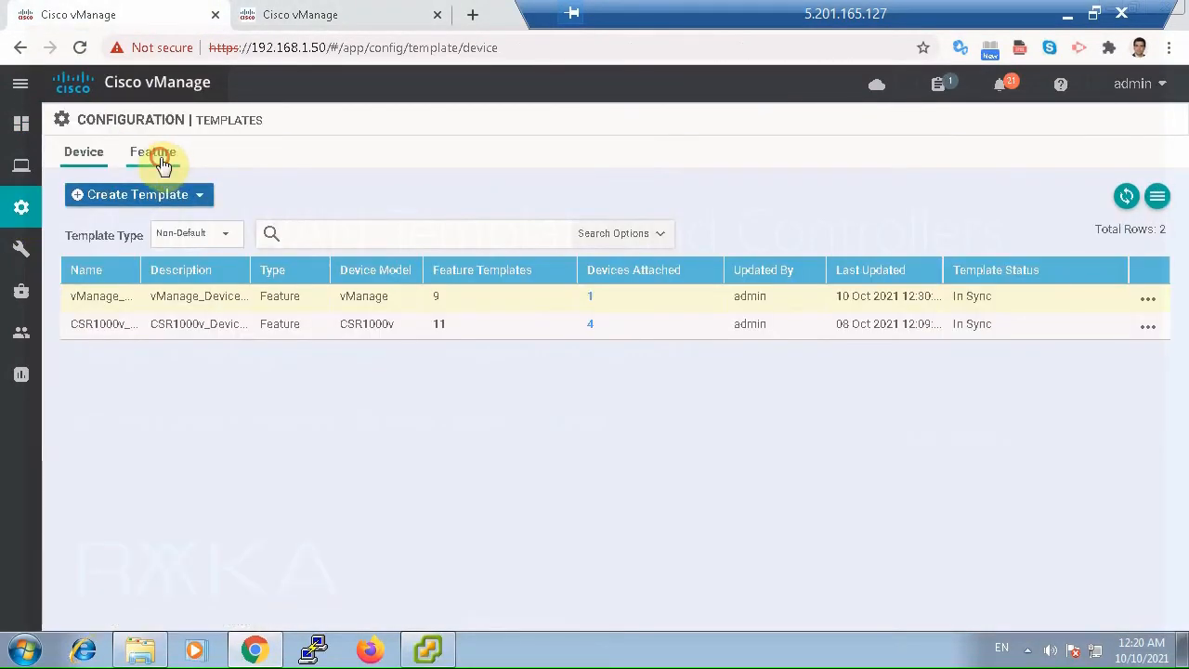
click(152, 153)
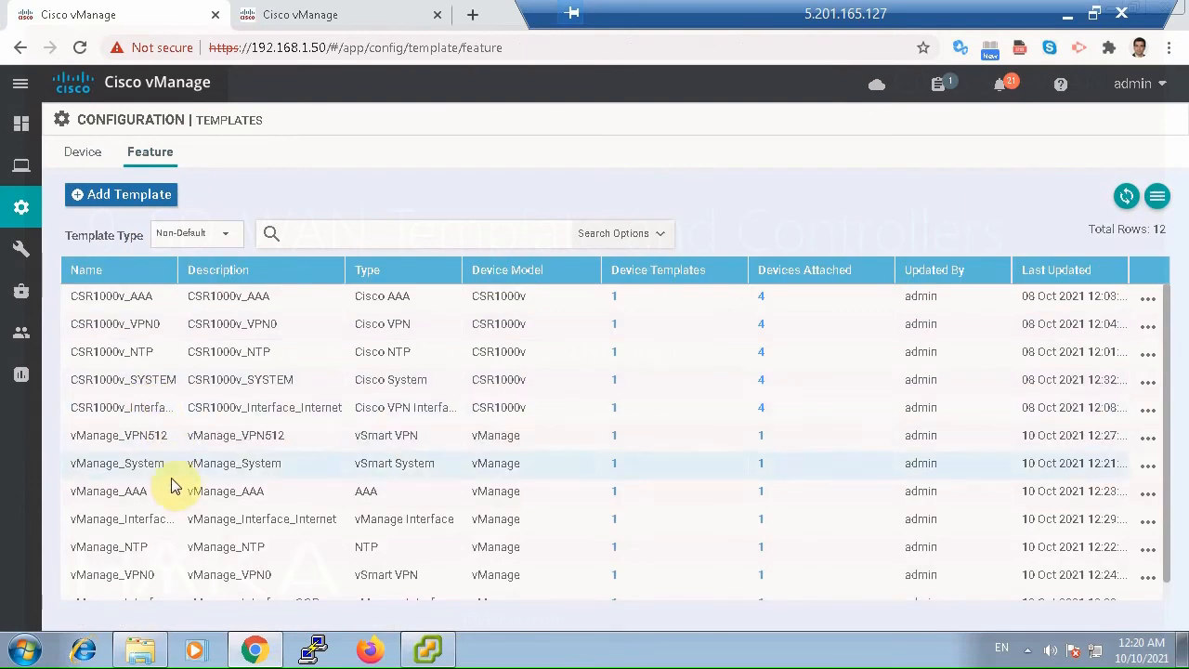
click(142, 576)
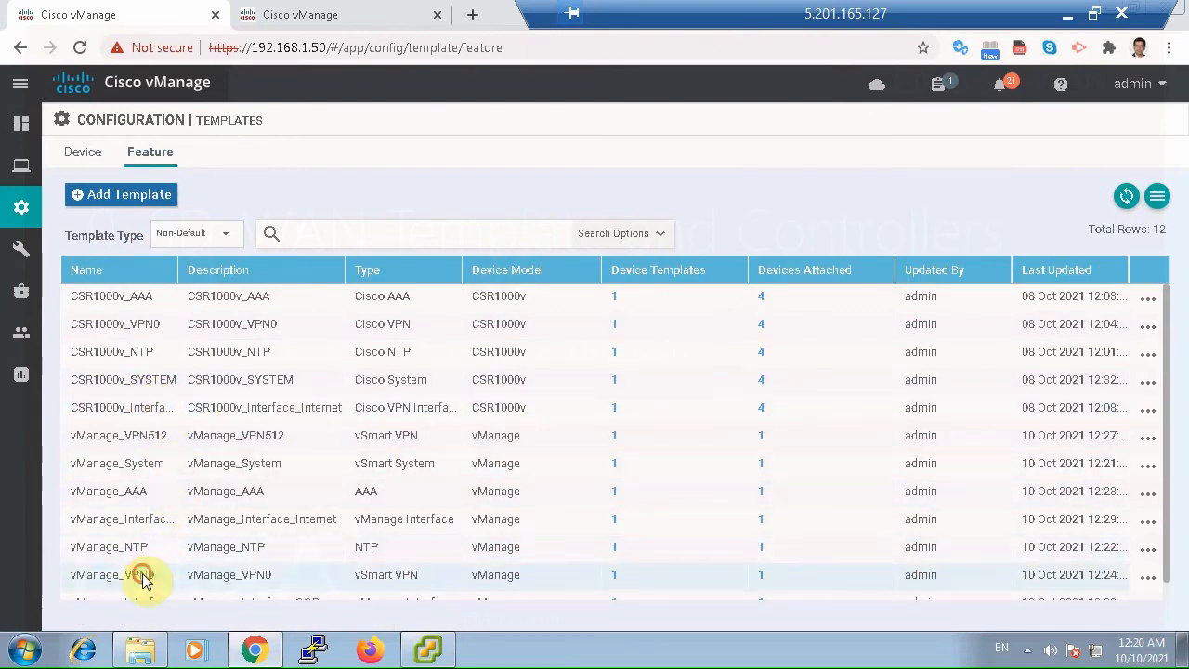
click(1154, 577)
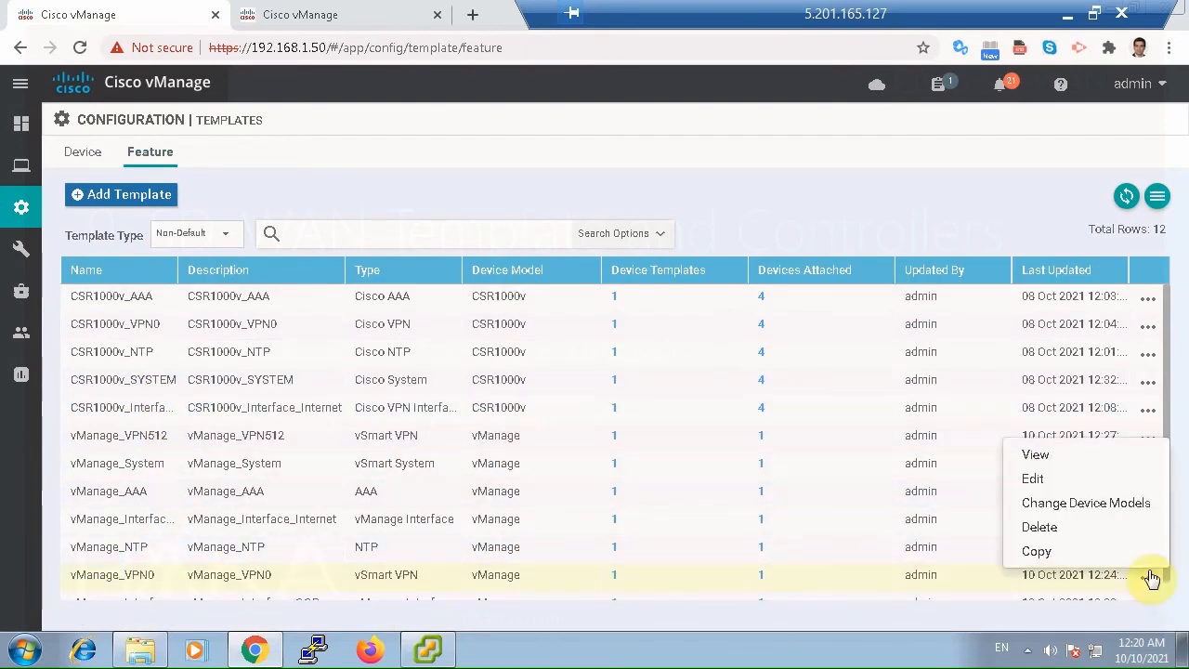
click(1045, 478)
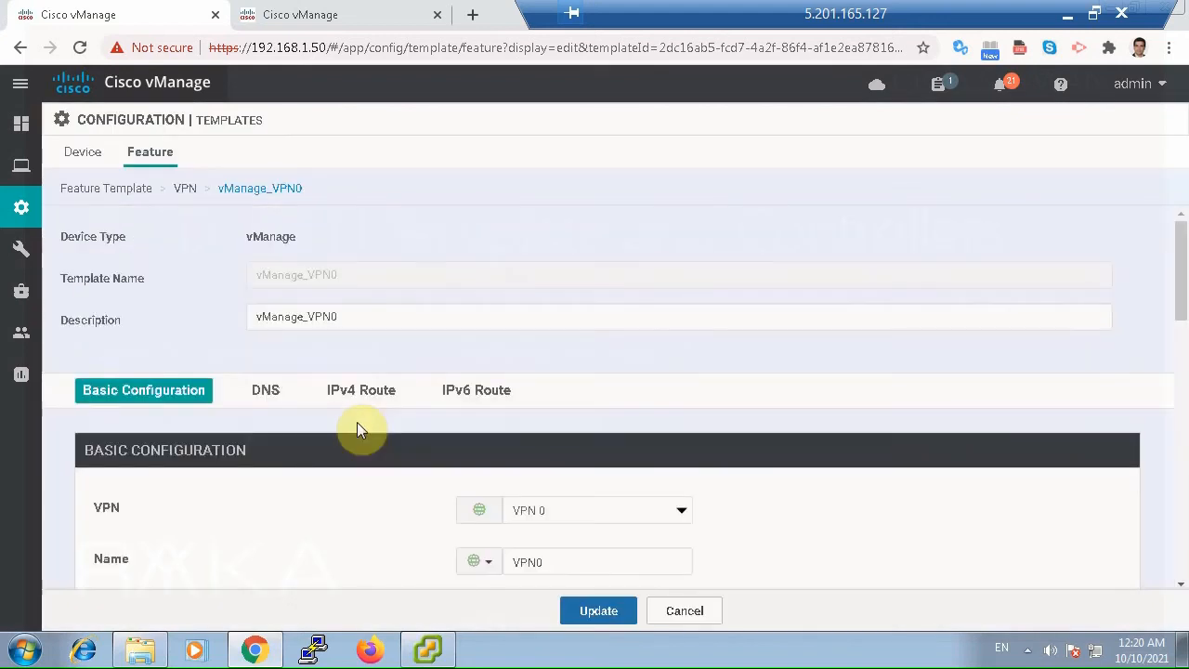
Set the template's primary DNS address to the global value 8.8.8.8 and update the template.
click(266, 390)
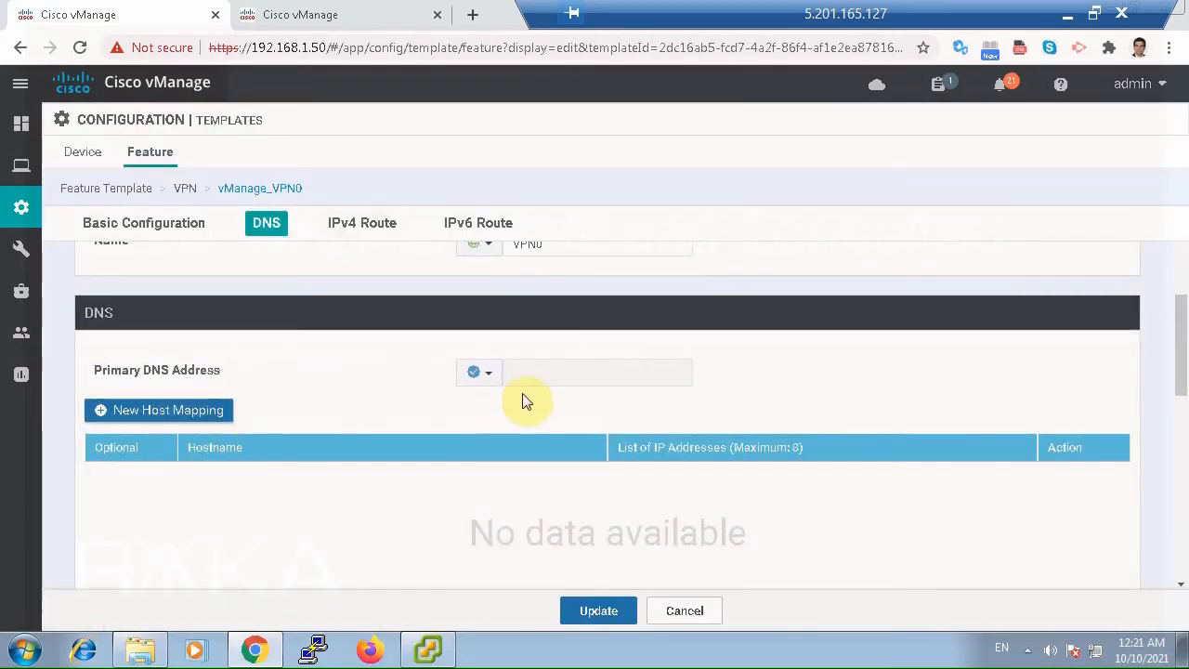
click(491, 372)
click(473, 400)
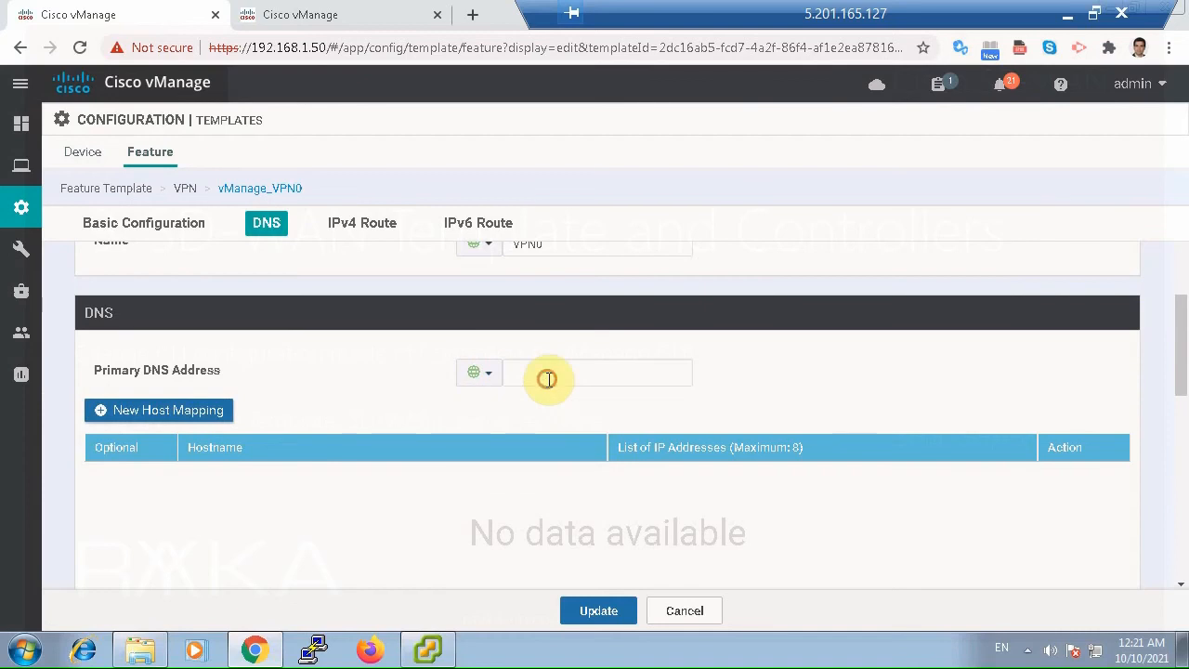
click(548, 377)
text(8.8.8.8)
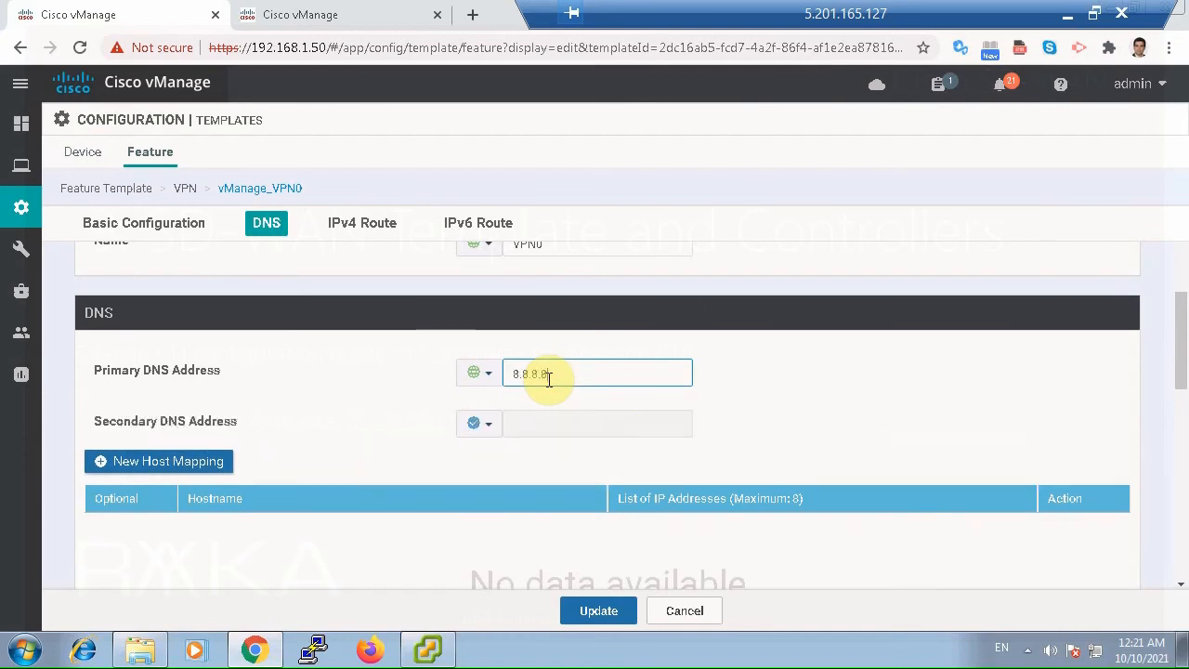
click(599, 611)
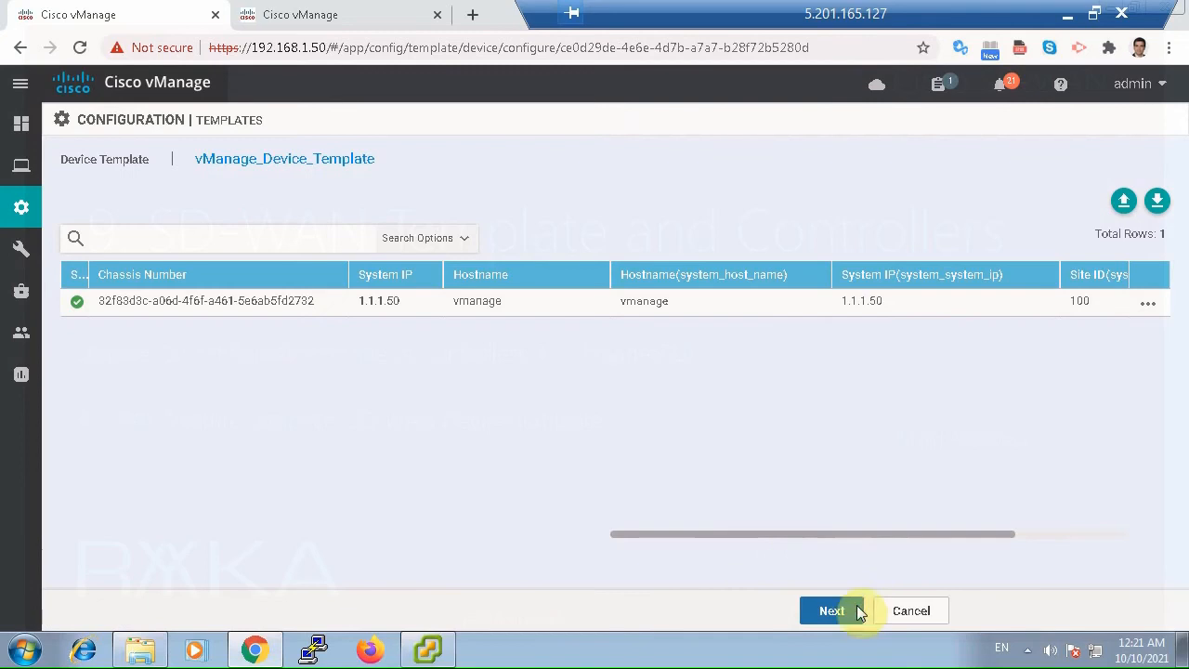
Proceed to the configuration preview and examine the VPN 0 section of the vmanage device's configuration diff.
click(852, 613)
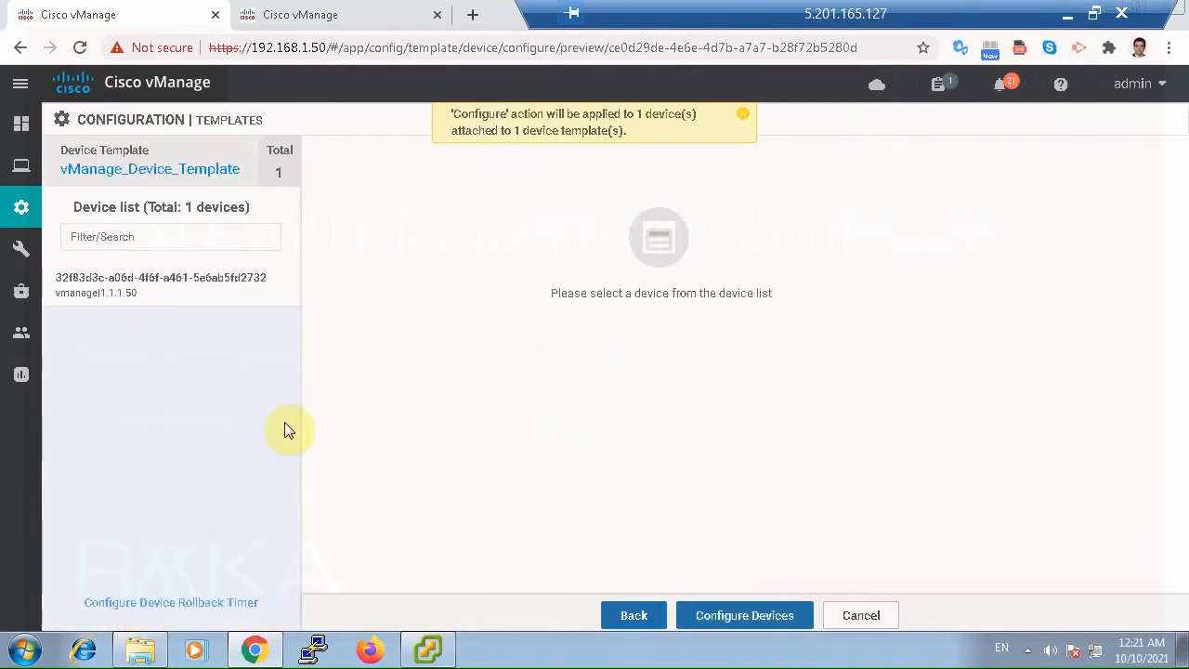
click(226, 297)
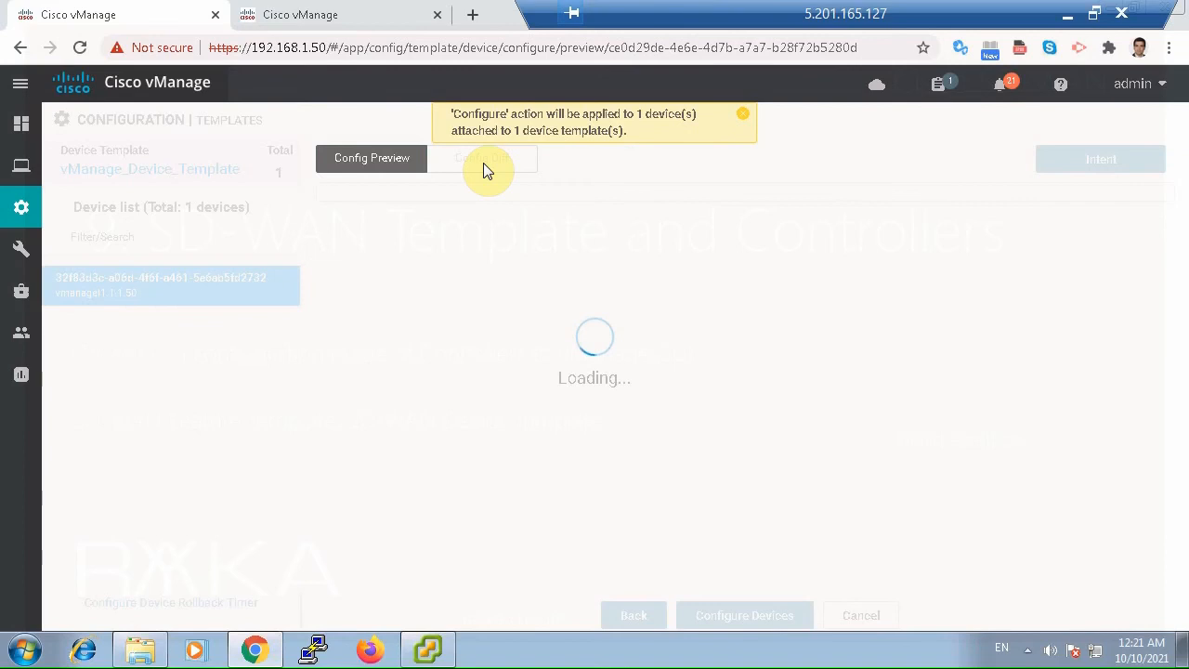
click(485, 169)
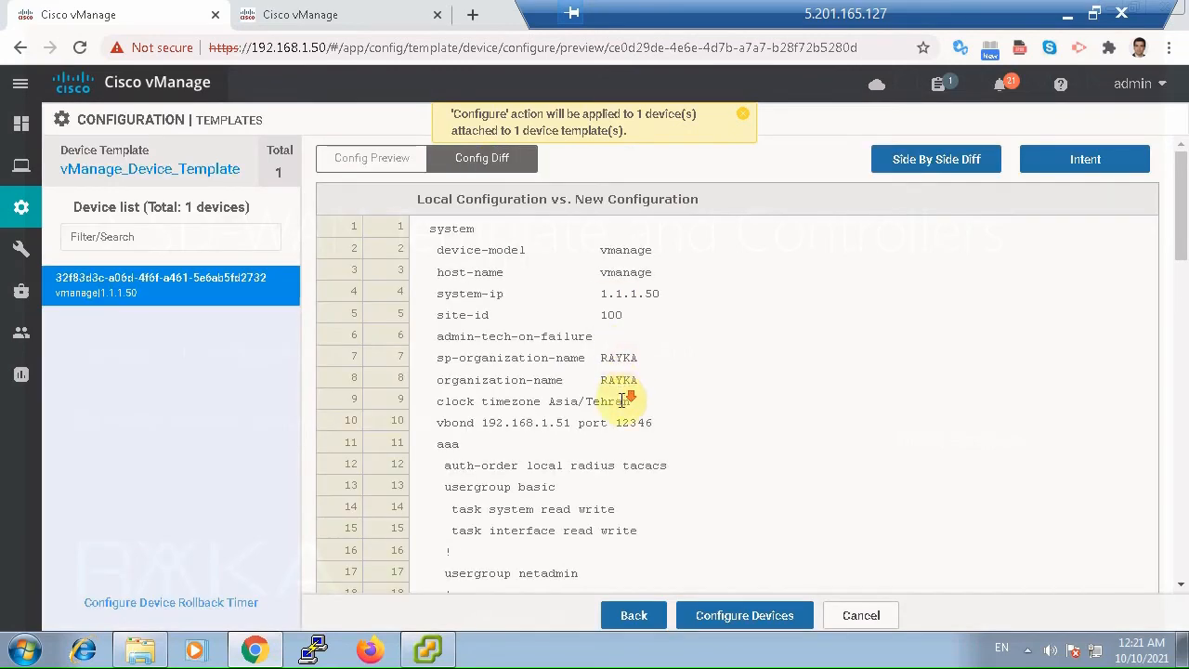
scroll(623, 403, down, 5)
scroll(624, 405, down, 4)
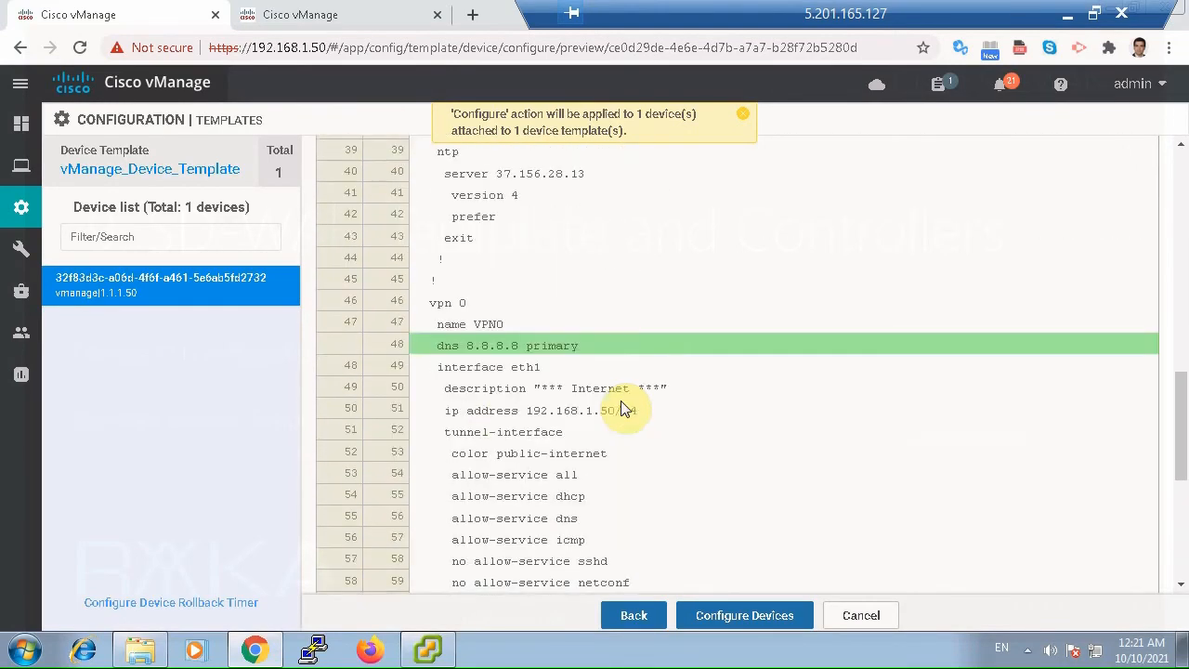
Check the main dashboard, return to the configuration preview, and push the configuration to the vmanage device.
click(334, 15)
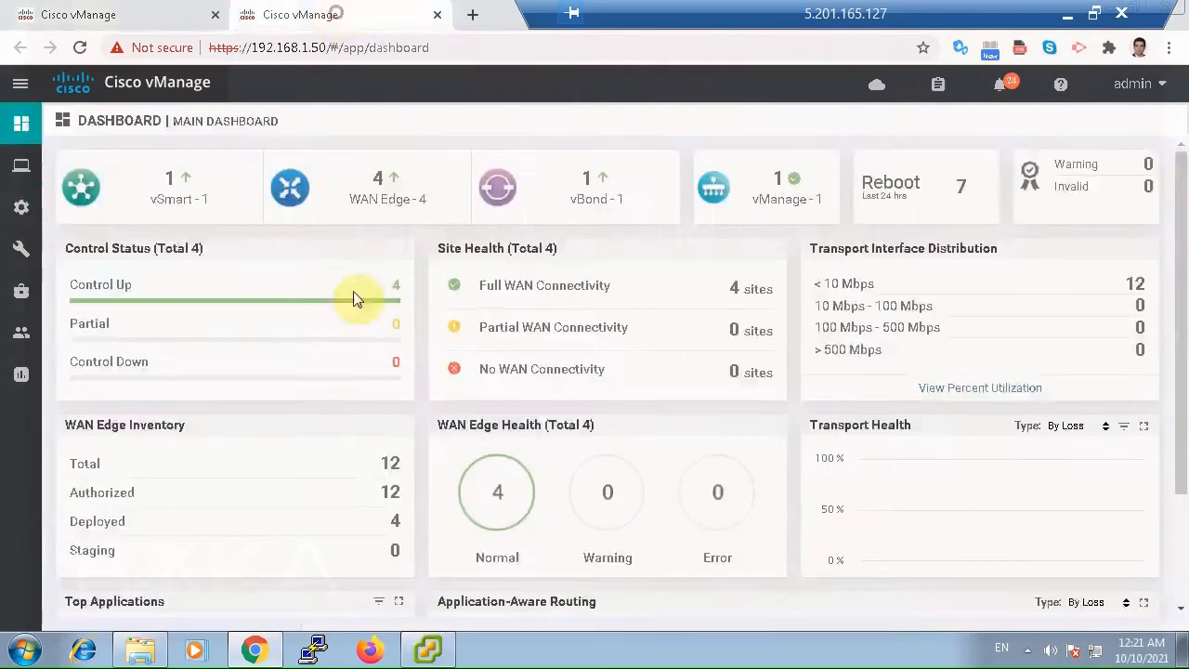
click(152, 18)
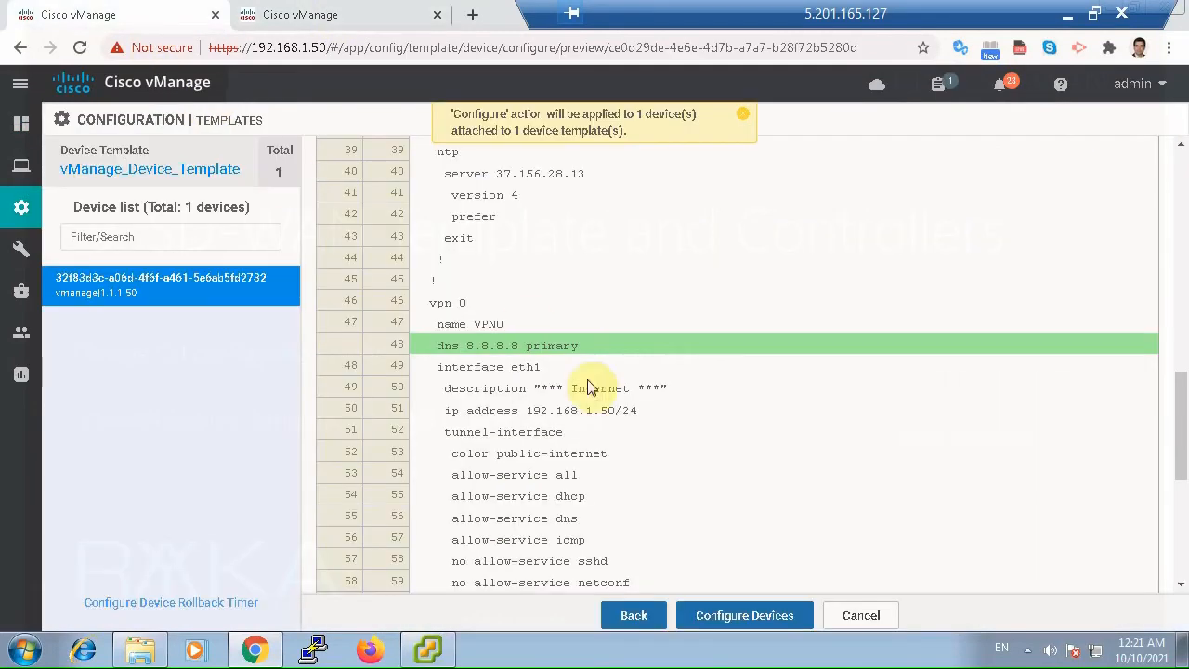
click(729, 617)
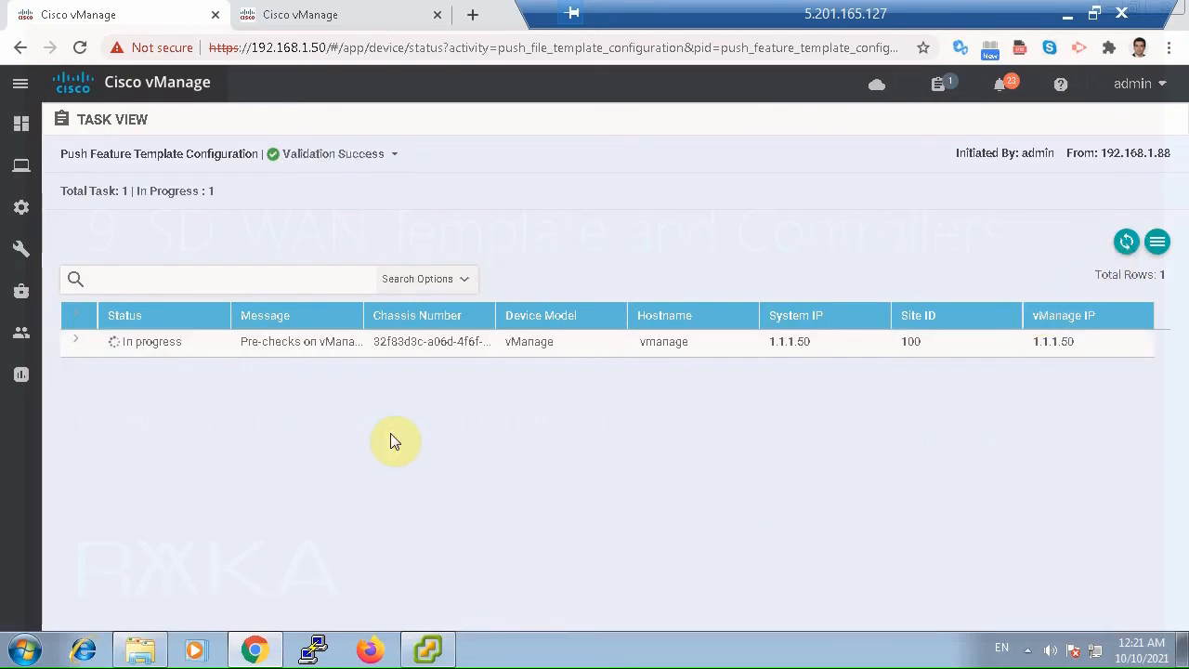
Refresh the push task's status, reload the main dashboard to check the controllers, and dismiss the warning.
click(362, 11)
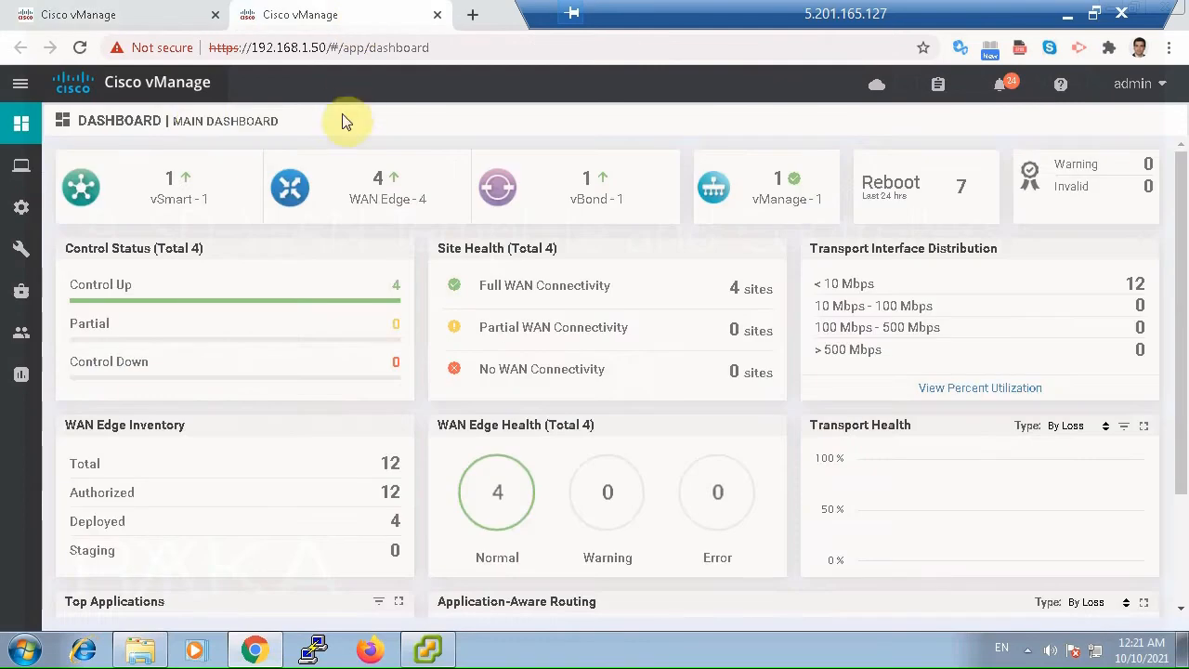
click(160, 13)
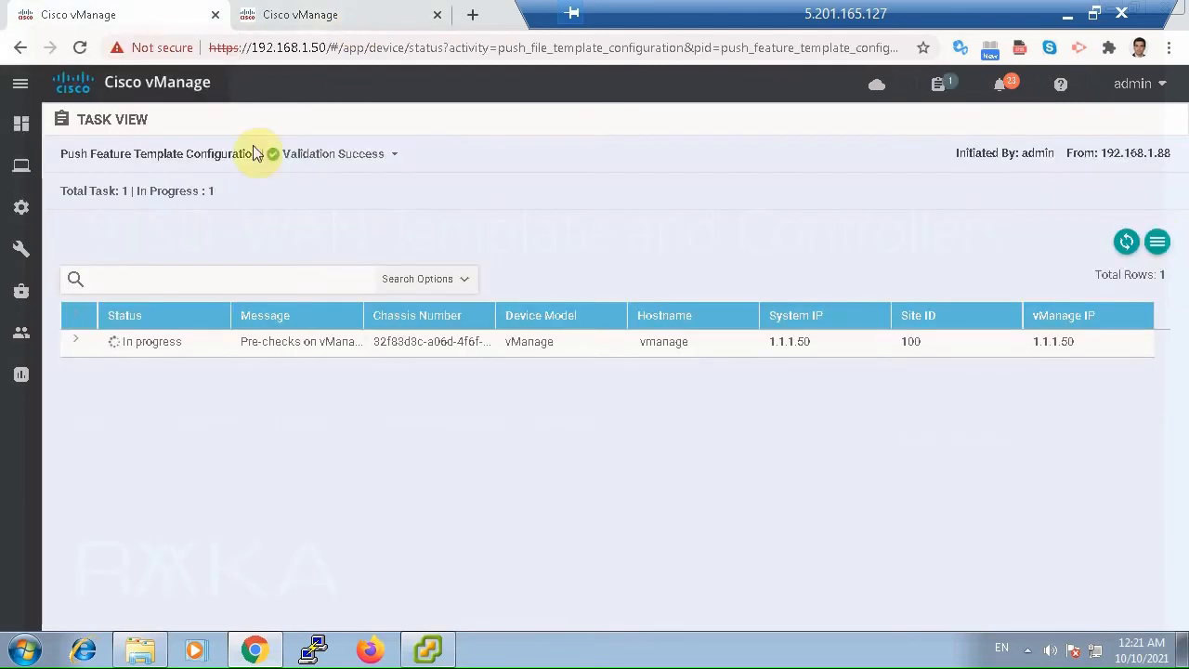
click(1126, 243)
click(307, 16)
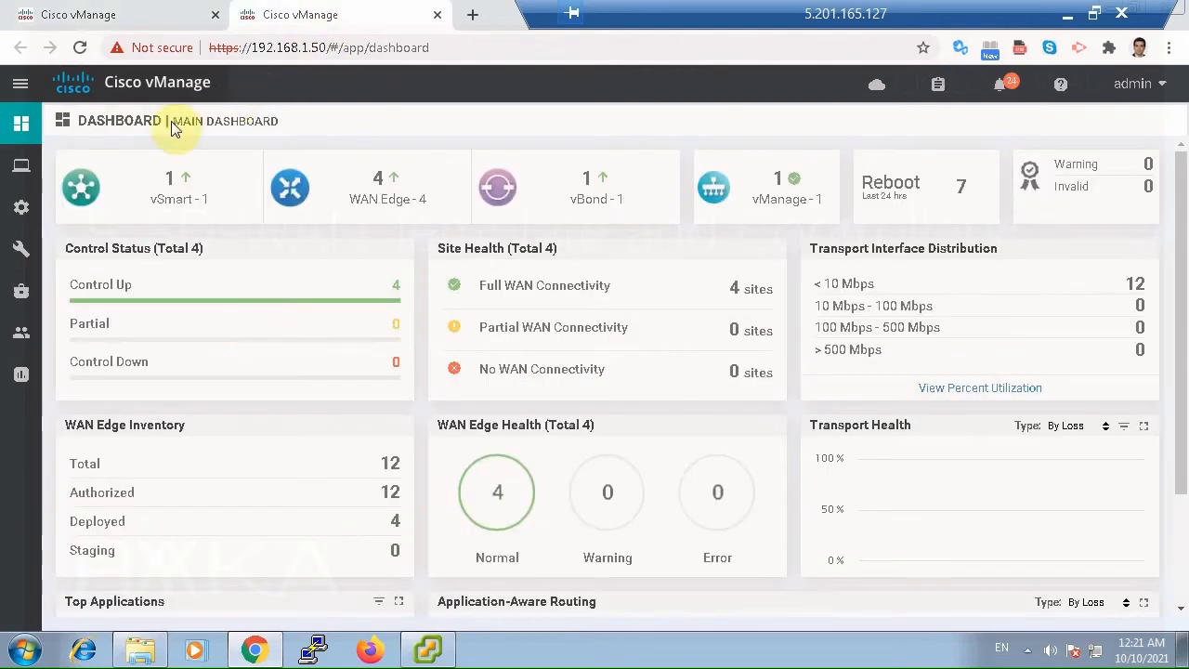
click(78, 49)
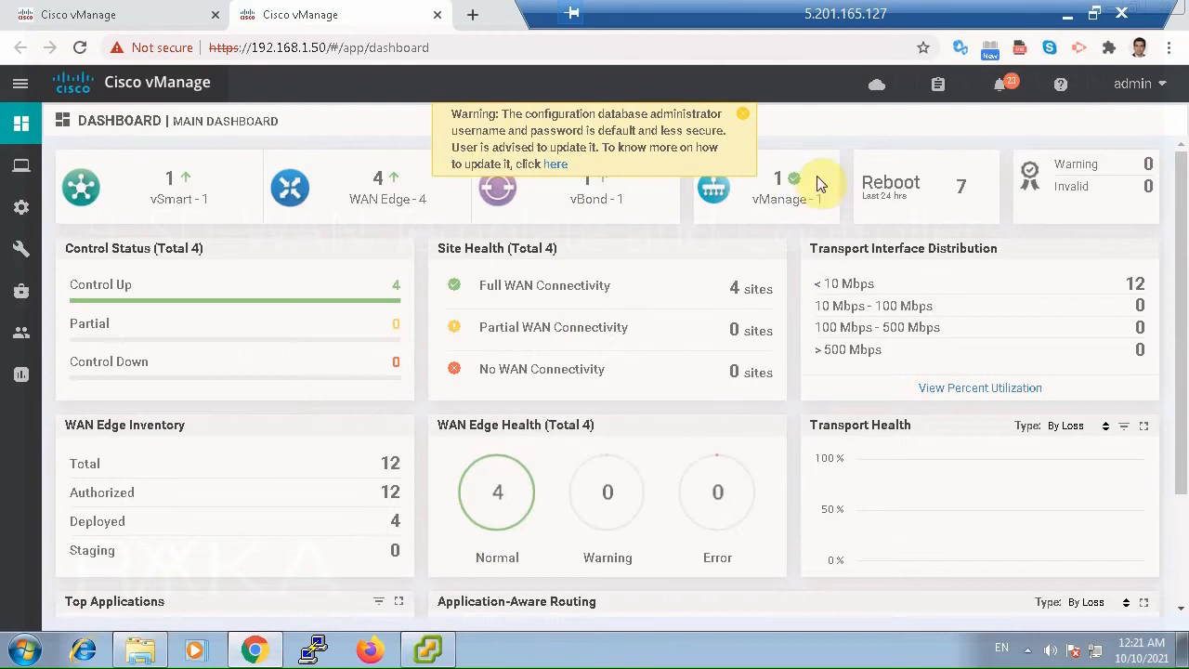
click(742, 119)
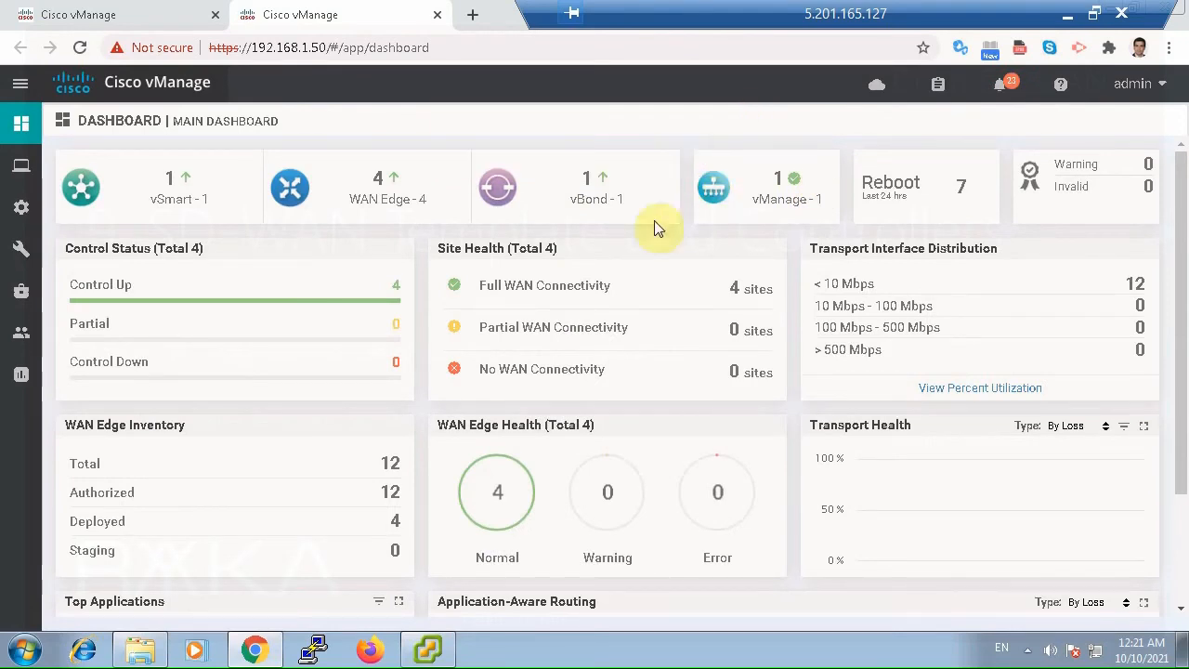
Open the controllers list in the device configuration and review each controller's mode, assigned template and device status.
mouse_move(28, 212)
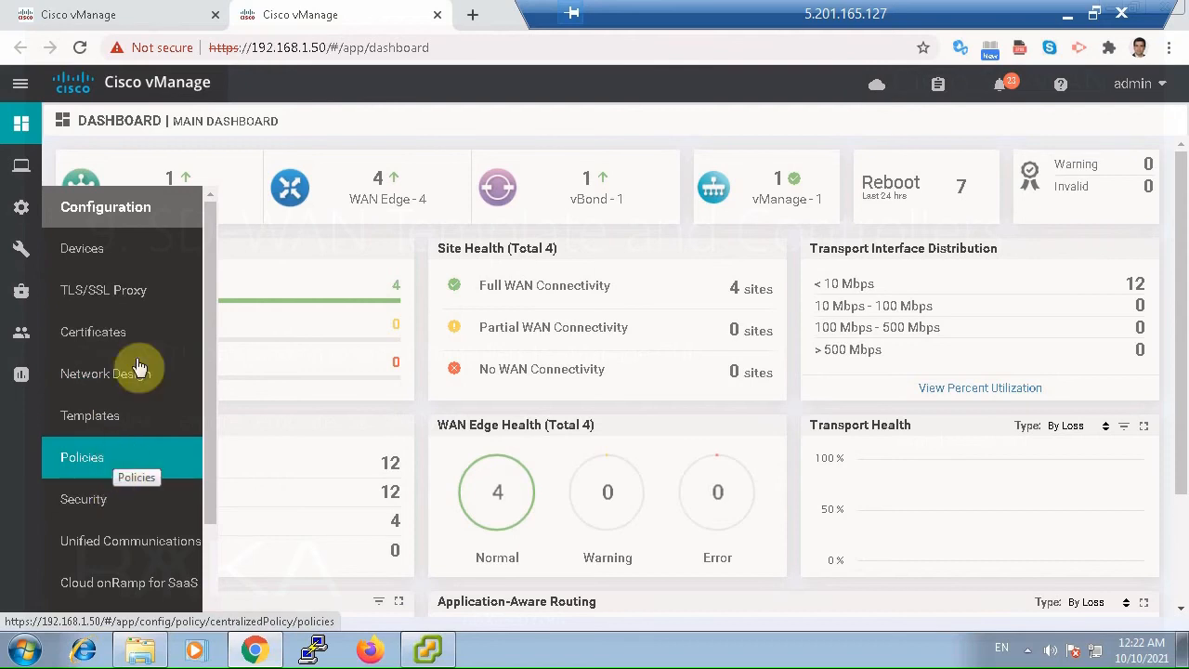
click(141, 259)
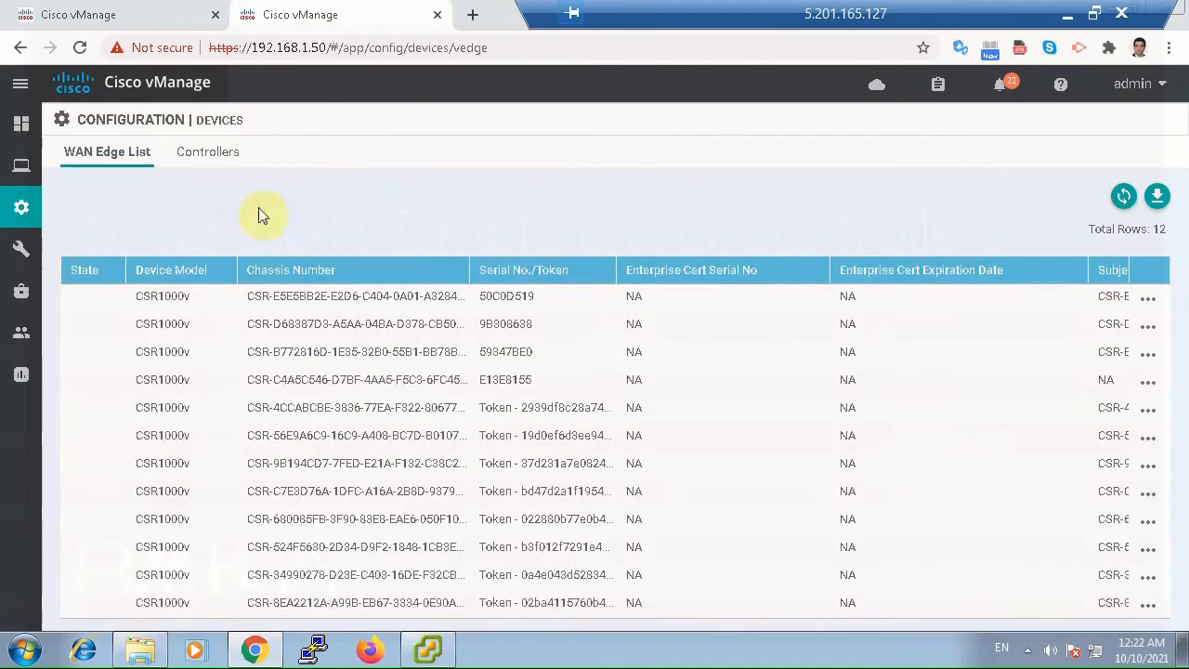
click(224, 154)
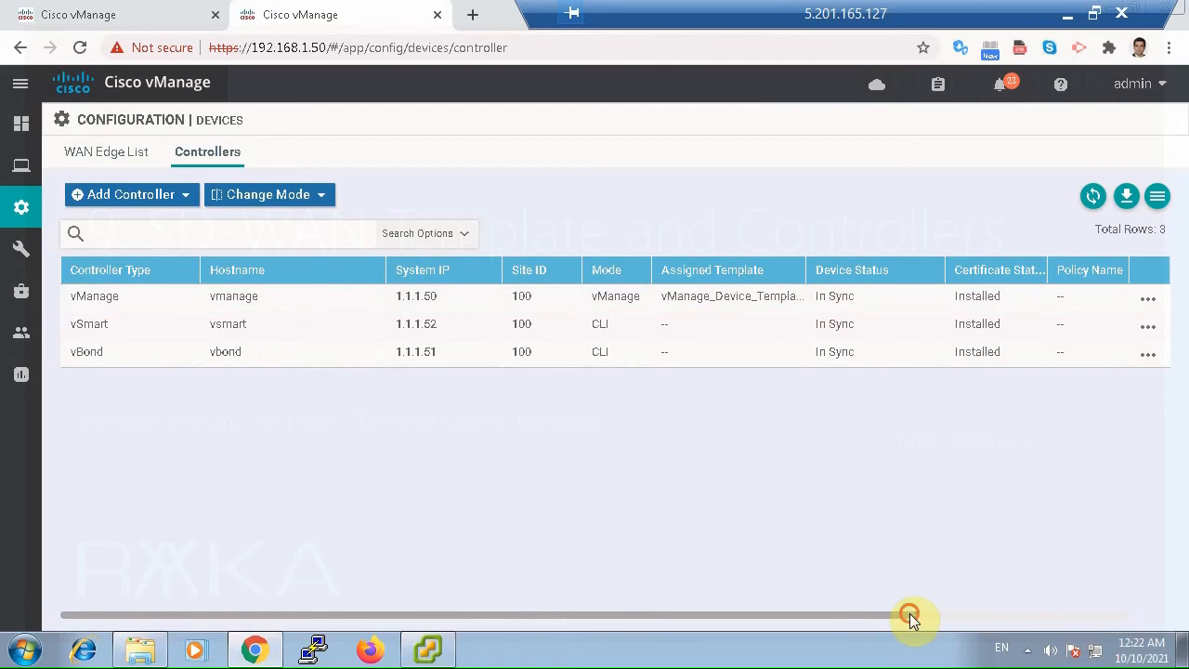
drag(910, 617, 546, 621)
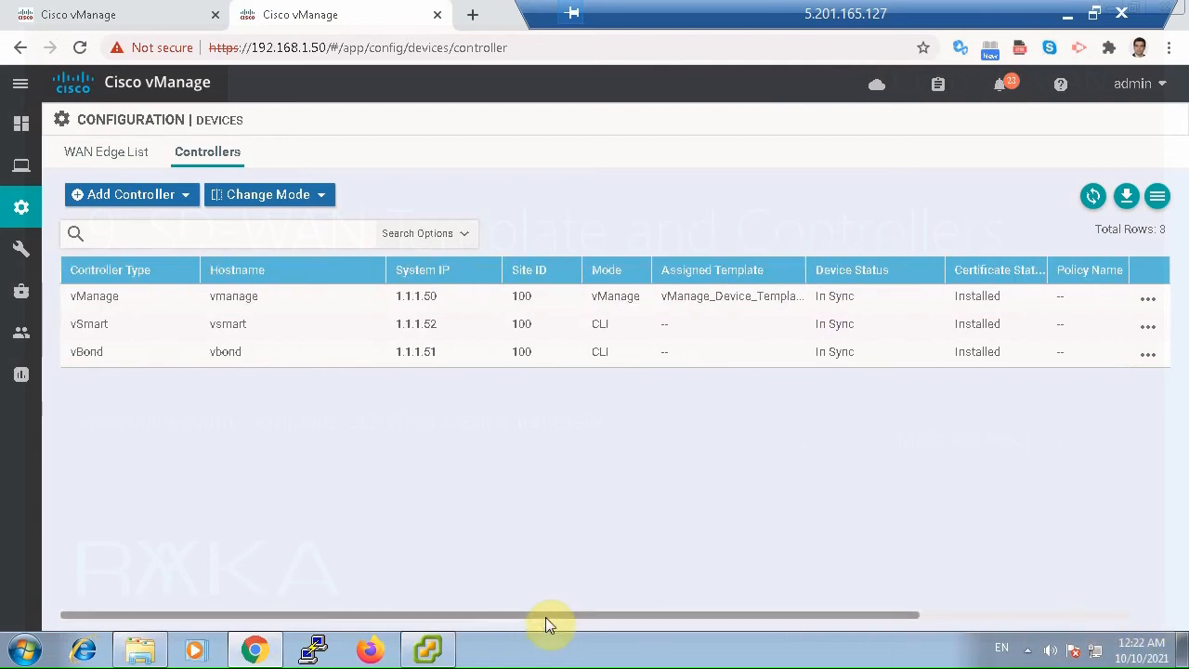
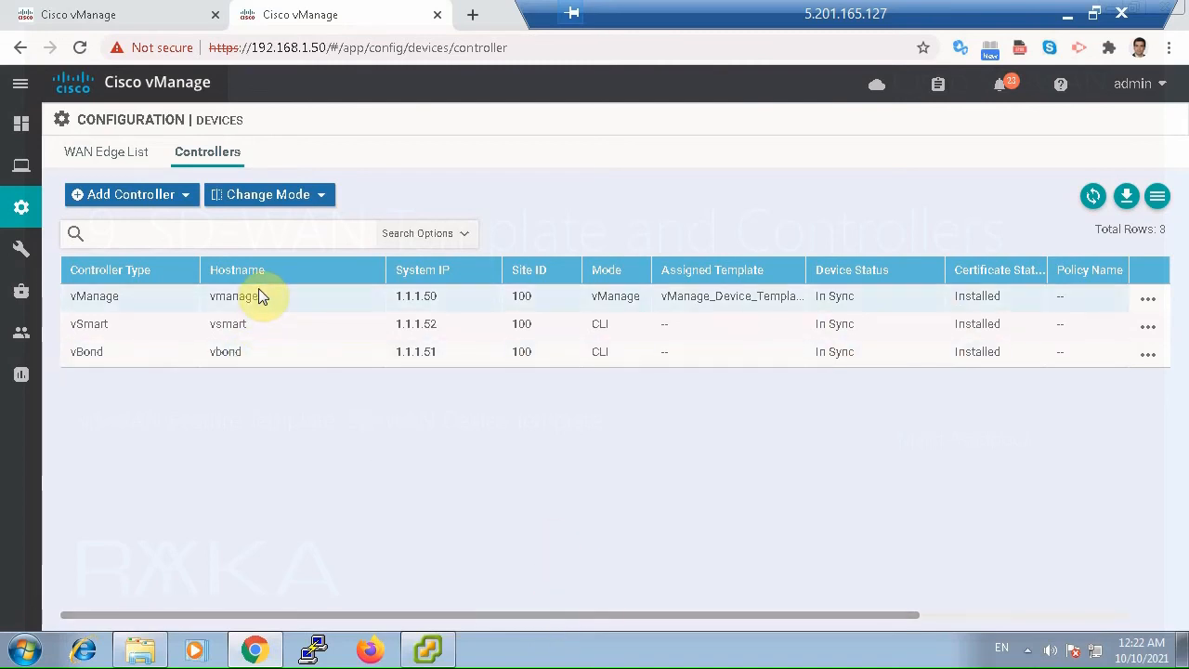
Open the feature templates list and start a new System feature template for the vSmart device model.
mouse_move(22, 206)
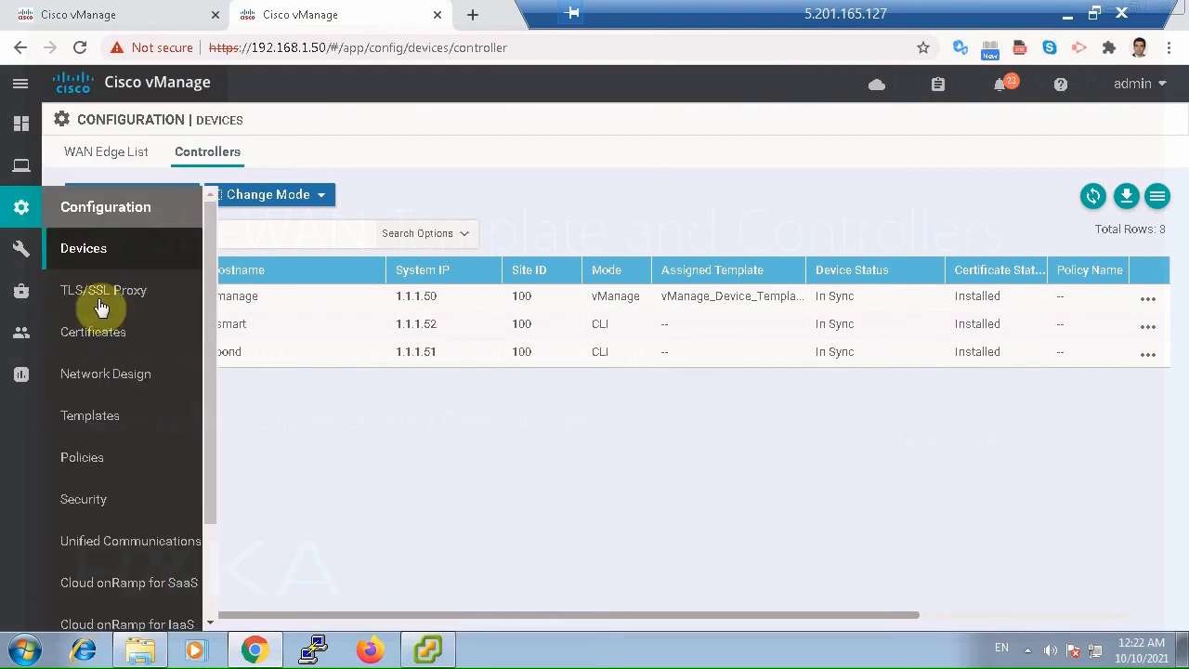
click(130, 427)
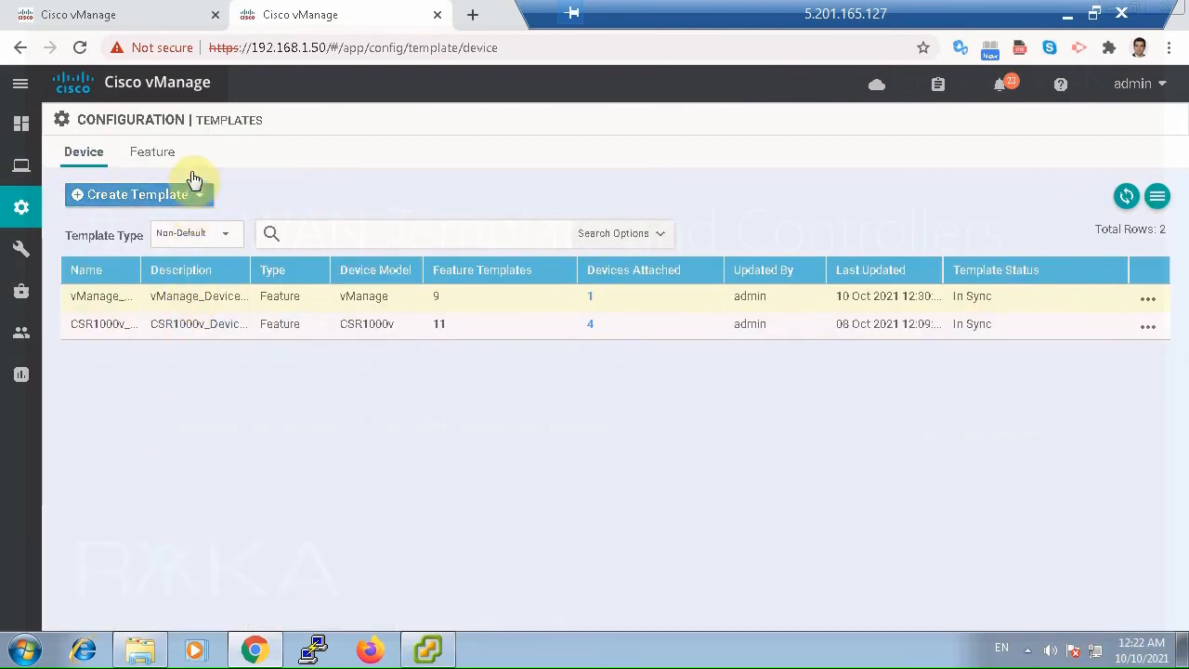
click(156, 154)
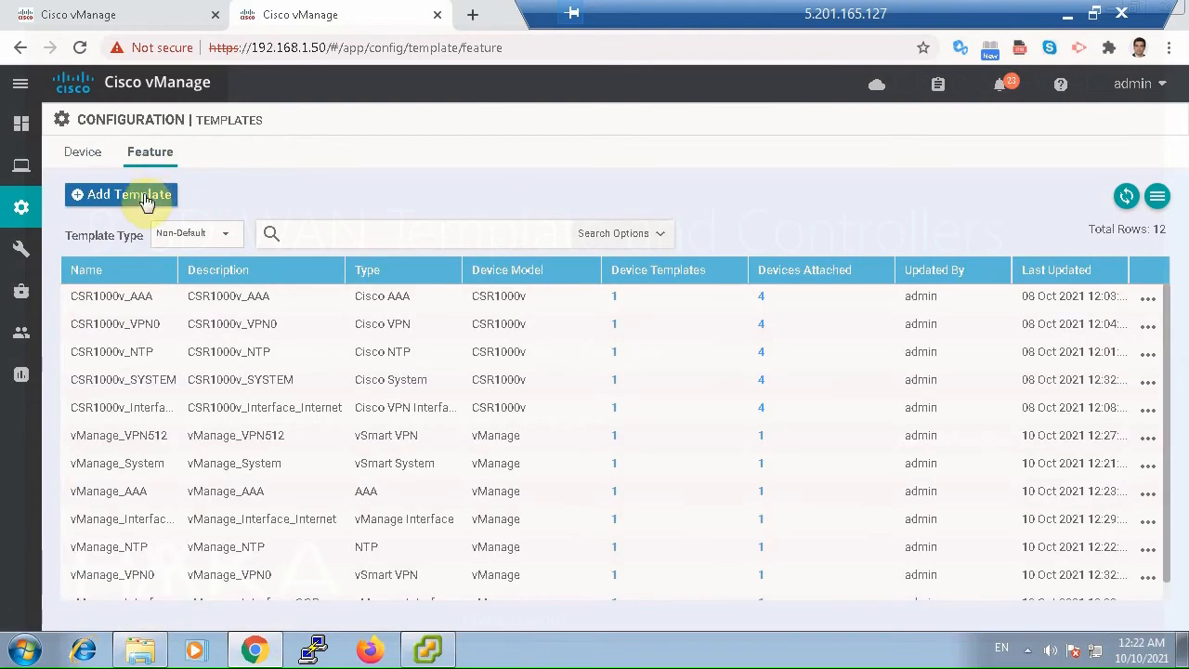
click(145, 202)
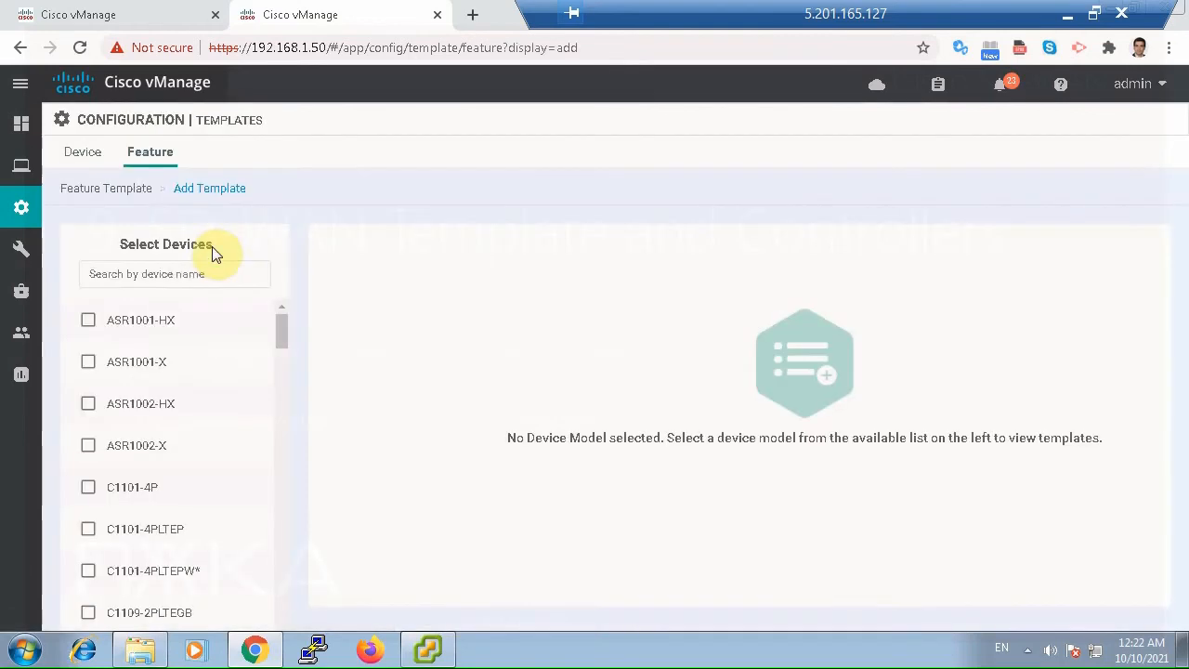
click(182, 276)
text(vs)
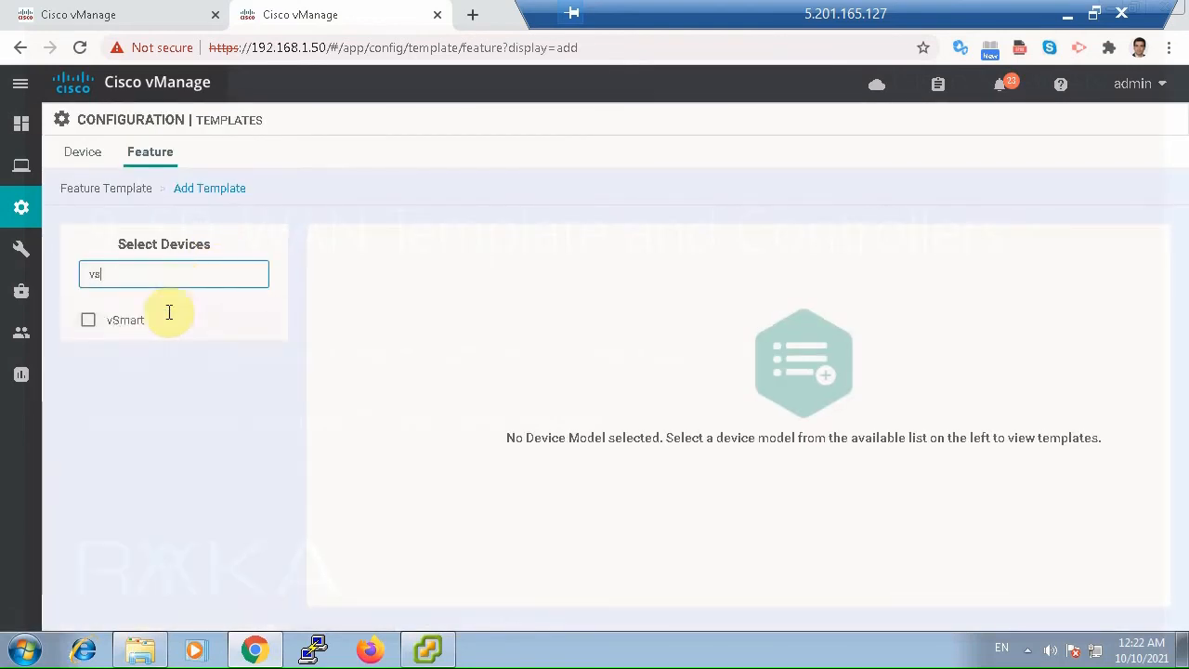
click(86, 325)
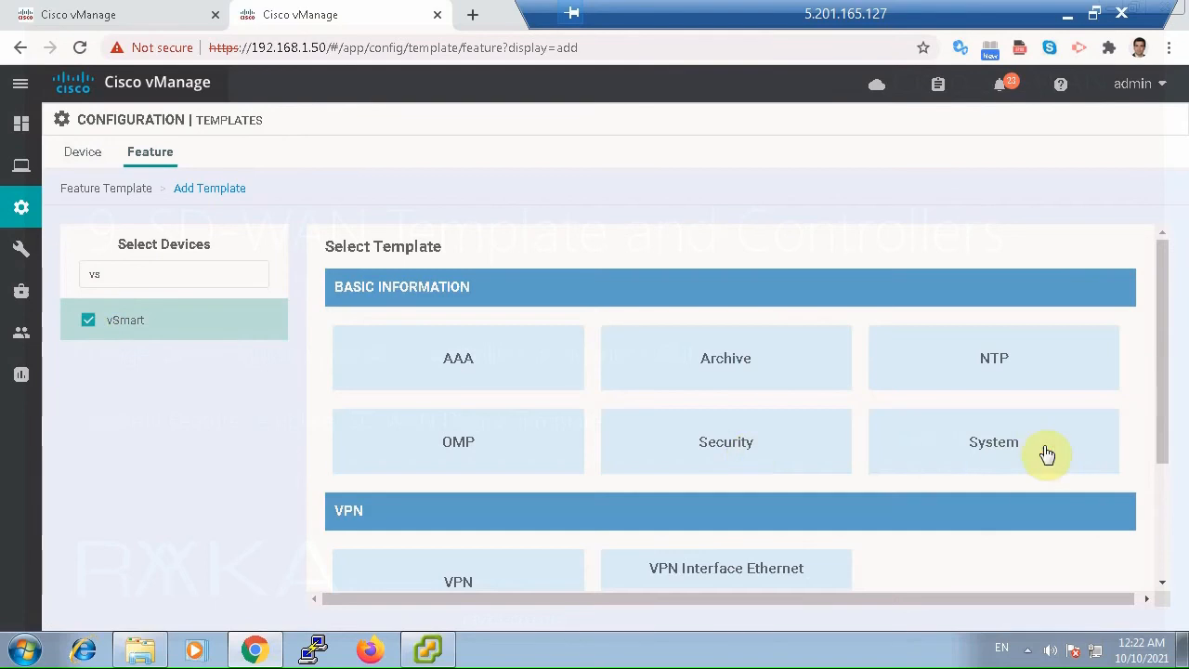
click(1047, 453)
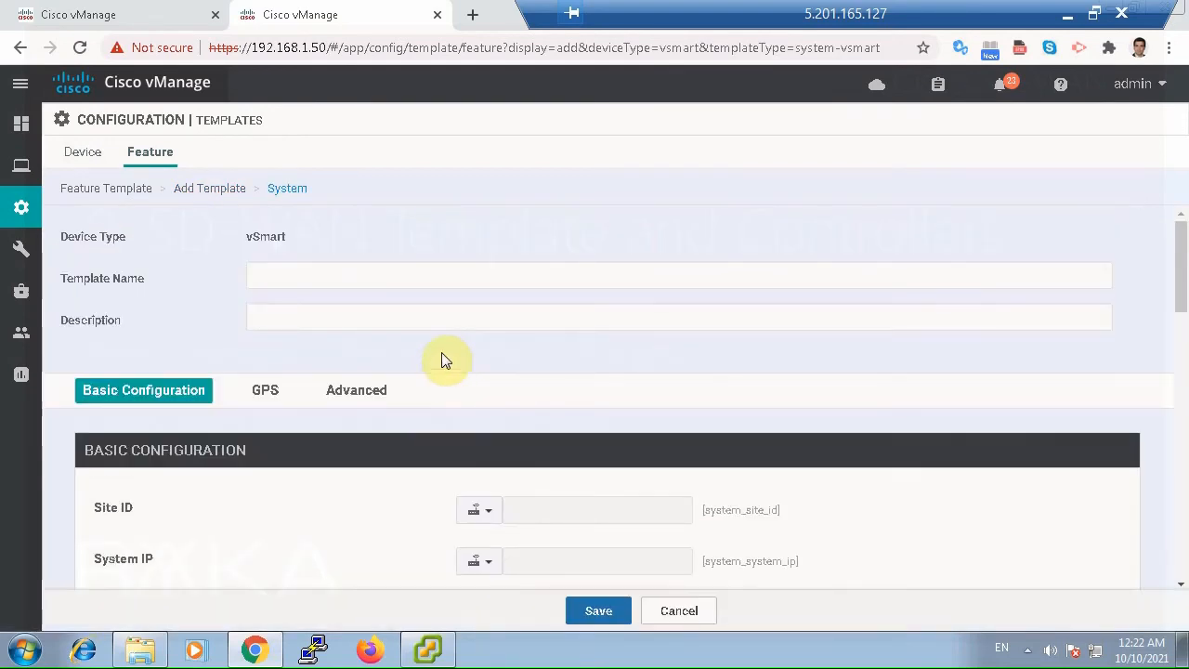
Enter vSmart_System as both the template name and the description.
click(335, 276)
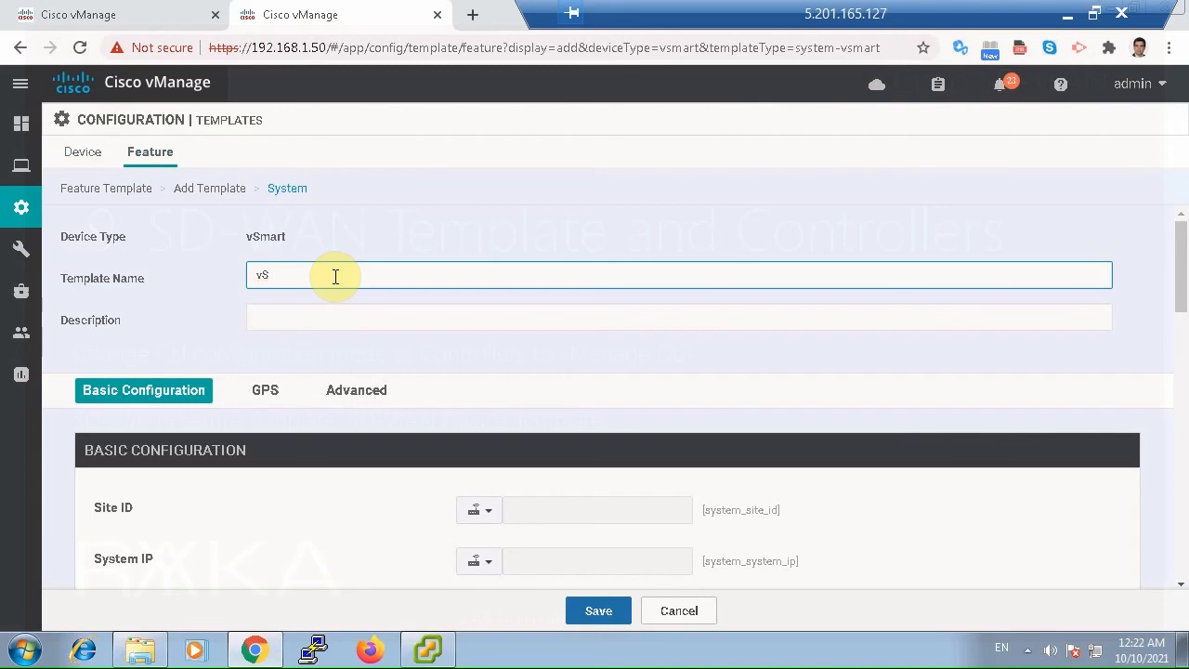
text(vSmart_System)
key(ctrl+a)
key(ctrl+c)
click(324, 308)
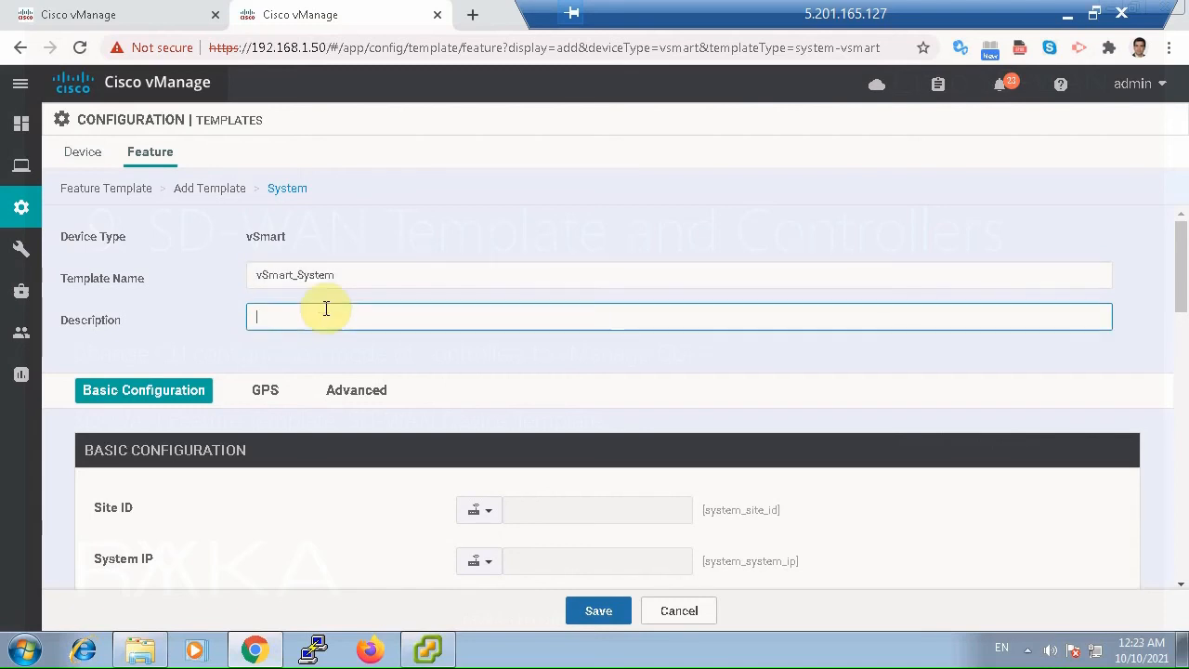
key(ctrl+v)
Set the timezone in the basic configuration to the global value Asia/Tehran.
scroll(529, 418, down, 1)
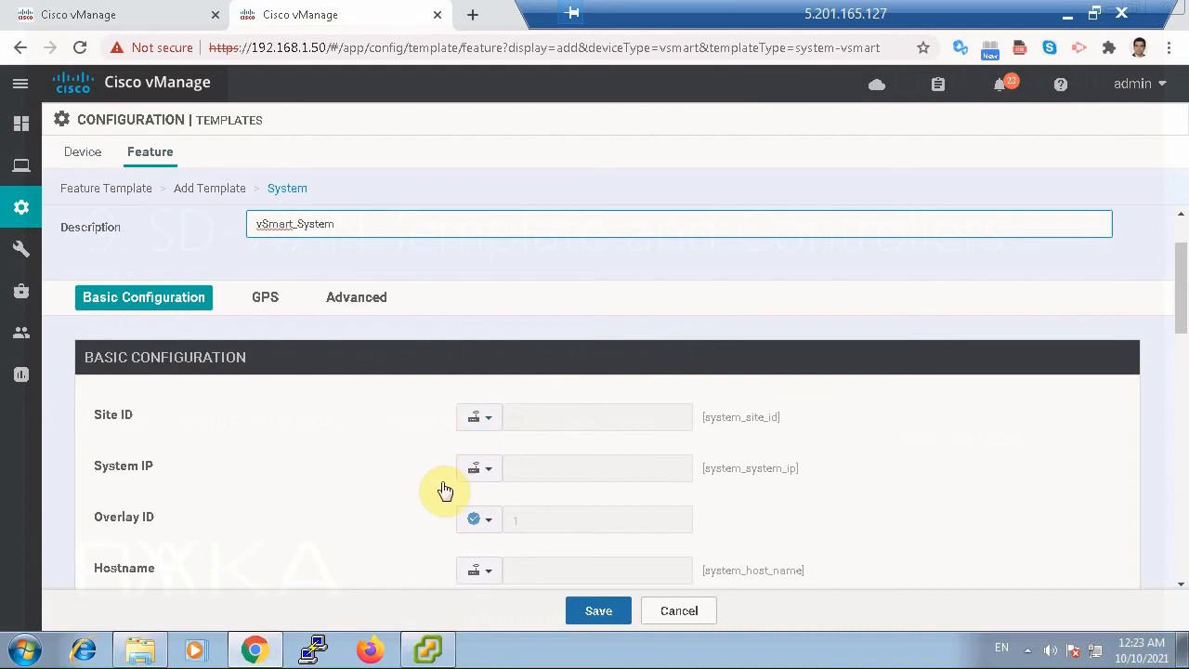
scroll(483, 491, down, 2)
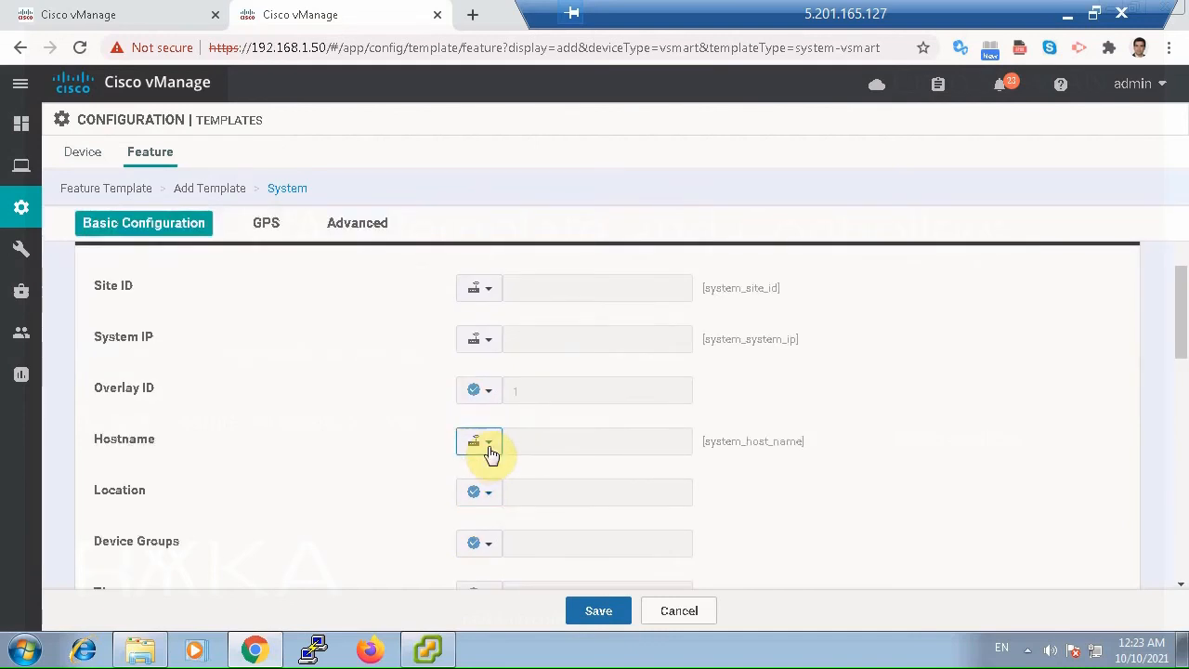
click(488, 445)
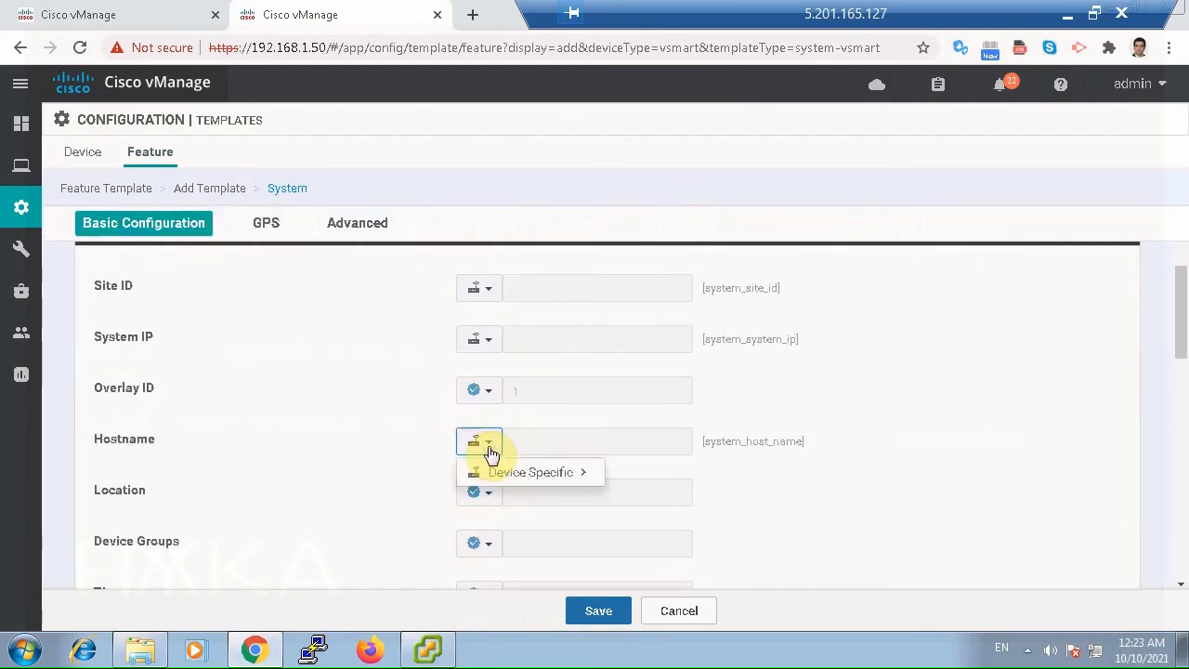
click(832, 492)
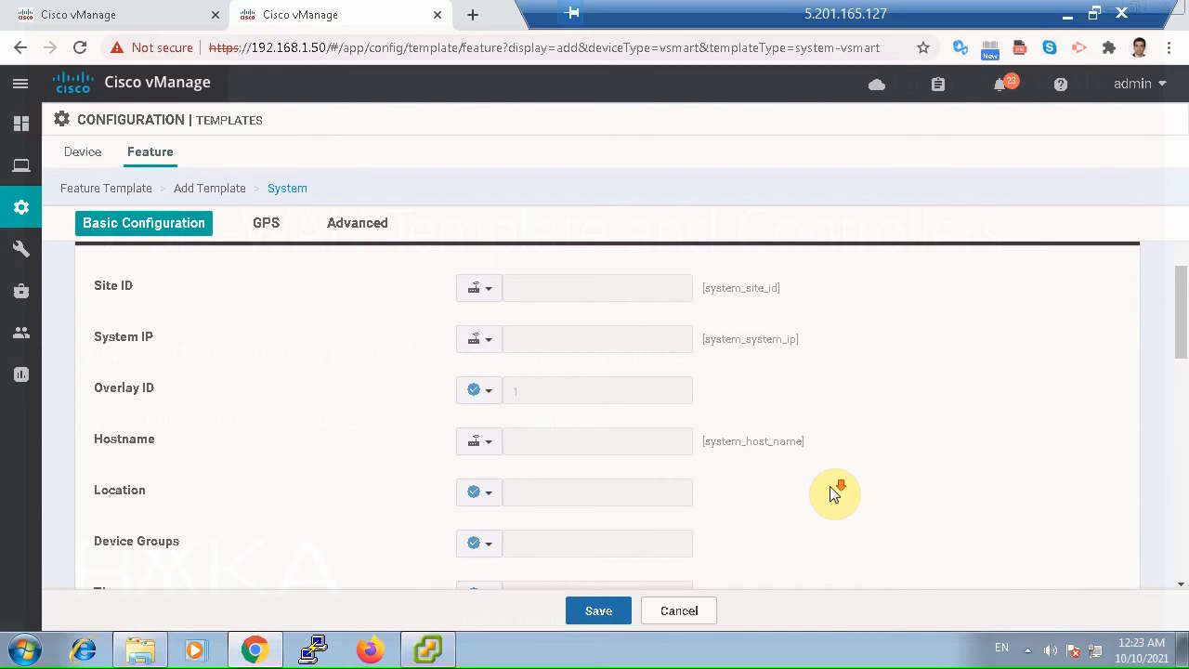
scroll(833, 492, down, 1)
click(489, 503)
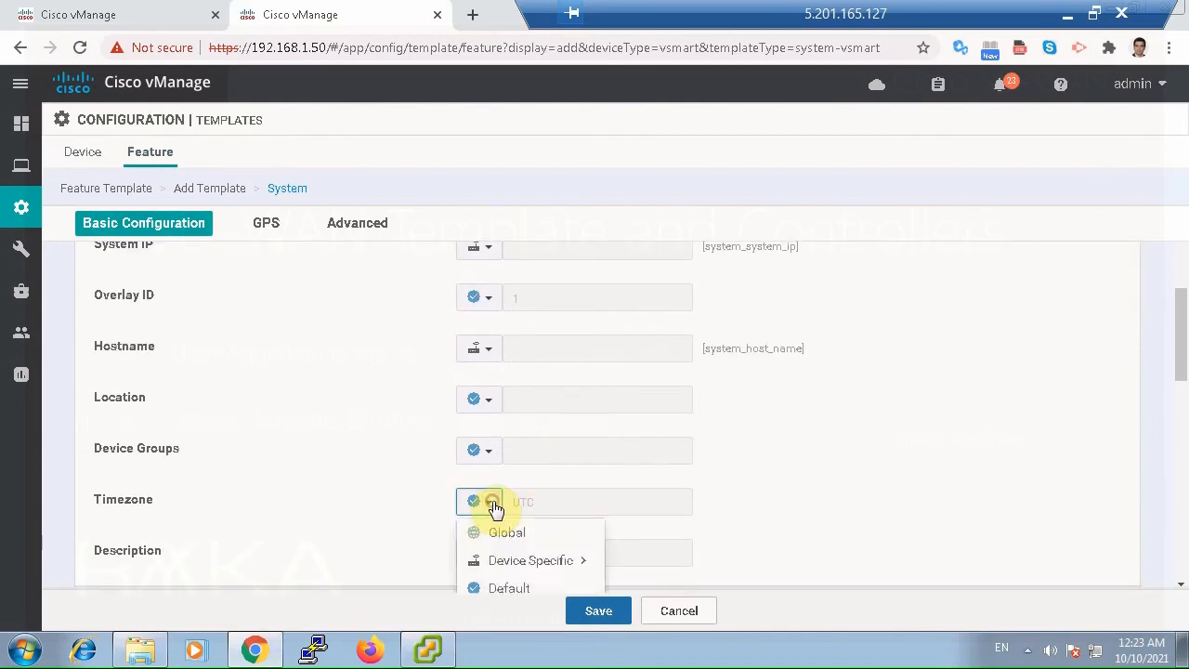
click(509, 531)
click(541, 506)
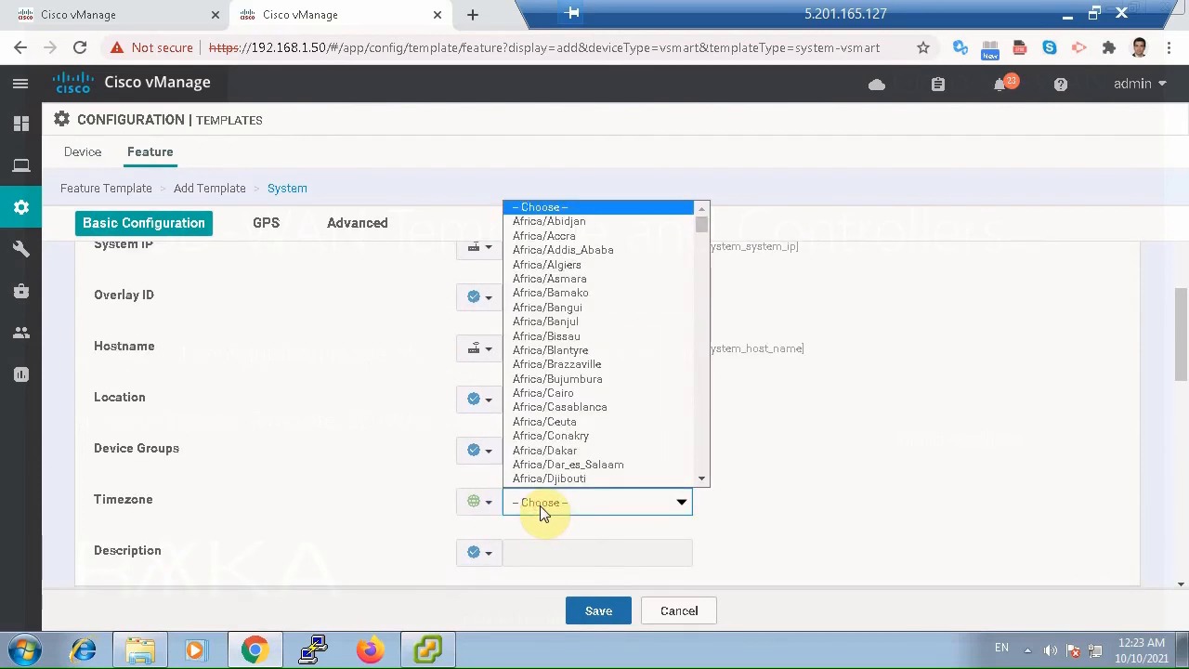
text(as)
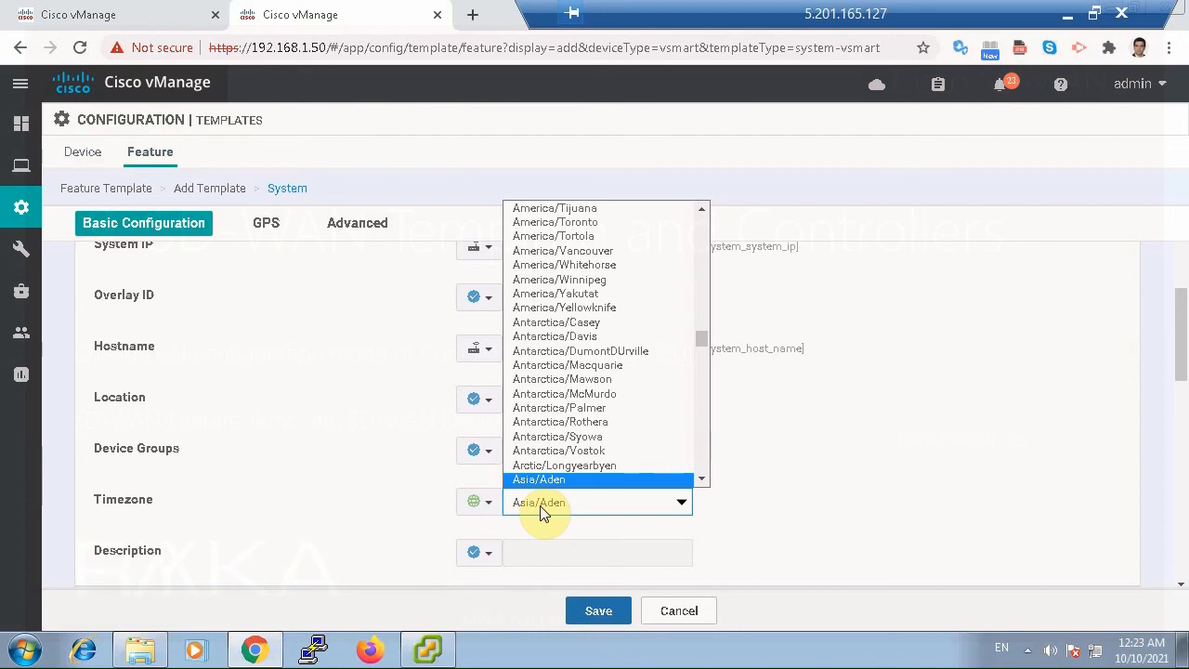
text(ia/te)
key(Return)
click(751, 516)
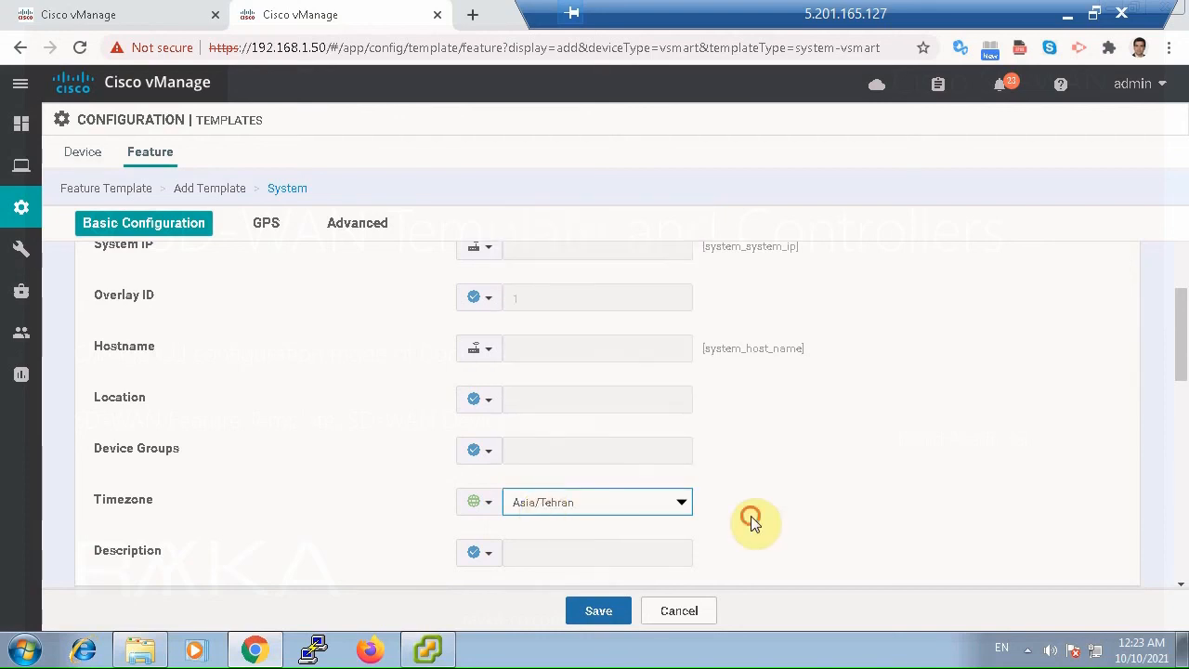
Keep the remaining GPS and advanced settings at their defaults and save the vSmart System feature template.
scroll(752, 520, down, 5)
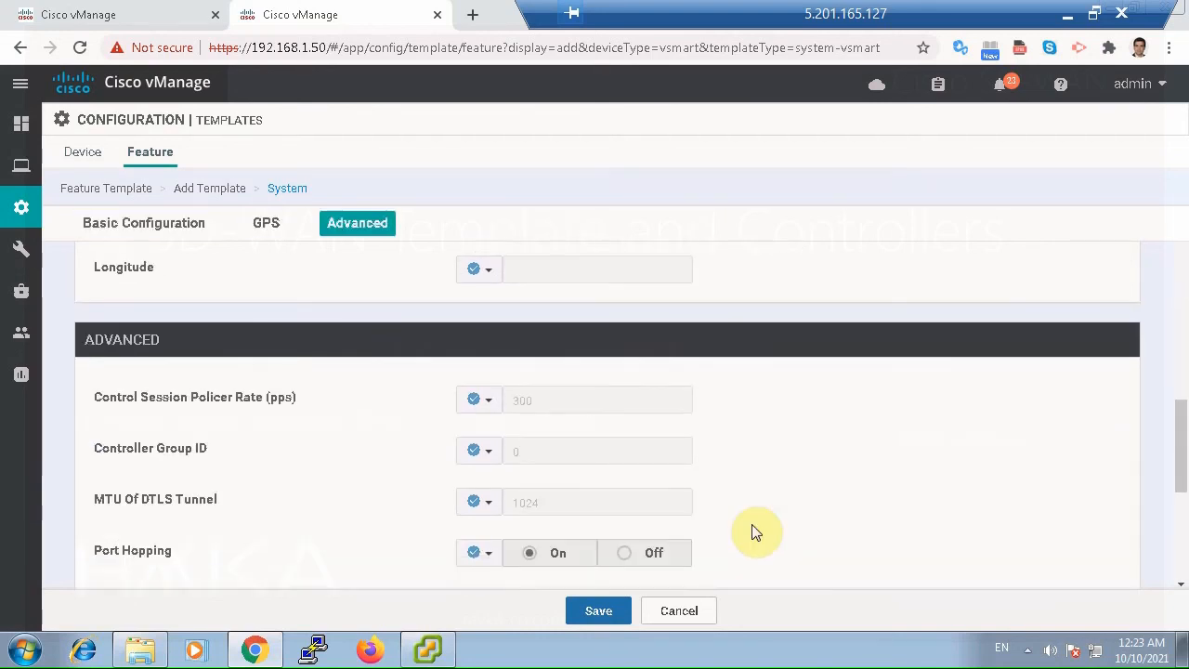
scroll(754, 531, down, 4)
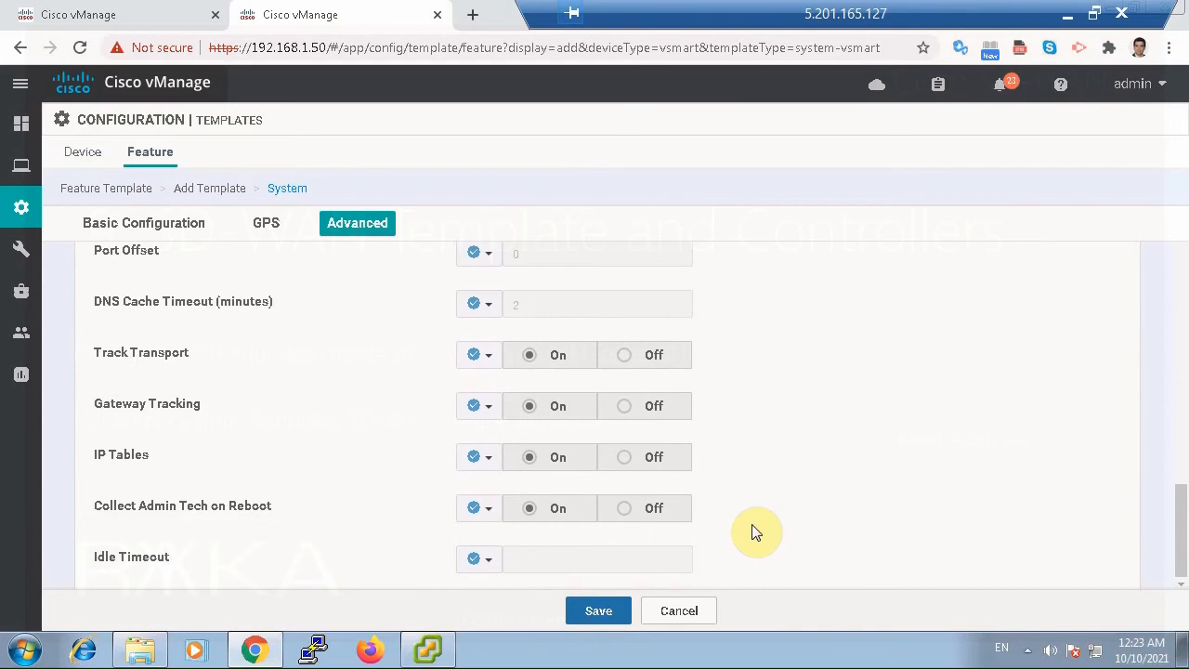
click(603, 607)
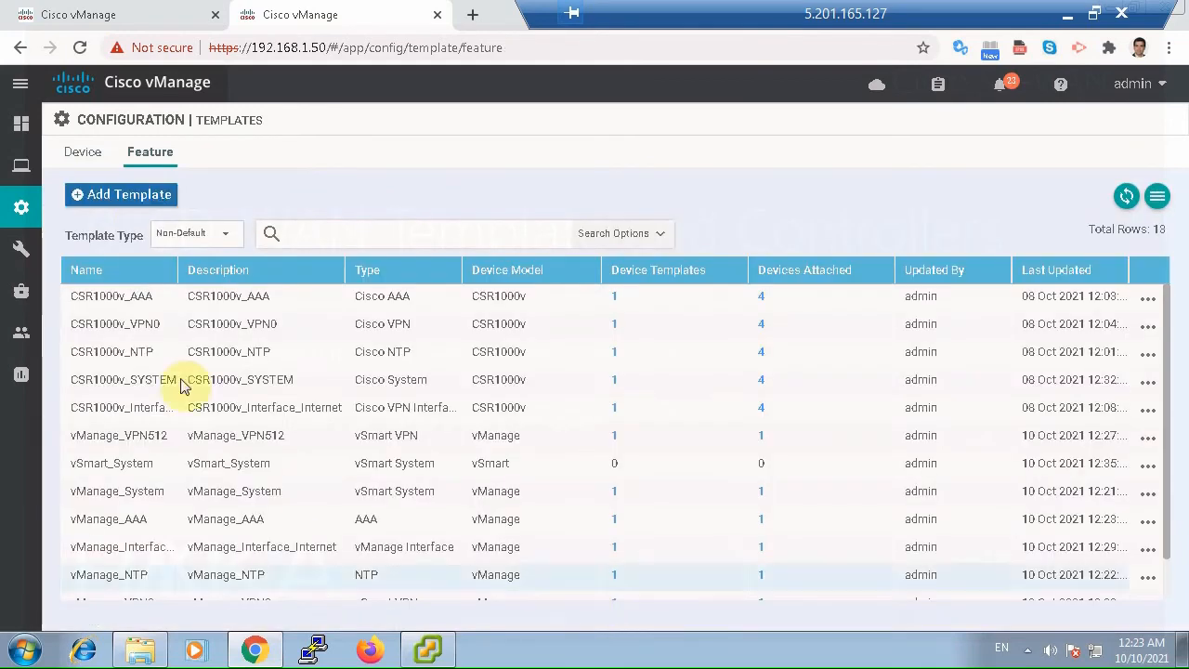
Start a new NTP feature template for the vSmart device model.
click(162, 195)
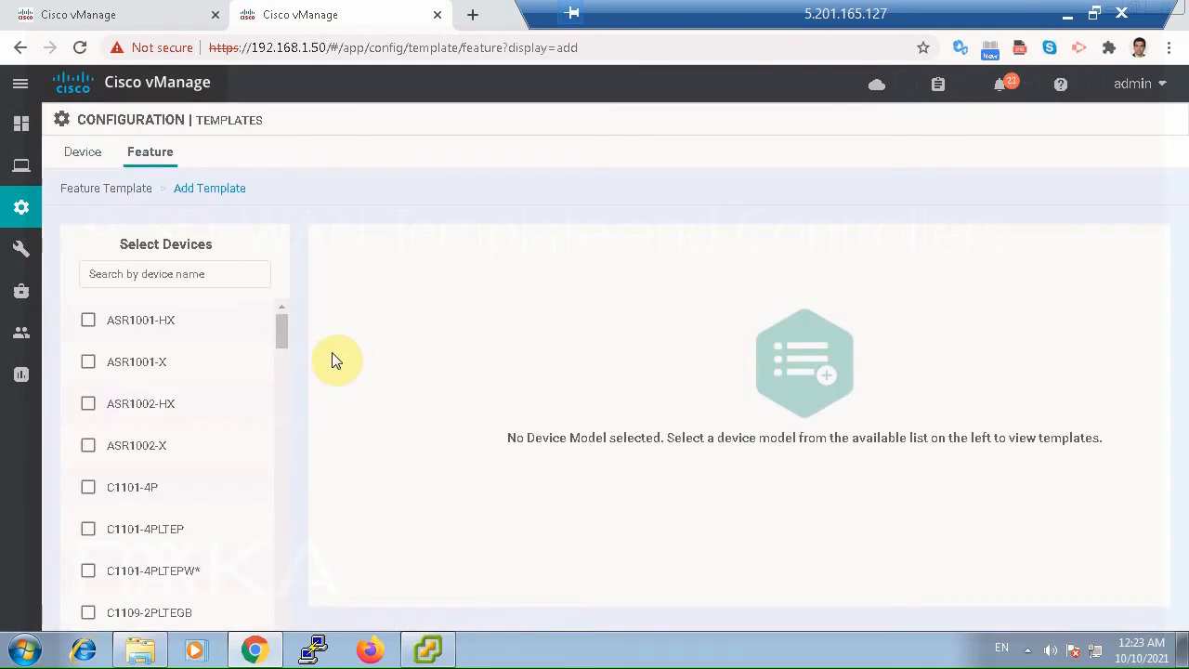
click(211, 274)
text(vs)
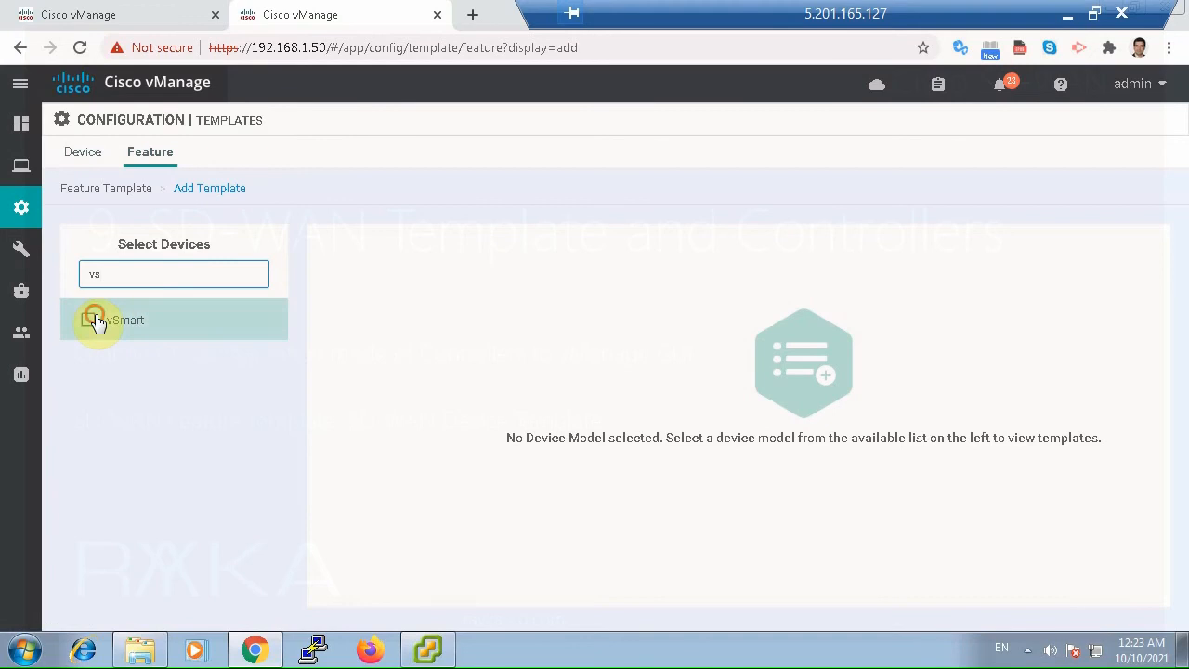
click(89, 320)
click(997, 364)
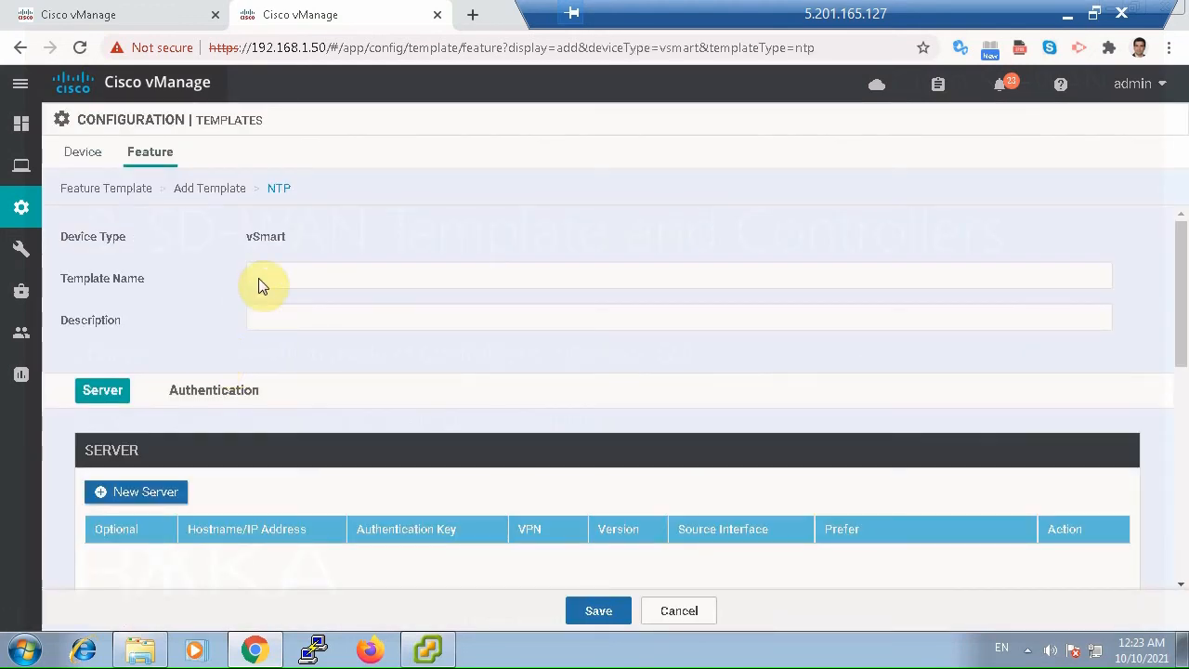
Enter vSmart_NTP as both the template name and the description.
click(260, 281)
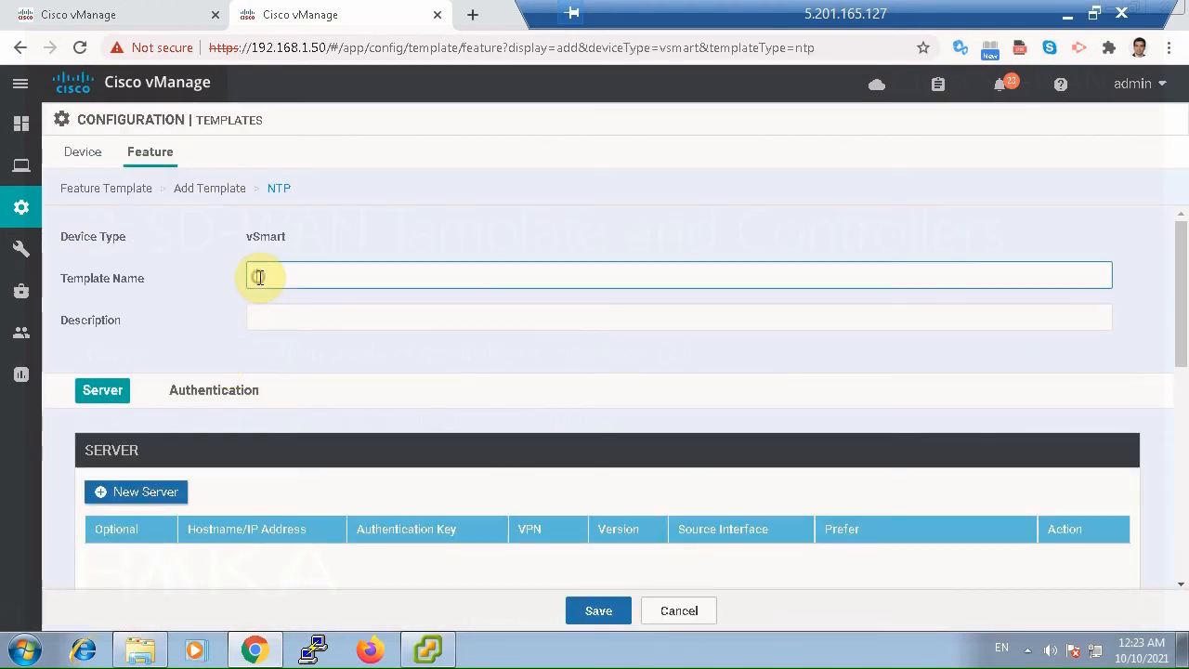
text(Smart_NTP)
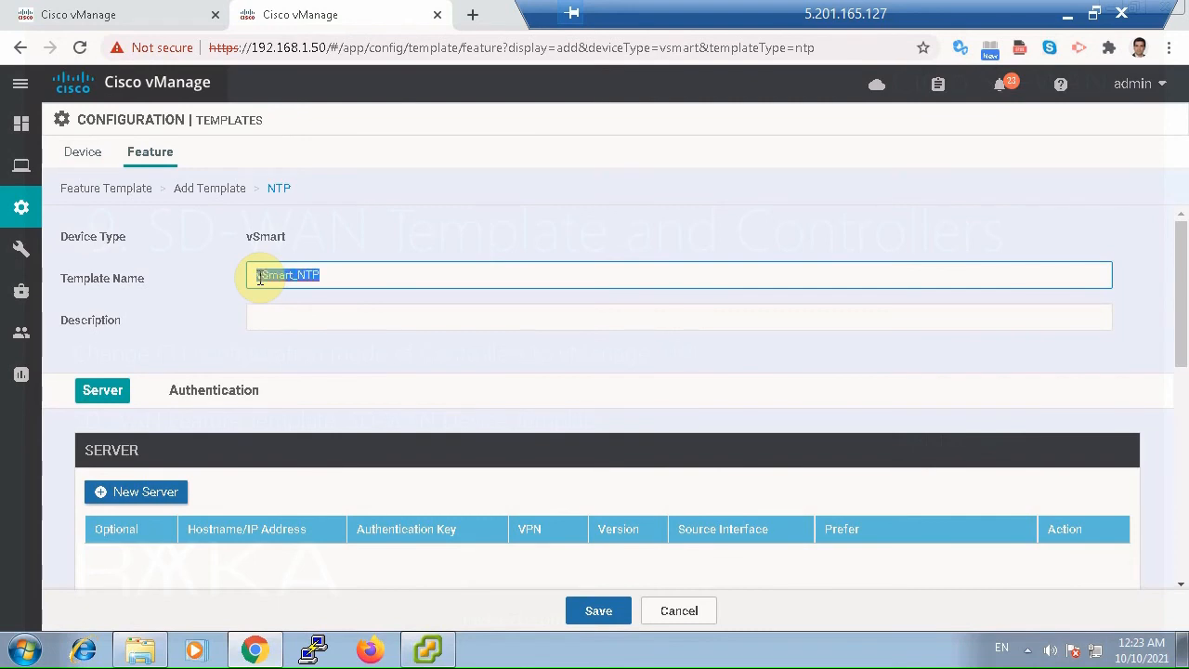
click(291, 318)
key(ctrl+v)
Add an NTP server with the address 37.156.28.13 and its Prefer option set globally to On.
scroll(518, 380, down, 3)
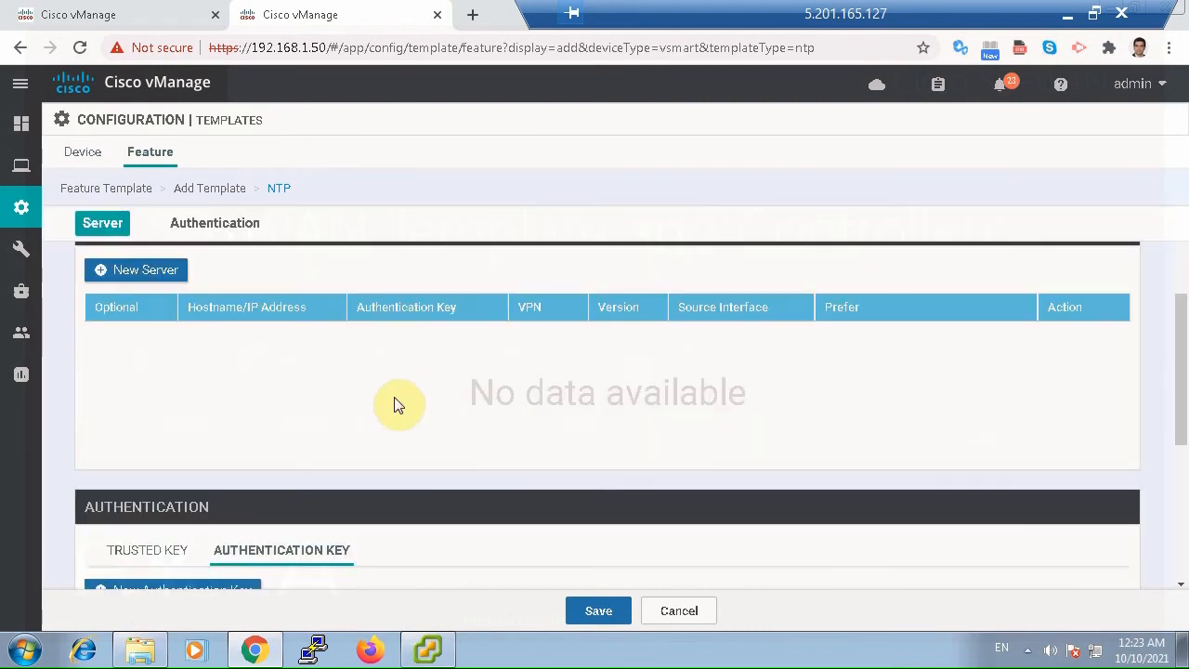
click(137, 269)
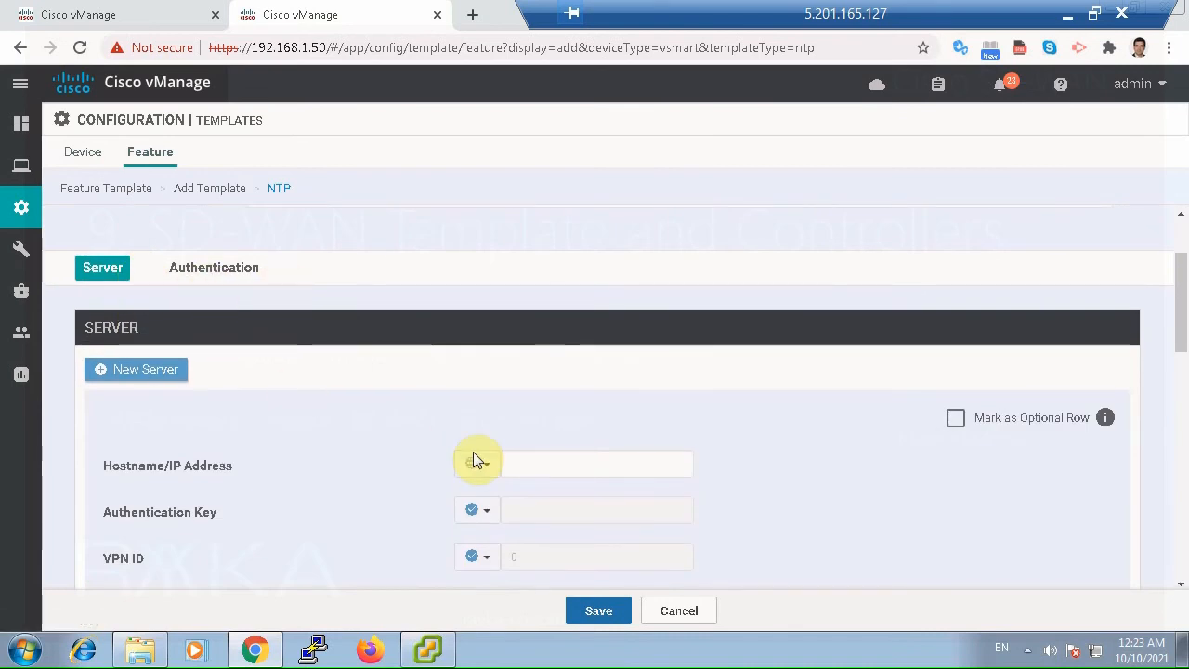
click(535, 462)
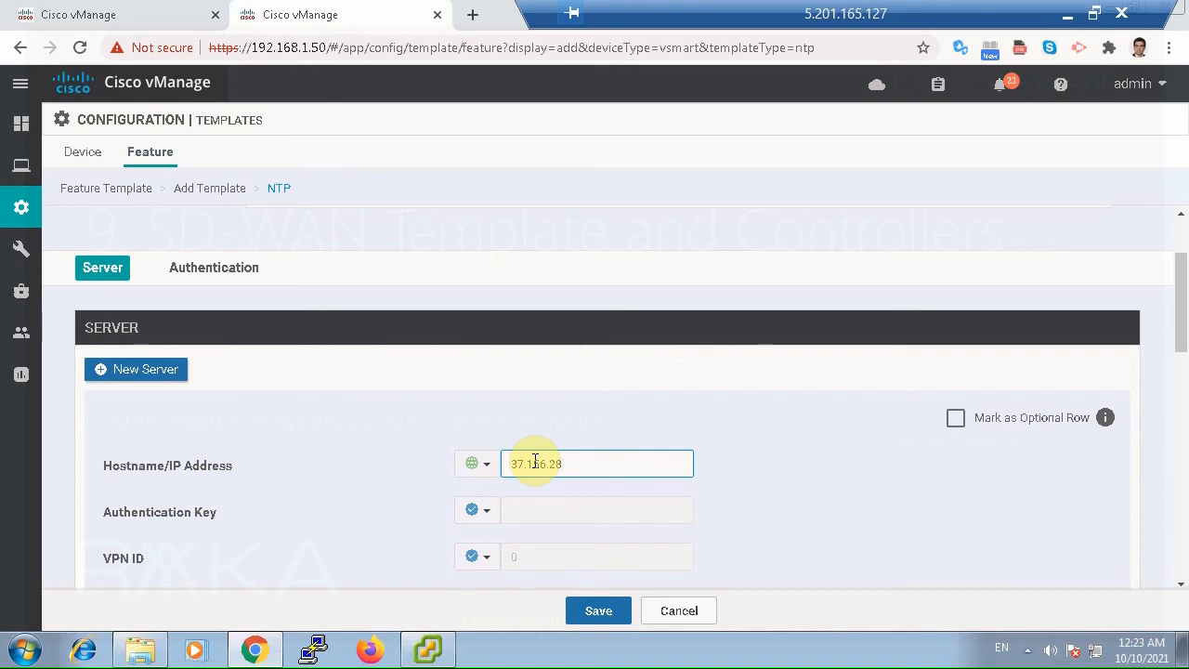
text(37.156.28.13)
scroll(628, 499, down, 2)
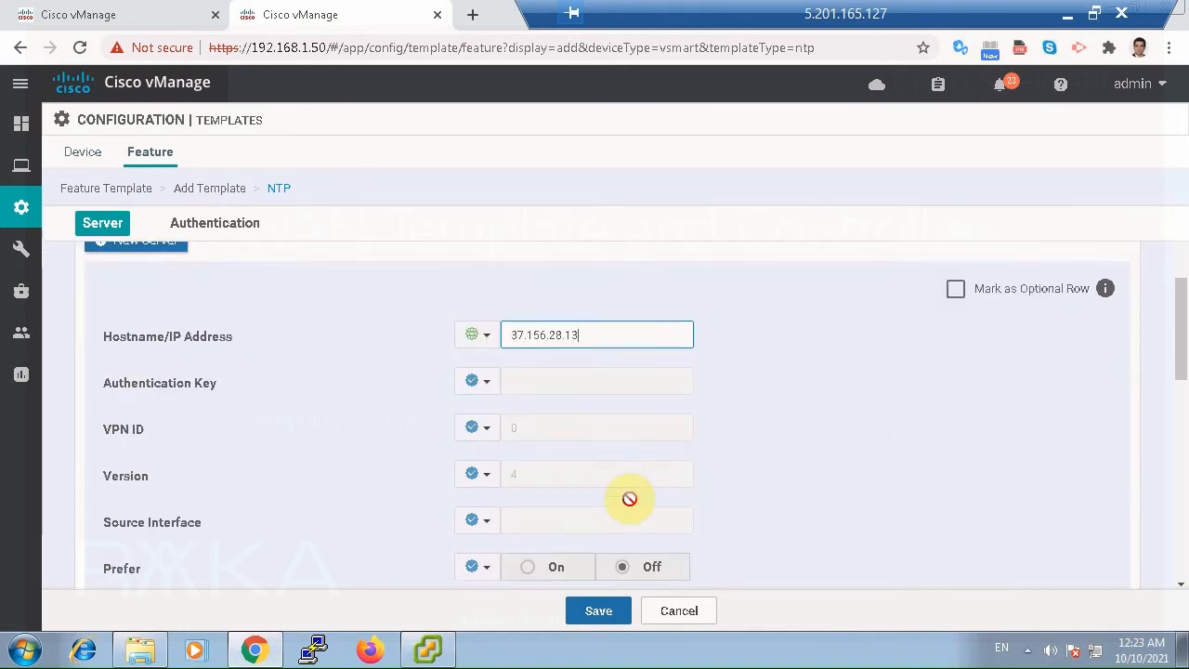
scroll(634, 509, down, 1)
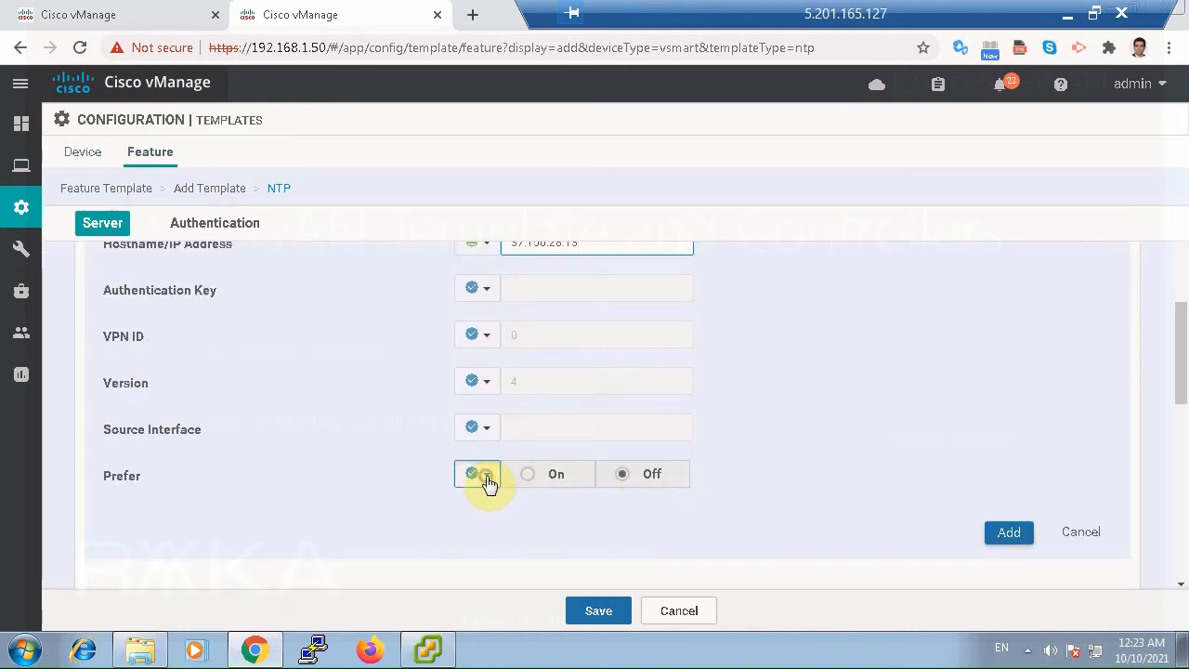
click(485, 479)
click(510, 505)
click(529, 481)
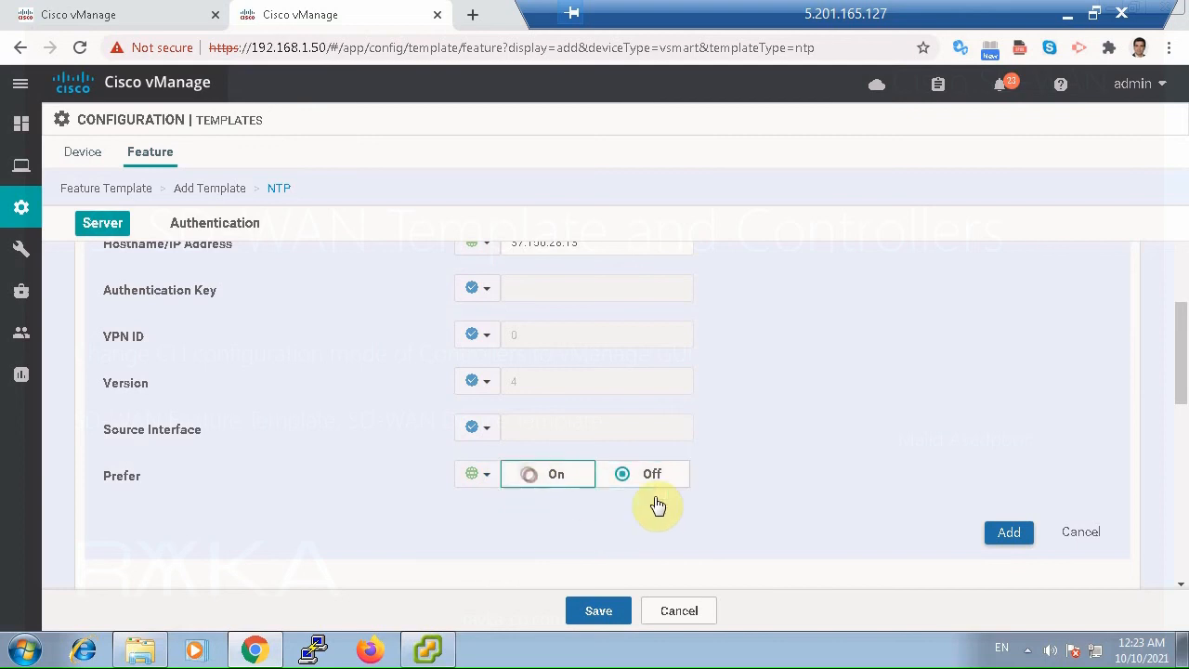
click(1007, 532)
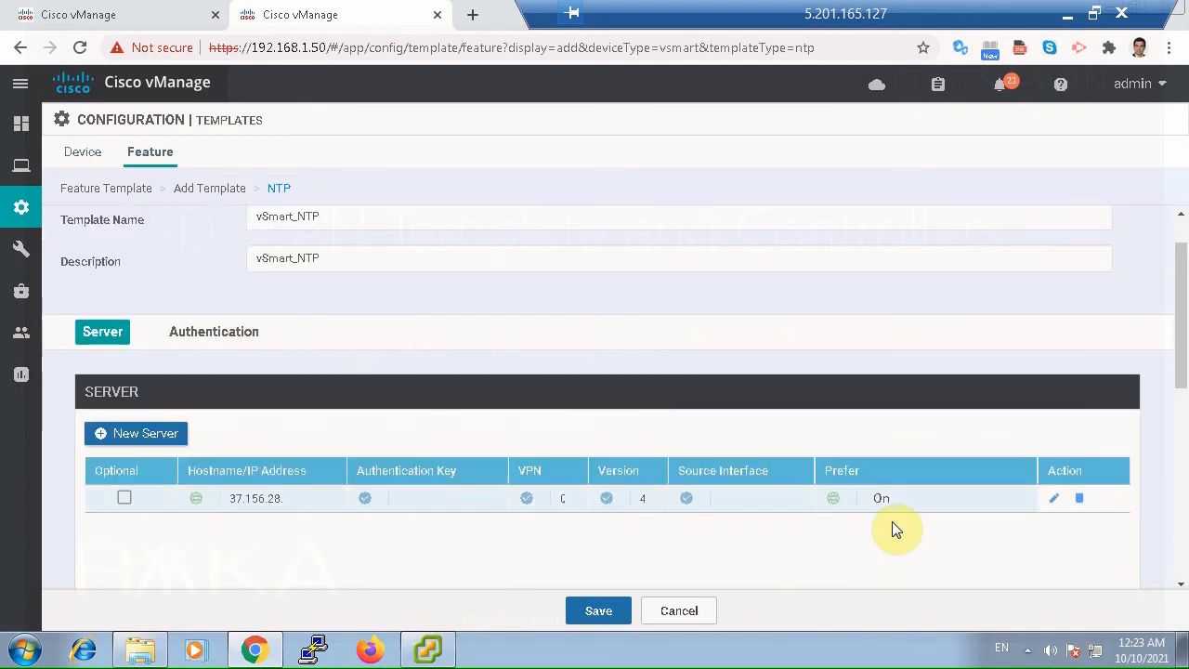
Save the vSmart NTP feature template without adding any authentication keys.
scroll(891, 525, down, 5)
scroll(891, 529, down, 2)
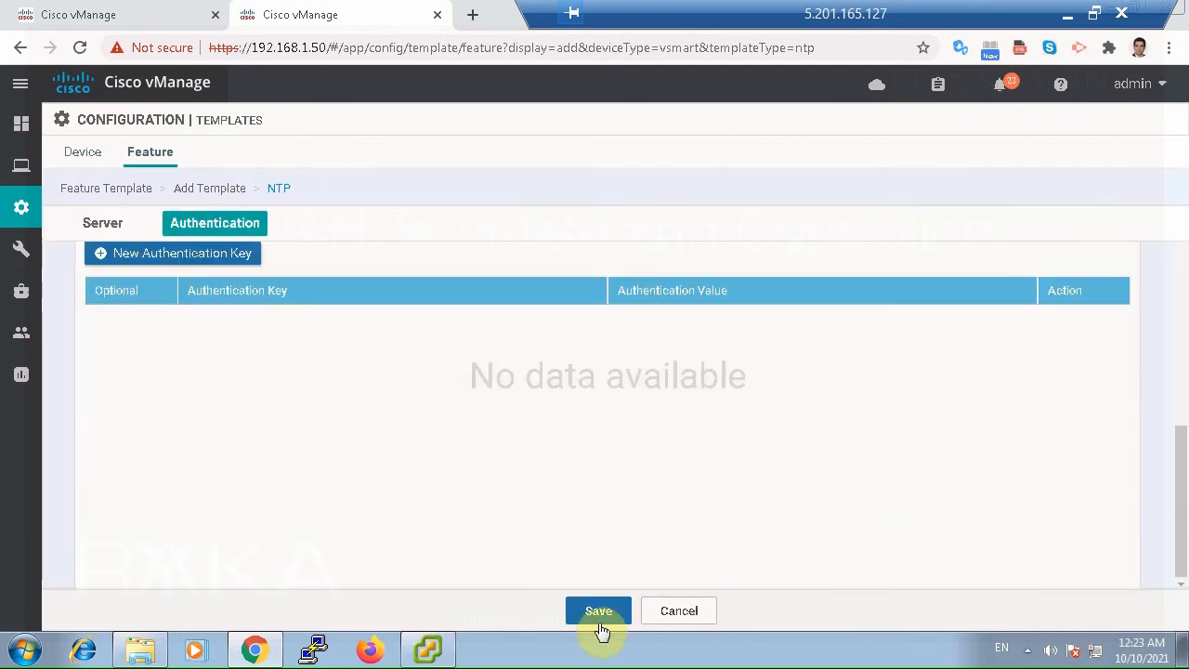
click(600, 617)
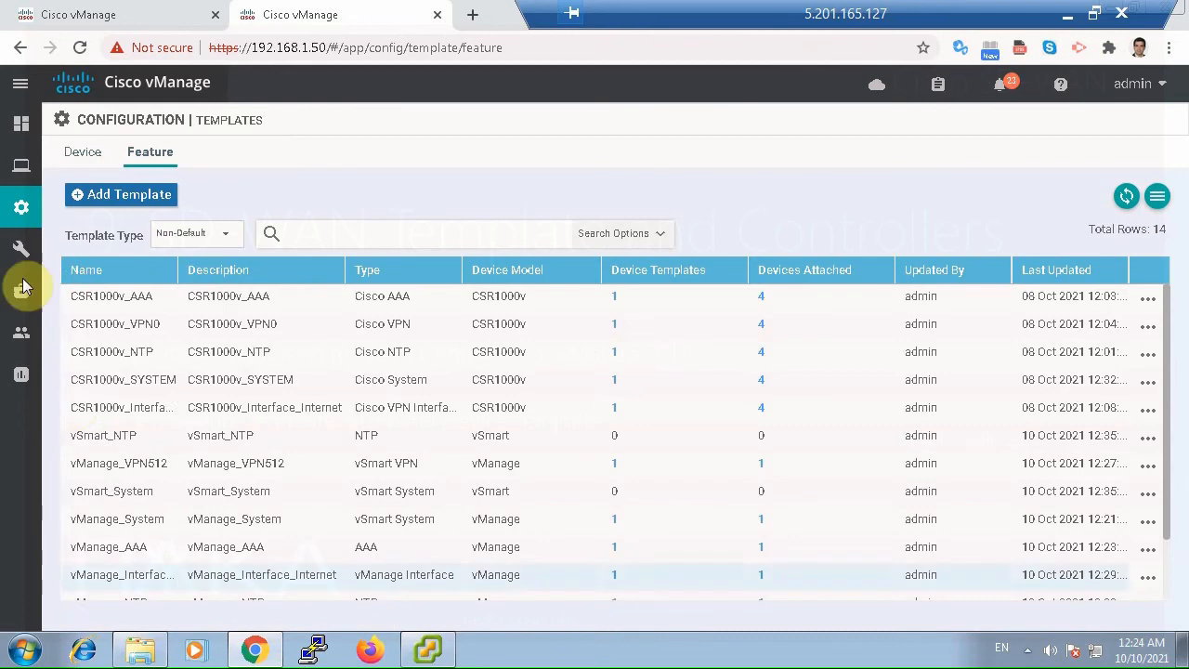
mouse_move(105, 206)
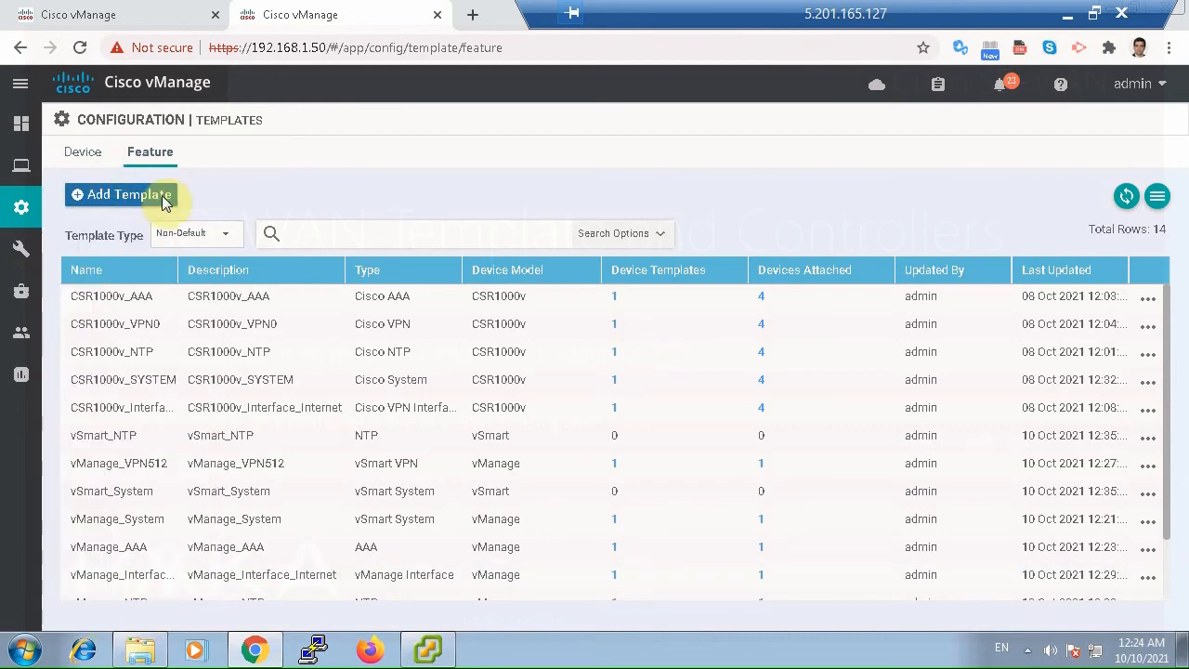
Start a new AAA feature template for the vSmart device model.
click(158, 195)
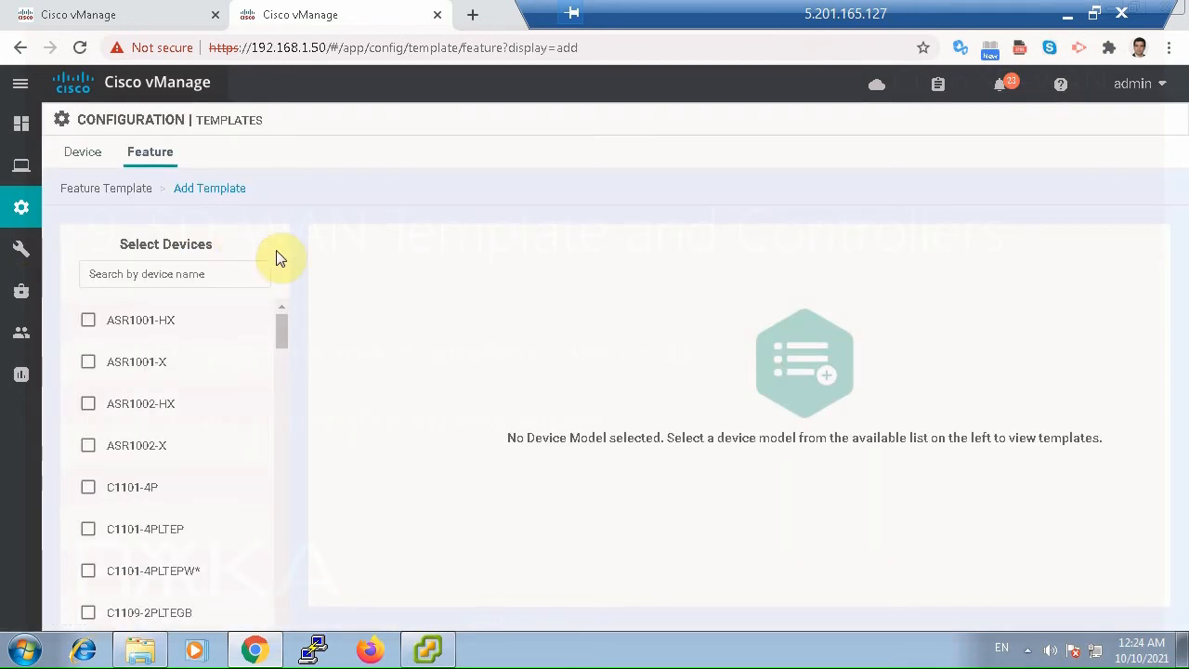
click(210, 271)
text(vs)
click(88, 320)
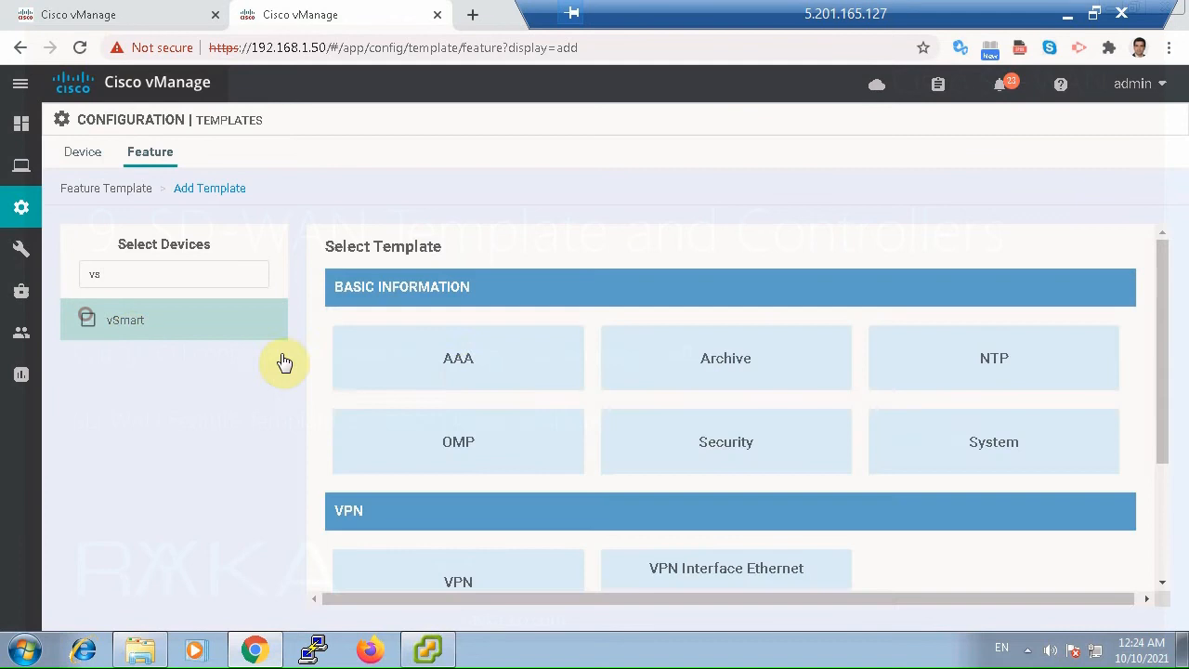
click(467, 369)
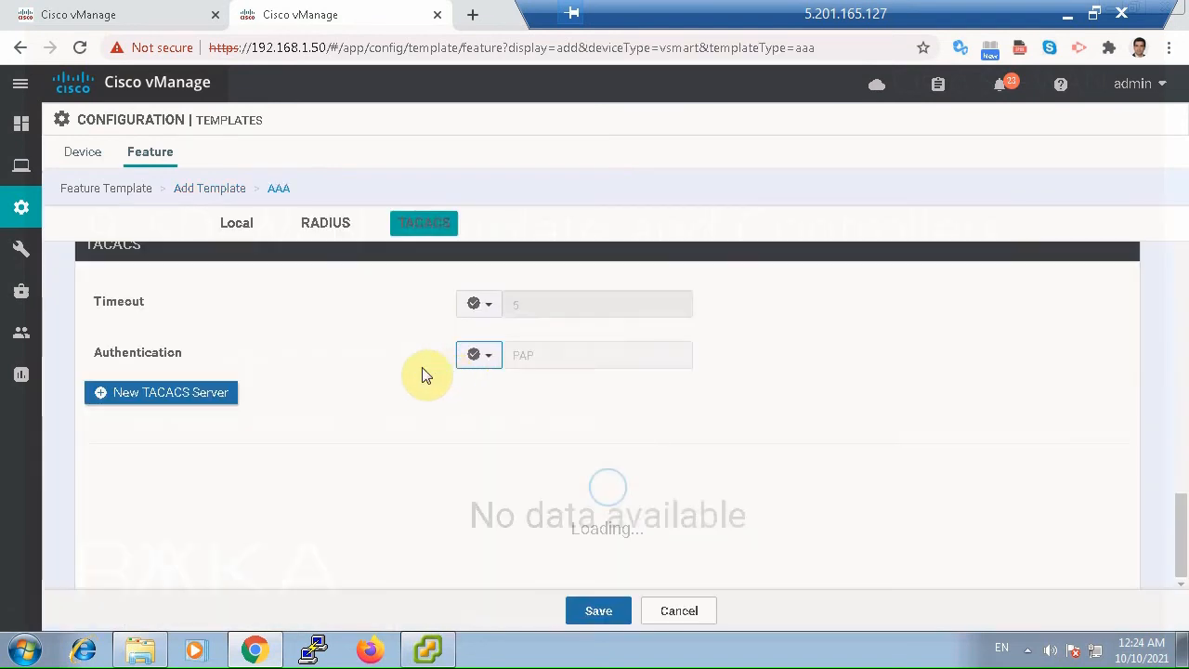
Enter vSmart_AAA as both the template name and the description of the AAA template.
scroll(422, 375, up, 10)
click(272, 273)
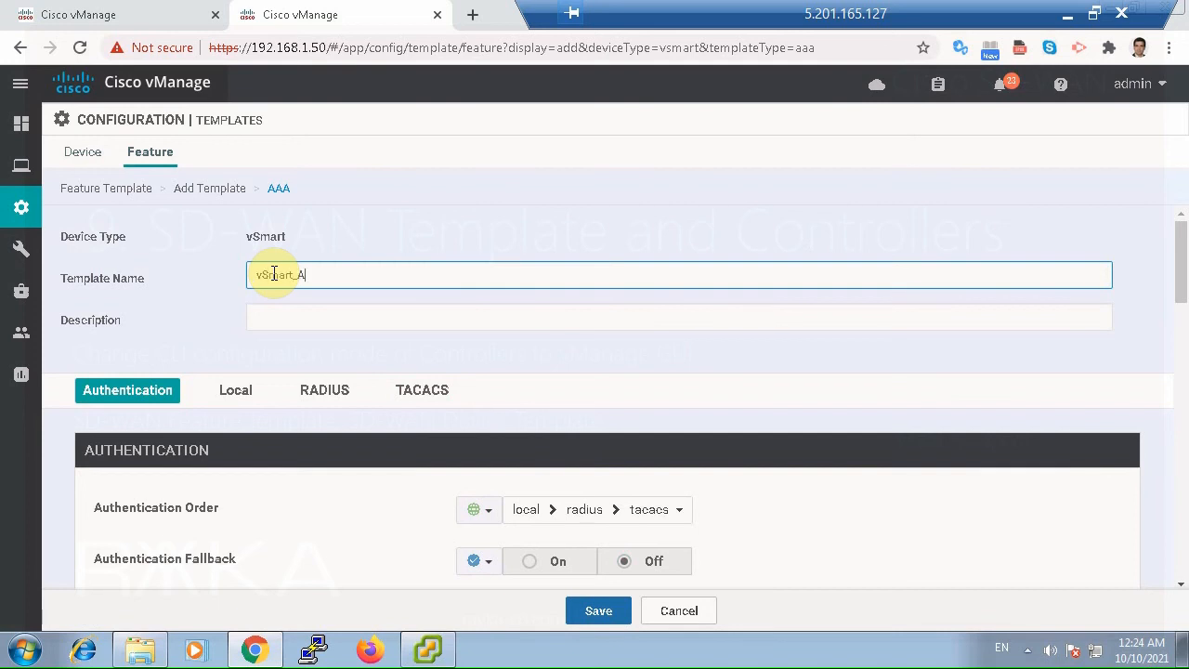
double_click(278, 274)
key(ctrl+c)
click(303, 314)
key(ctrl+v)
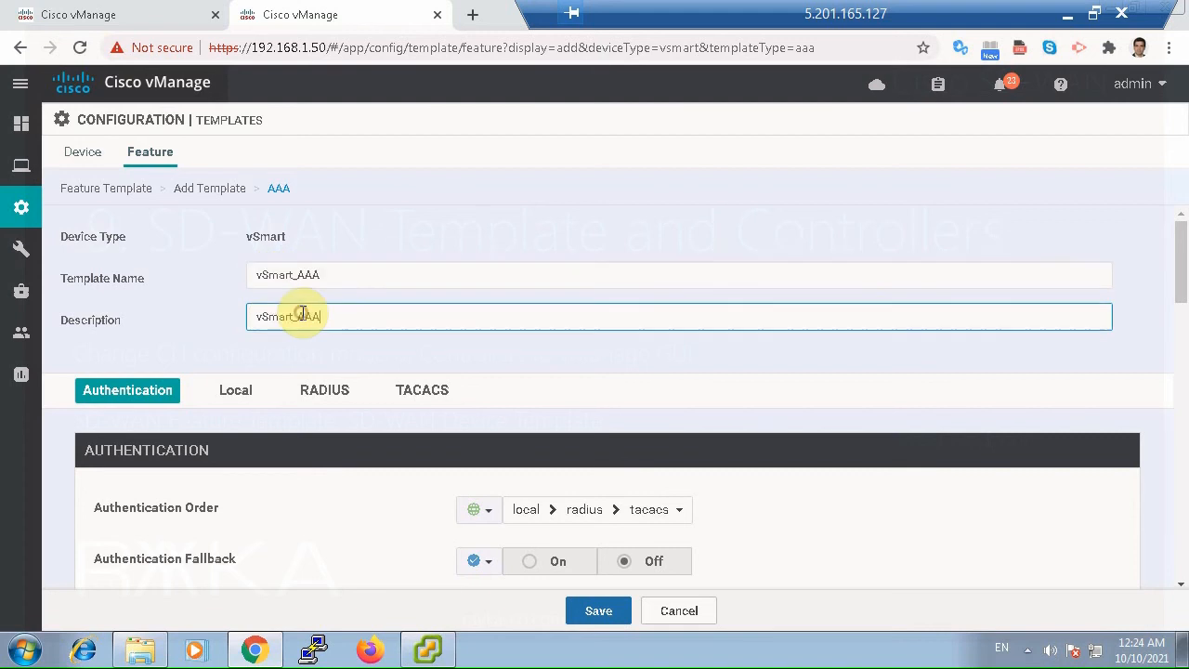
Replace the local admin user's password with the new account password and save the user changes.
scroll(477, 381, down, 2)
scroll(482, 395, down, 10)
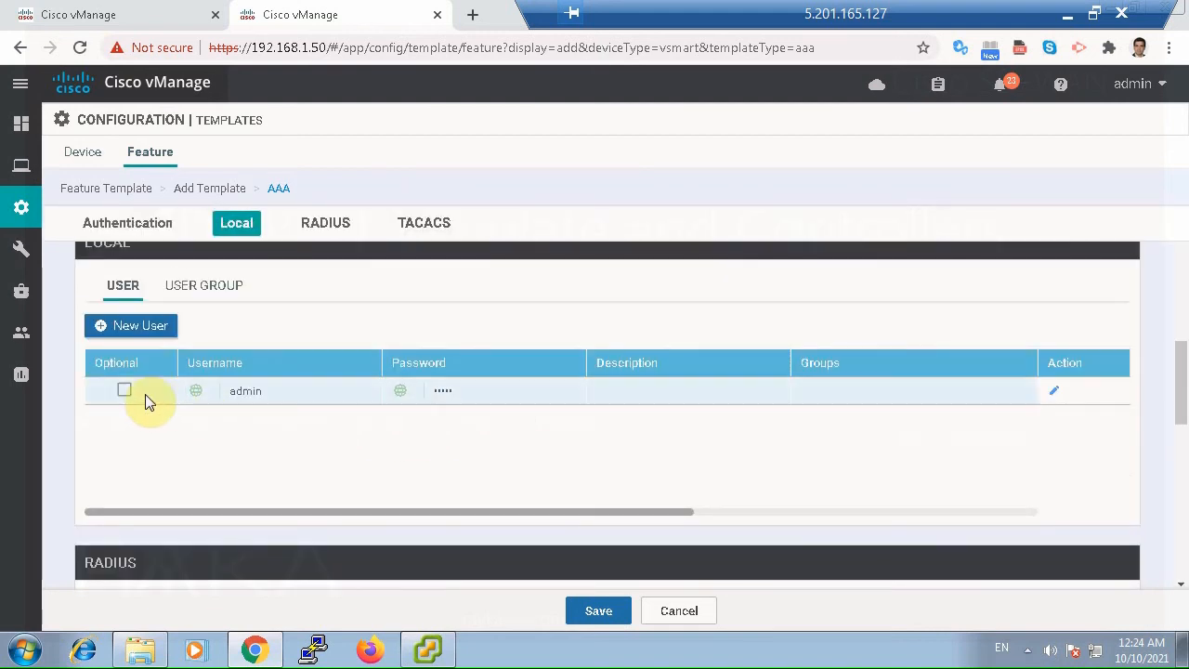
click(1053, 392)
drag(536, 324, 483, 324)
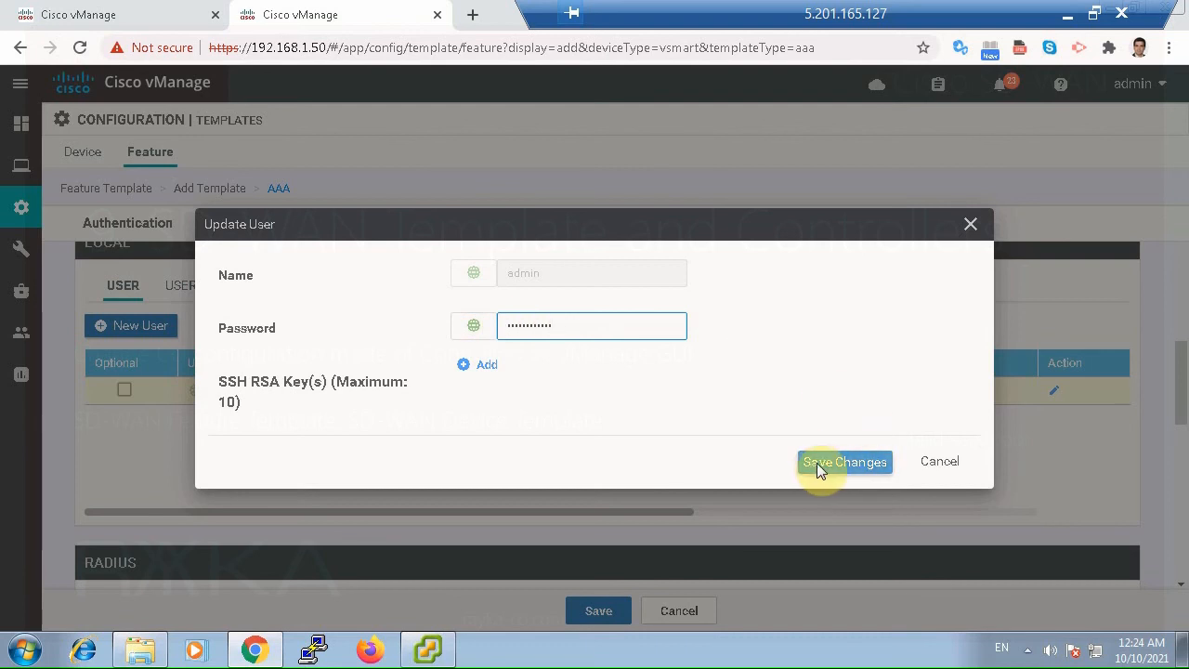
double_click(529, 326)
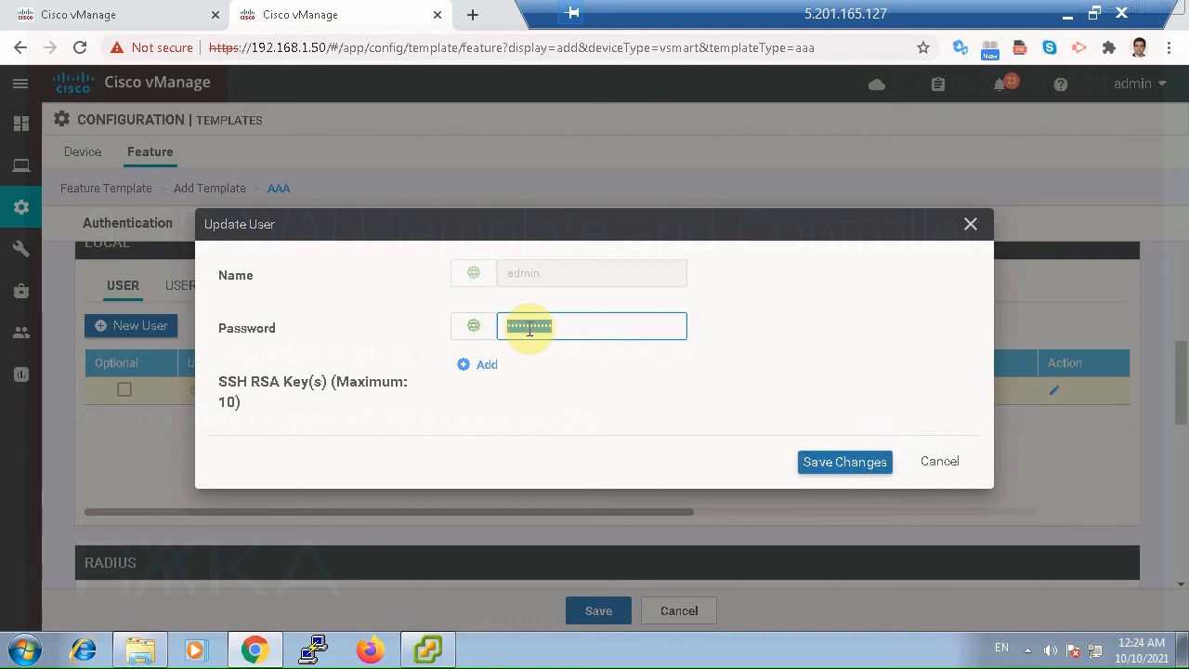
text(•••••••)
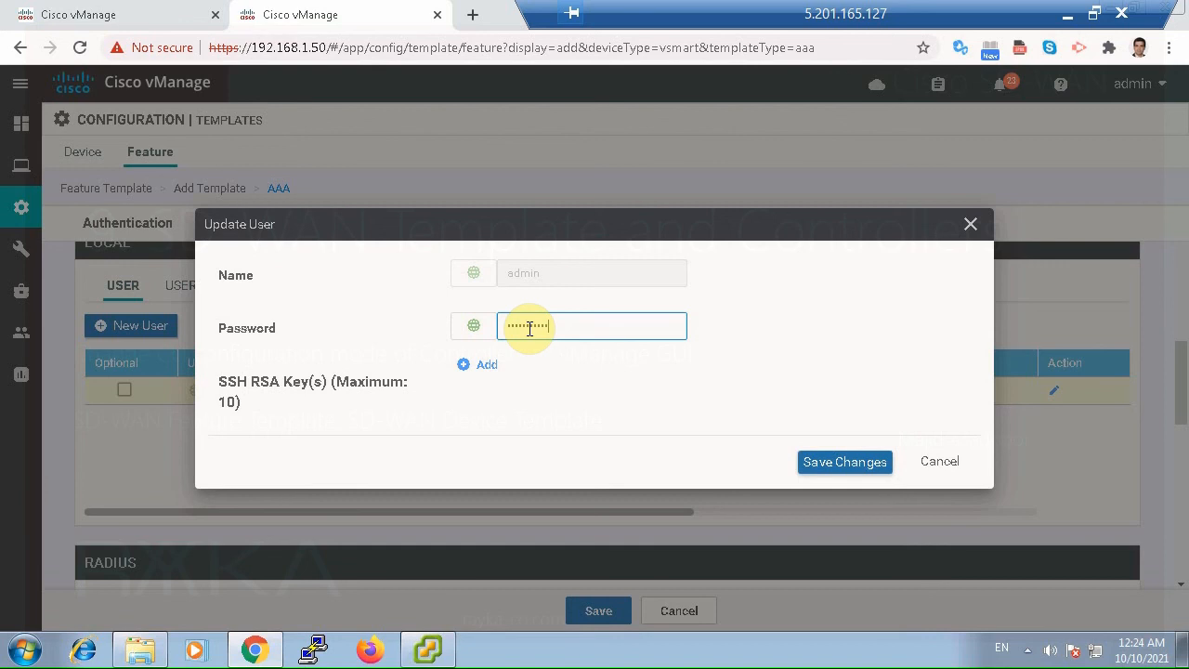
click(845, 461)
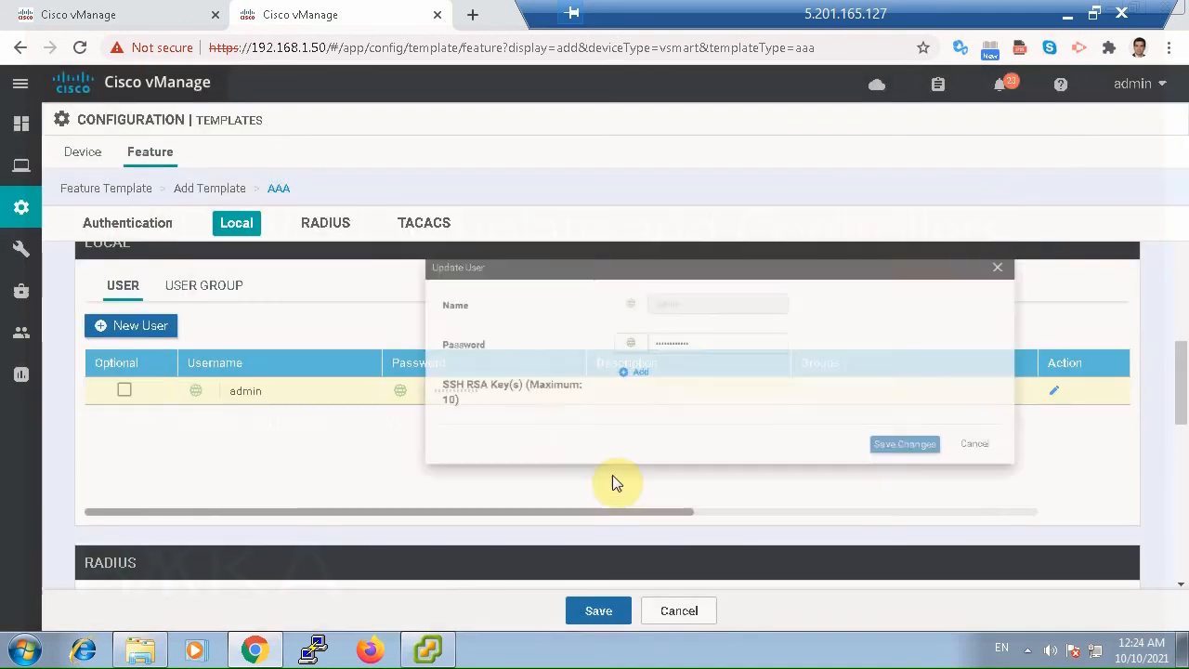
Add a second local user with the user's name and account password, assigned to the netadmin user group.
click(149, 327)
click(575, 440)
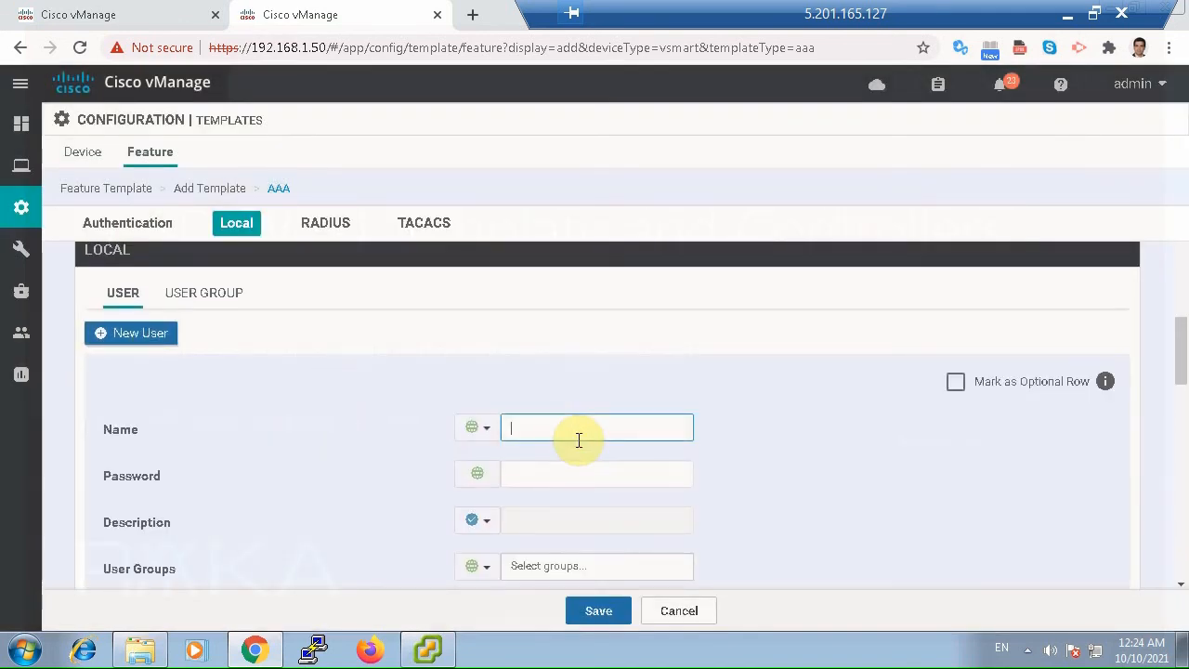
key(Tab)
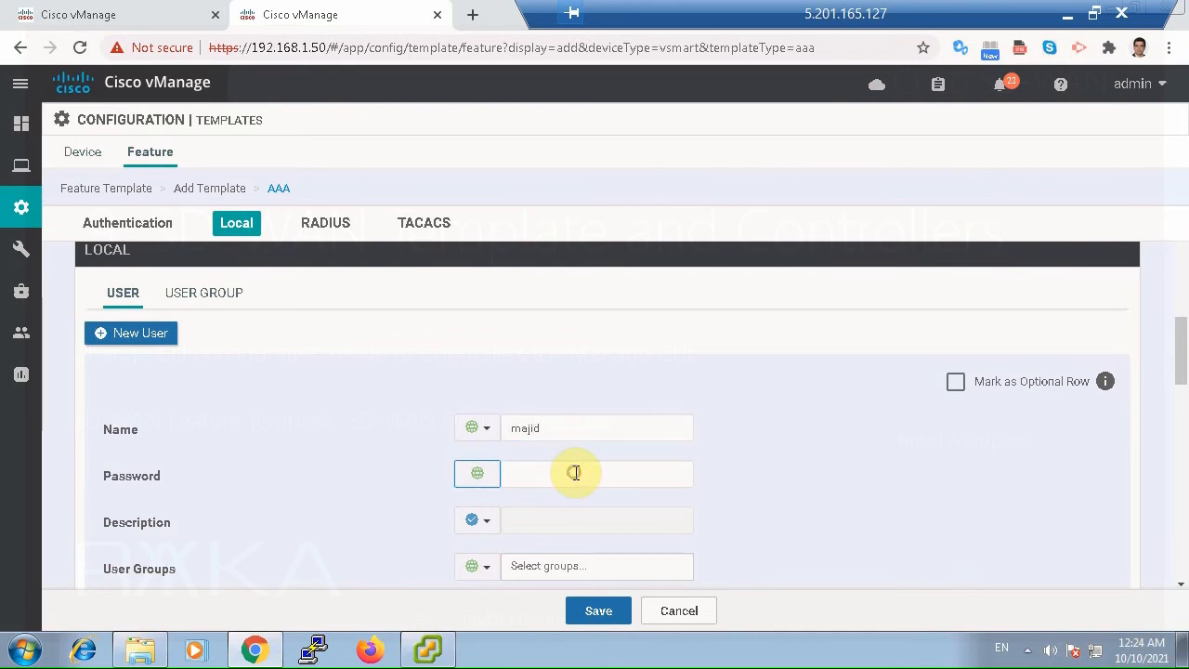
click(574, 473)
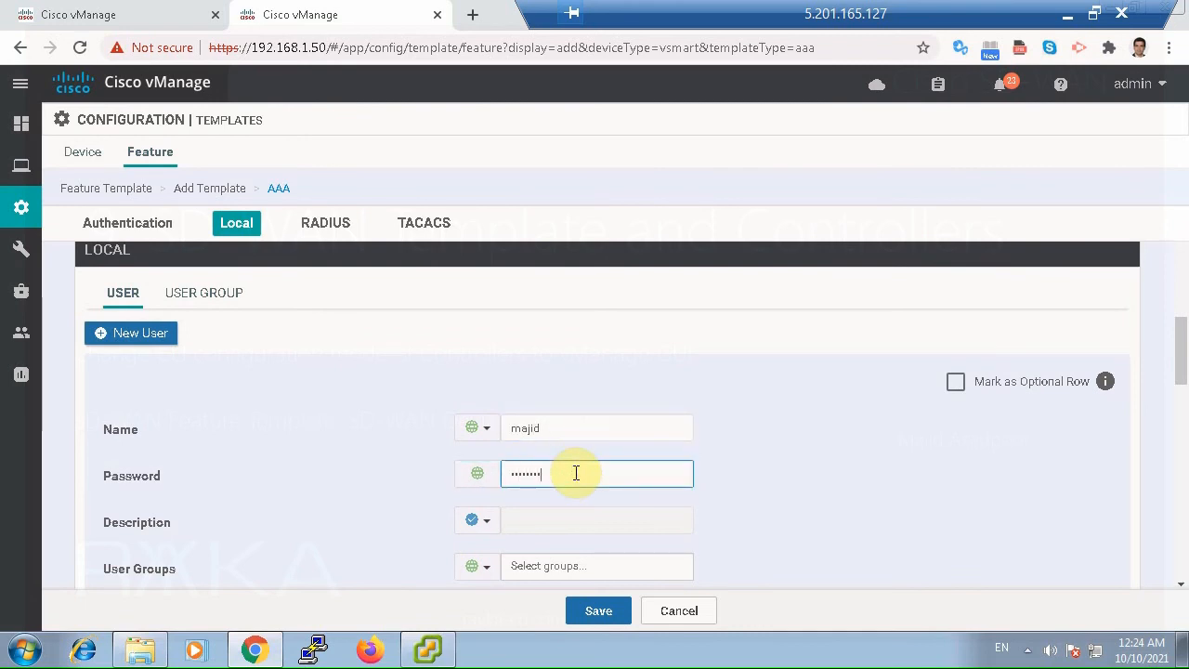
scroll(788, 496, down, 2)
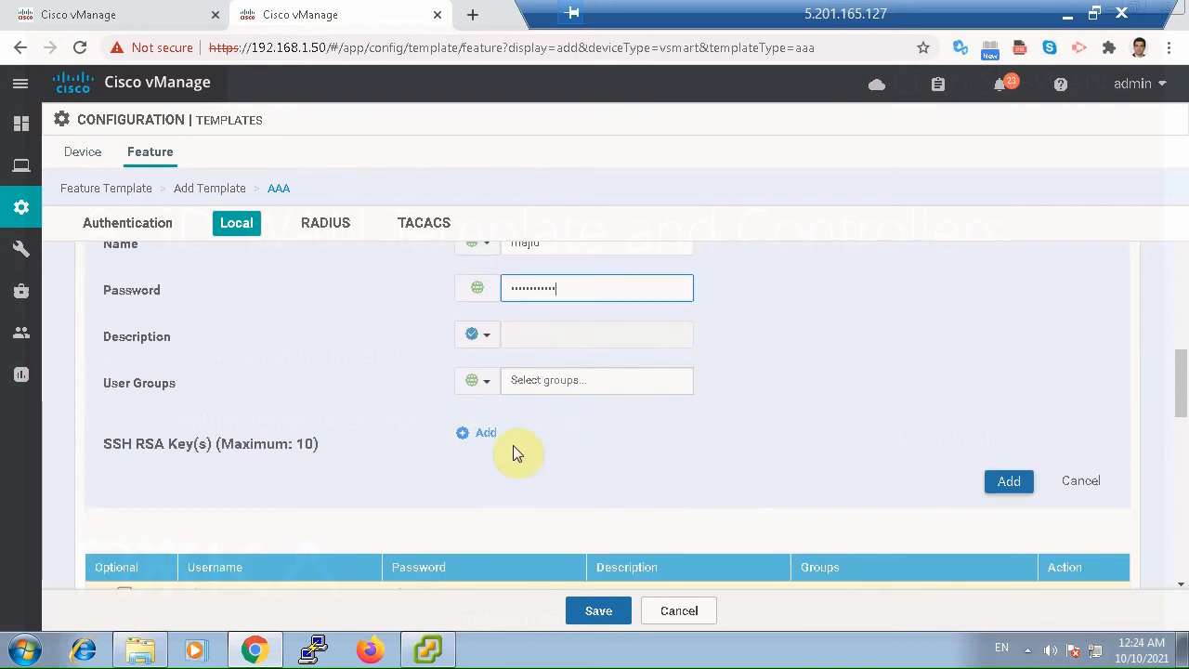
click(486, 383)
mouse_move(563, 448)
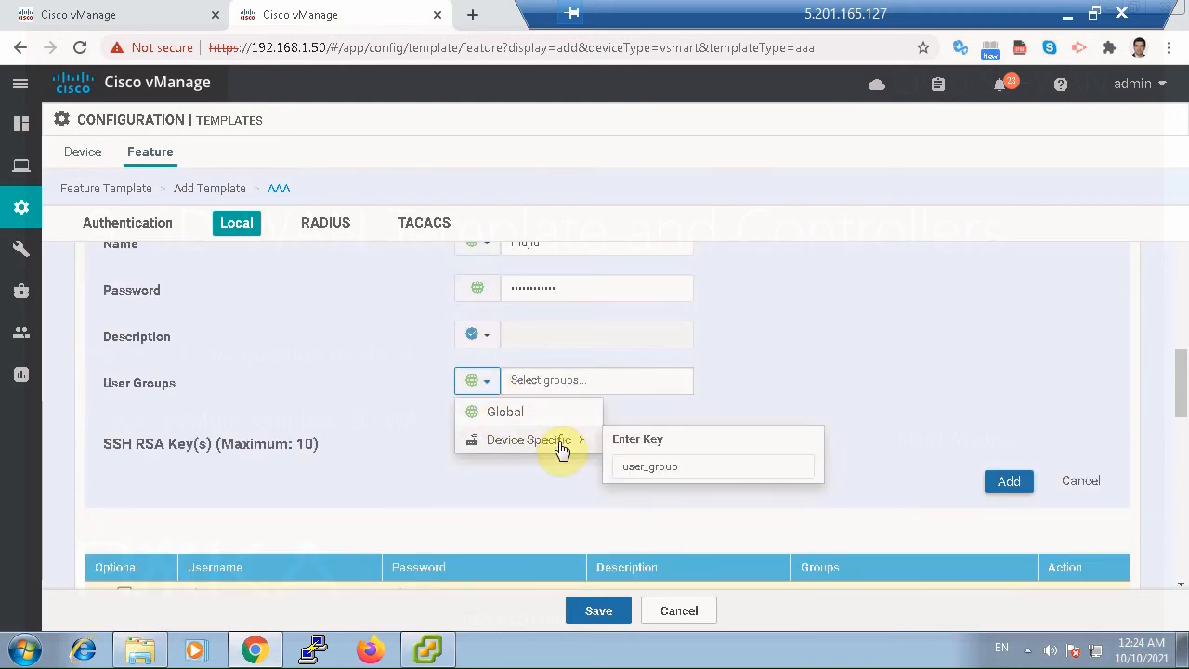
click(556, 381)
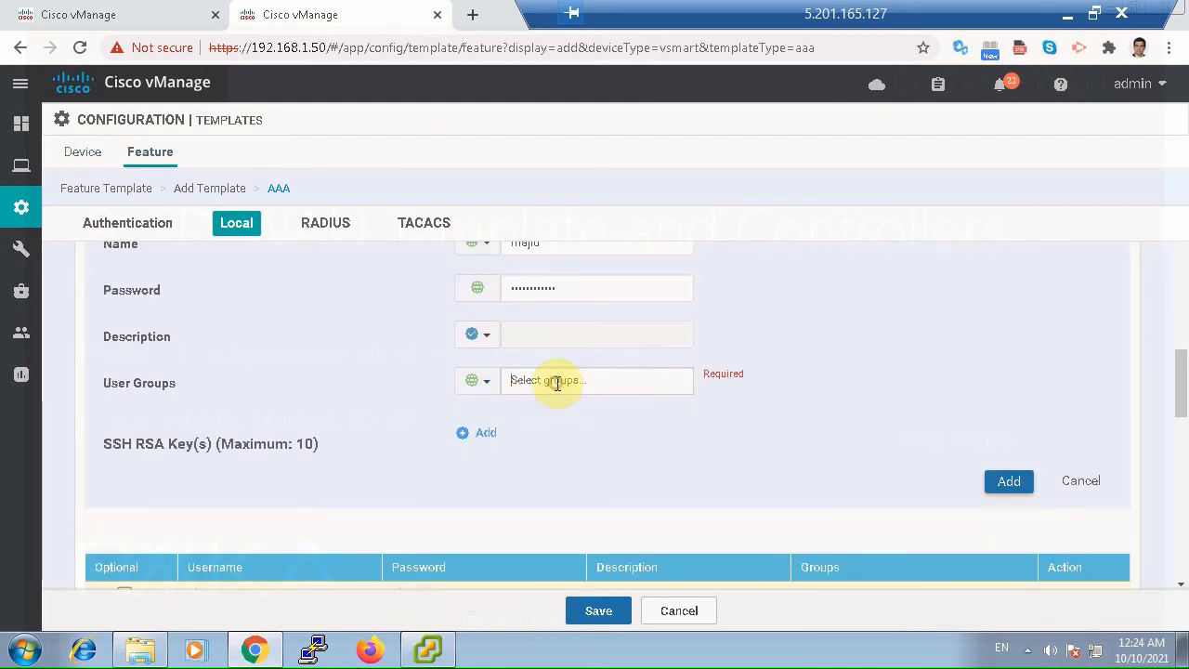
click(557, 415)
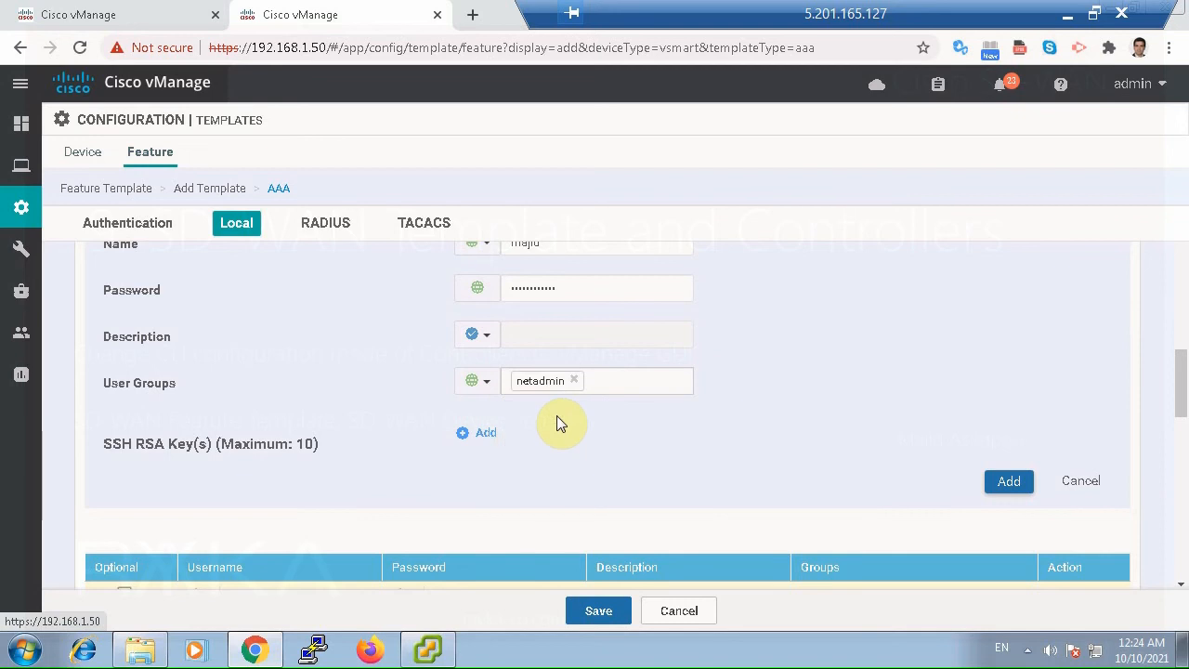
click(1005, 483)
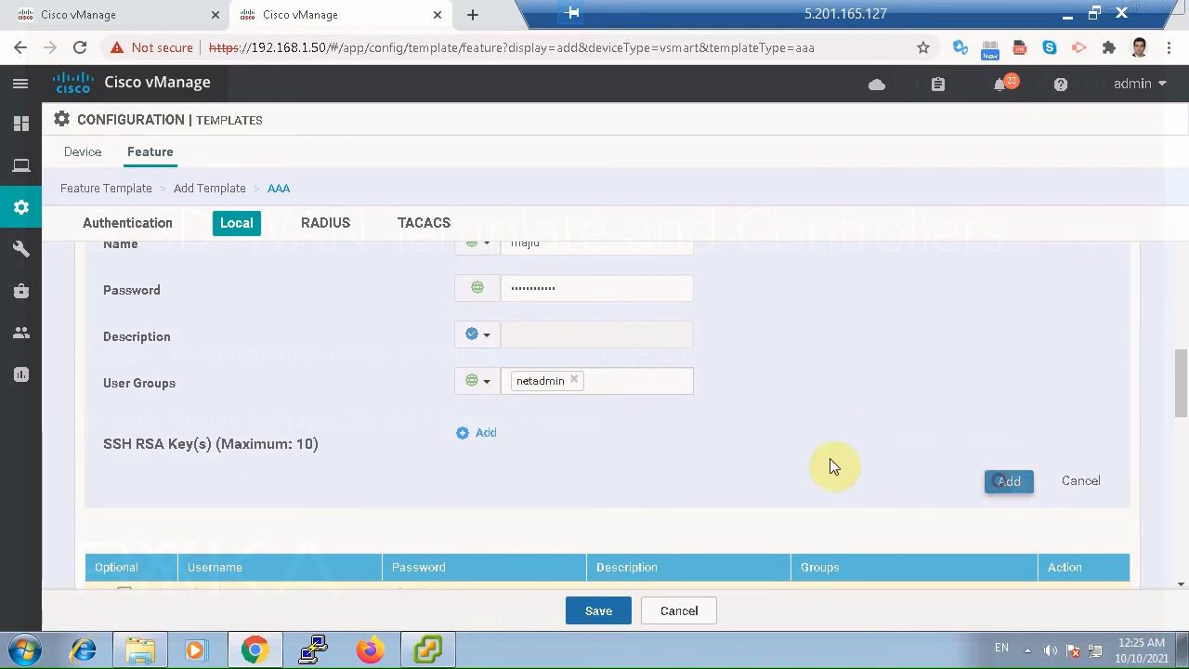
Save the vSmart AAA feature template without adding any RADIUS or TACACS servers.
scroll(829, 464, down, 2)
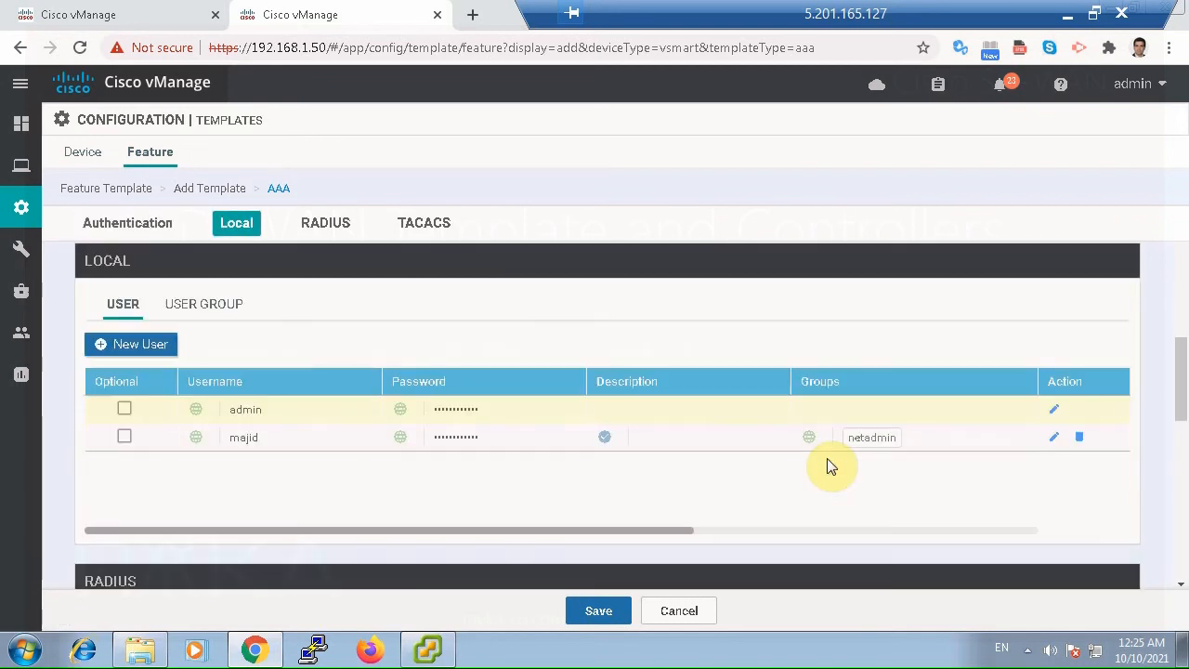
scroll(641, 517, down, 2)
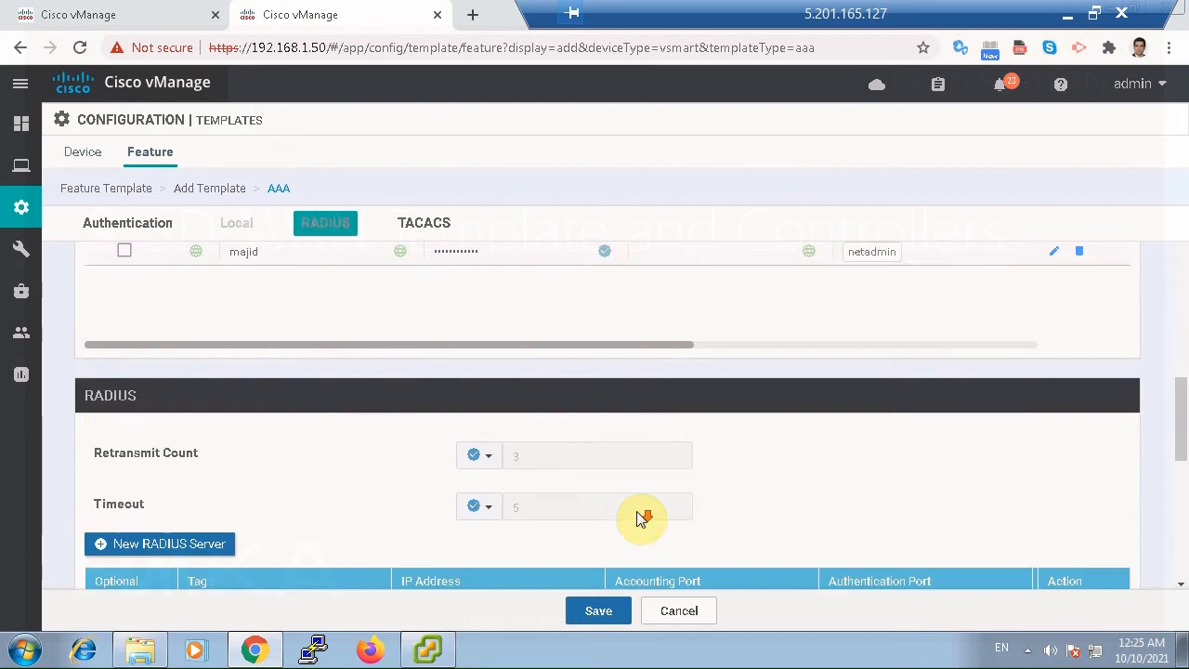
scroll(639, 515, down, 2)
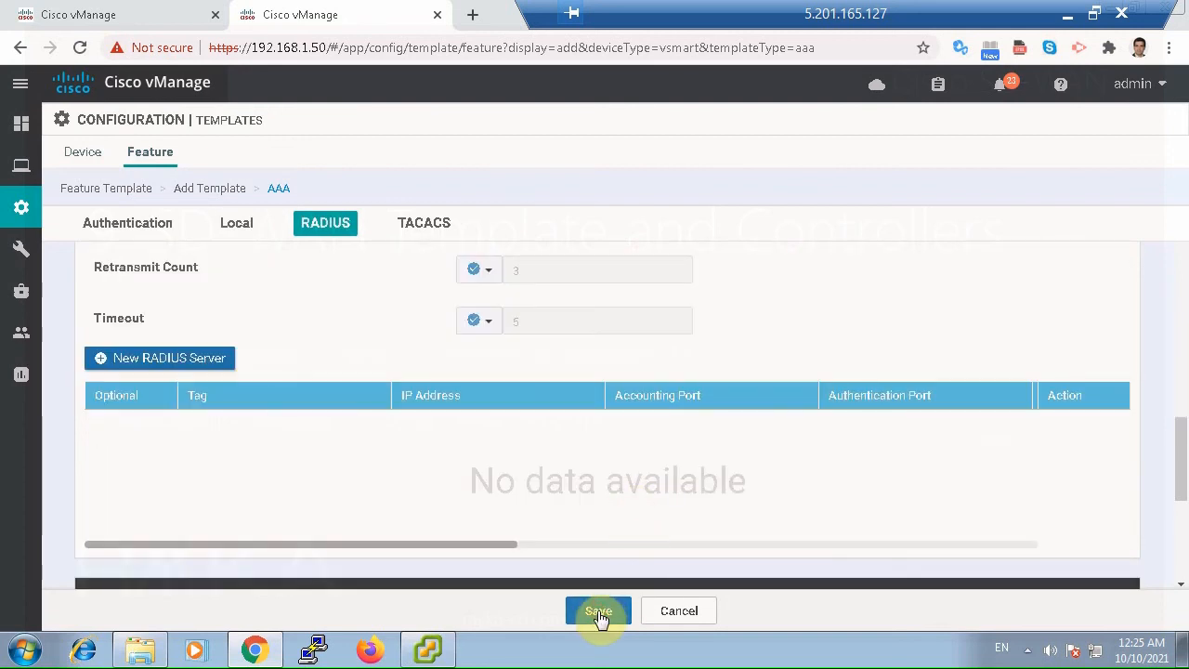
click(597, 610)
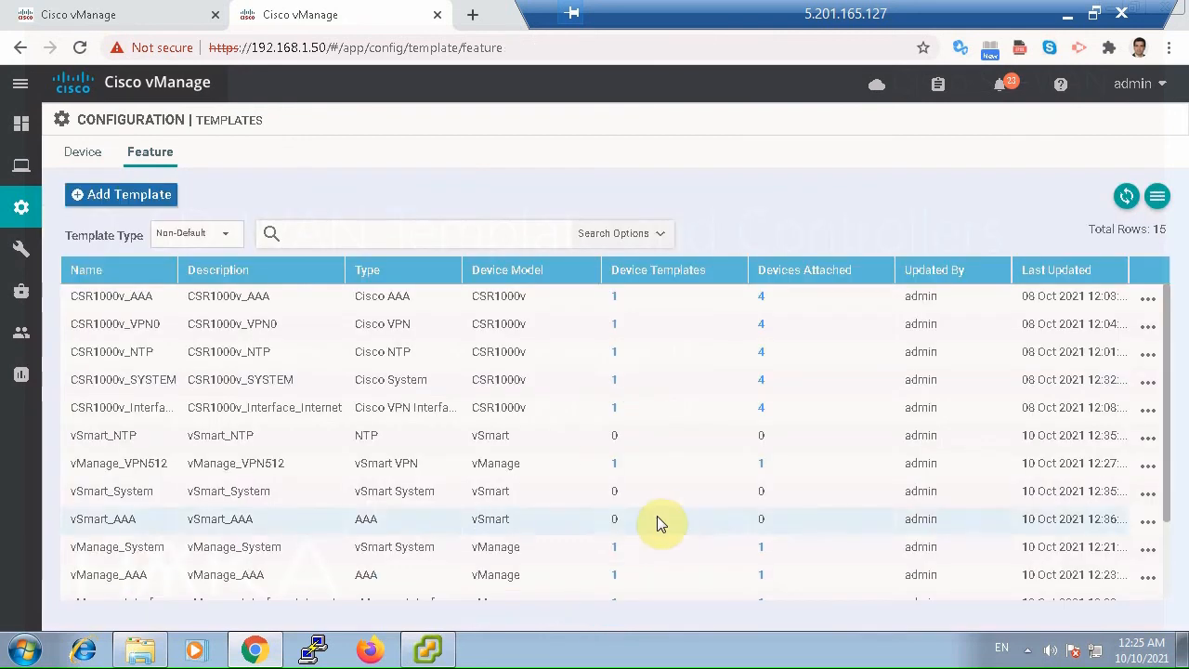
Start a new VPN feature template for the vSmart device model.
click(106, 194)
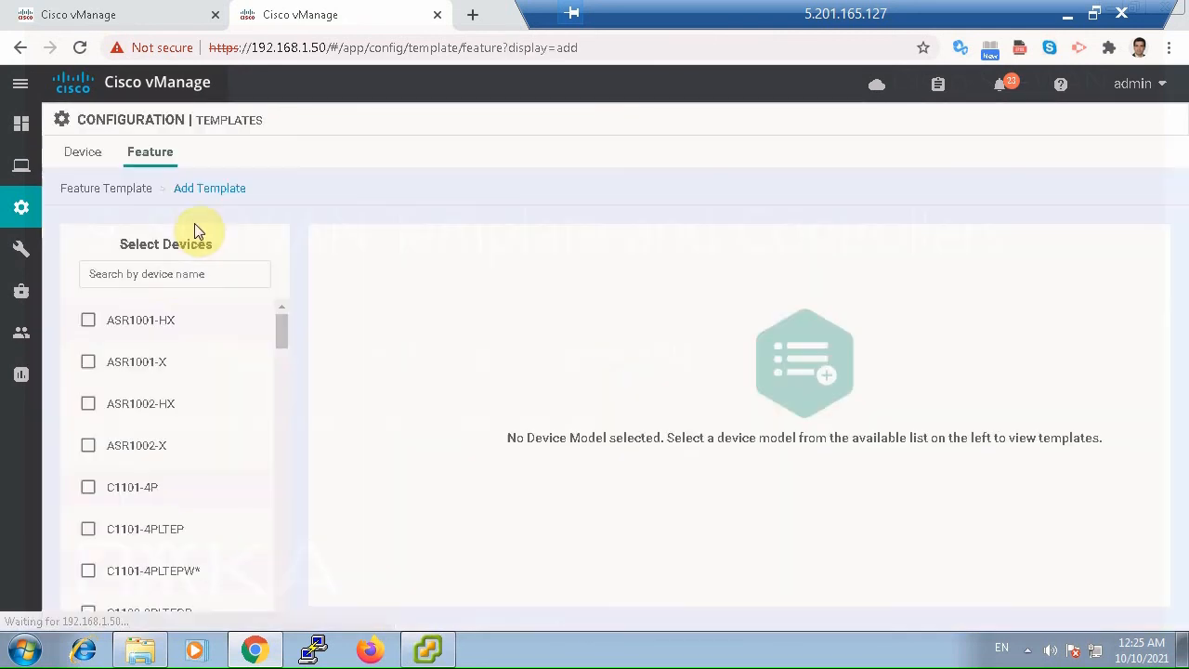
click(175, 271)
text(vs)
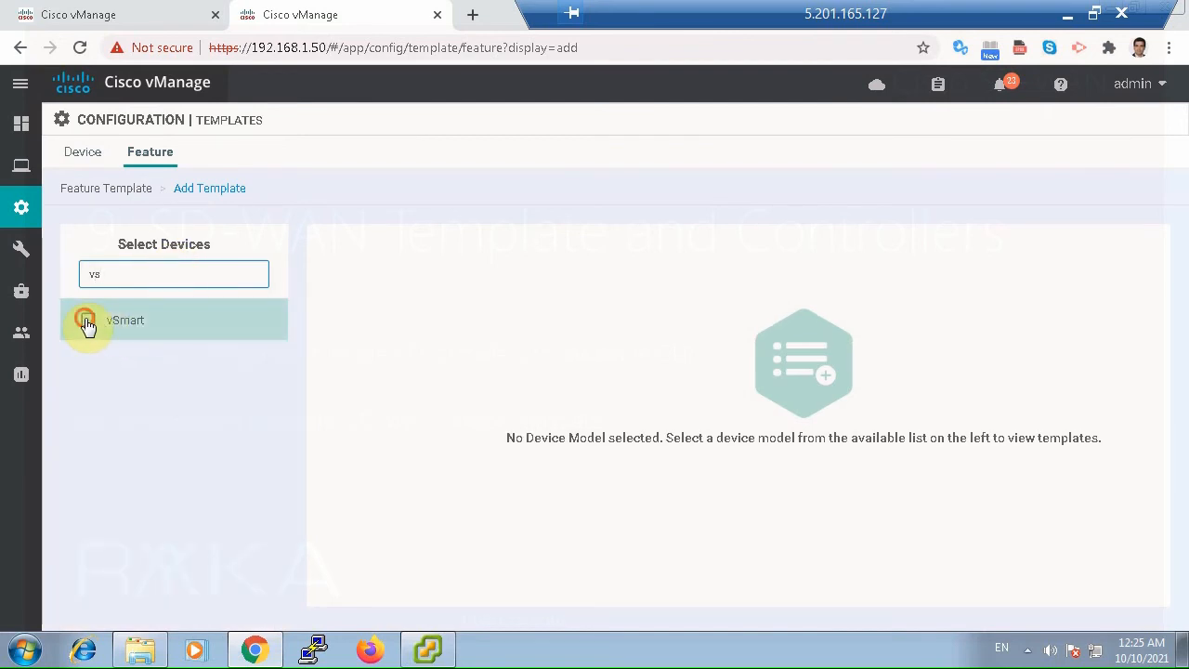
click(87, 319)
scroll(635, 420, down, 2)
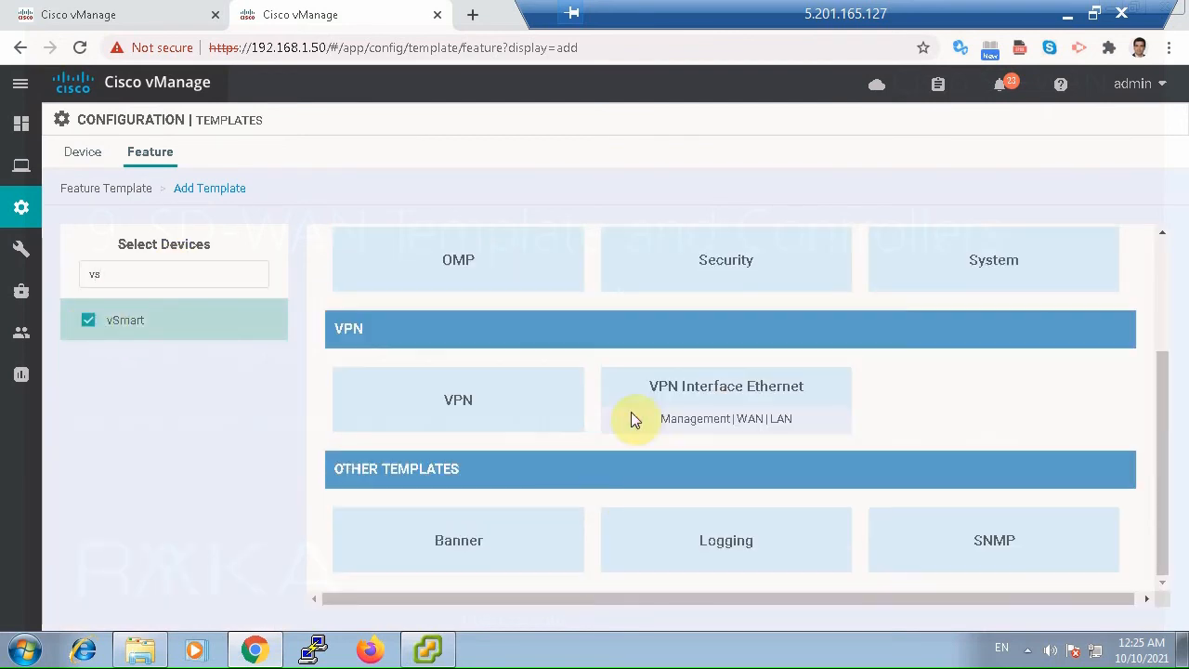
click(490, 409)
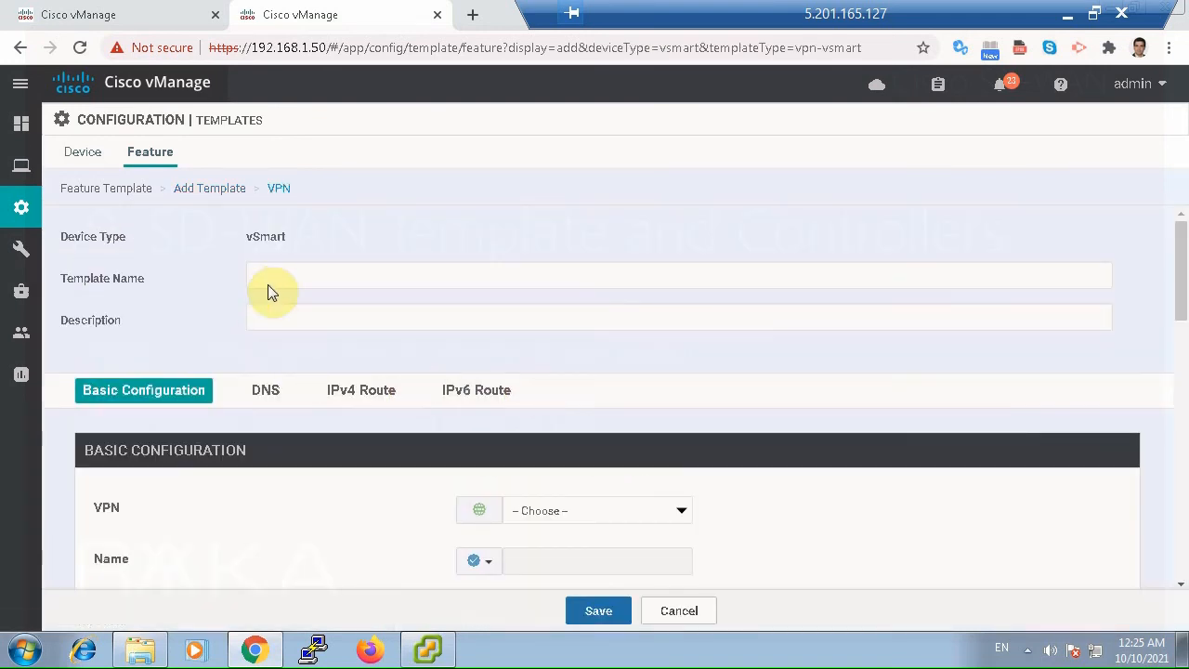
Enter vSamrt_VPN0 as both the template name and the description of the VPN template.
click(267, 284)
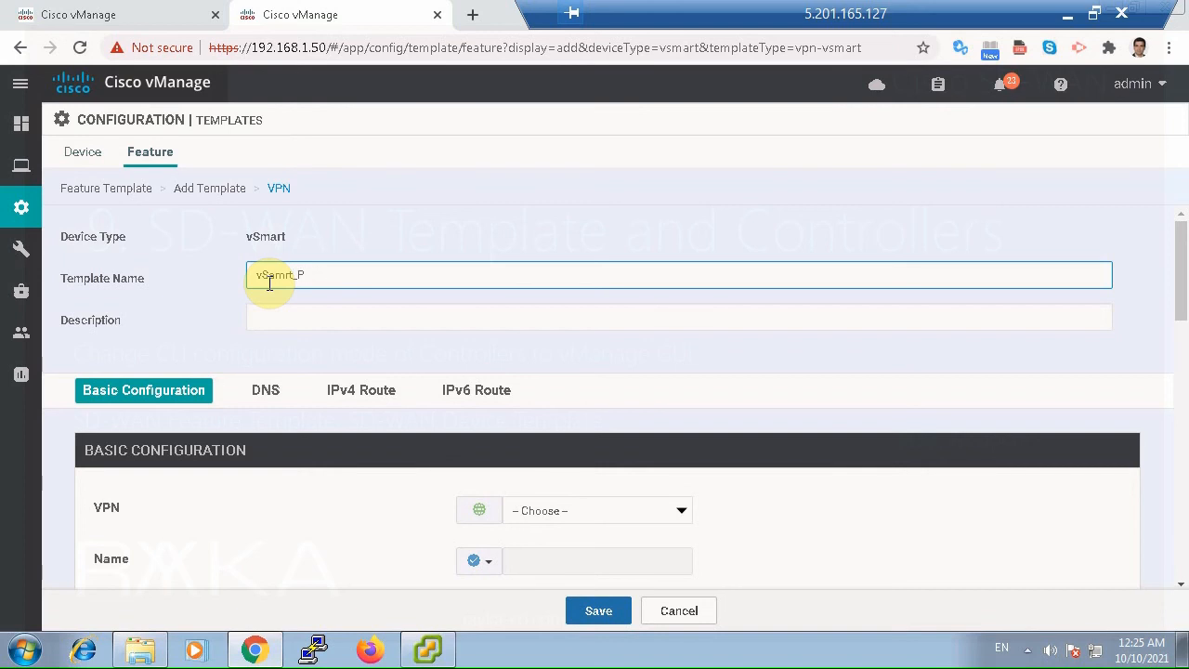
text(vSamrt_VPN0)
key(ctrl+a)
key(ctrl+c)
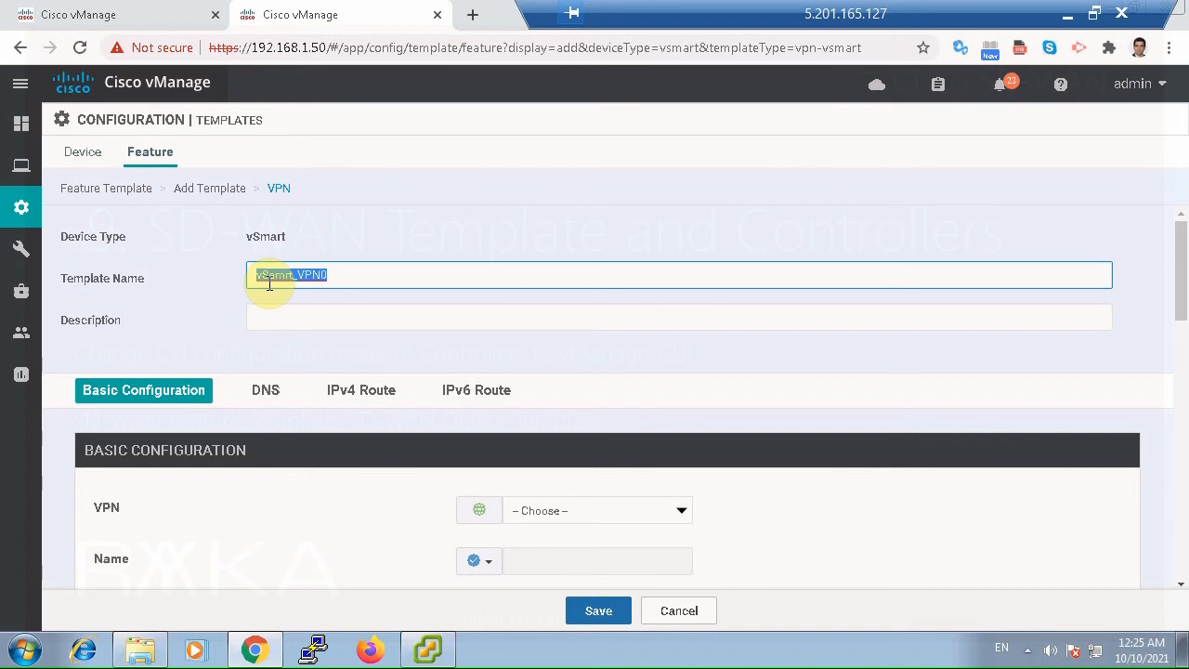
click(292, 315)
key(ctrl+v)
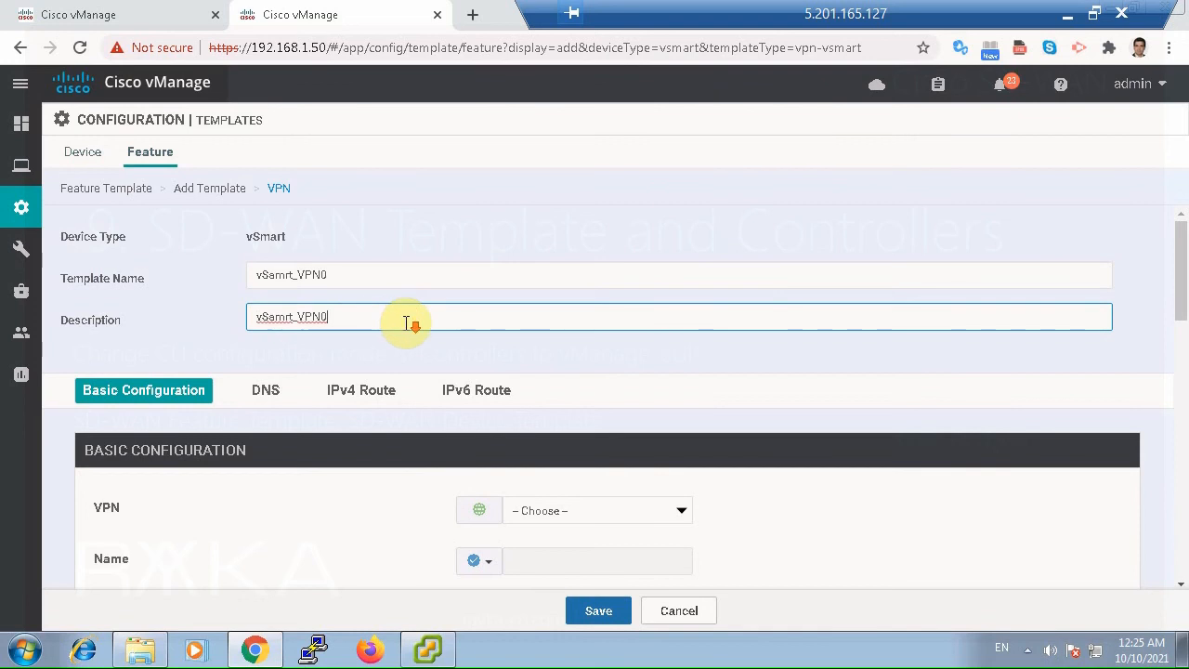
Set the template's VPN to VPN 0 and give it the global name VPN0.
scroll(412, 322, down, 2)
click(526, 295)
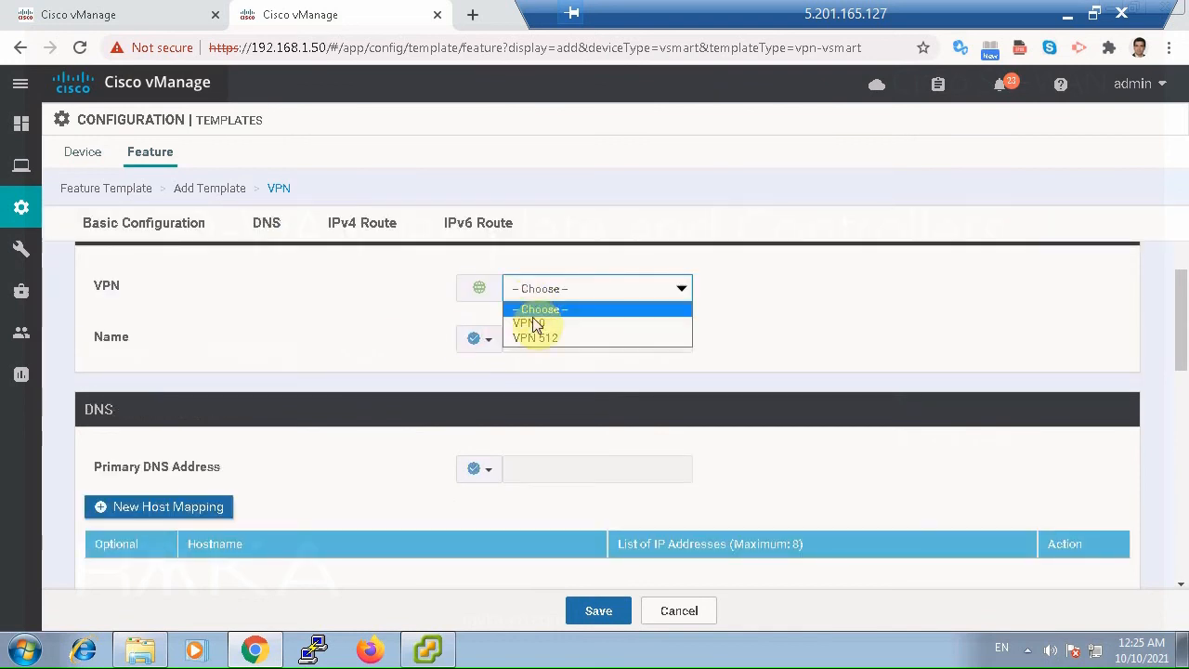
click(531, 323)
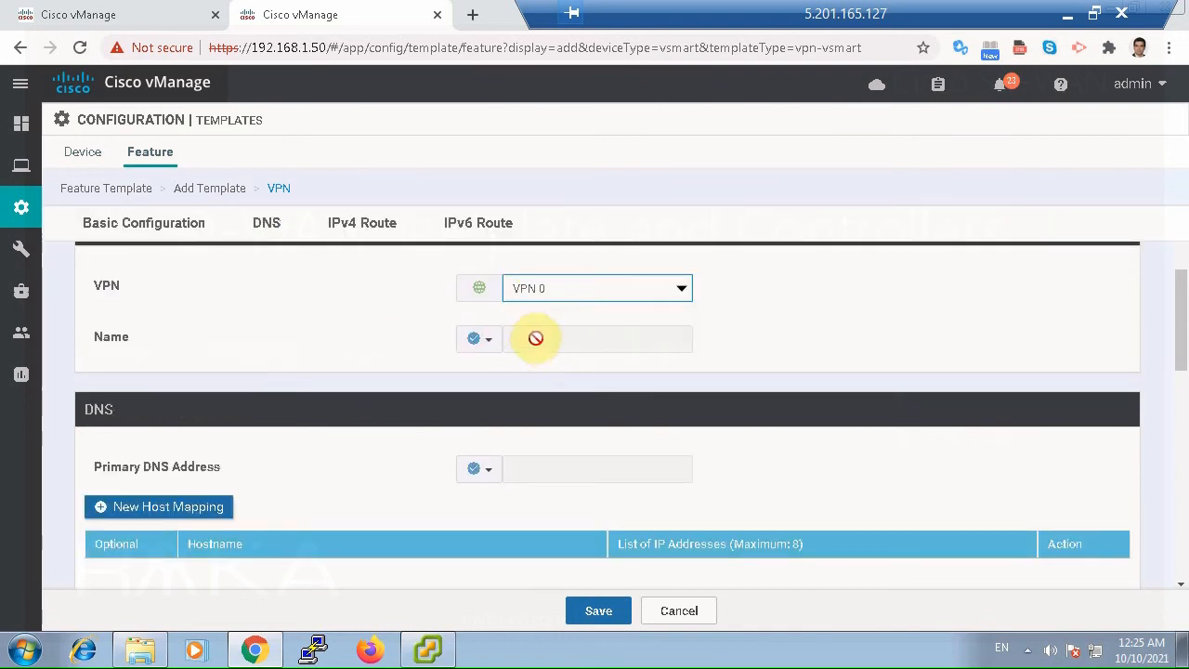
click(489, 342)
click(517, 369)
click(525, 341)
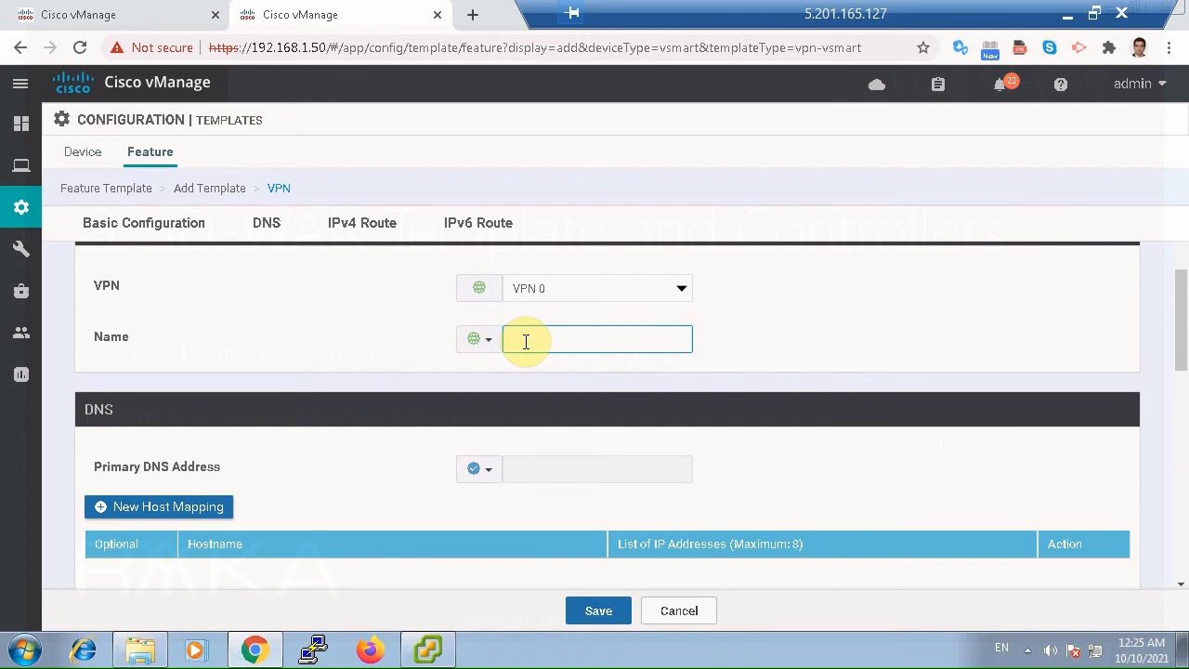
Set the primary DNS address globally to 8.8.8.8 in the VPN template.
scroll(525, 343, down, 1)
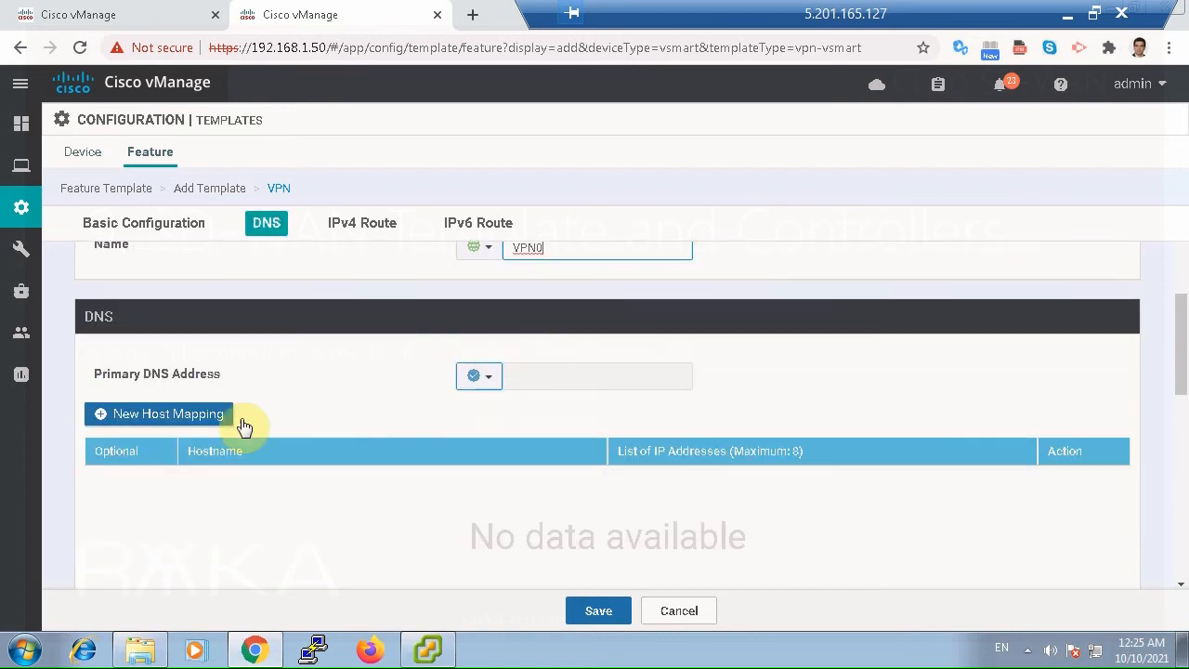
scroll(244, 427, down, 1)
click(492, 296)
click(494, 326)
click(554, 289)
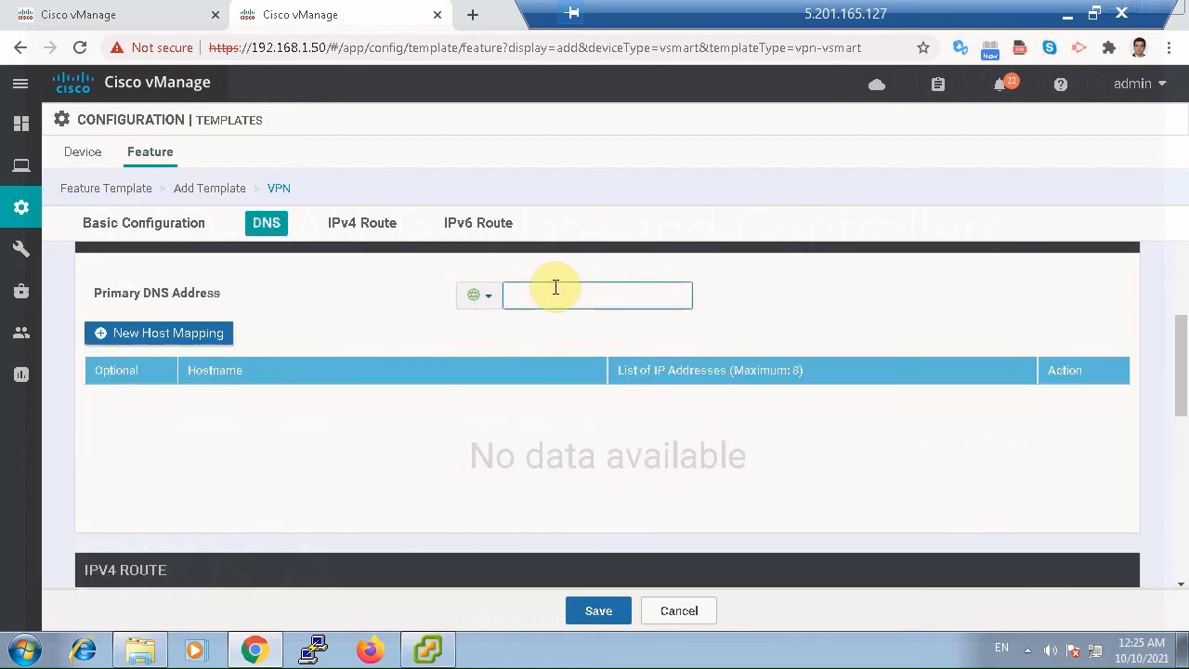
text(8.8.8.8)
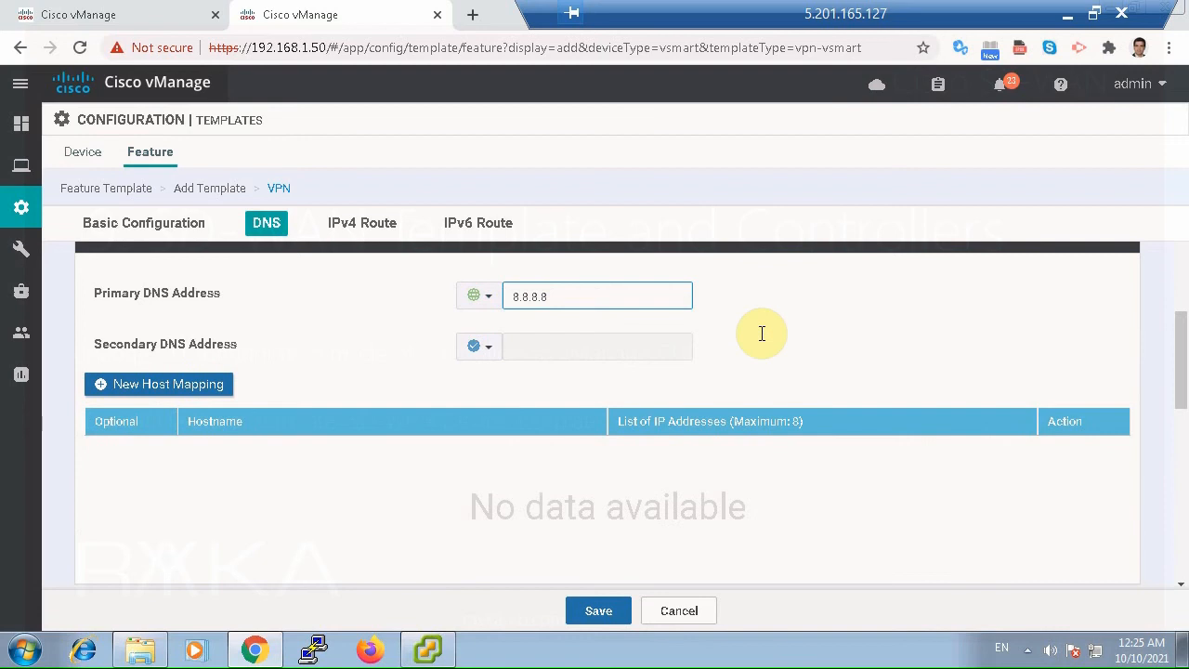
Add an IPv4 route for prefix 0.0.0.0/0 with one next hop to the VPN template.
scroll(762, 339, down, 1)
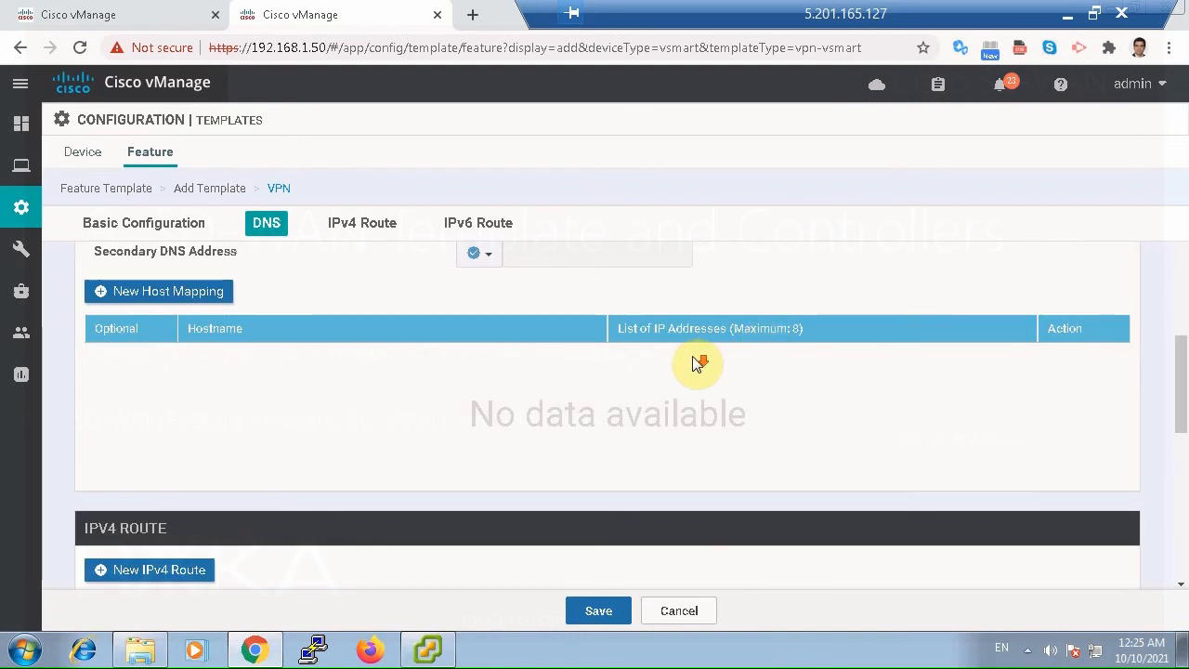
scroll(697, 363, down, 1)
click(190, 478)
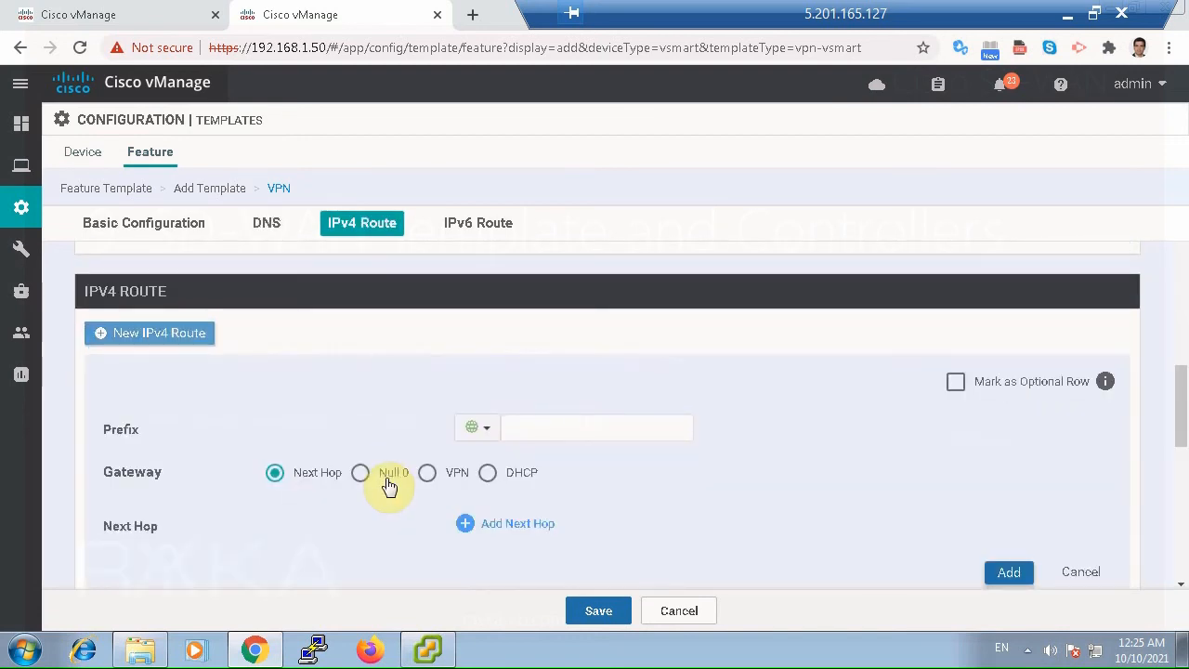
click(542, 426)
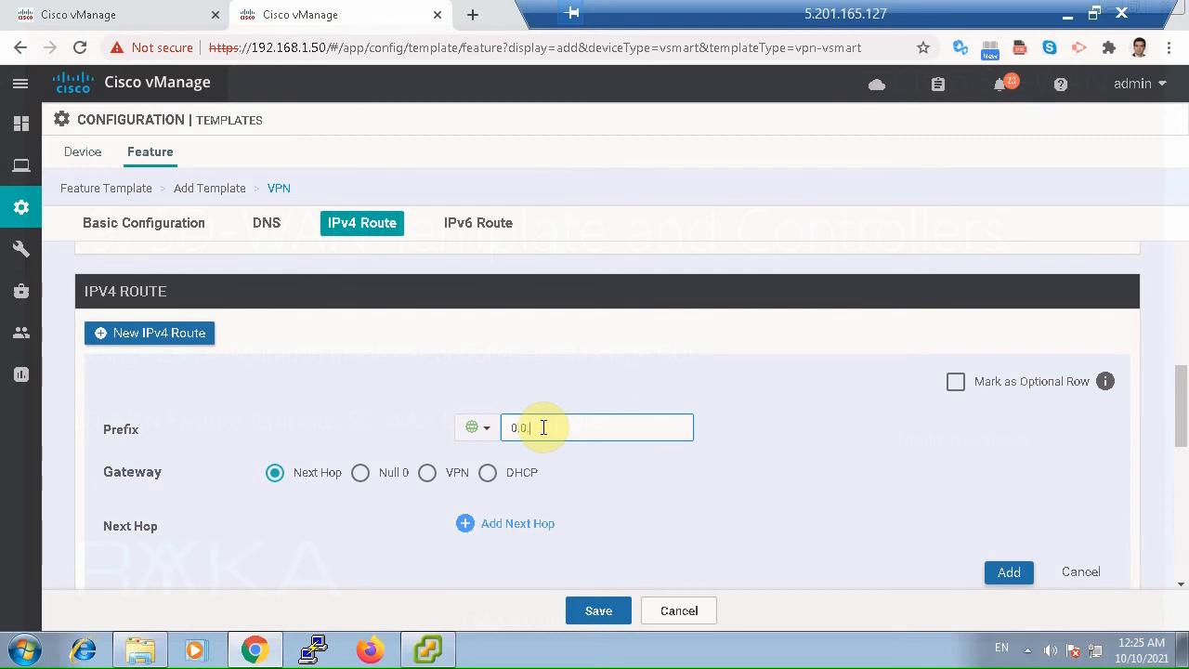
click(517, 523)
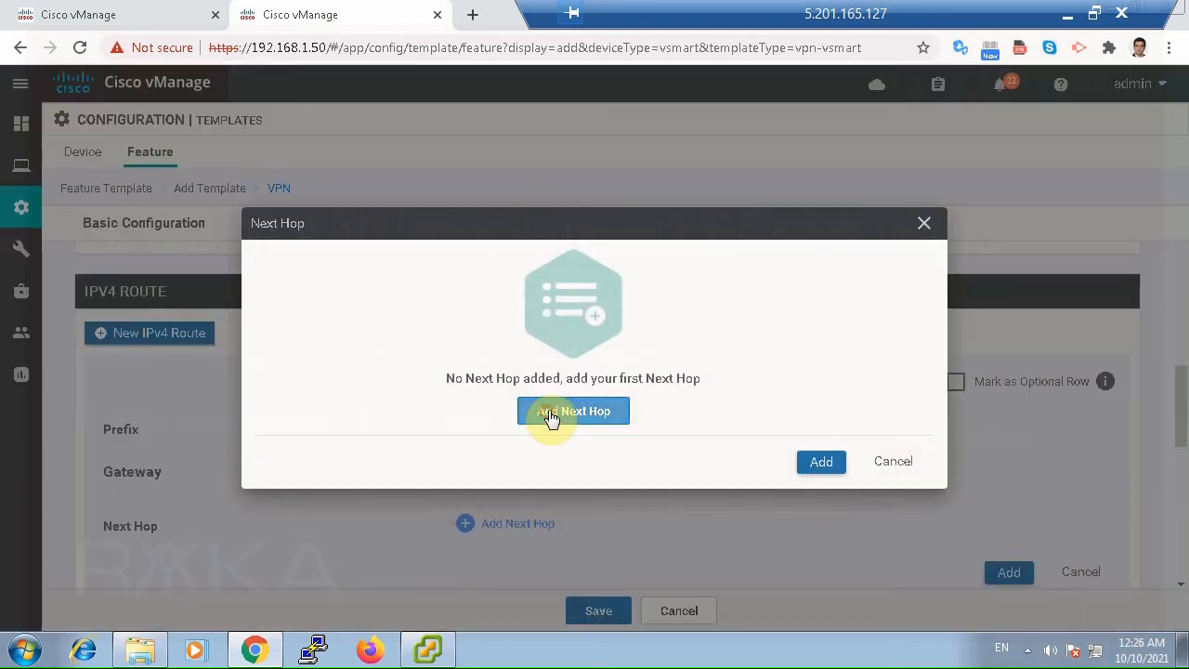
click(522, 416)
click(445, 326)
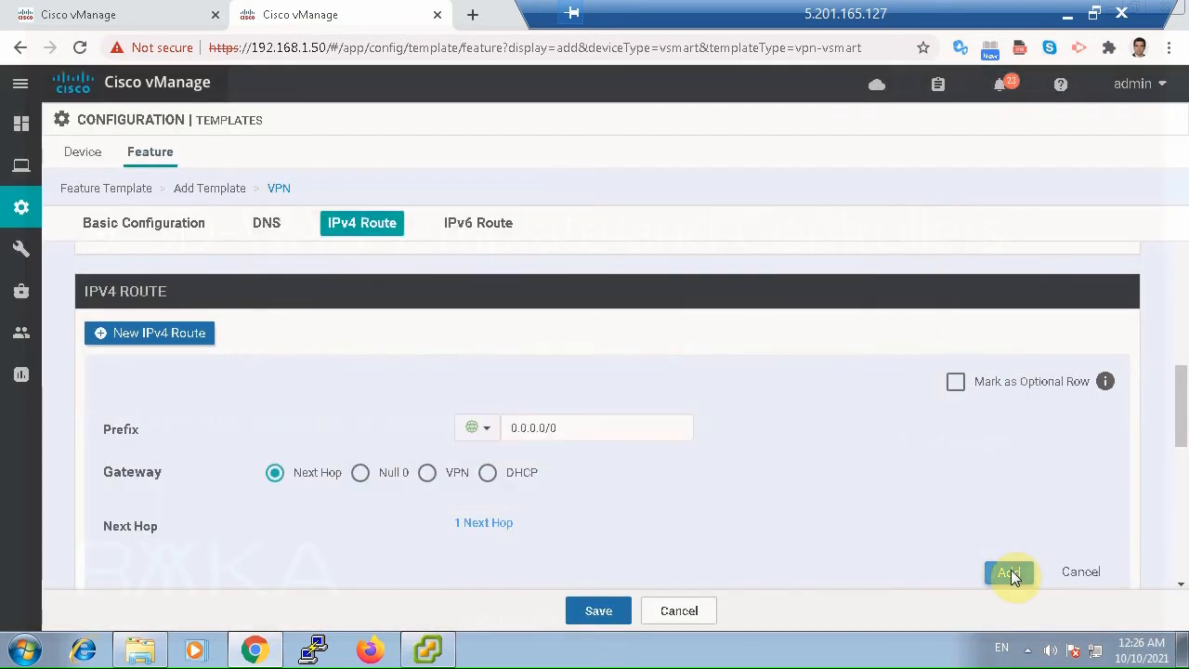
click(1008, 572)
Check the remaining IPv6 route section and save the vSamrt_VPN0 feature template.
scroll(754, 506, down, 1)
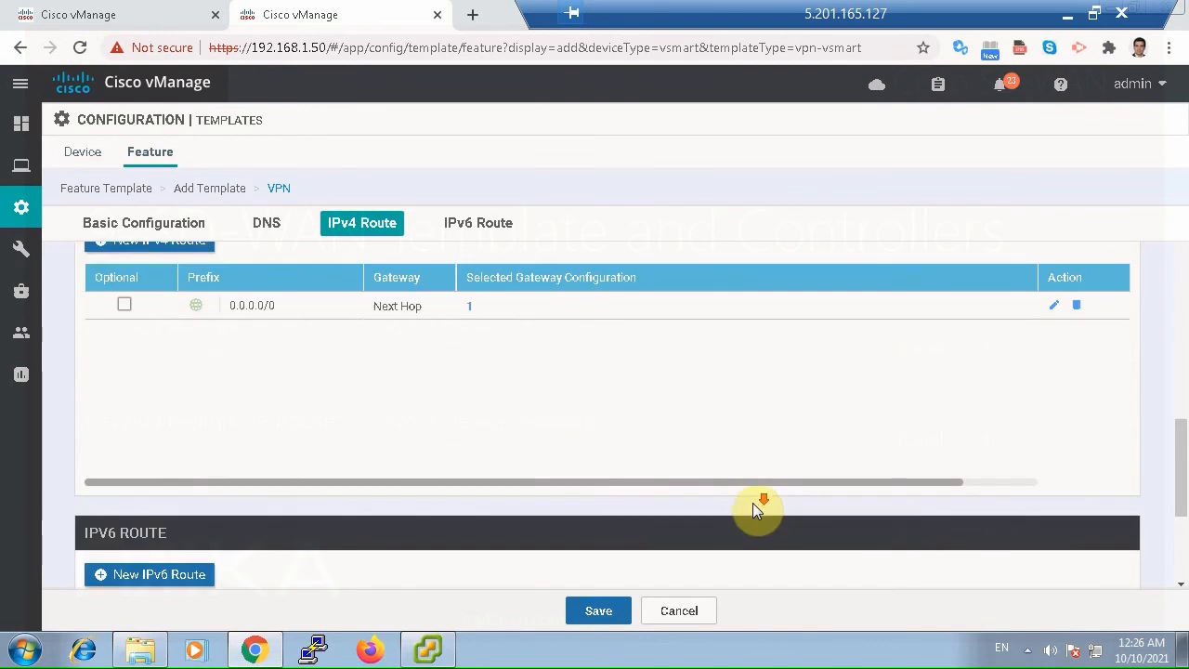
scroll(752, 503, down, 3)
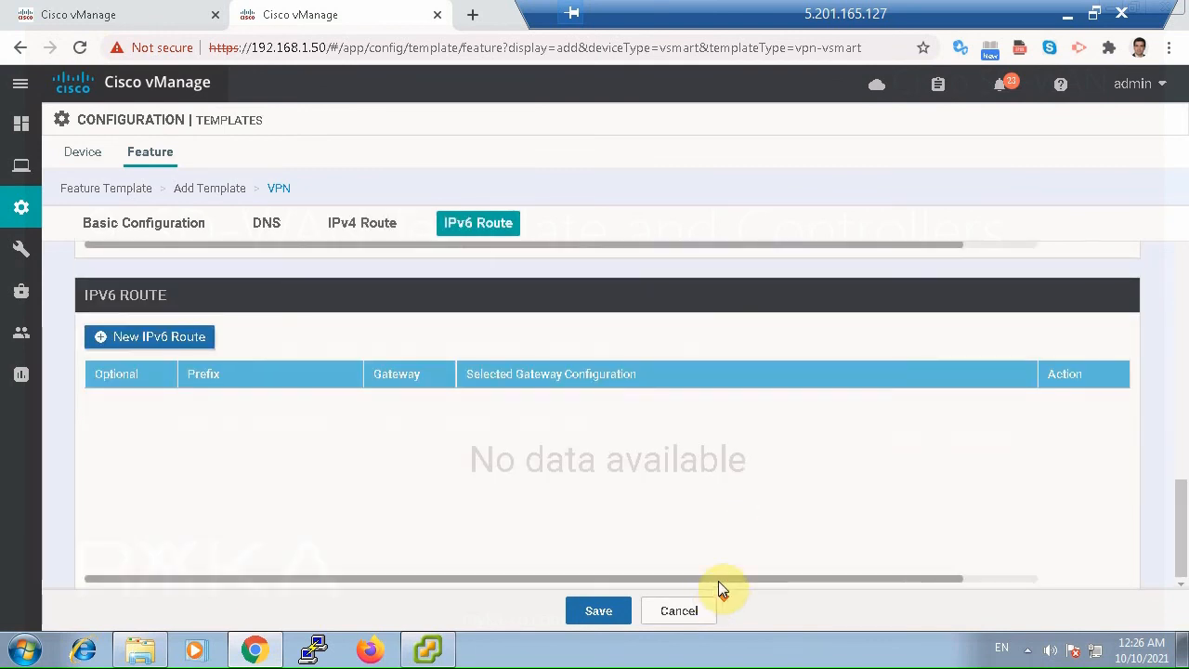
click(598, 610)
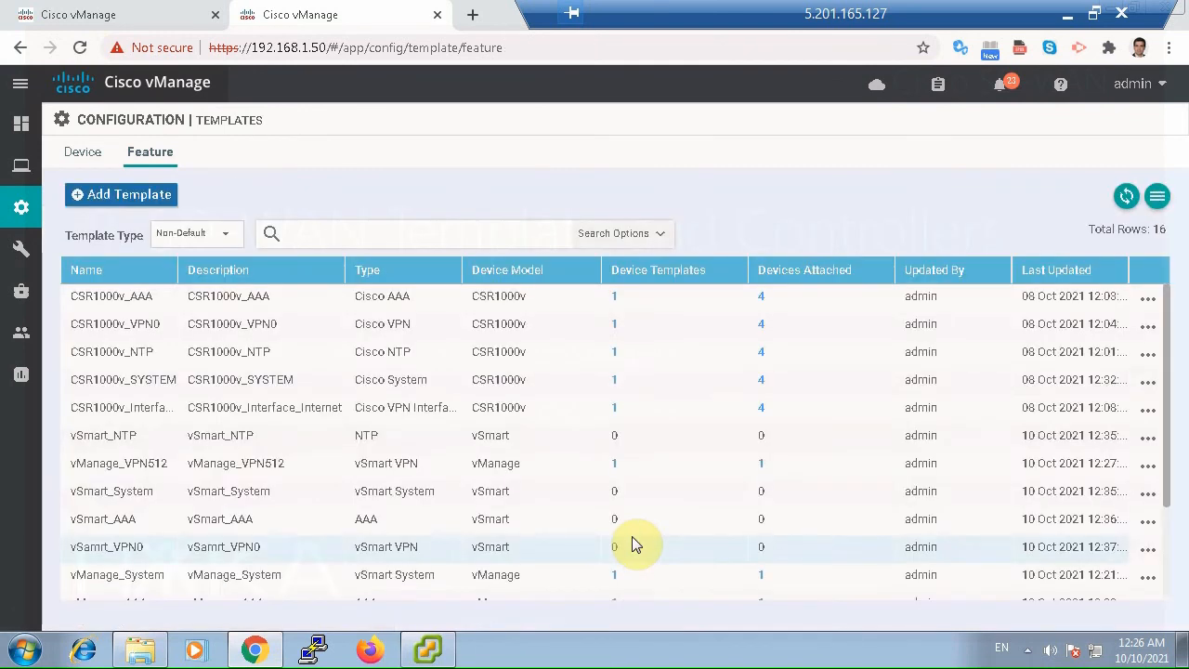
Start a new VPN Interface Ethernet feature template for the vSmart device model.
click(156, 194)
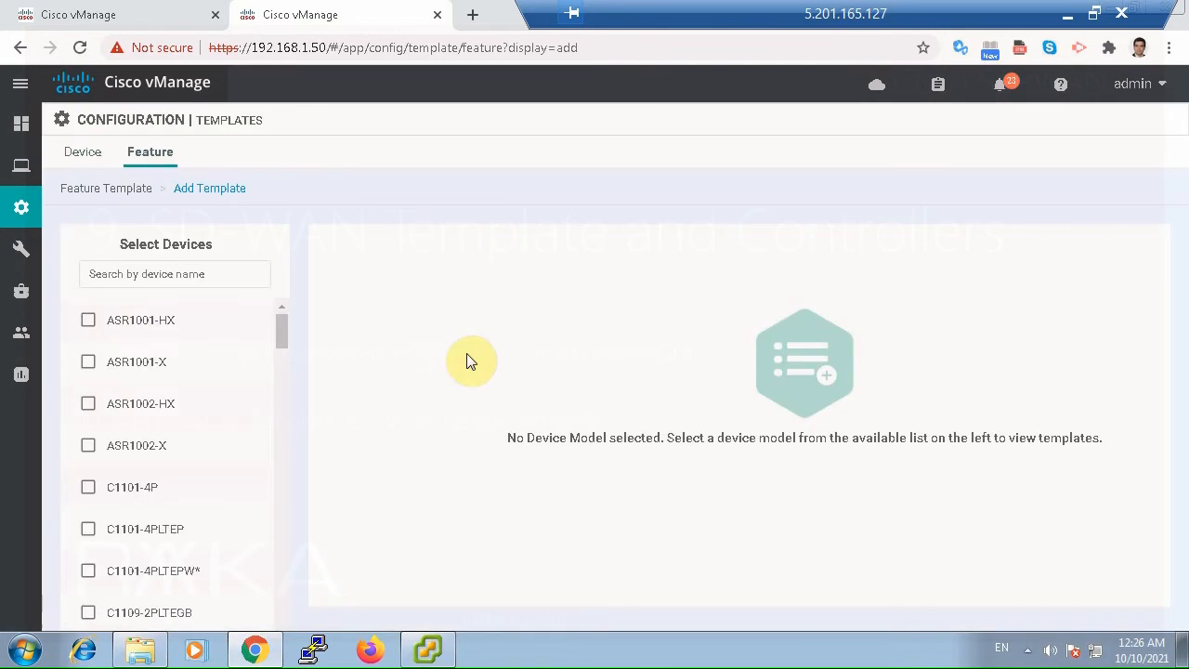
click(132, 274)
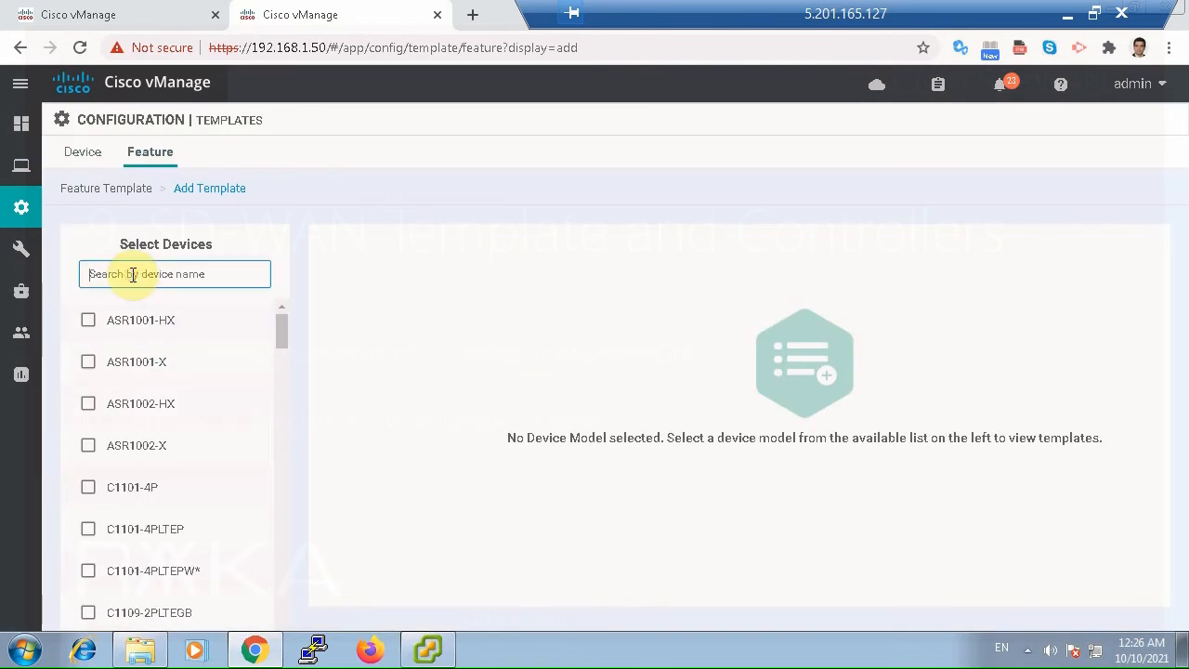
text(vs)
click(87, 319)
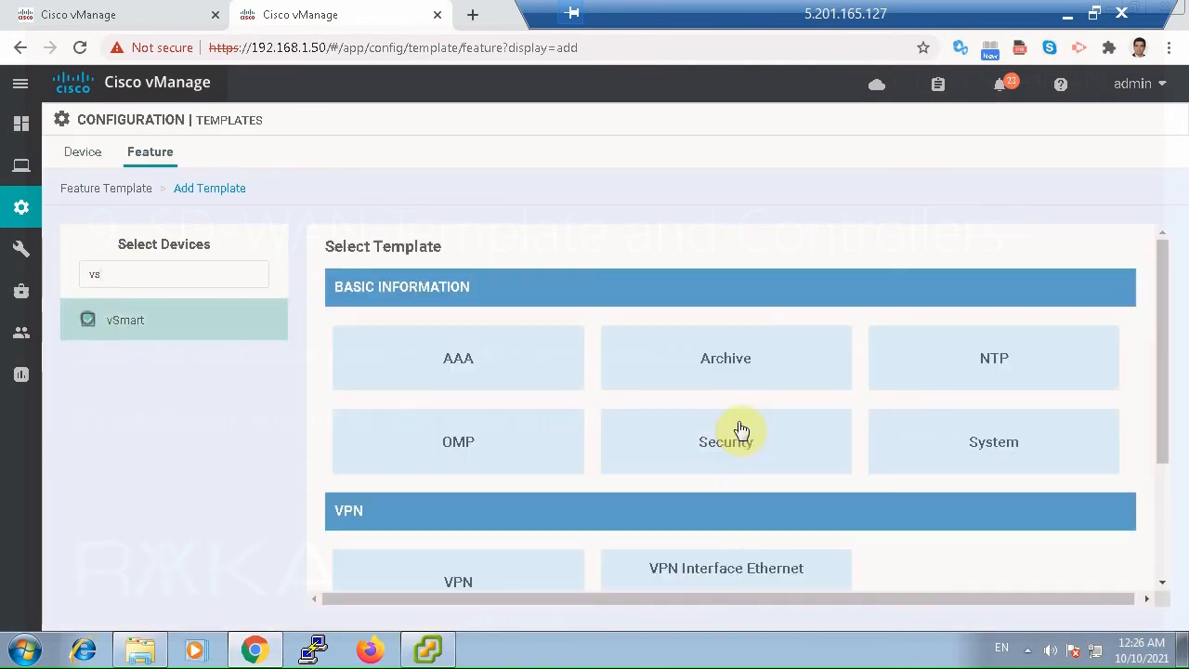
click(743, 567)
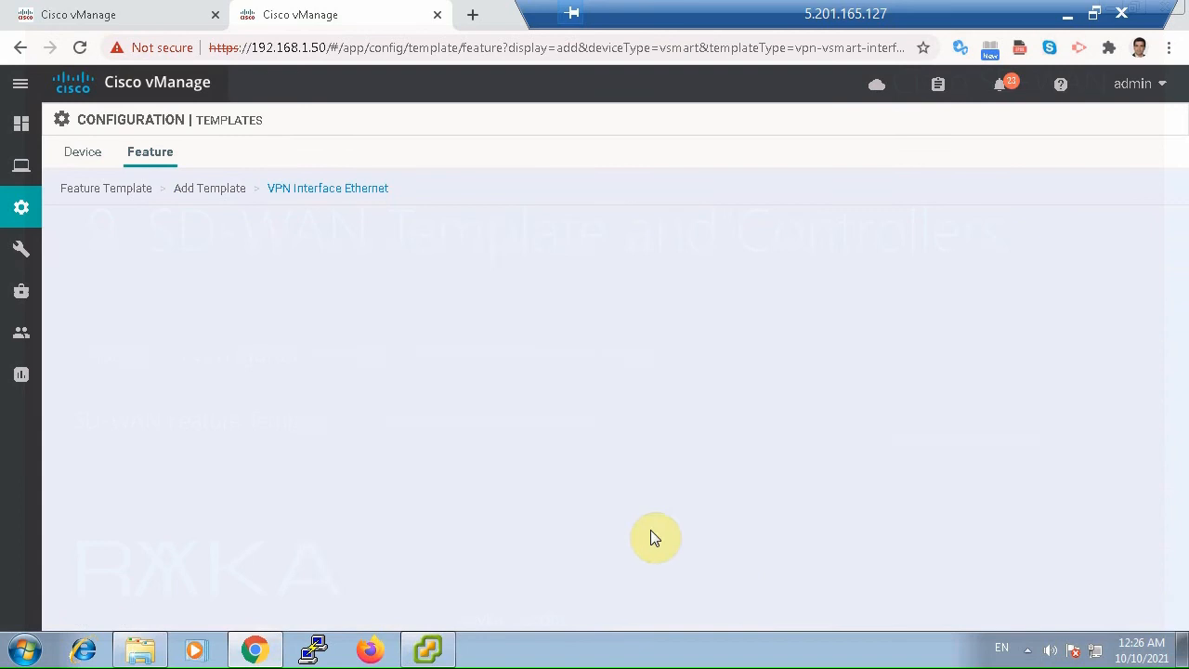
Enter vSamrt_Interface_Internet as both the template name and the description of the interface template.
text(vSamrt_Interfa)
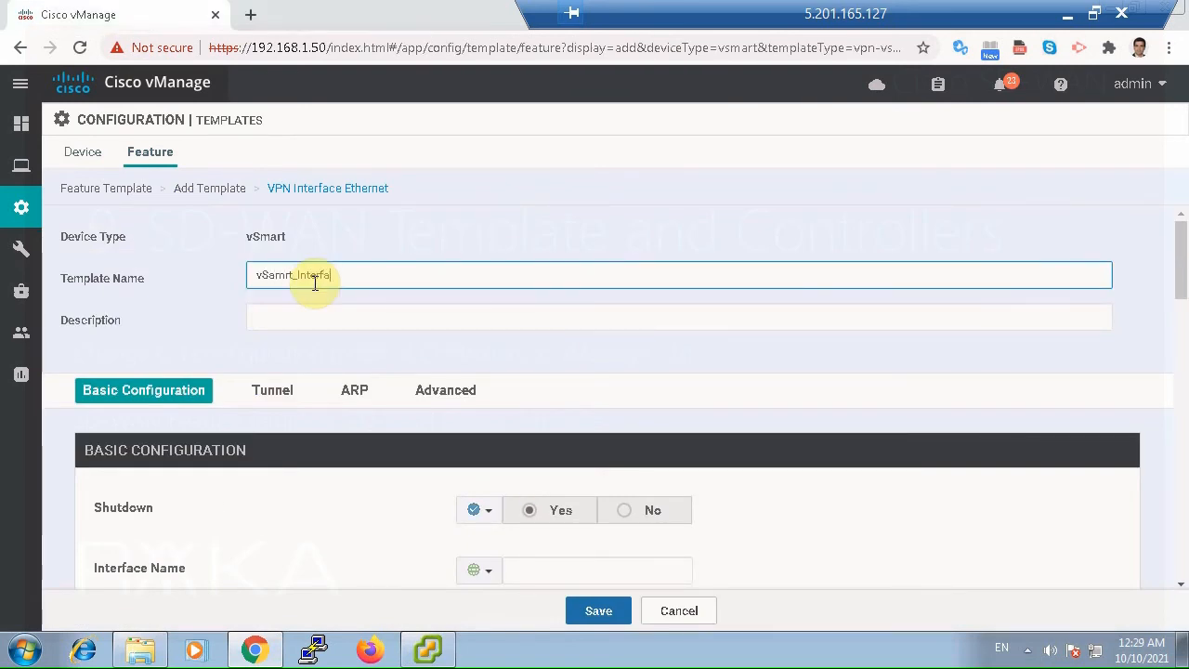
text(ce_Interet)
key(ctrl+a)
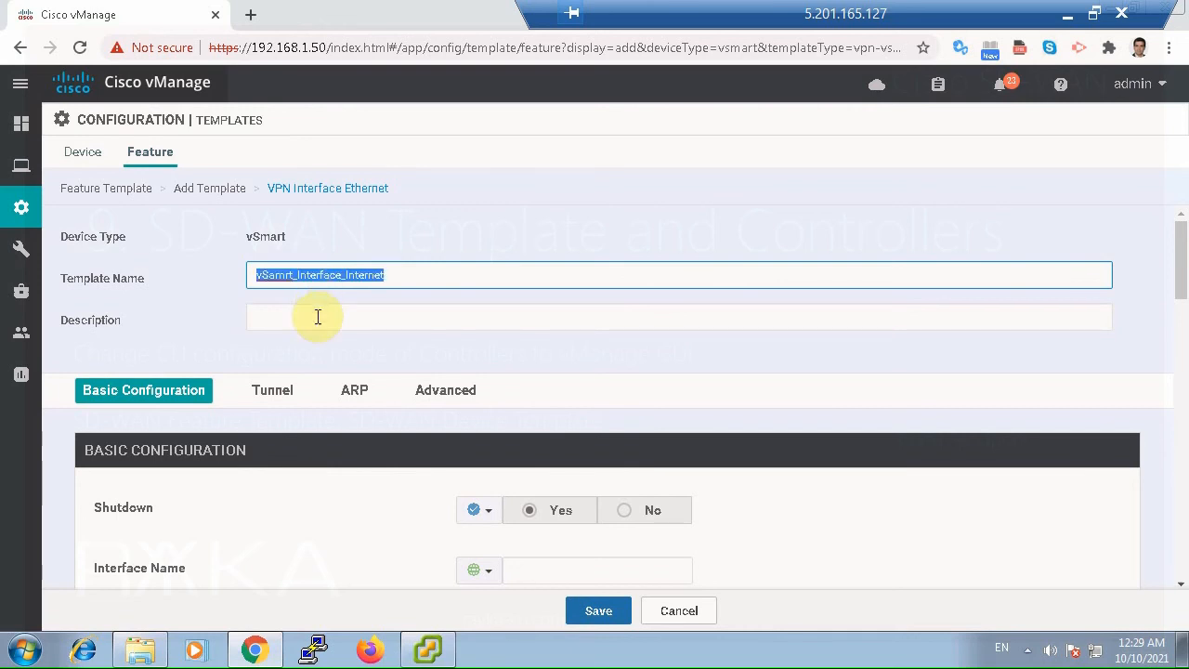
click(321, 325)
Set Shutdown globally to No and name the interface eth1 in the basic configuration.
scroll(613, 381, down, 3)
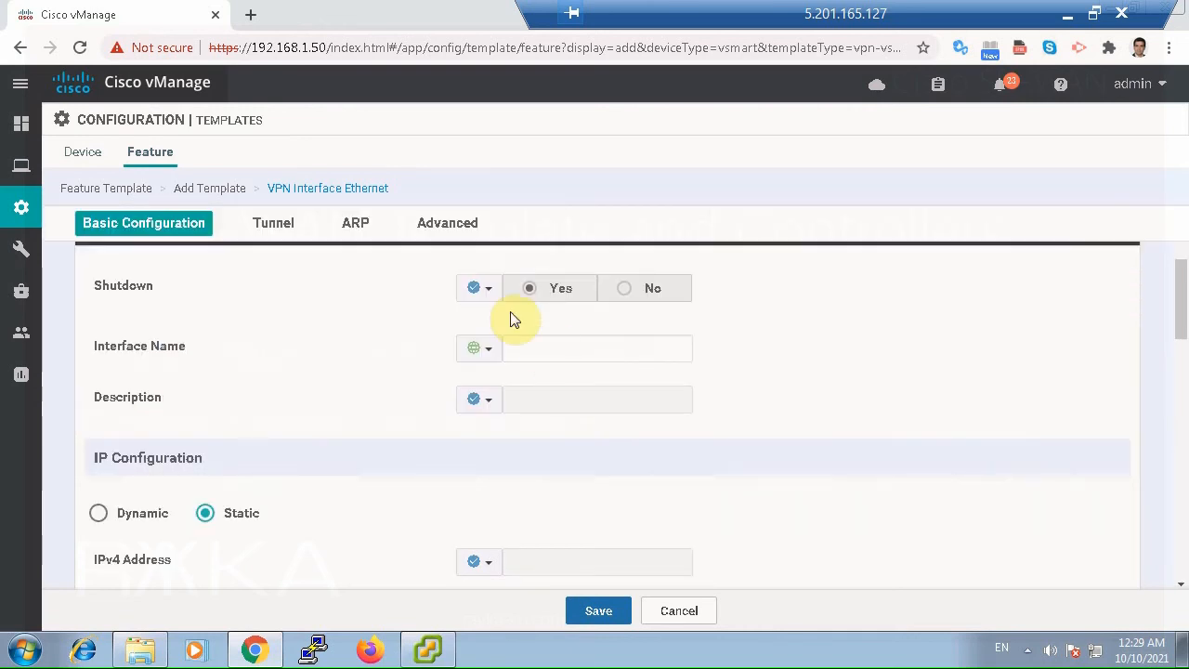
click(465, 288)
click(552, 318)
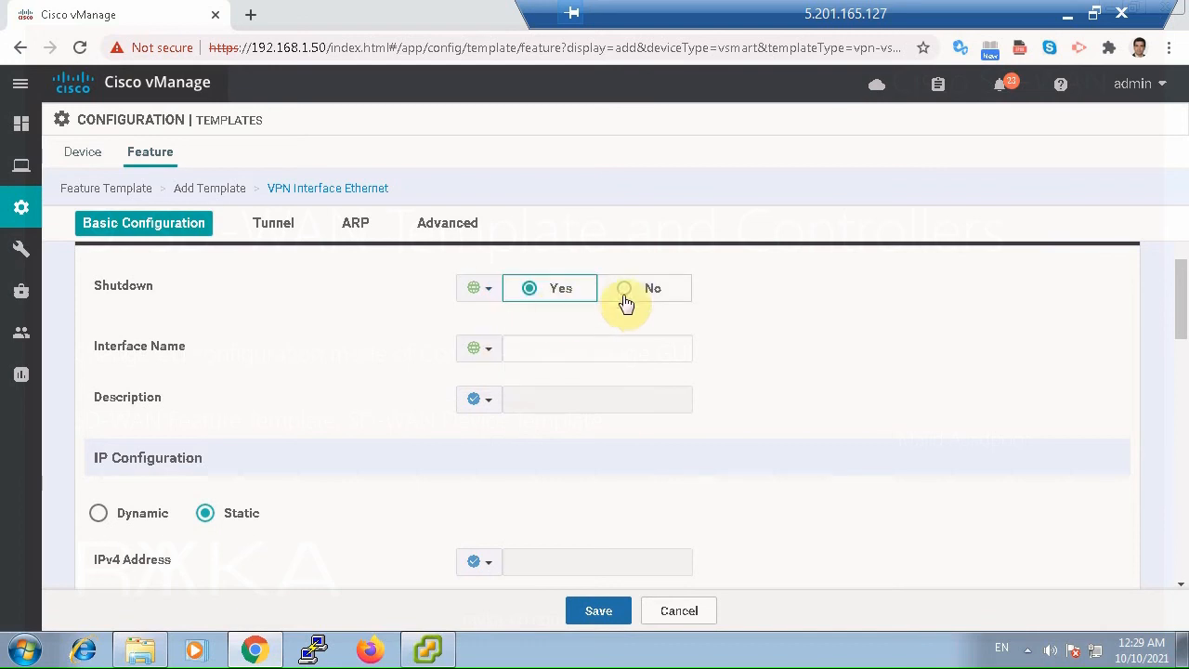
click(641, 289)
click(561, 344)
text(e)
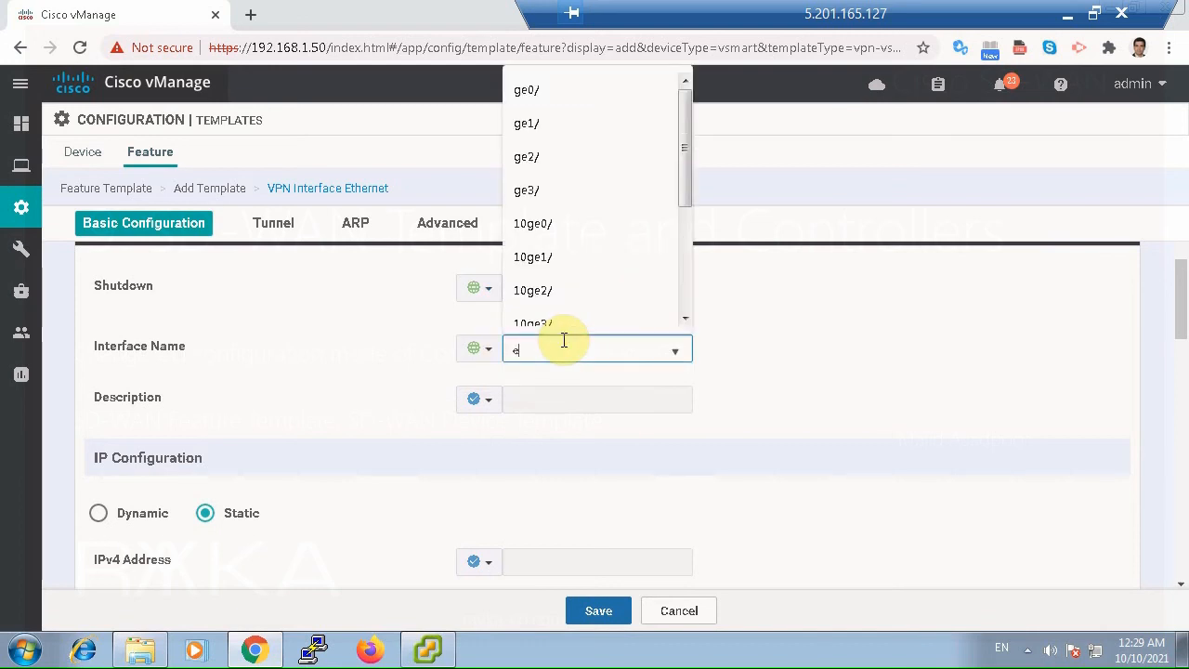
text(th)
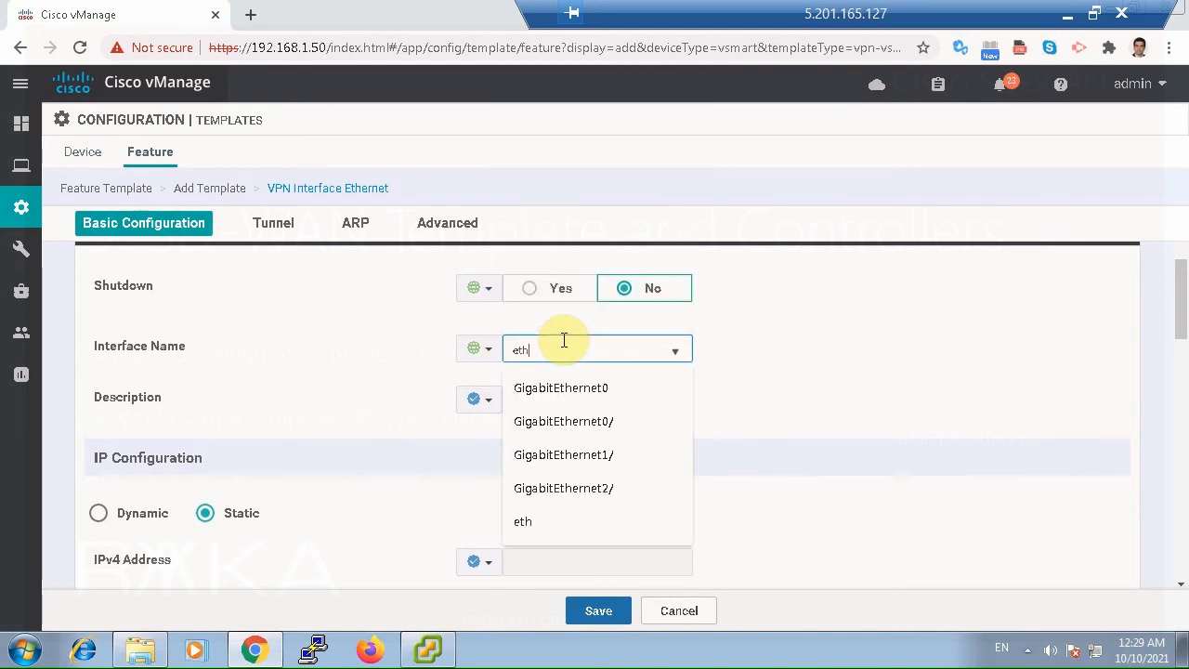
text(1)
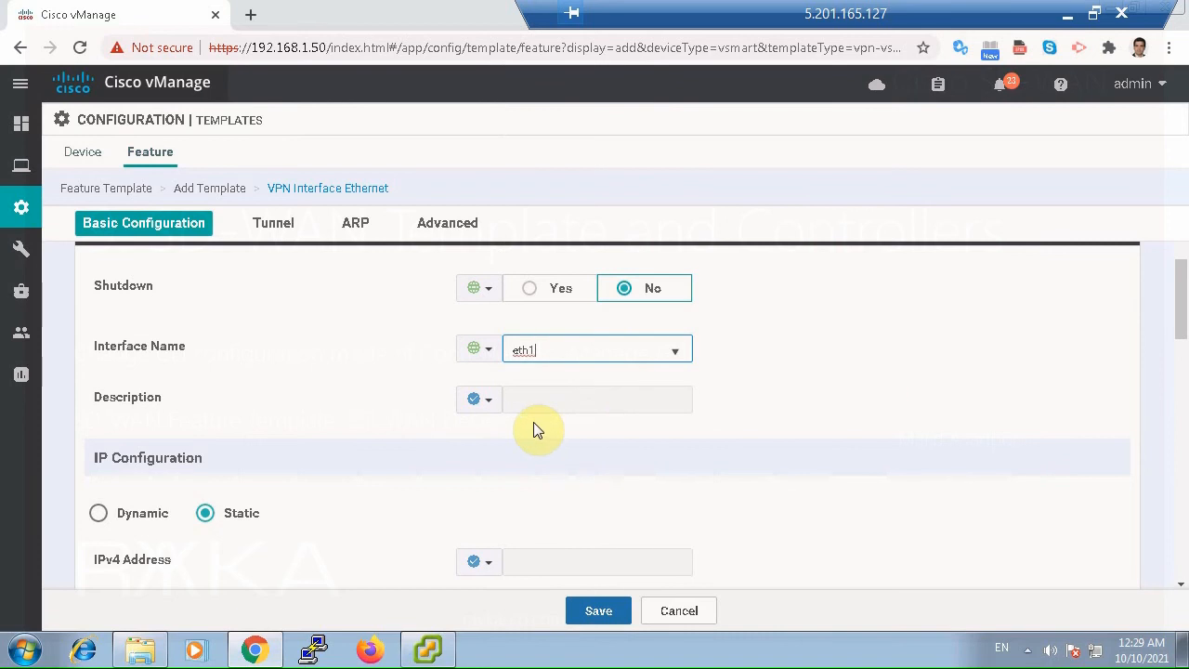
Set the interface's description globally to "*** Internet ***".
click(490, 404)
click(495, 424)
click(530, 404)
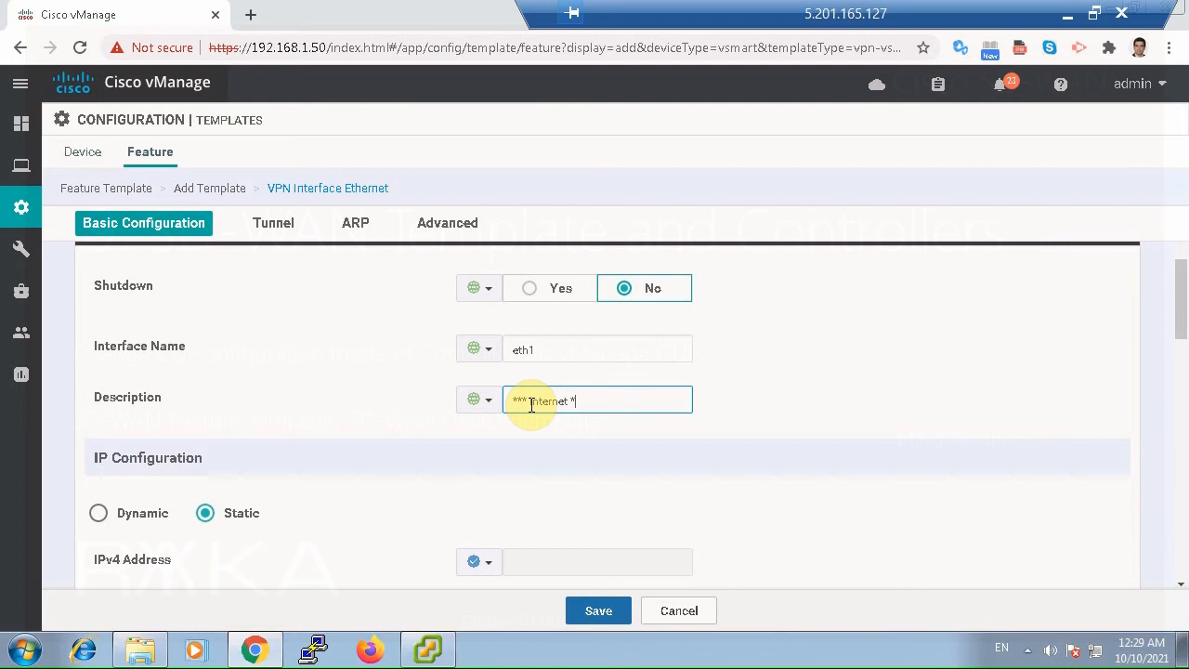
text(*** Internet ***)
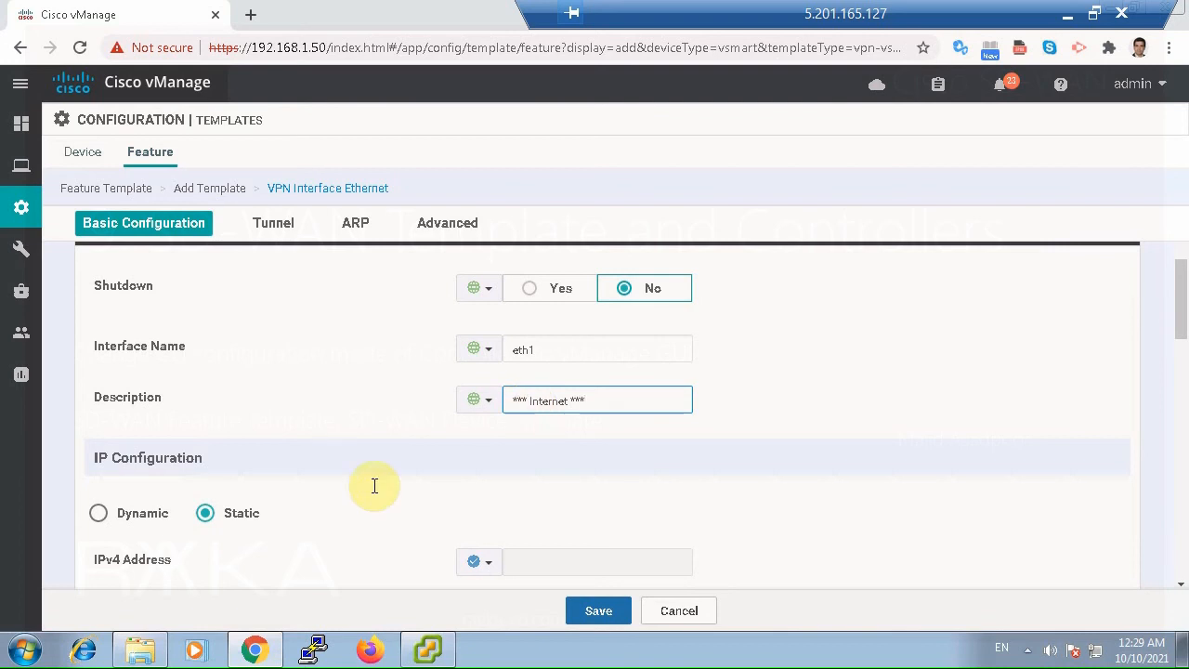
Set the interface's static IPv4 address globally to 192.168.1.52/24.
click(478, 561)
click(506, 591)
click(518, 560)
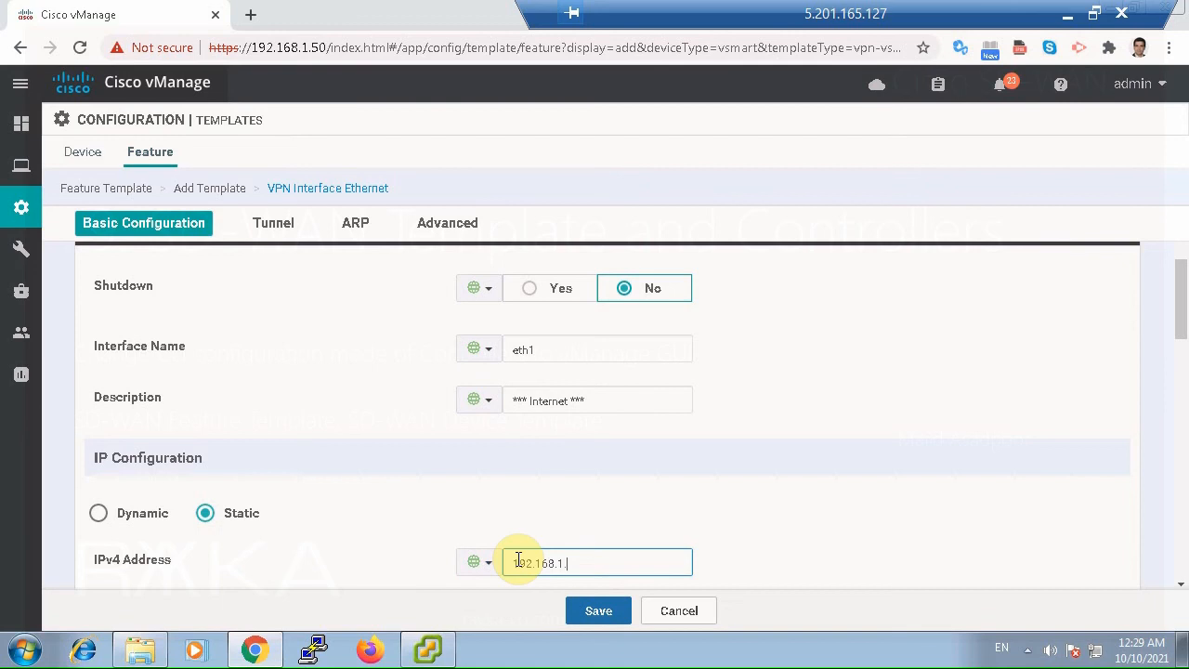
text(192.168.1.52/24)
Turn the Tunnel Interface on as a global setting in the interface template.
scroll(830, 520, down, 3)
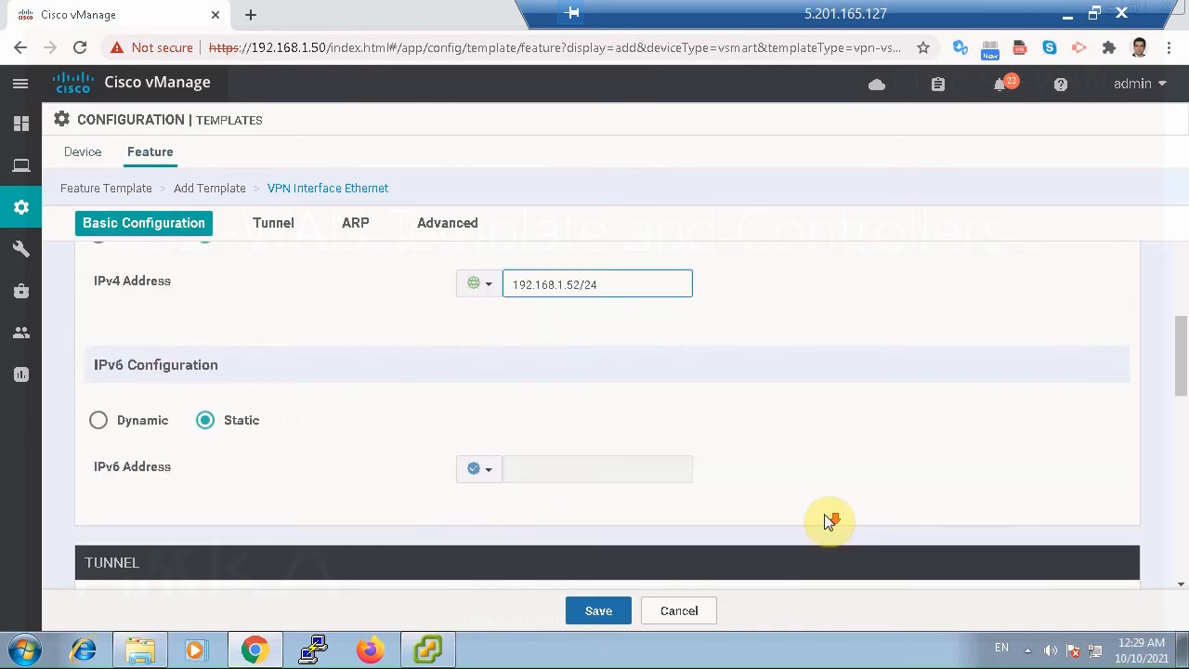
scroll(830, 520, down, 1)
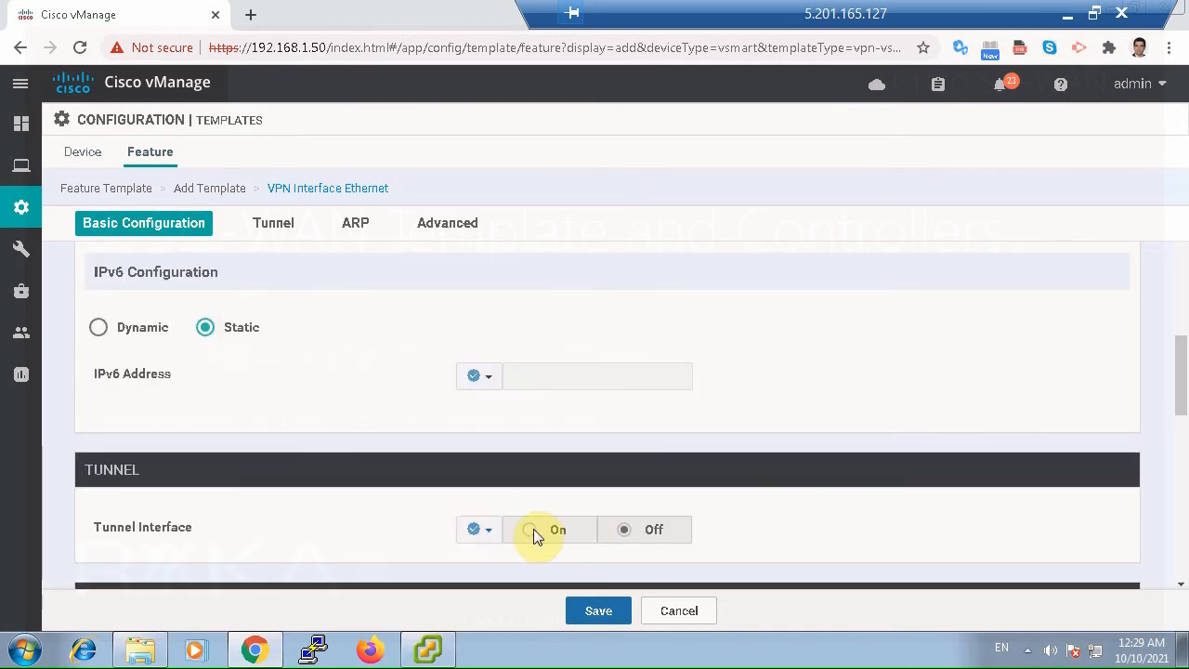
click(493, 533)
click(499, 560)
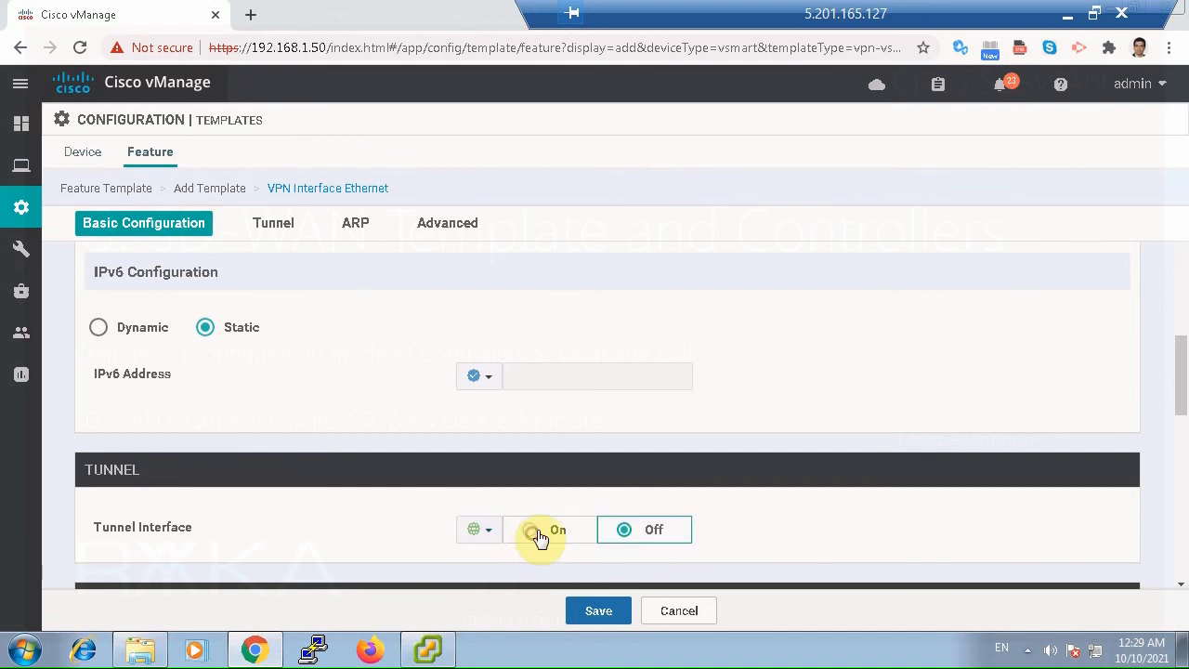
Set the tunnel's color globally to public-internet.
scroll(830, 528, down, 2)
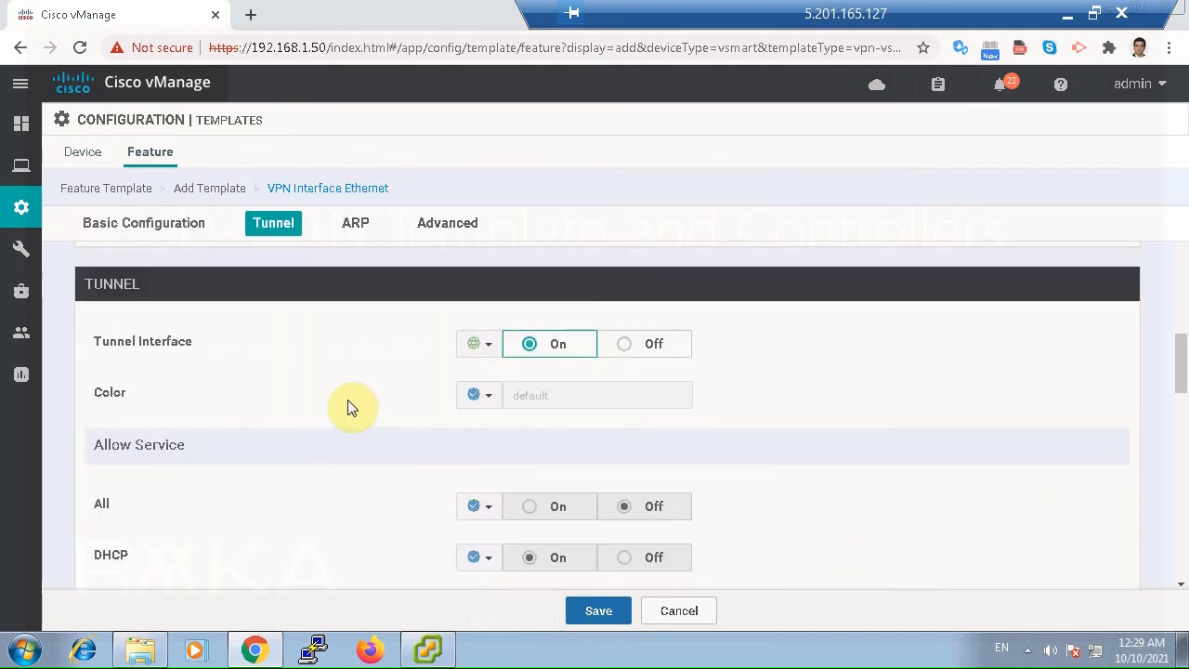
click(487, 400)
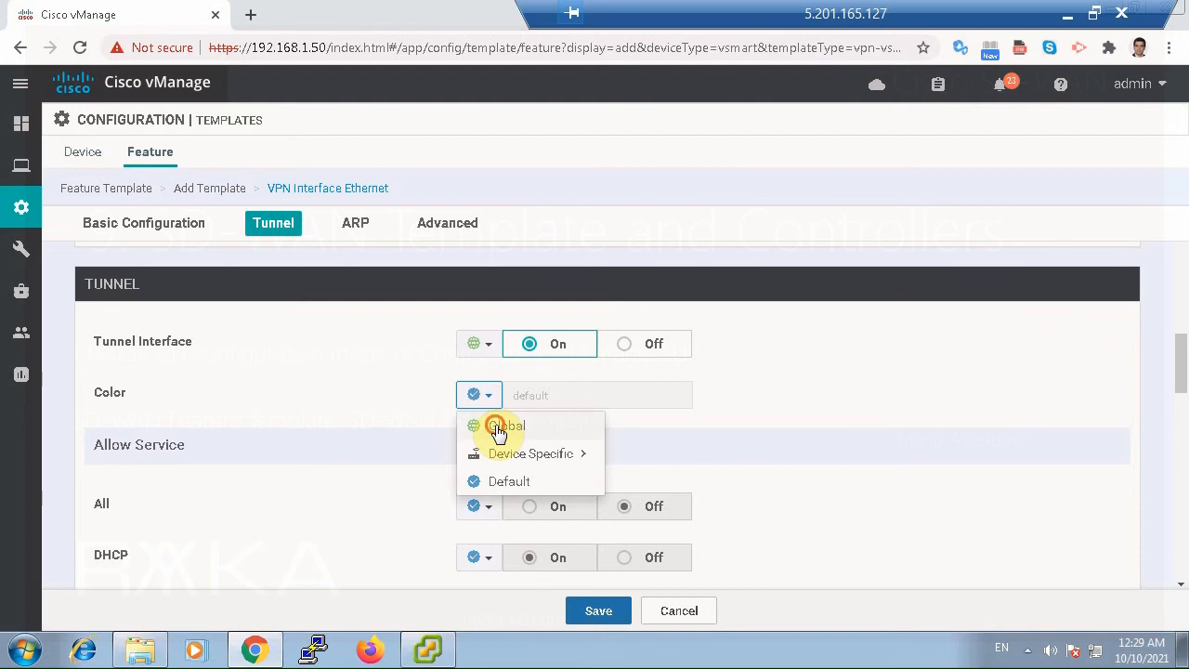
click(498, 427)
click(588, 398)
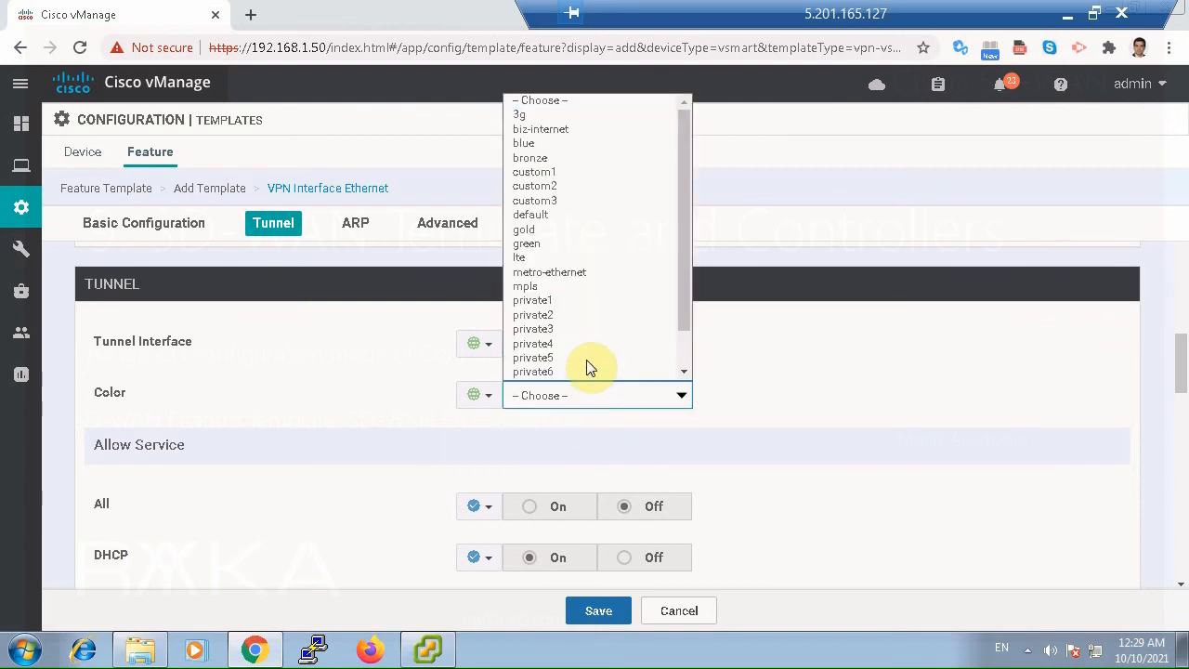
scroll(587, 367, down, 3)
click(578, 374)
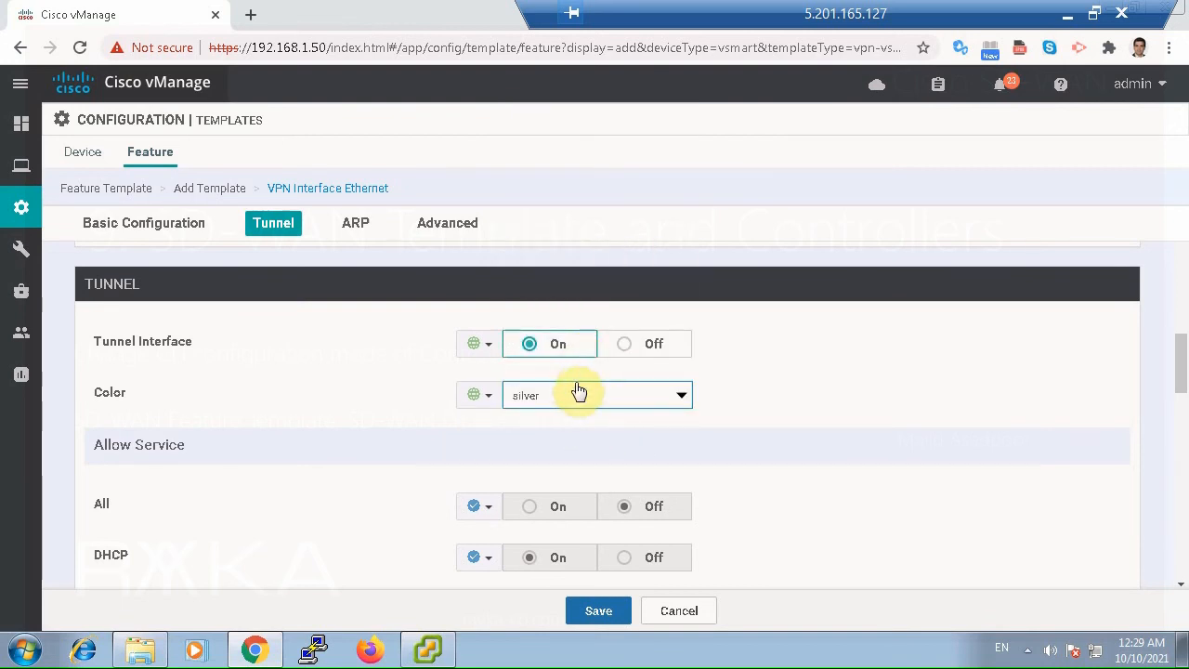
click(578, 392)
click(569, 342)
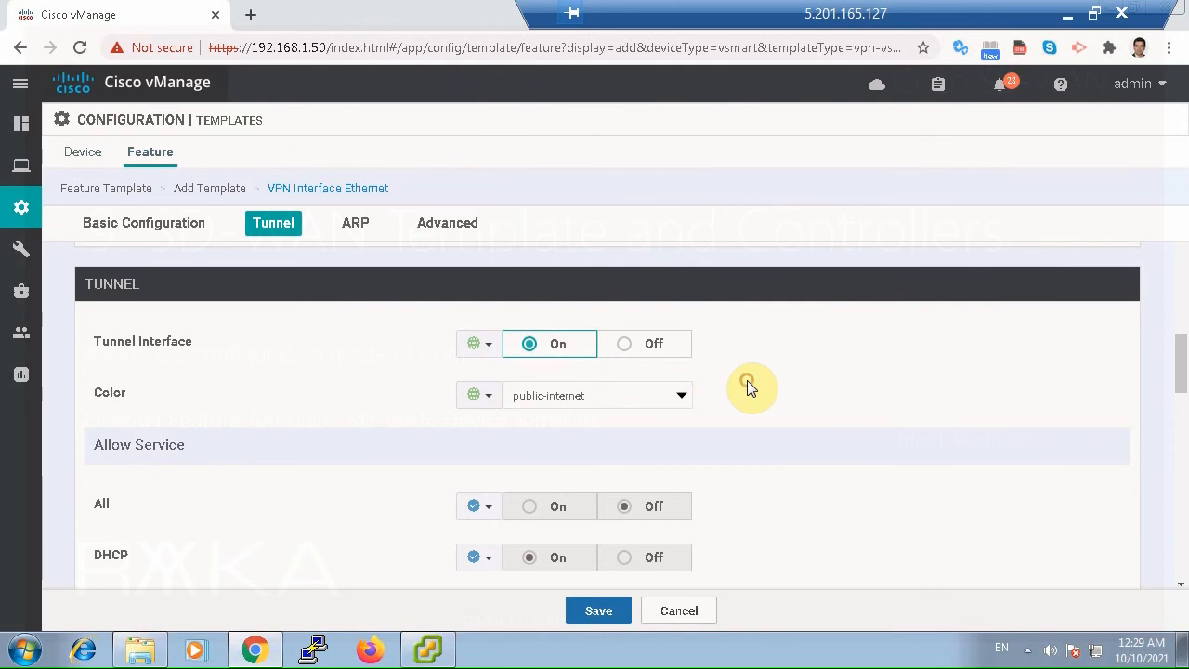
Allow all services on the tunnel by setting All globally to On.
click(481, 506)
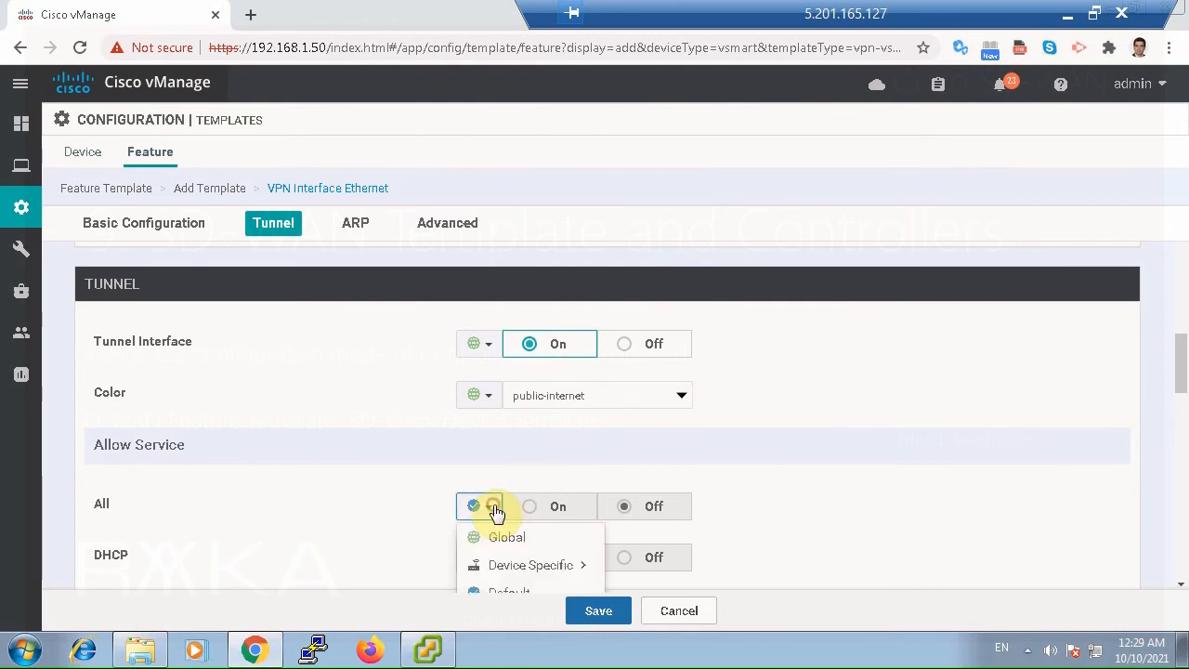
click(492, 539)
click(531, 508)
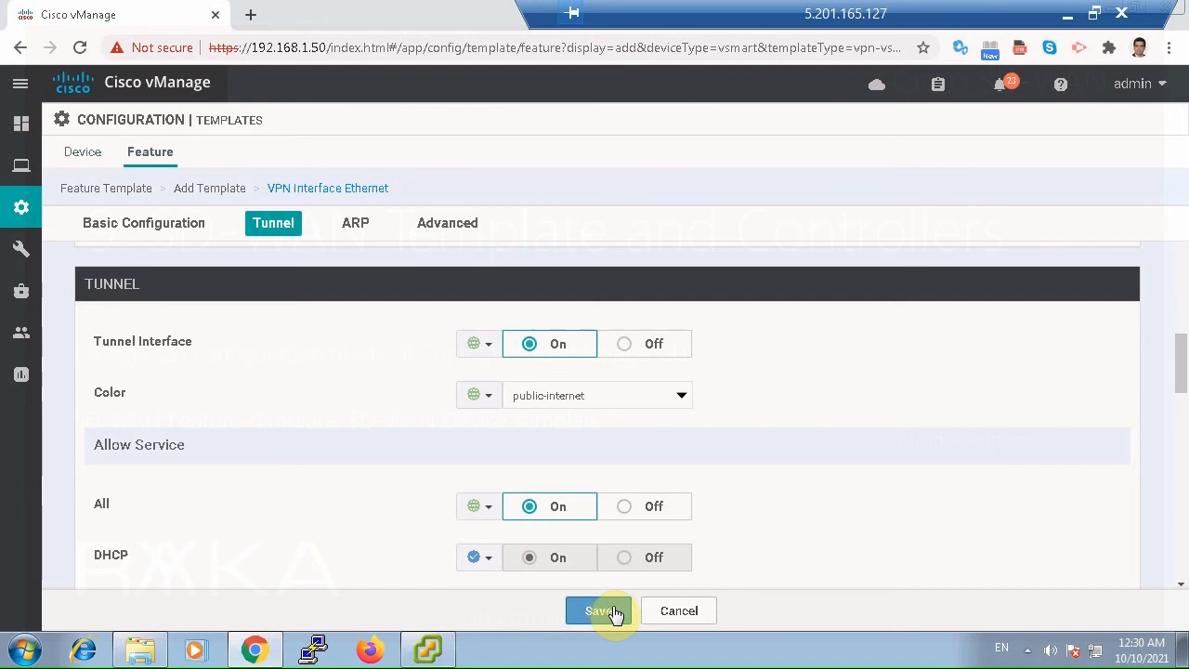
Review the remaining ARP and advanced settings and save the vSmart Ethernet interface template.
scroll(806, 495, down, 1)
scroll(806, 495, down, 10)
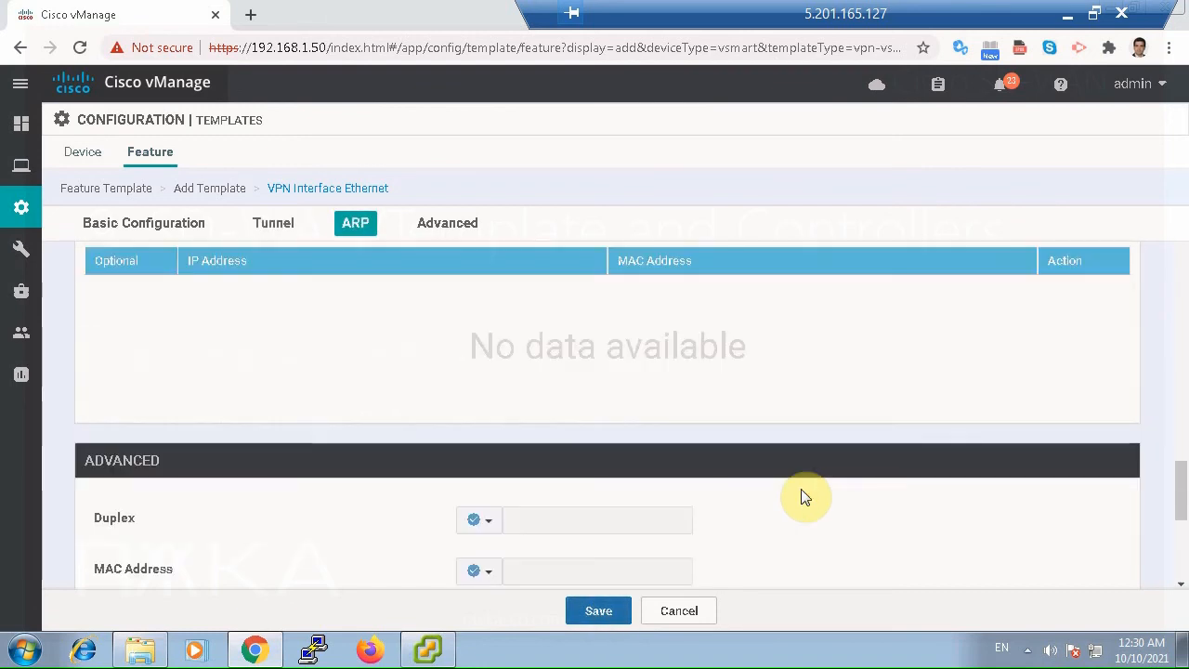
scroll(868, 424, down, 4)
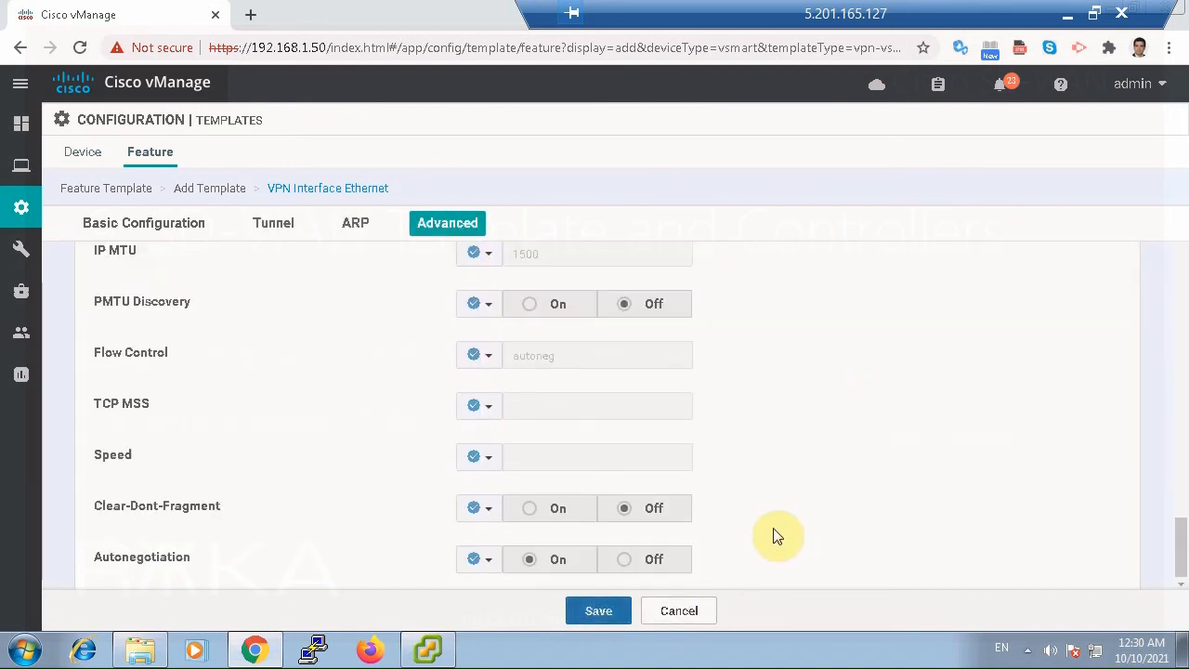
click(605, 611)
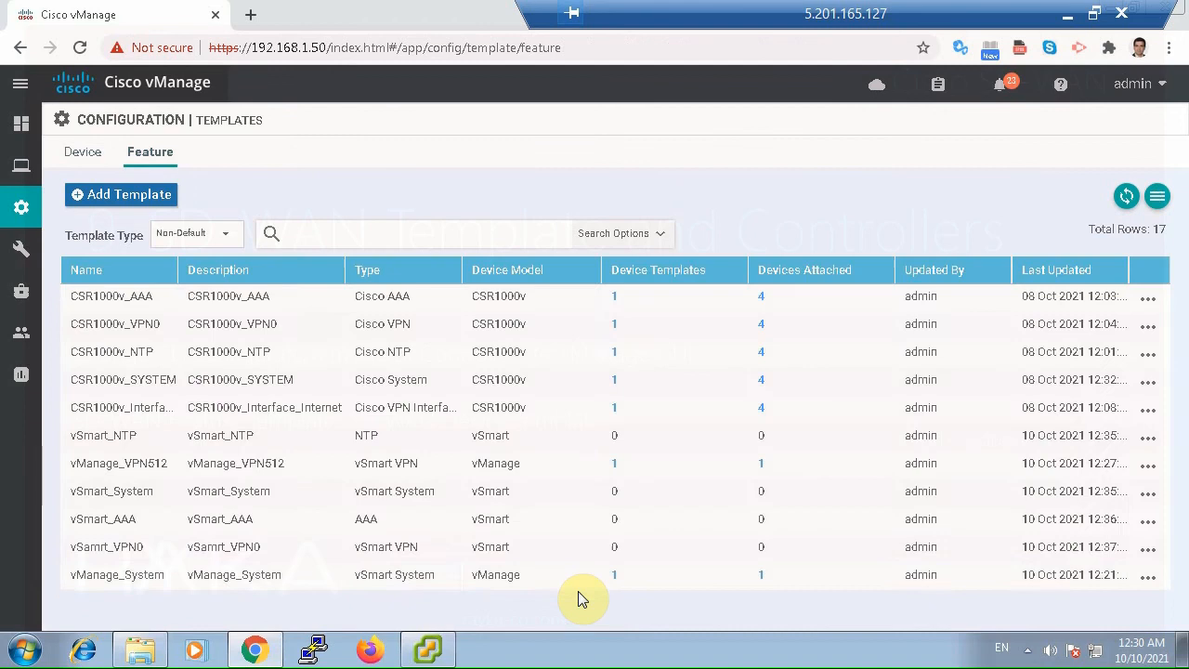
Start a new VPN feature template for the vSmart device model.
click(160, 197)
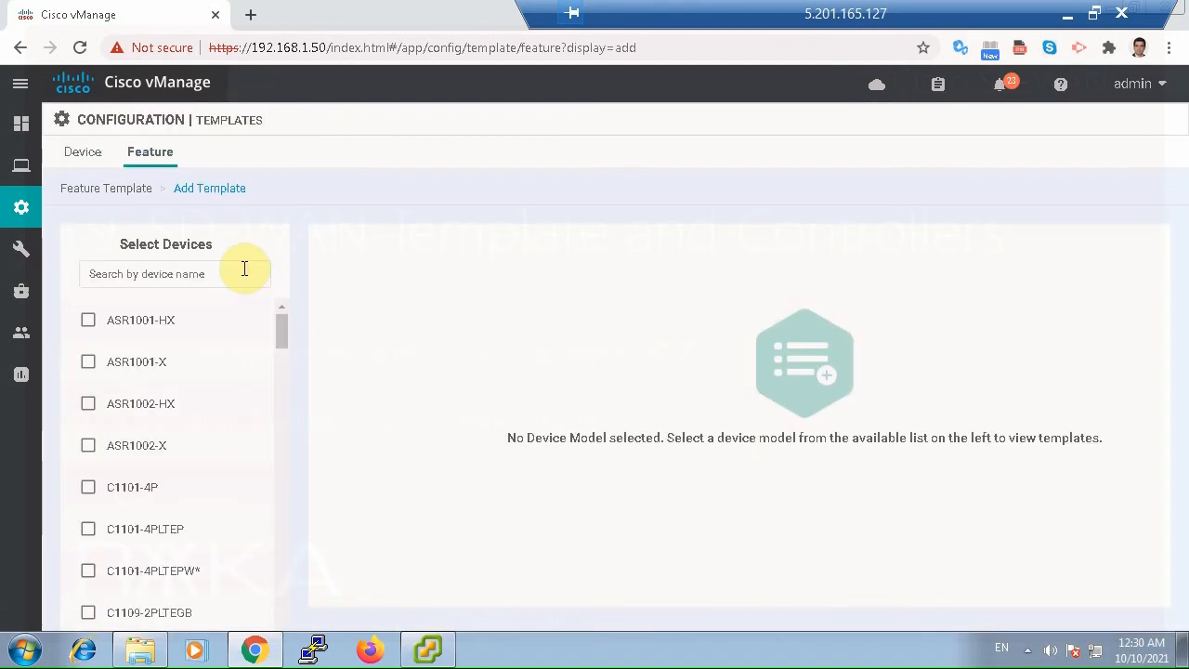
click(241, 271)
text(vsma)
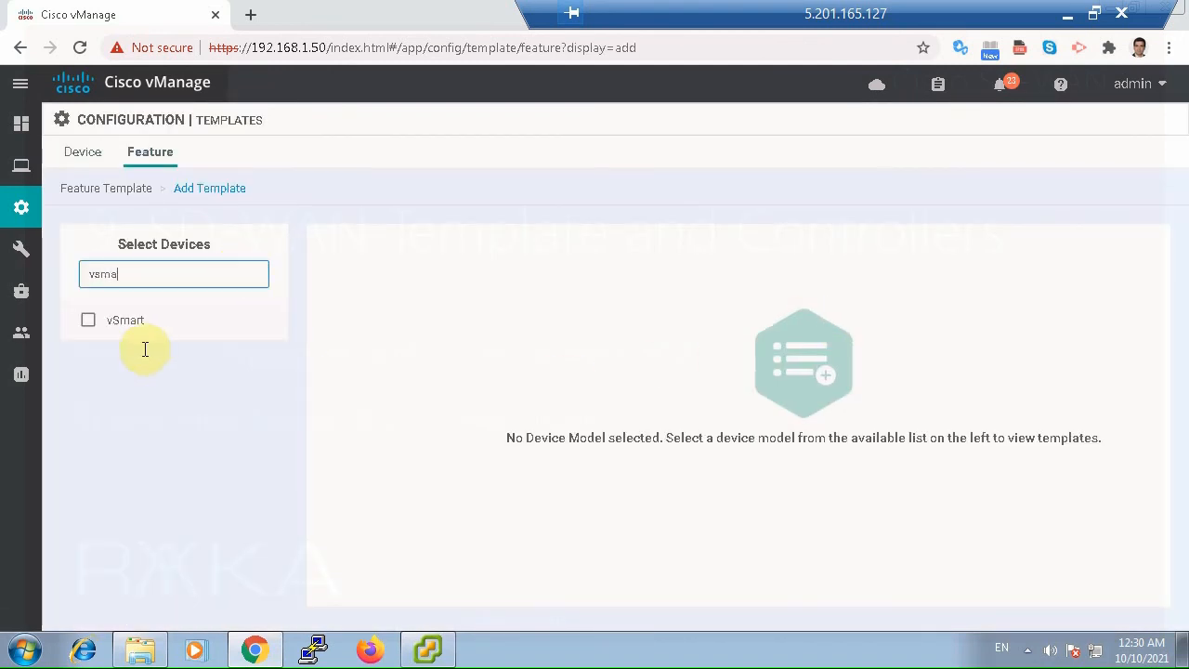
click(86, 322)
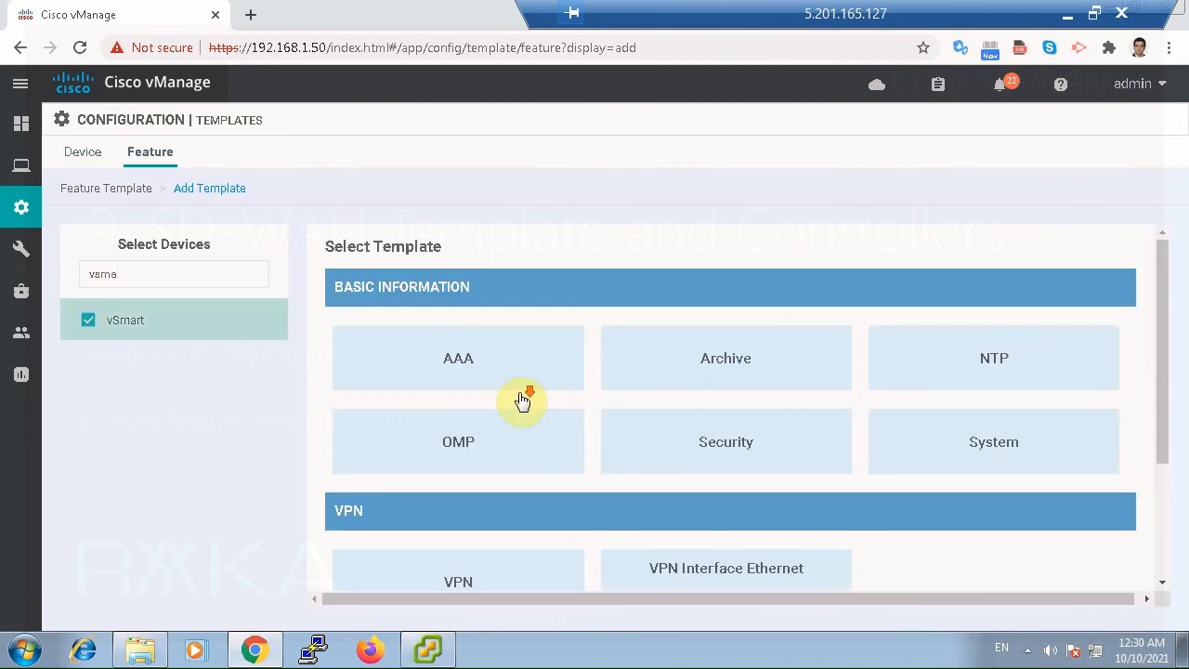
scroll(523, 400, down, 1)
click(504, 497)
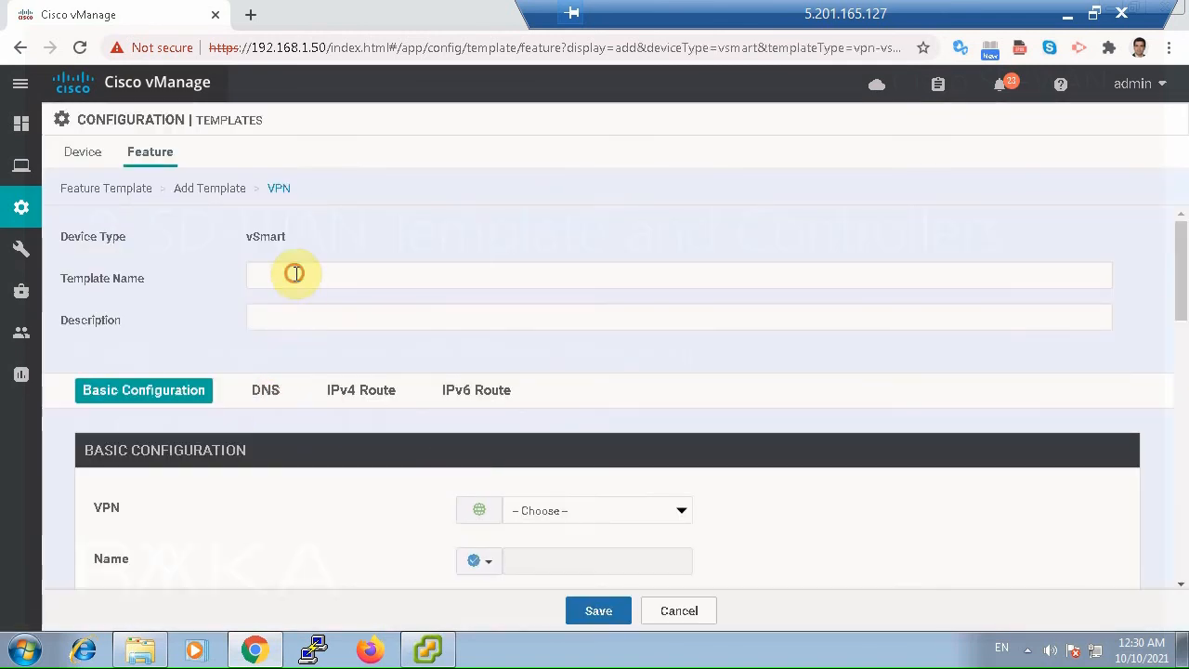
Enter vSmart_VPN512 as both the template name and the description.
click(296, 273)
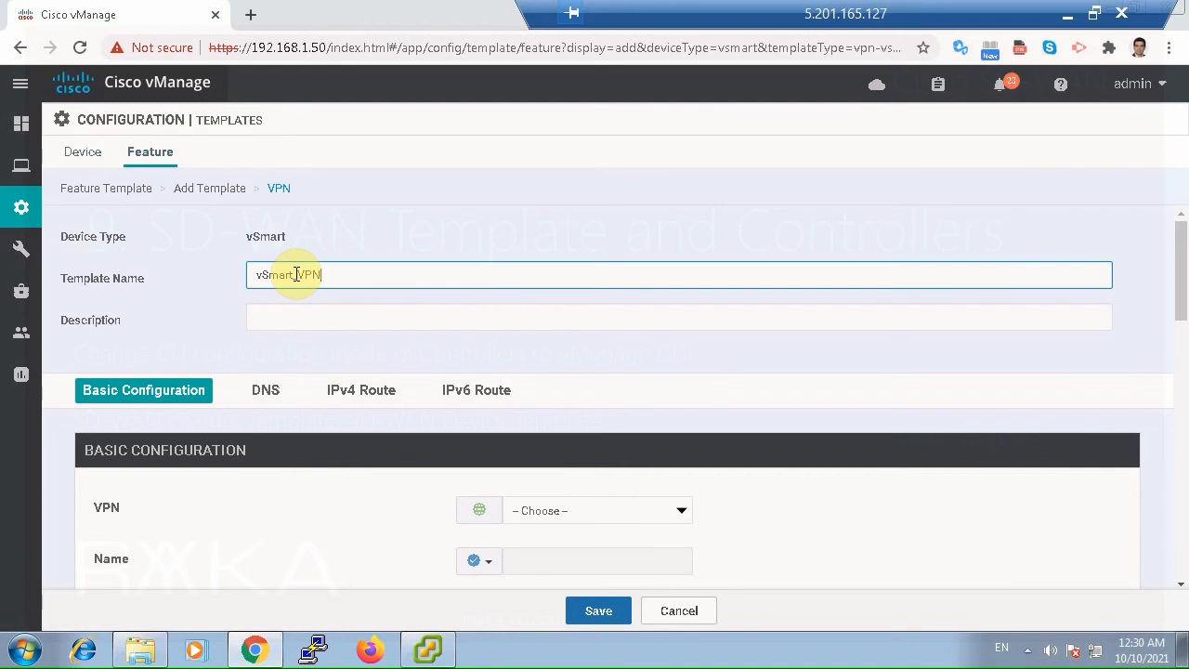
double_click(296, 274)
key(ctrl+c)
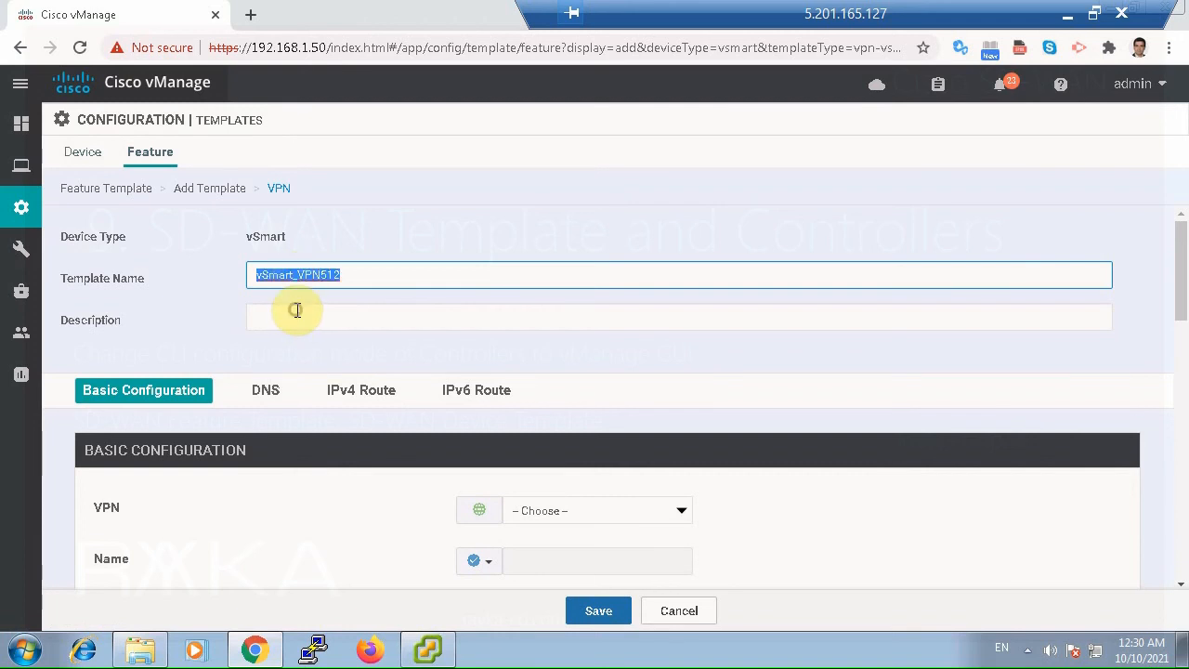
click(296, 316)
key(ctrl+v)
Set the template's VPN to VPN 512 and its name globally to VPN512.
click(548, 512)
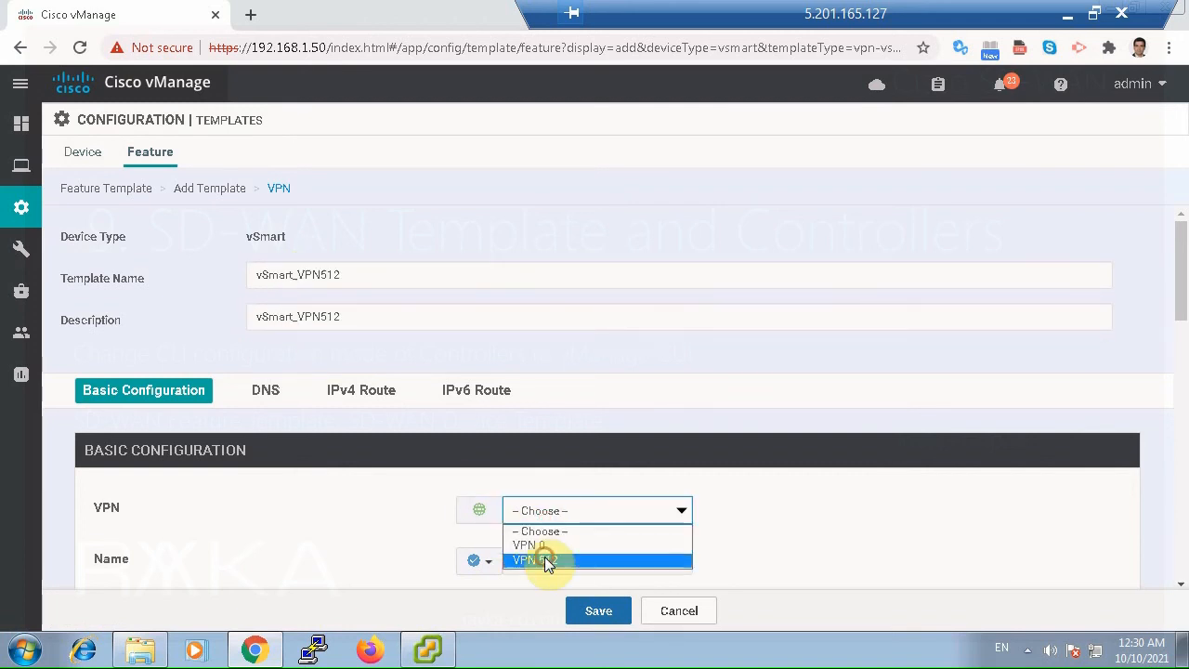
click(546, 561)
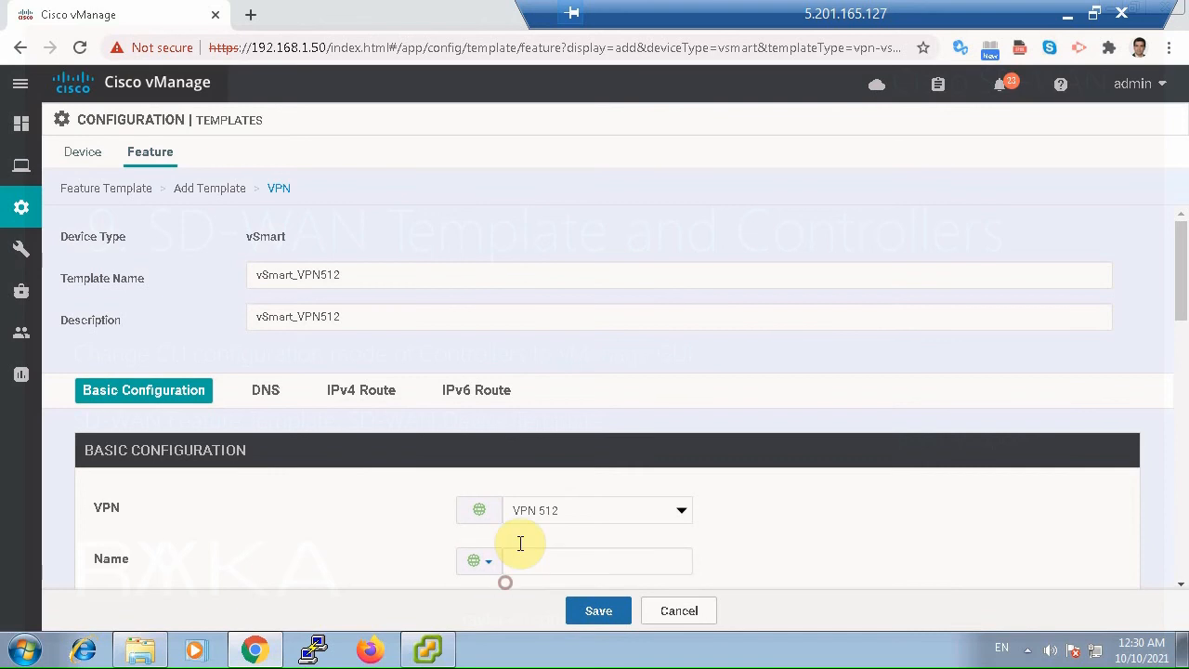
click(520, 551)
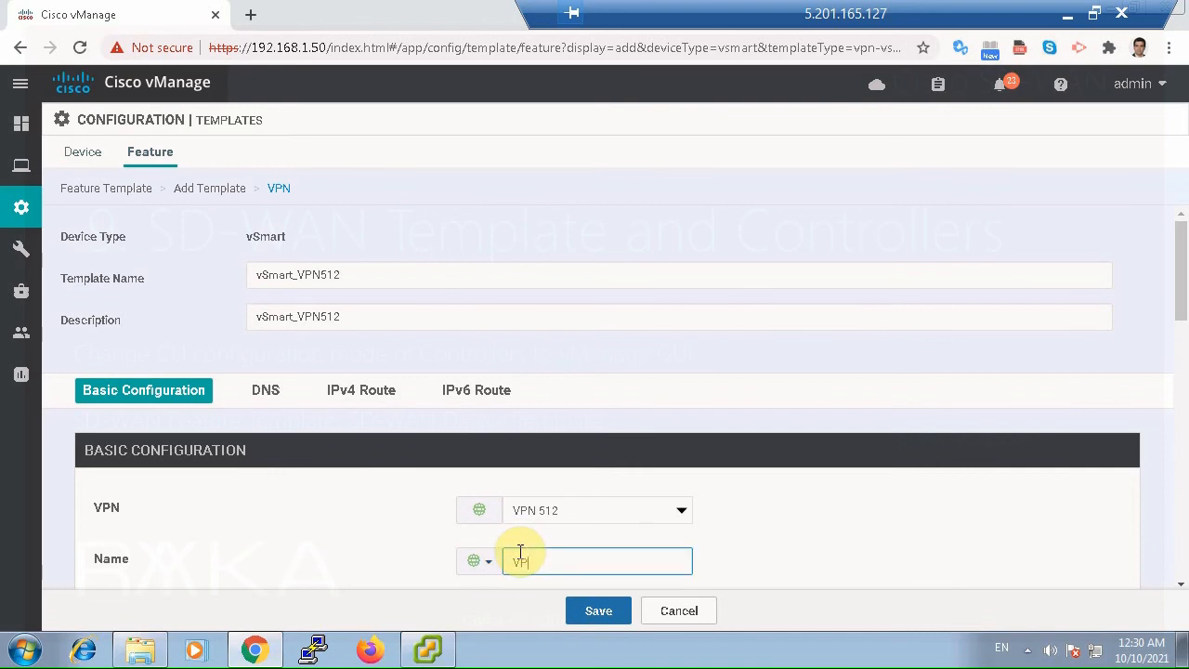
text(VPN512)
click(812, 536)
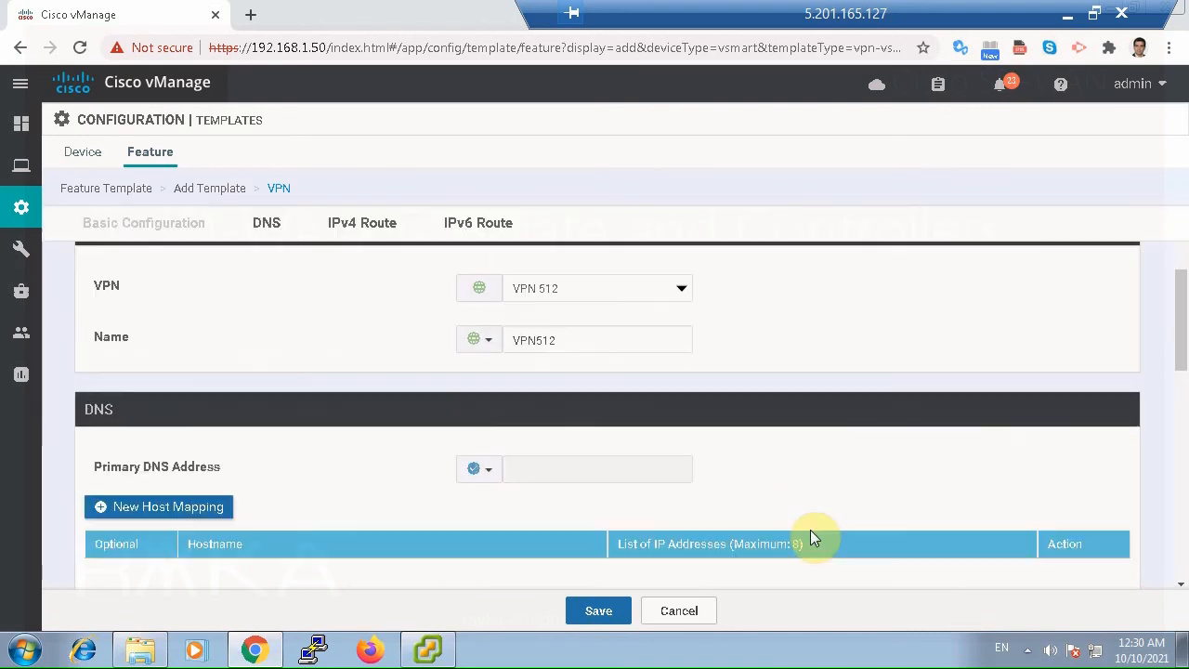
Review the DNS, IPv4 and IPv6 route sections and save the vSmart VPN 512 template.
scroll(812, 536, down, 2)
scroll(812, 537, down, 2)
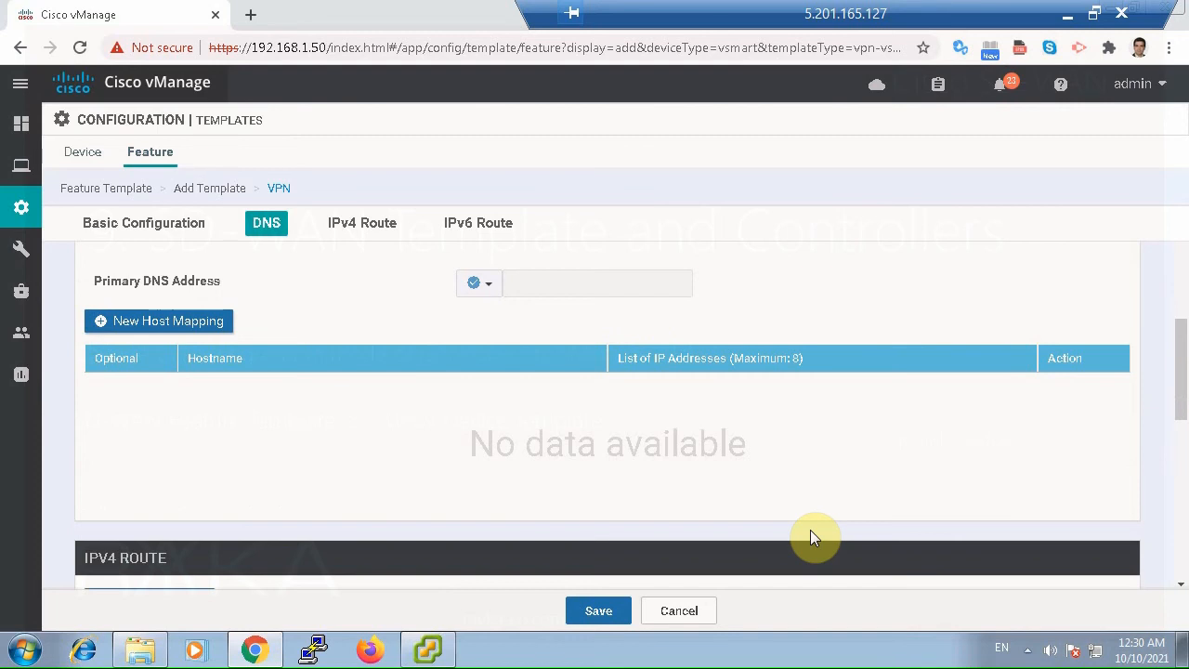
scroll(811, 537, down, 2)
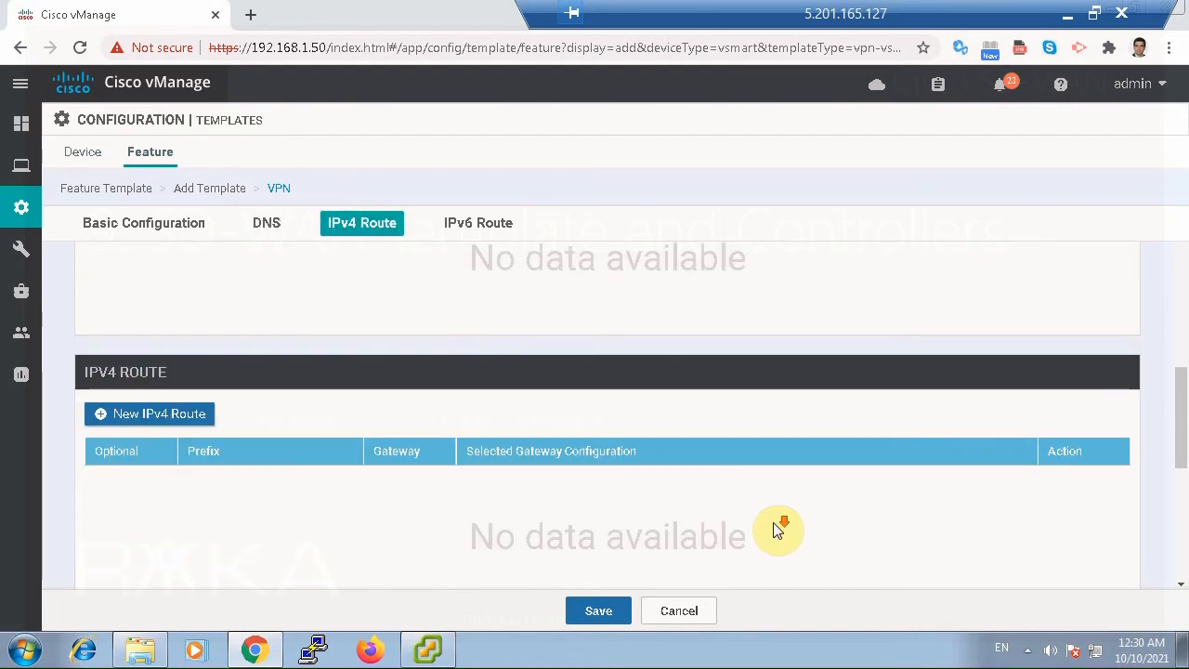
scroll(779, 529, down, 4)
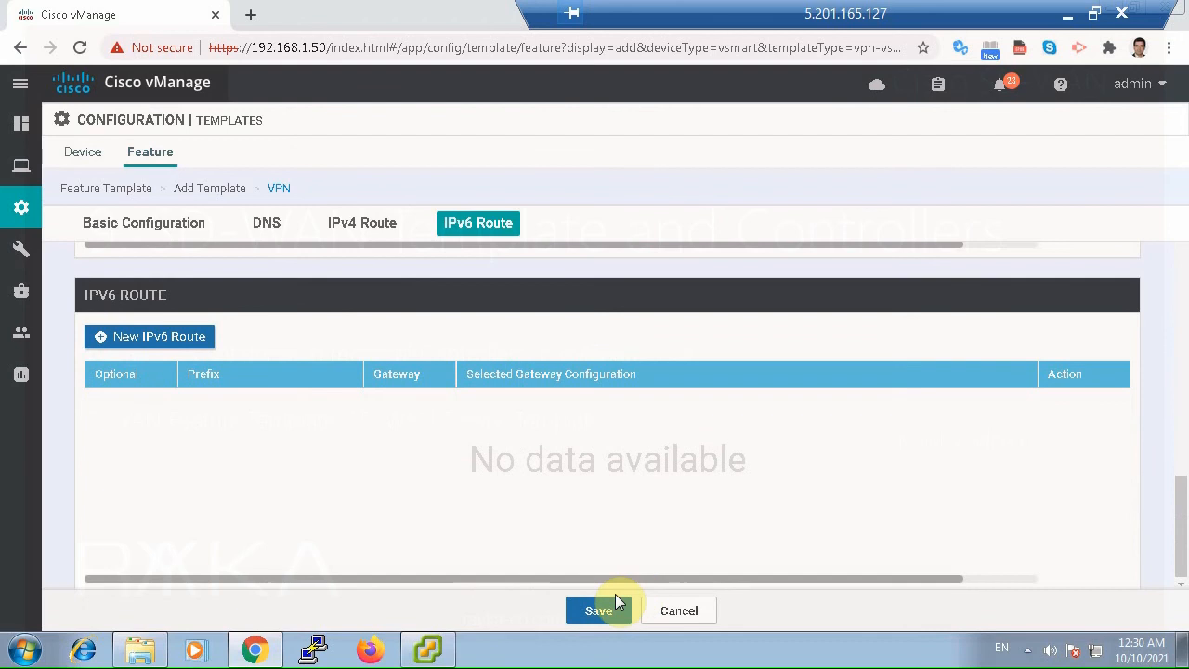
click(606, 612)
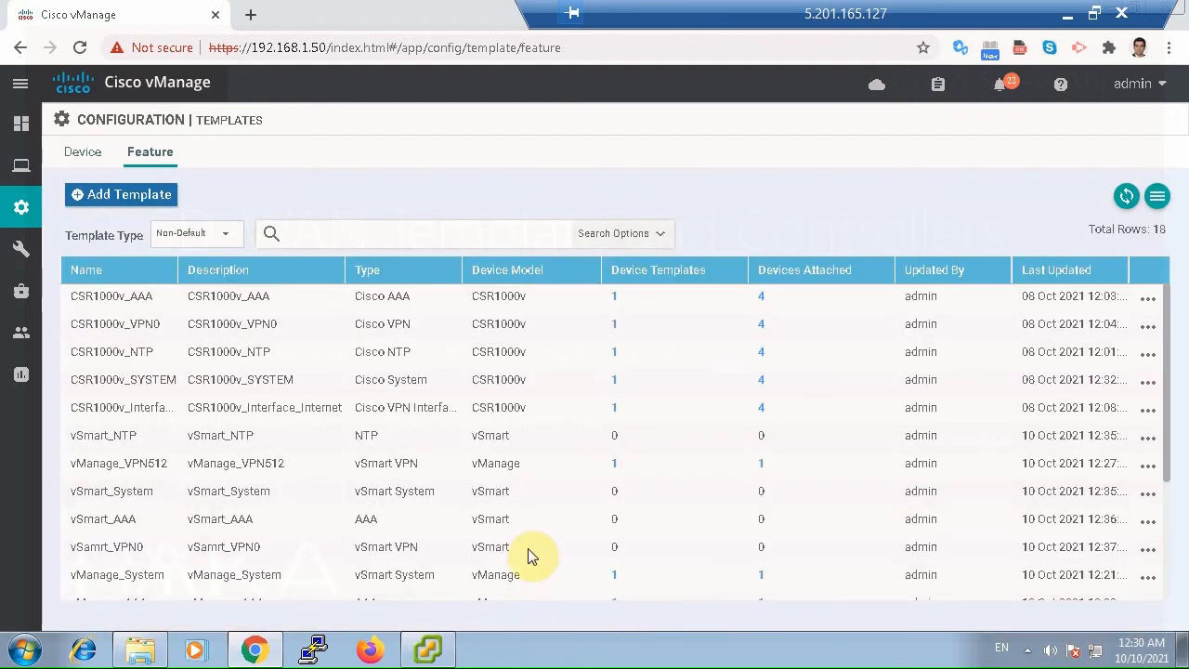
Start a new VPN Interface Ethernet feature template for the vSmart device model.
click(155, 200)
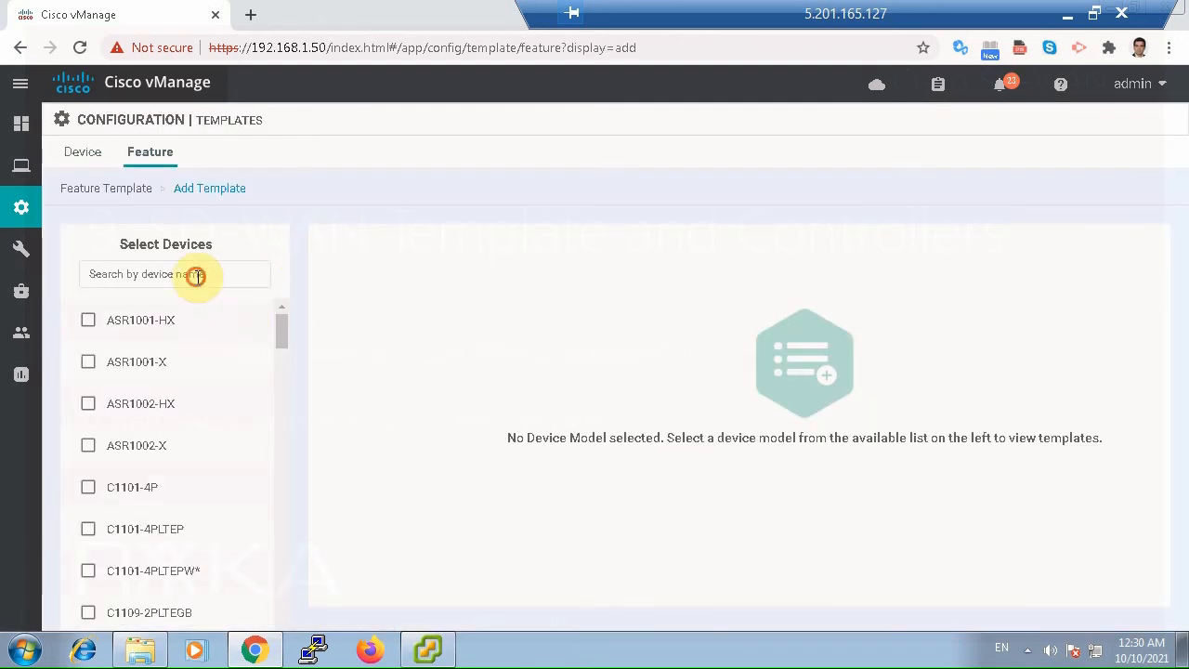
click(195, 274)
text(vs)
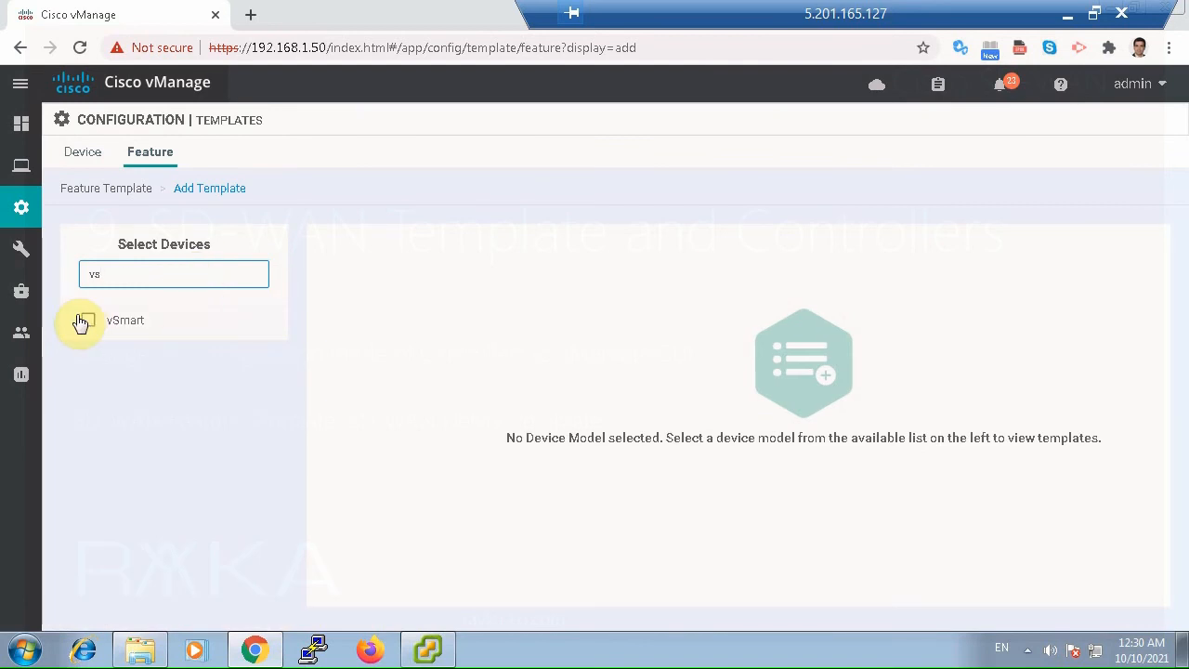
click(82, 321)
scroll(664, 460, down, 1)
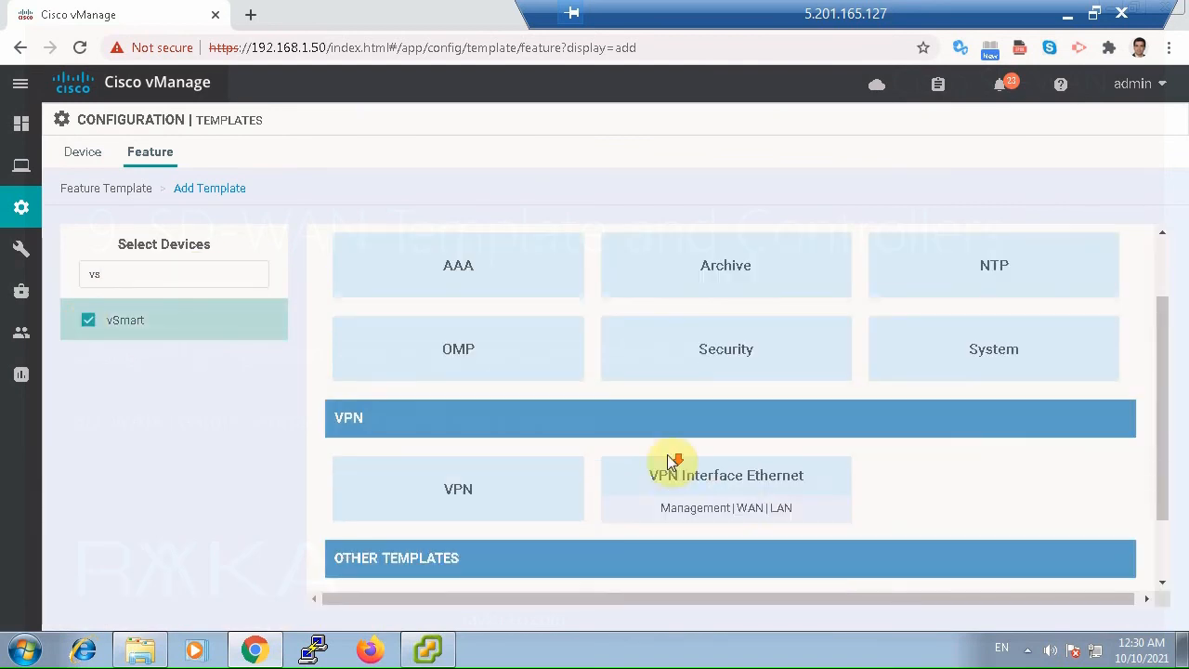
click(783, 492)
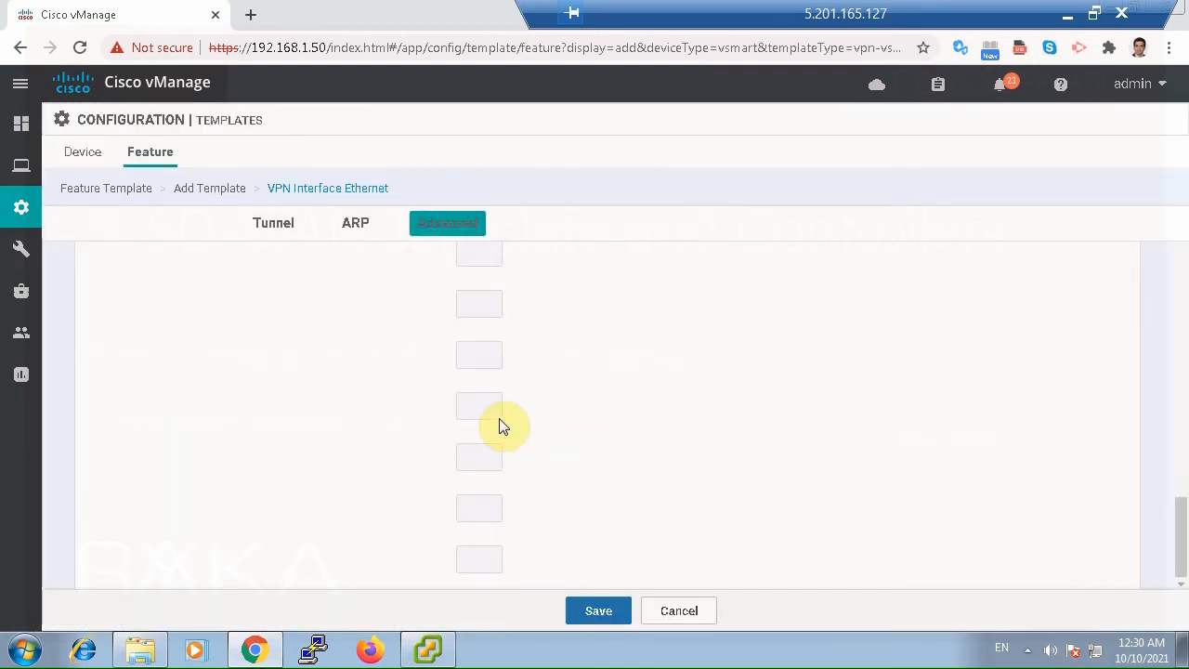
Enter vSmart_Interface-OOB as both the interface template's name and its description.
click(343, 272)
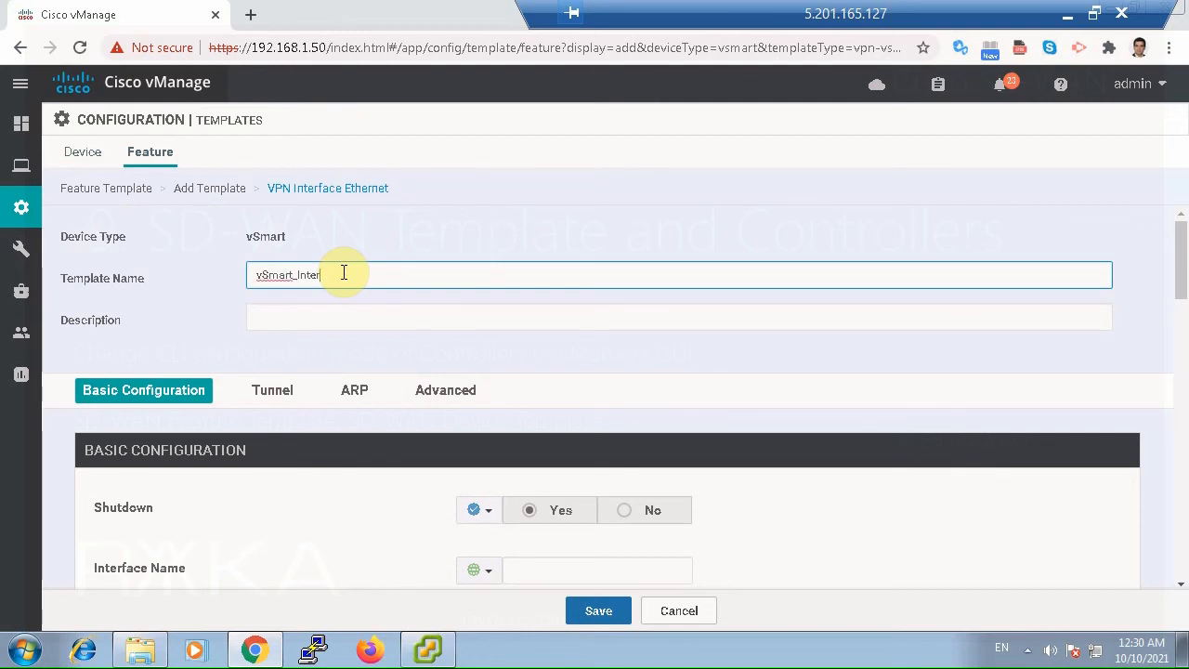
text(vSmart_Interface-008)
key(ctrl+a)
key(ctrl+c)
click(348, 314)
key(ctrl+v)
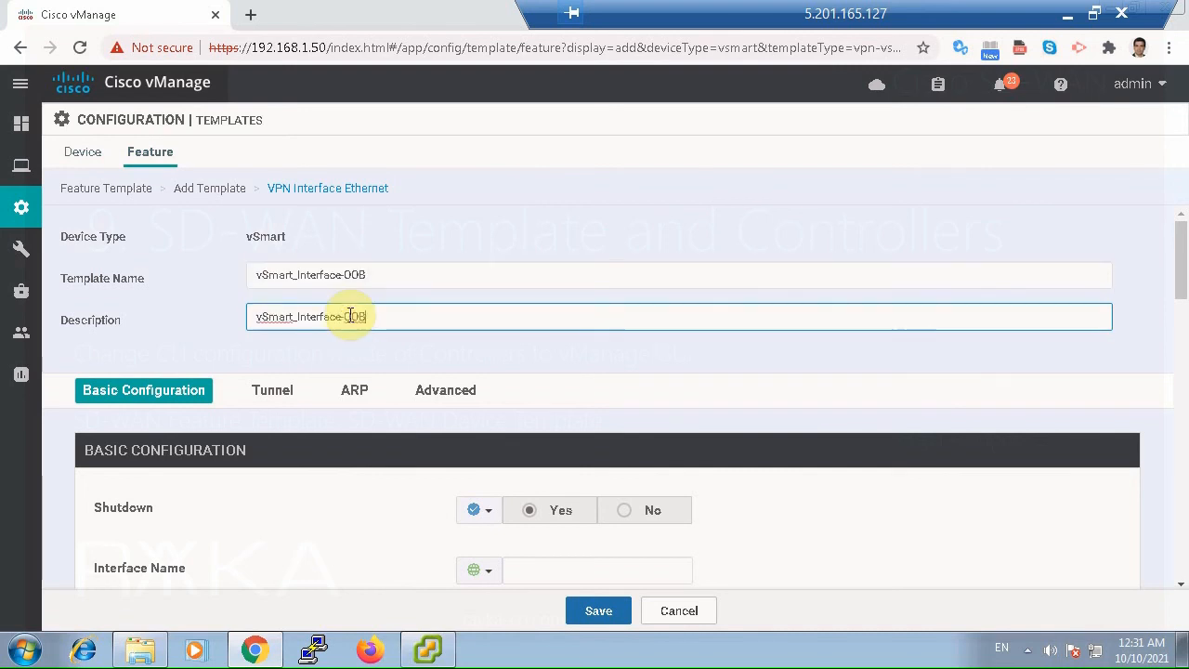
Set Shutdown globally to No and the interface name to eth0.
scroll(587, 361, down, 1)
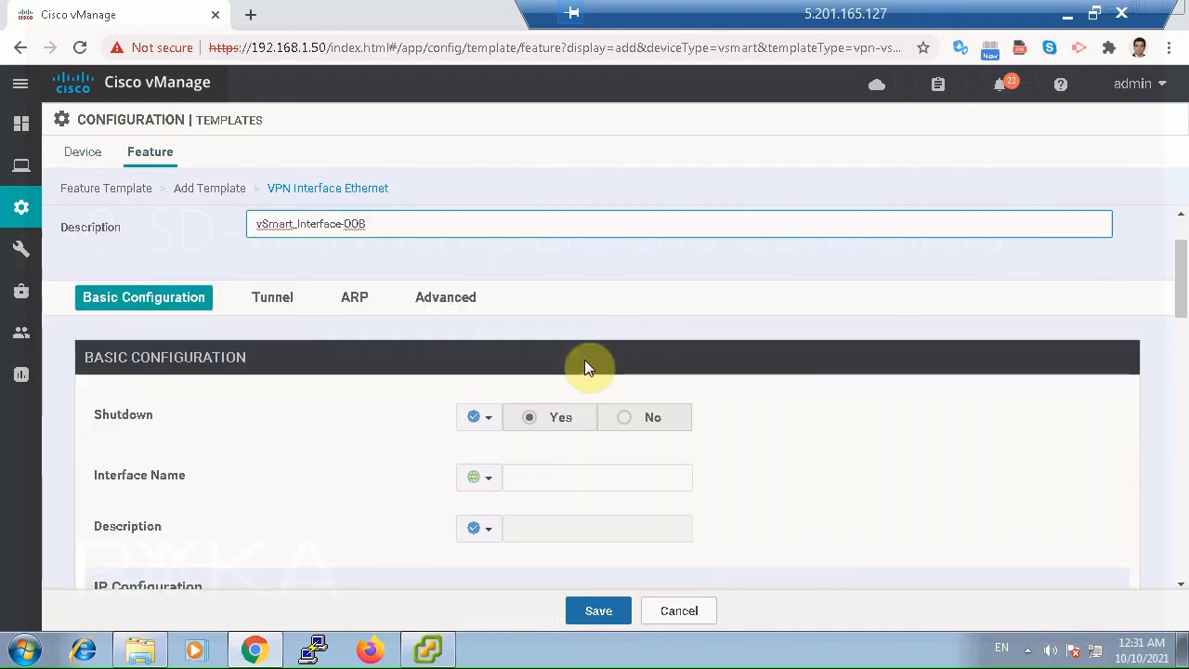
click(484, 419)
click(496, 451)
click(624, 419)
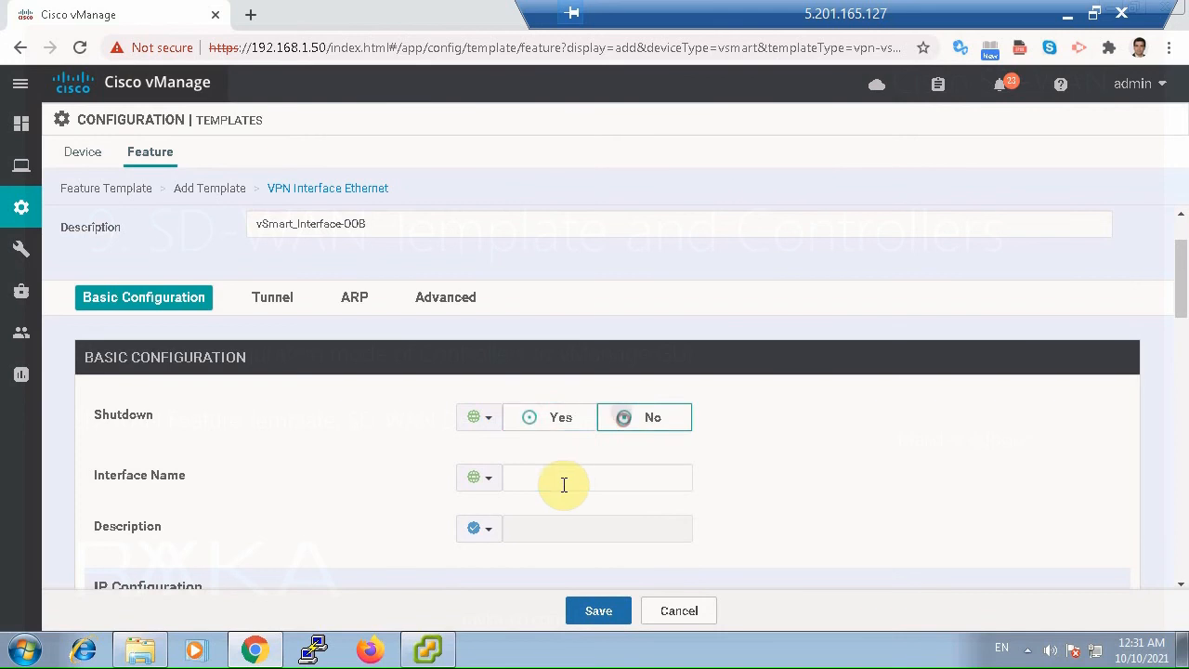
click(562, 481)
text(eth0)
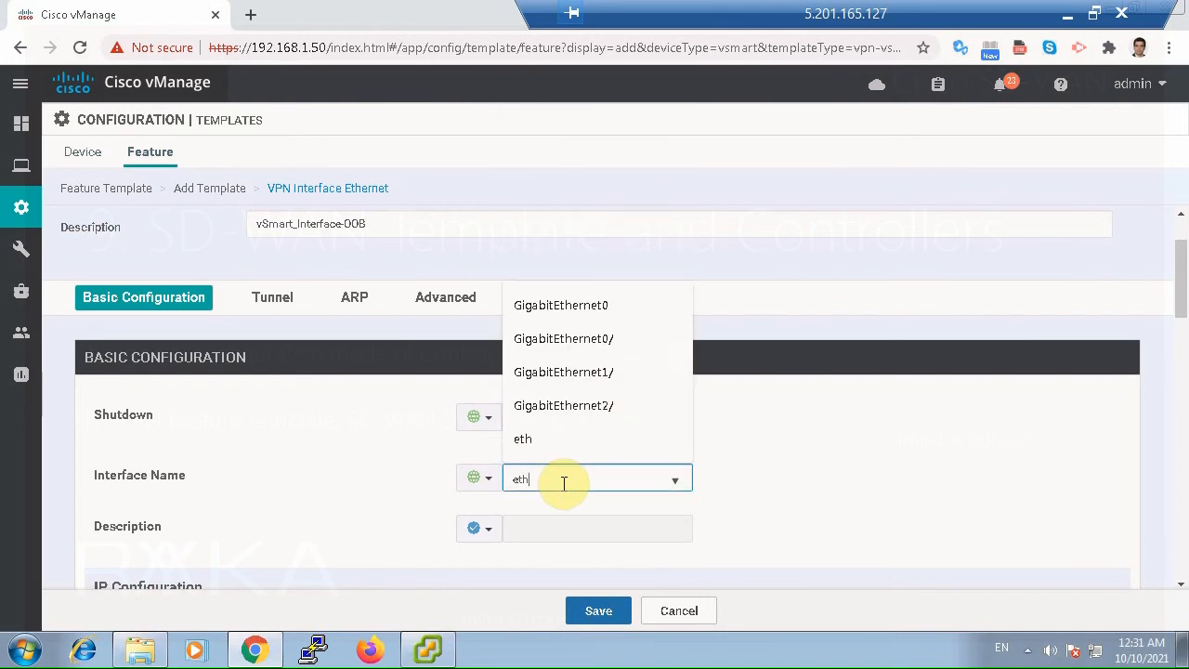
click(839, 555)
Set the interface's static IPv4 address globally to 192.168.200.52/24.
scroll(650, 529, down, 2)
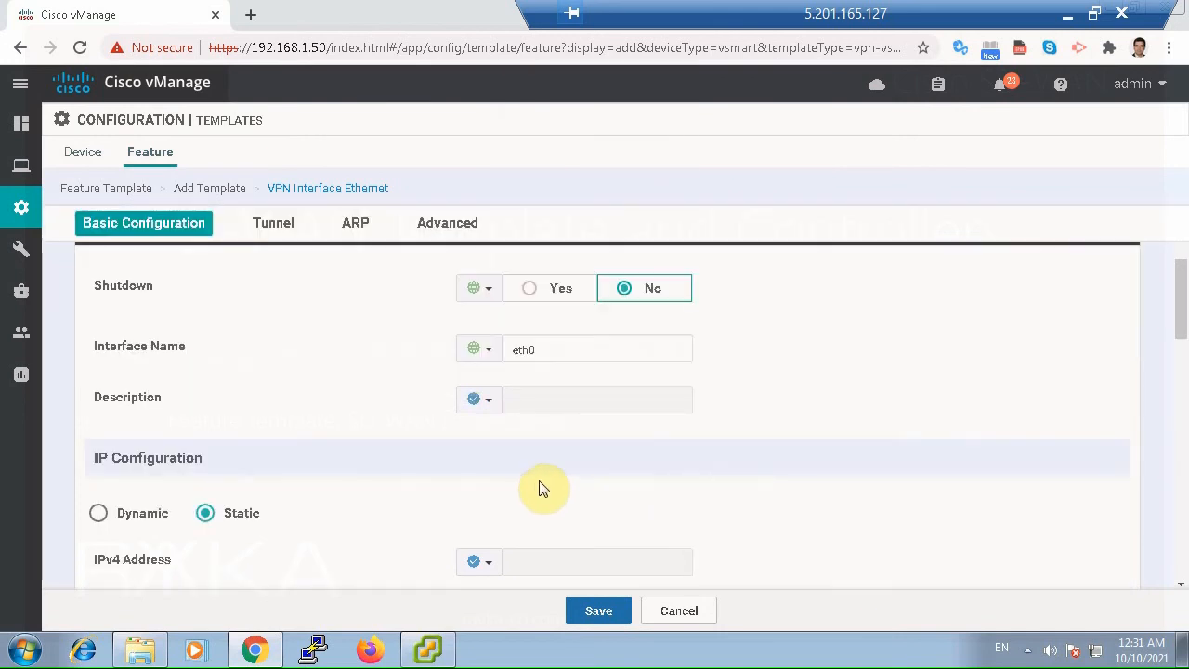
scroll(536, 482, down, 1)
click(472, 466)
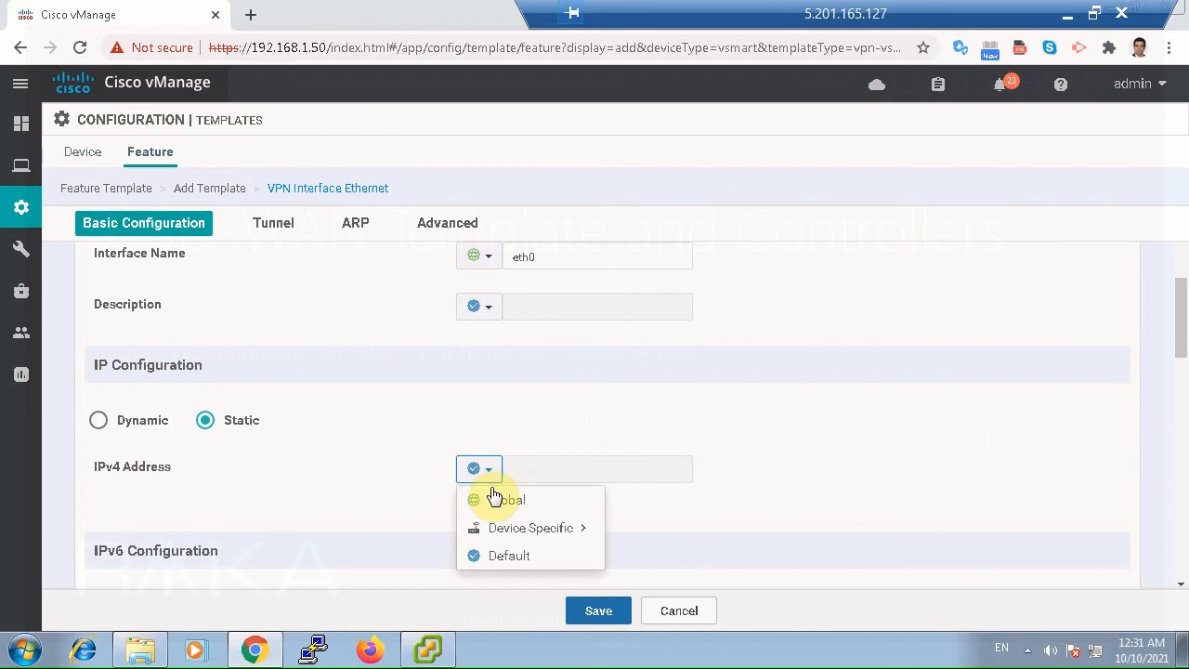
click(513, 498)
click(525, 471)
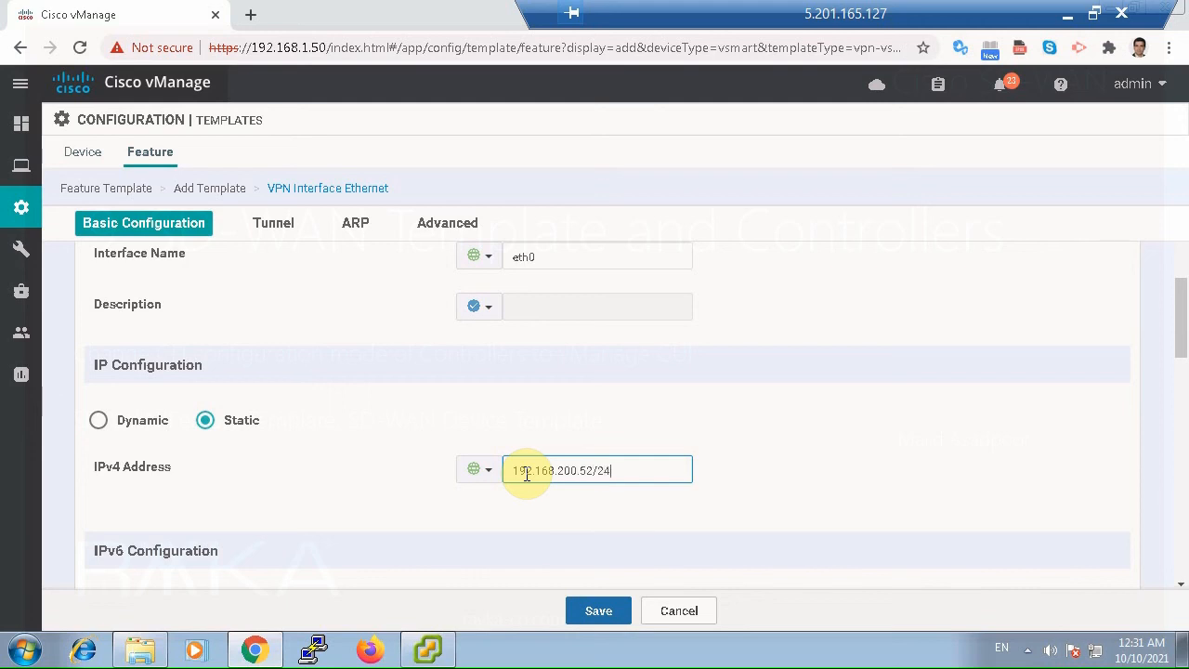
click(1029, 486)
Review the IPv6, tunnel, ARP, advanced and basic settings and save the vSmart OOB interface template.
scroll(1037, 489, down, 1)
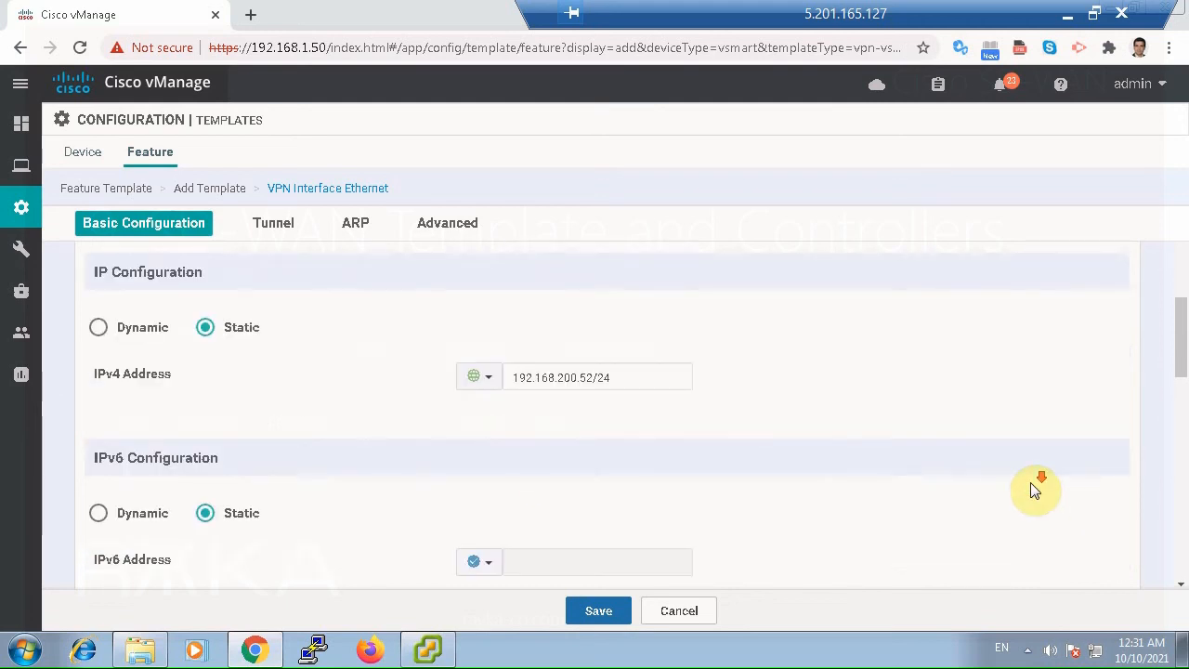
scroll(1030, 484, down, 3)
scroll(1030, 484, up, 1)
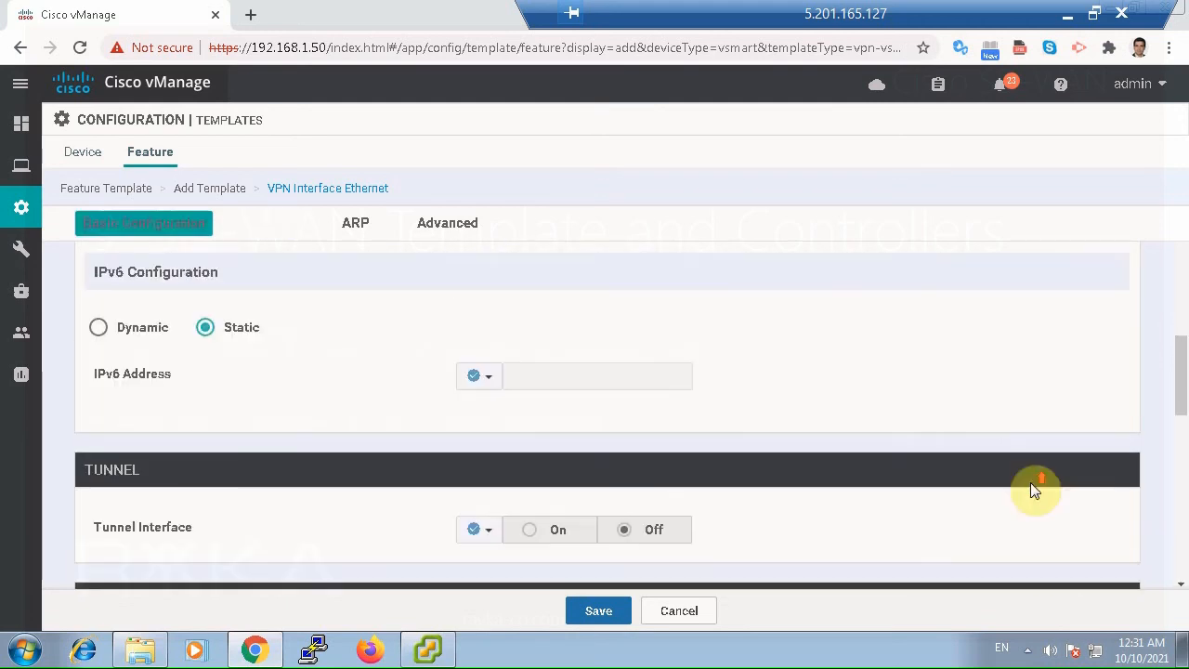
scroll(368, 495, down, 1)
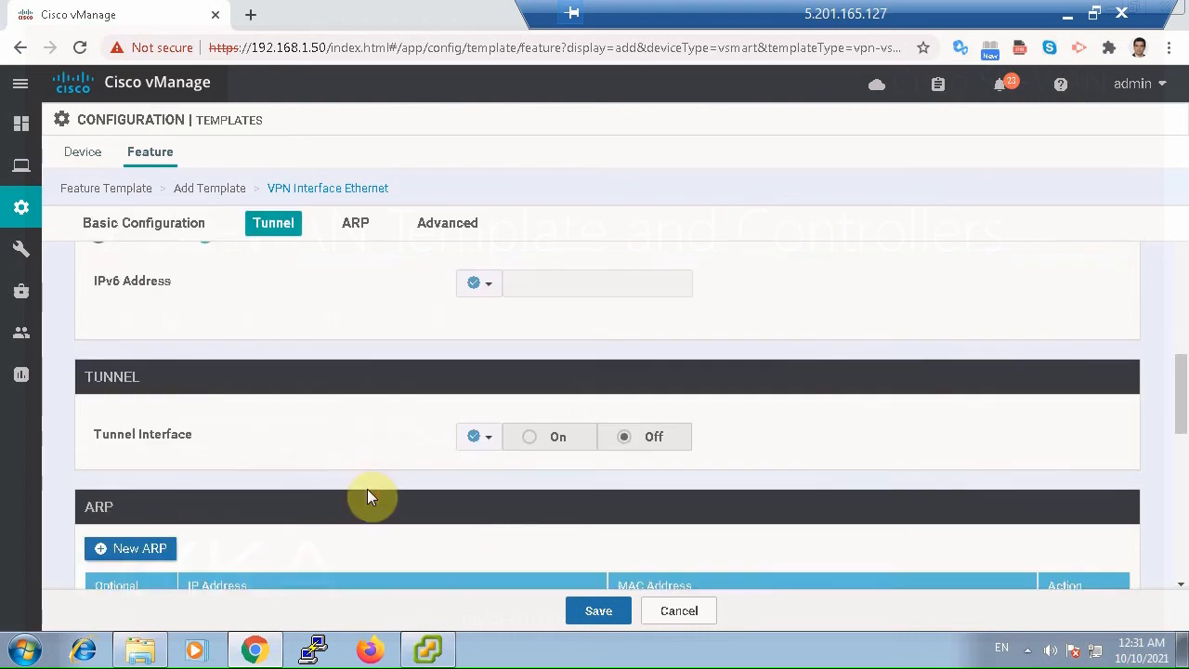
scroll(368, 495, down, 5)
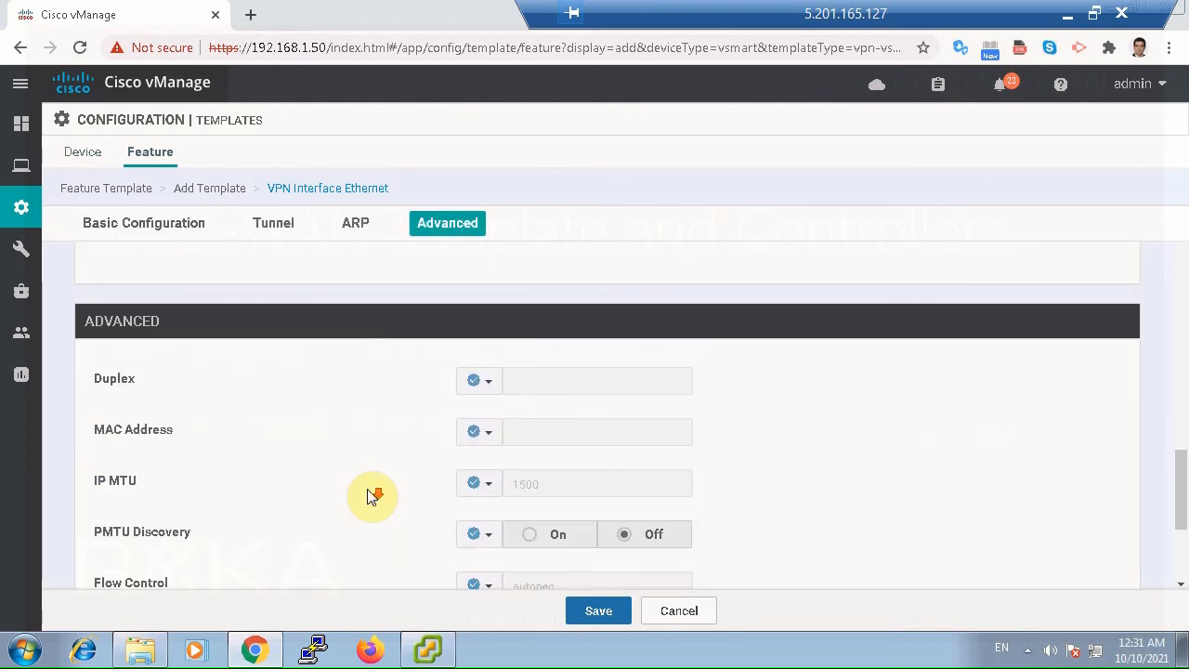
scroll(370, 494, down, 3)
scroll(578, 488, up, 9)
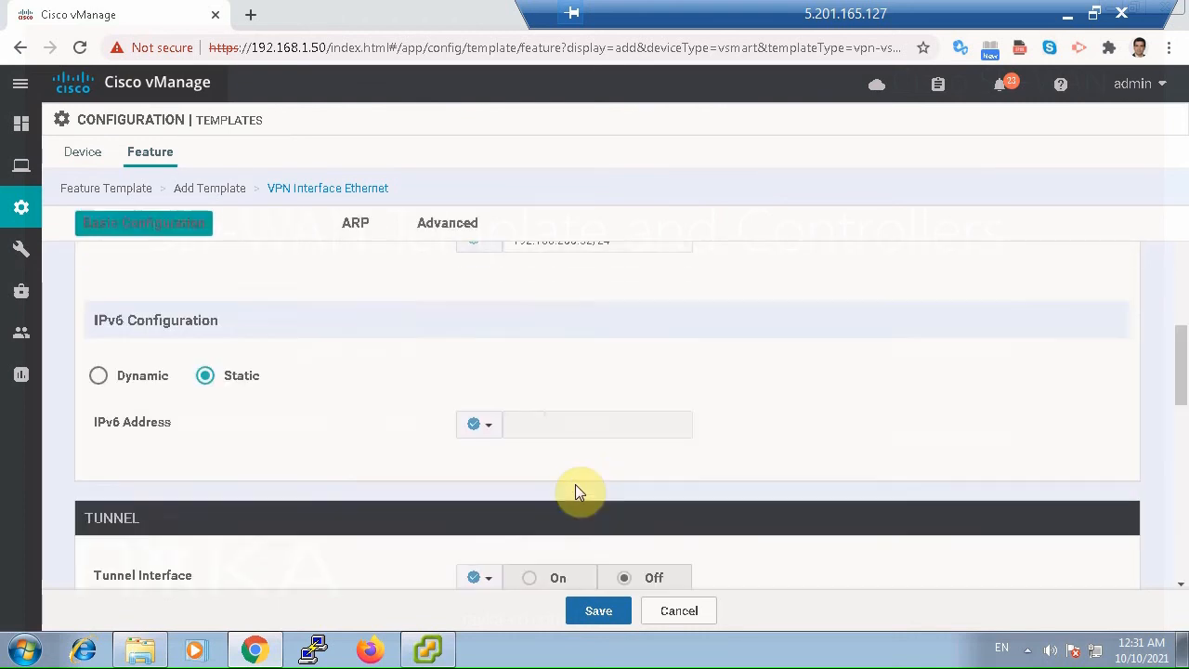
scroll(575, 484, up, 3)
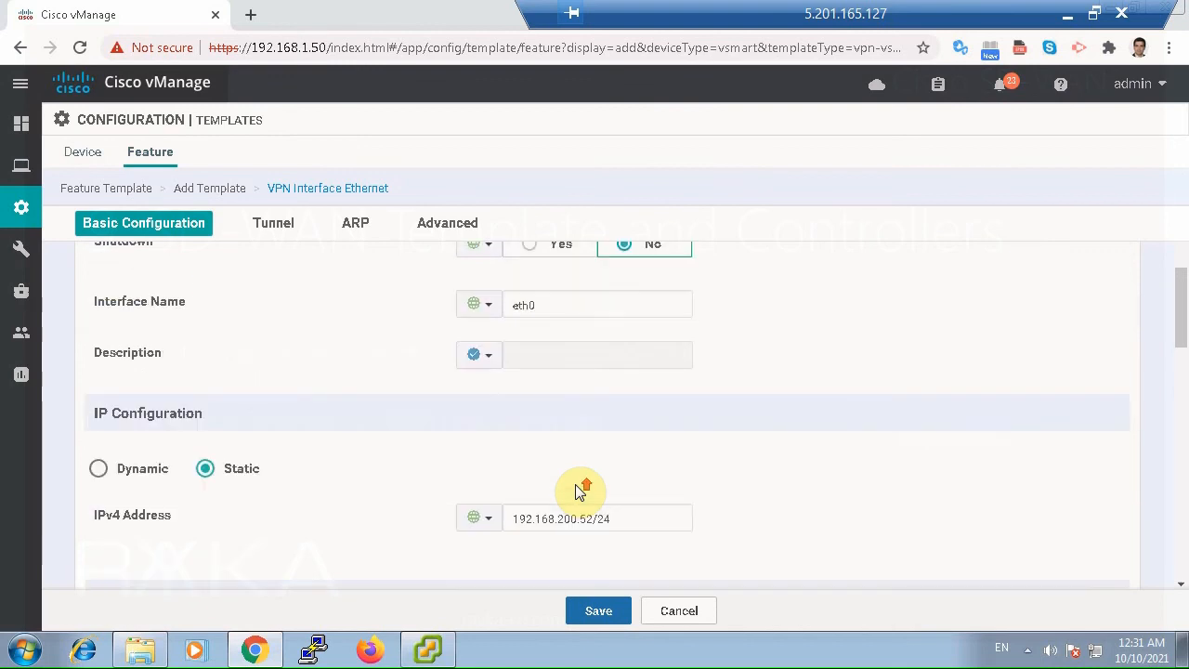
scroll(575, 484, up, 3)
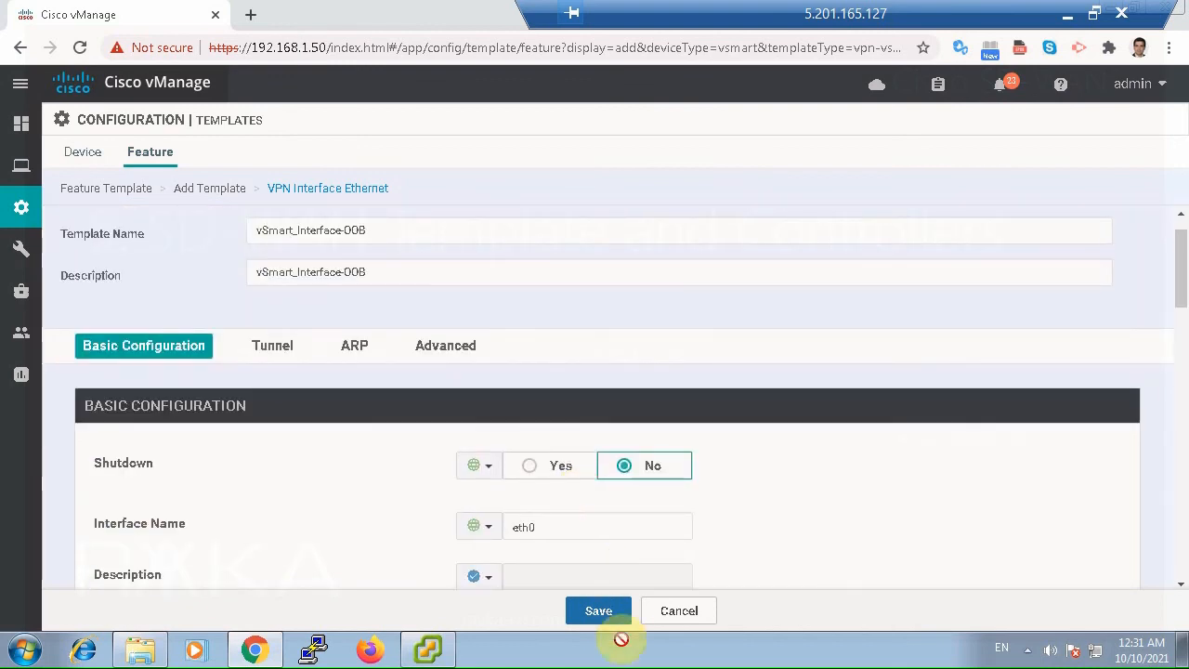
click(602, 611)
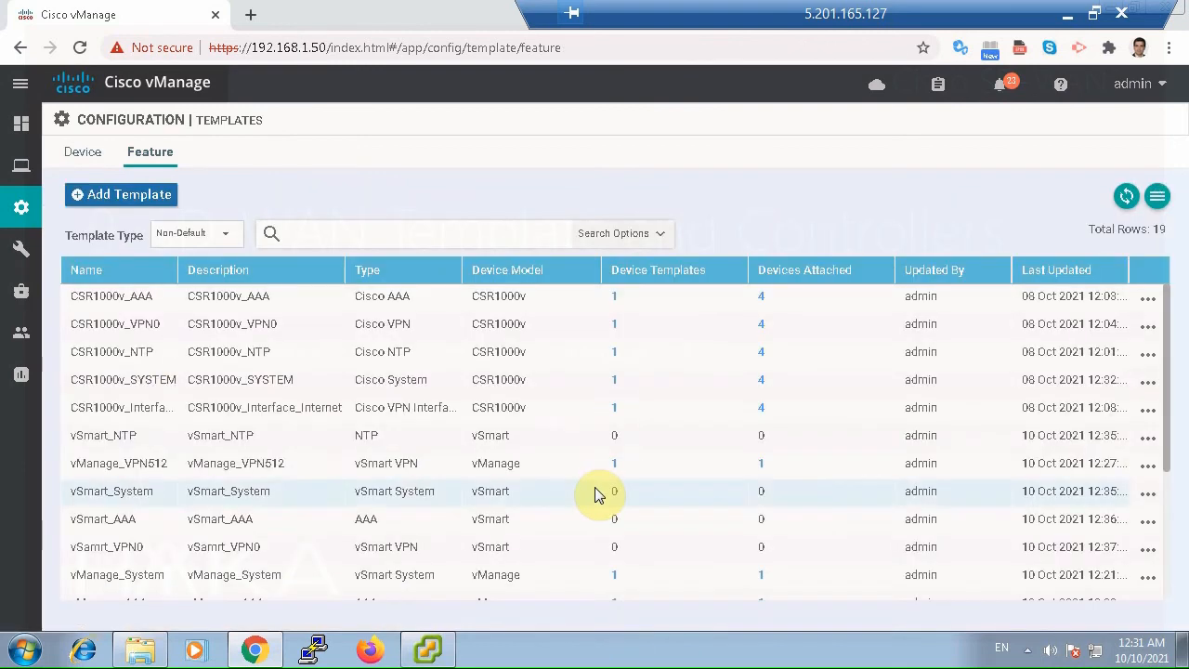
Start a new device template from feature templates for the vSmart device model.
click(85, 152)
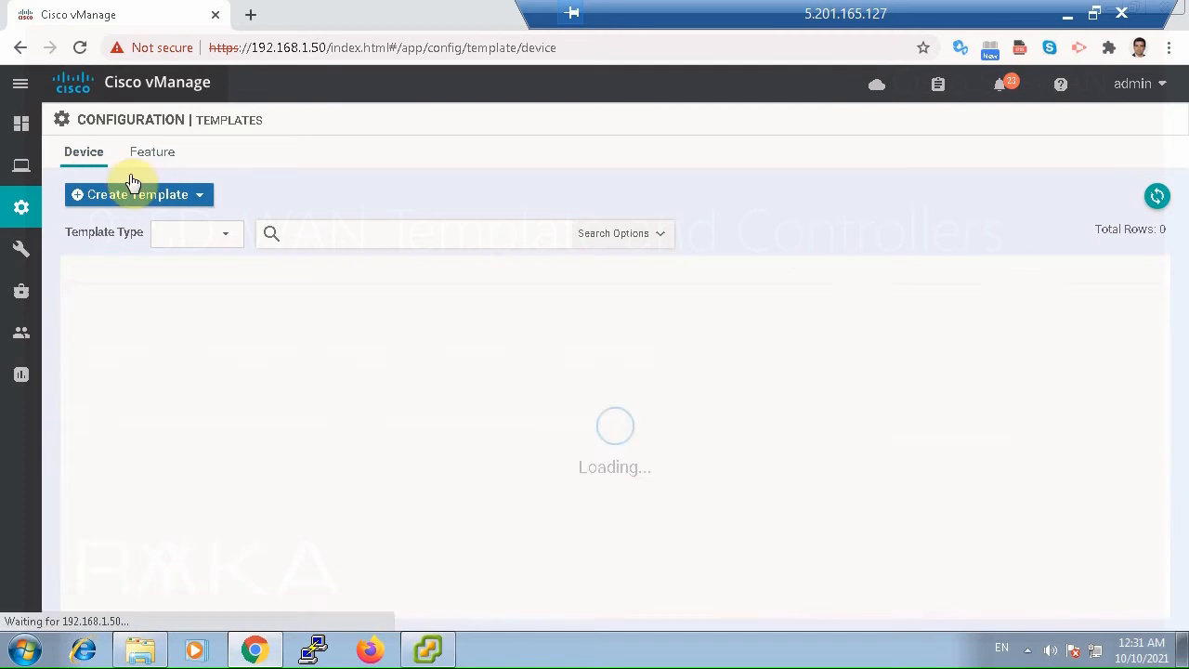
click(174, 197)
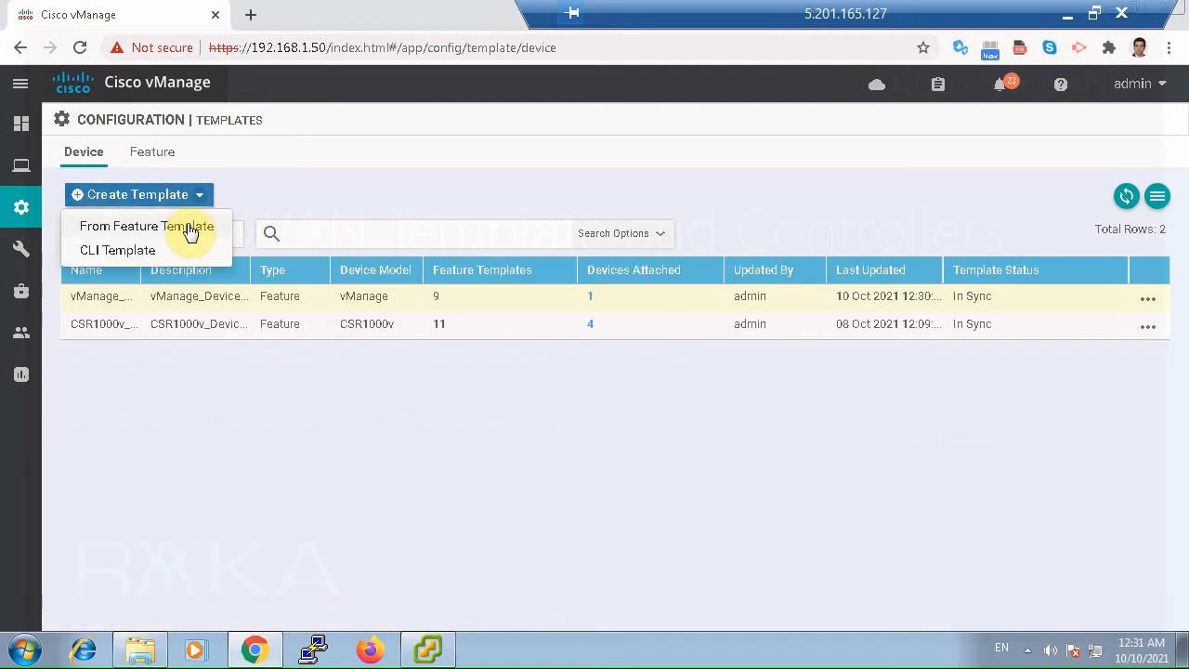
click(189, 230)
click(348, 198)
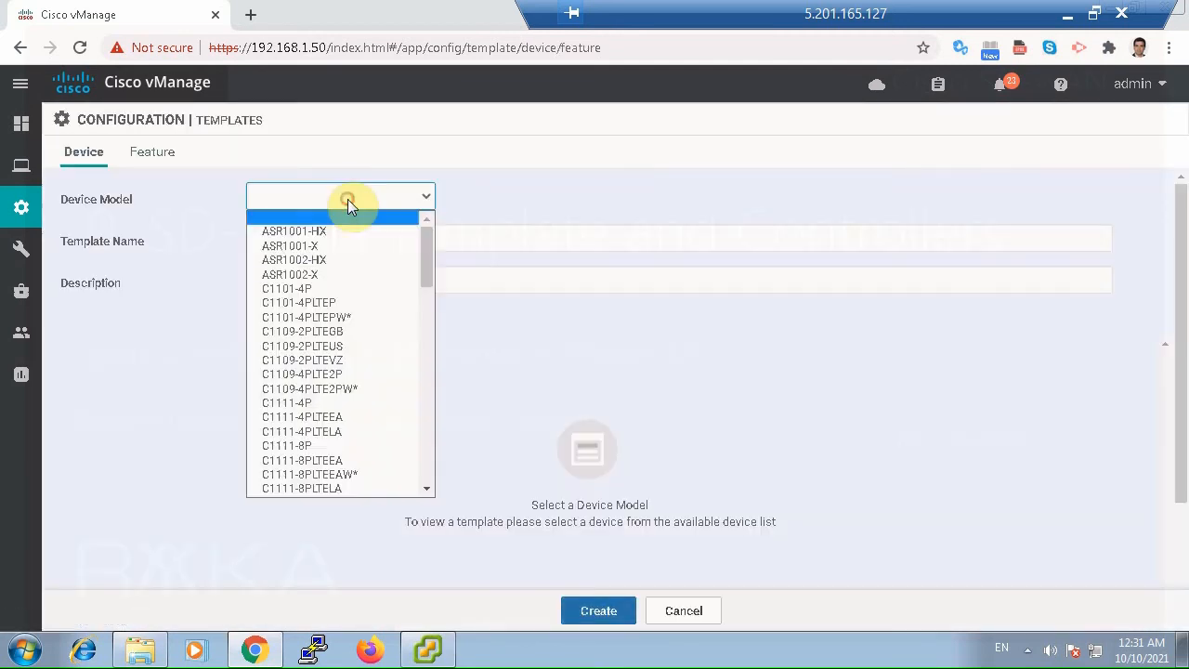
key(v)
key(s)
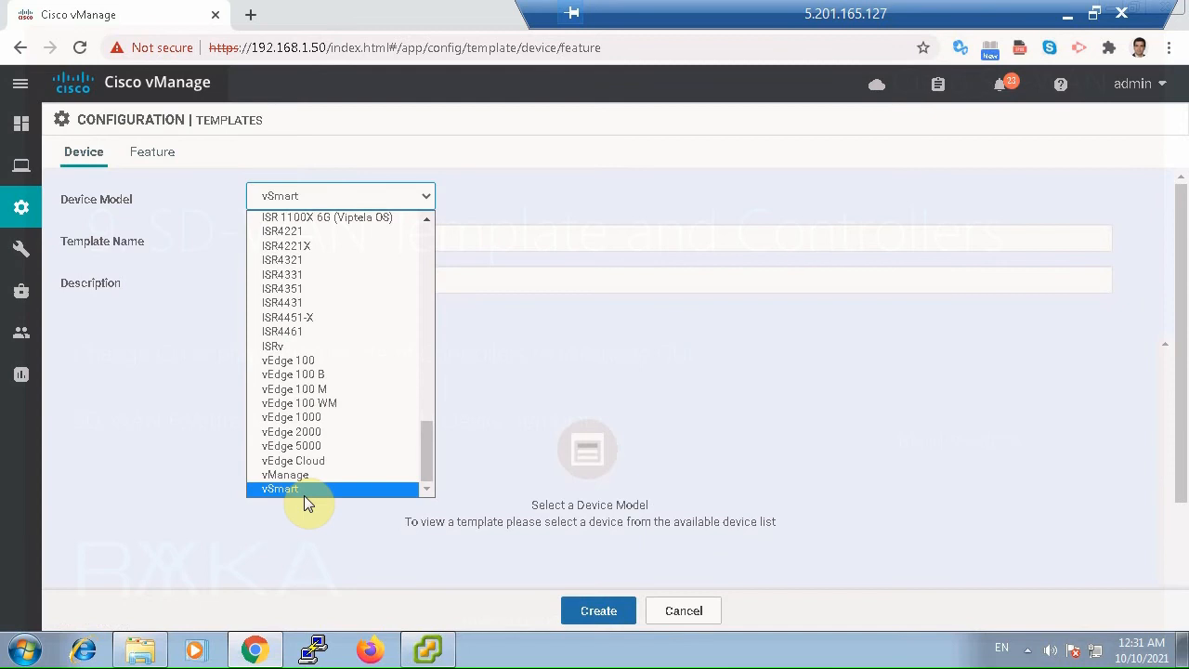
click(304, 493)
Enter vSmart_Device_Template as both the device template's name and its description.
click(370, 242)
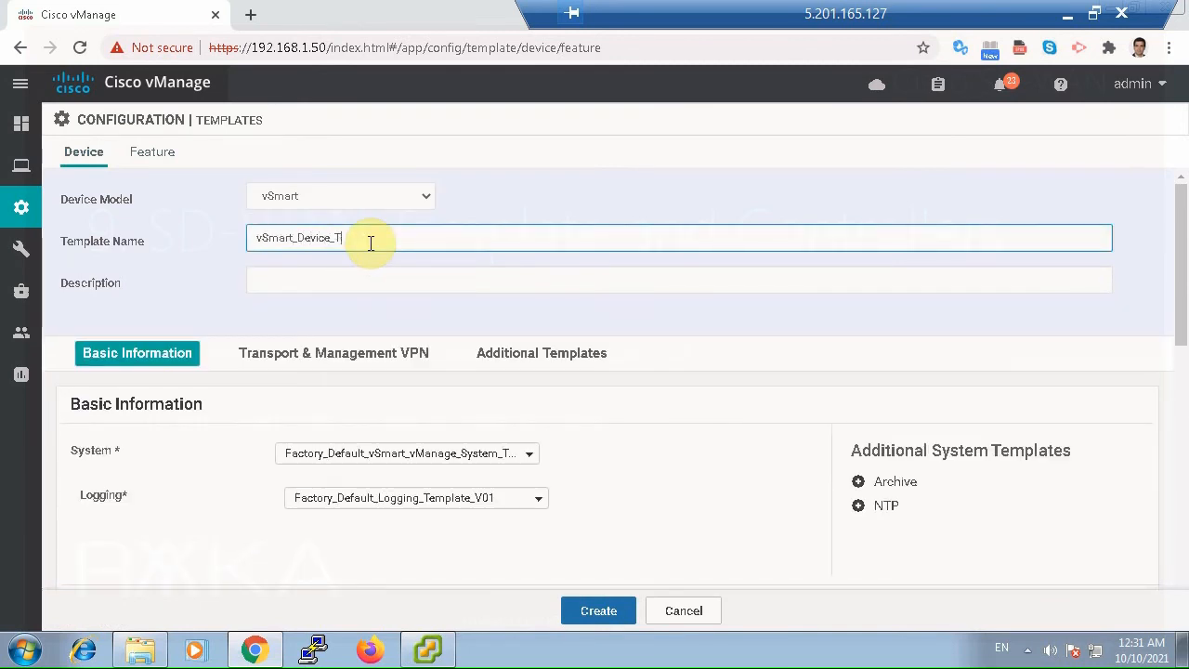
text(vSmart_Device_Template)
double_click(370, 239)
key(ctrl+c)
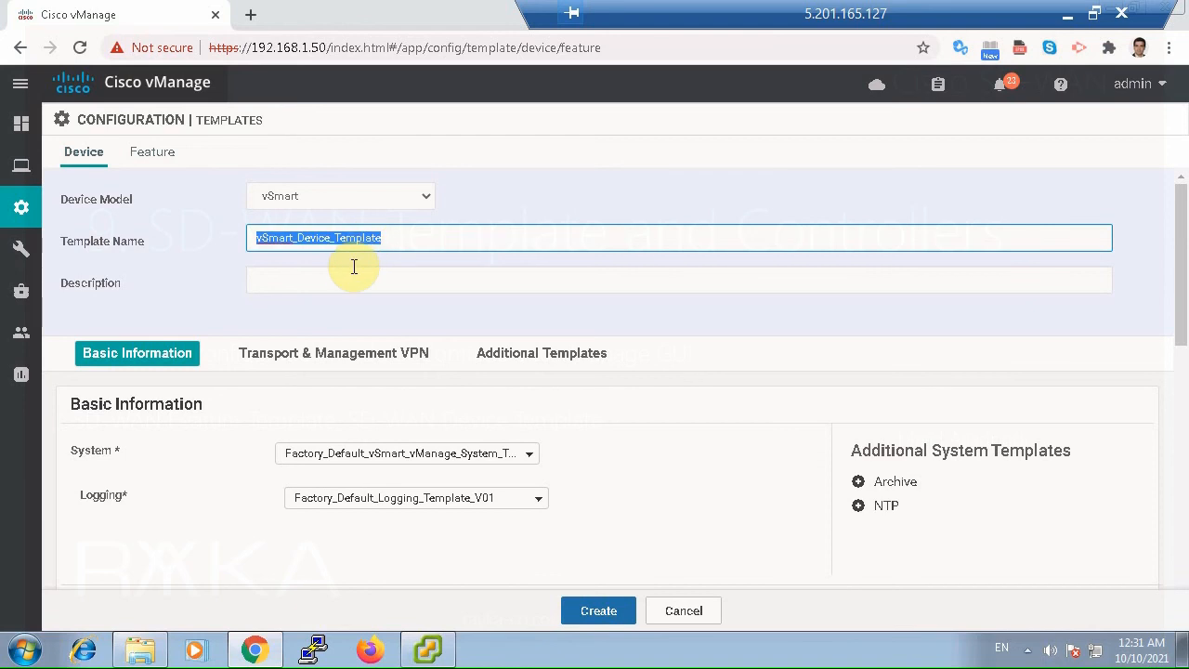
click(346, 269)
key(ctrl+v)
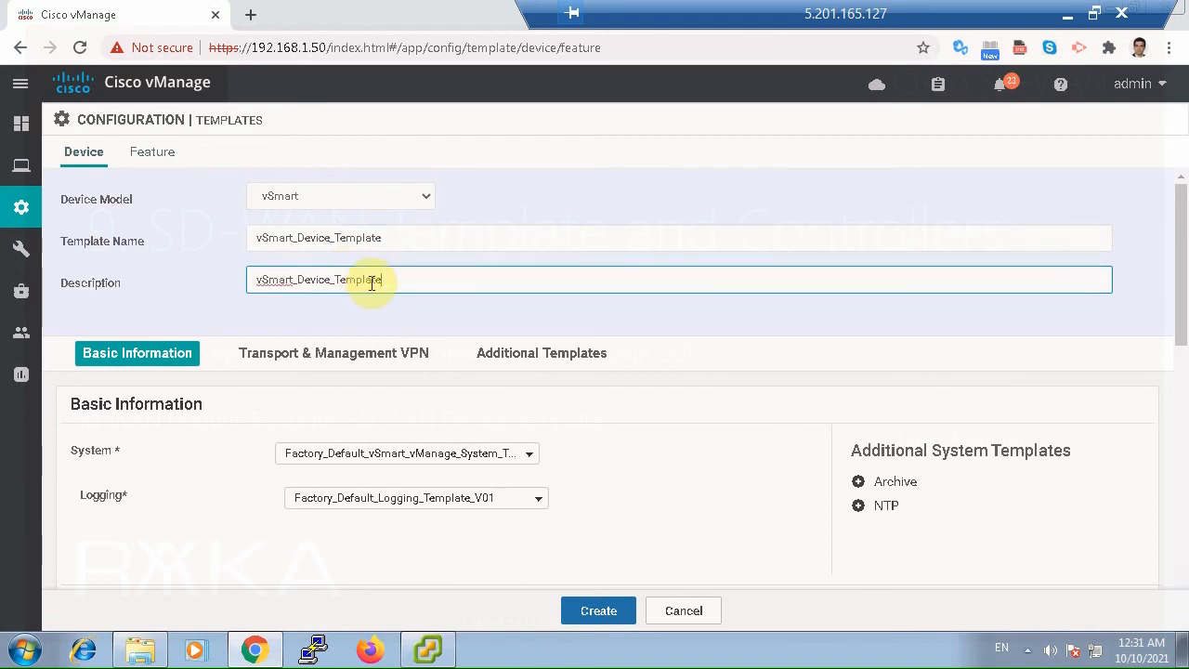
Assign vSmart_System as the System template and add an NTP template set to vSmart_NTP.
click(501, 455)
click(336, 507)
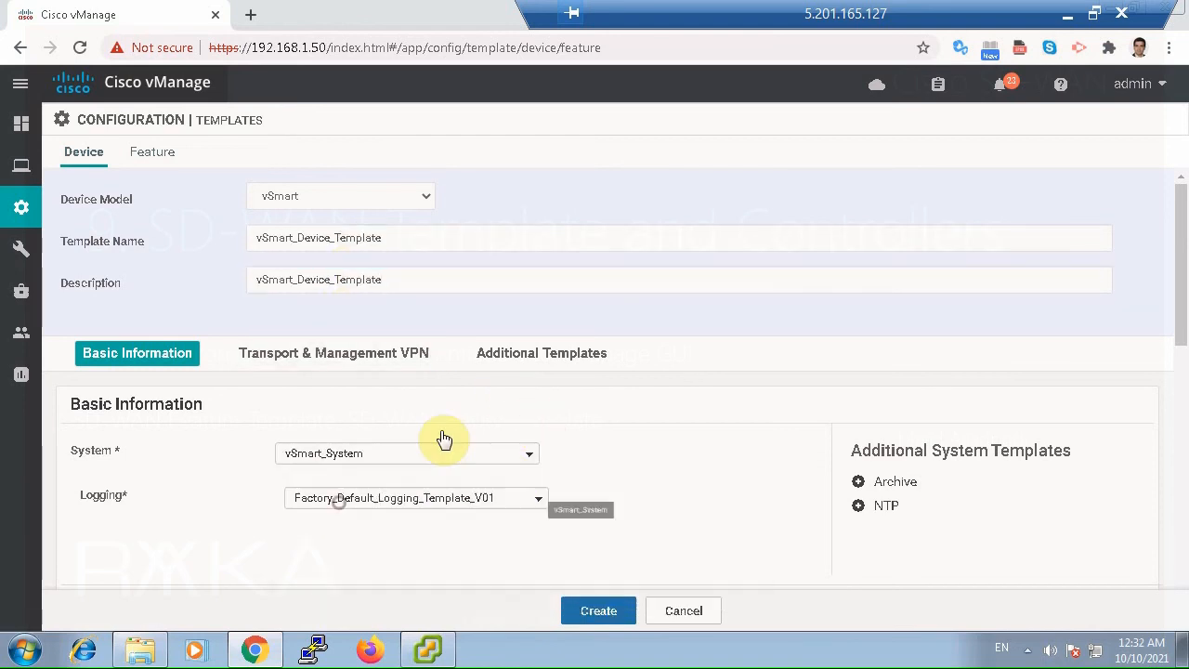
scroll(467, 427, down, 1)
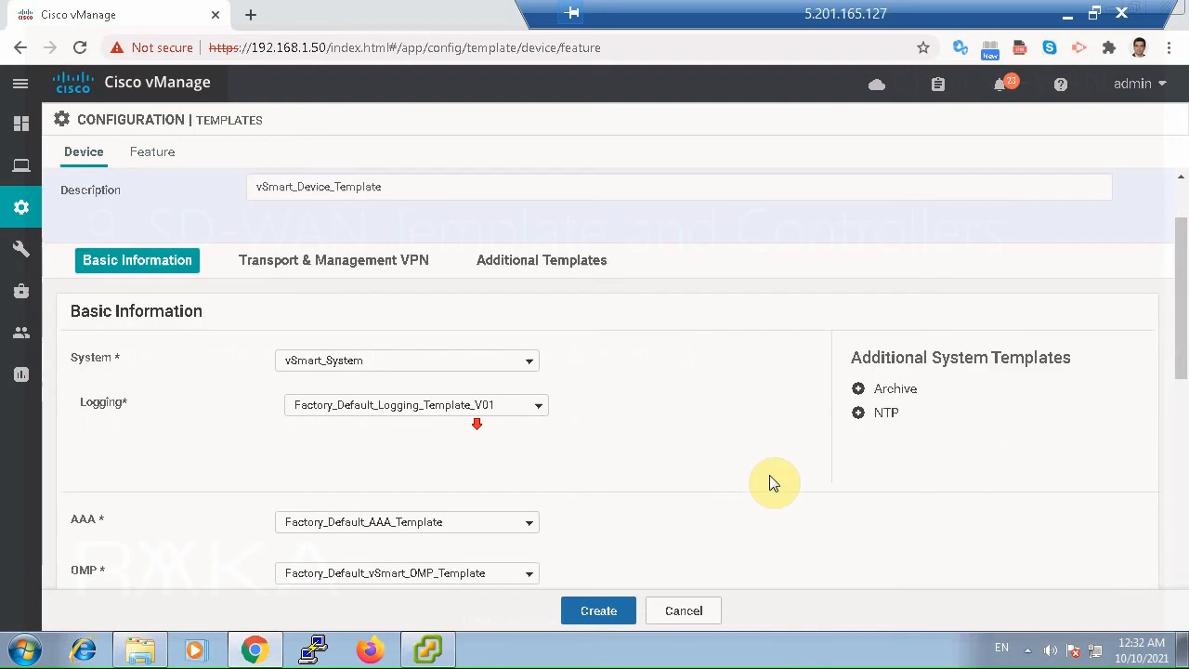
click(879, 420)
click(403, 456)
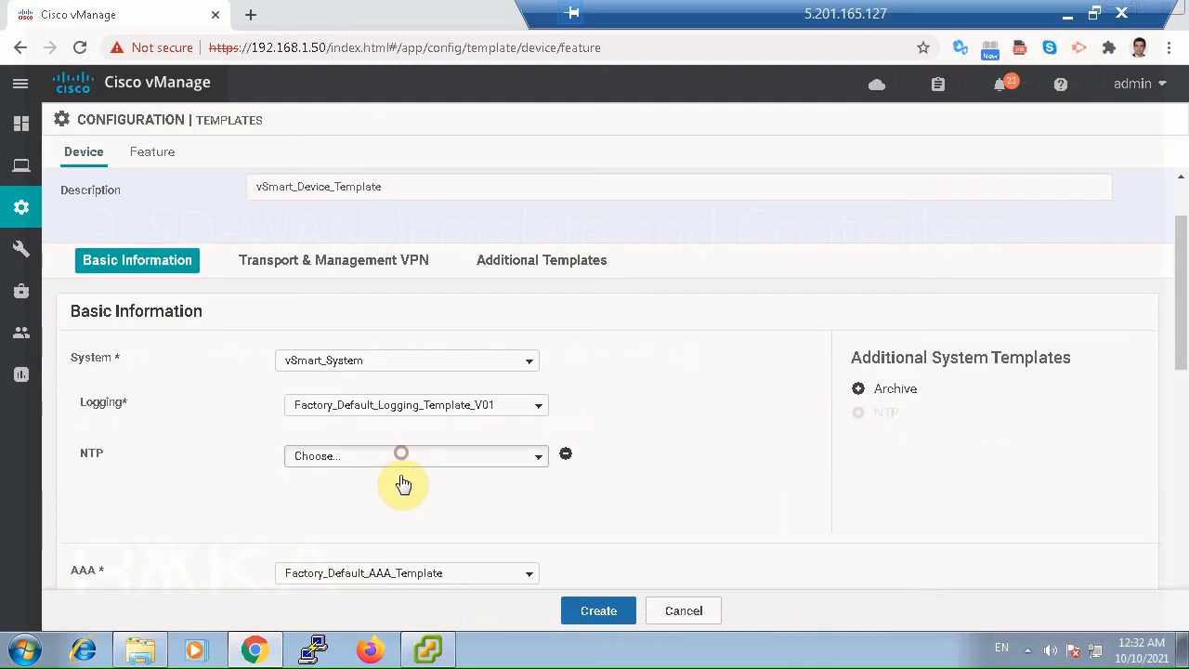
click(322, 490)
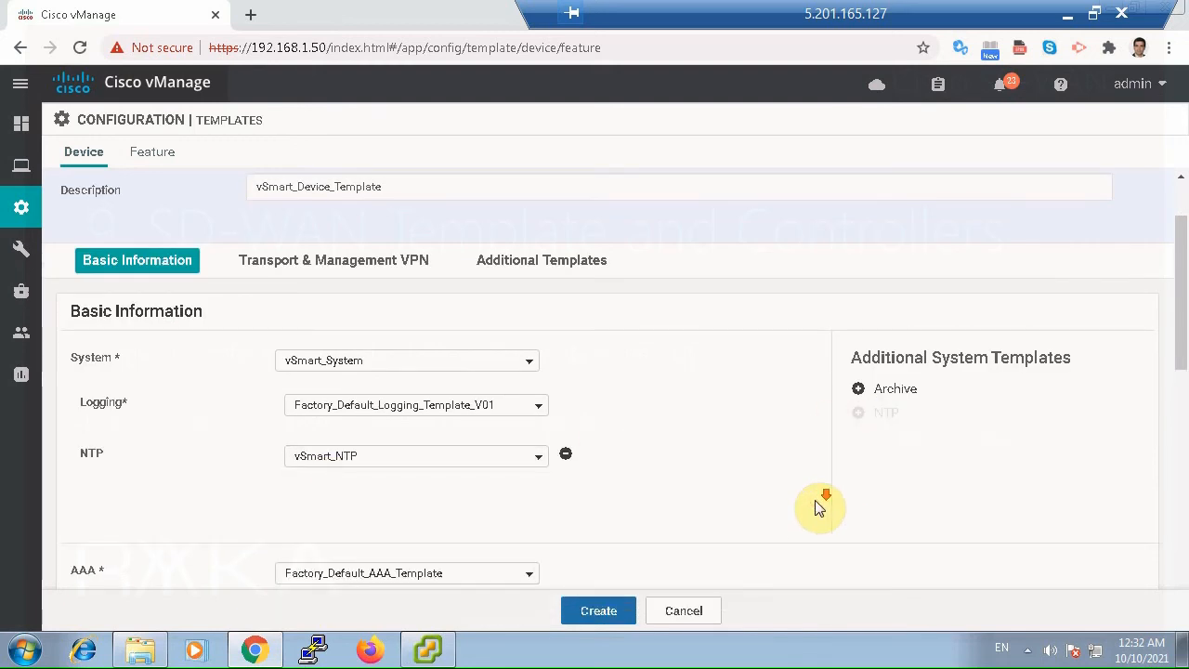
Assign vSmart_AAA as the device template's AAA template.
scroll(815, 505, down, 2)
click(370, 352)
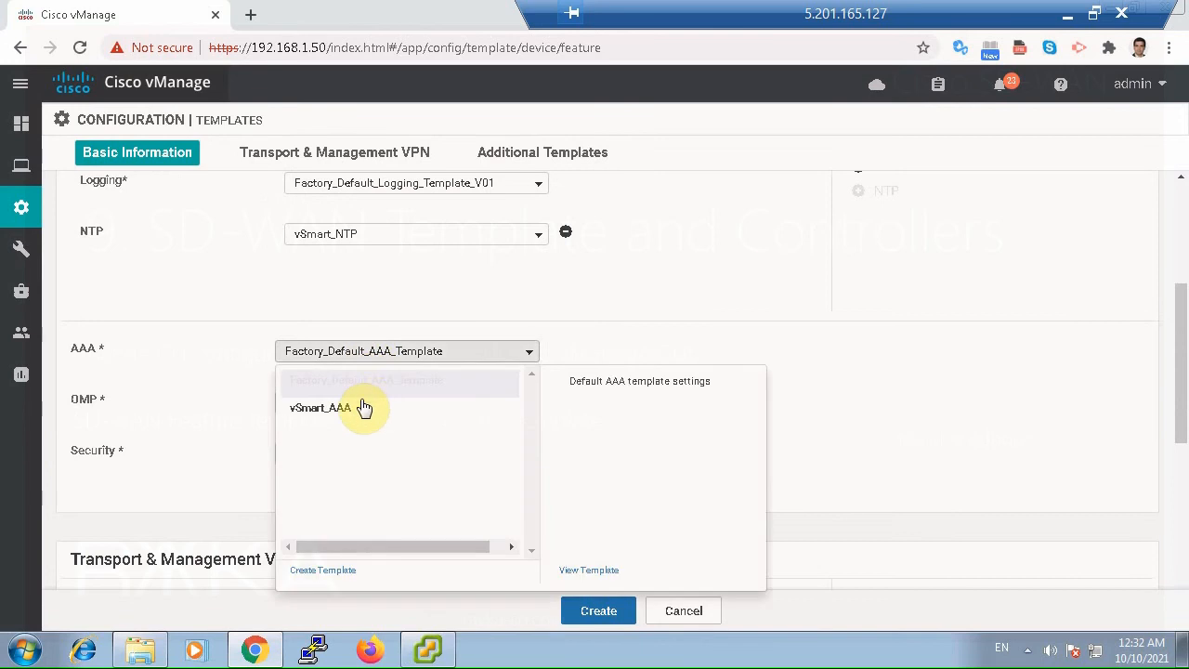
click(354, 410)
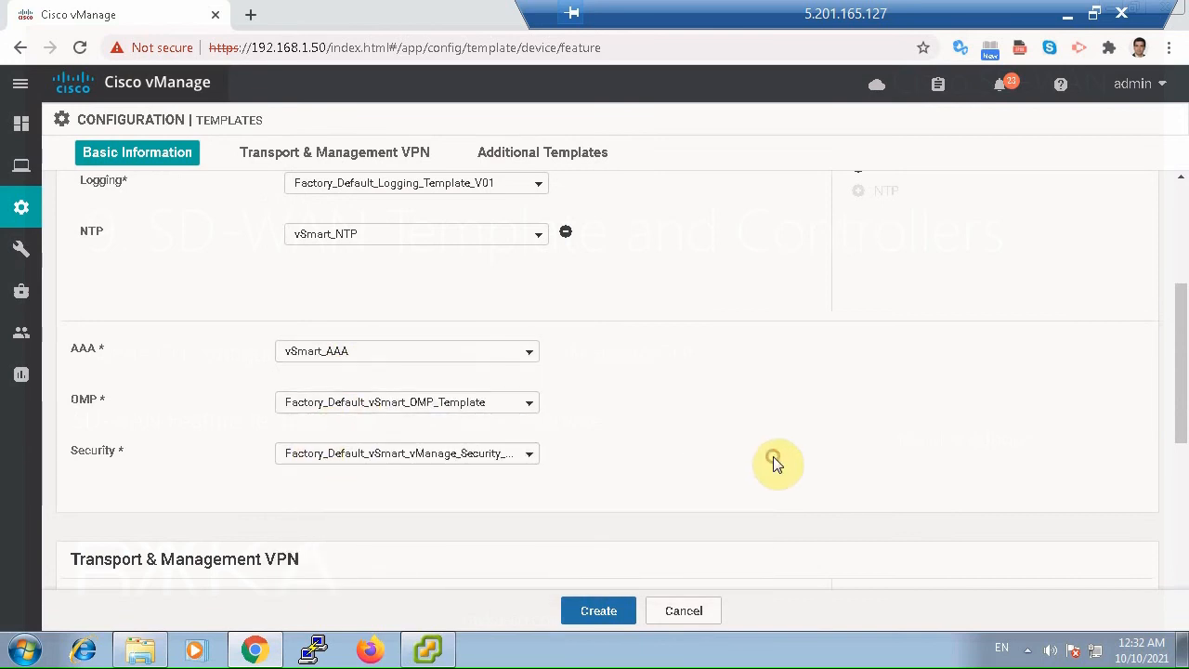
Assign vSamrt_VPN0 as the VPN 0 template and vSmart_VPN512 as the VPN 512 template.
scroll(776, 463, down, 1)
scroll(778, 464, down, 2)
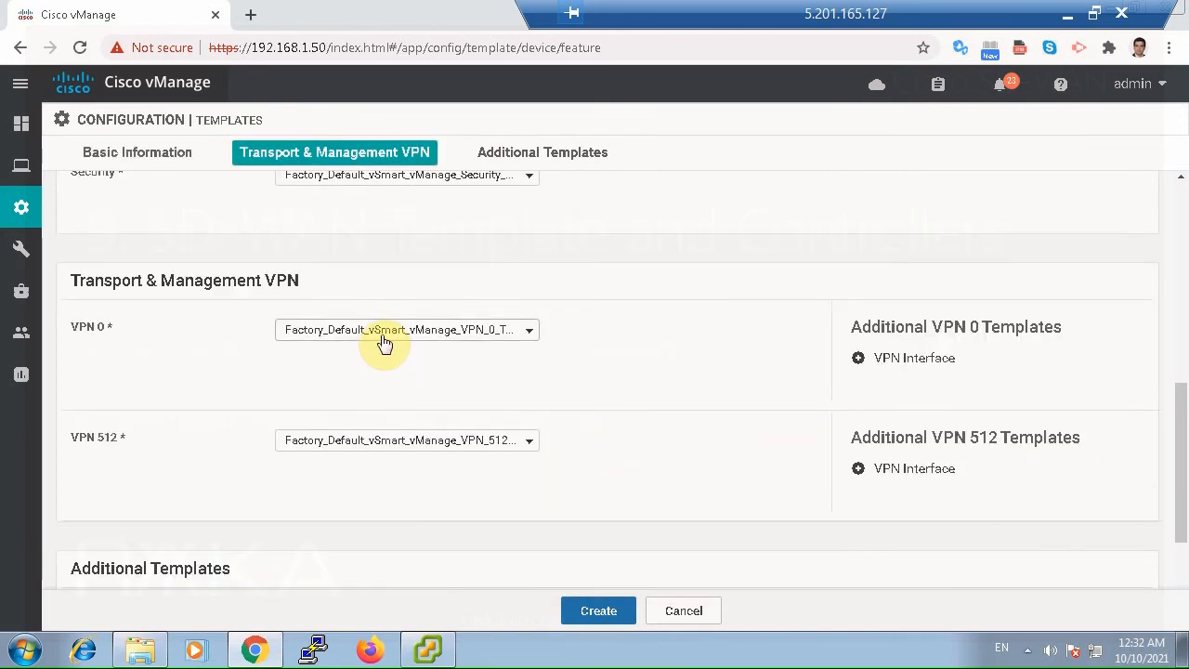
click(384, 334)
click(357, 387)
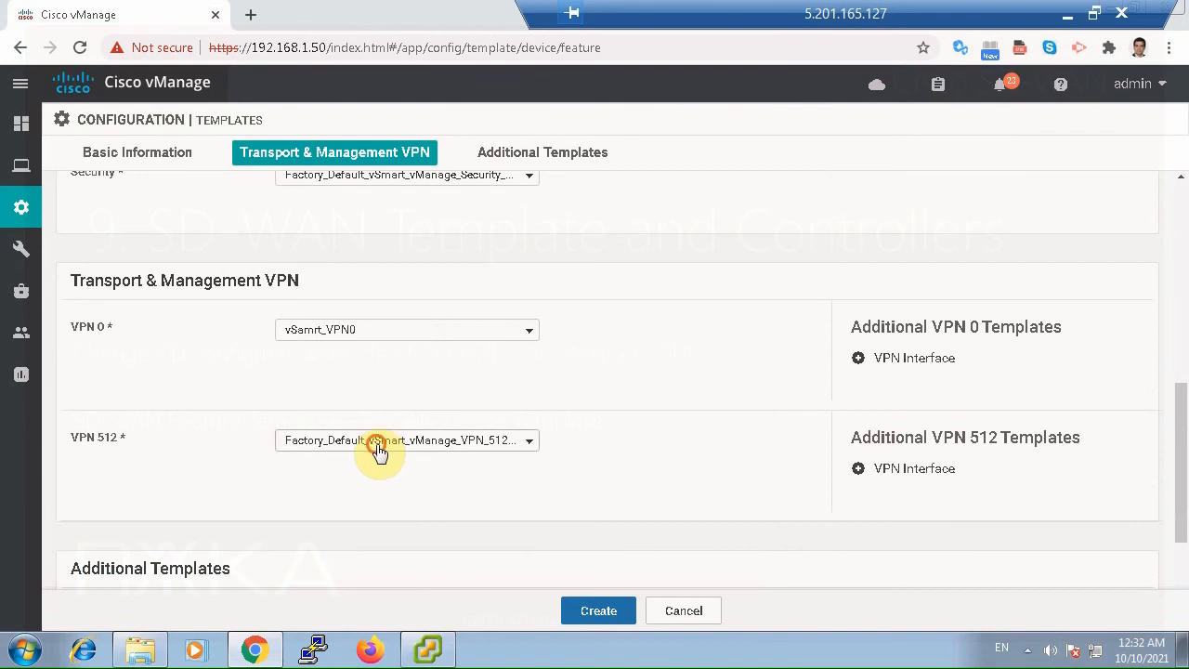
click(381, 442)
click(381, 498)
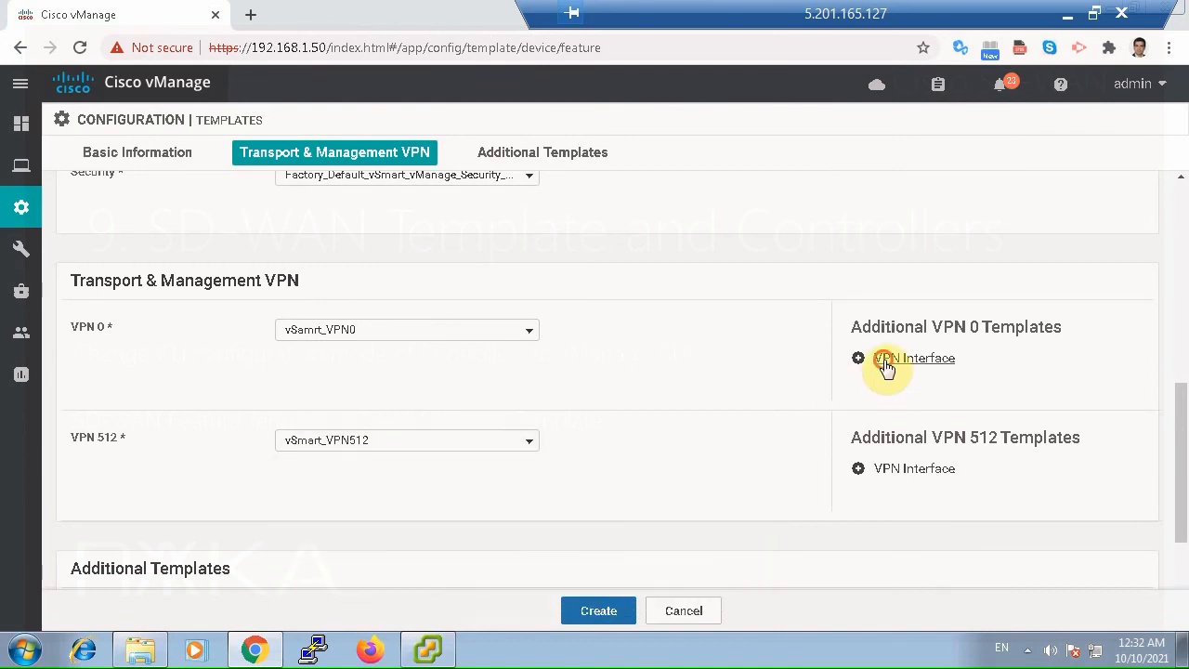
Add a VPN interface to each VPN, using vSamrt_Interface_Internet for VPN 0 and vSmart_Interface-OOB for VPN 512.
click(882, 360)
click(902, 517)
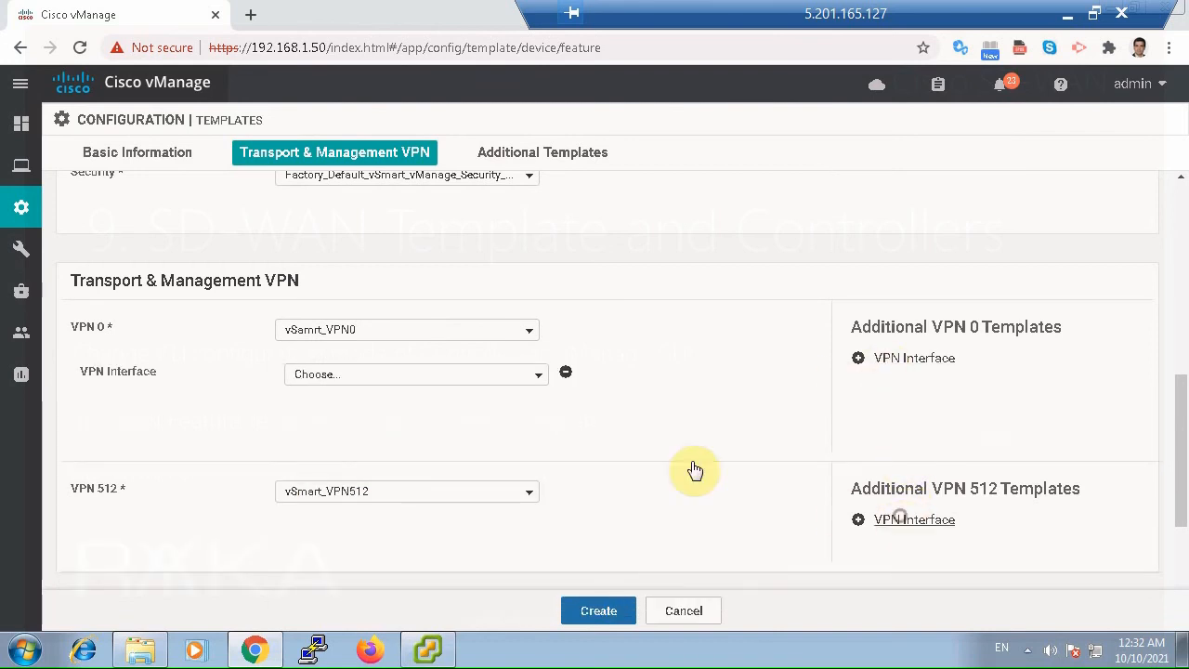
click(438, 386)
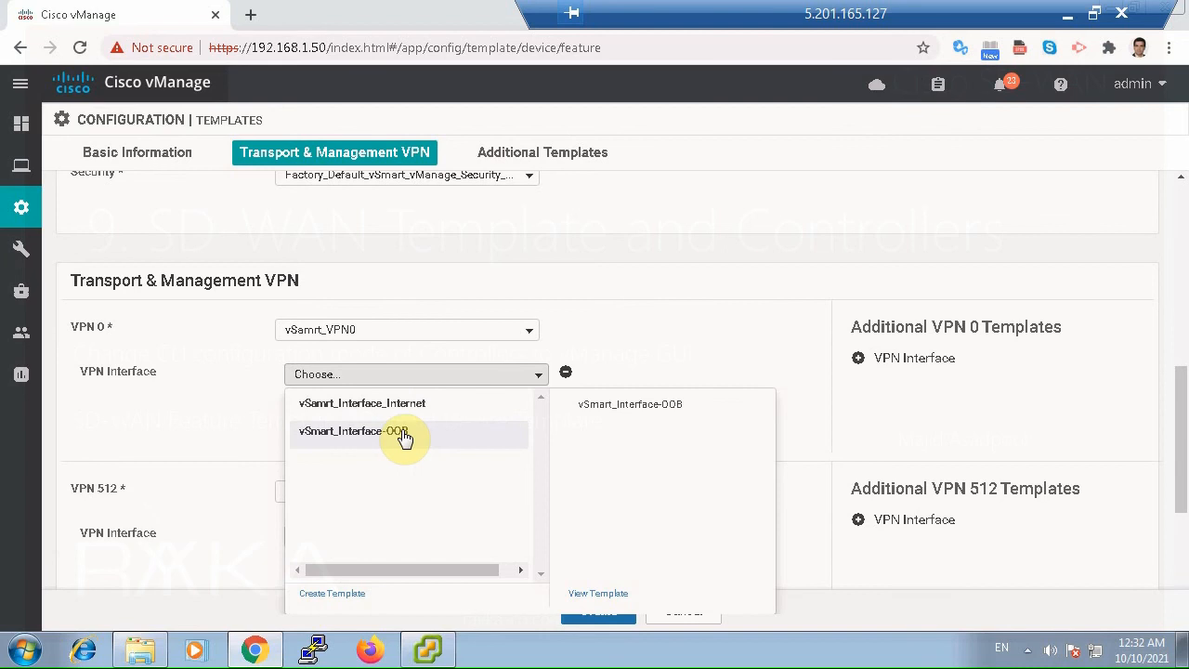
click(399, 403)
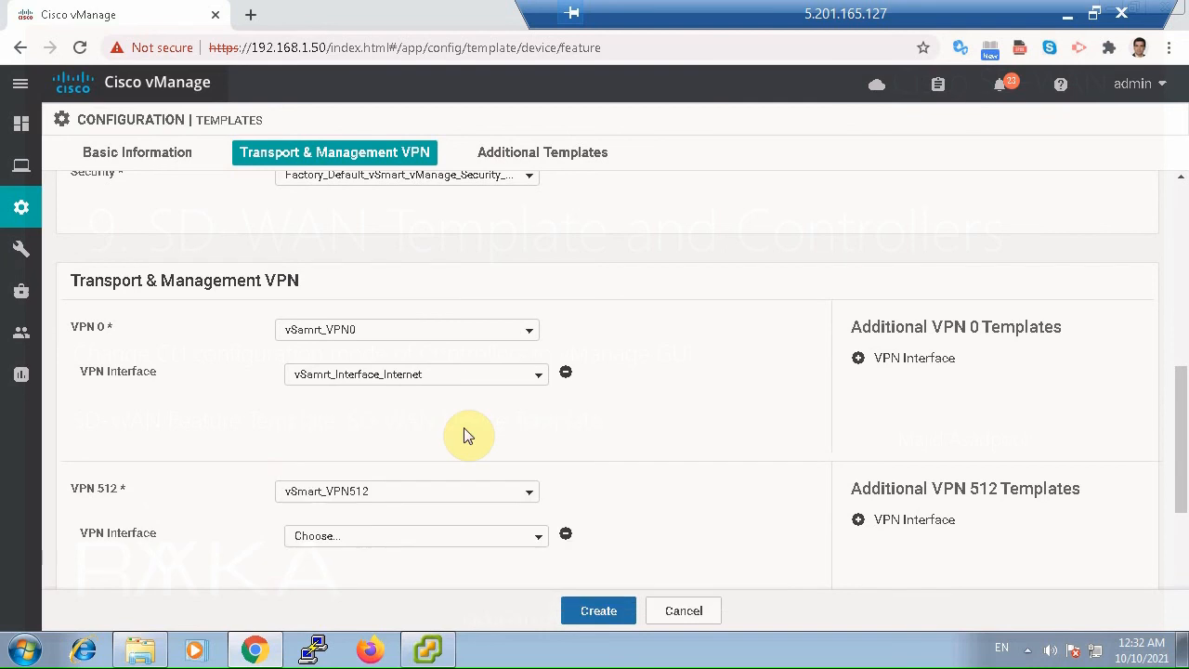
click(443, 537)
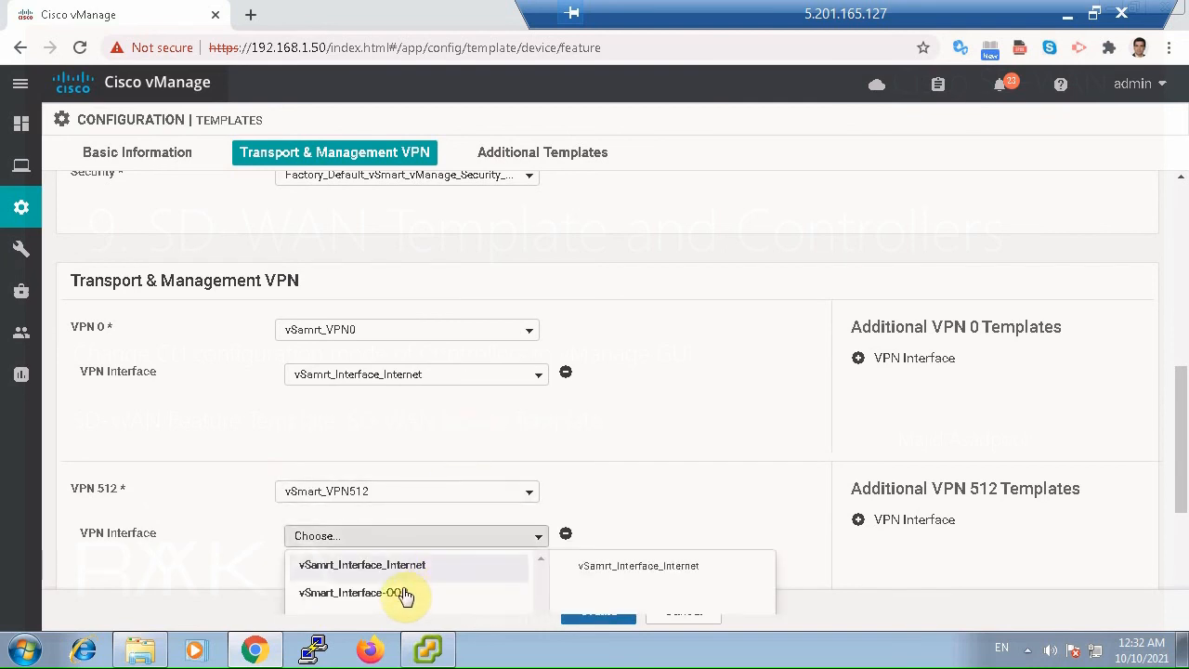
click(405, 594)
Review the additional templates without assigning Banner or SNMP, and create the vSmart device template.
click(667, 492)
scroll(673, 500, down, 1)
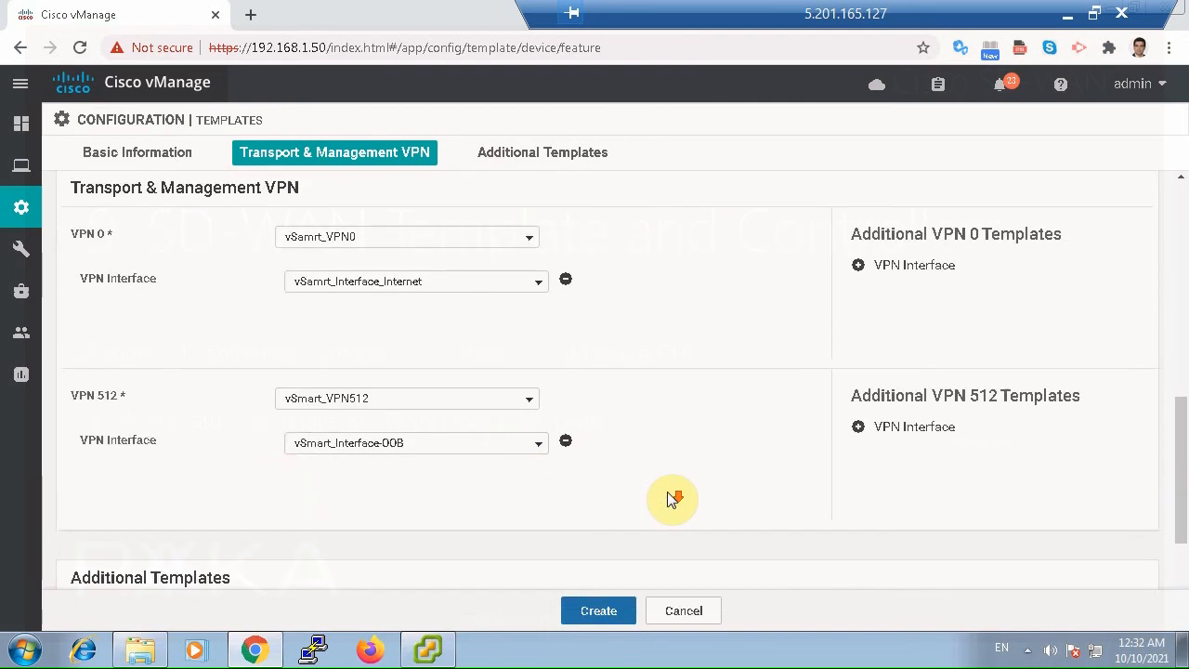
scroll(672, 500, down, 2)
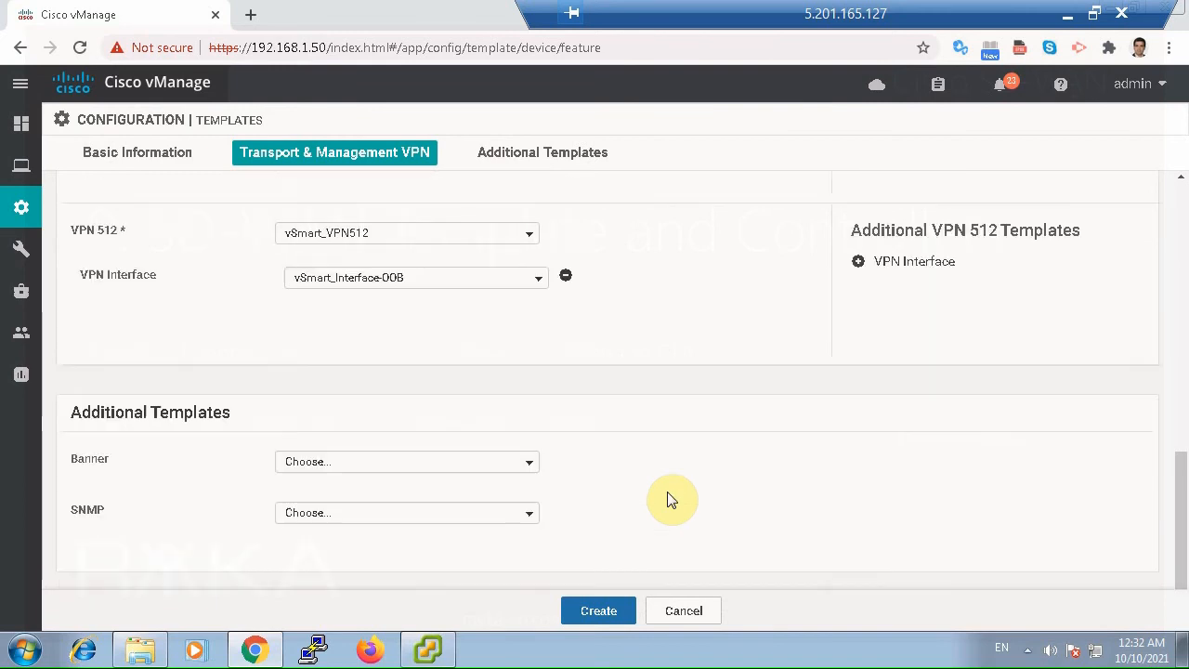
click(613, 610)
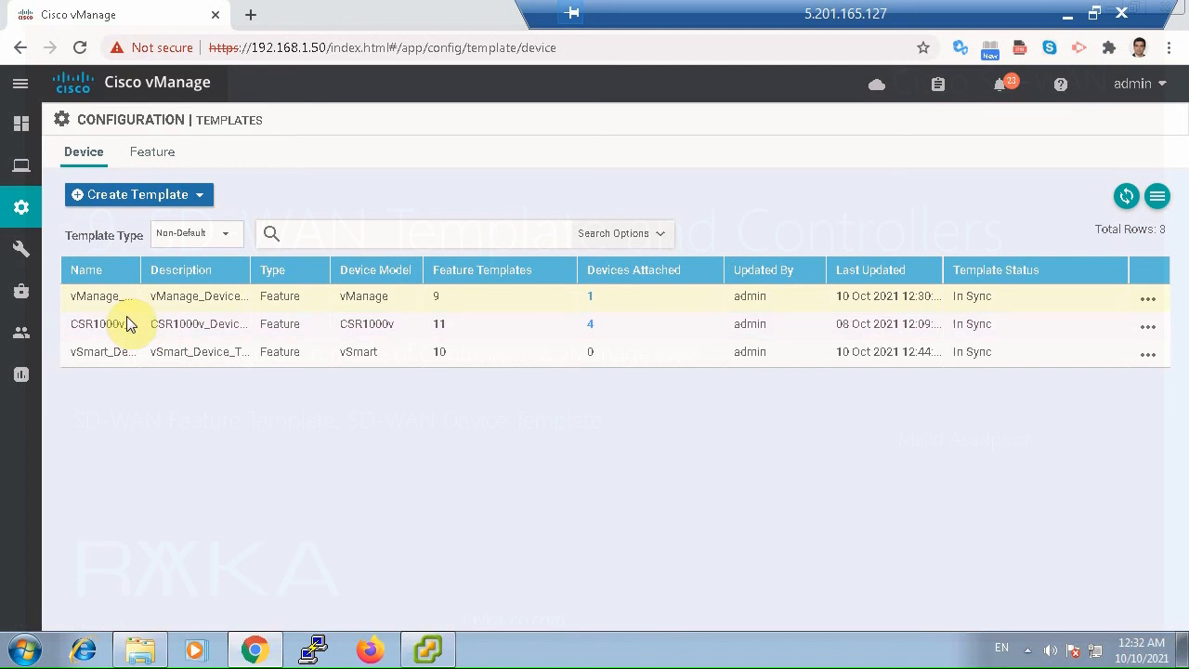
Attach the vsmart device to vSmart_Device_Template.
click(133, 351)
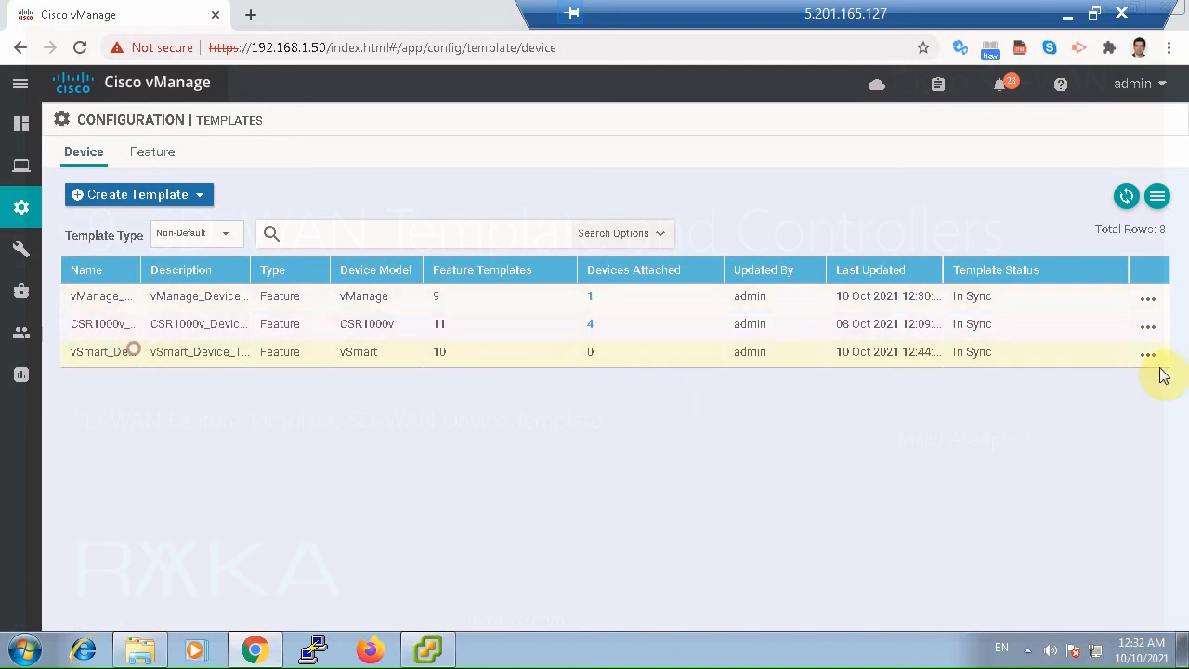
click(1152, 357)
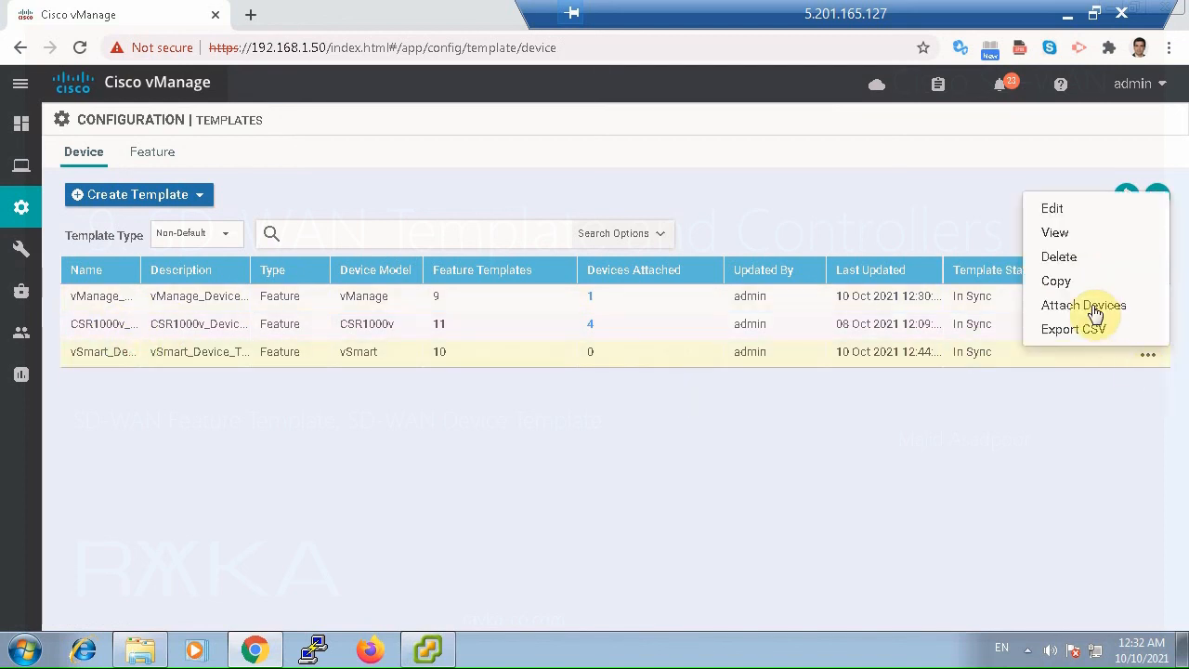
click(1087, 305)
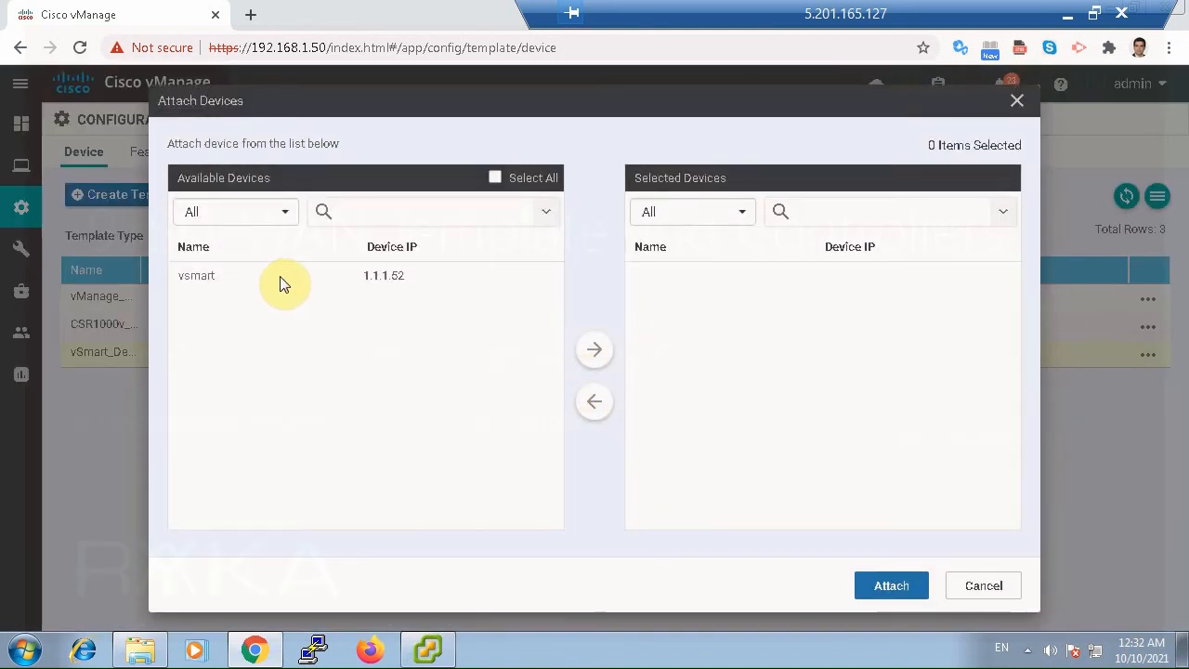
click(594, 349)
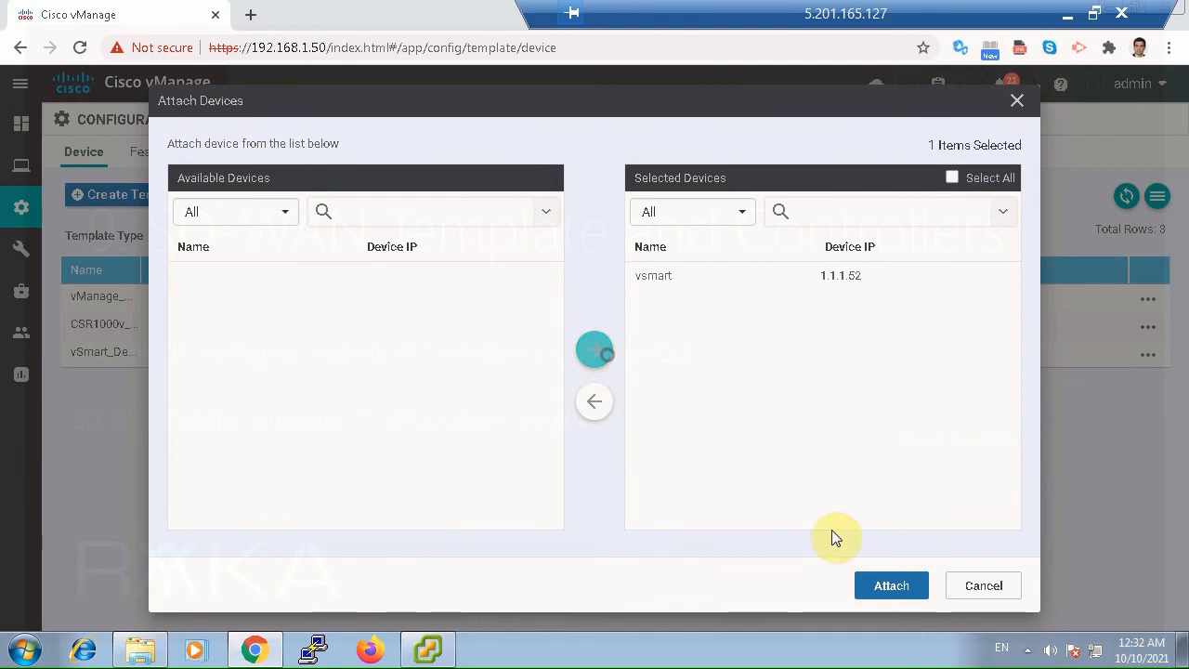
click(890, 585)
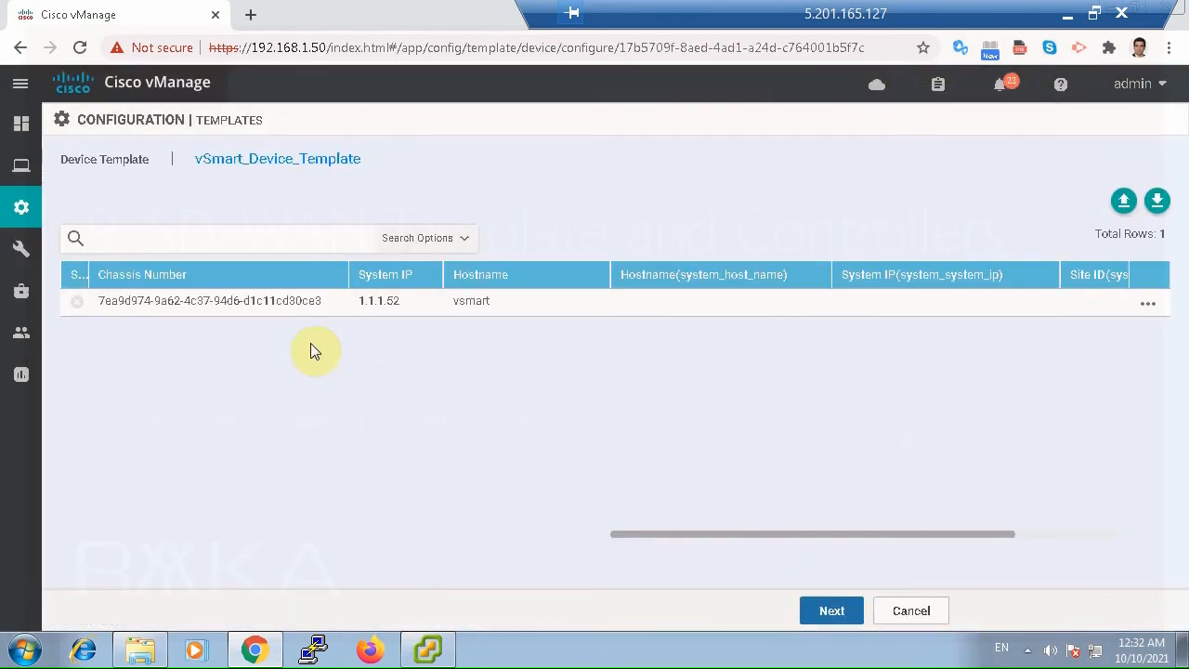
Fill in the vsmart device's template variables with hostname vsmart, system IP 1.1.1.52 and site ID 100, and continue to the configuration preview.
click(289, 306)
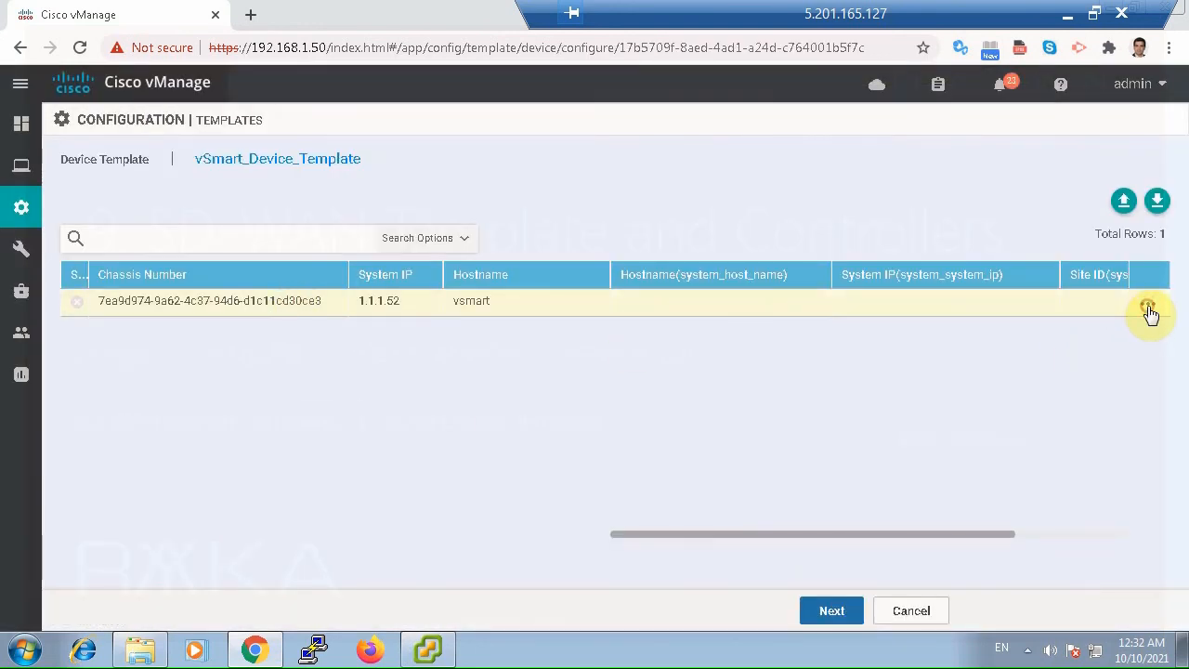
click(1148, 306)
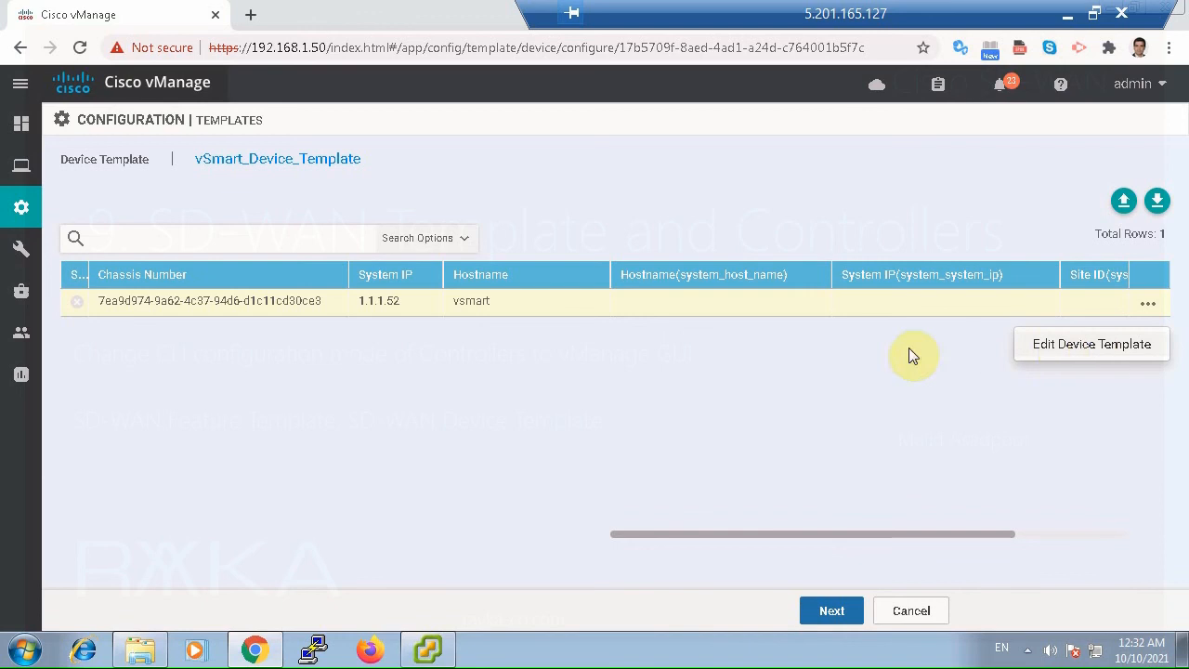
click(1068, 345)
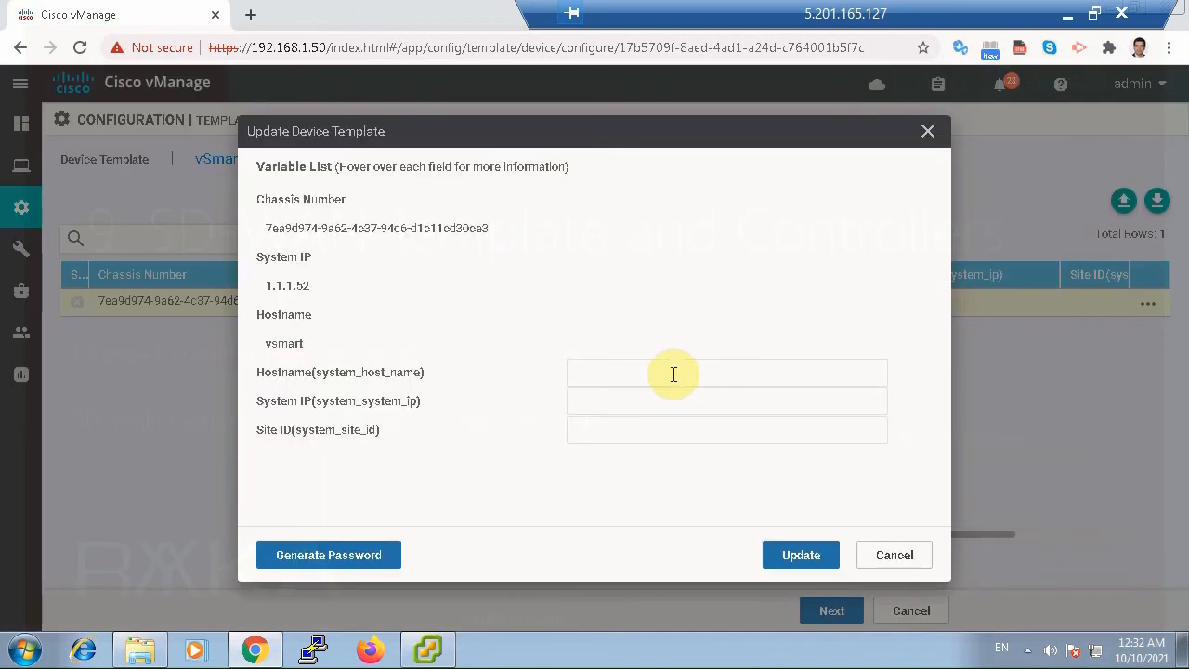
click(657, 376)
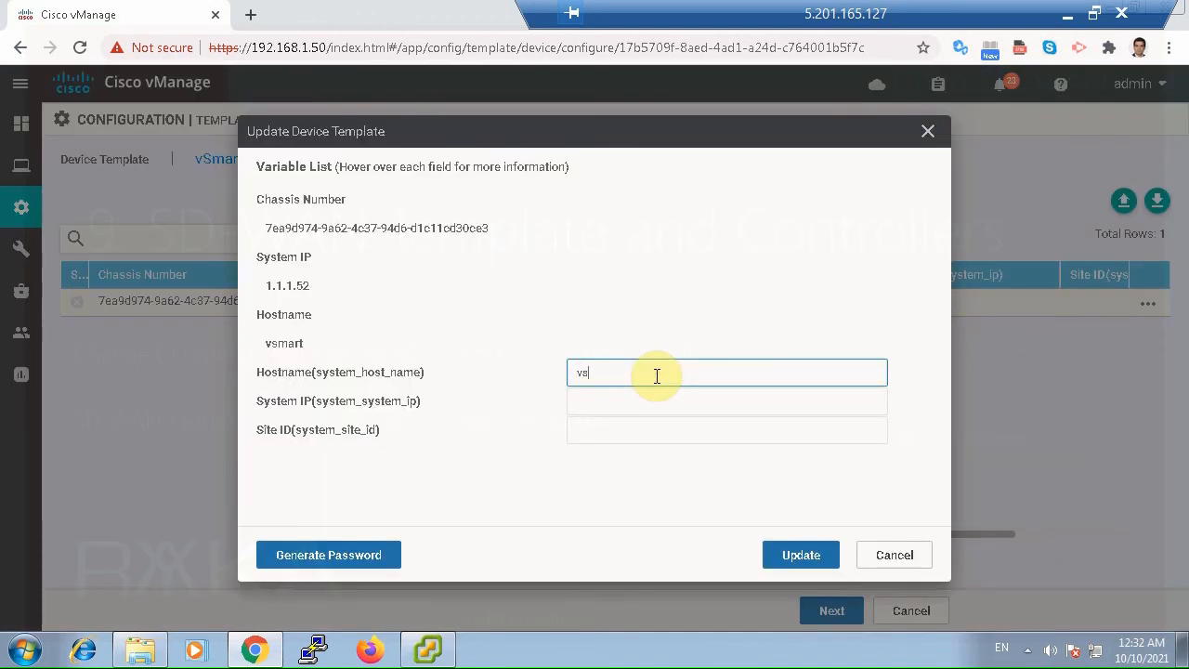
text(vsmart)
key(Tab)
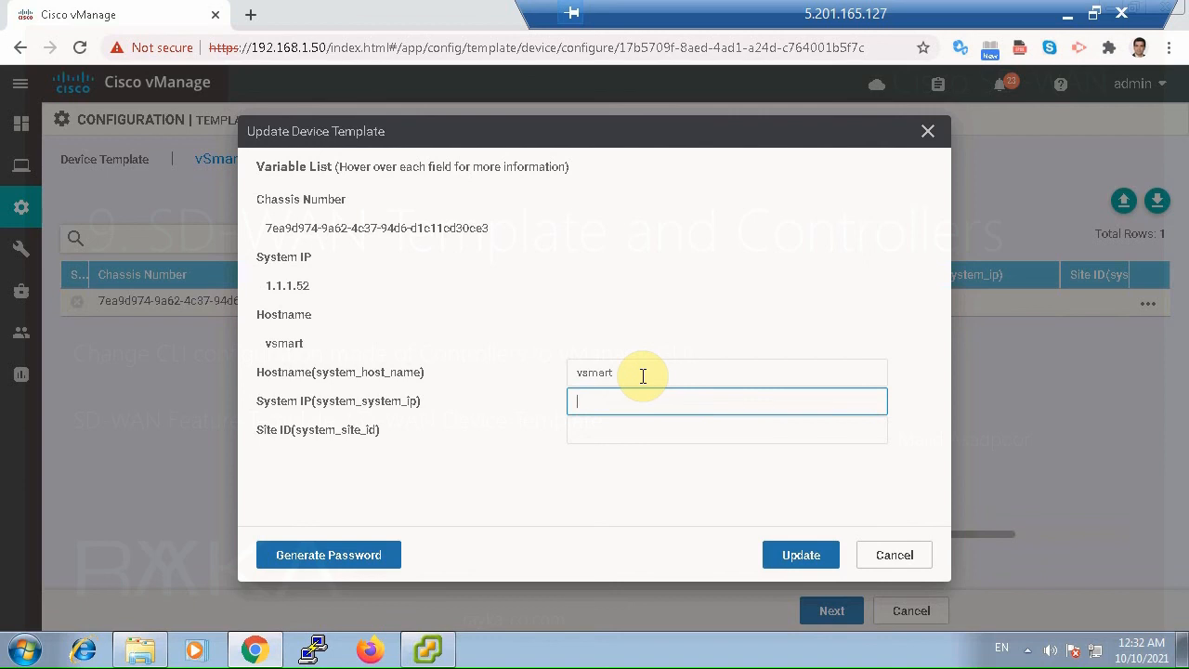
text(100)
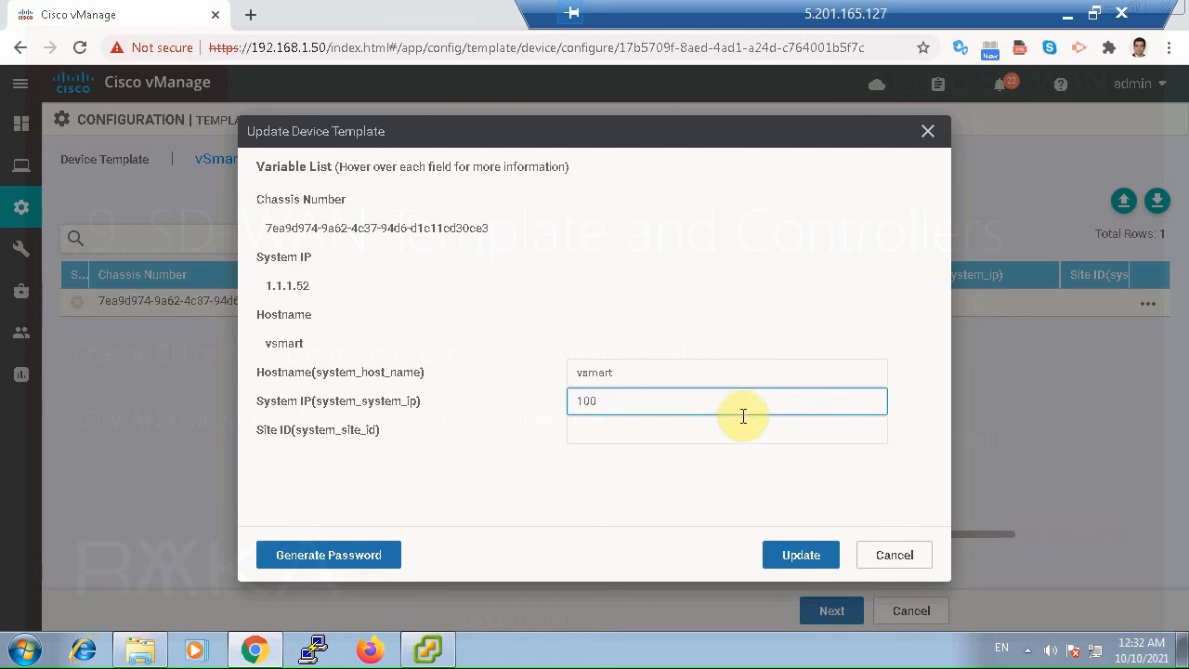
click(741, 435)
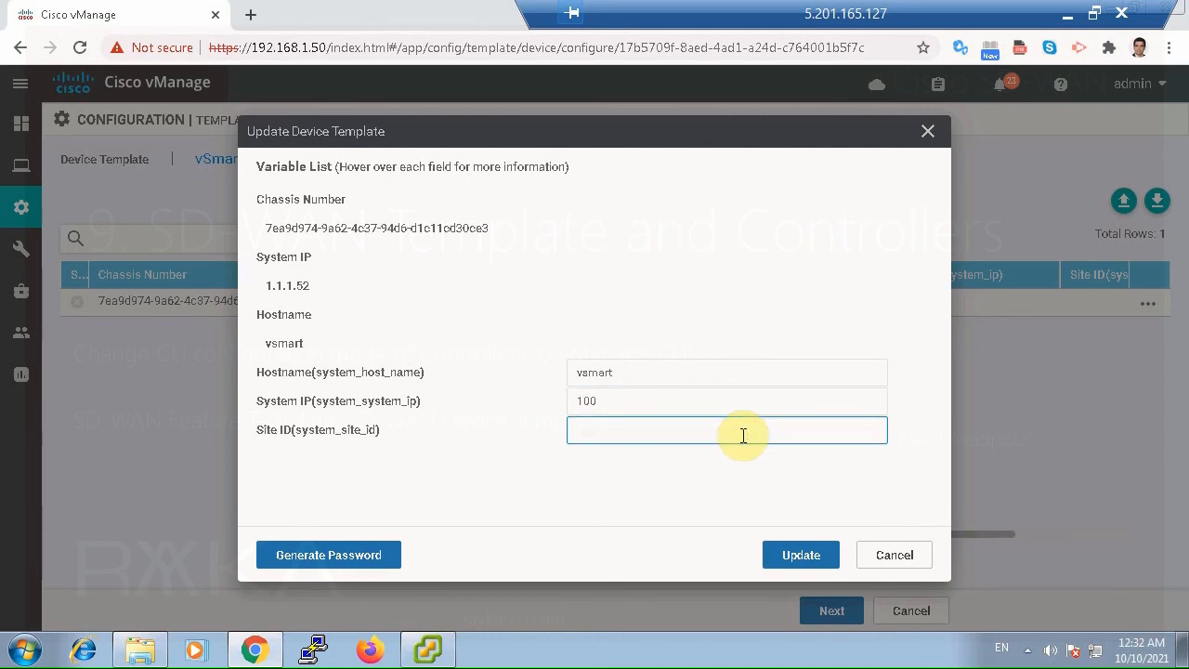
drag(641, 397, 544, 397)
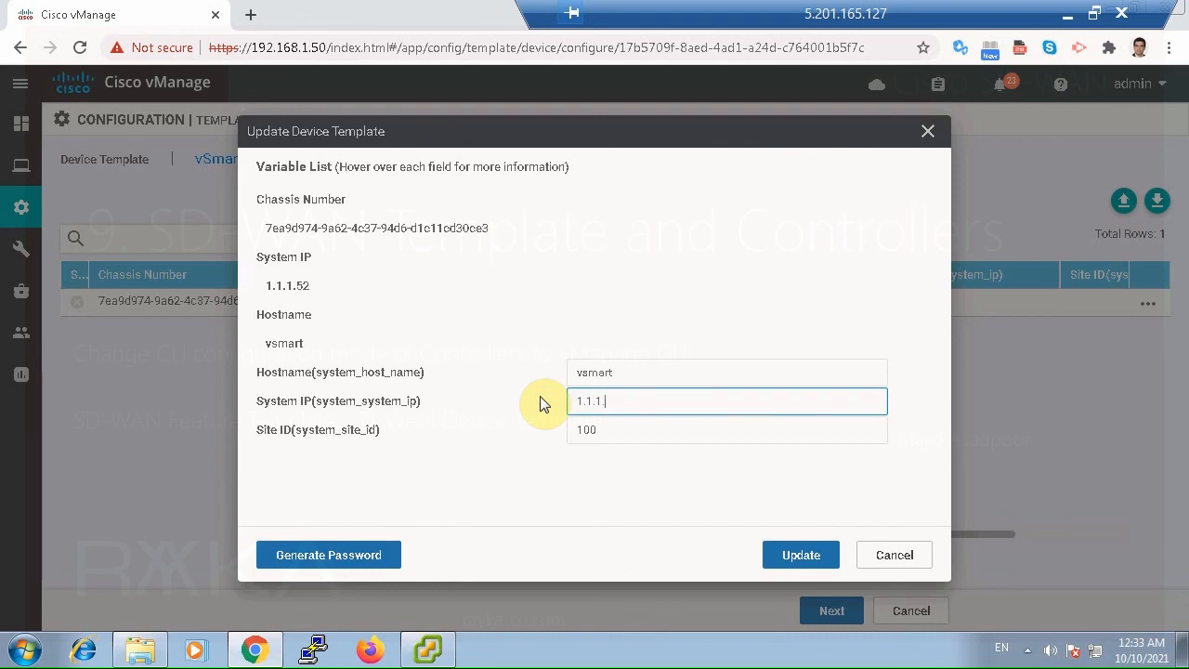
text(1.1.1.52)
click(808, 571)
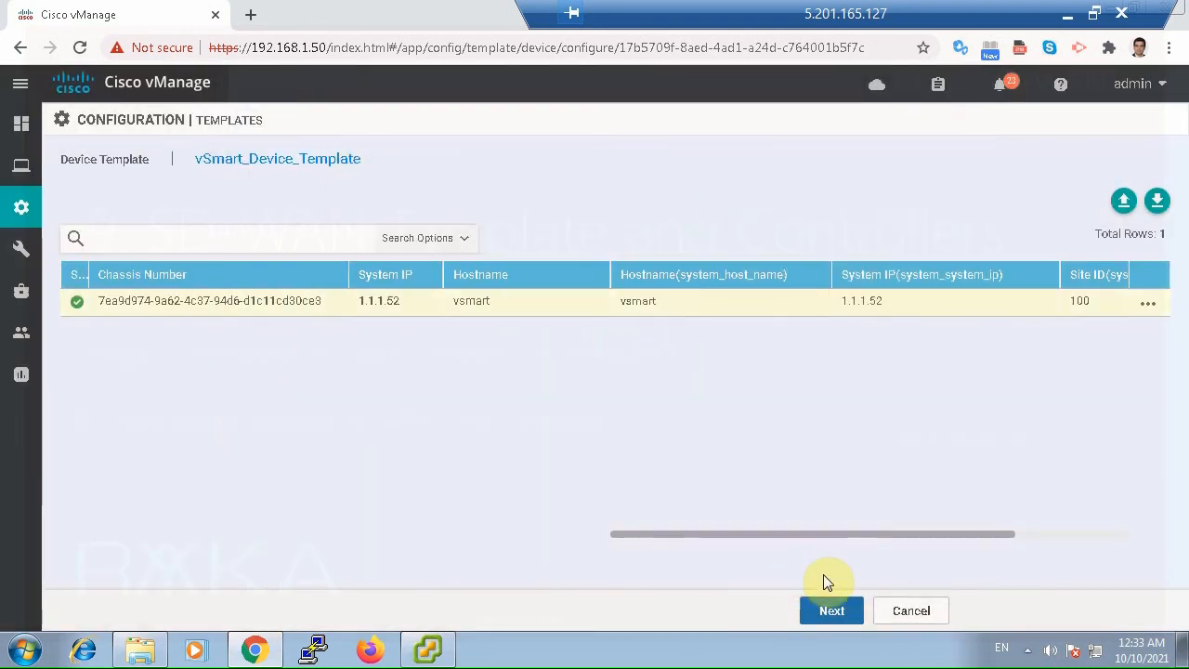
click(831, 613)
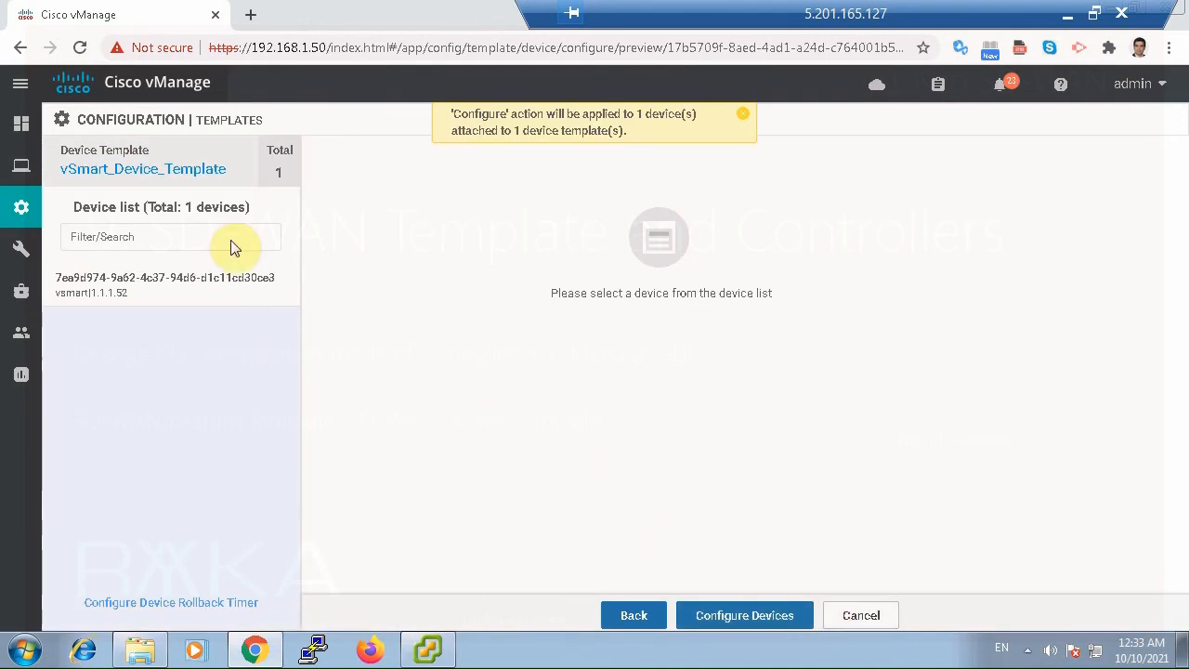
Review the differences between the vsmart device's local configuration and the new template configuration, from the system settings through VPN 512.
click(213, 283)
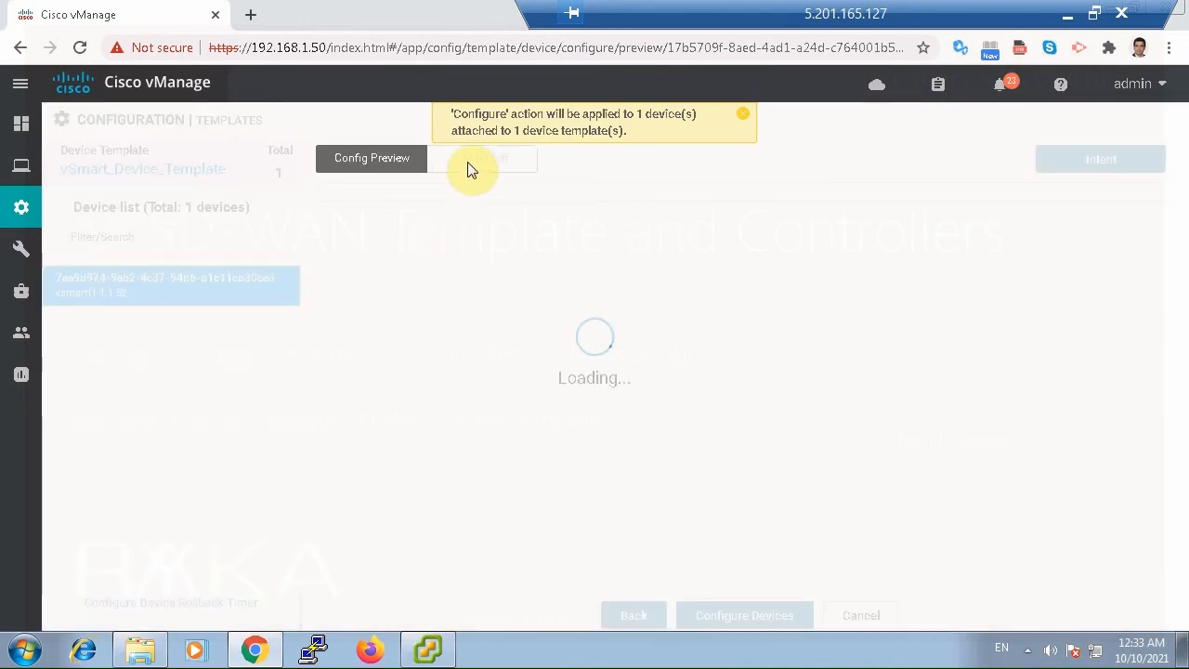
click(742, 118)
click(506, 163)
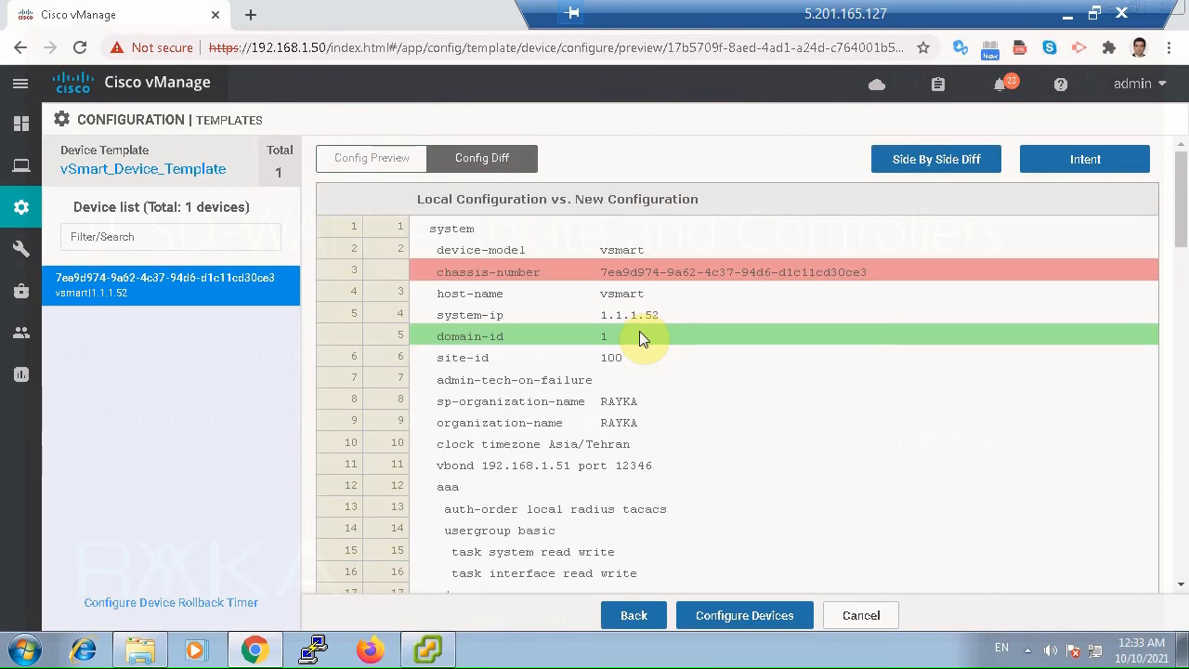
scroll(628, 342, down, 4)
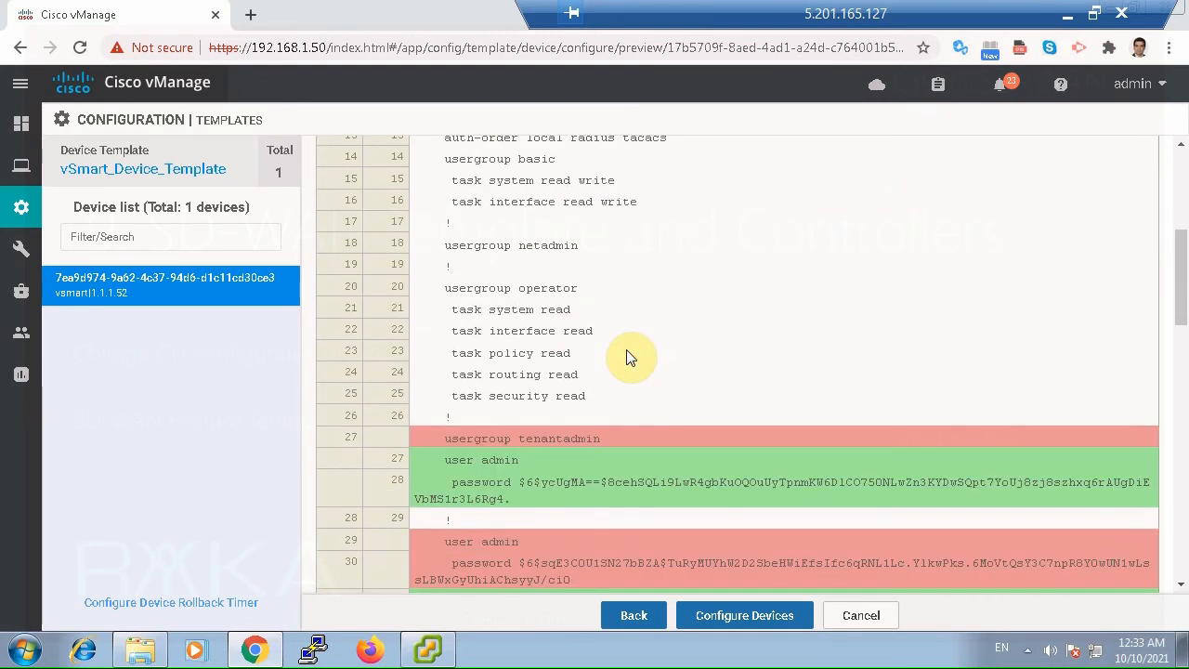
scroll(629, 357, down, 1)
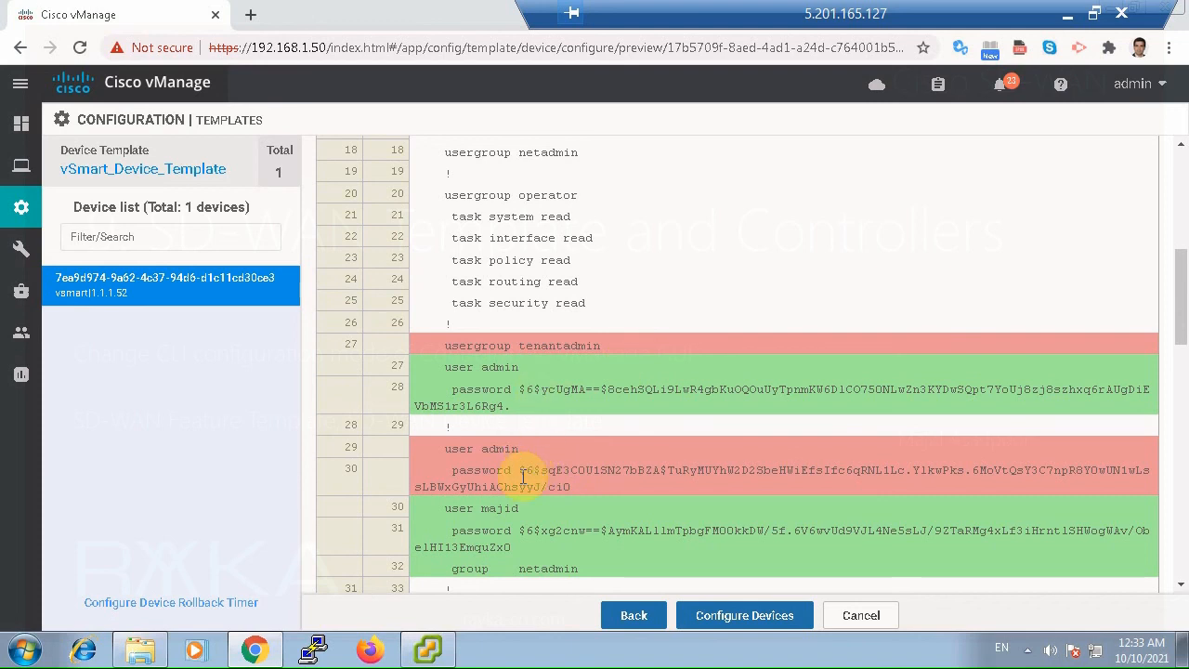
scroll(522, 413, down, 1)
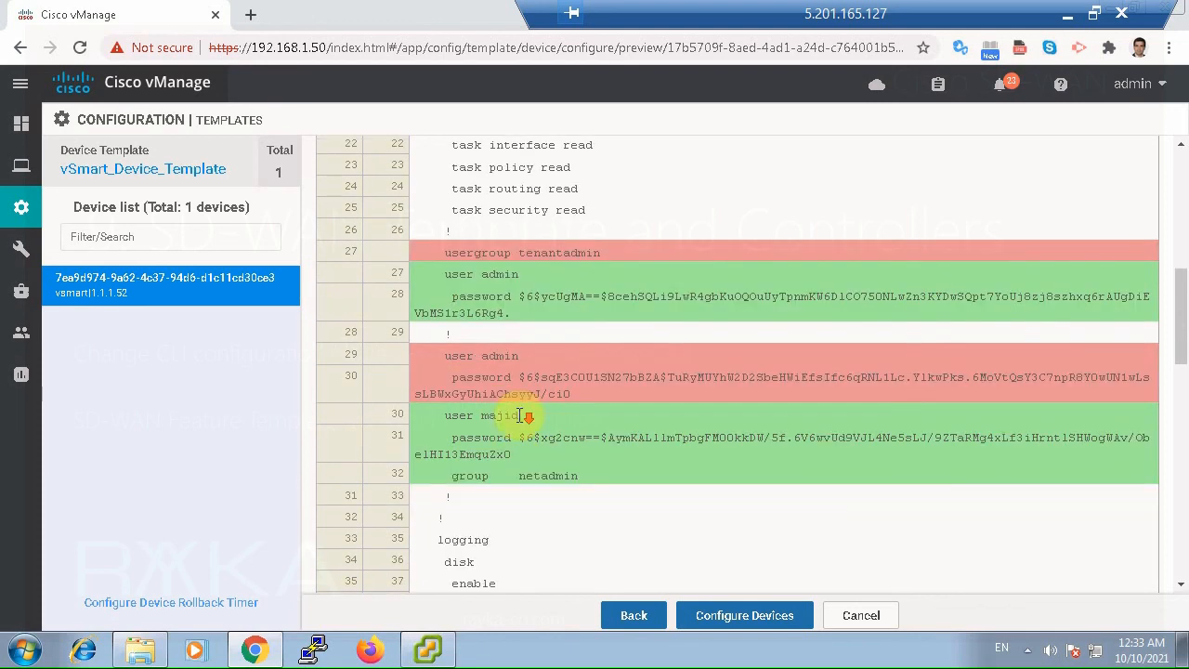
scroll(532, 481, down, 3)
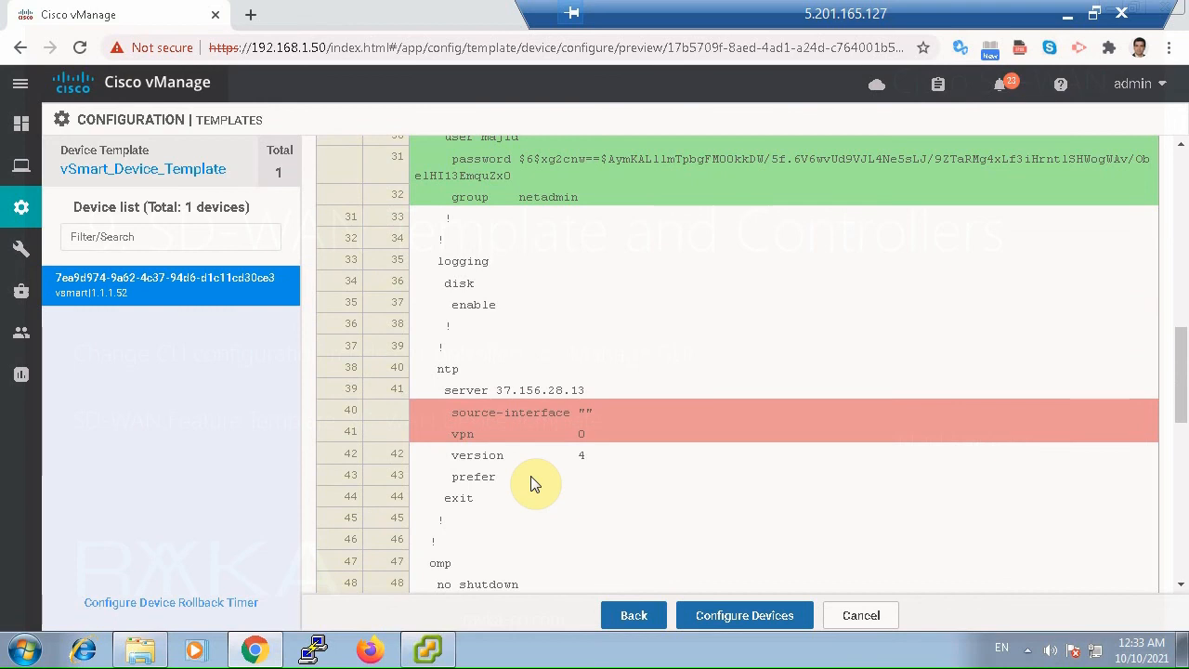
scroll(534, 481, down, 4)
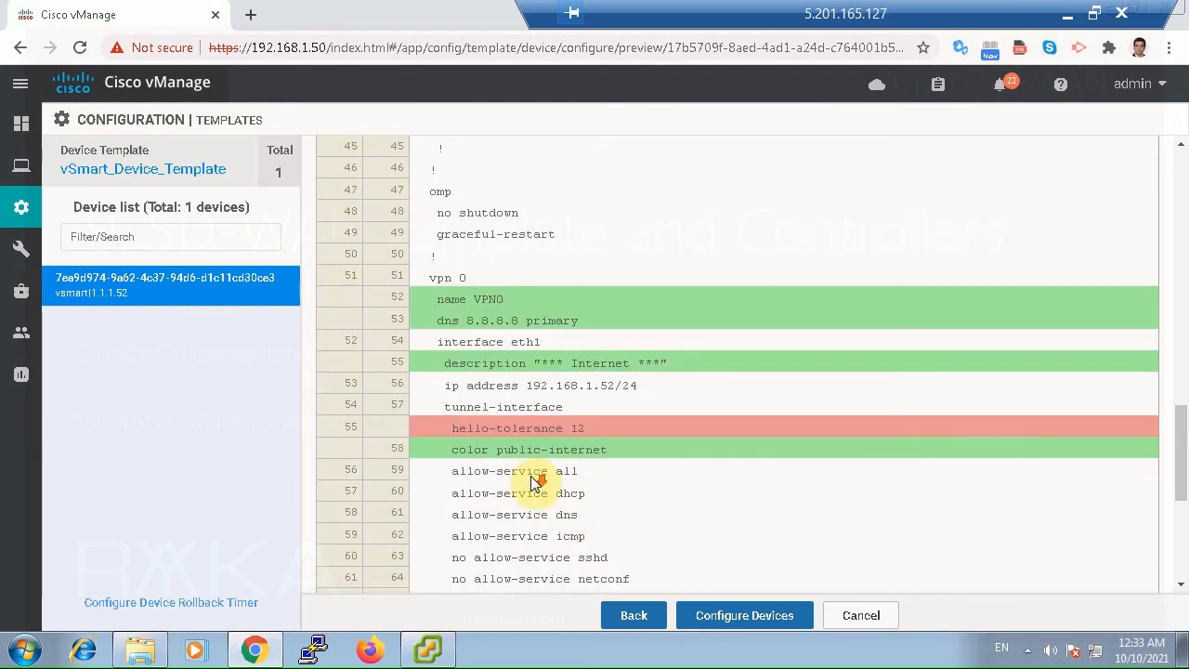
scroll(532, 476, down, 4)
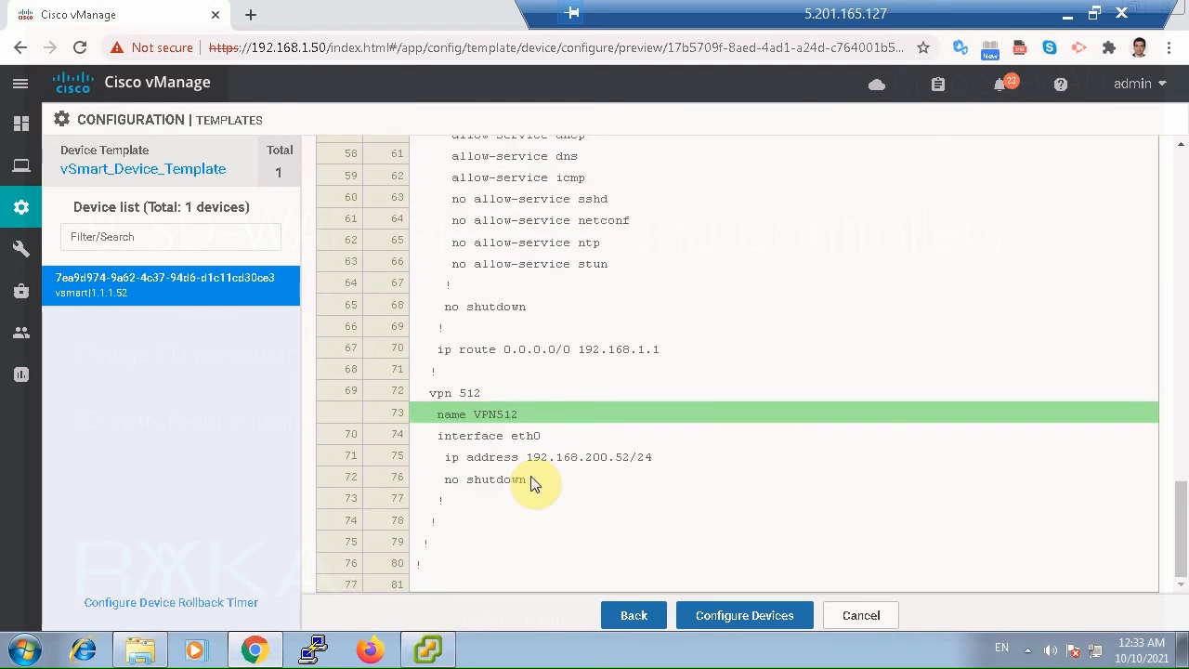
scroll(536, 480, up, 3)
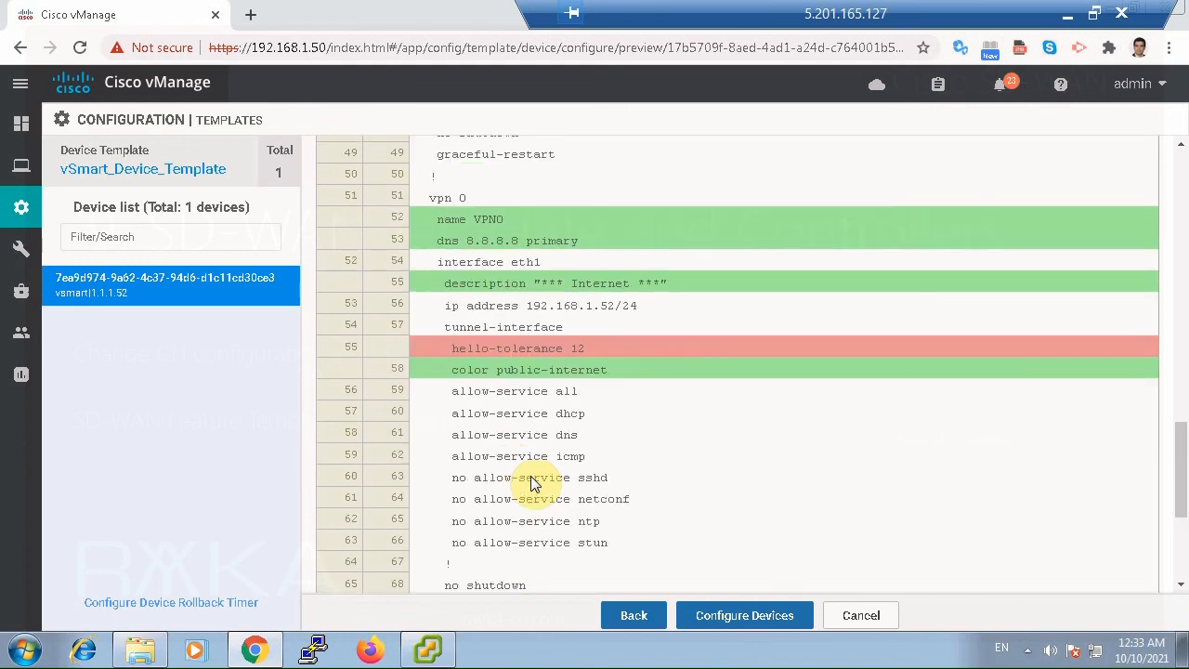
scroll(548, 436, down, 3)
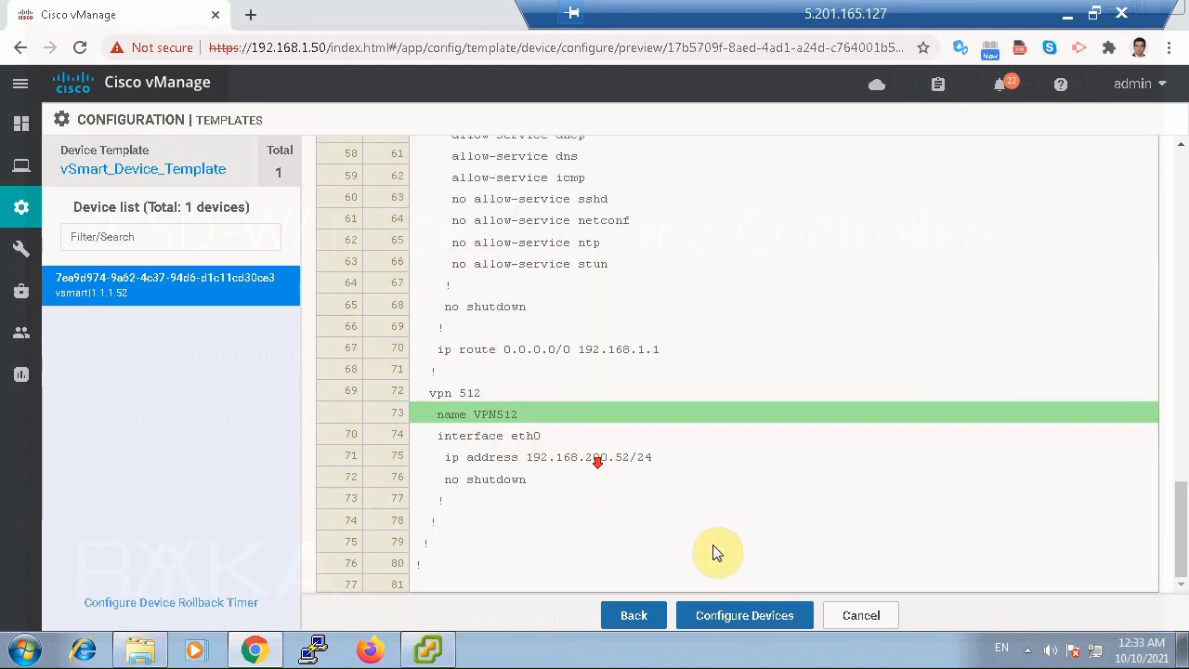
Push the template configuration to the vsmart device and show the refreshed log of the push task.
click(740, 618)
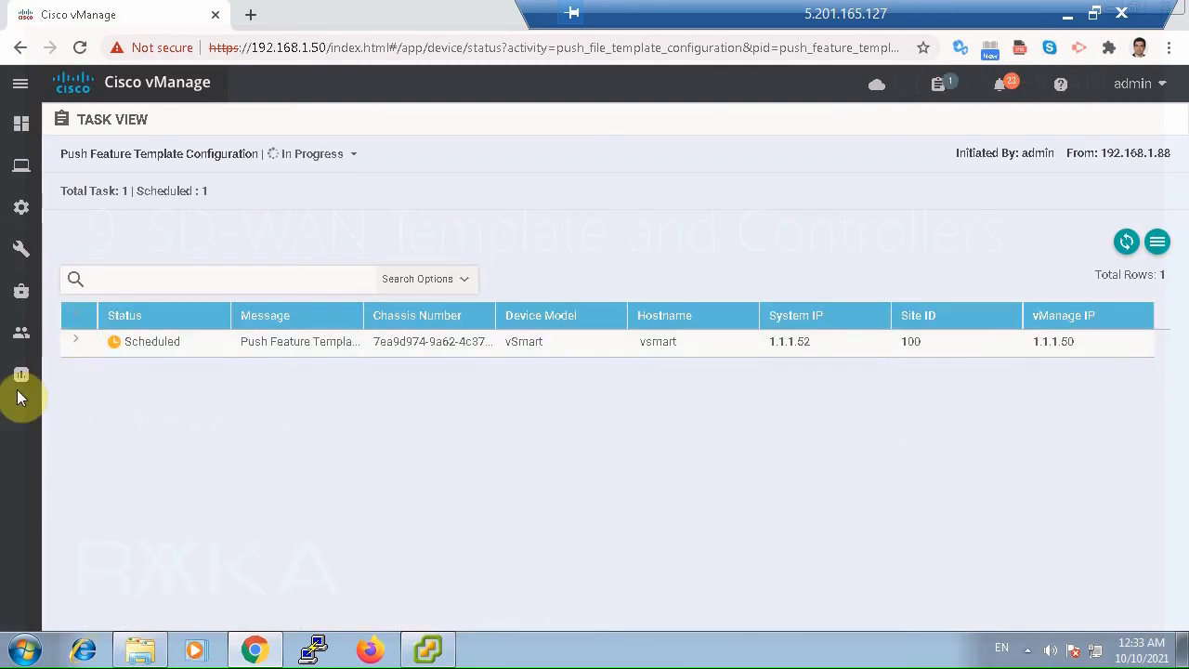
click(77, 344)
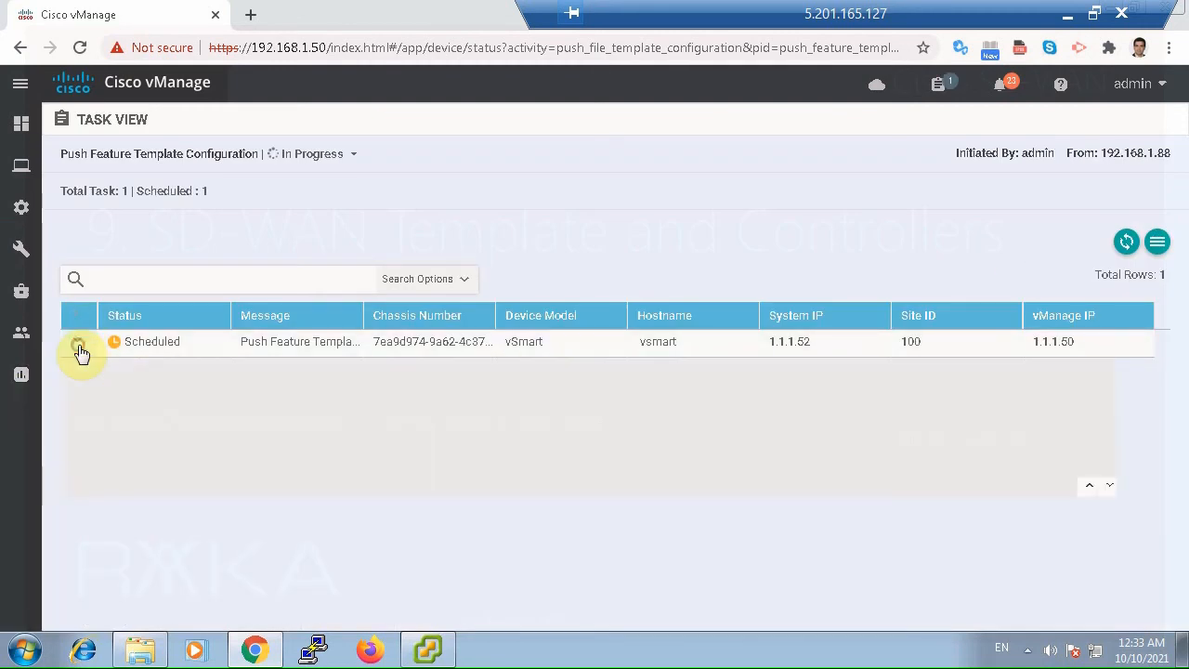
click(1123, 243)
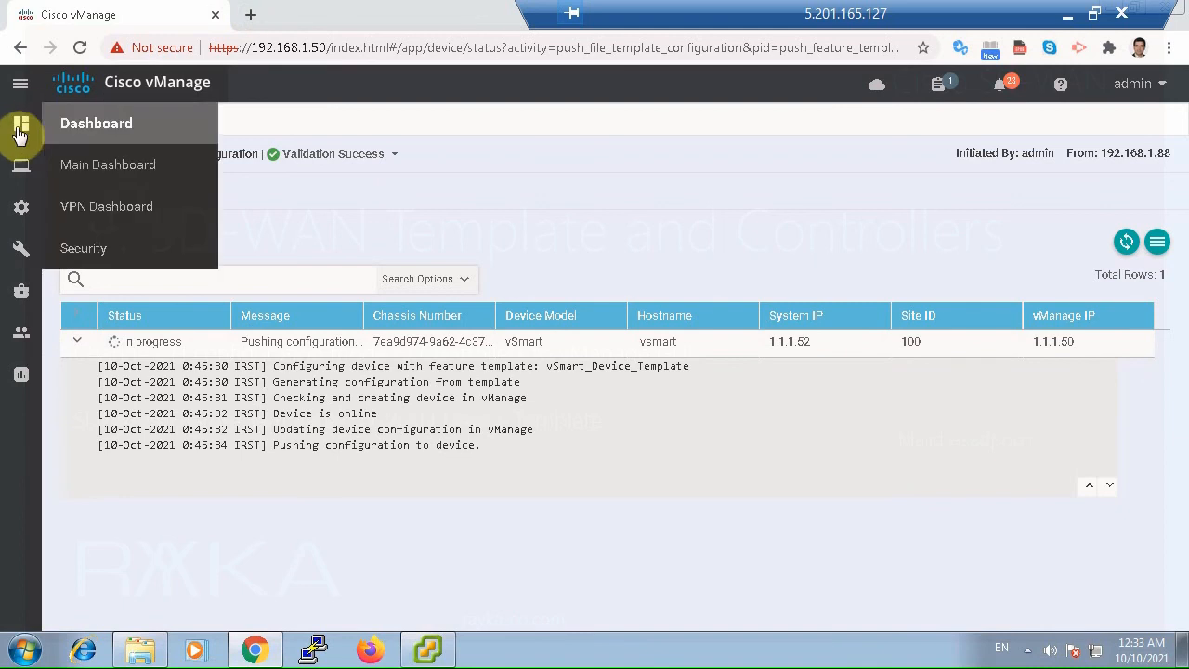
Open the main dashboard in a new browser tab, keeping the push task view open.
mouse_move(21, 165)
right_click(83, 172)
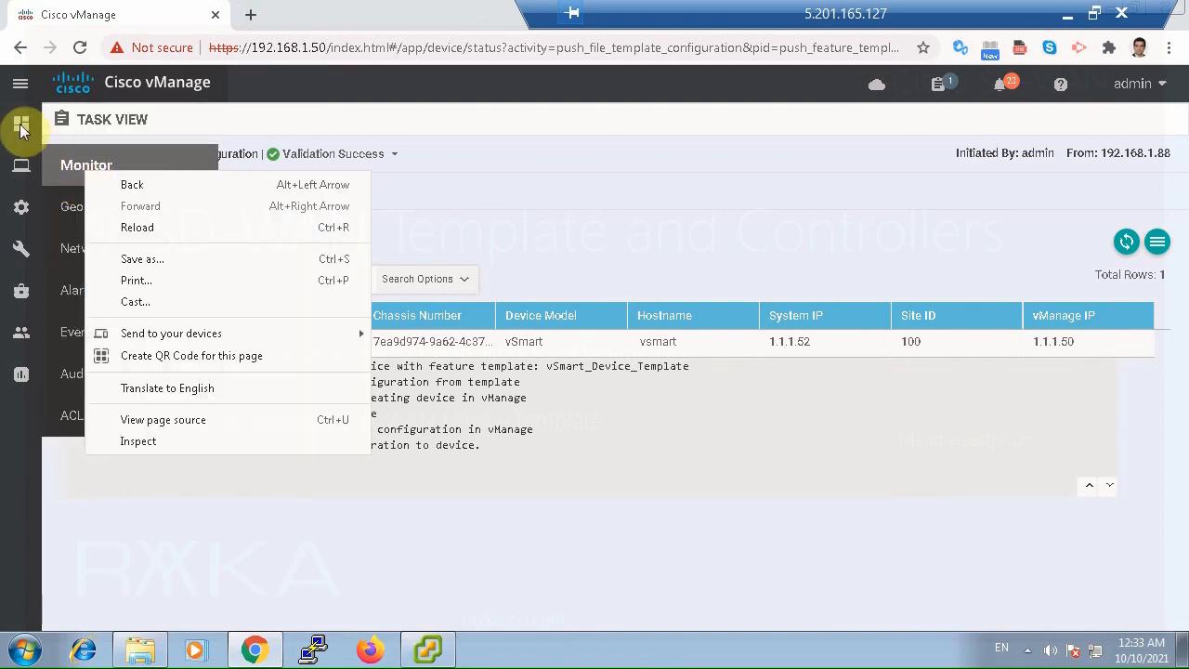
click(22, 125)
right_click(124, 175)
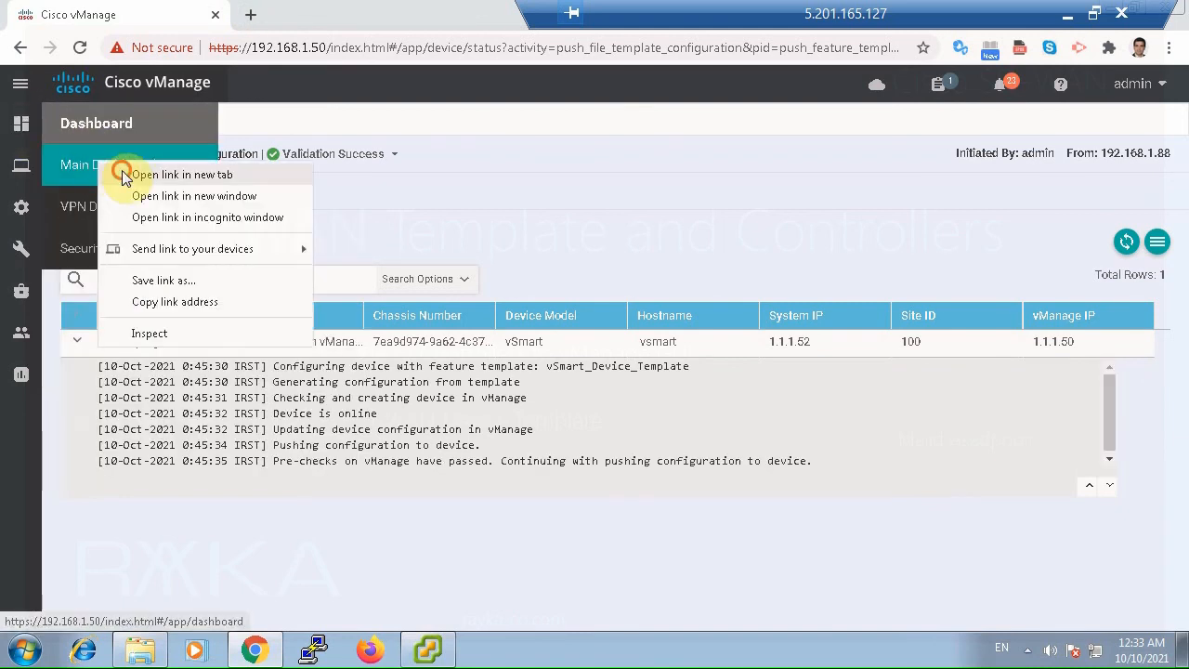
click(125, 175)
click(297, 13)
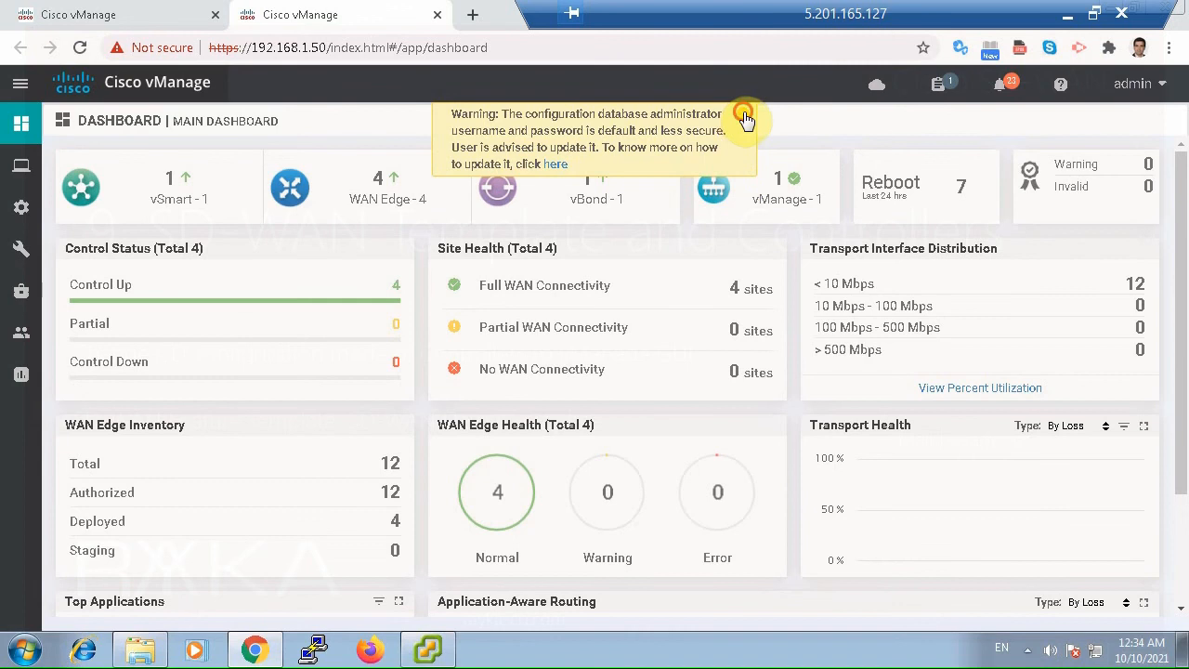
Dismiss the dashboard warning and check the refreshed push task status against the controller status on the dashboard.
click(741, 118)
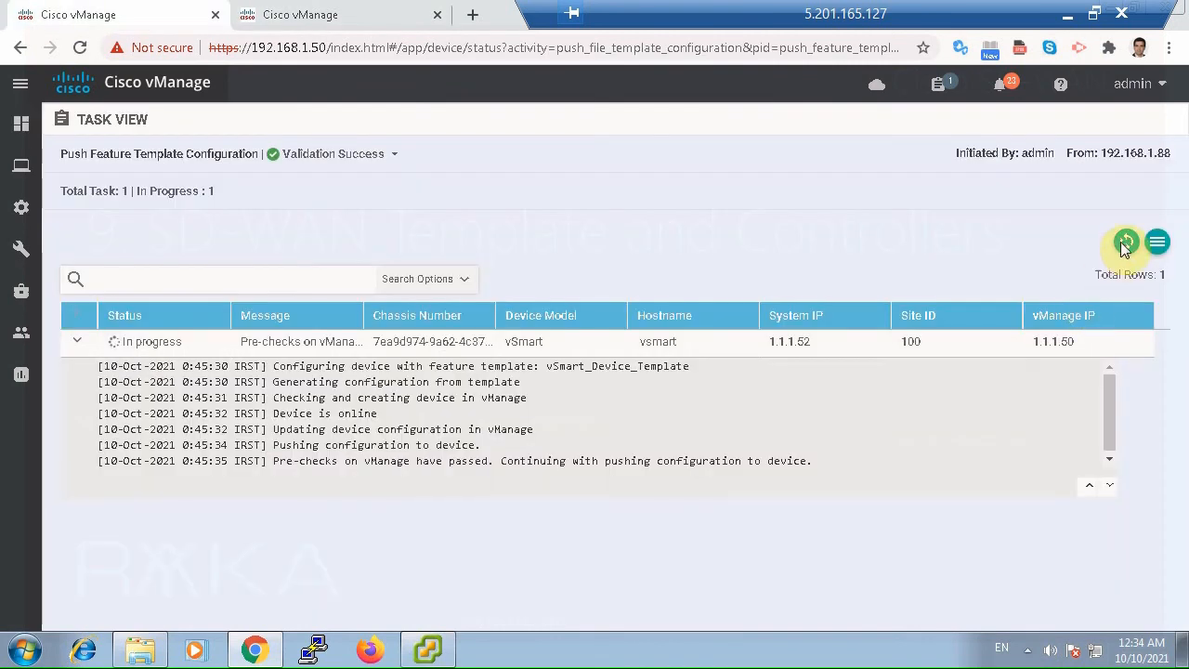
click(1125, 242)
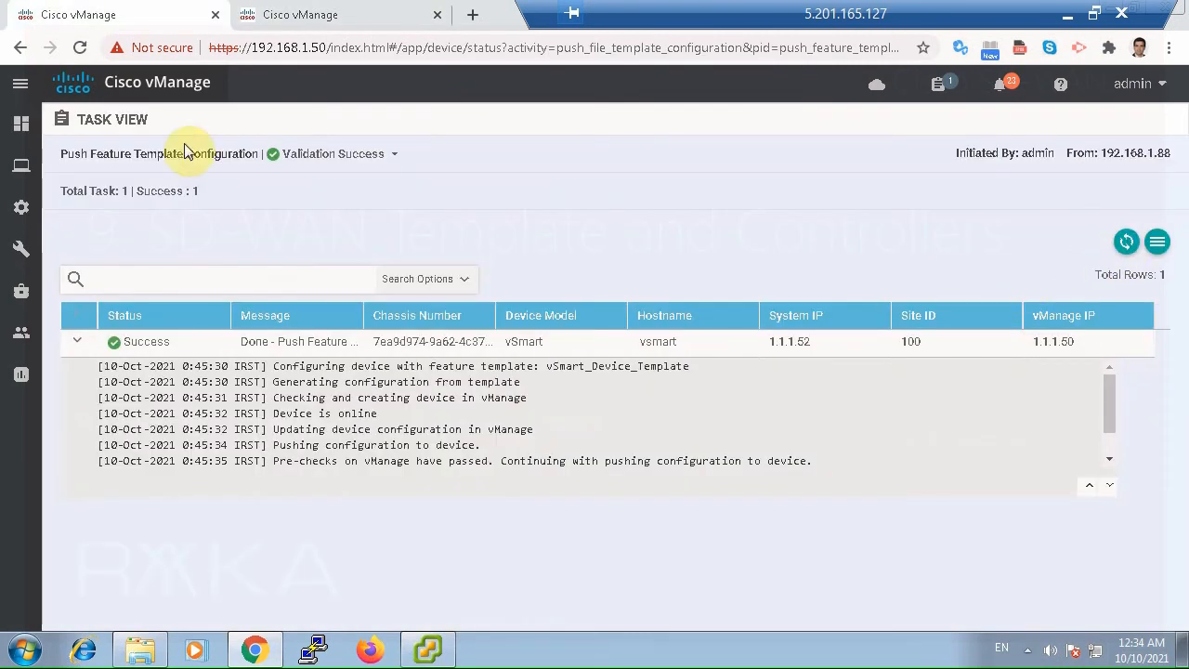
click(300, 14)
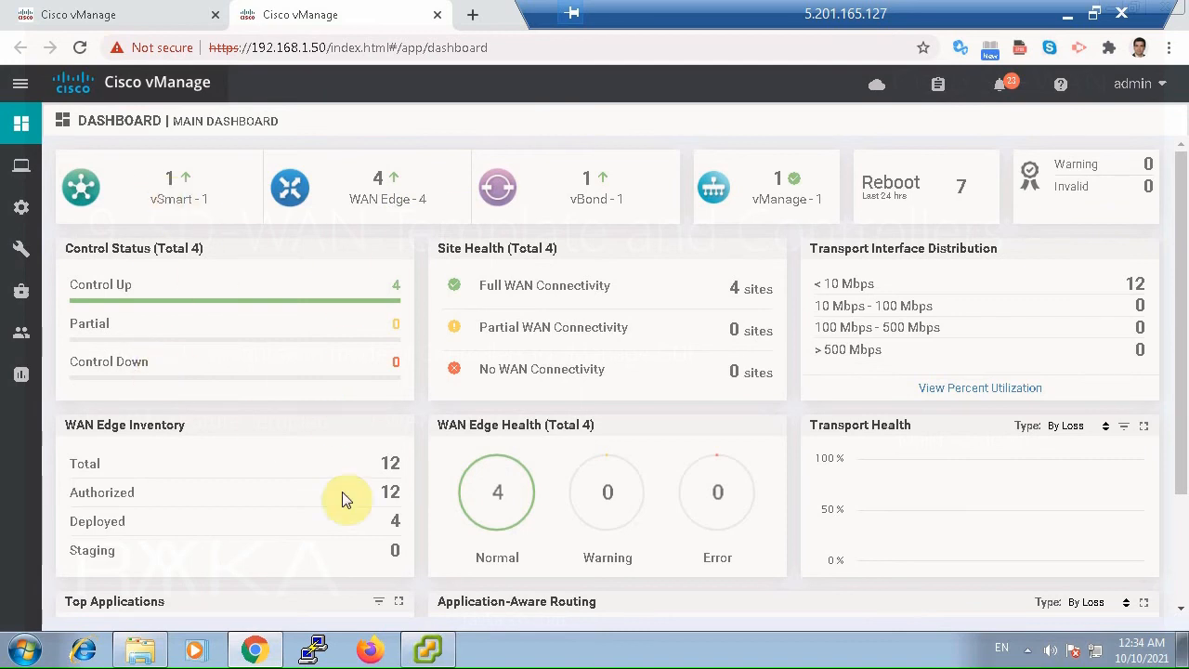
Switch to PuTTY, open an SSH session to 192.168.1.50, log in as admin with the account password, and widen the terminal window.
click(313, 648)
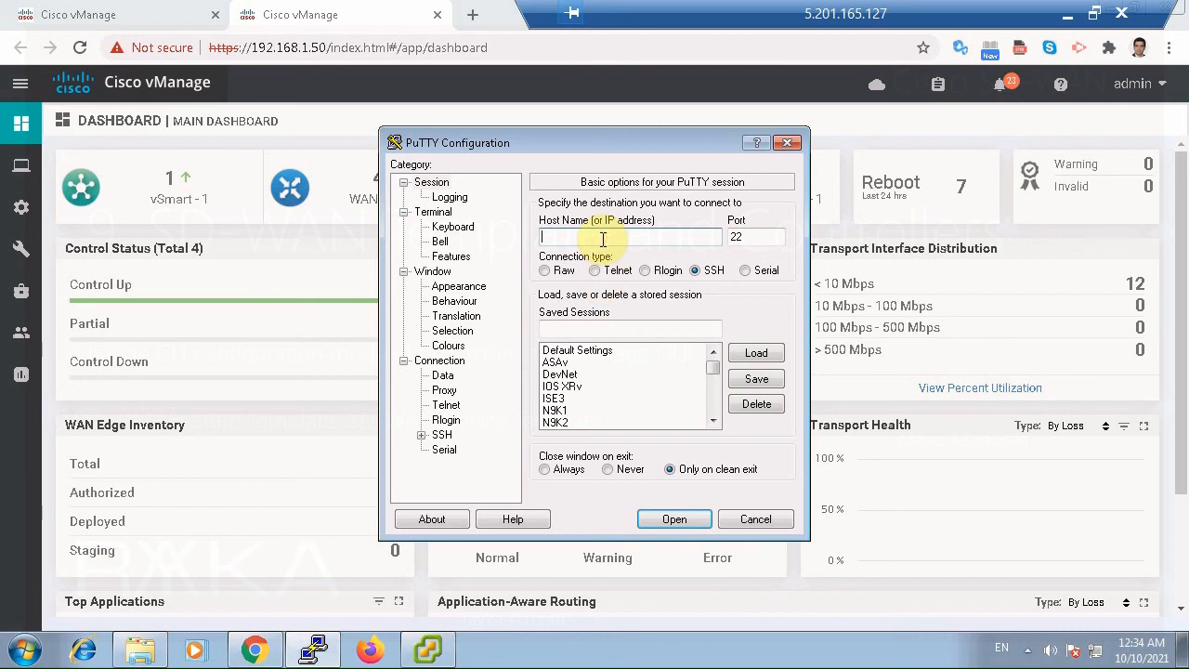
text(192.168.1.50)
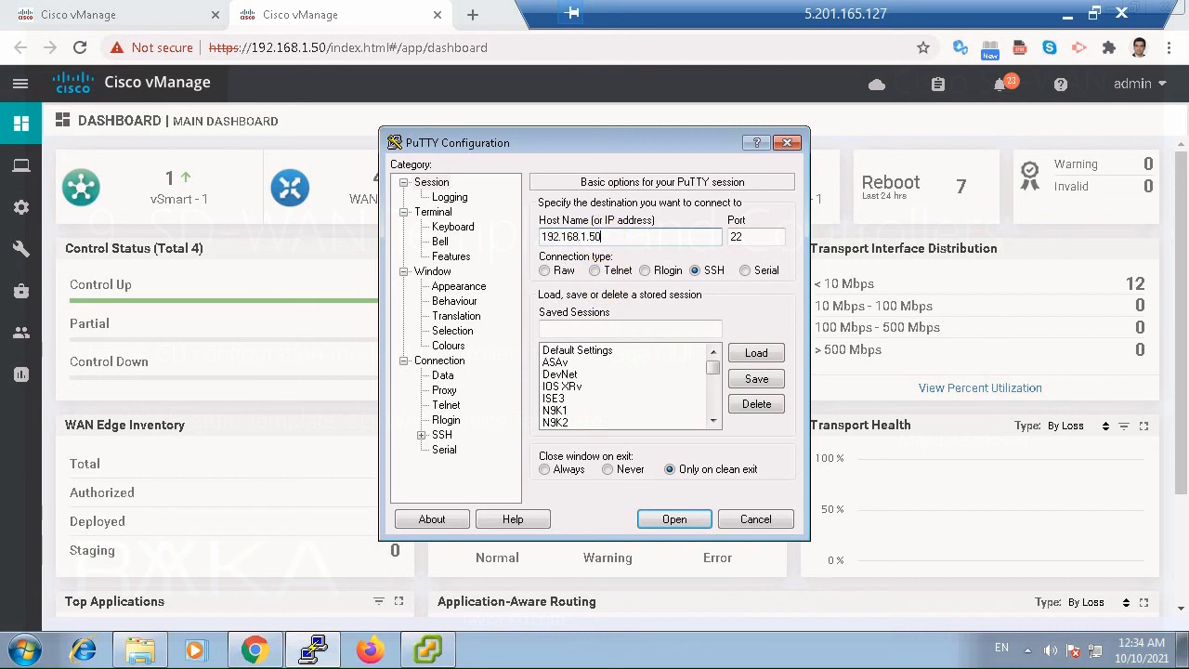
key(Return)
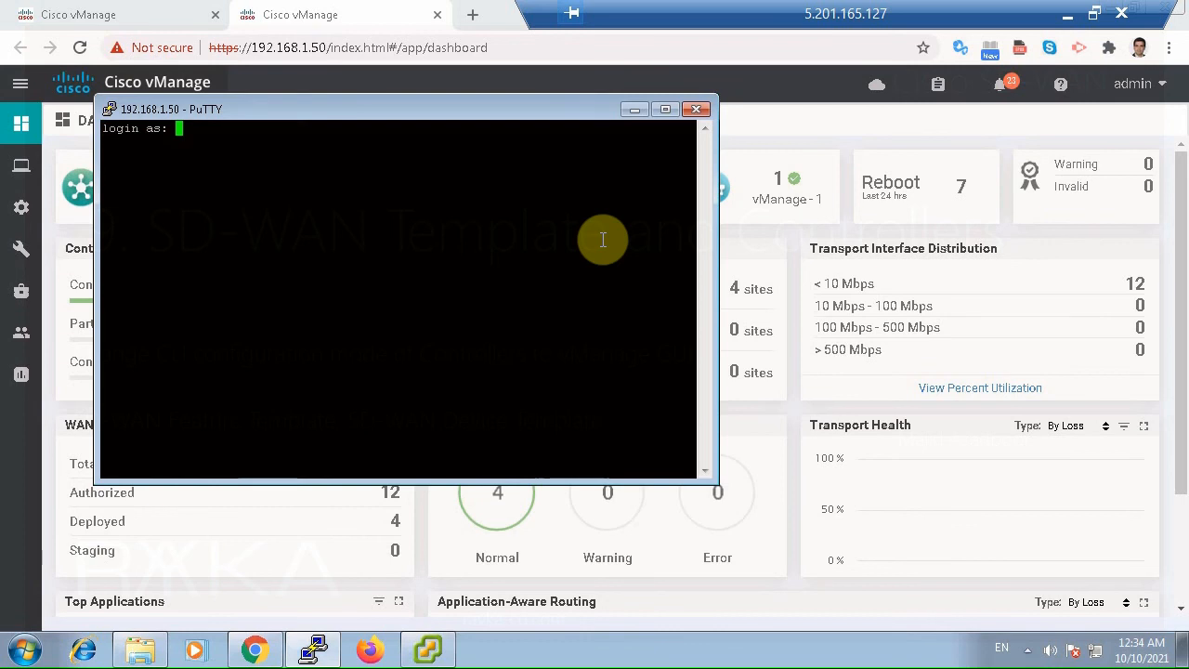
text(admin)
key(Return)
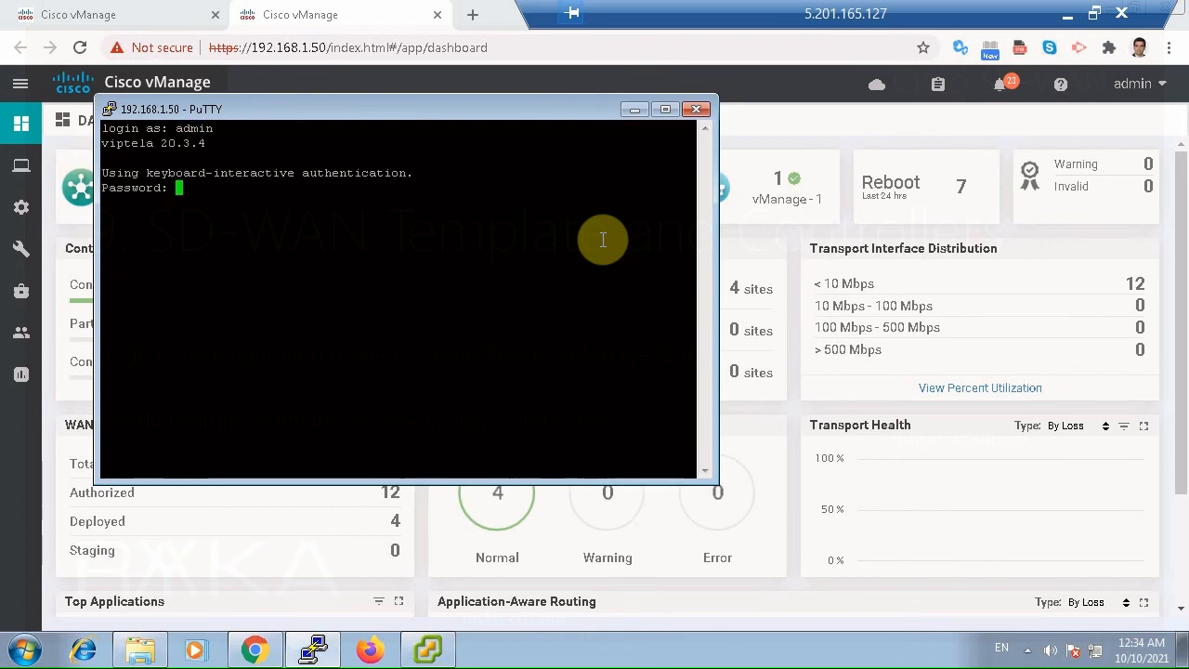
key(Return)
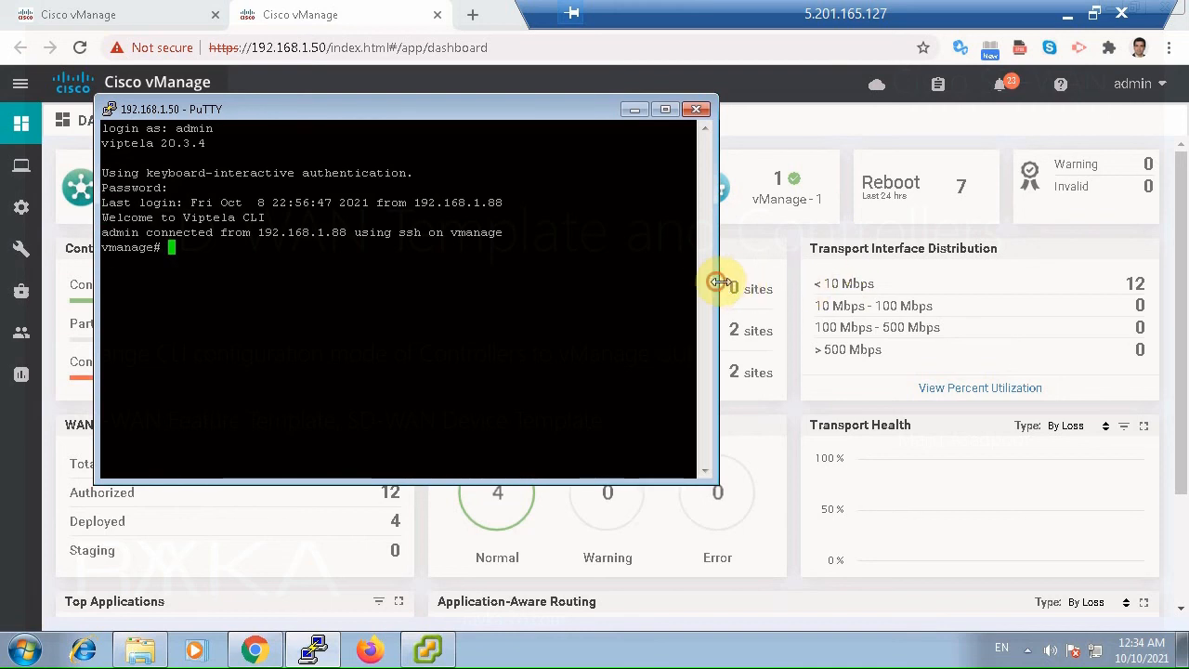
drag(716, 282, 1168, 309)
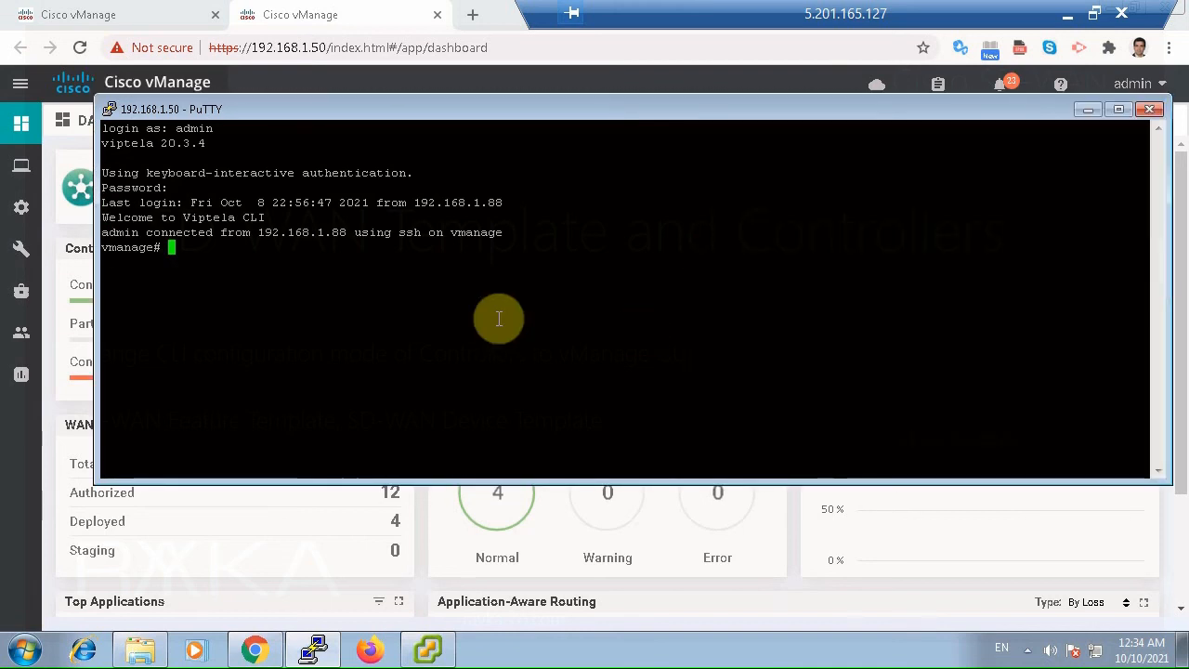
Run "show control connections" in the vManage CLI and page to the end of the output.
text(show control connections)
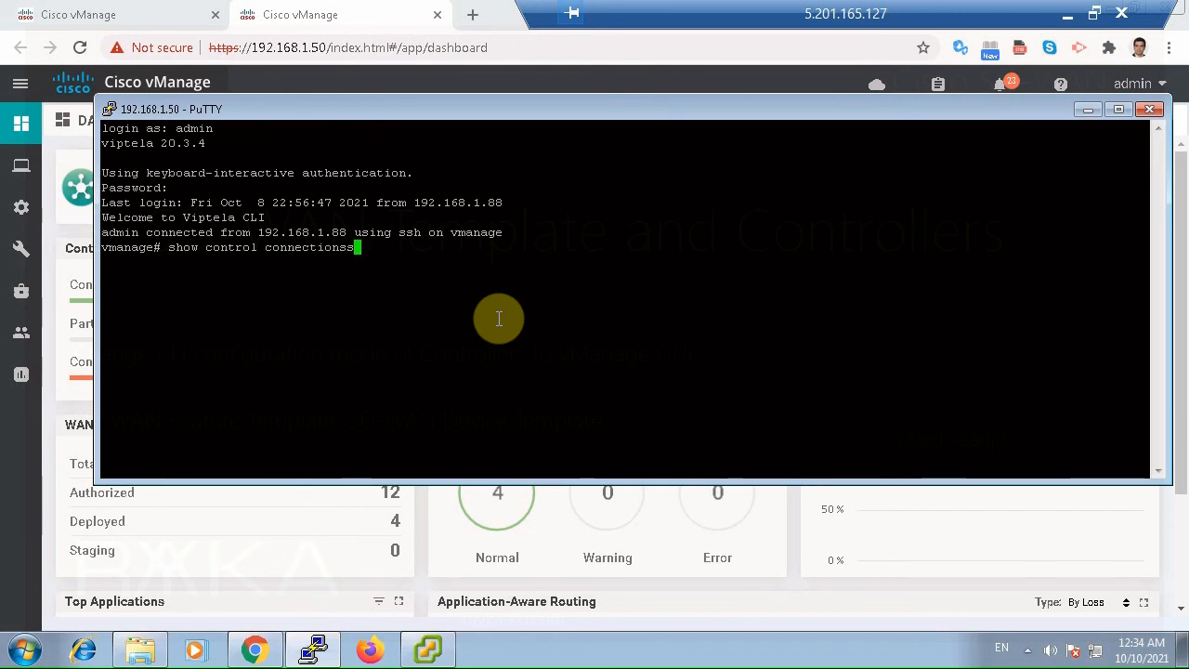
key(Return)
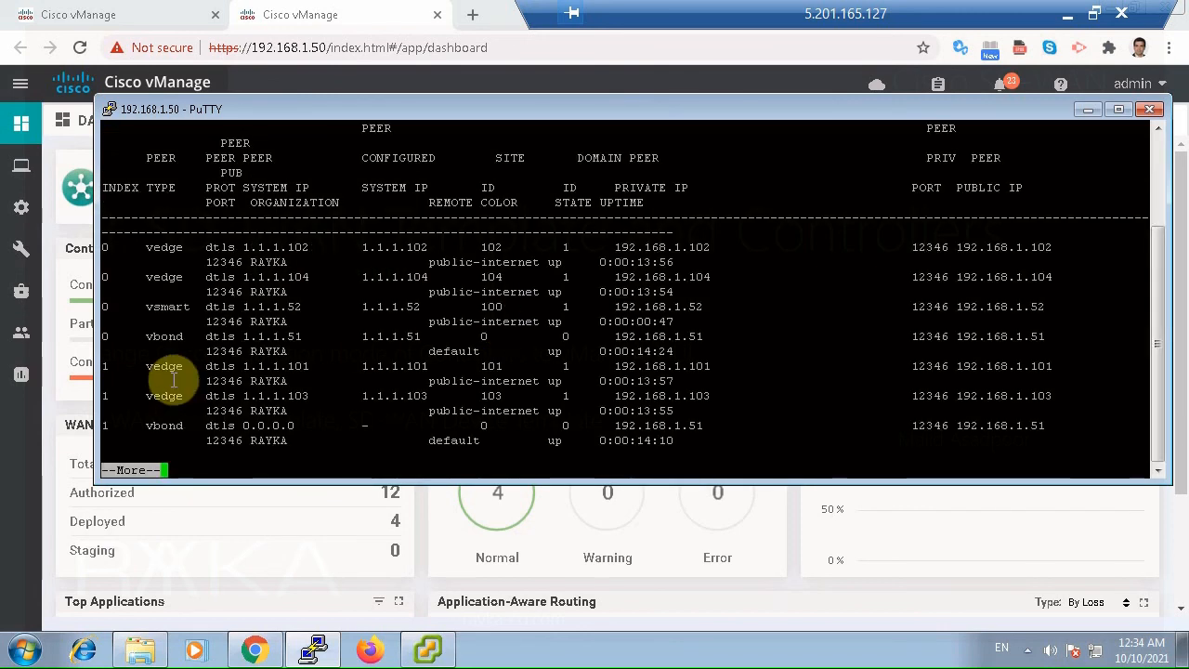
key(space)
Examine the state and remote color of the vsmart, vedge and vbond connections, and exit the output pager.
double_click(165, 307)
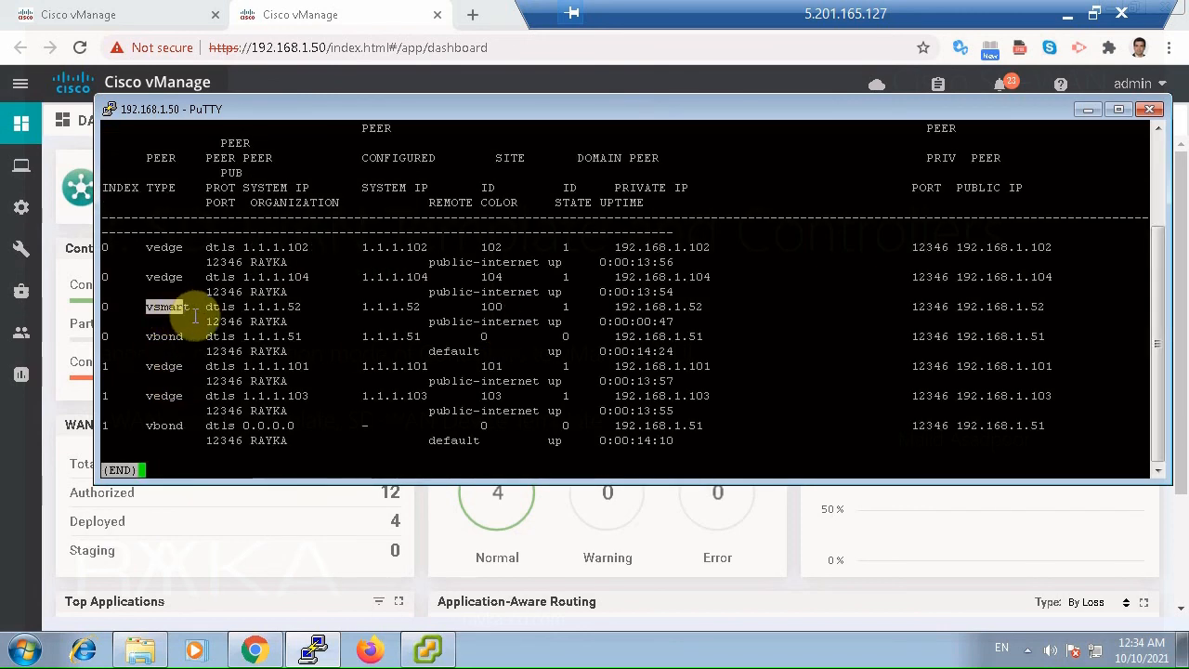
drag(195, 316, 226, 309)
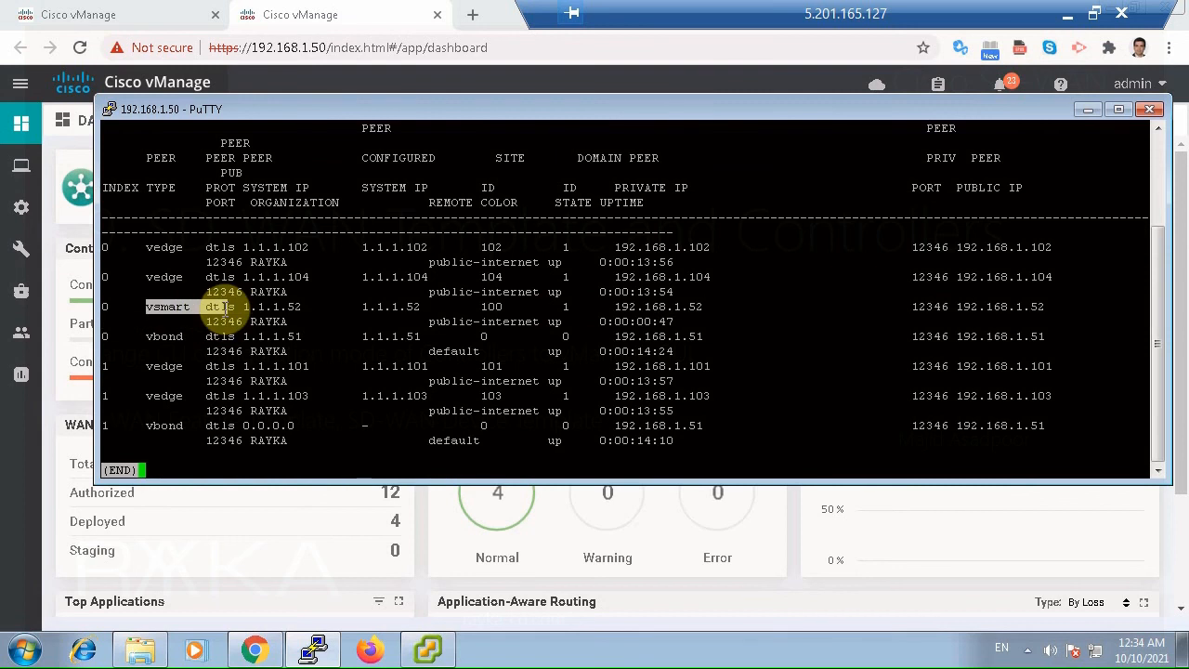
drag(544, 323, 566, 323)
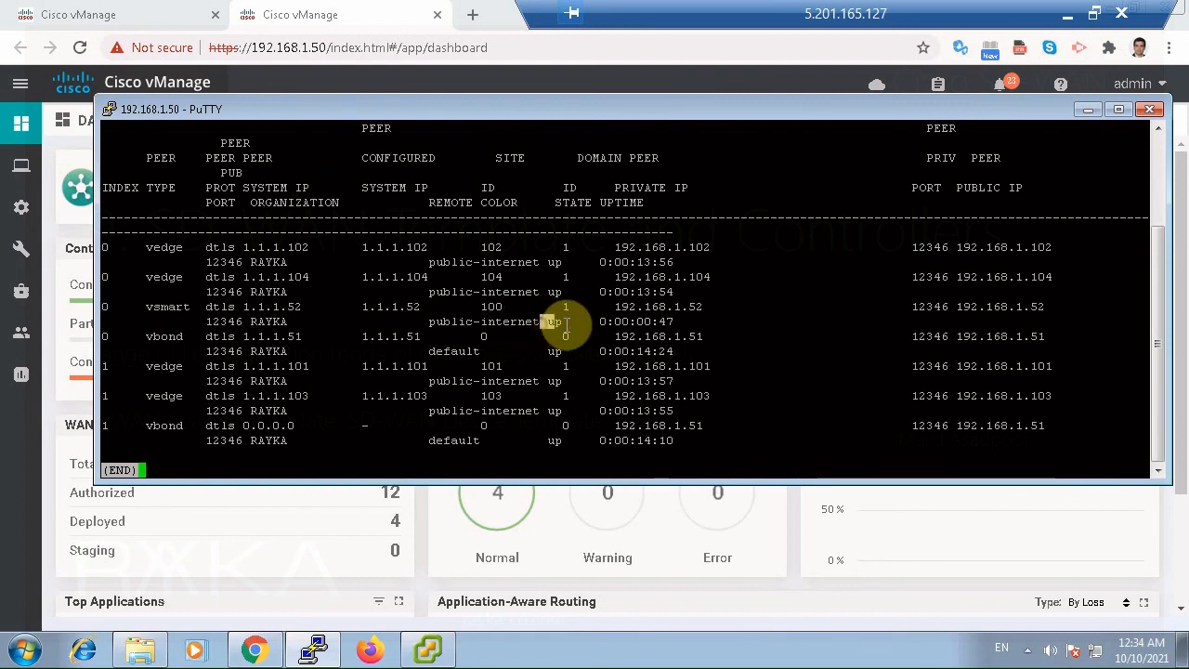
drag(443, 293, 523, 294)
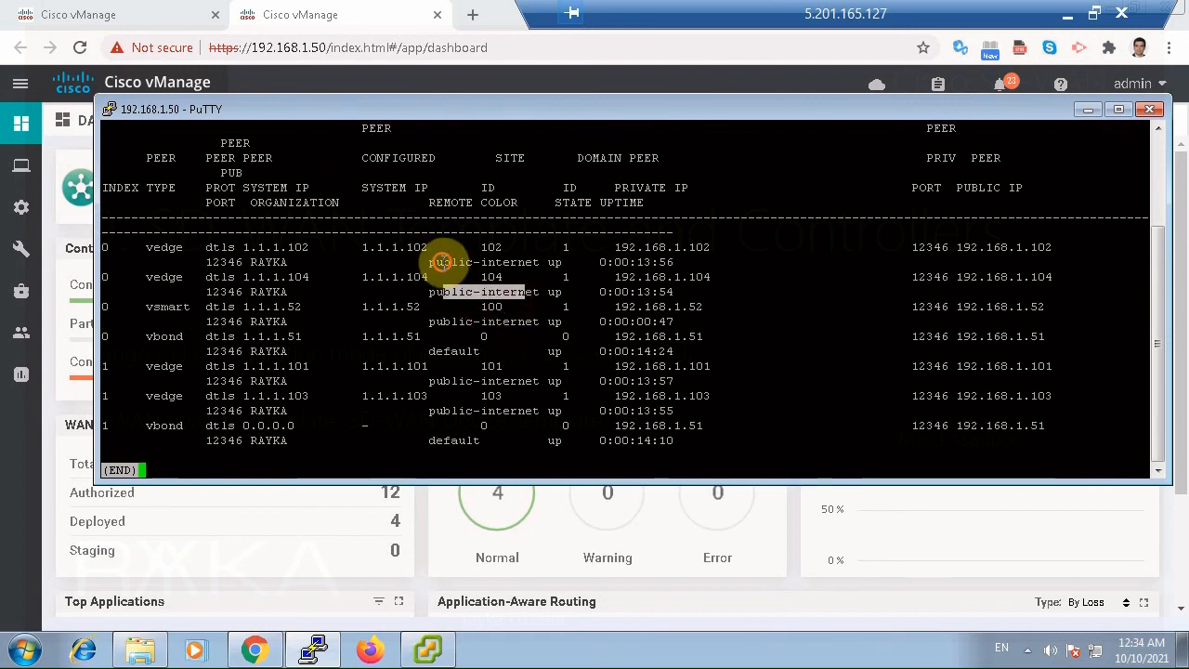
drag(442, 262, 495, 263)
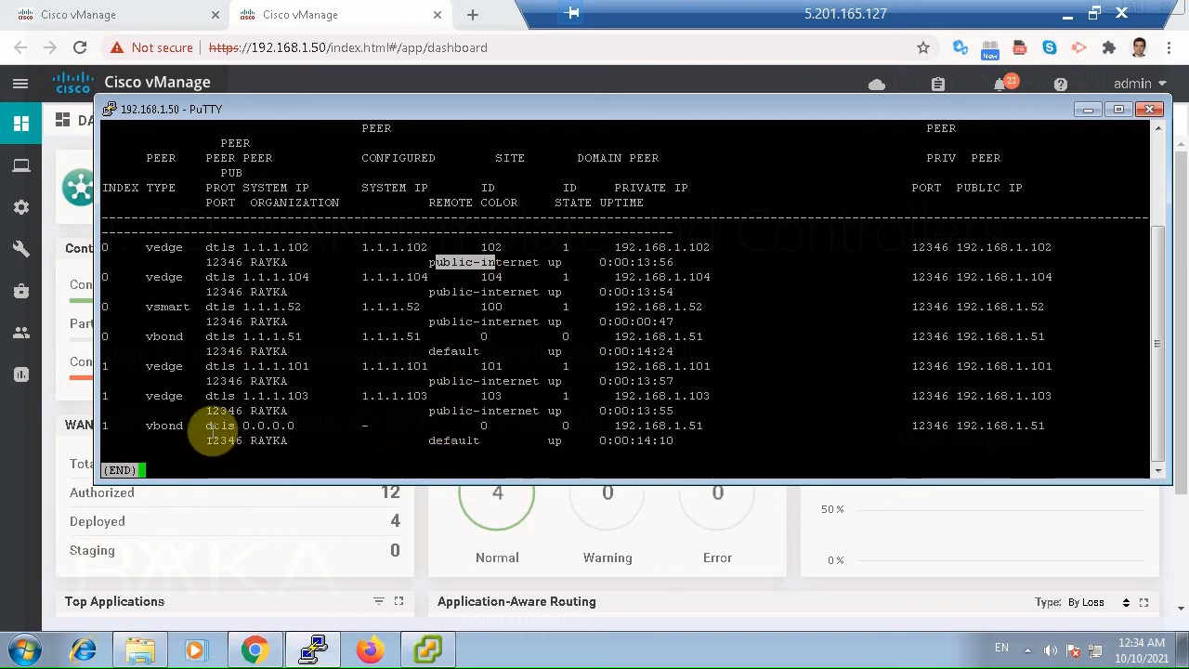
drag(173, 428, 463, 440)
key(q)
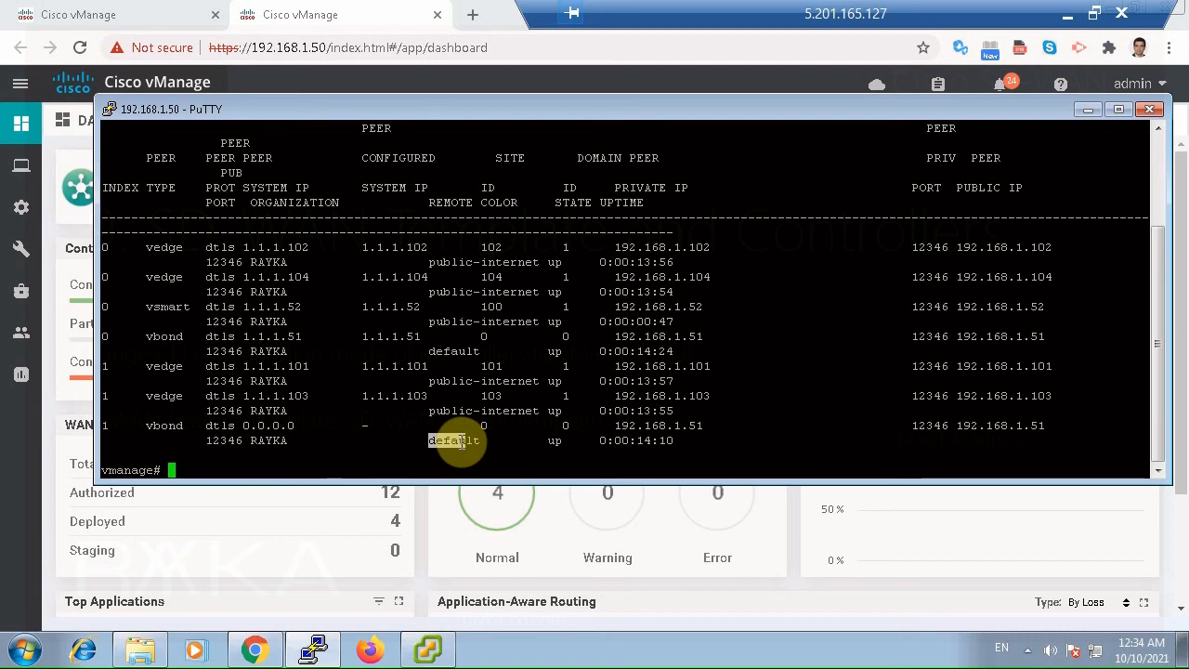
Minimize the terminal, reload the vManage main dashboard to check the control status, and dismiss the database password warning.
click(1089, 112)
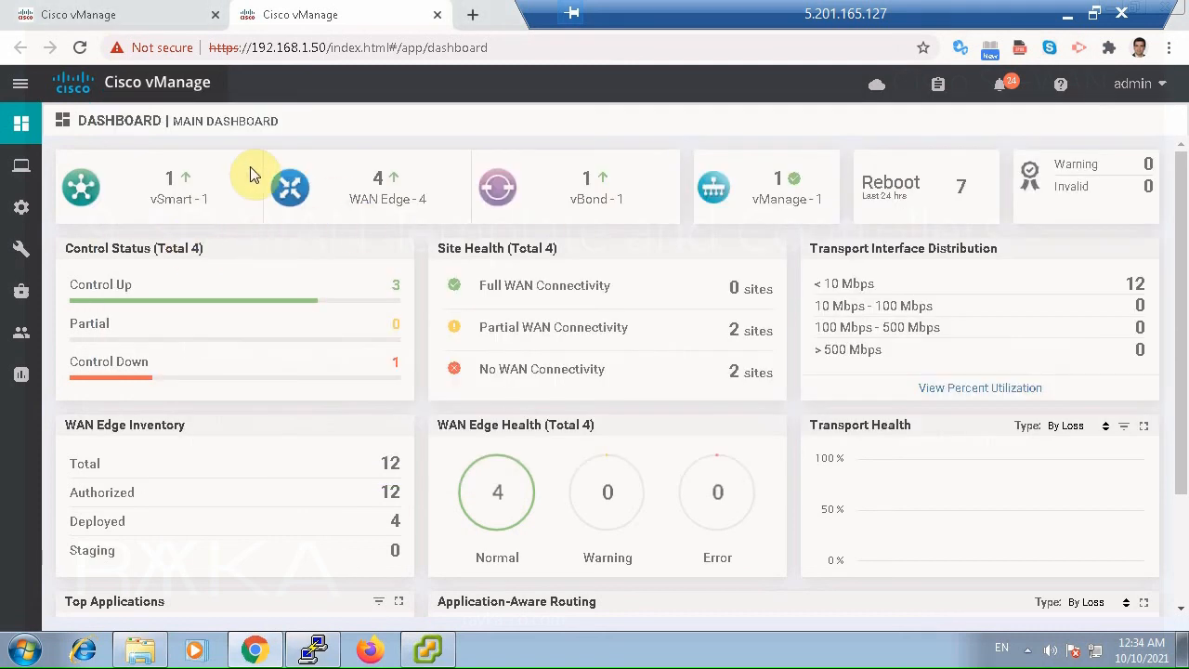
click(82, 51)
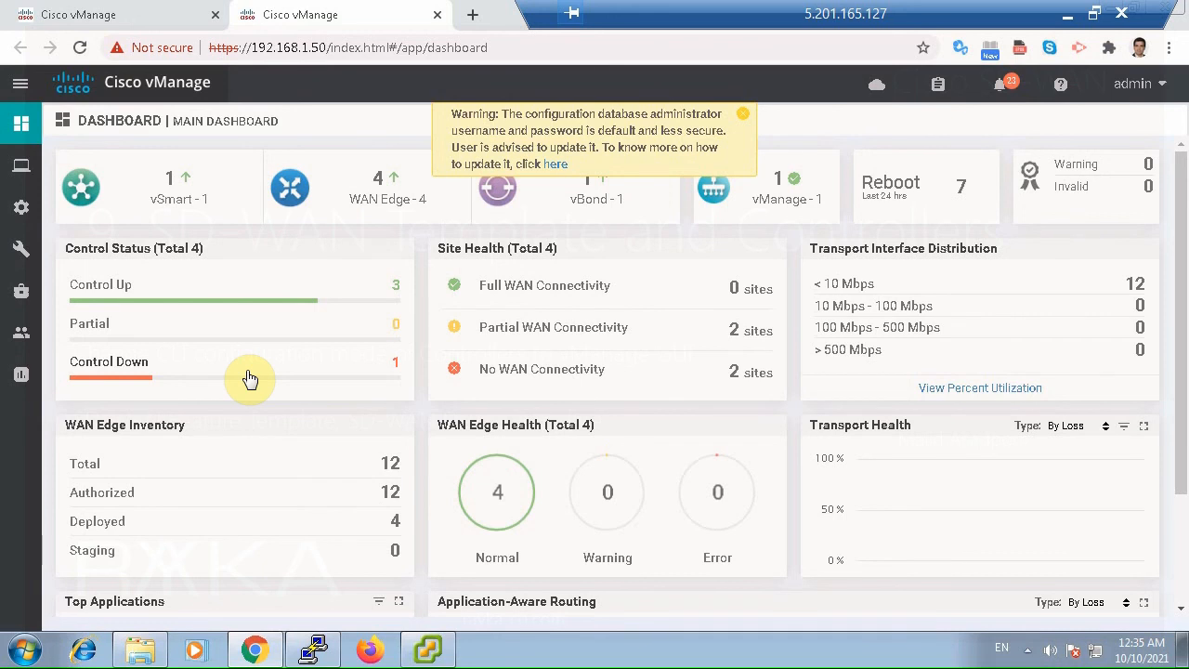
click(745, 121)
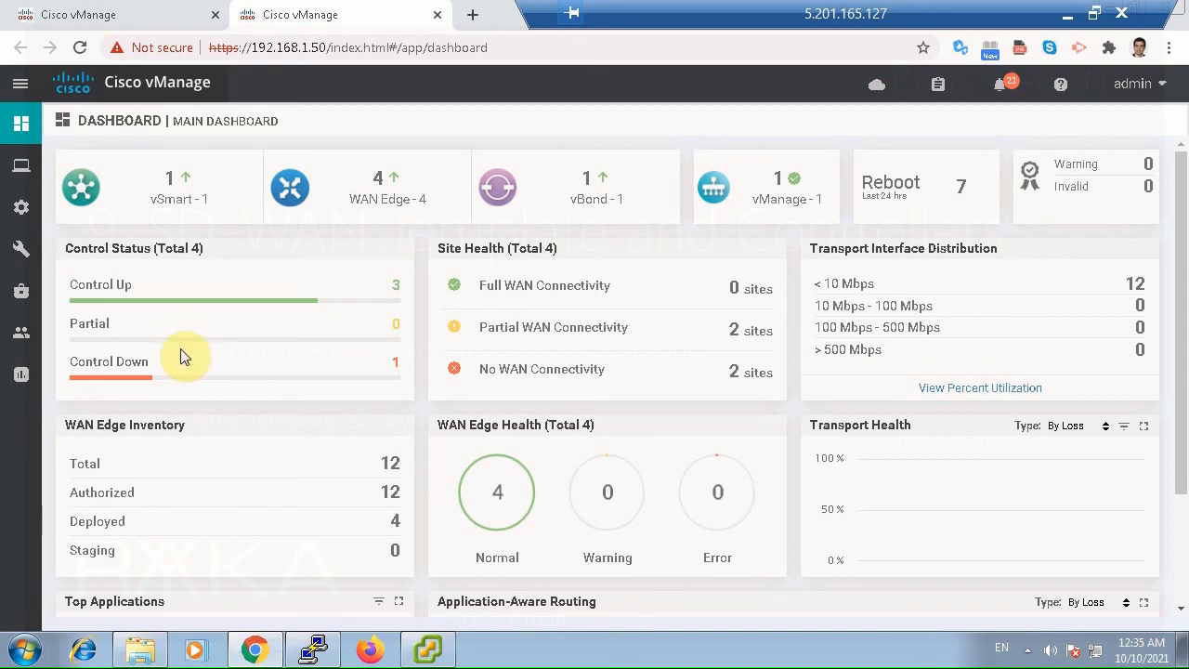
Go from the push task view to the feature templates in the configuration section and start adding a new template.
click(175, 26)
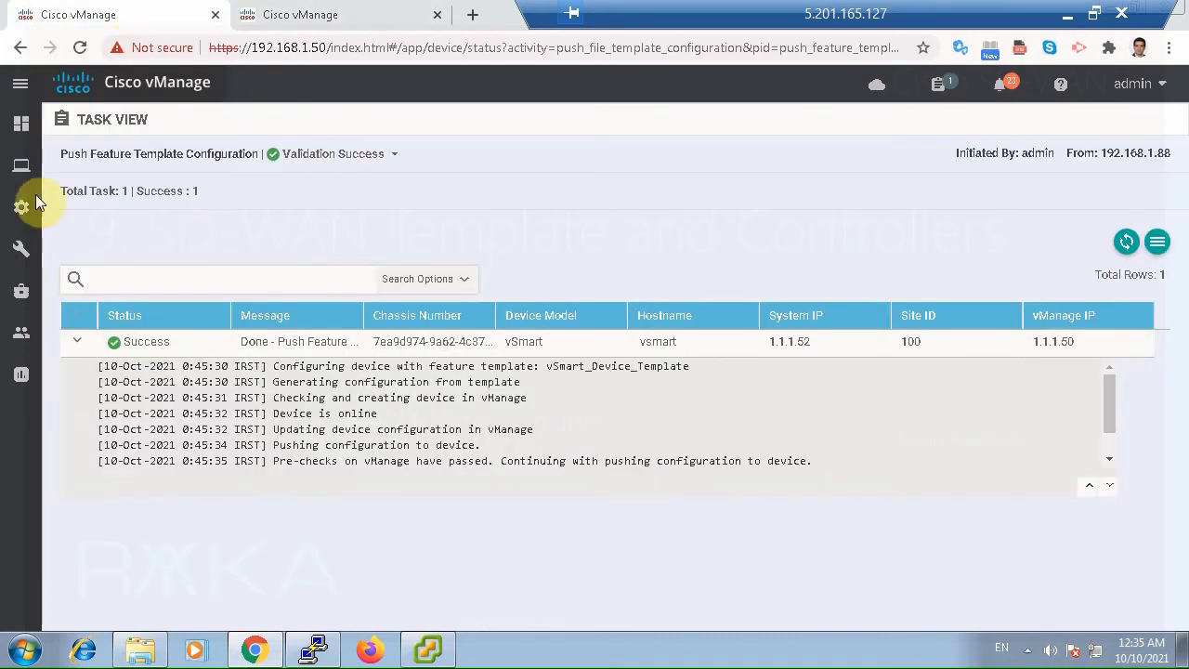
mouse_move(21, 167)
mouse_move(22, 206)
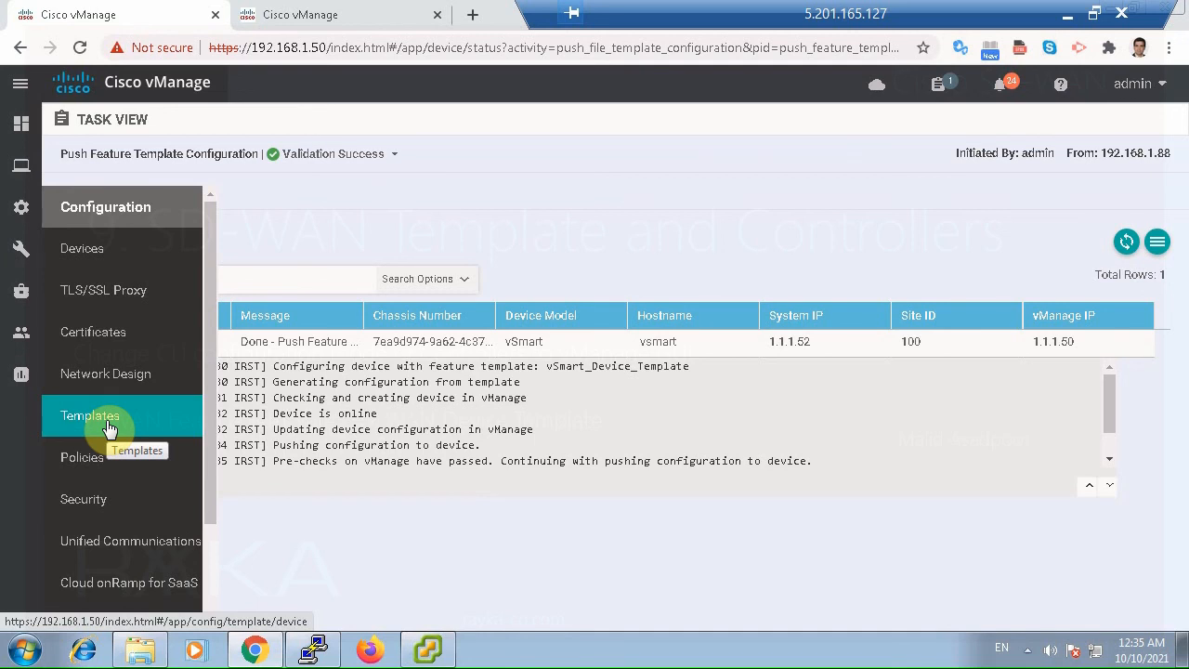
click(109, 427)
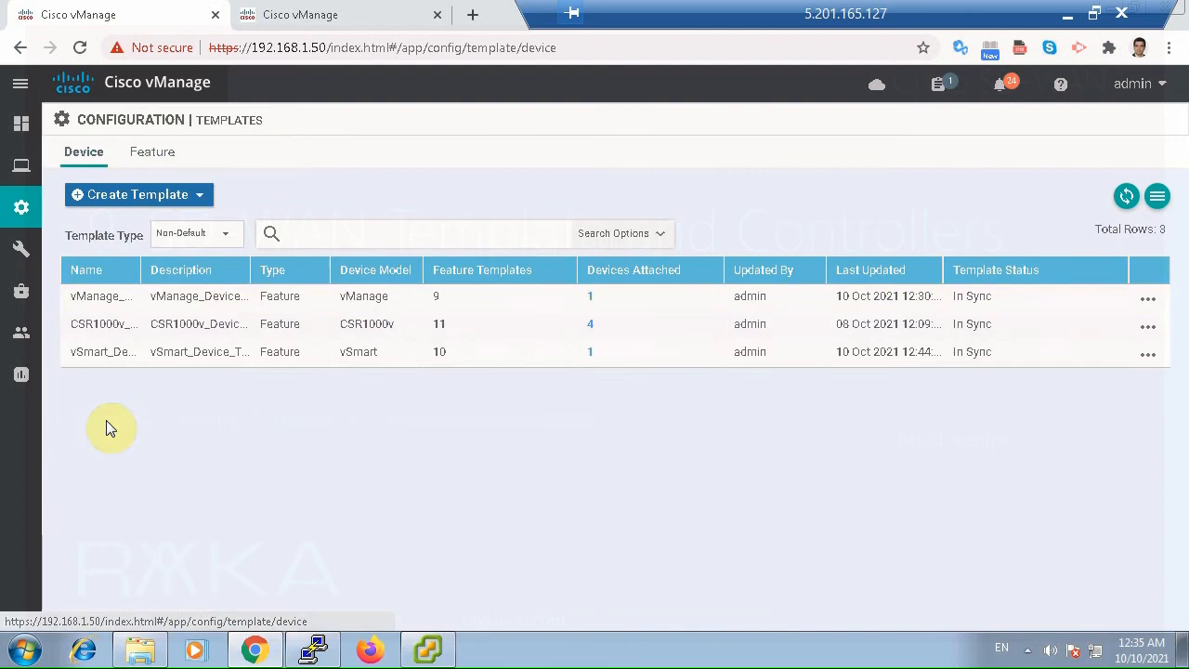
click(173, 155)
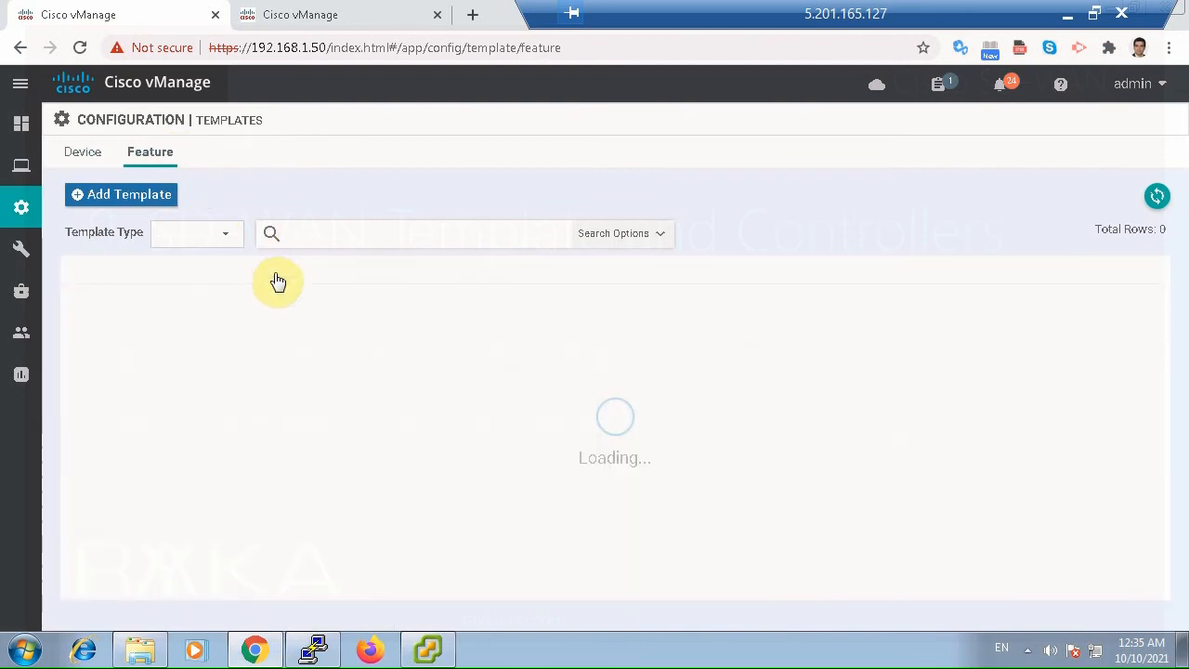
click(107, 206)
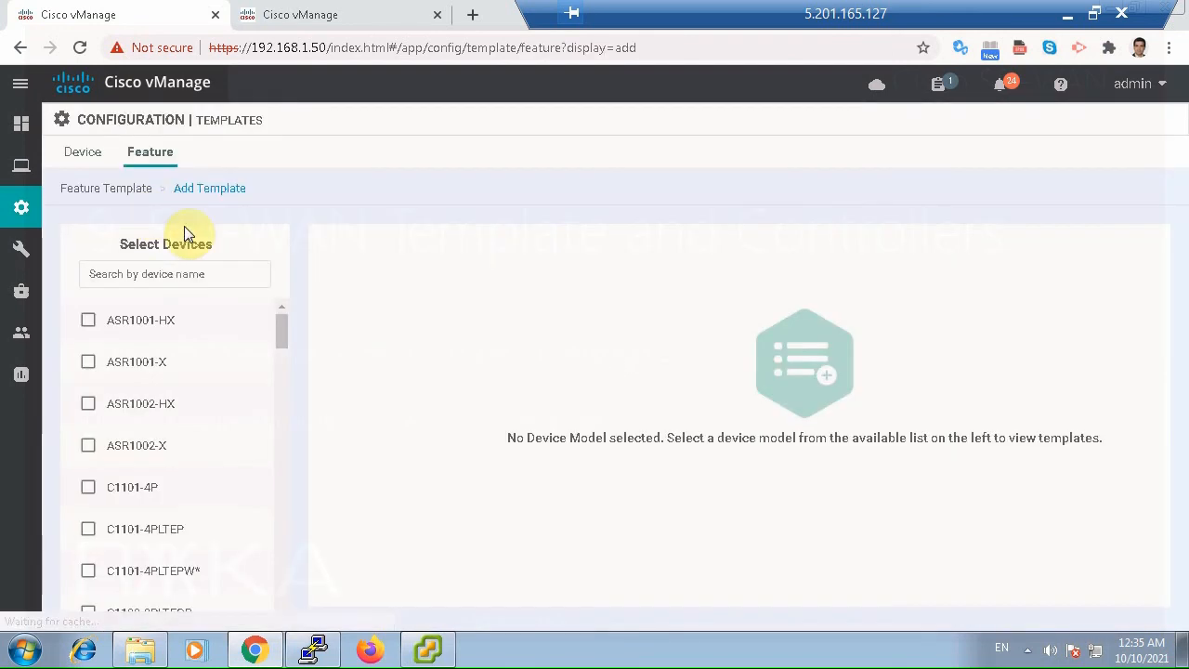
Filter the device models by "ved", select vEdge Cloud, and choose the System template.
click(170, 273)
text(ved)
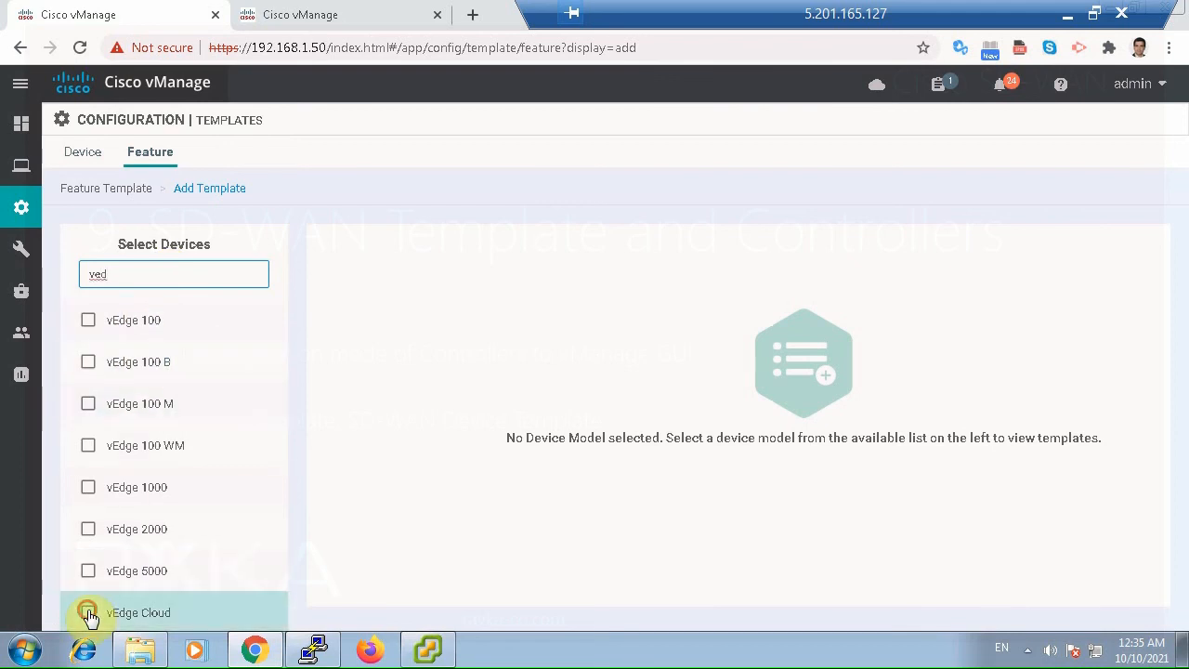
click(87, 612)
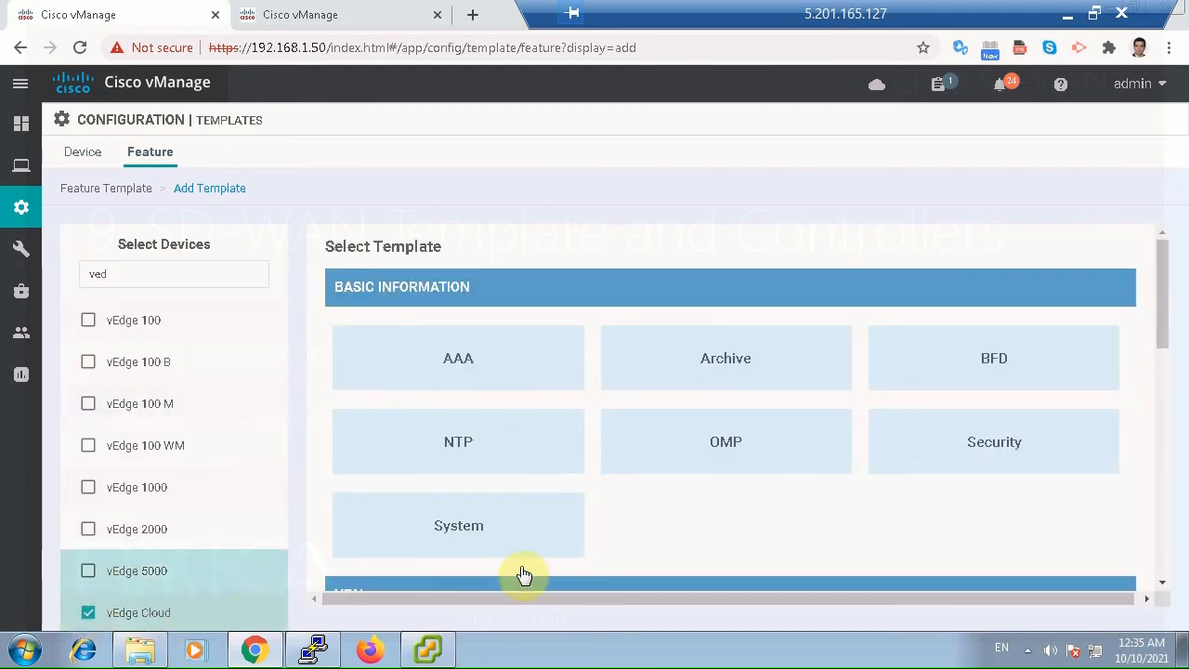
click(495, 527)
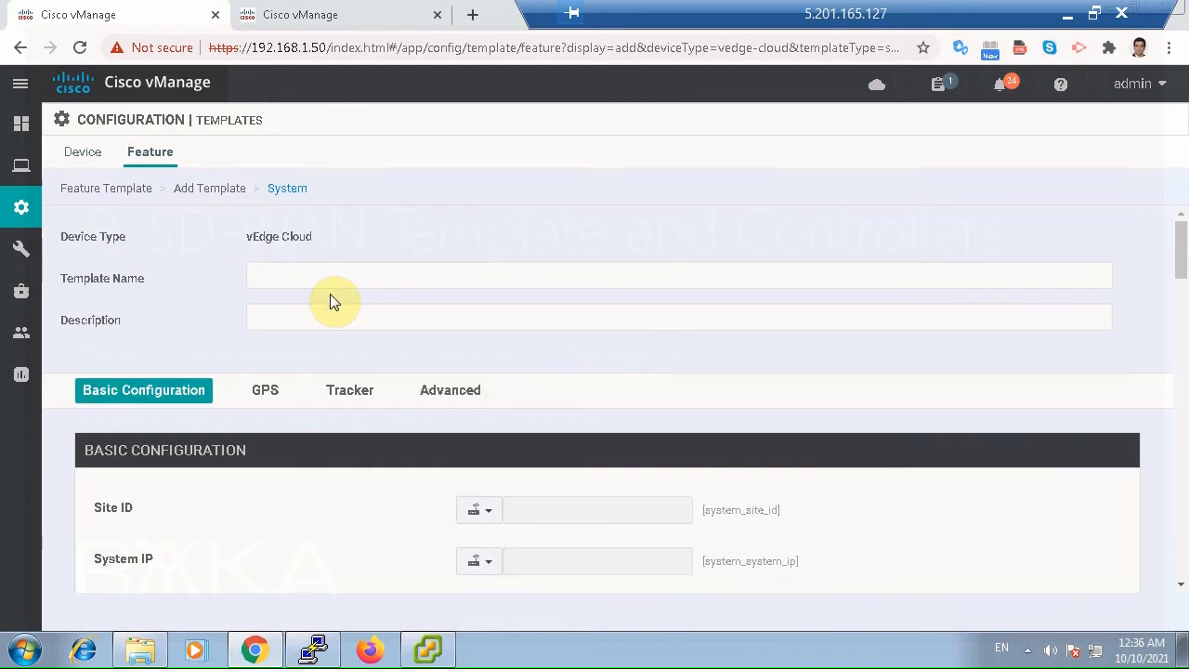
Name the template vEdge_System and use the same text as its description.
click(327, 271)
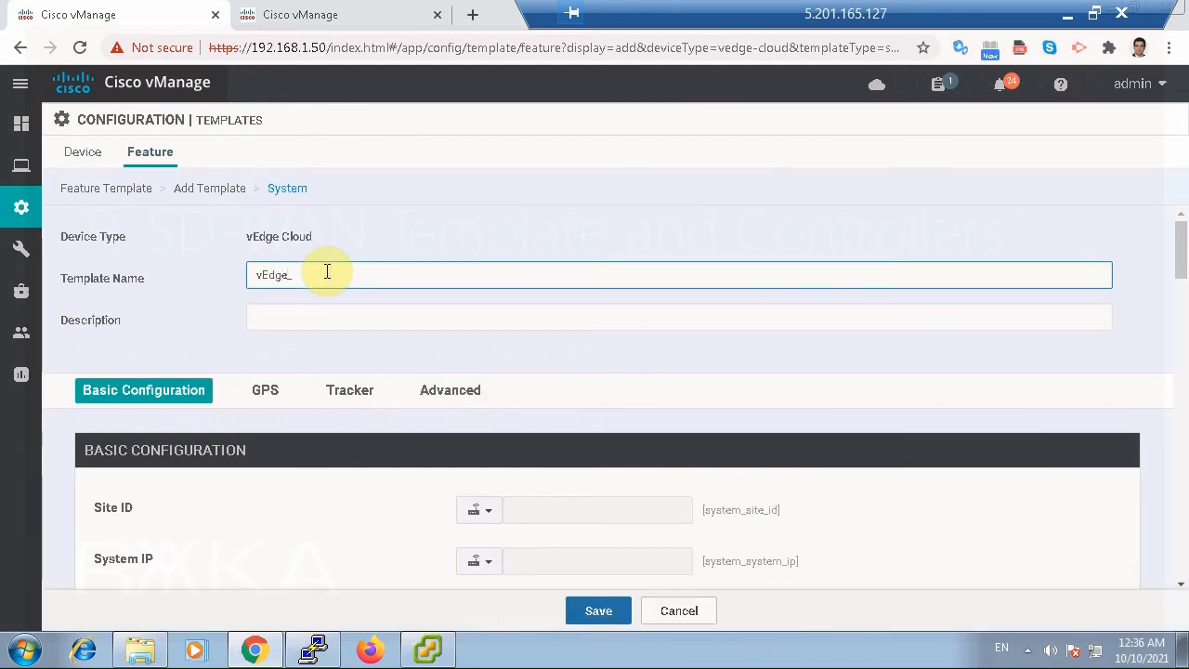
text(vEdge_System)
key(ctrl+a)
key(ctrl+c)
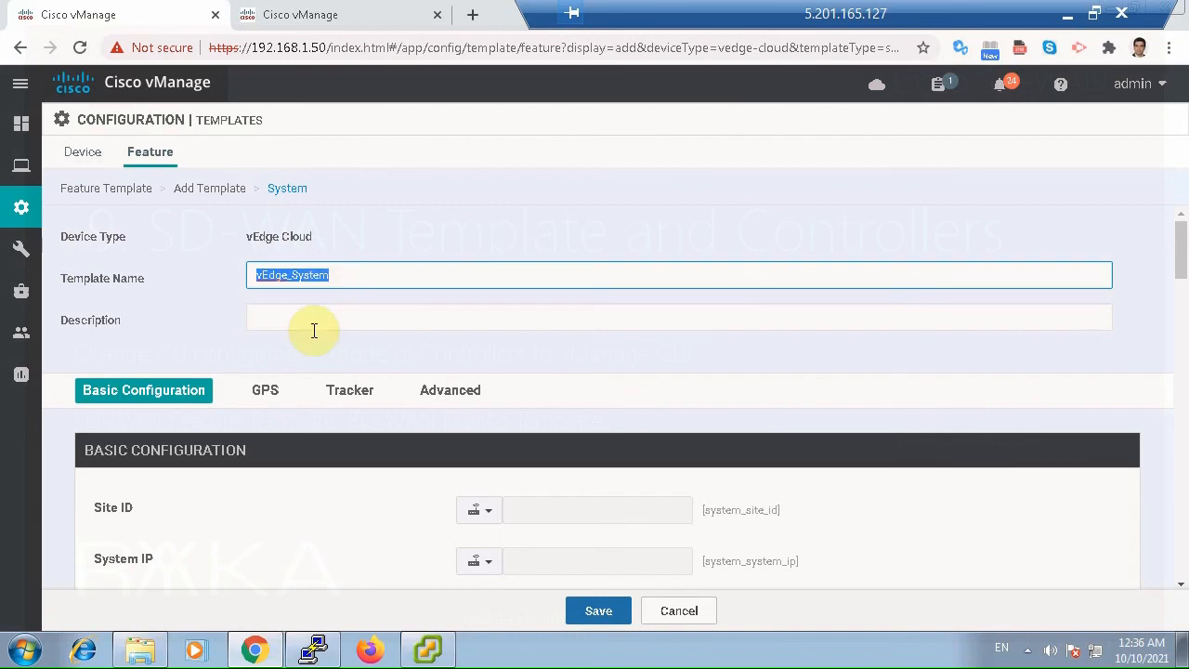
click(310, 325)
key(ctrl+v)
Review the basic configuration fields and set the timezone to the global value Asia/Tehran.
scroll(496, 391, down, 1)
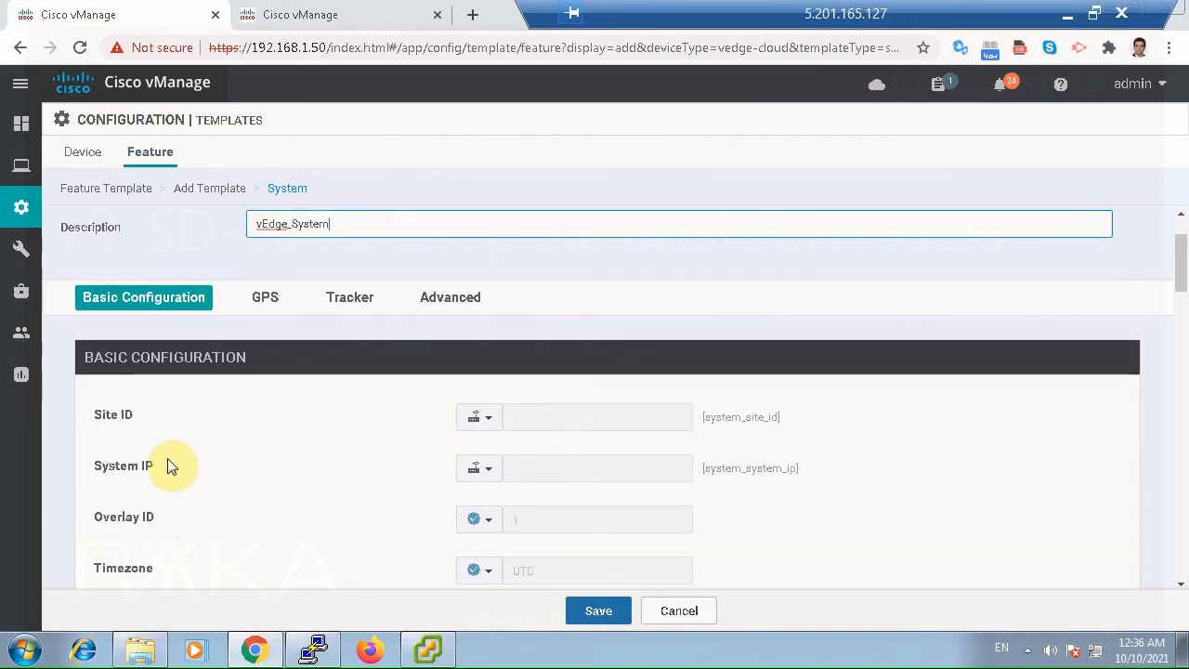
scroll(195, 546, down, 1)
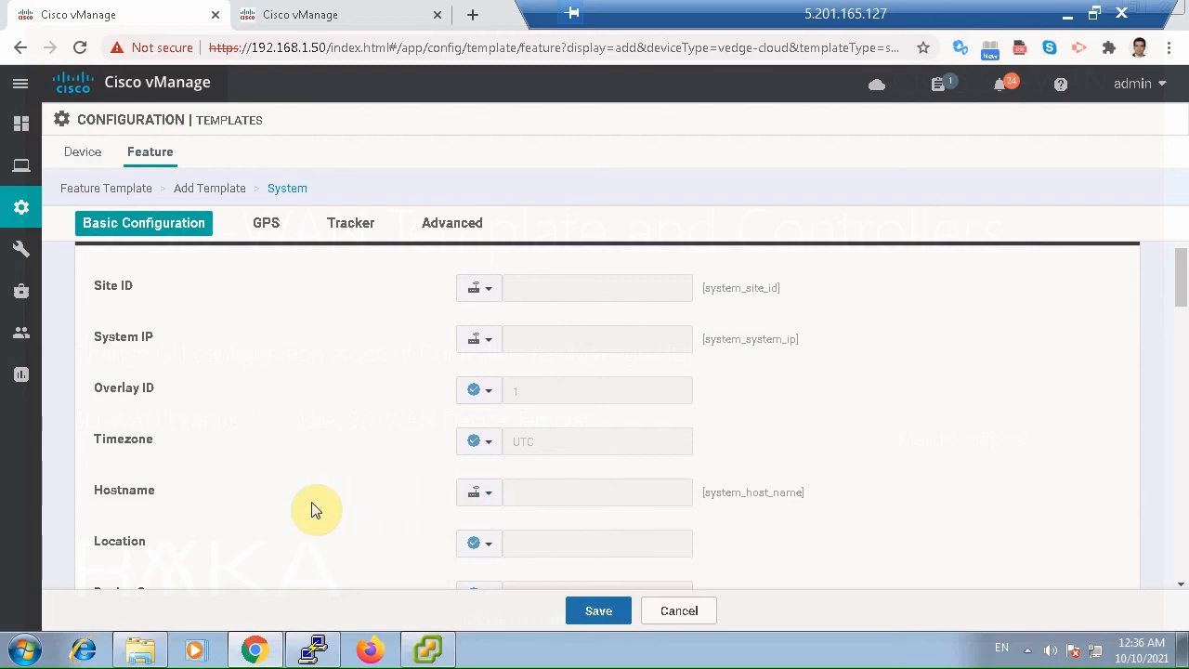
scroll(339, 511, down, 1)
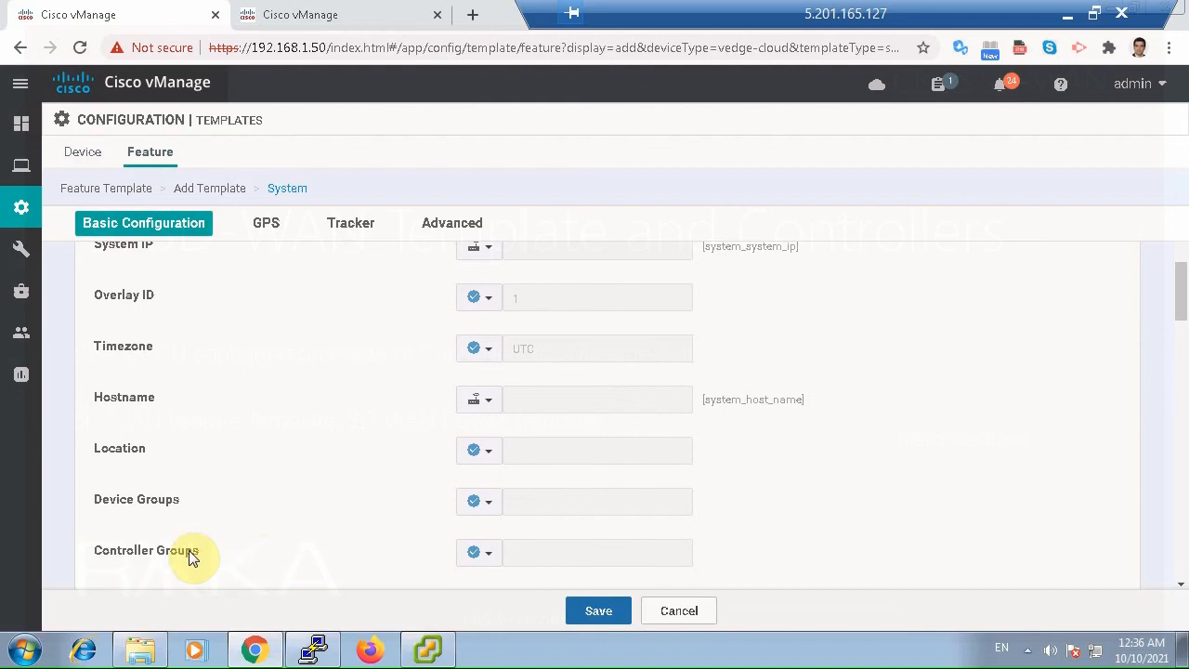
scroll(284, 520, down, 2)
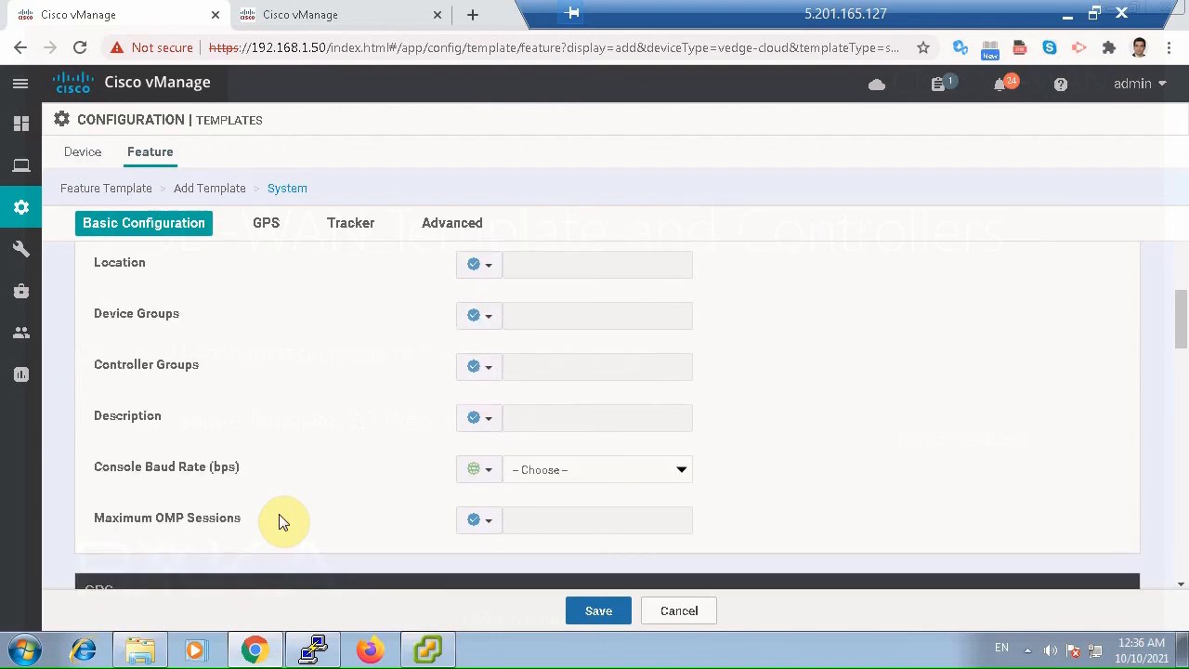
scroll(277, 478, up, 1)
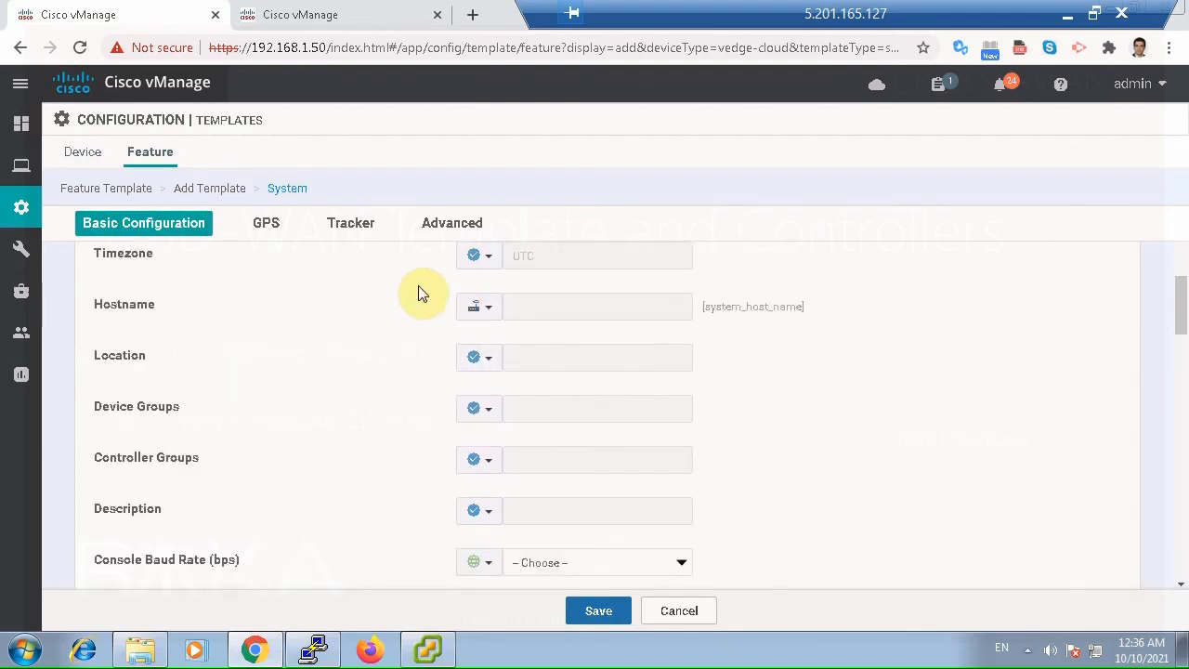
click(477, 256)
click(497, 287)
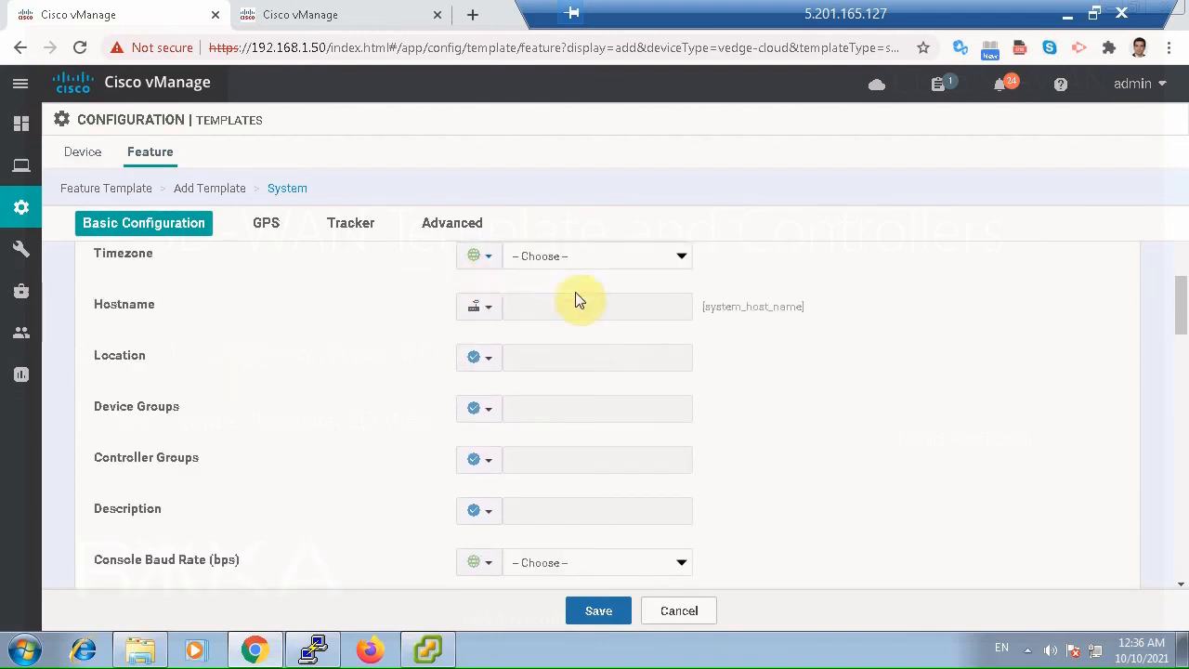
click(570, 255)
text(as)
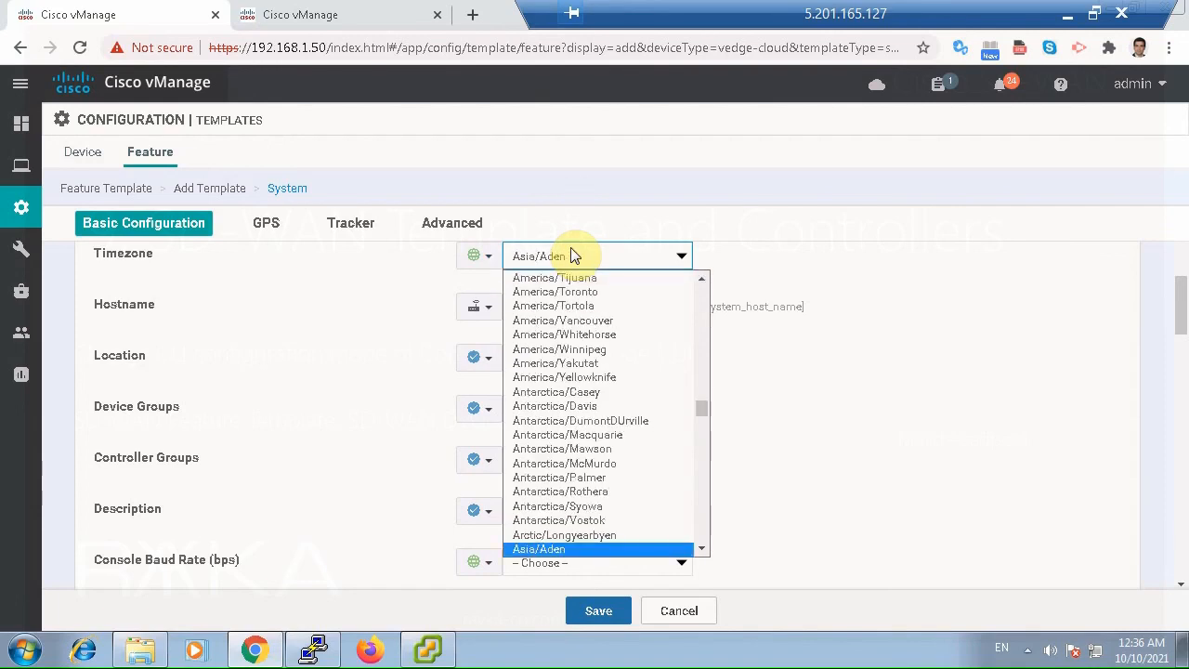
text(ia/te)
key(Return)
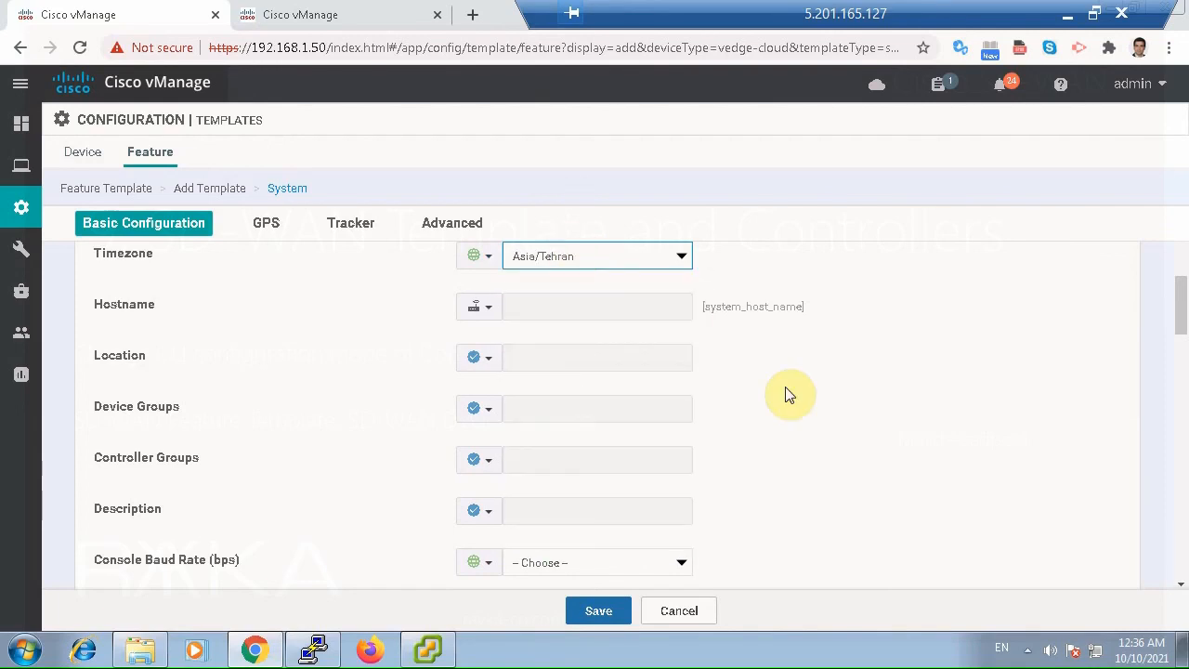
click(827, 405)
scroll(828, 409, down, 1)
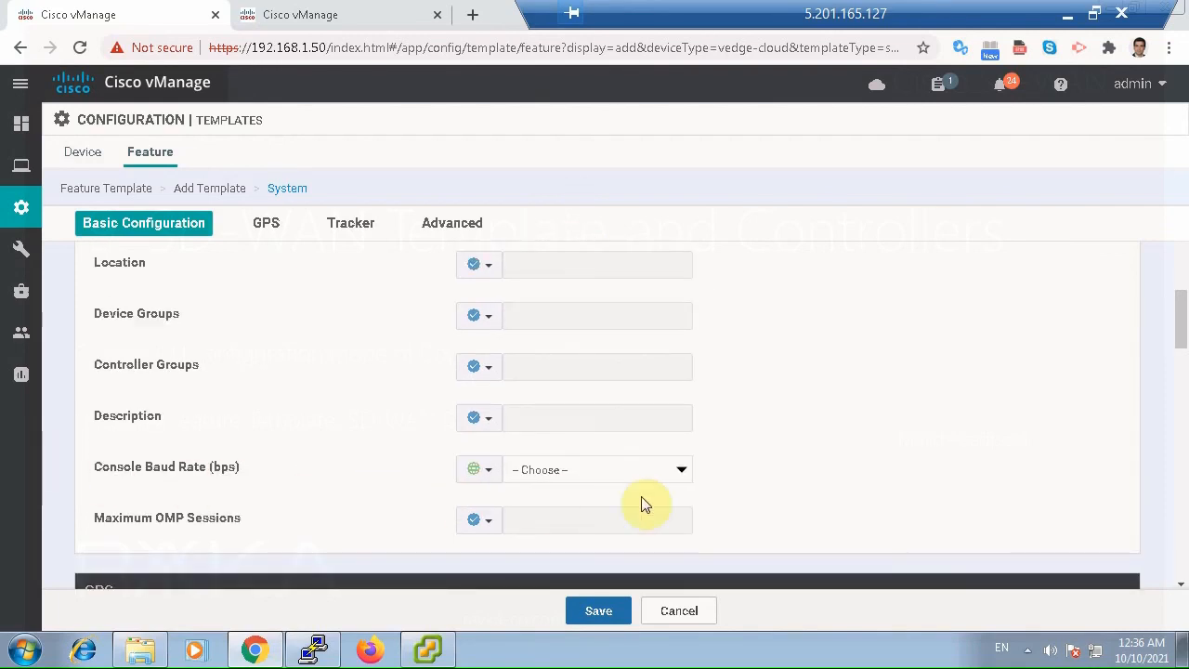
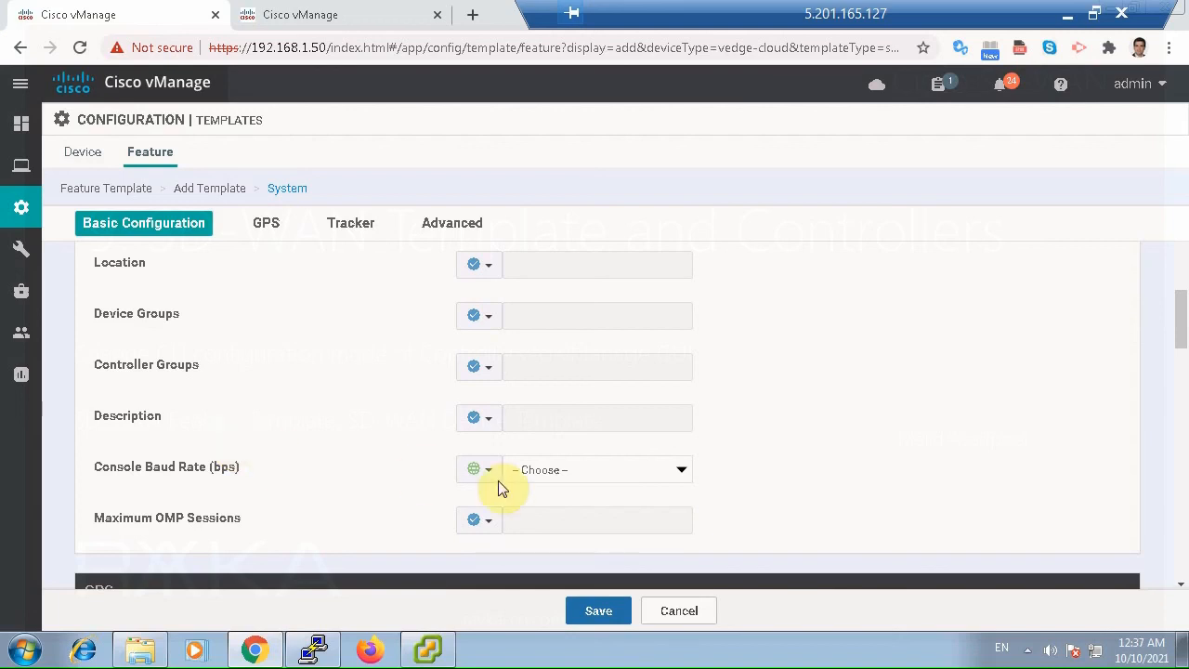
Set the console baud rate to 115200 bps, review the remaining System settings, and save the template.
click(590, 470)
click(557, 601)
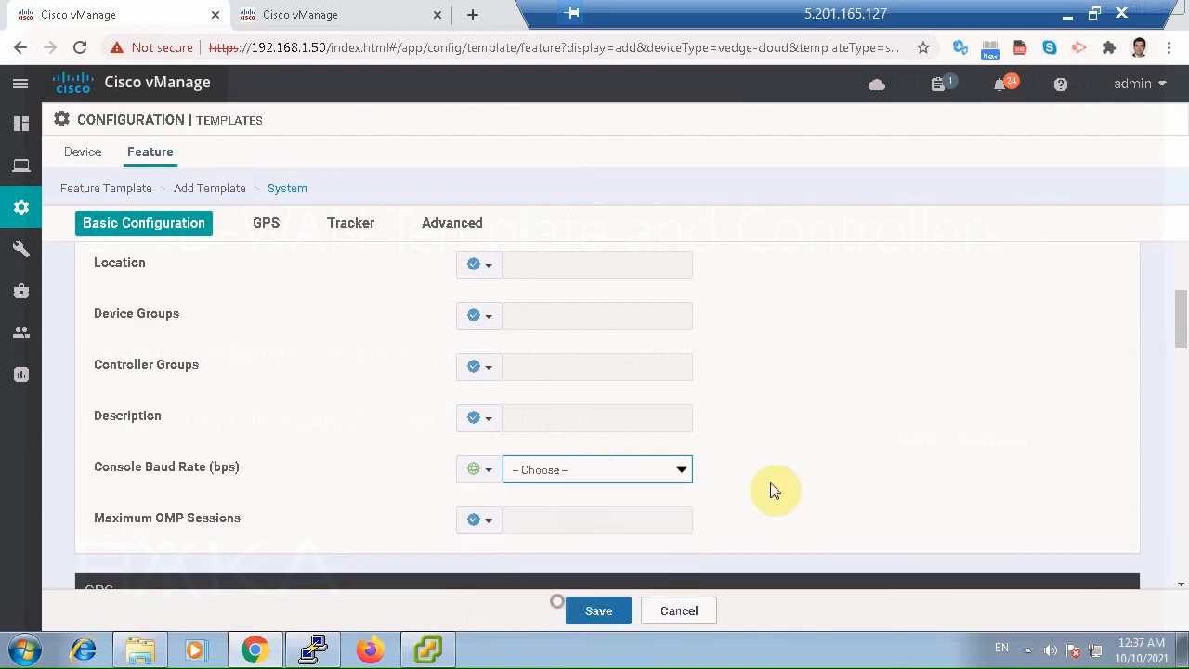
scroll(780, 492, down, 2)
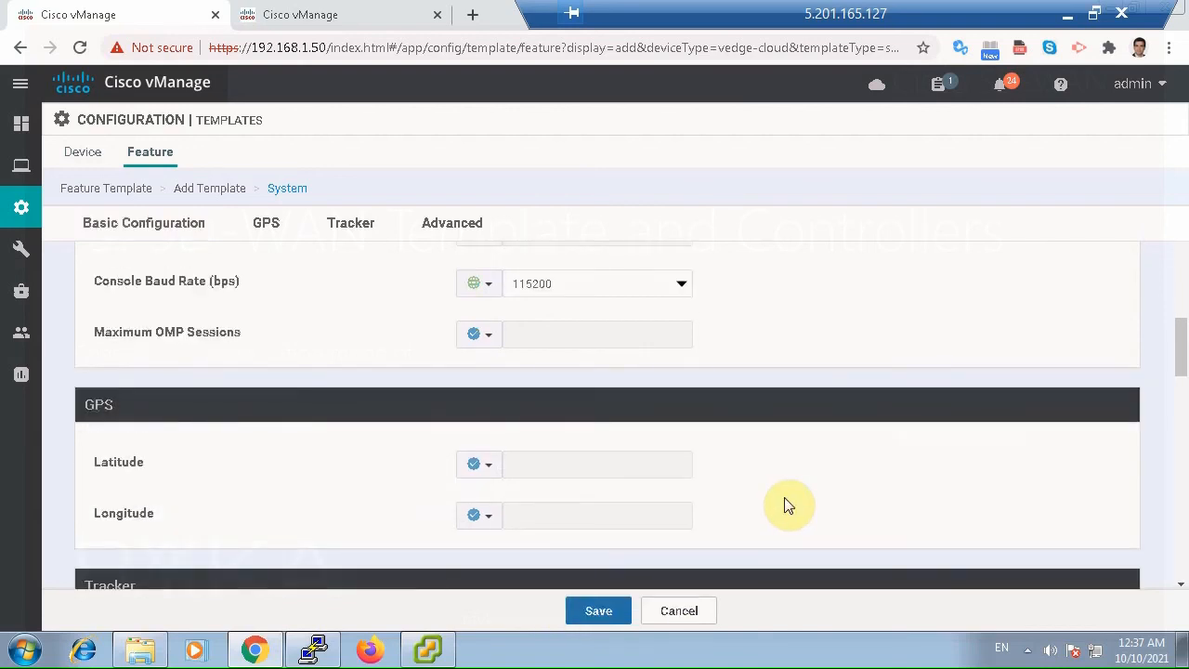
scroll(783, 504, down, 6)
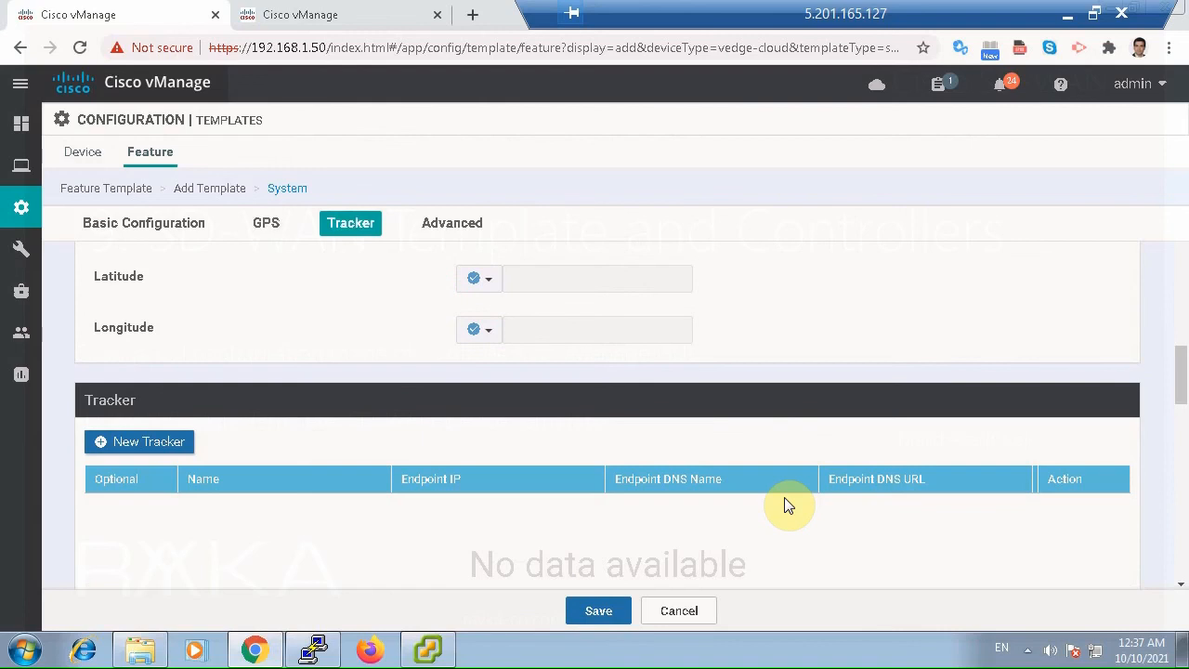
scroll(784, 504, down, 8)
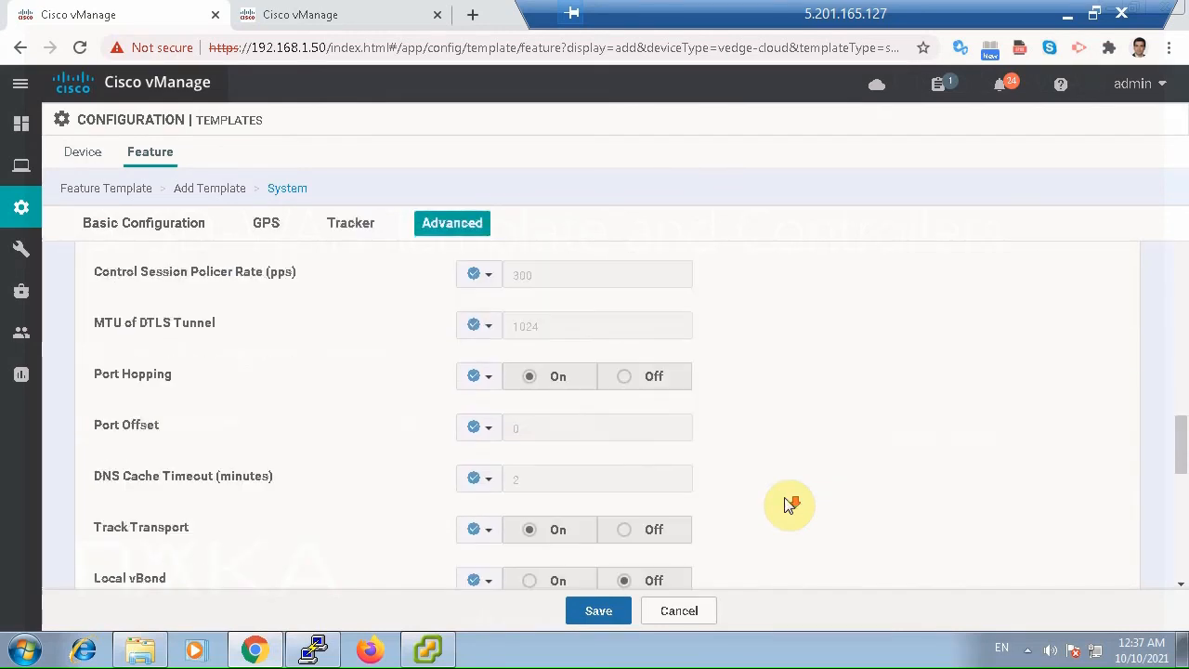
scroll(788, 502, down, 1)
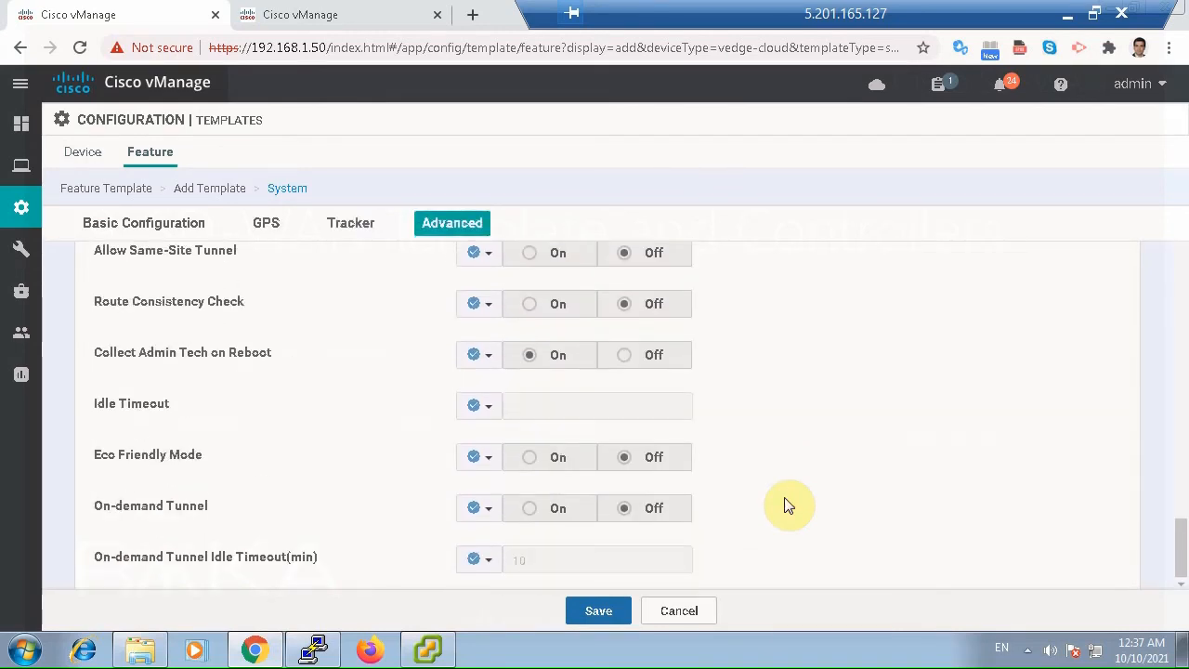
click(600, 612)
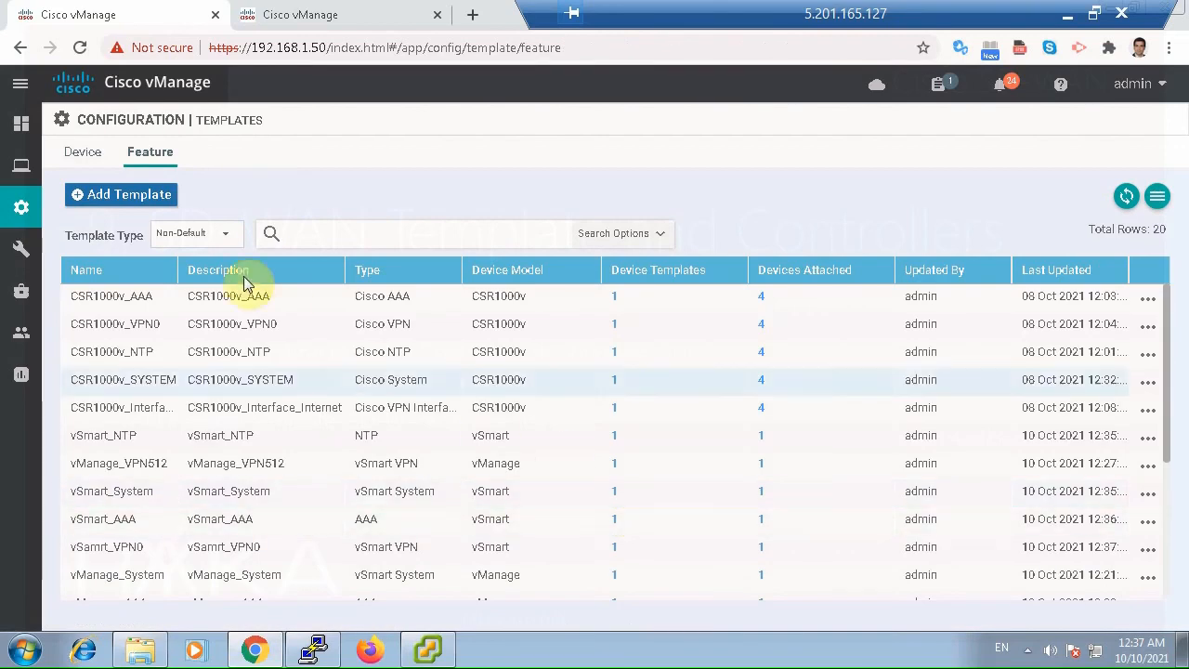
Start another feature template, filter the device models by "ved", select vEdge Cloud, and choose the NTP template.
click(148, 194)
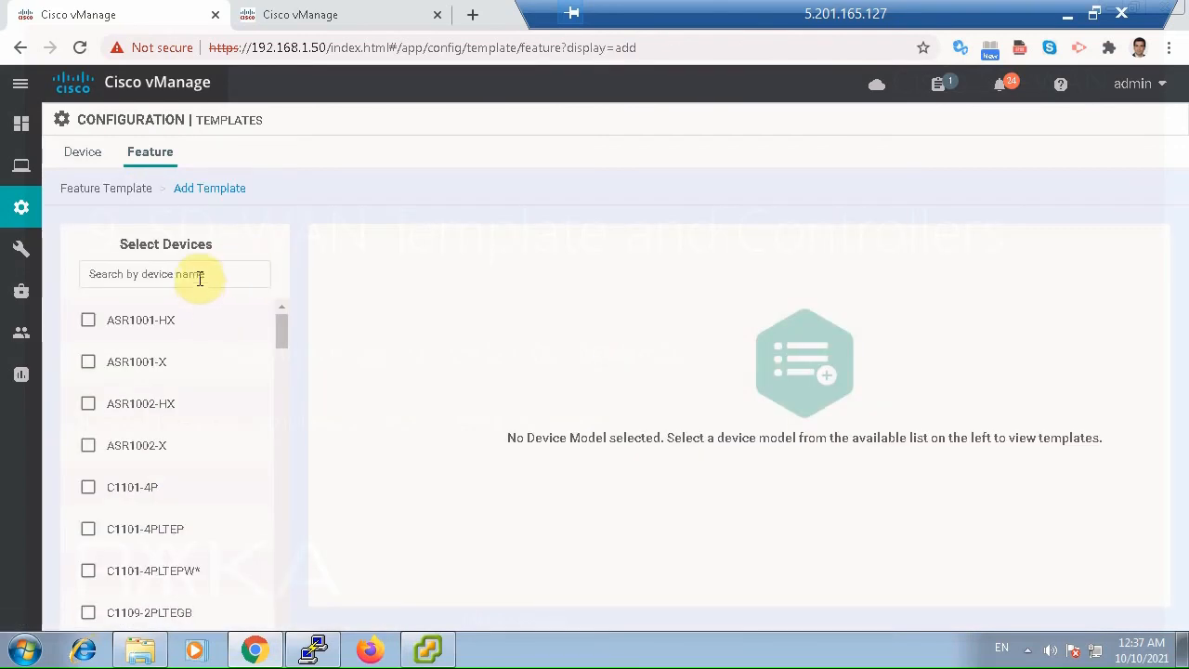
click(199, 274)
text(ved)
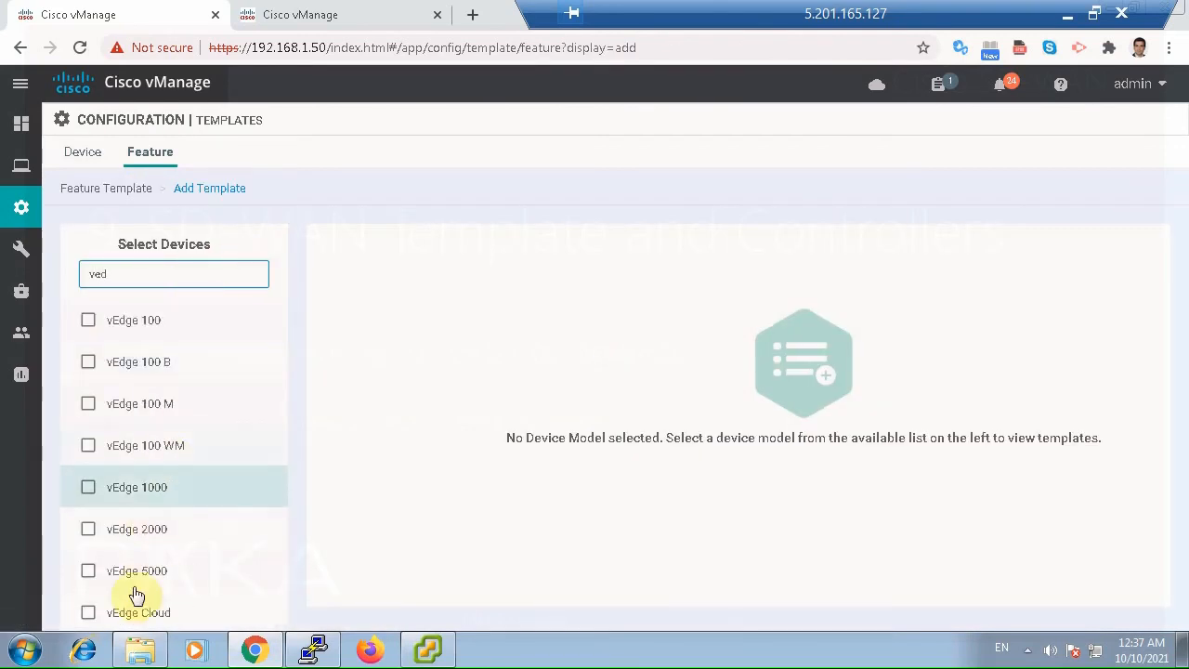
click(89, 613)
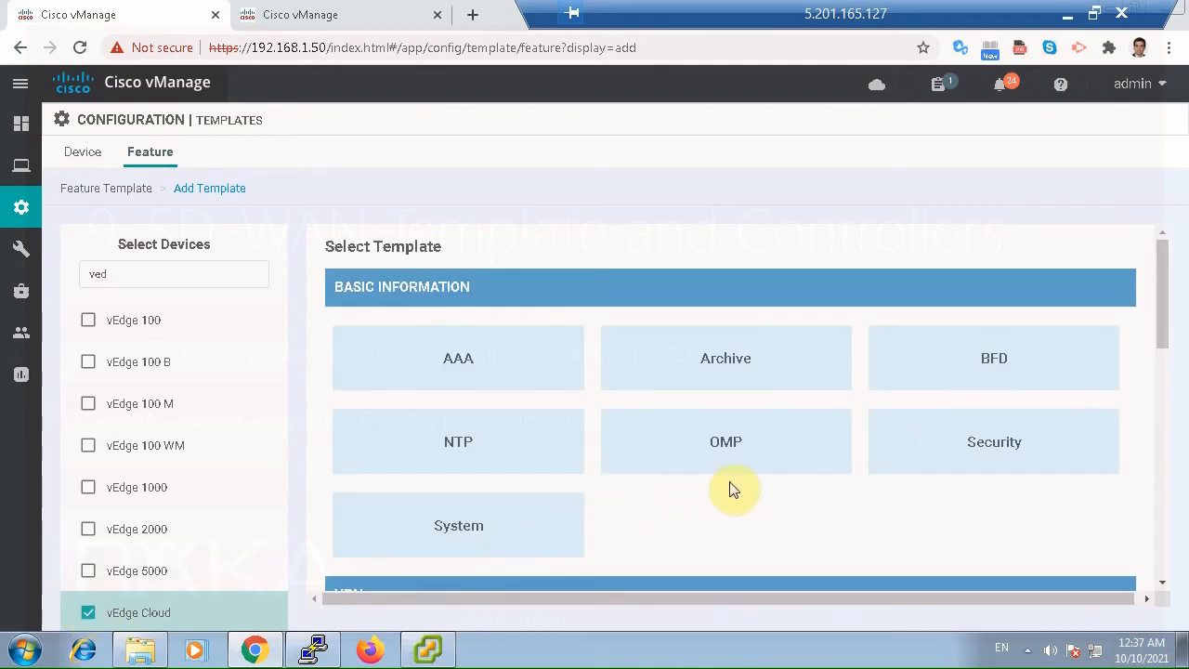
click(458, 437)
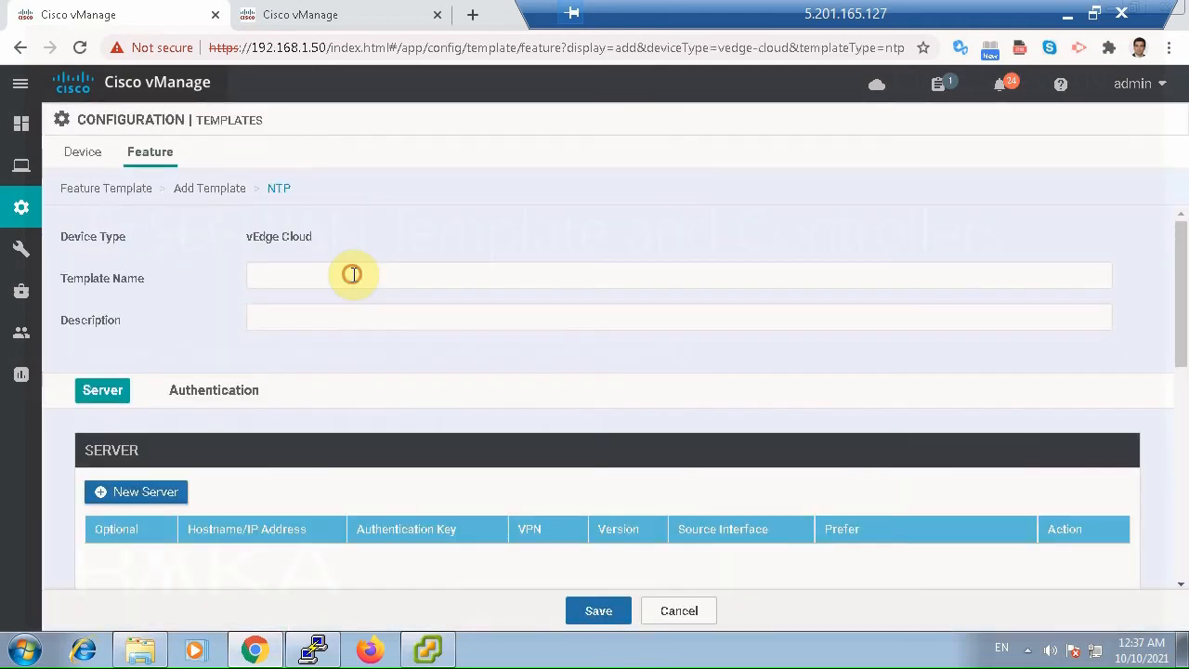
Name the NTP template vBond_NTP and use the same text as its description.
click(352, 274)
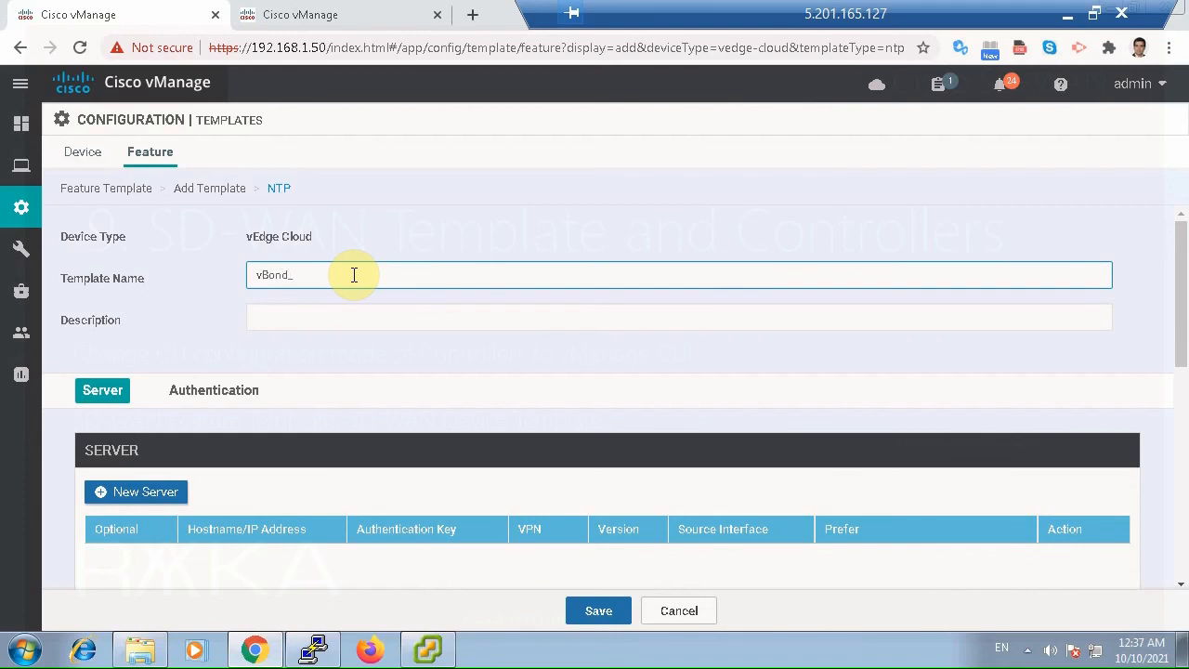
key(ctrl+c)
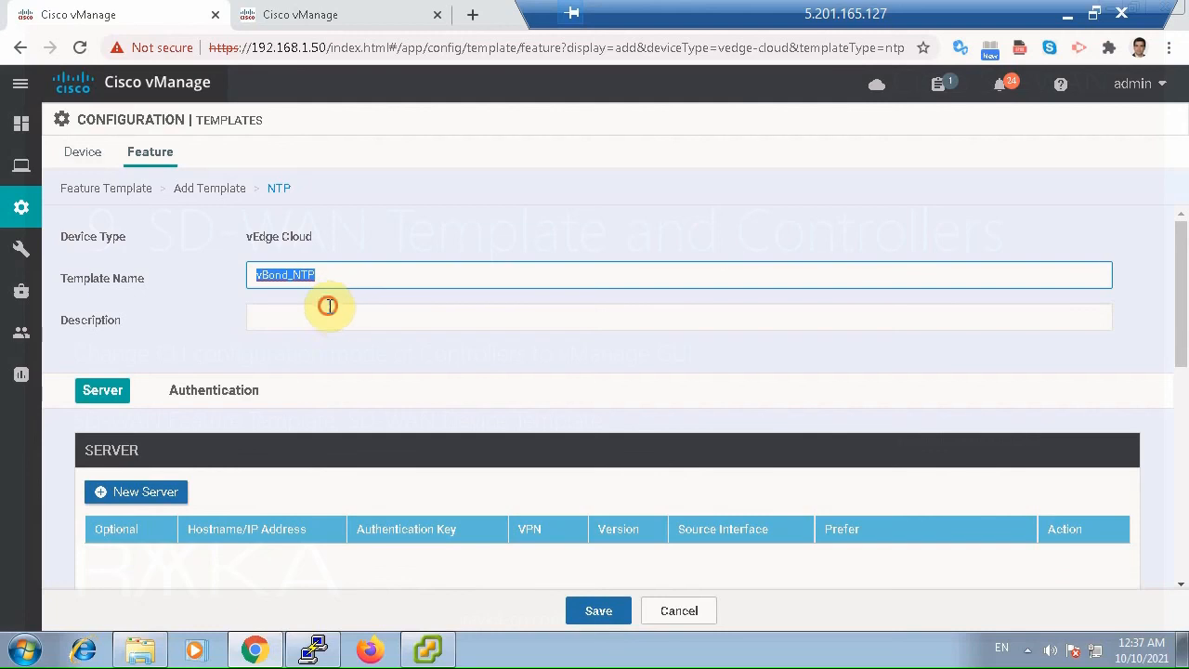
click(329, 314)
key(ctrl+v)
Start a new NTP server entry with the global address 37.156.28.13.
scroll(639, 483, down, 2)
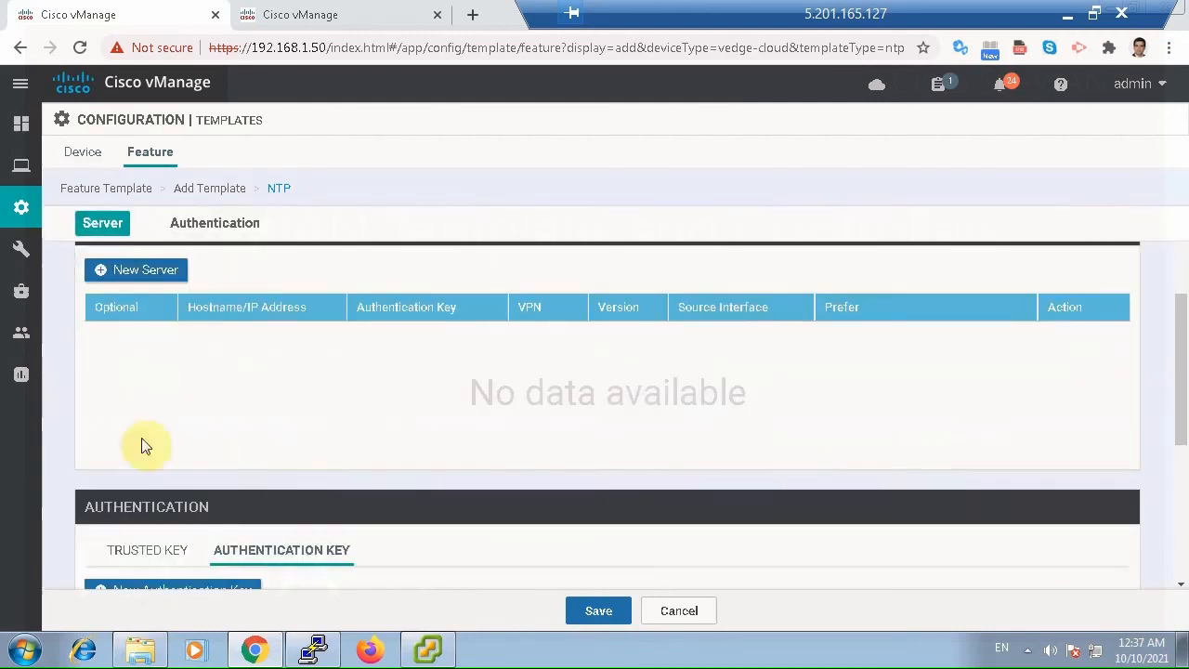
click(140, 269)
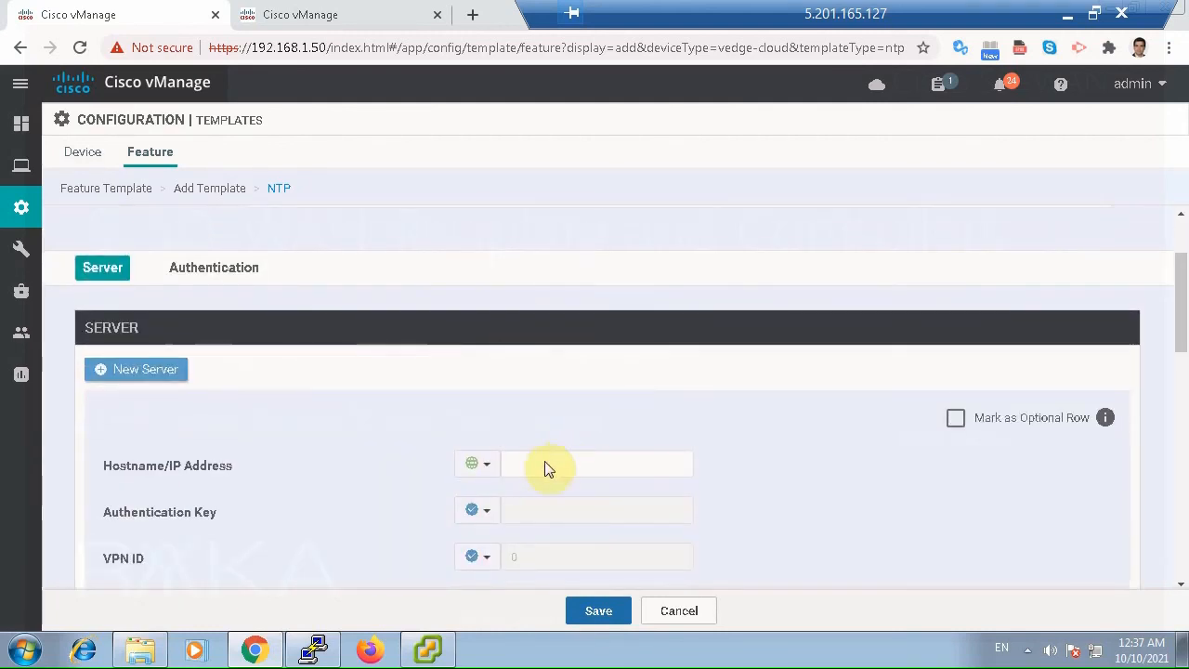
click(484, 465)
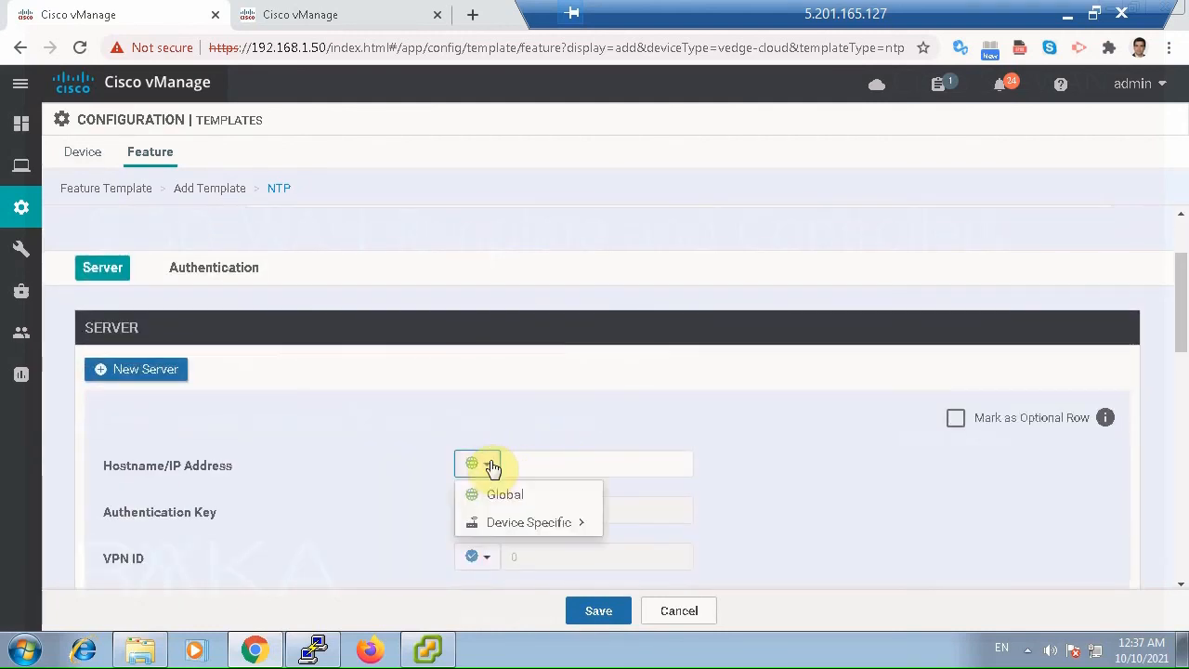
click(542, 464)
scroll(543, 466, down, 2)
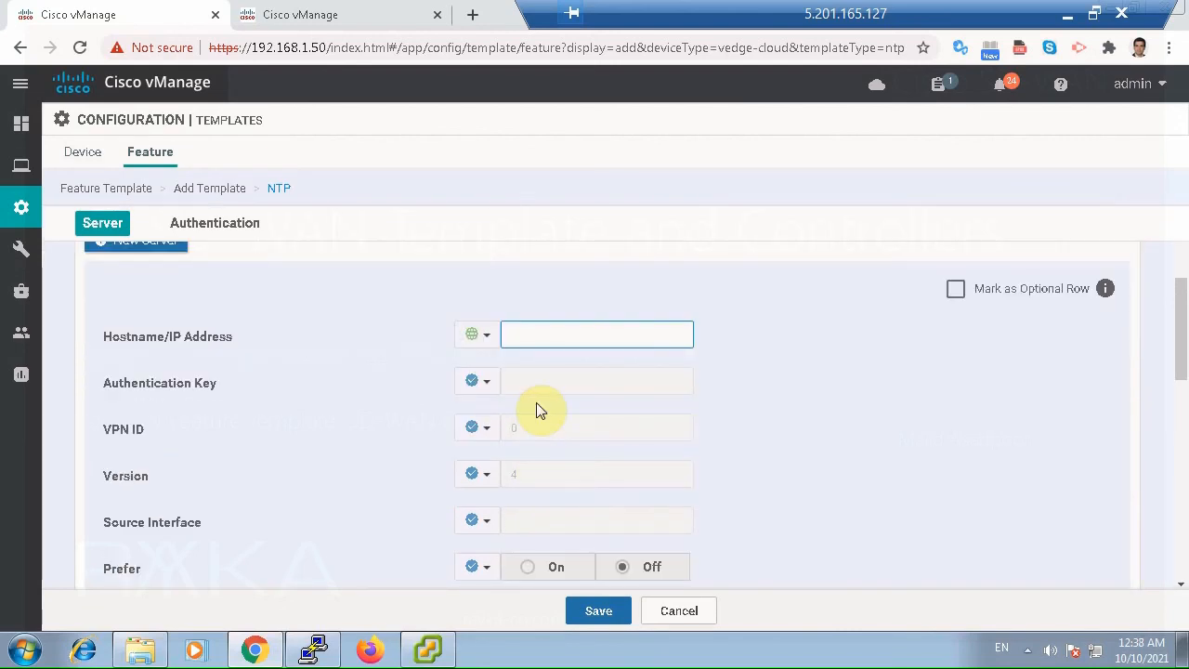
text(37.156.28.13)
Set the server's Prefer option to the global value On and add the server to the template.
scroll(557, 520, down, 1)
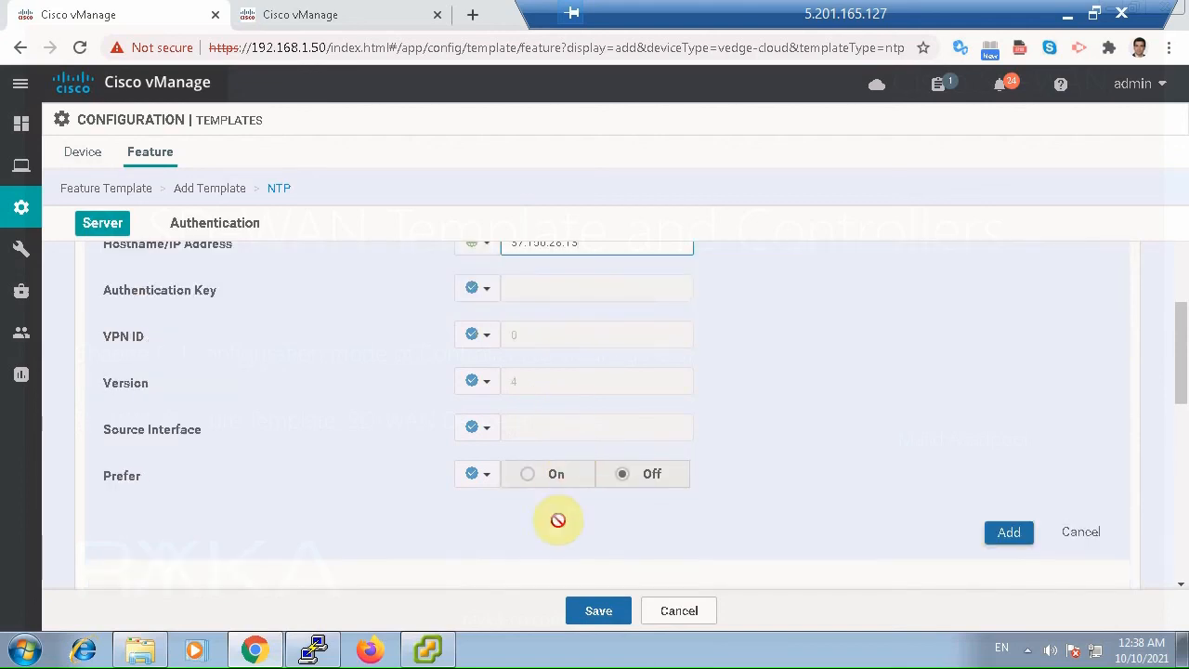
click(485, 477)
click(526, 494)
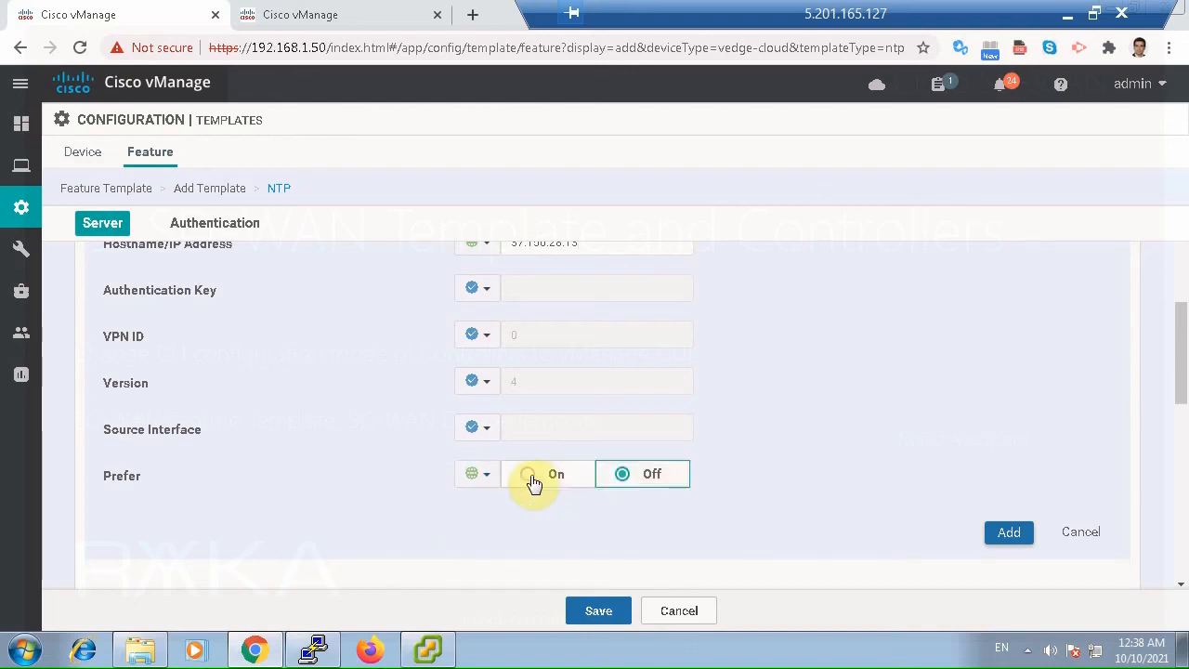
click(534, 478)
click(991, 537)
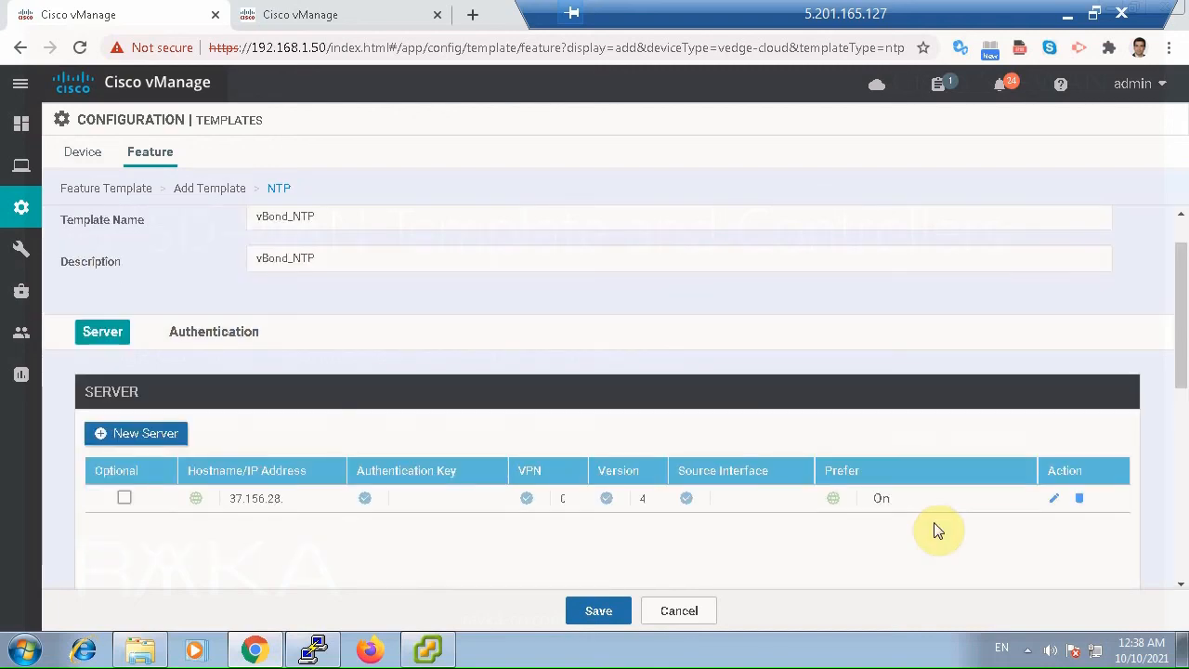
Leave the authentication section of the NTP template without keys and save the template.
scroll(934, 539, down, 1)
scroll(934, 539, down, 3)
scroll(762, 563, down, 1)
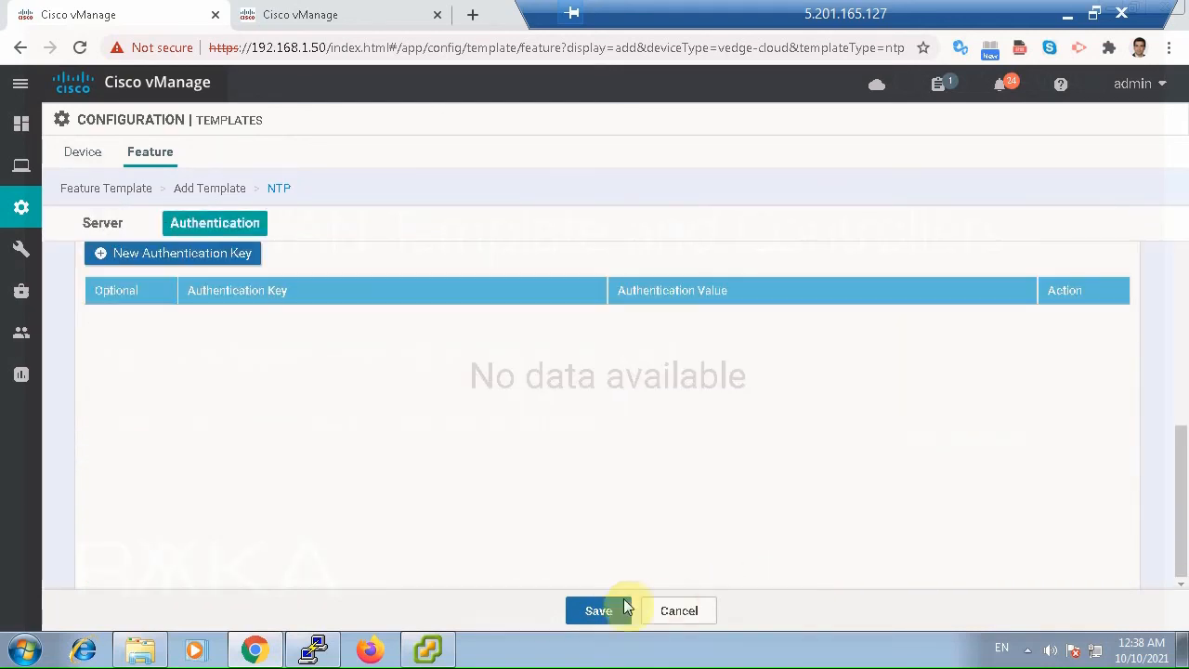
click(602, 610)
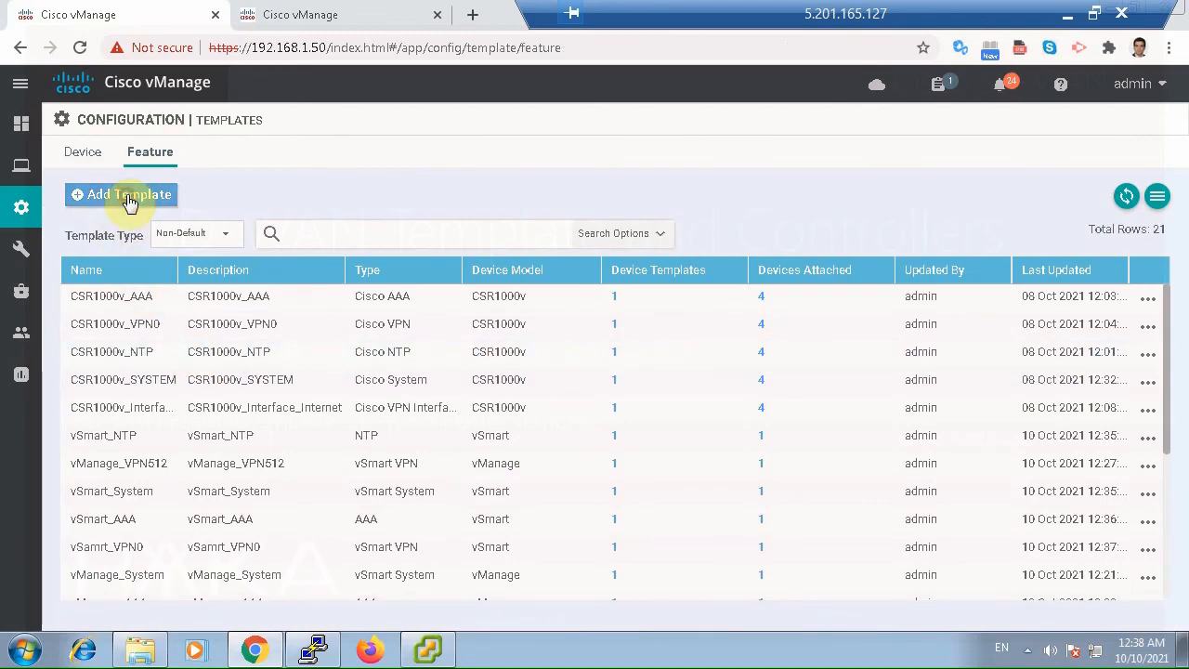
Begin a new feature template, filter the devices by "ved", select vEdge Cloud, and choose the AAA template.
click(130, 203)
click(245, 265)
text(ved)
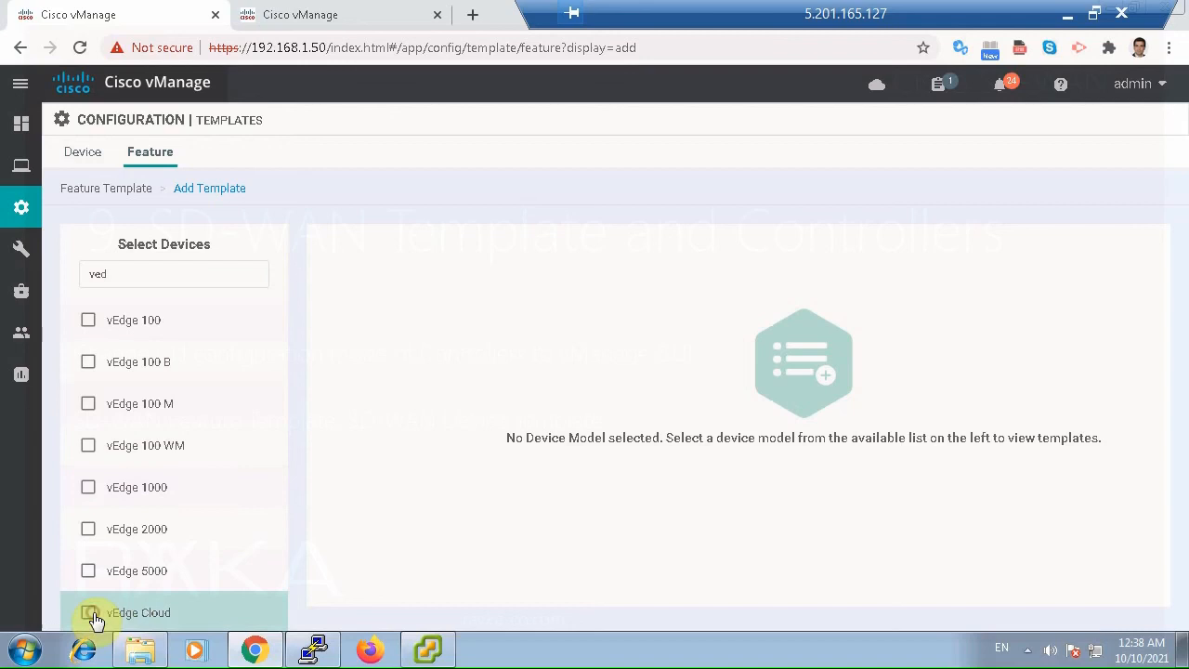
click(93, 615)
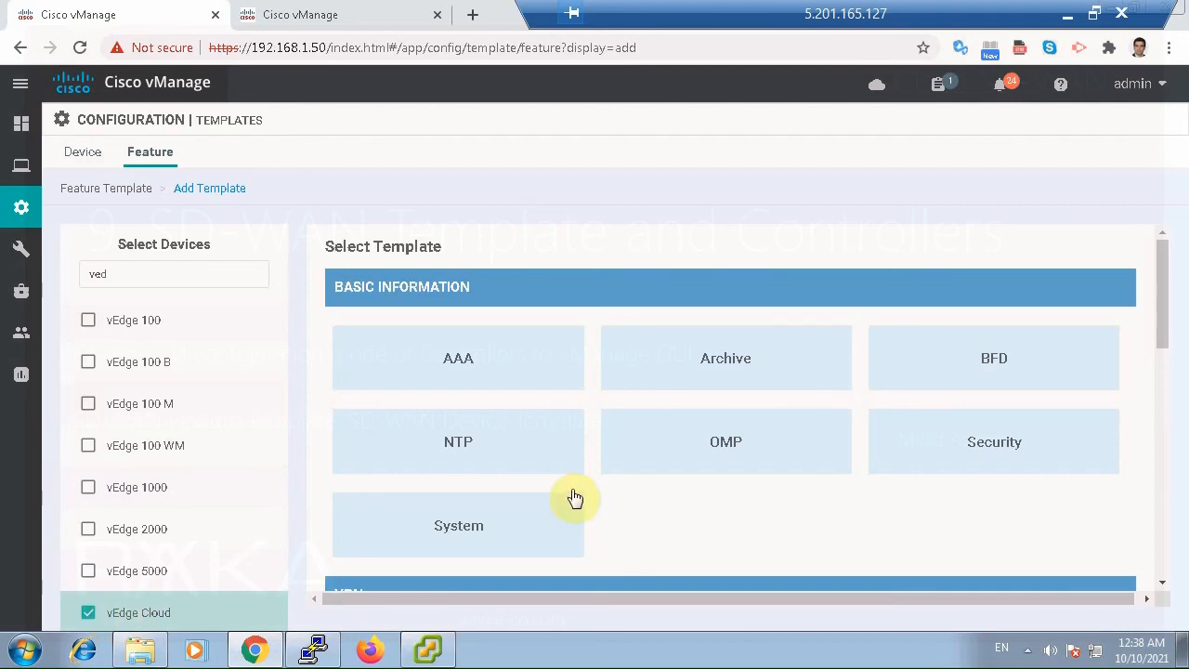
click(500, 374)
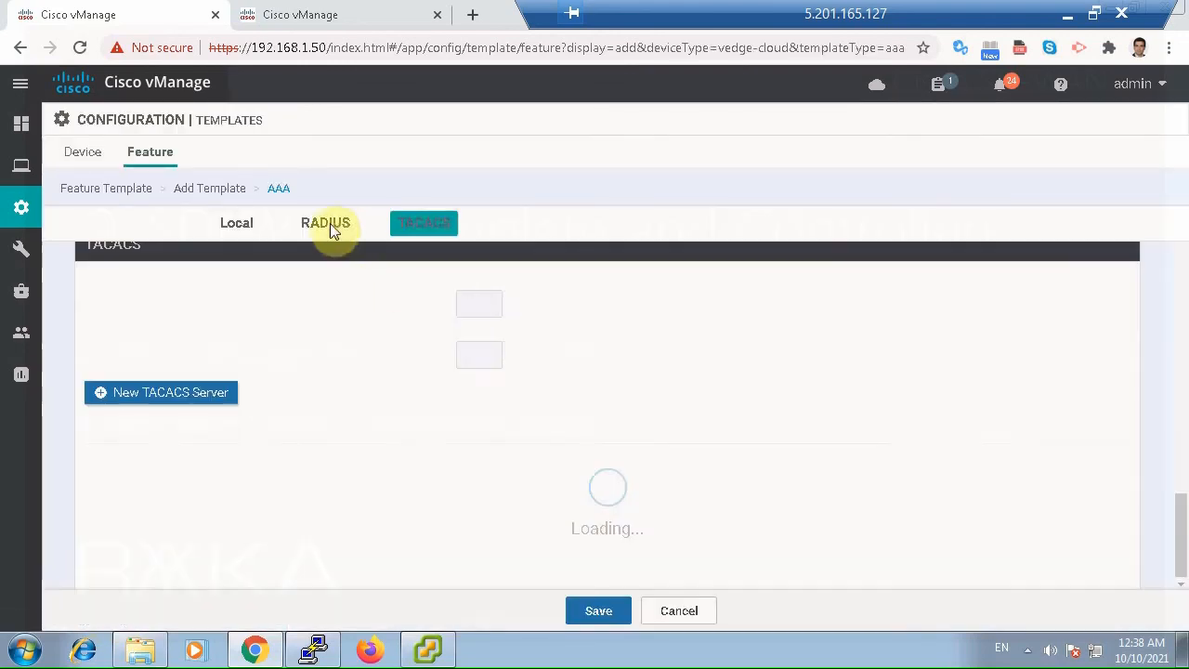
Name the AAA template vBond_AAA and use the same text as its description.
click(370, 282)
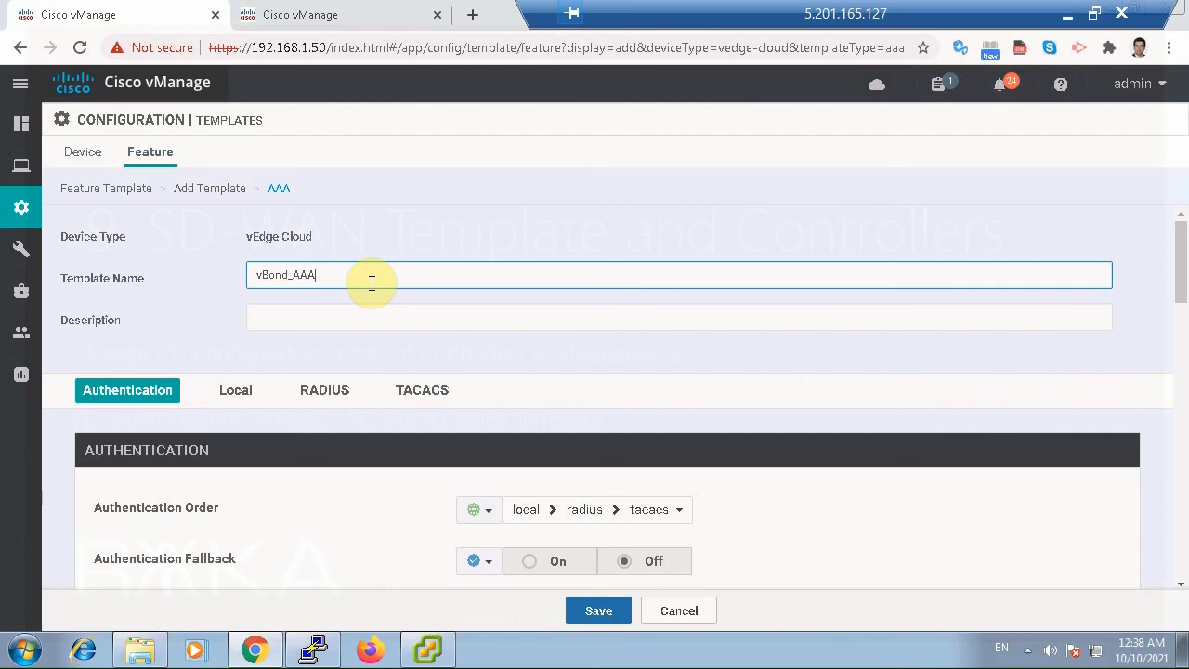
key(ctrl+a)
key(ctrl+c)
click(353, 313)
key(ctrl+v)
Edit the local admin user, replace its account password with a new one, and save the changes.
scroll(564, 442, down, 3)
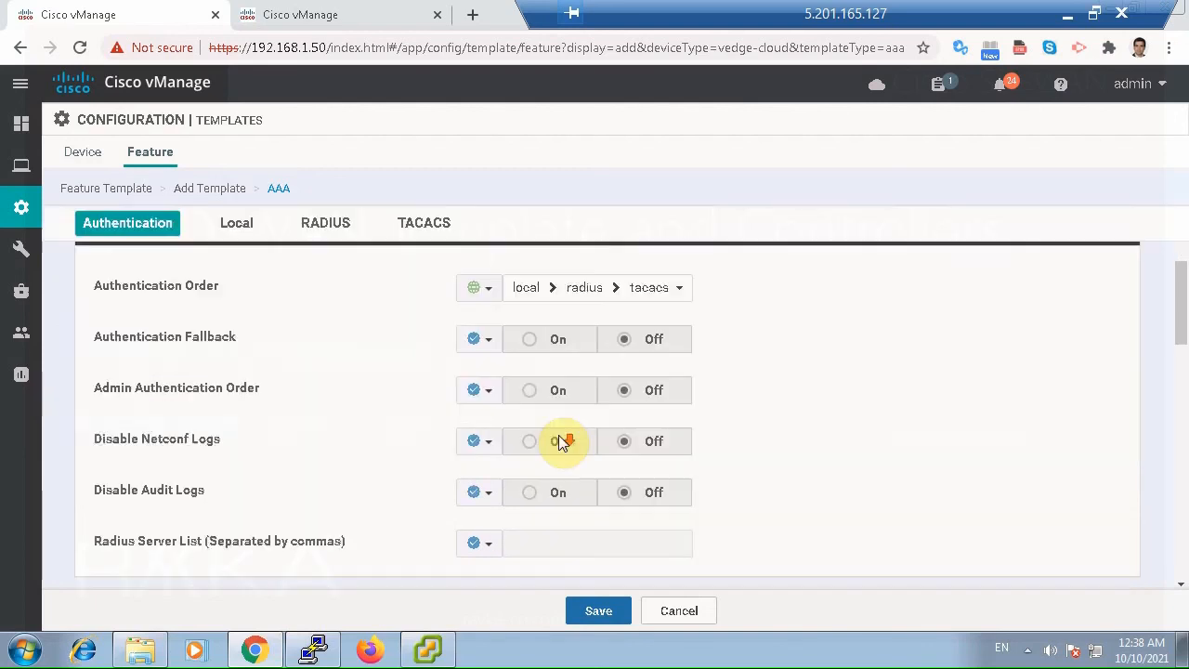
scroll(558, 436, down, 2)
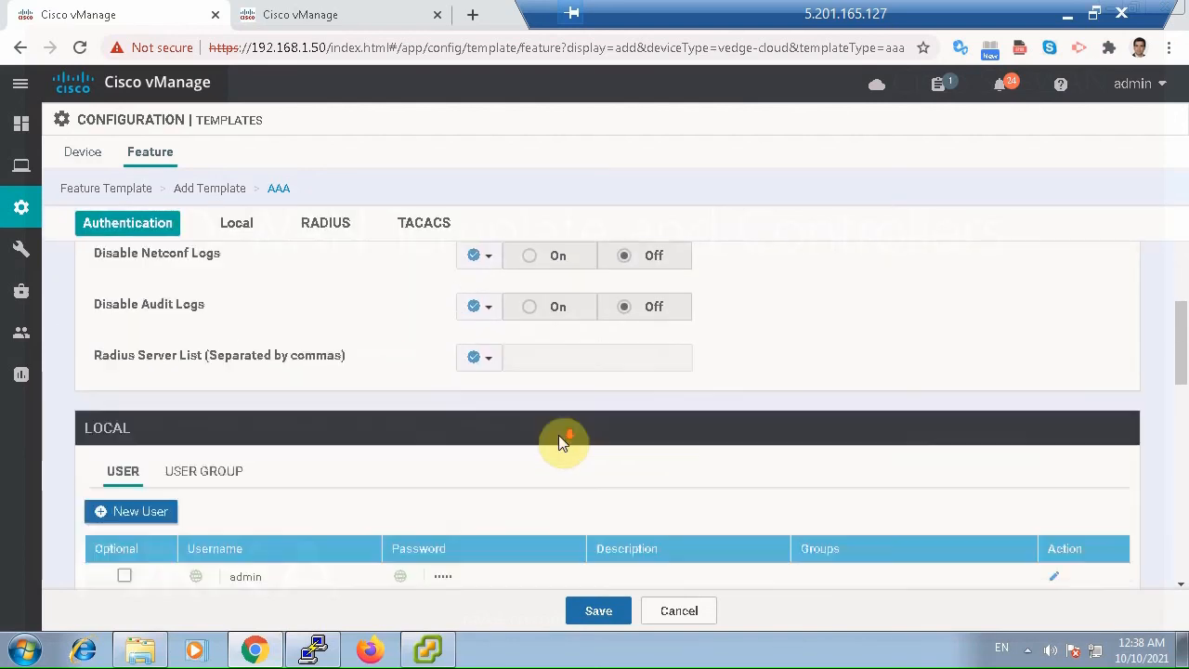
scroll(558, 435, down, 1)
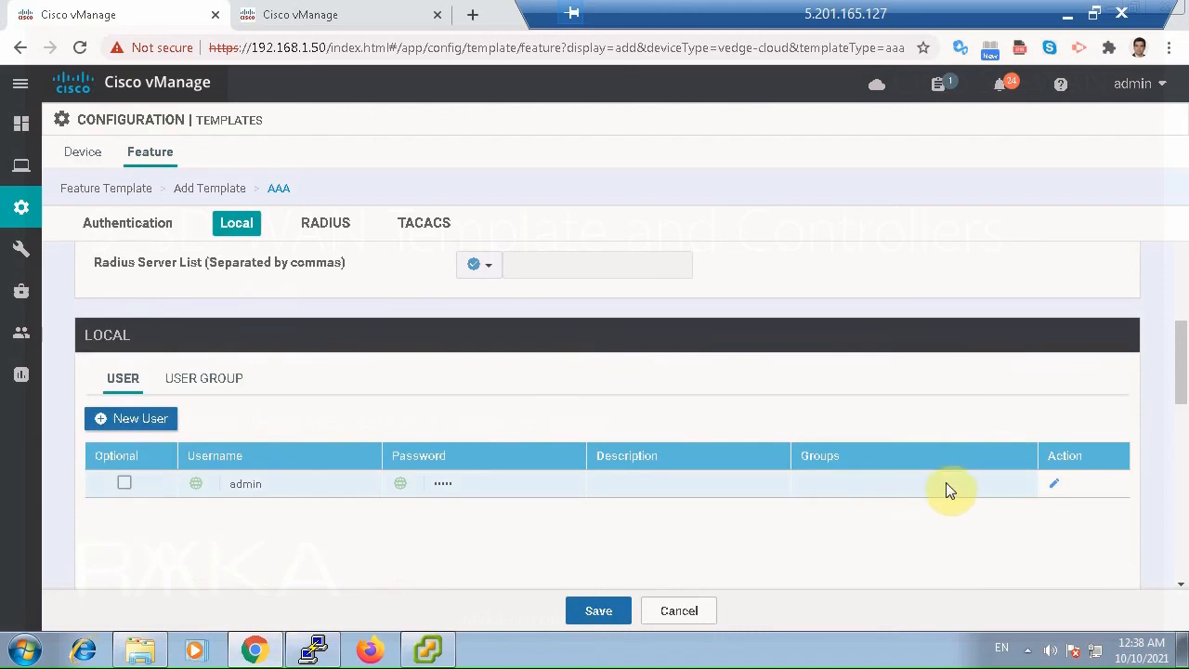
click(1057, 484)
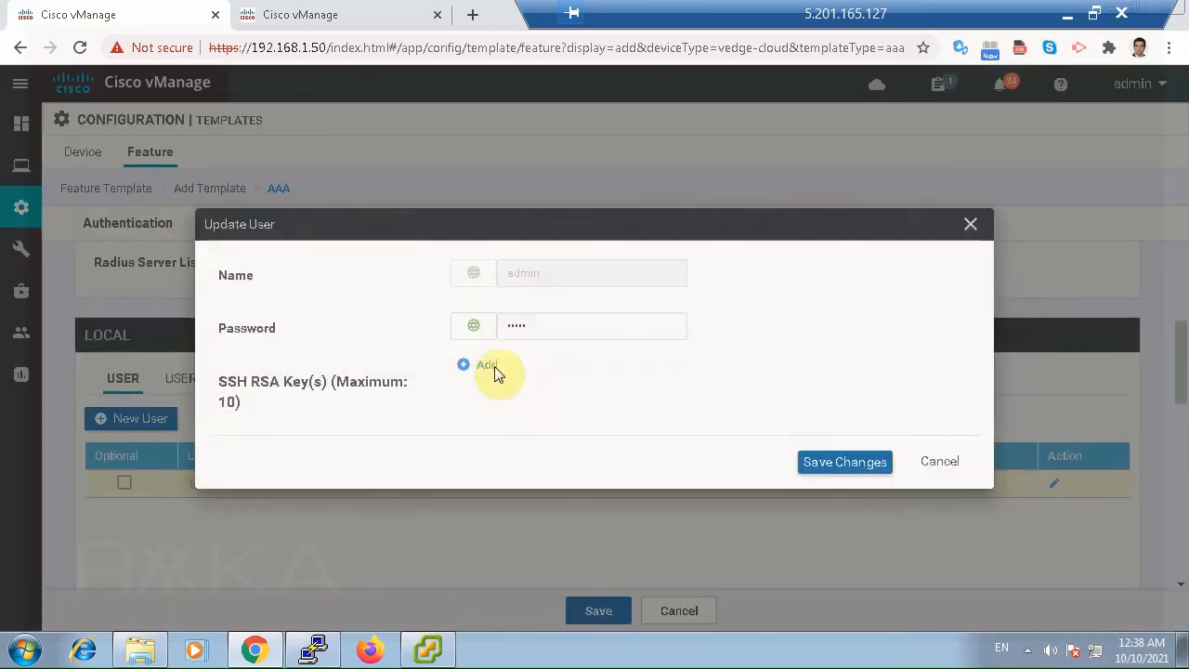
drag(536, 316, 500, 319)
text(•)
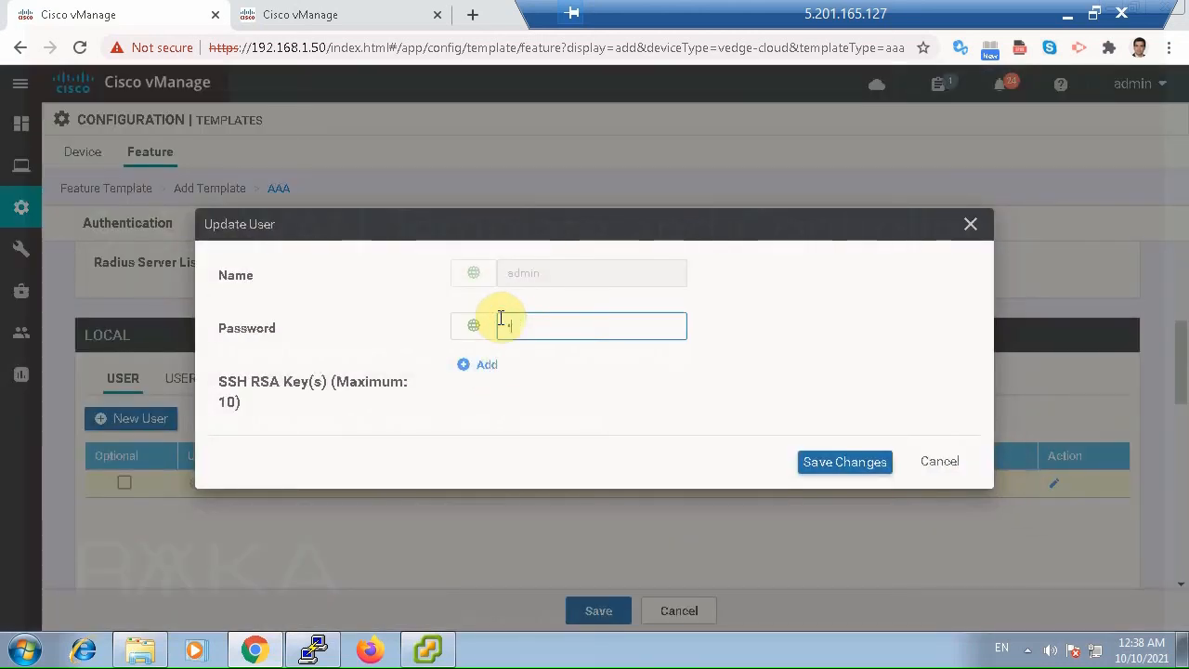
text(•••••)
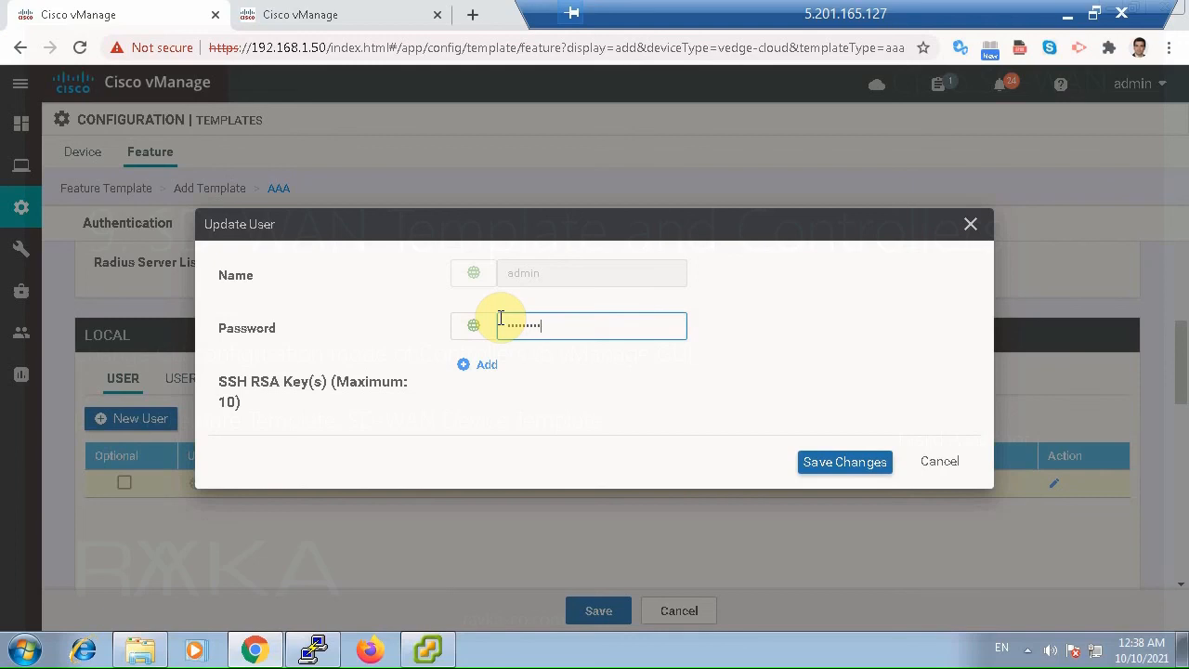
click(827, 463)
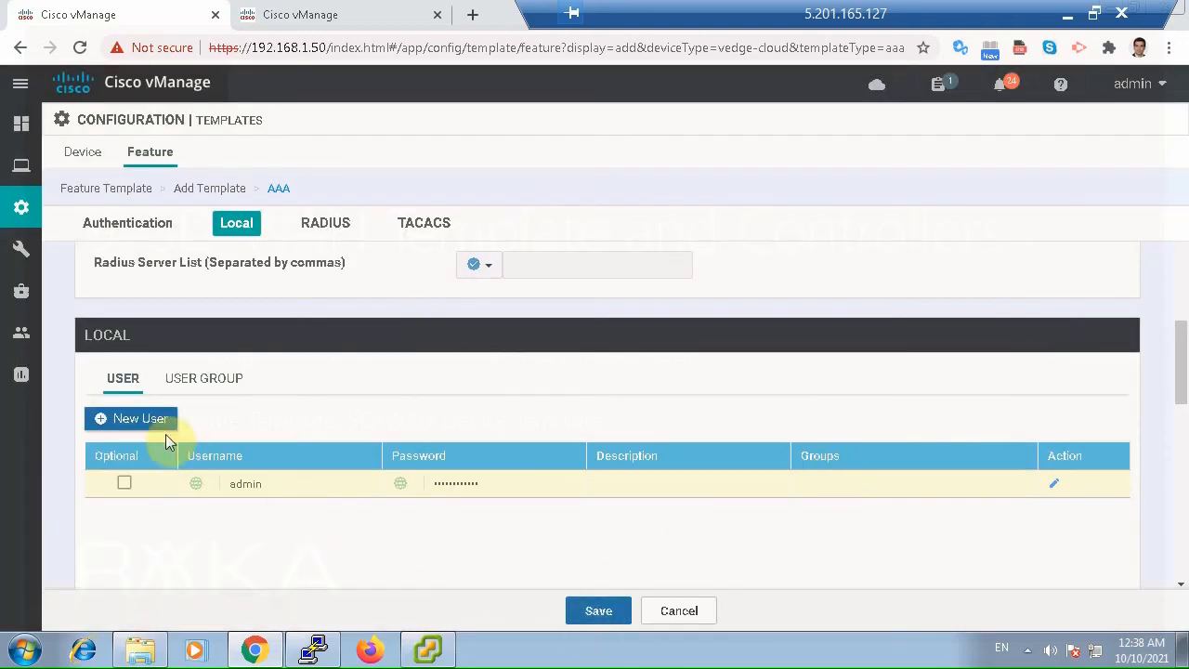
Add a new local user with the user's name, an account password and the netadmin user group.
click(153, 421)
click(541, 423)
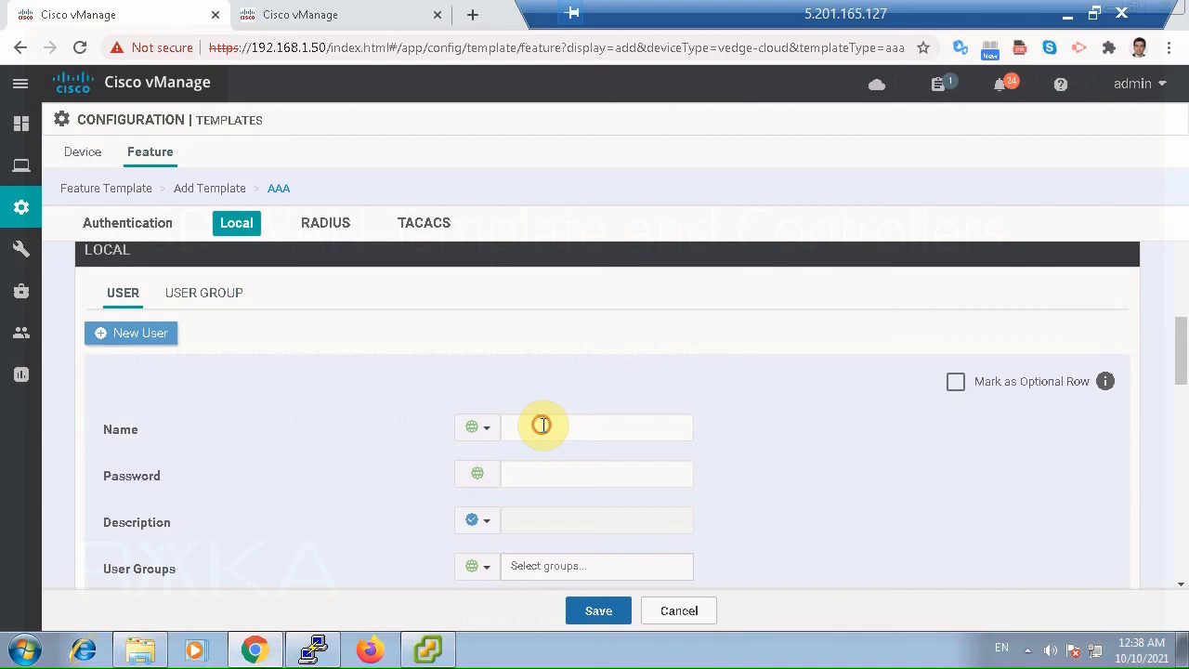
click(539, 472)
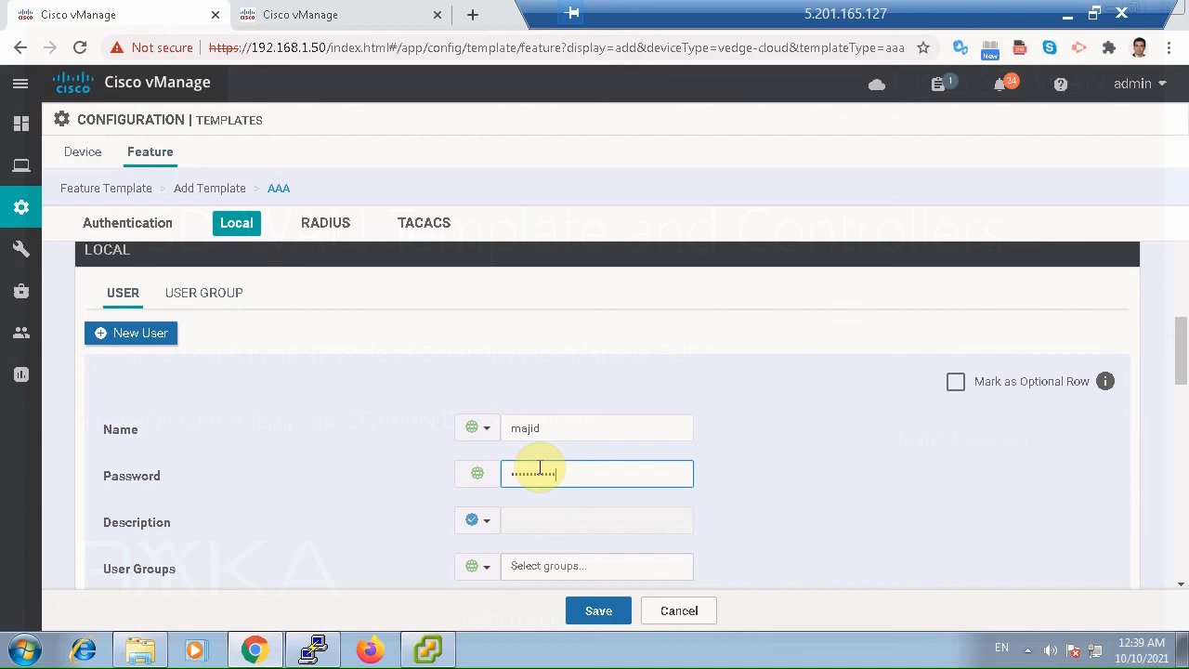
scroll(730, 486, down, 1)
click(618, 473)
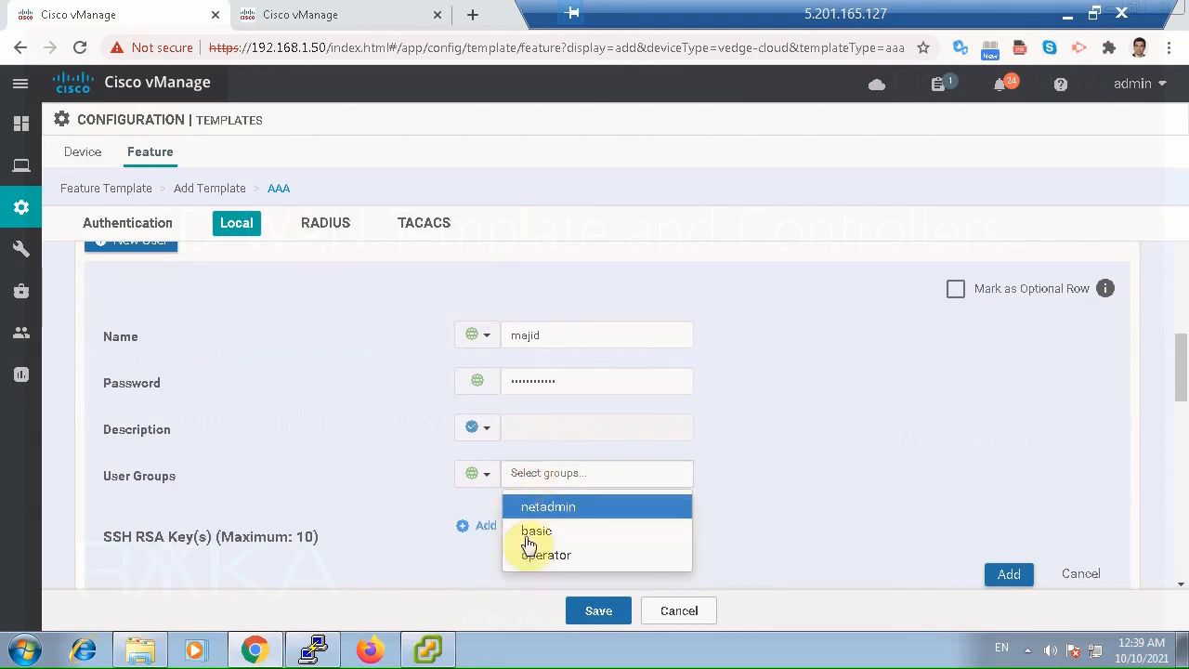
click(559, 506)
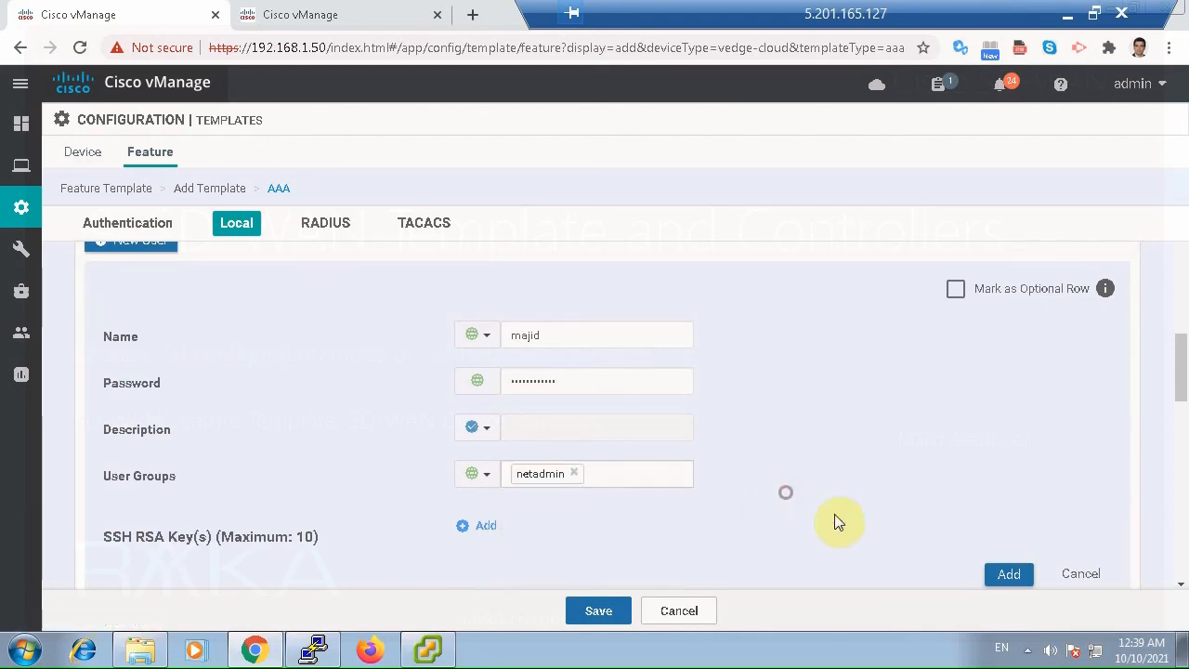
click(1009, 573)
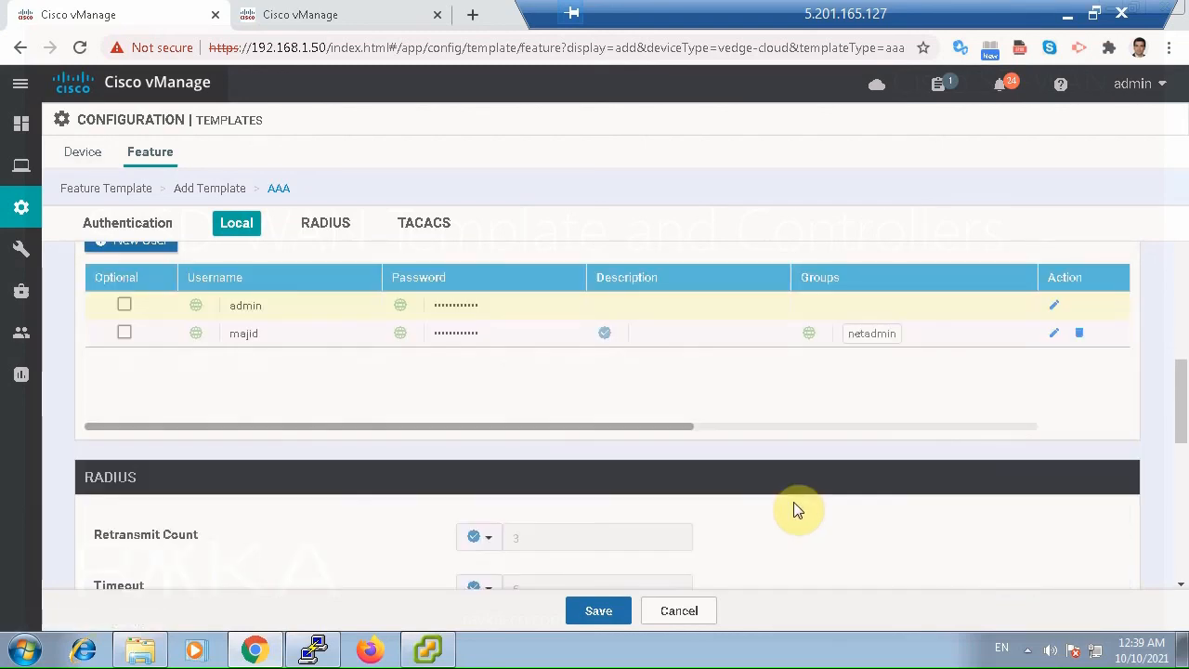
Leave the RADIUS and TACACS sections at their defaults and save the AAA template.
scroll(794, 503, down, 5)
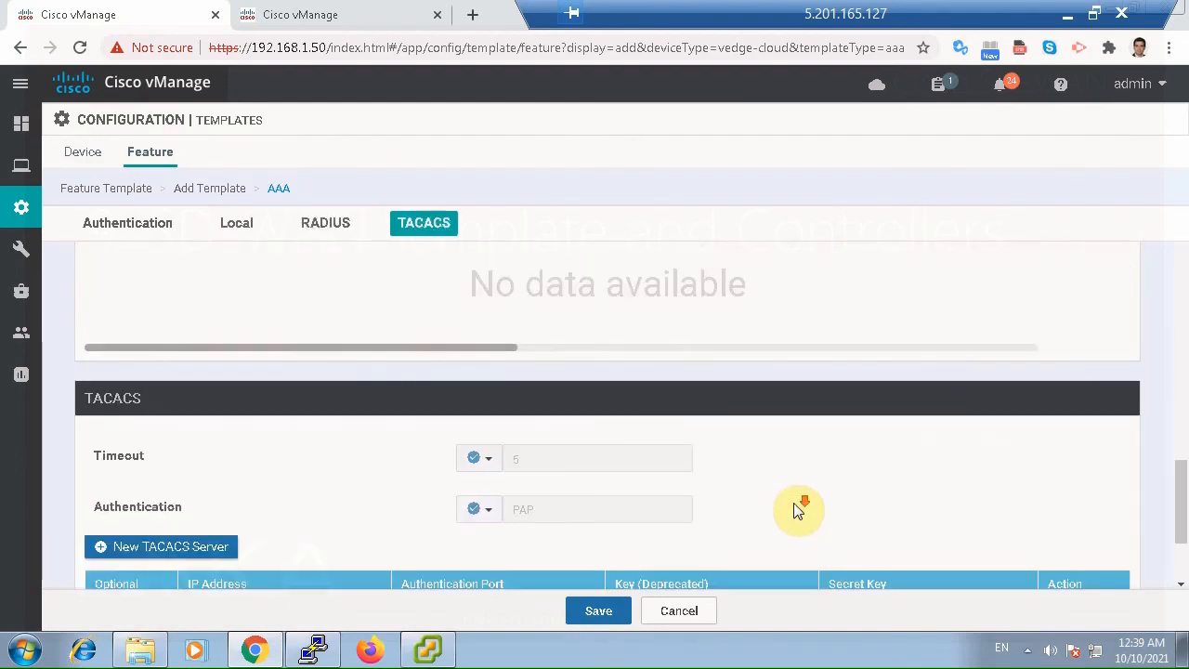
scroll(798, 510, down, 2)
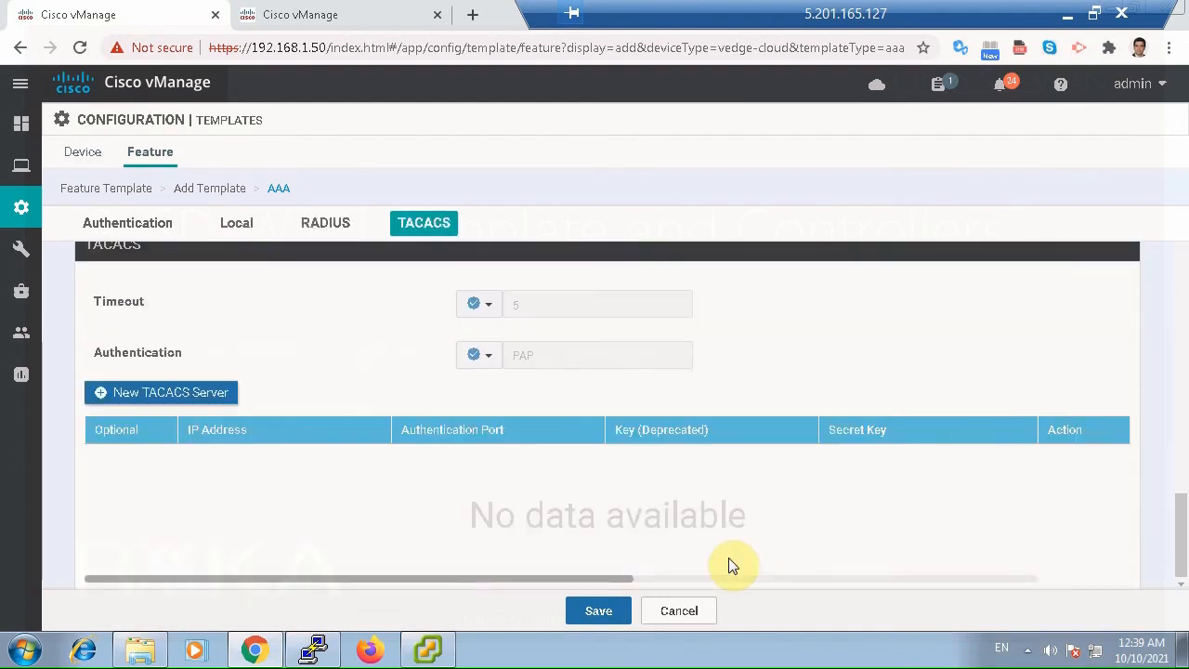
click(599, 610)
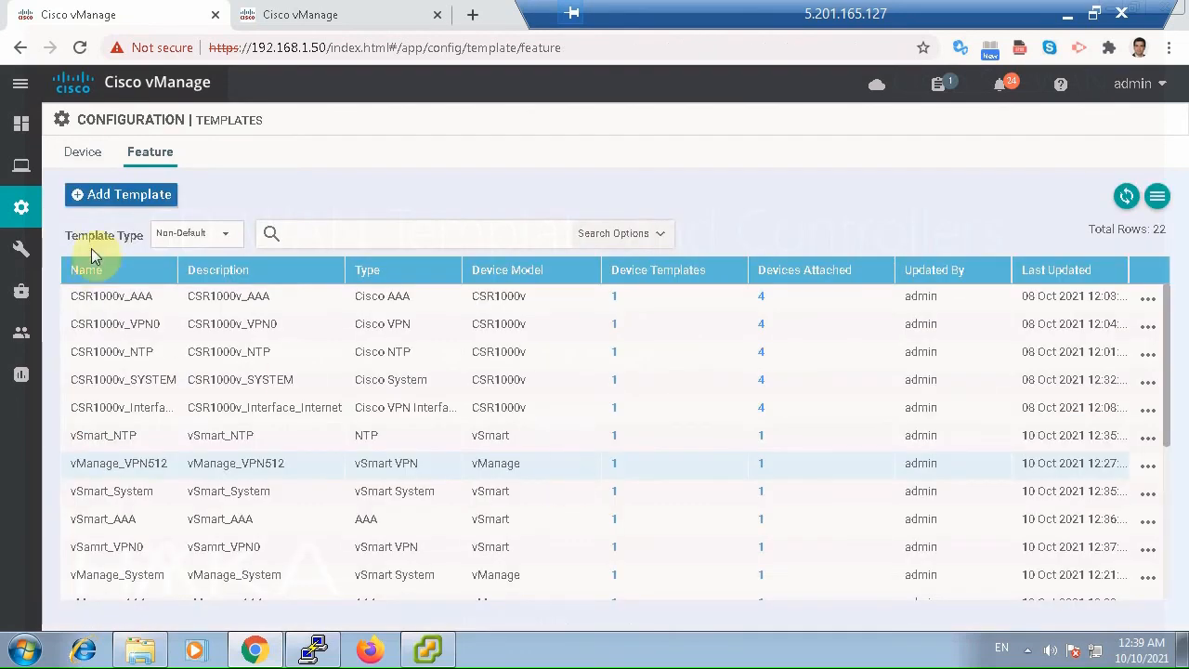
Begin a new feature template, filter the devices by "ved", select vEdge Cloud, and choose the VPN template.
click(121, 194)
click(197, 273)
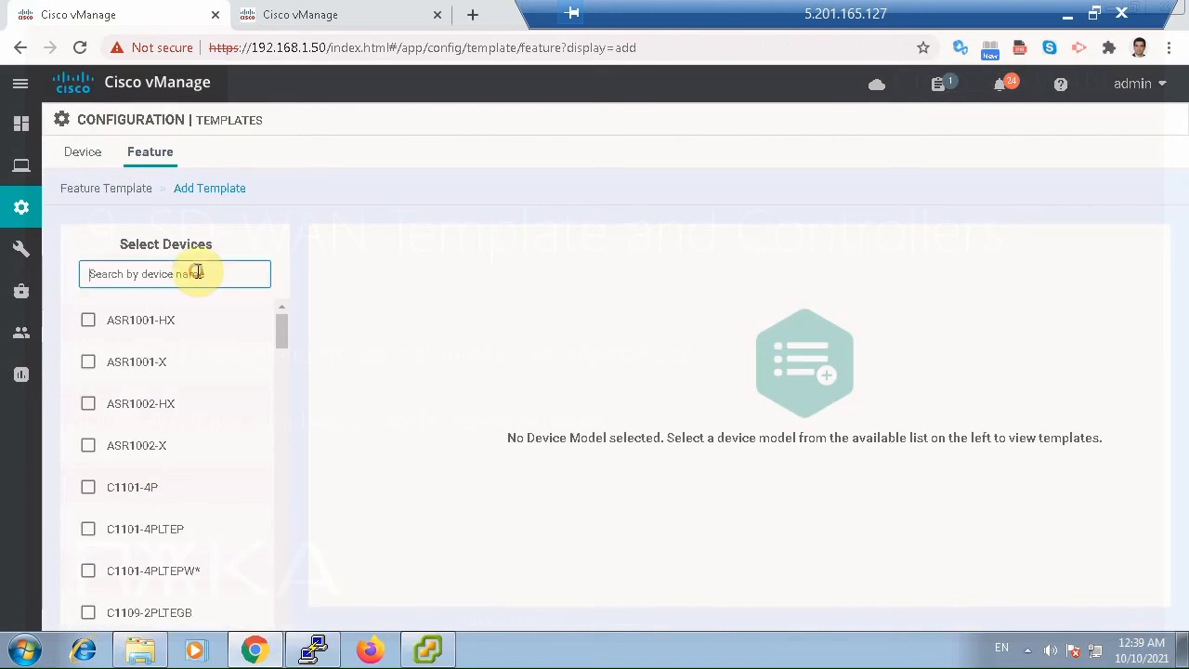
text(vb)
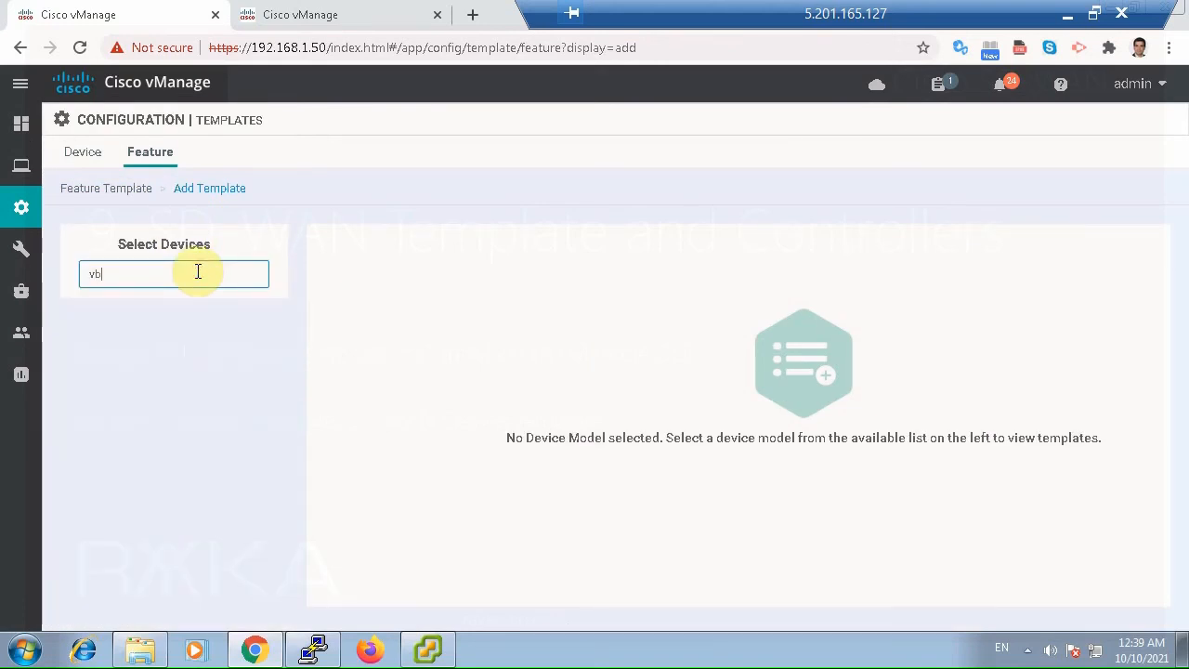
key(BackSpace)
text(ed)
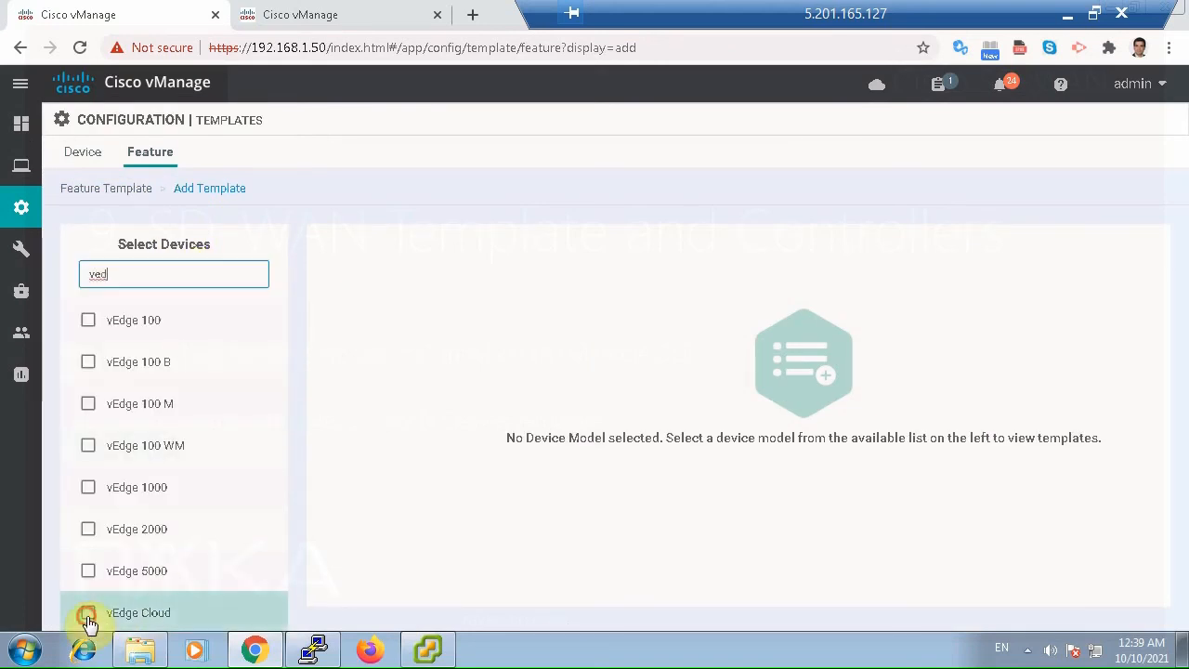
click(88, 616)
scroll(520, 548, down, 2)
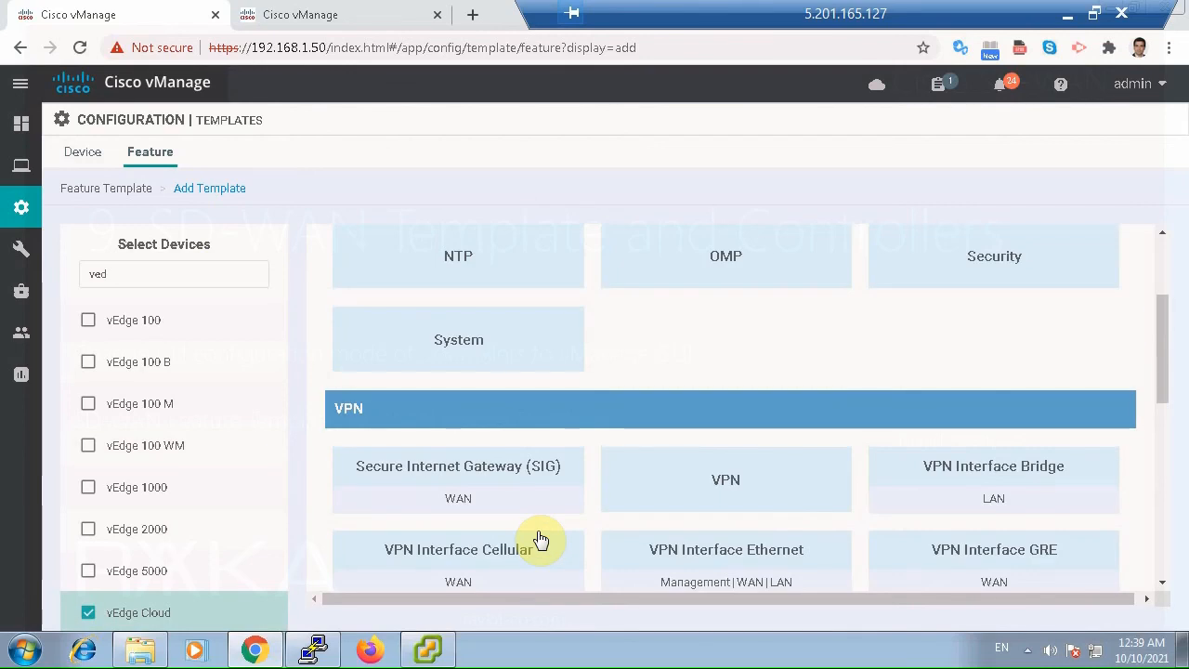
click(782, 498)
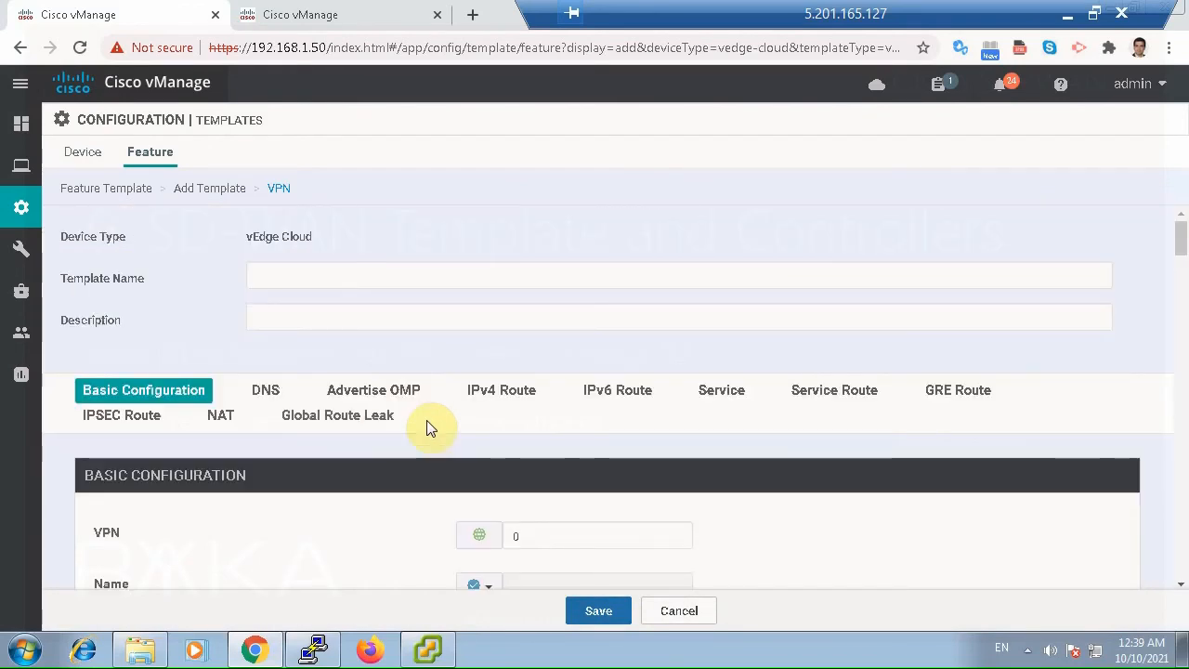
Name the VPN template vBond_VPN0 and use the same text as its description.
click(344, 274)
text(vBond_VPN0)
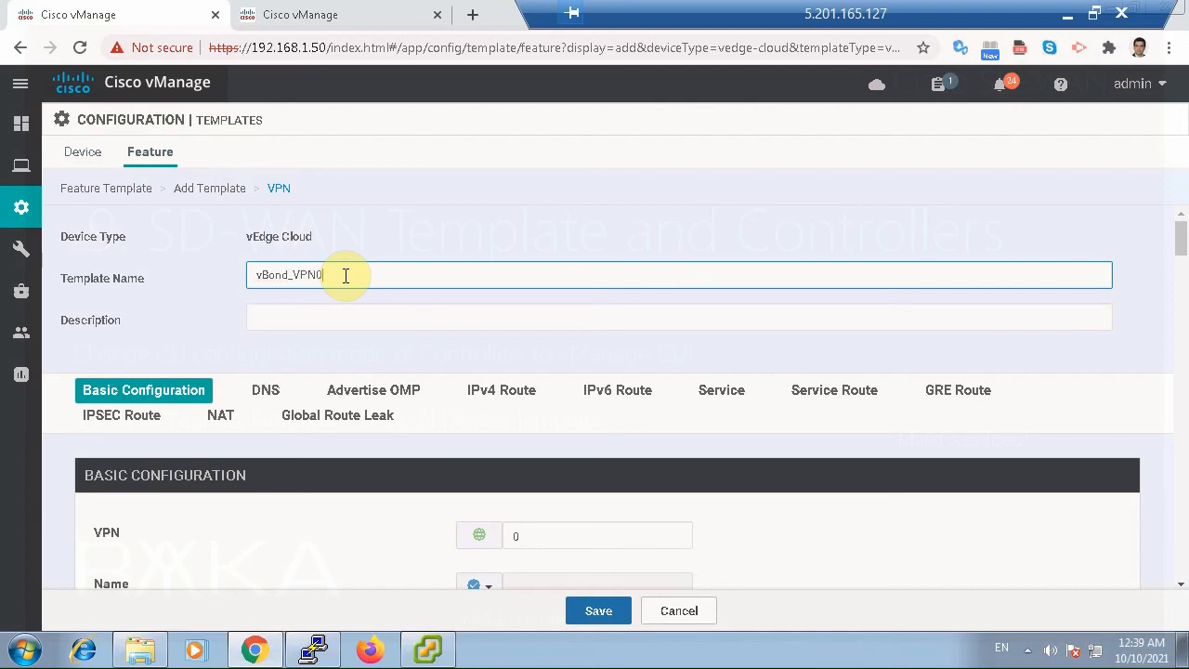
key(ctrl+a)
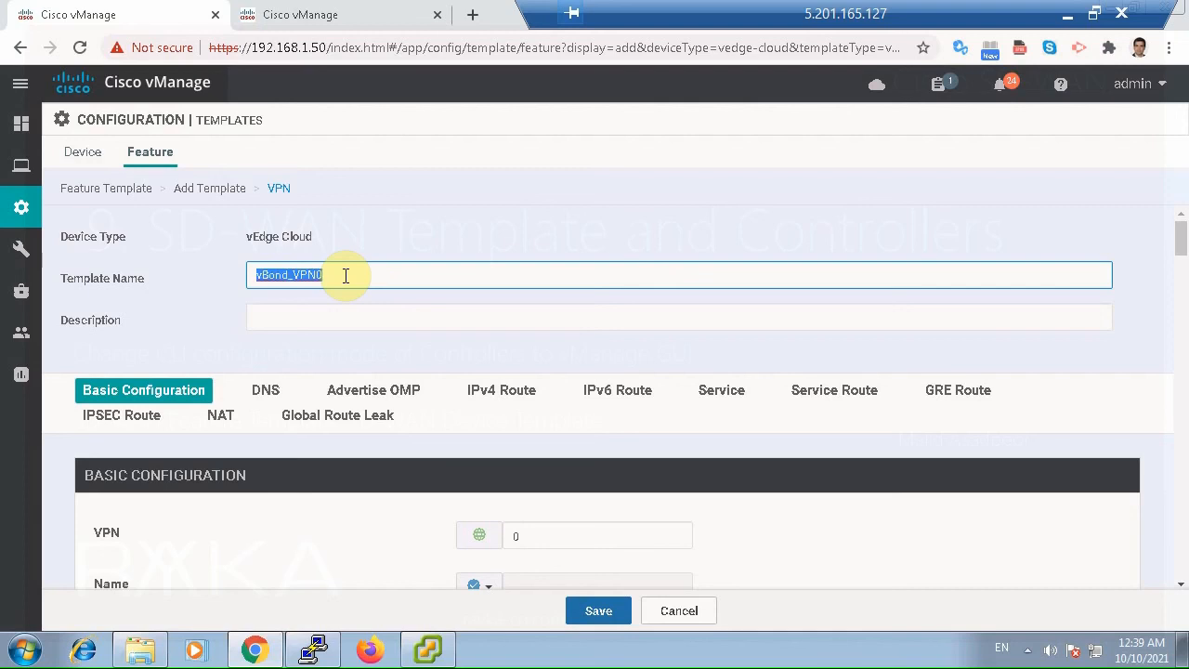
key(ctrl+c)
click(353, 322)
key(ctrl+v)
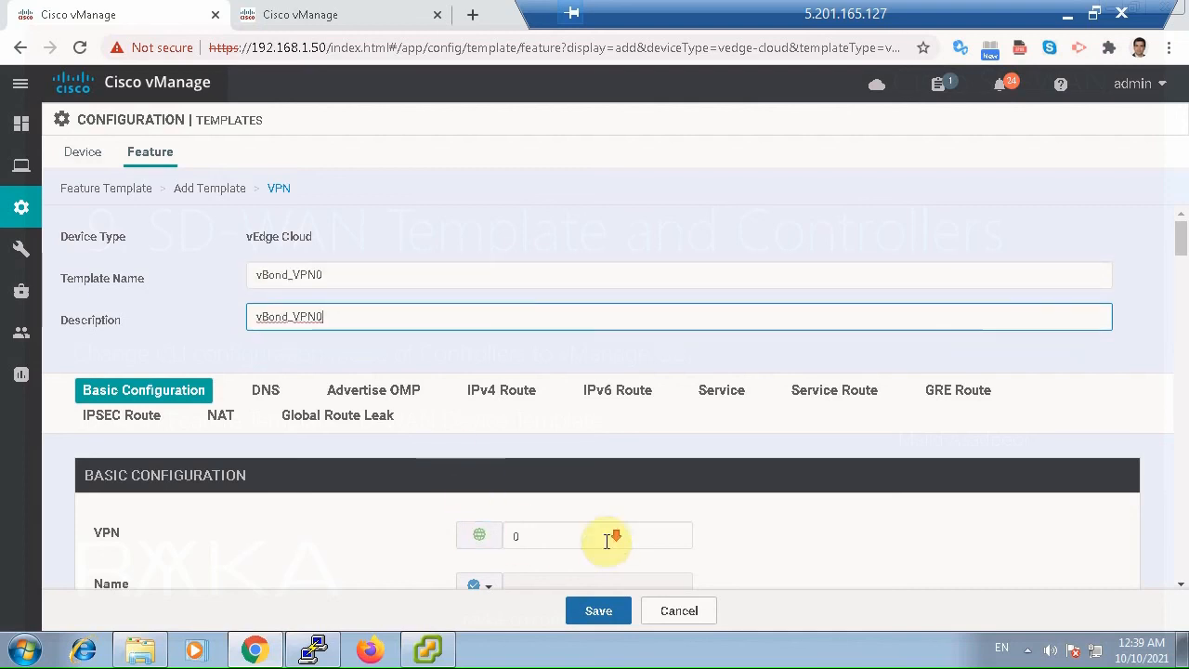
Switch the VPN 0 name in the basic configuration to a global value and fill it in.
scroll(599, 543, down, 3)
click(490, 344)
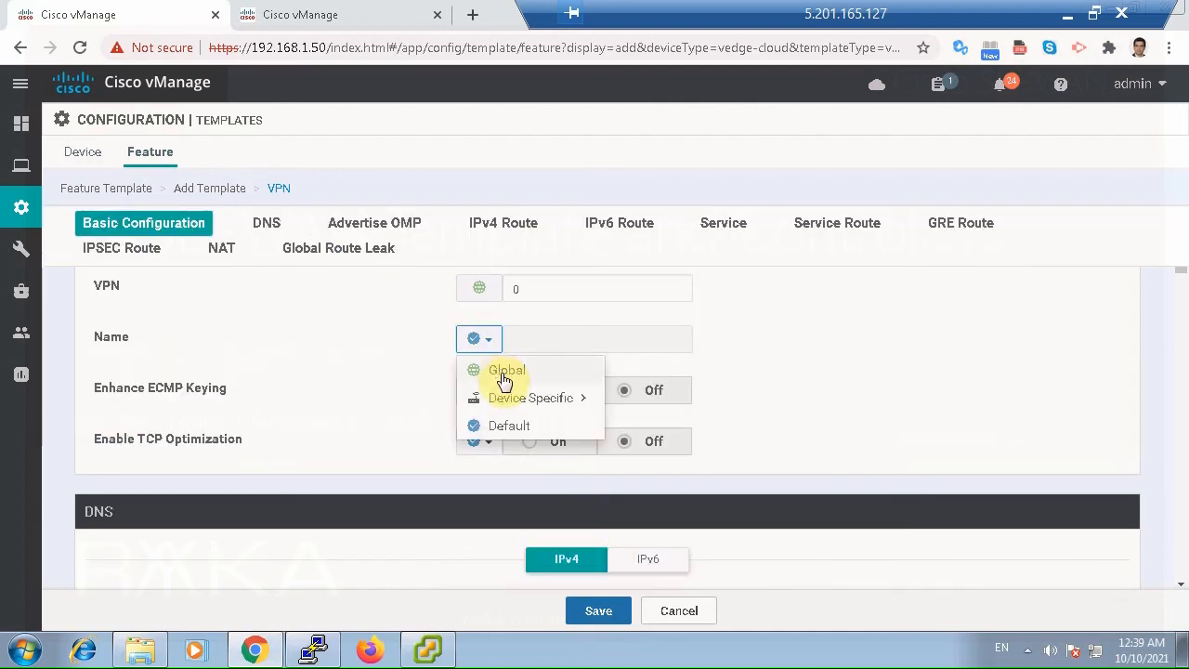
click(504, 372)
click(523, 330)
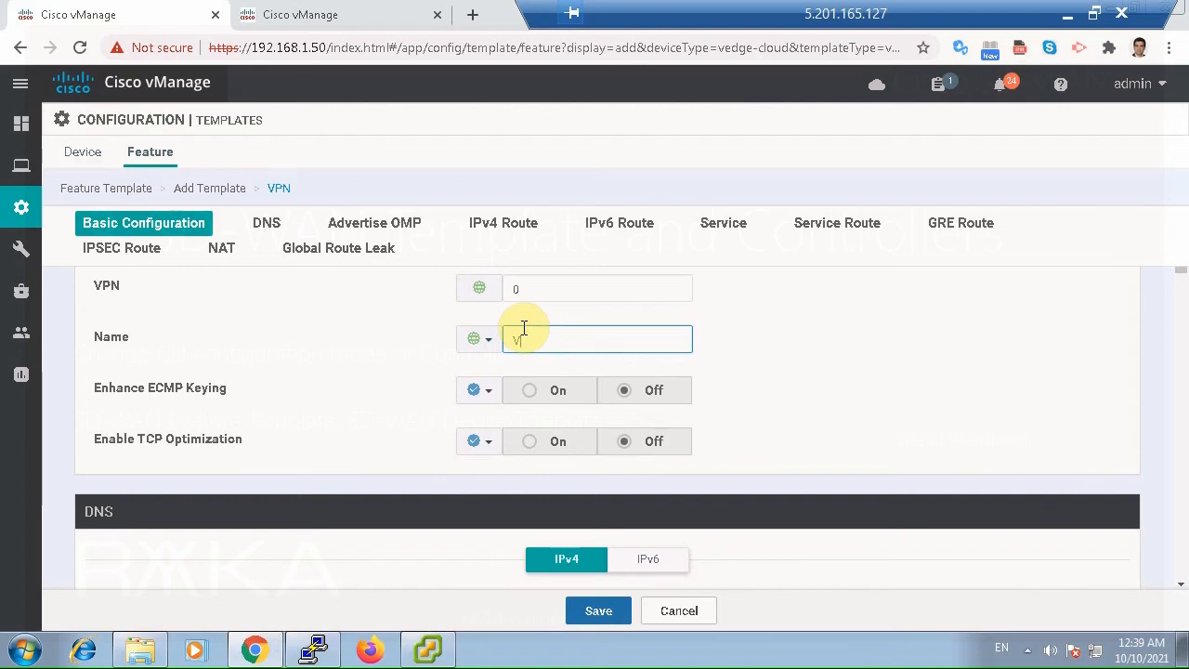
Set the primary IPv4 DNS address to the global value 8.8.8.8.
scroll(601, 391, down, 1)
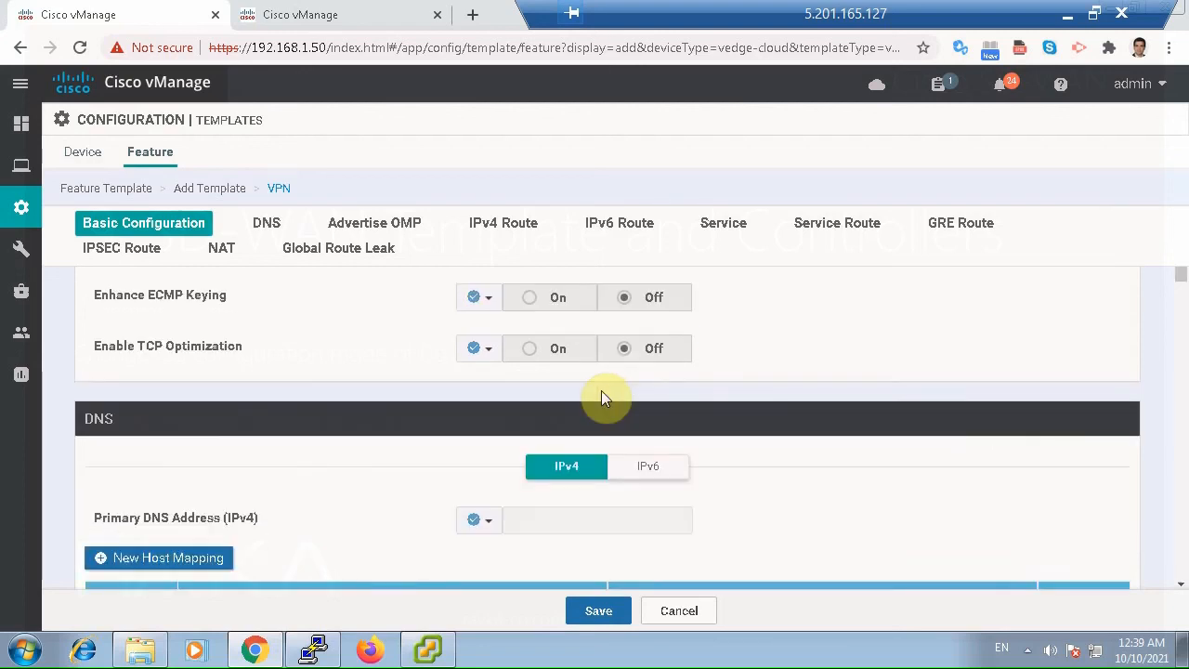
scroll(604, 395, down, 2)
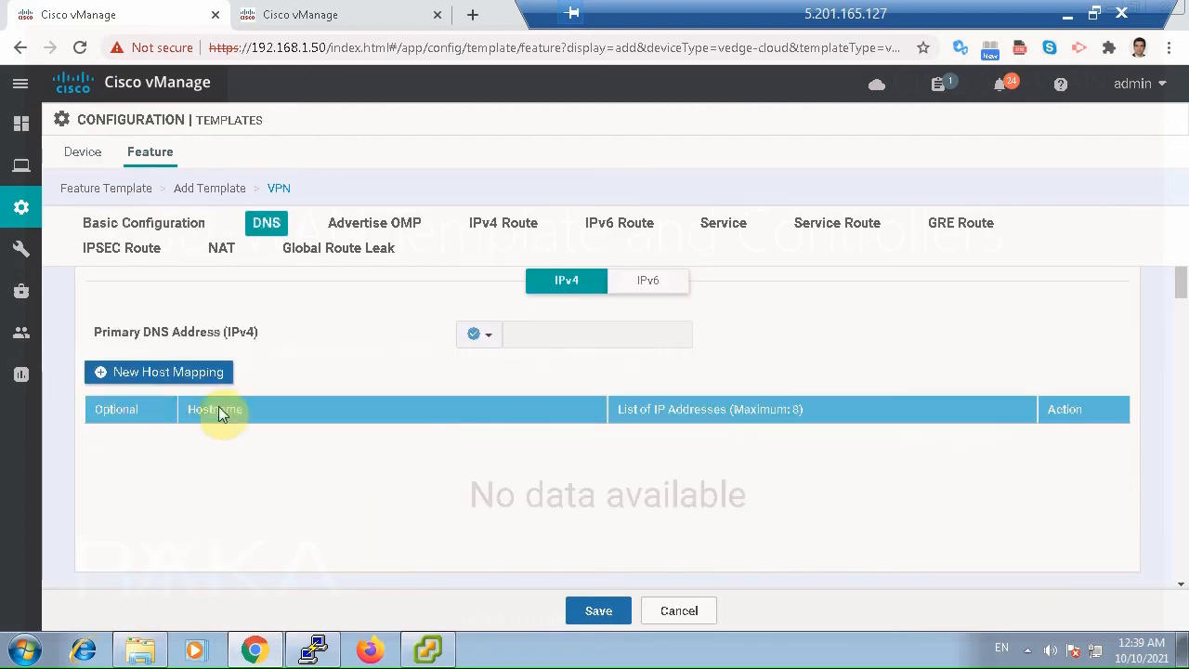
scroll(492, 415, up, 1)
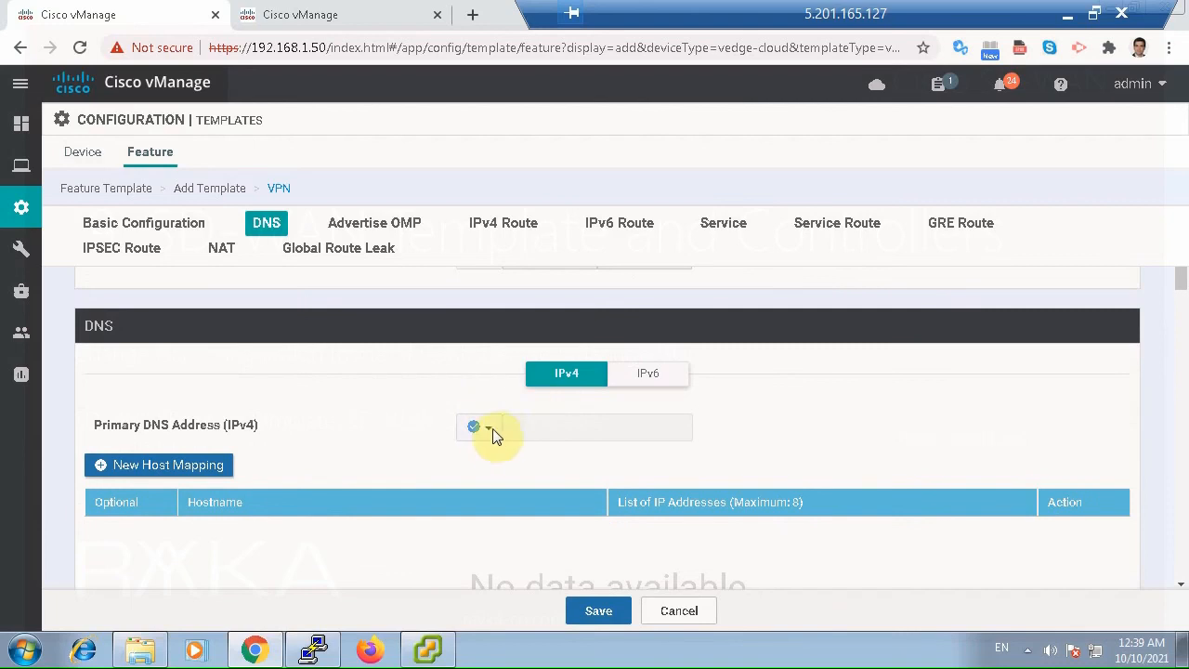
click(493, 444)
click(504, 456)
click(539, 425)
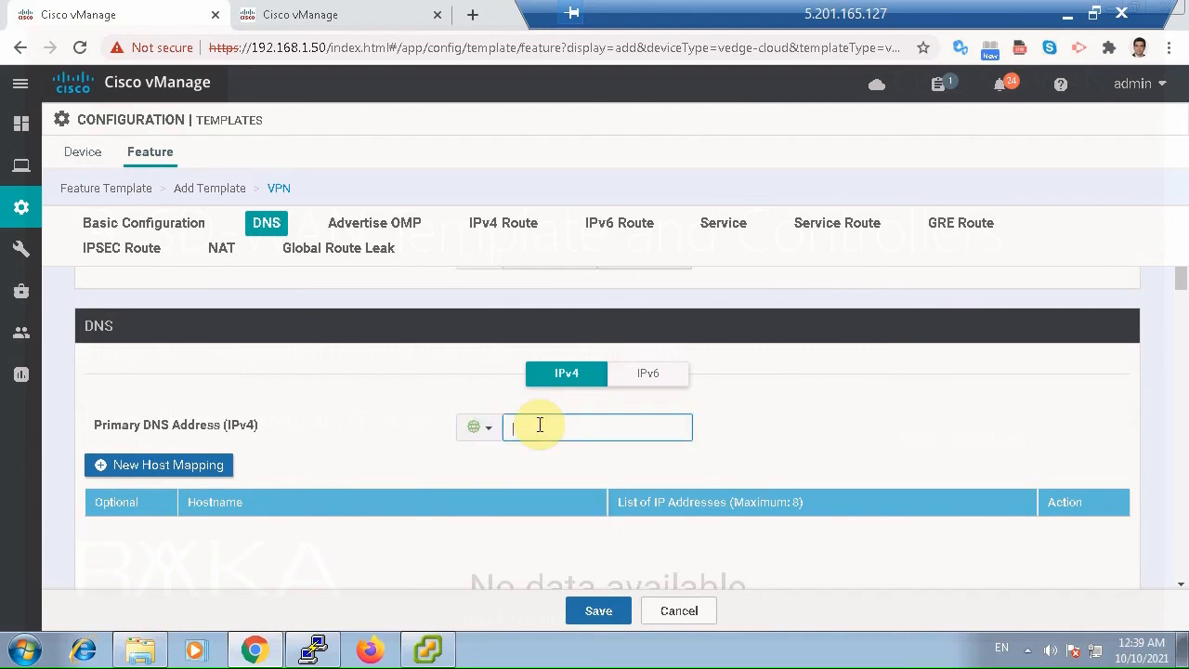
text(8.8.8.8)
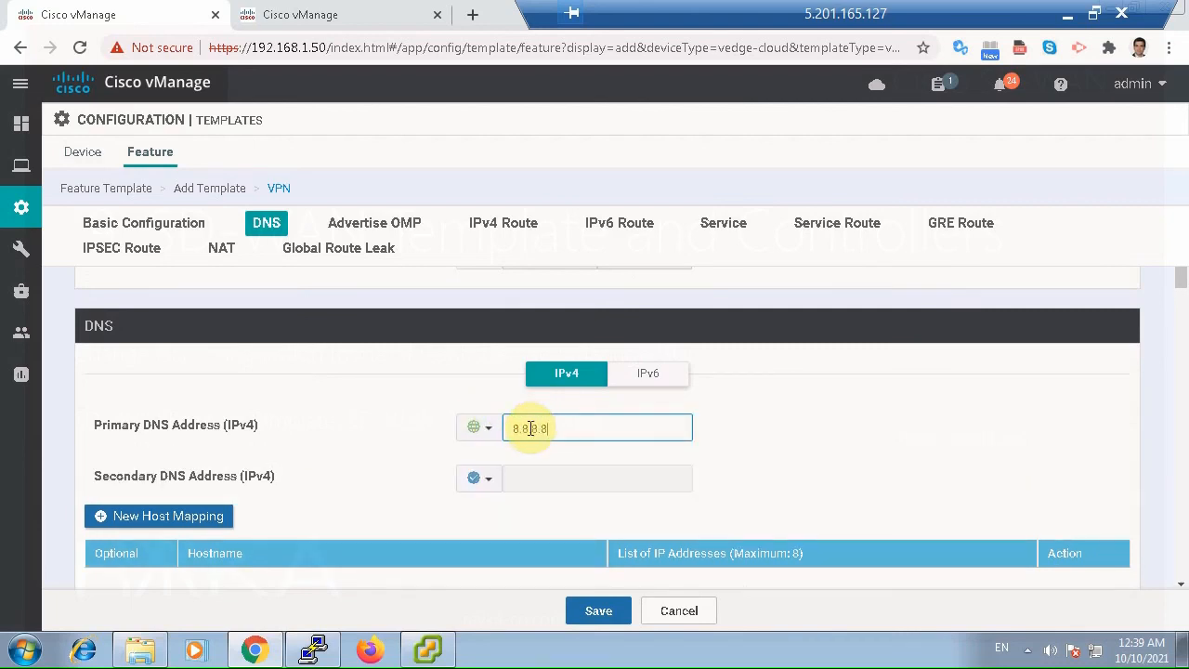
Start a new IPv4 route in the VPN template with the prefix 0.0.0.0/0.
scroll(507, 446, down, 3)
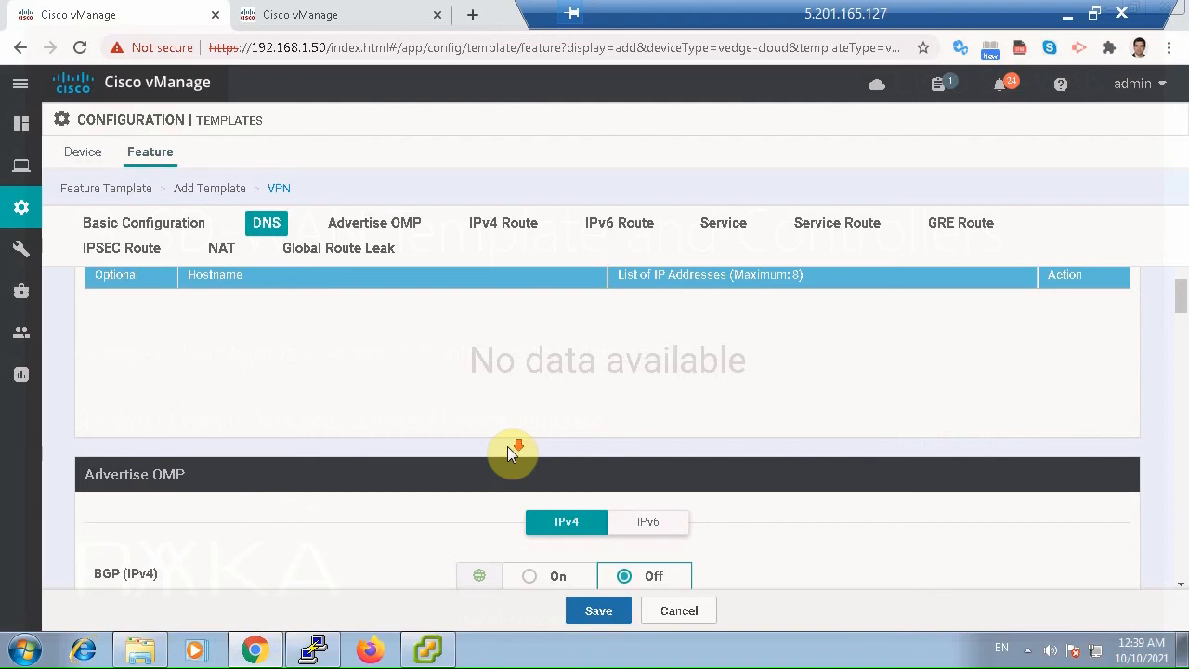
scroll(507, 446, down, 5)
scroll(511, 450, down, 2)
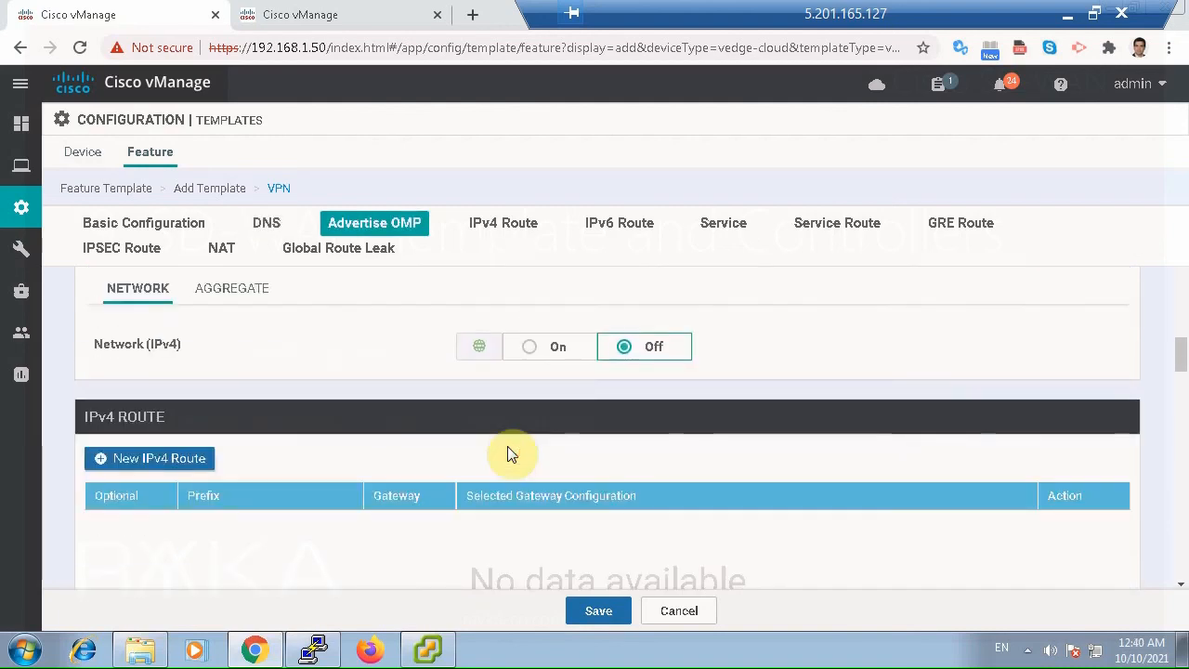
click(172, 471)
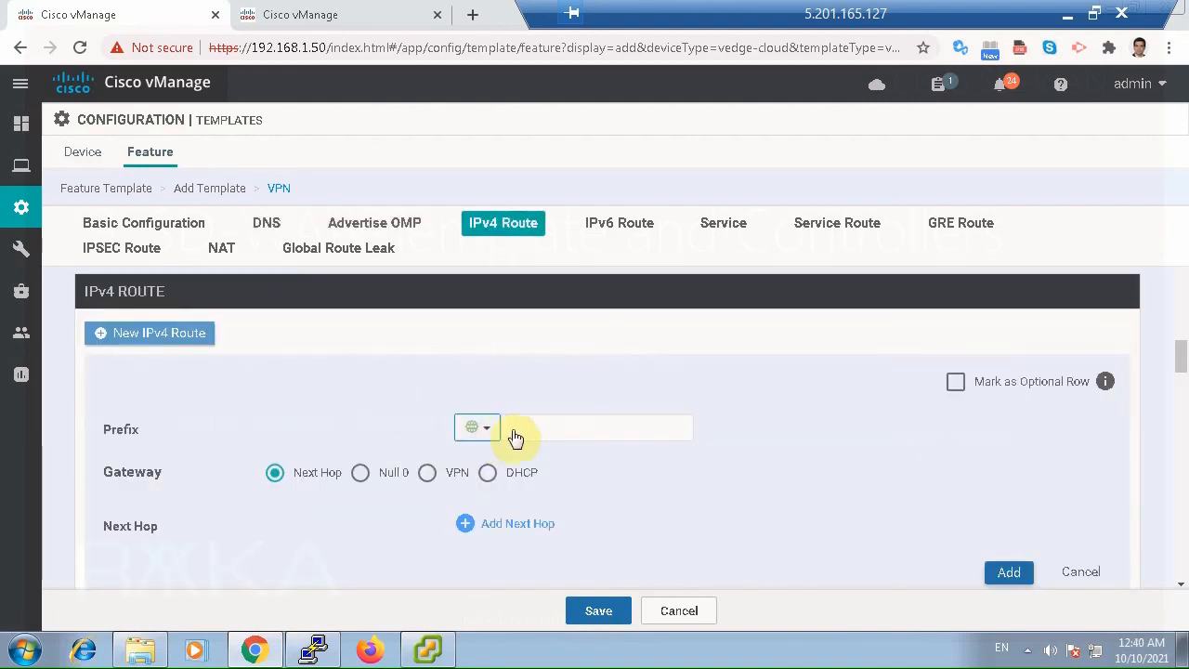
click(515, 429)
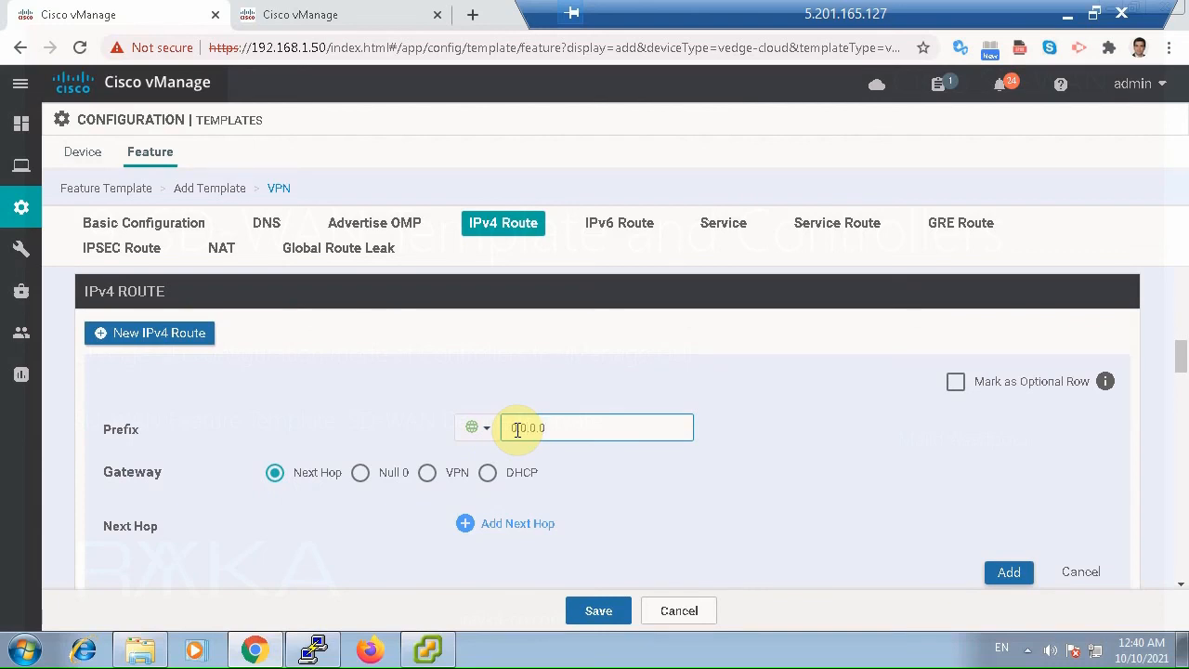
text(0.0.0.0/0)
Give the default route the next hop 192.168.1.1 and add the route to the template.
click(517, 524)
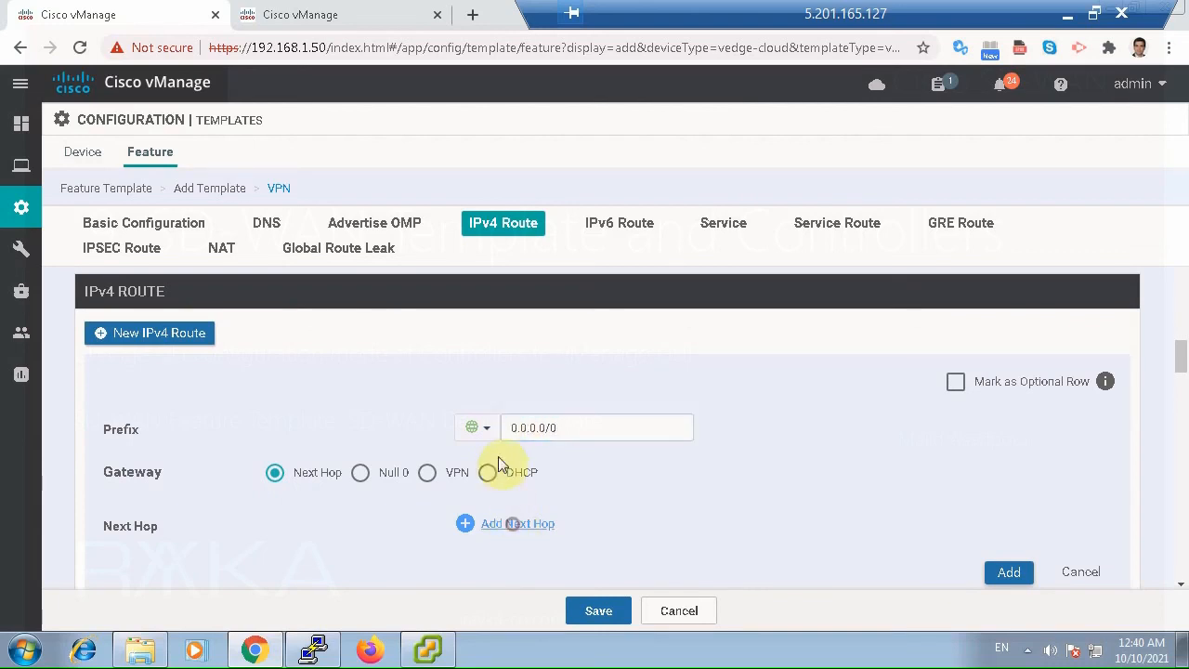
click(581, 418)
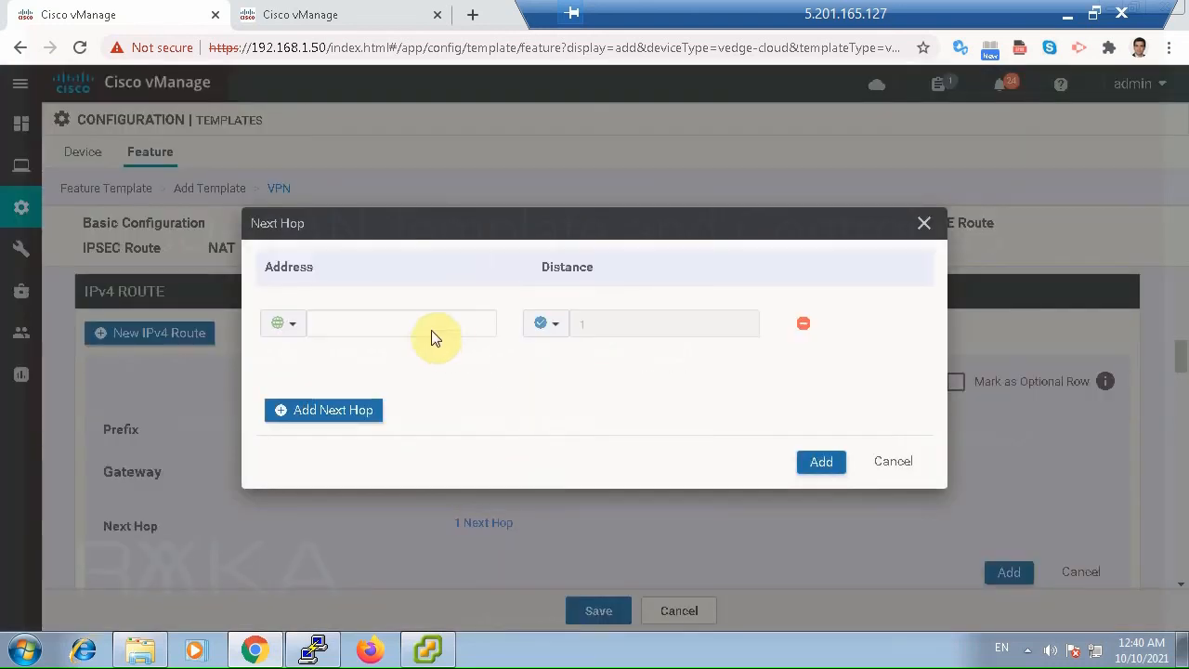
click(431, 325)
text(192.168.)
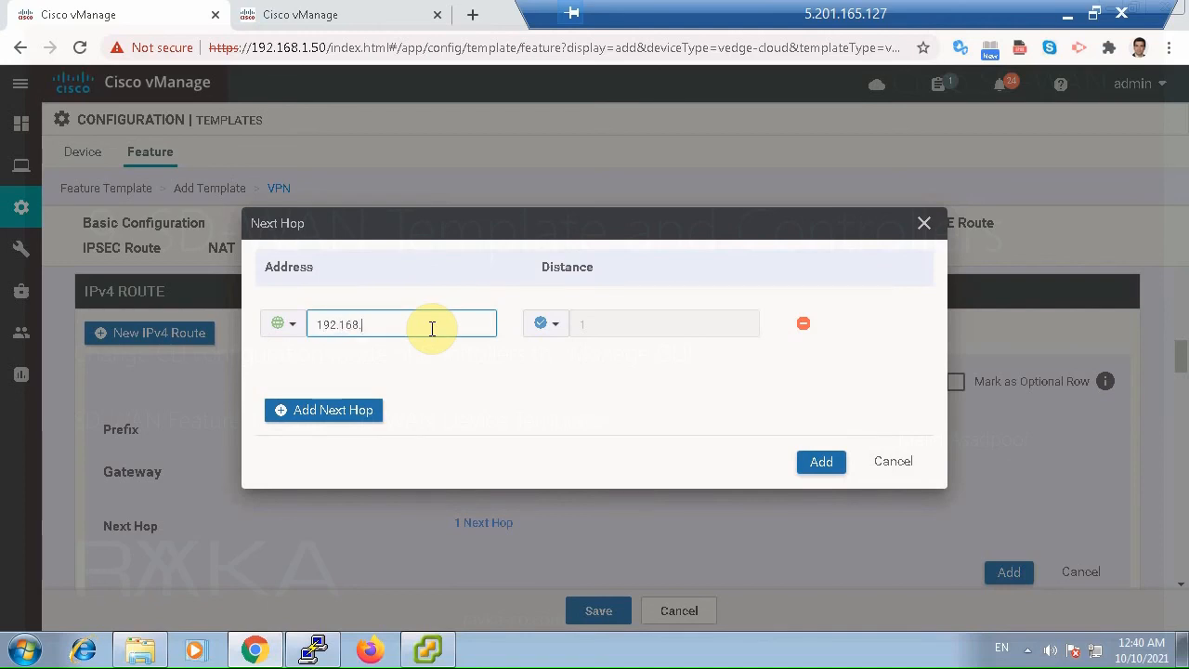
text(1.1)
click(822, 462)
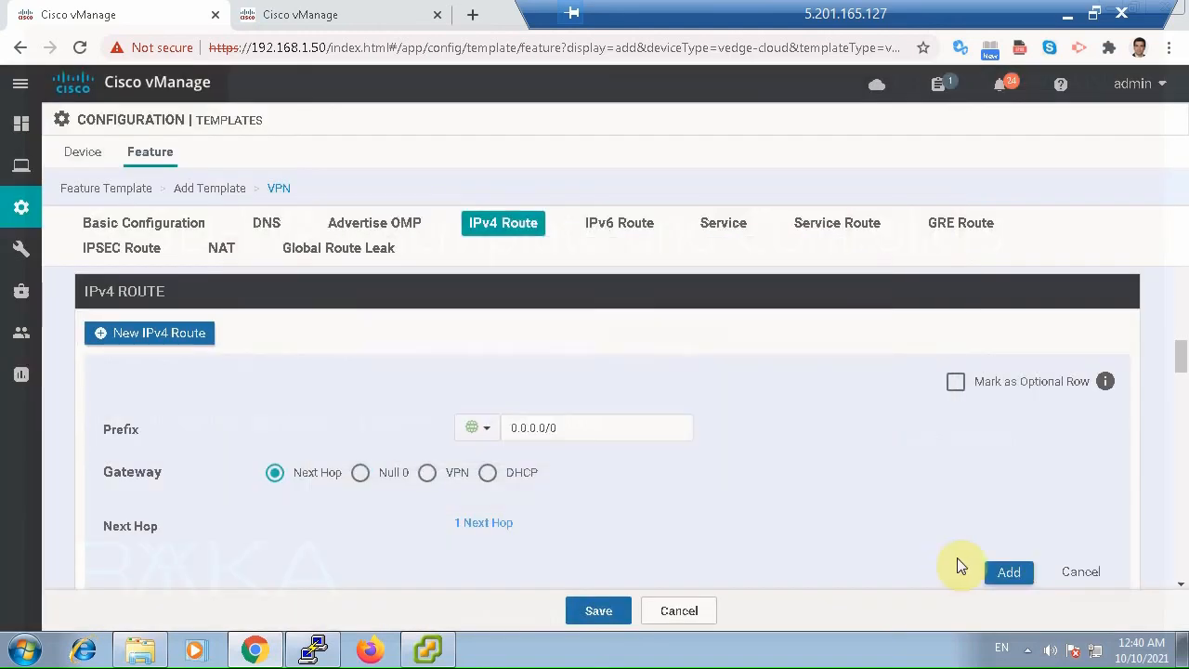
click(1008, 572)
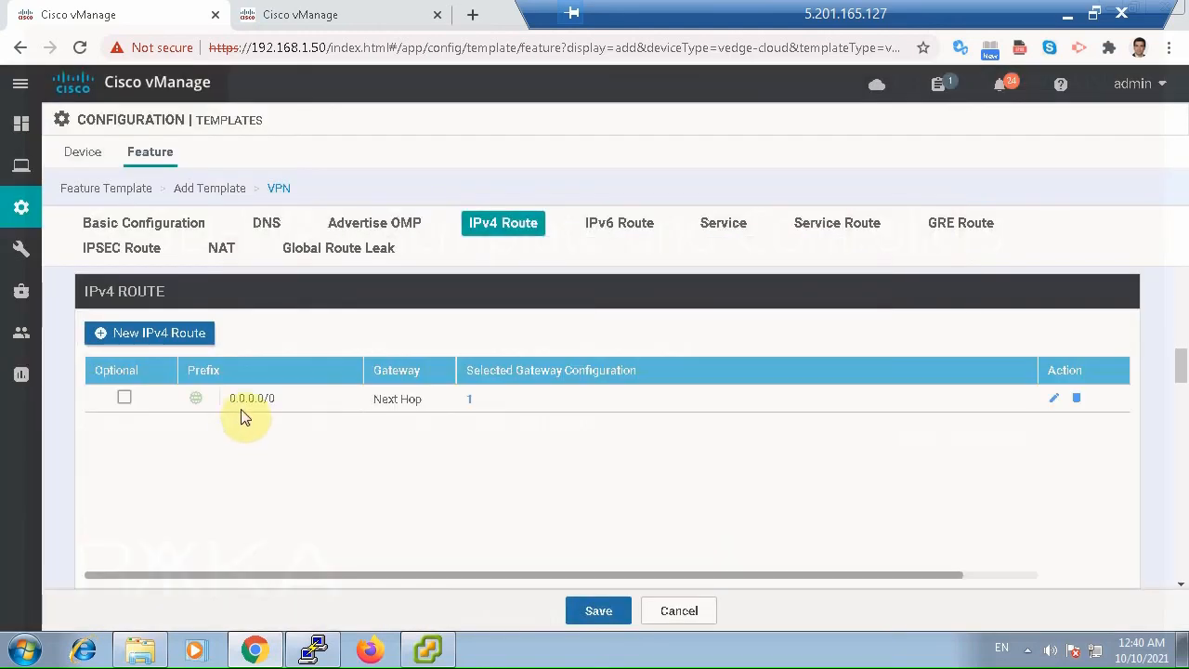
Check the default route's next hop, review the remaining sections, and save the VPN template.
click(471, 399)
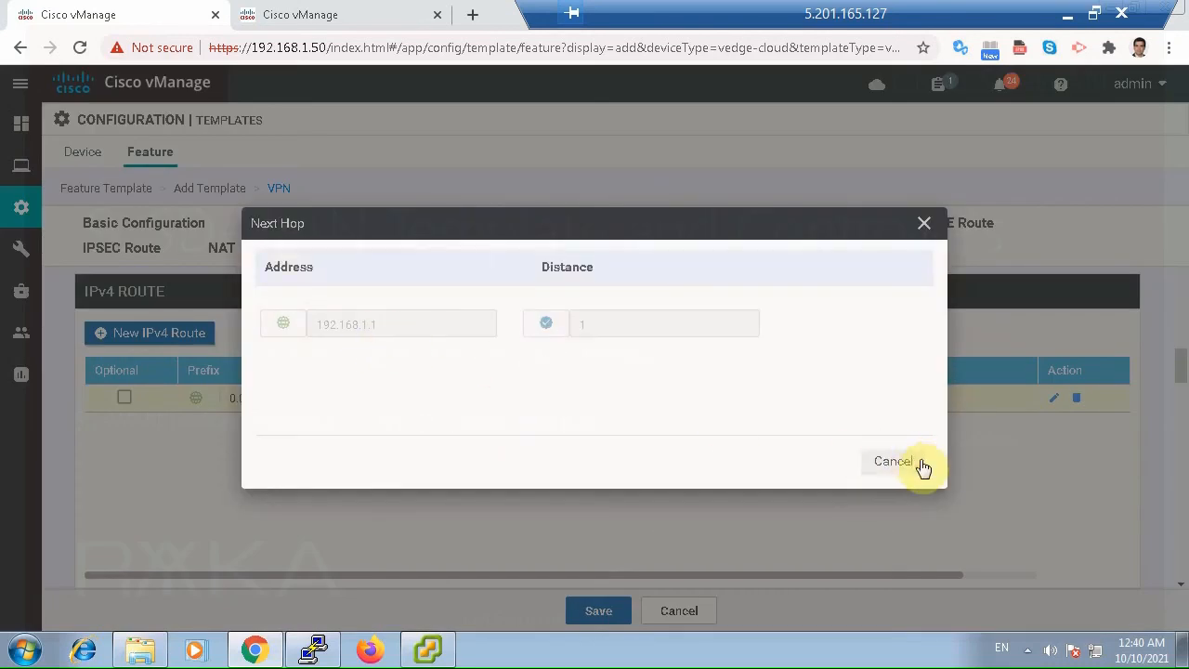
click(922, 466)
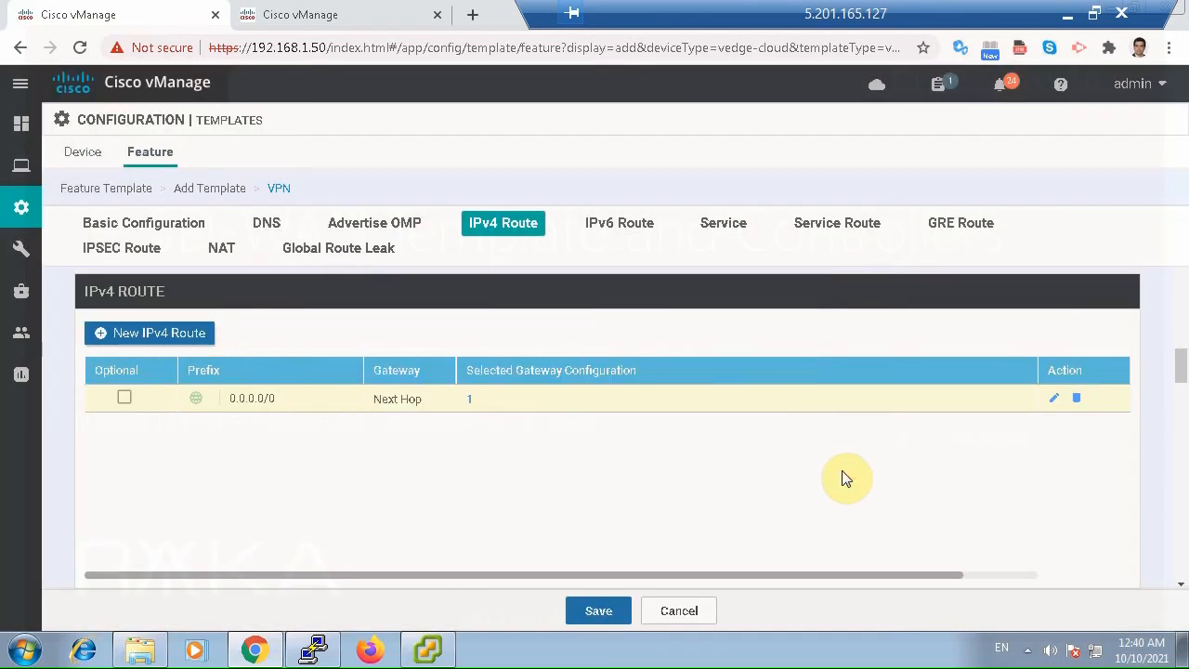
scroll(799, 487, down, 3)
scroll(966, 488, down, 6)
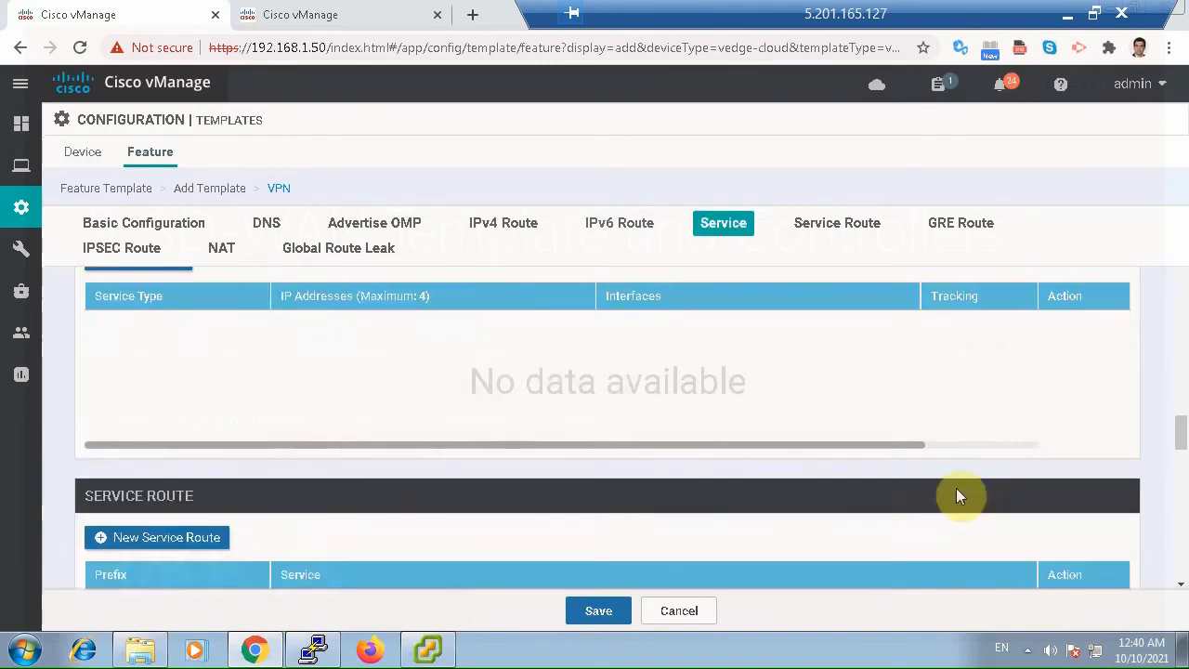
scroll(953, 490, up, 3)
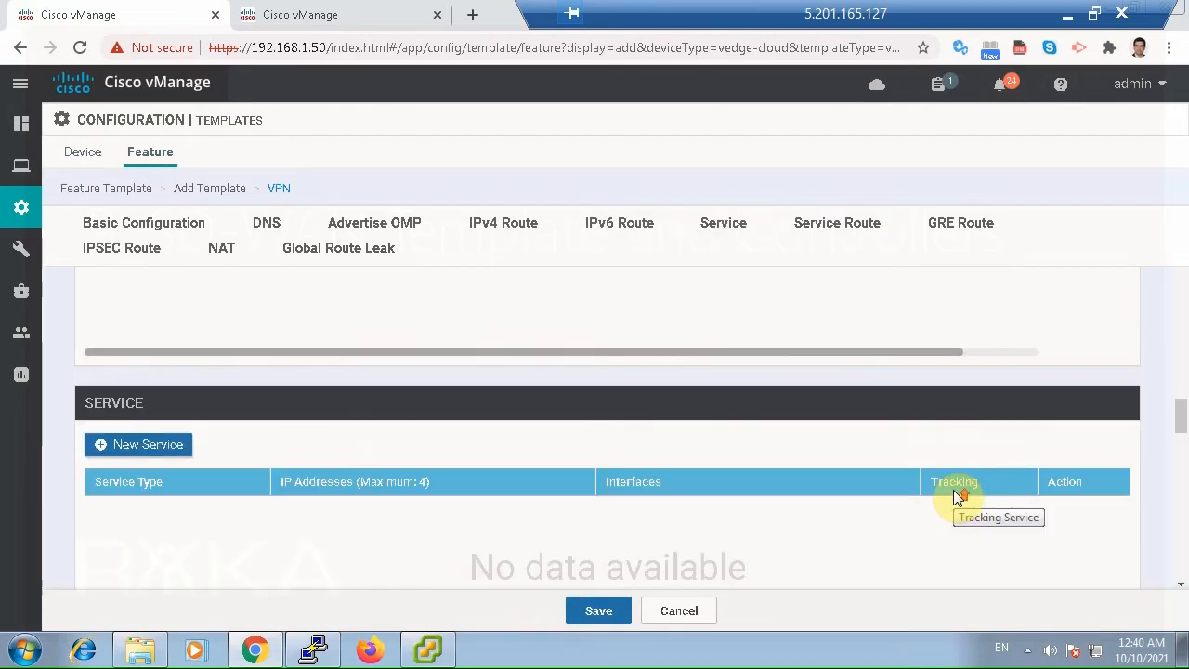
scroll(952, 490, up, 2)
scroll(953, 489, down, 2)
scroll(953, 490, down, 6)
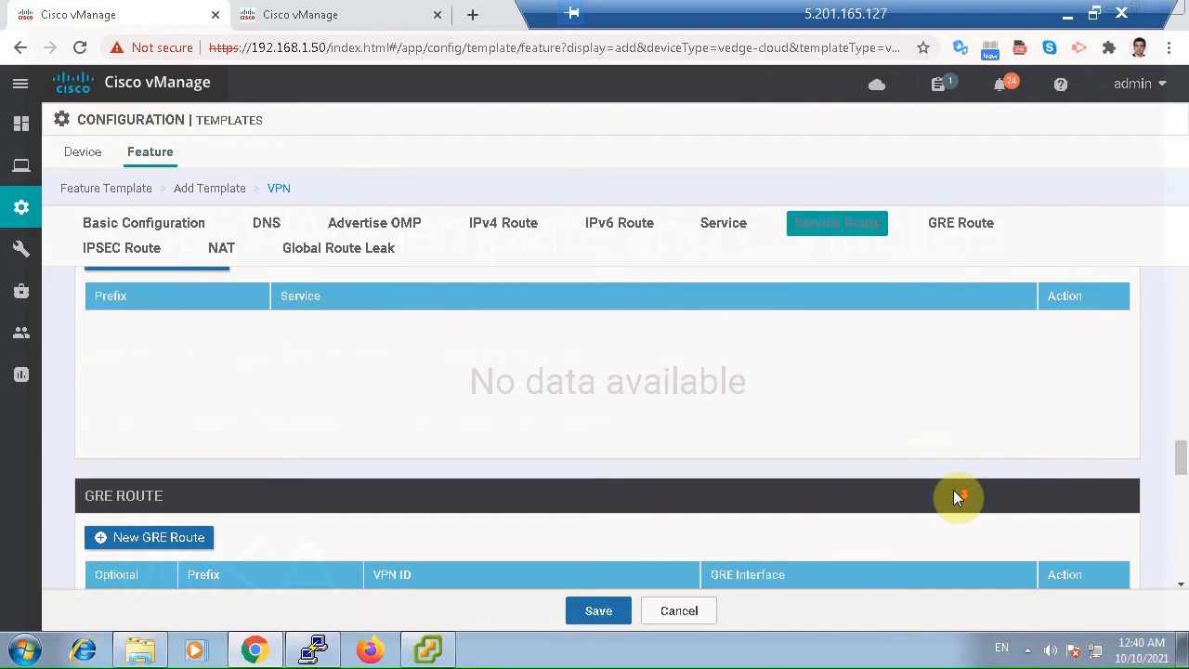
scroll(953, 489, down, 5)
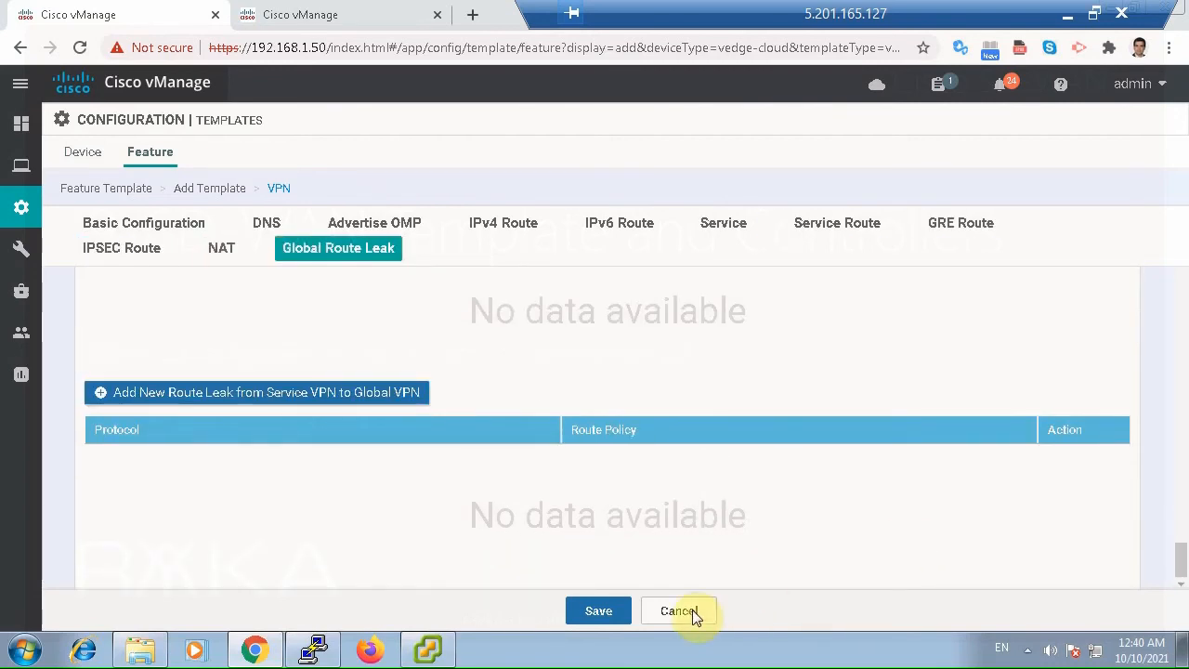
click(609, 610)
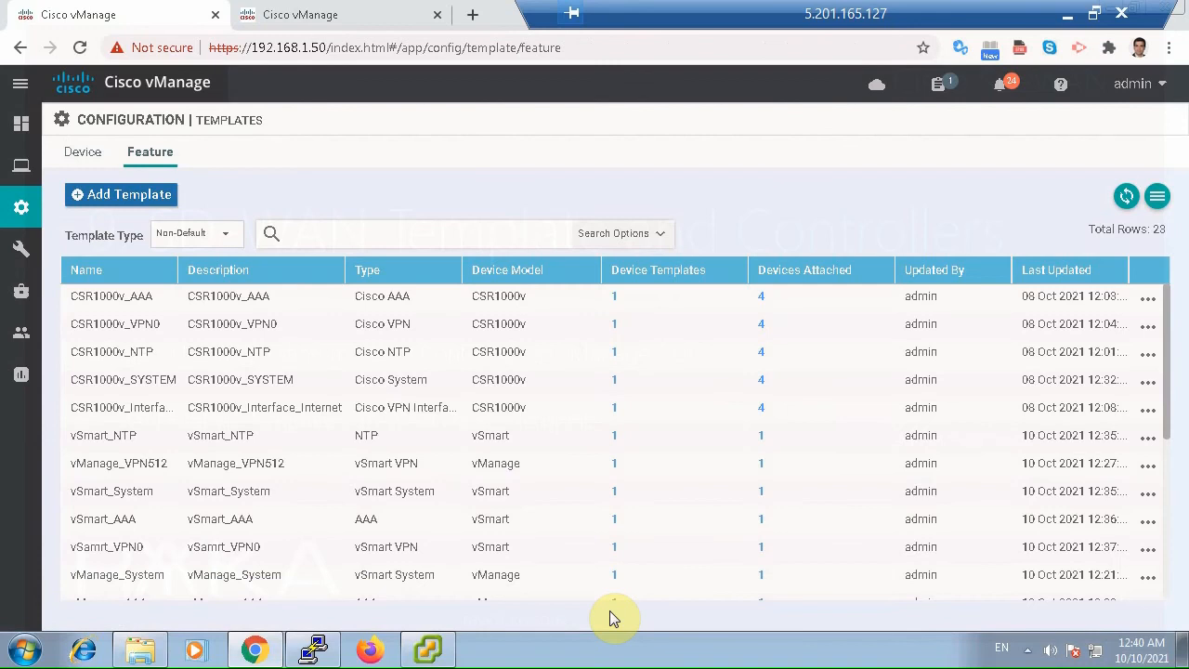
Start a new VPN Interface Ethernet feature template for the vEdge Cloud device model.
click(151, 196)
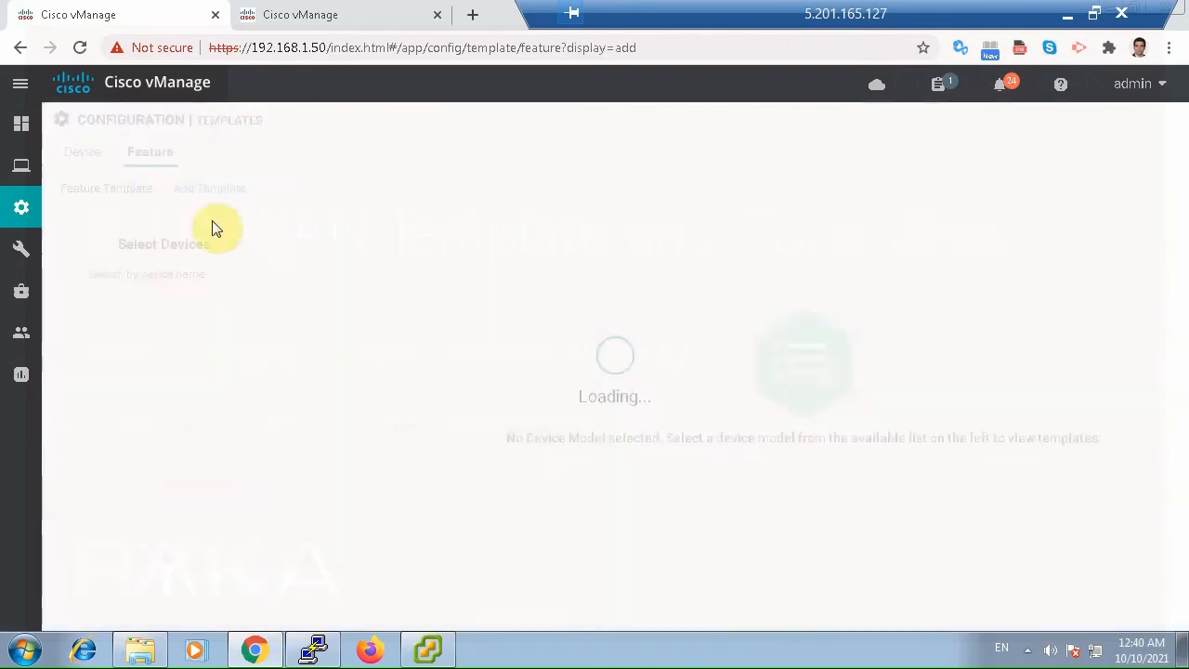
click(99, 274)
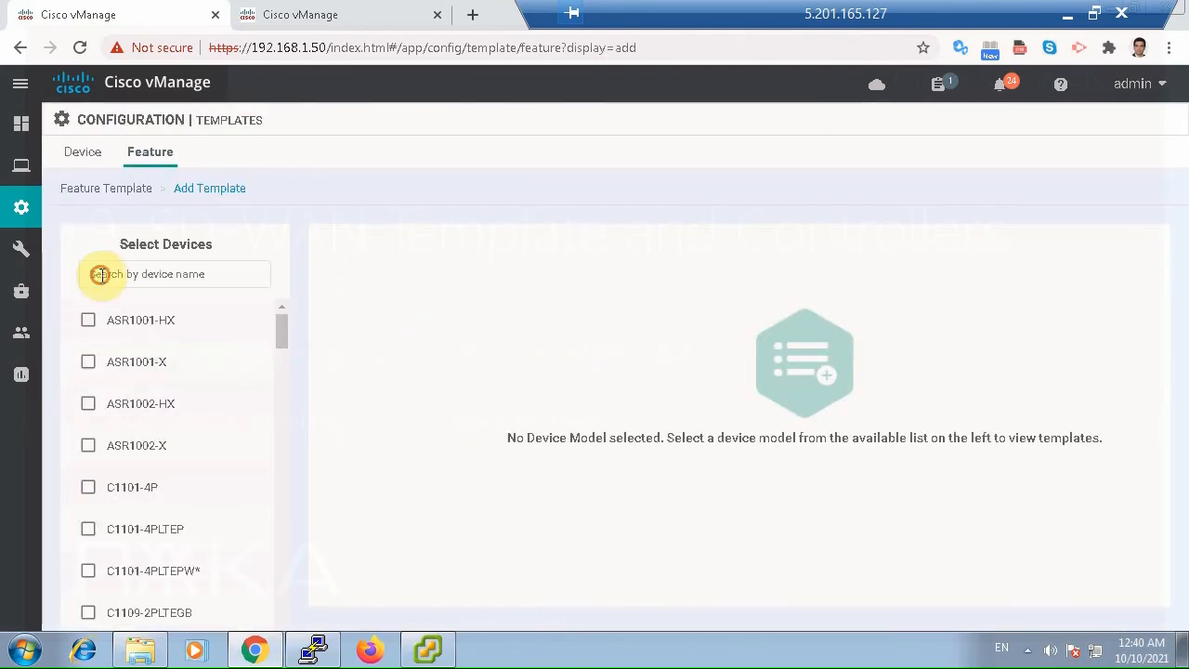
text(ved)
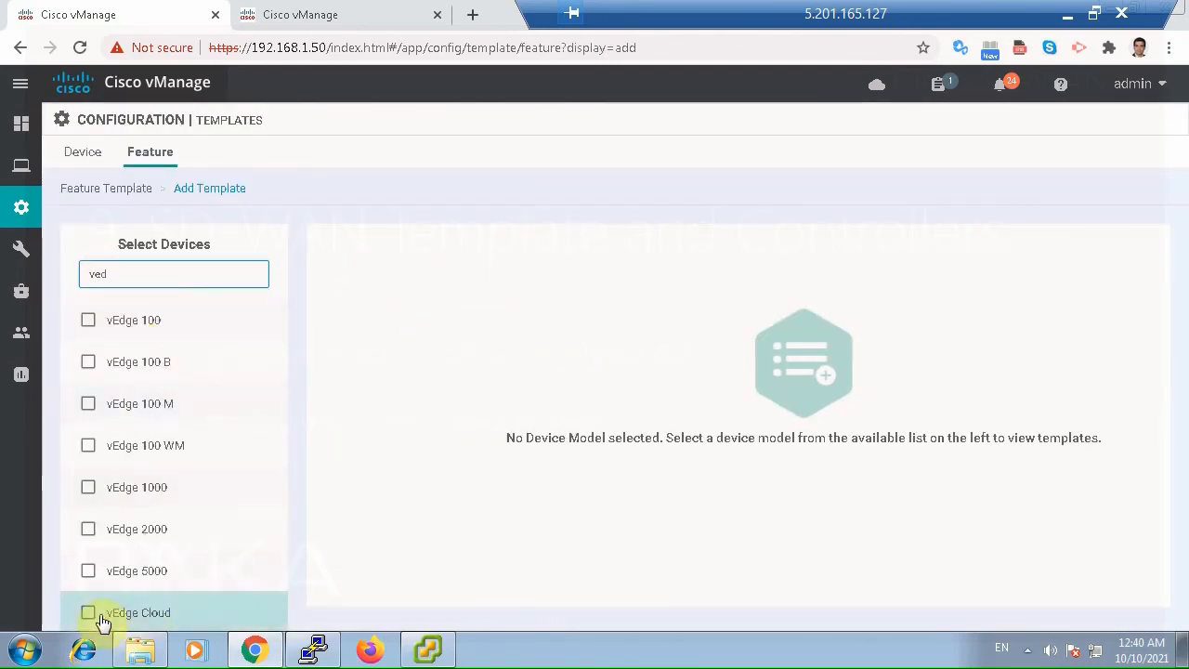
click(101, 619)
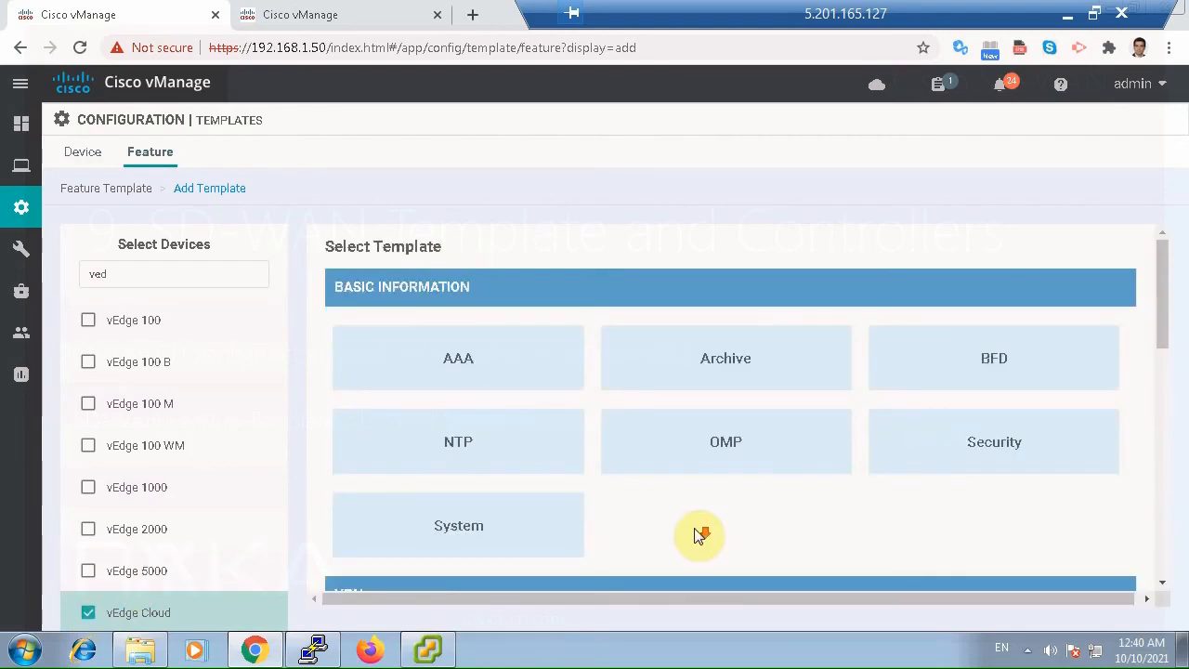
scroll(701, 535, down, 3)
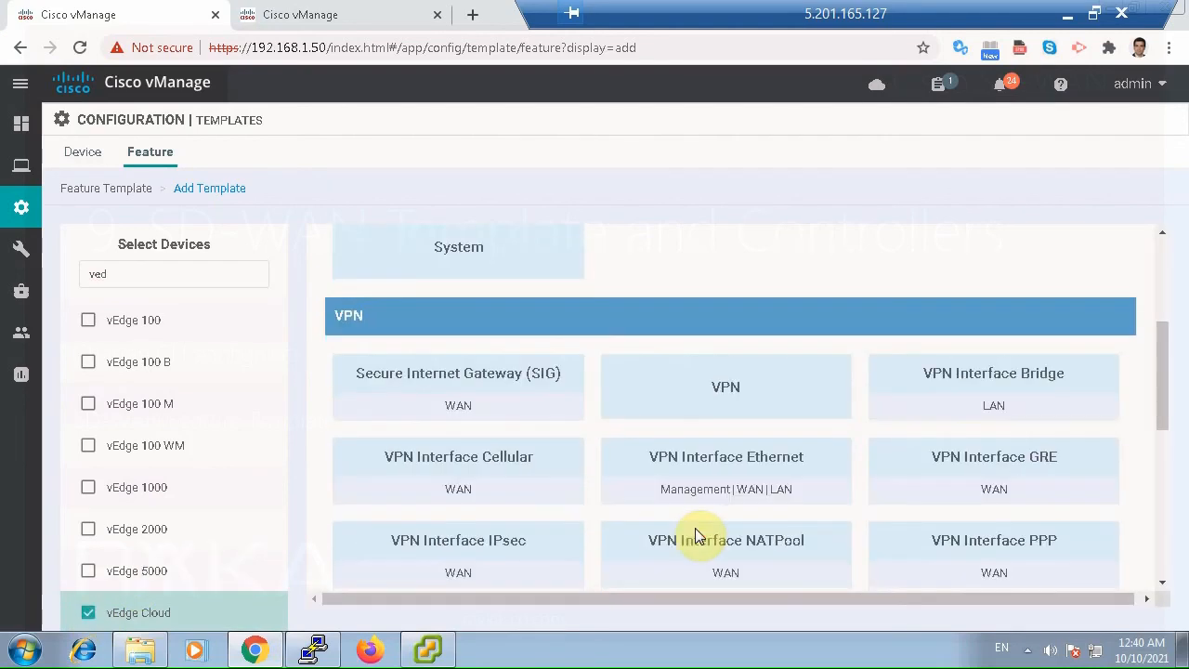
click(772, 481)
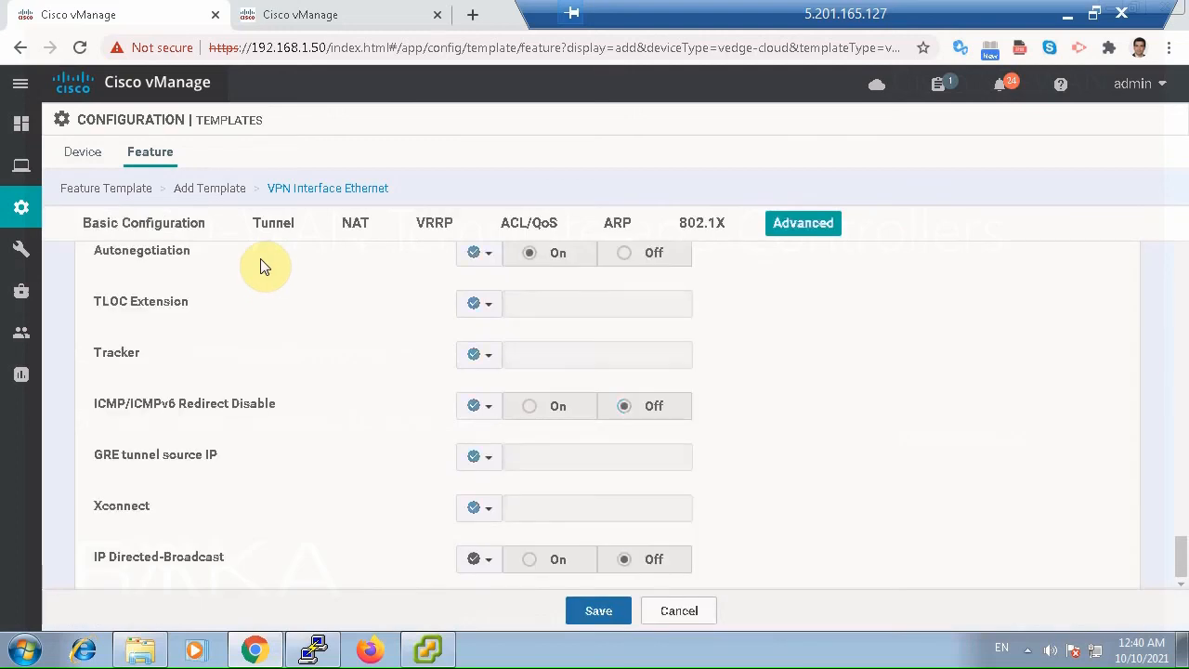
Enter vBond_Interface_Internet as both the template name and the description.
click(269, 280)
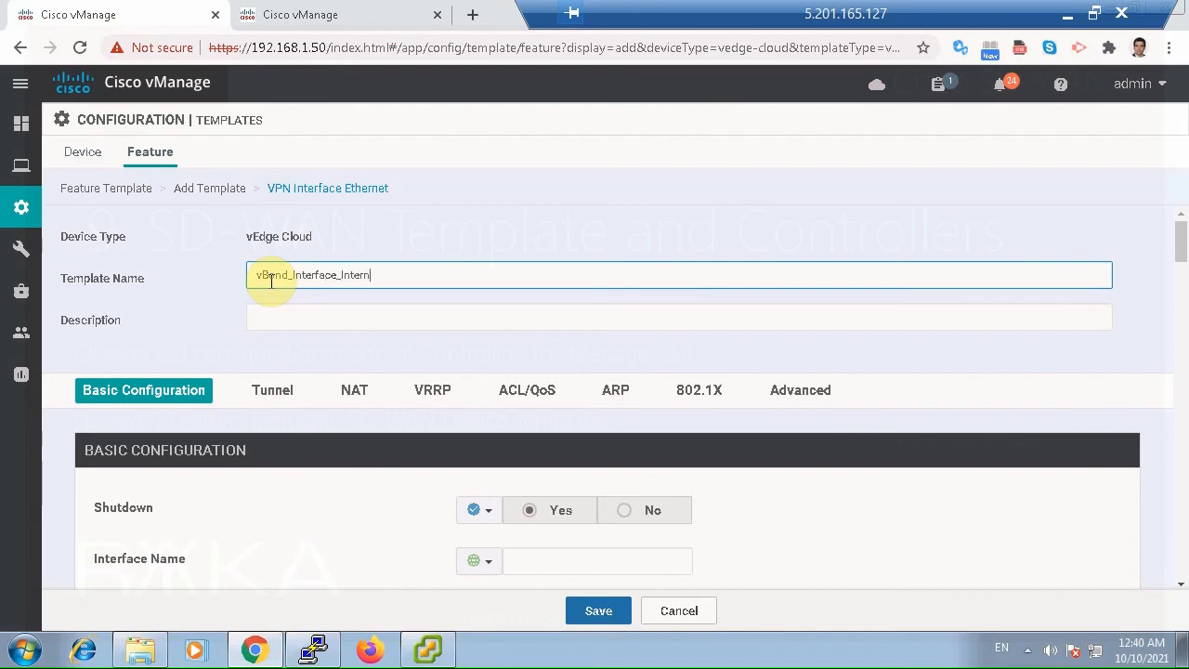
double_click(272, 276)
key(ctrl+c)
click(289, 320)
key(ctrl+v)
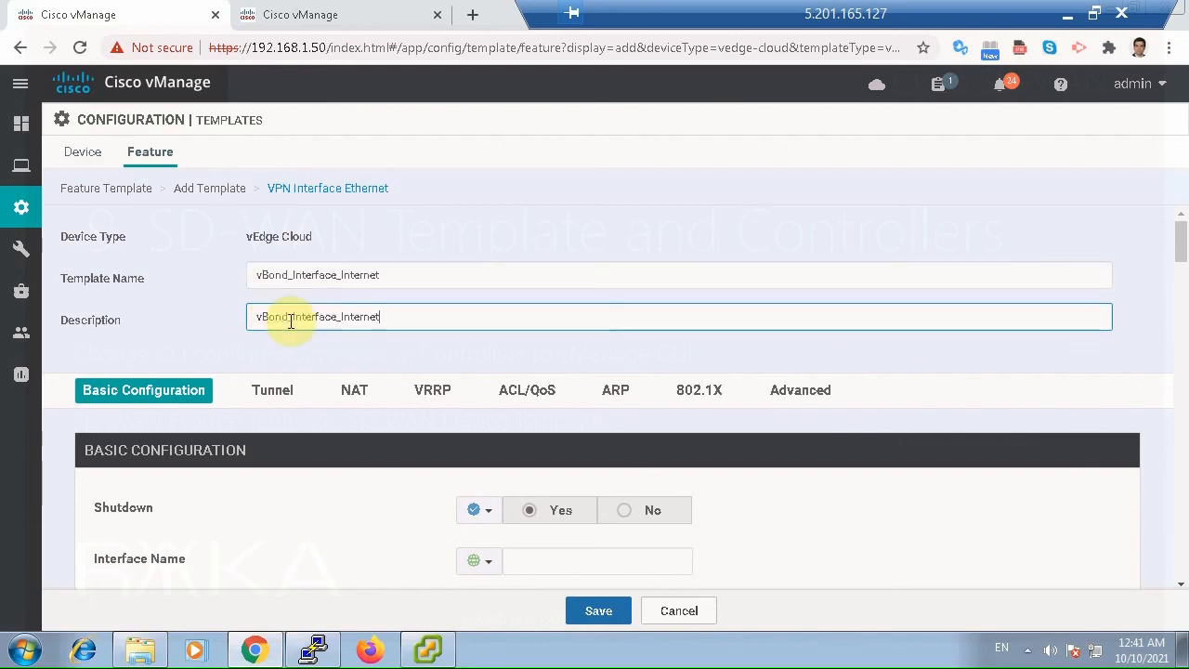
Set Shutdown to the global value No and open the interface name choices.
click(474, 511)
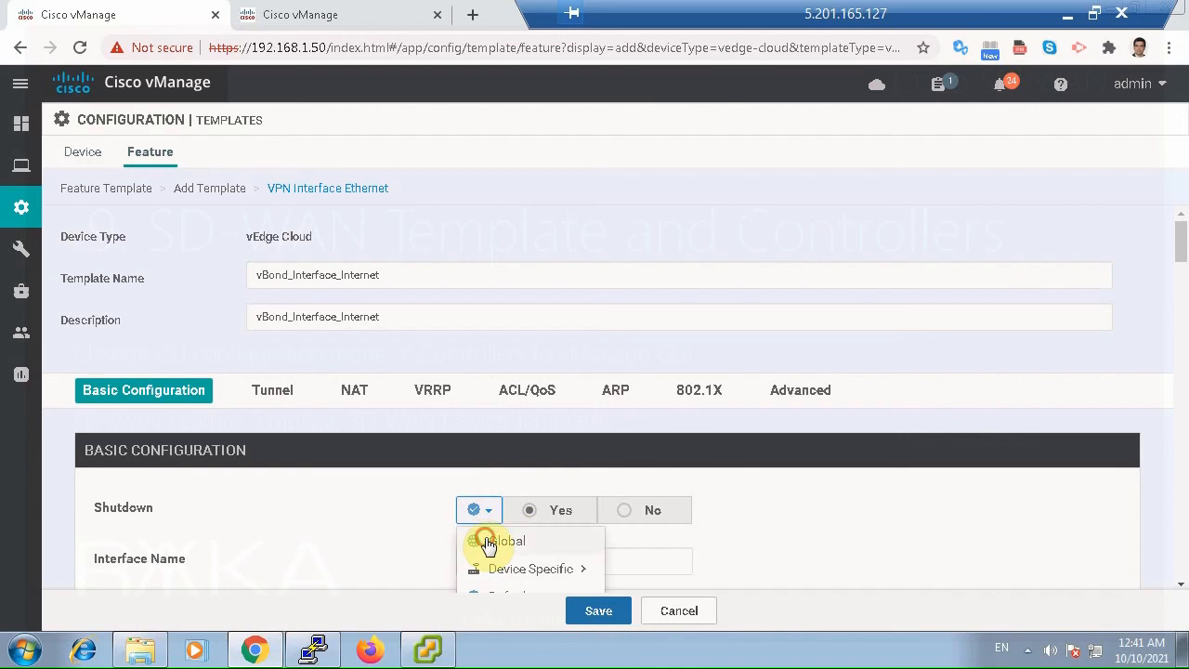
click(485, 539)
click(628, 516)
scroll(760, 528, down, 2)
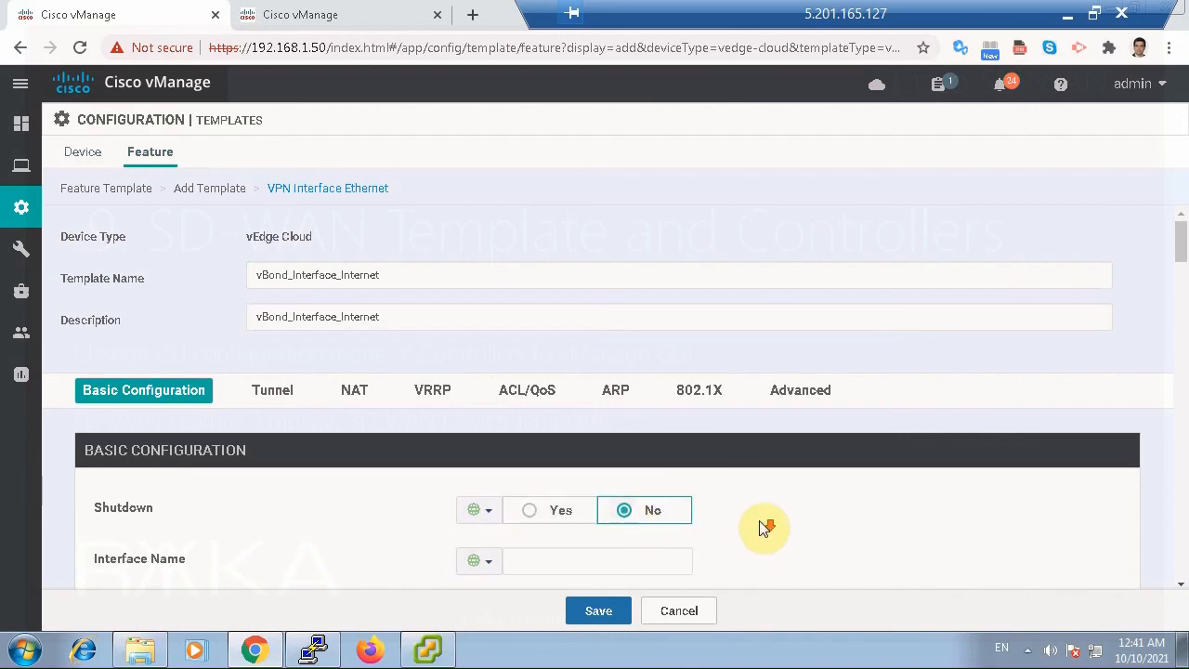
click(556, 341)
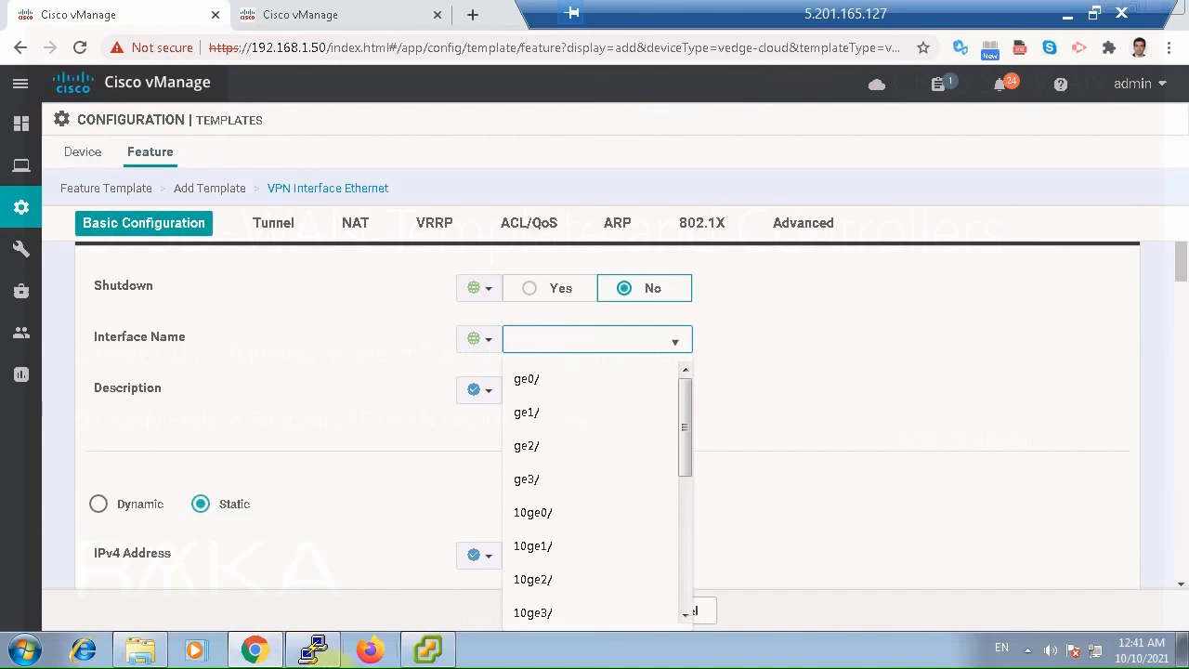
Switch to PuTTY and open a new SSH session to 192.168.1.51.
right_click(313, 649)
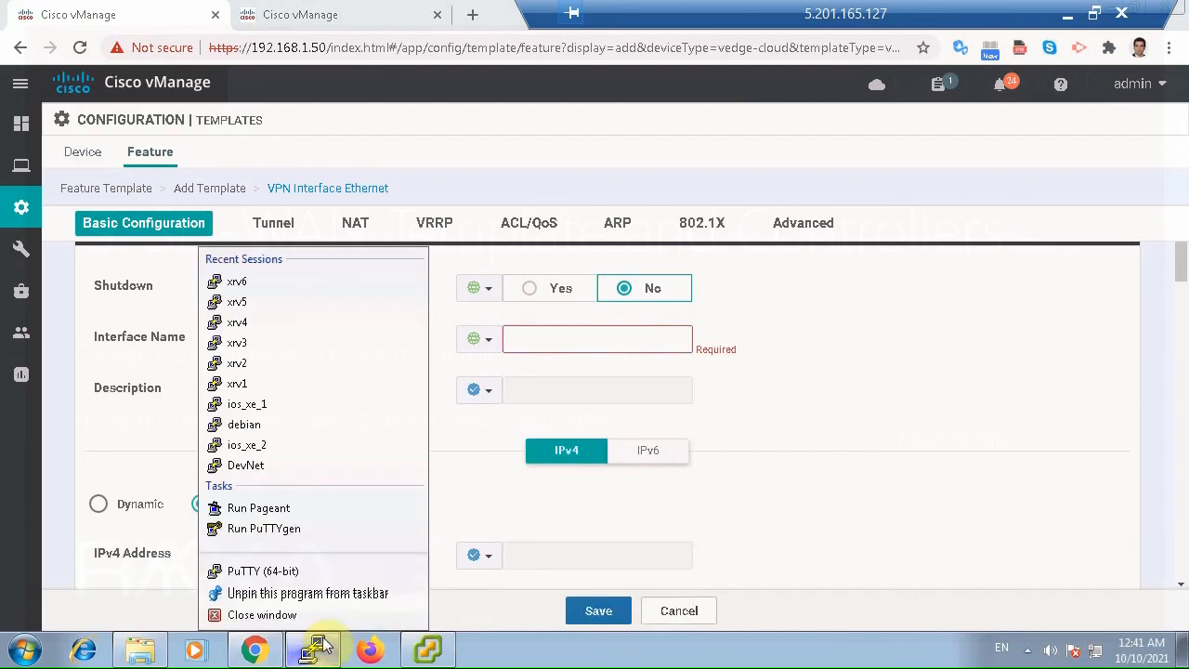
click(278, 570)
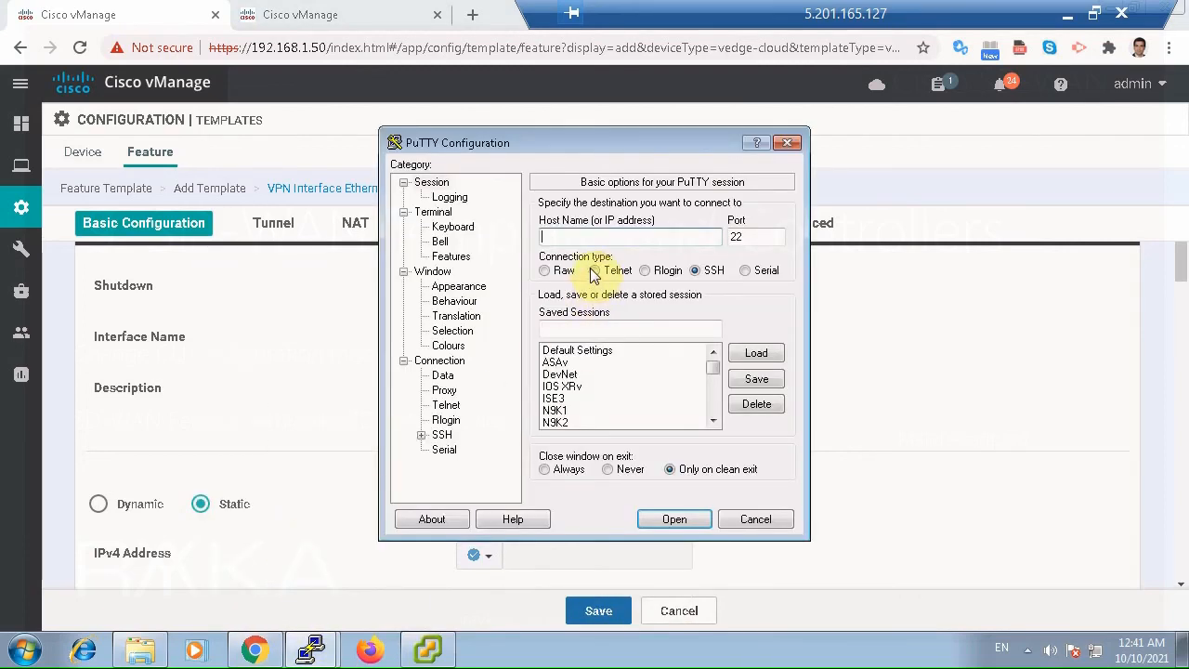
text(192.168.1.52)
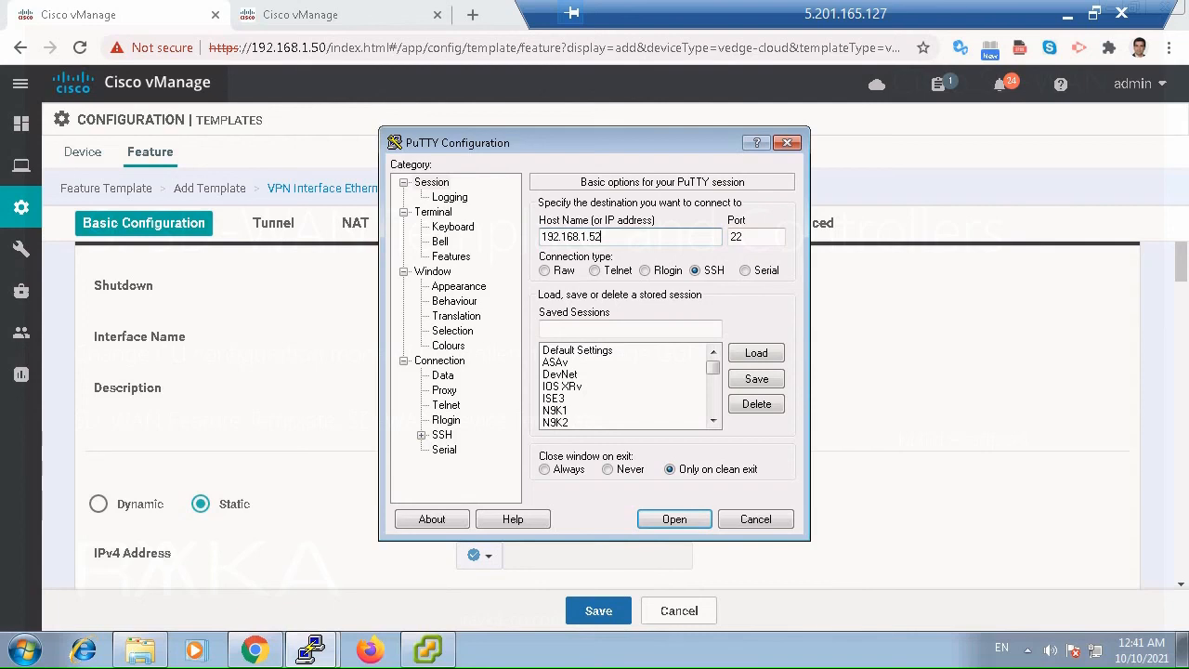
text(51)
key(Return)
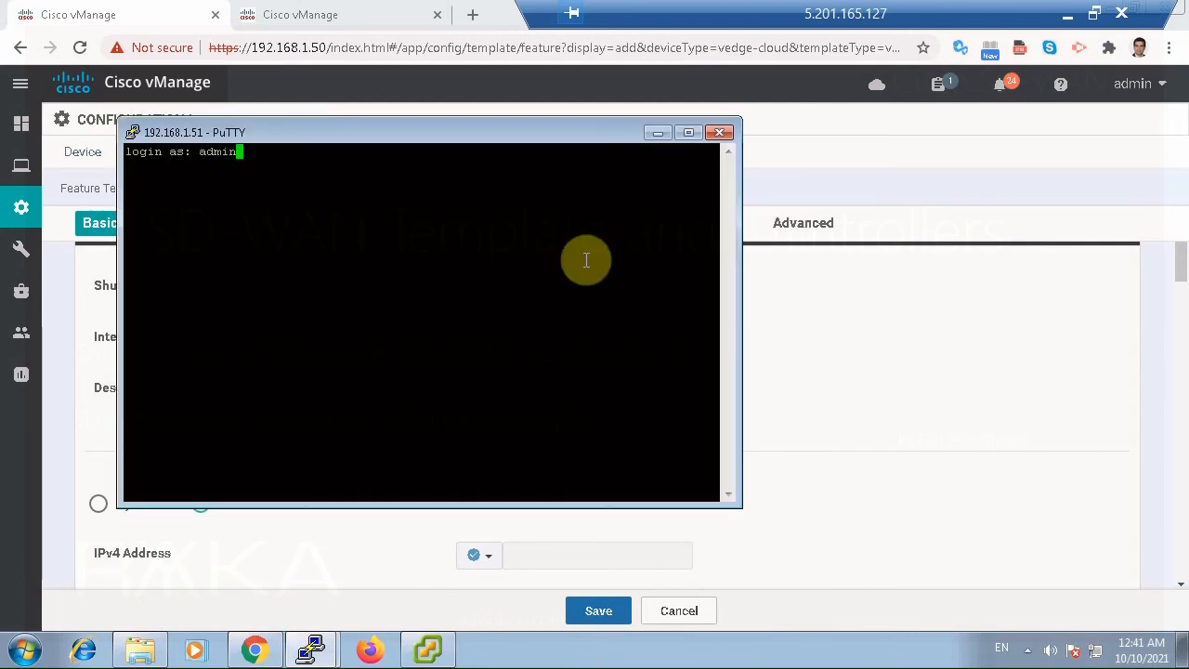
Log in to the vBond session as admin with the account password.
text(admin)
key(Return)
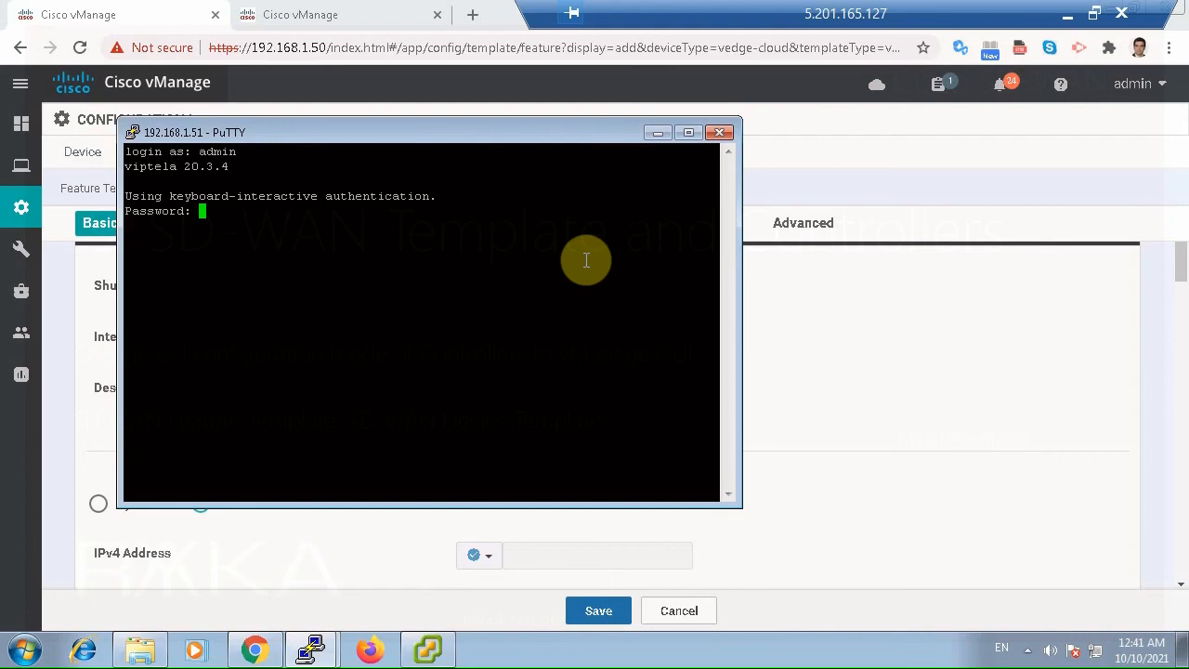
key(Return)
Try to list the vBond's interfaces with the command show ip interface.
text(show i)
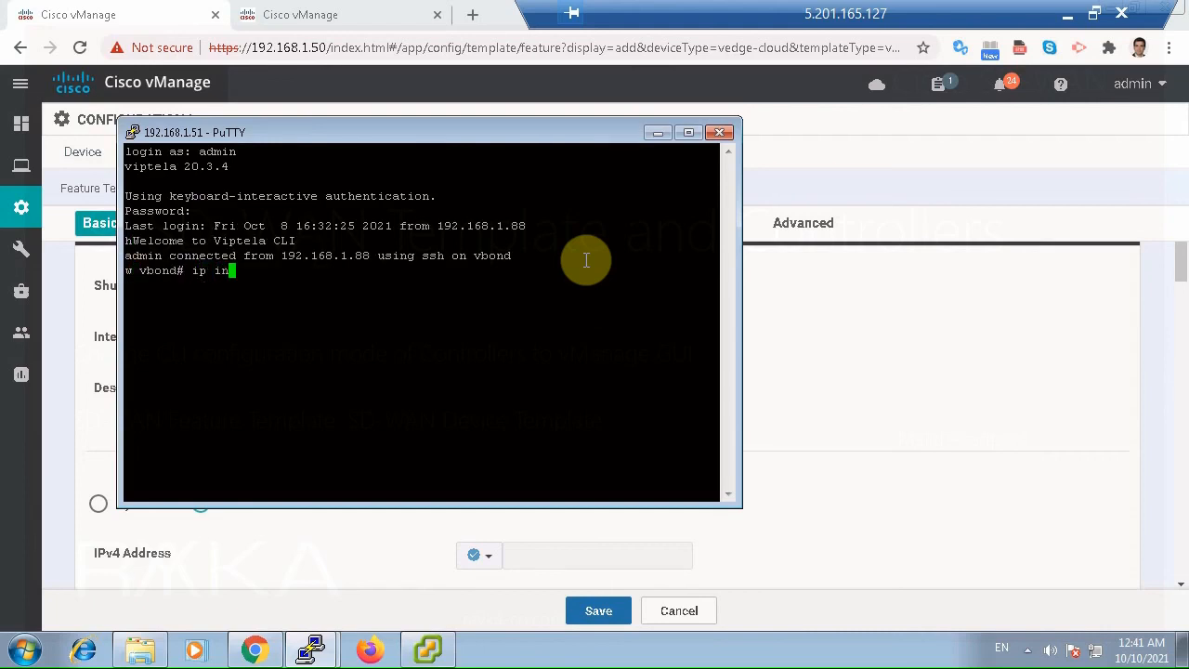
key(Return)
key(Return)
key(Return)
key(Return)
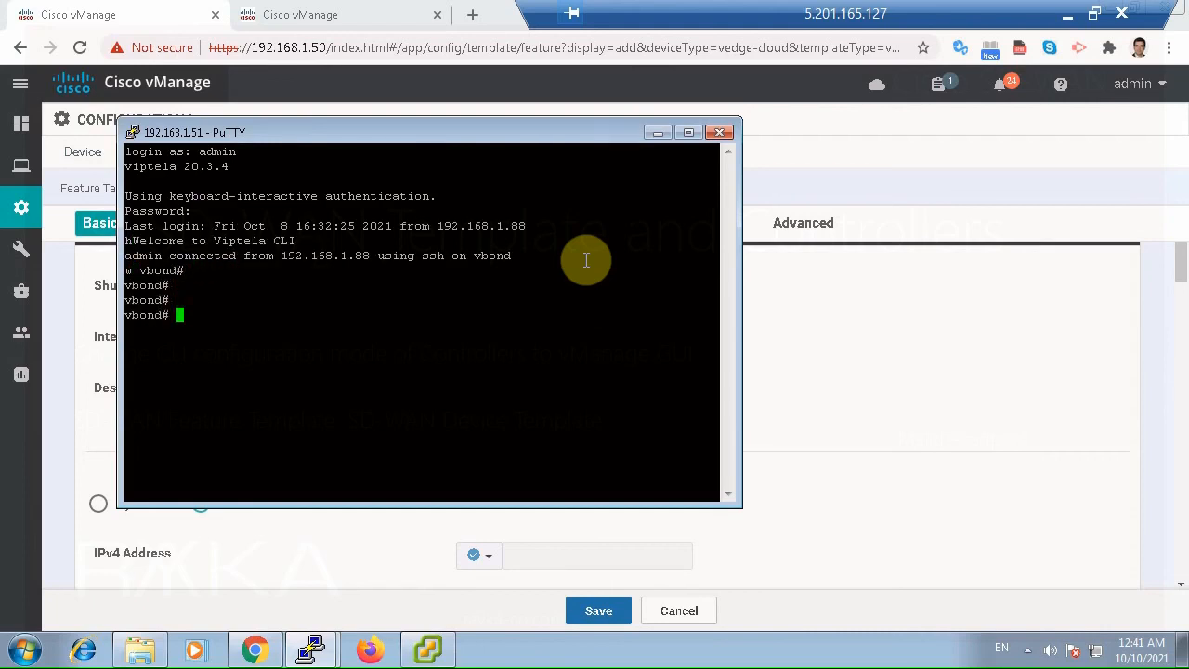
text(show ip interf)
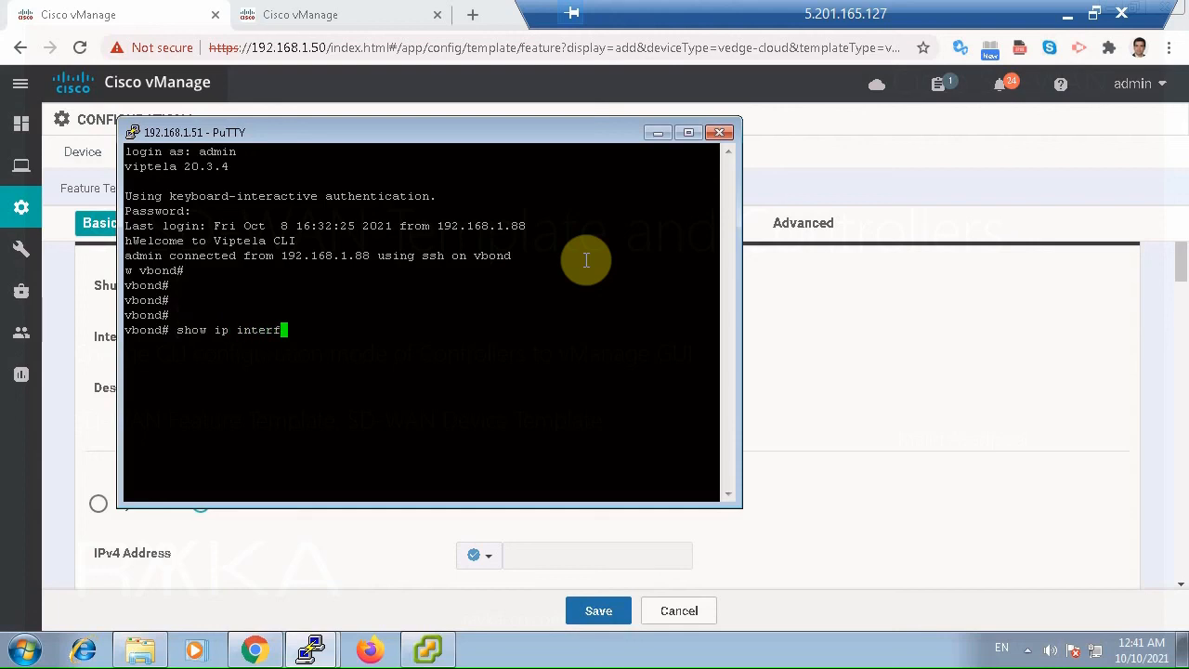
key(Tab)
text(br)
key(Tab)
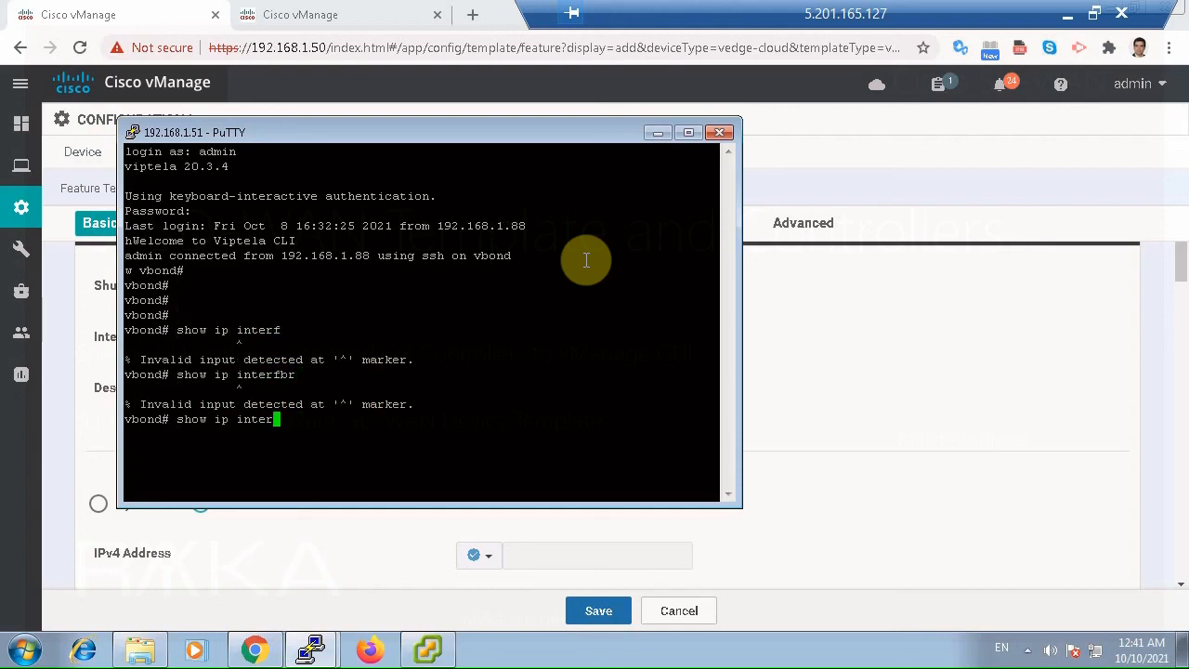
text(face)
key(Return)
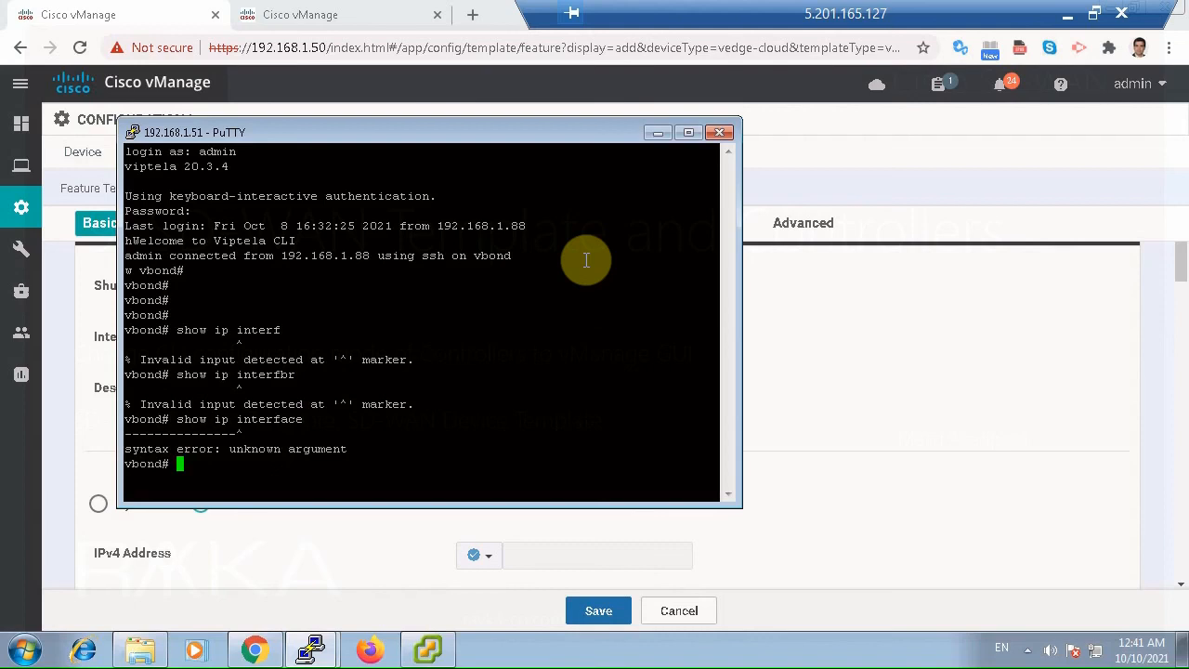
Display the vBond's interfaces as a table with show interface | tab and page through to the end.
key(Return)
text(show int)
key(Tab)
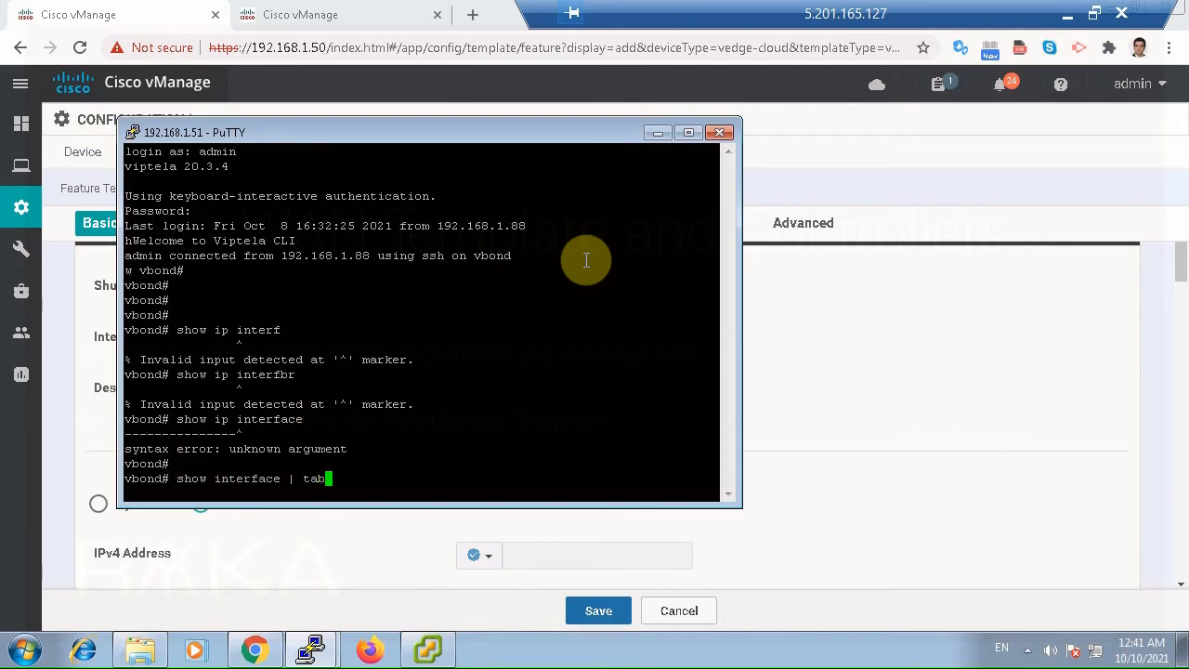
text(| tab)
key(Return)
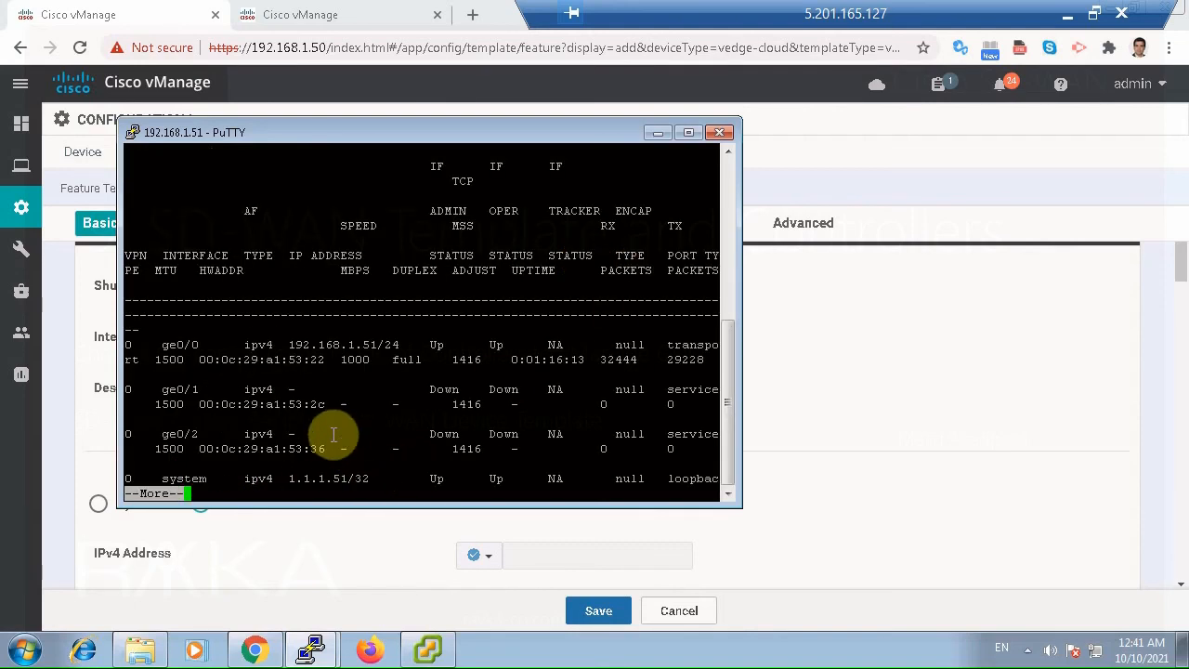
double_click(176, 345)
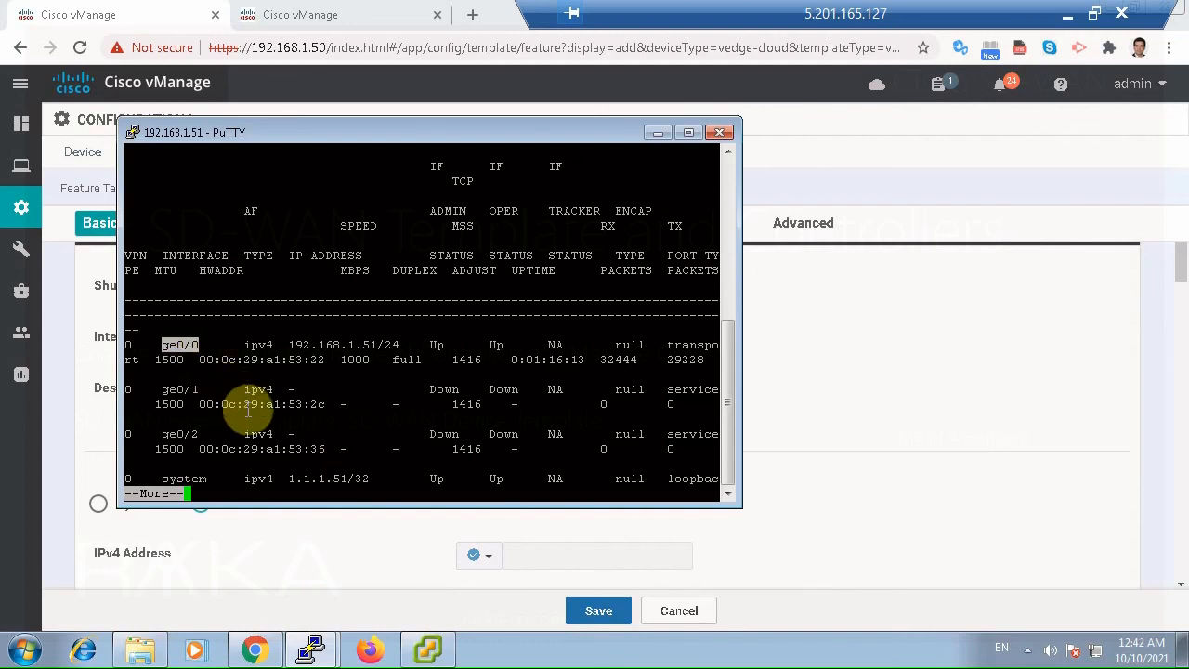
key(space)
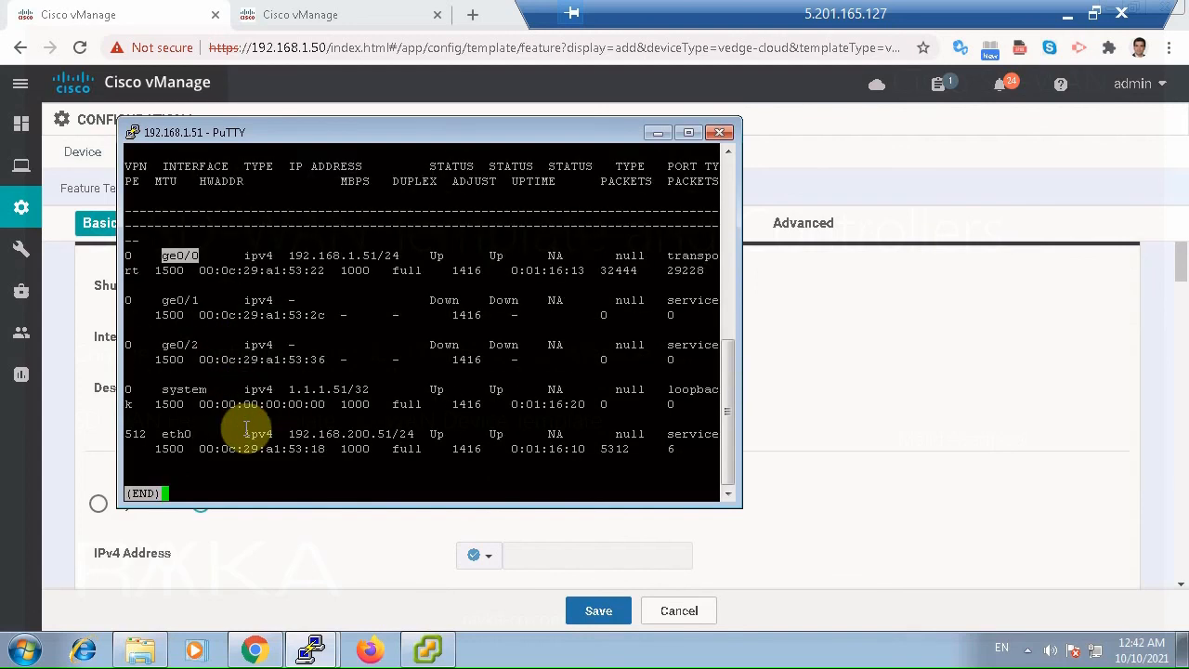
Copy eth0 from the VPN 512 row and enter it as the interface name in the vManage template.
double_click(177, 434)
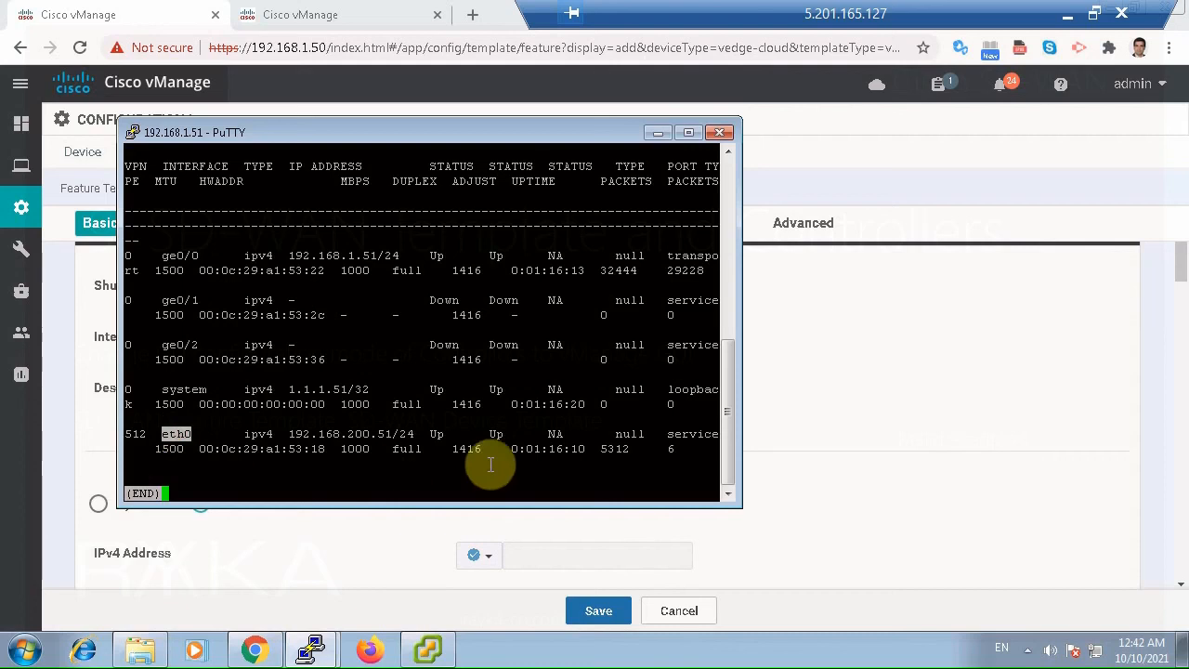
click(882, 471)
click(589, 345)
text(eth0)
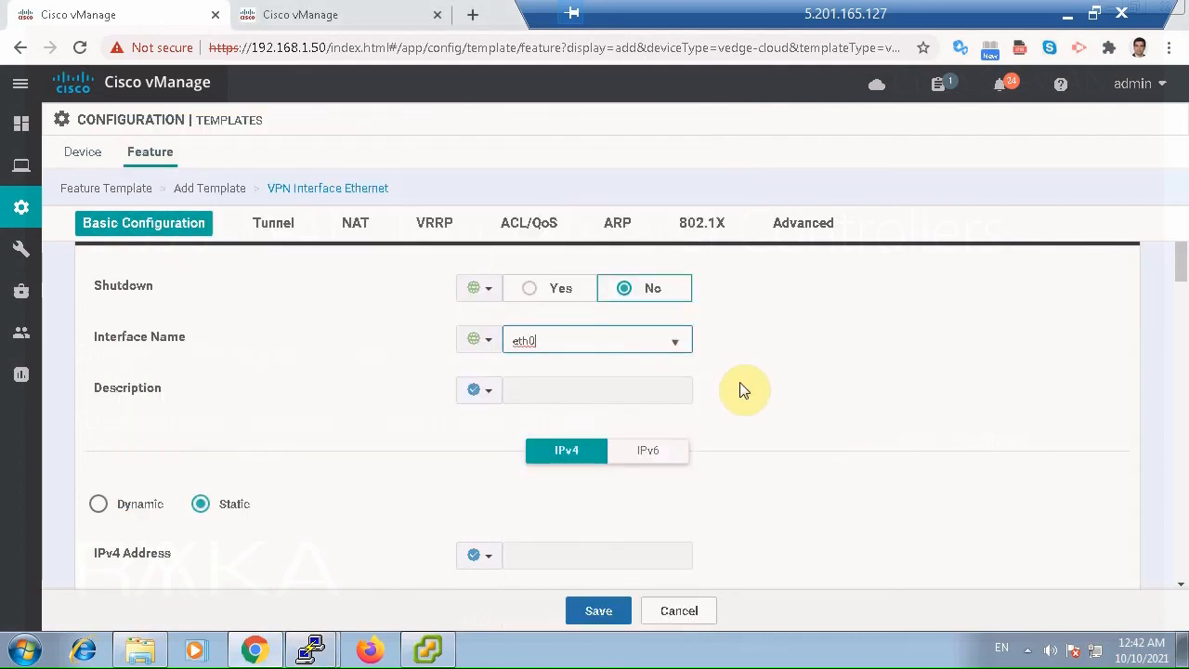
Copy ge0/0 from the VPN 0 row of the vBond's interface table and replace the template's interface name with it.
key(alt+Tab)
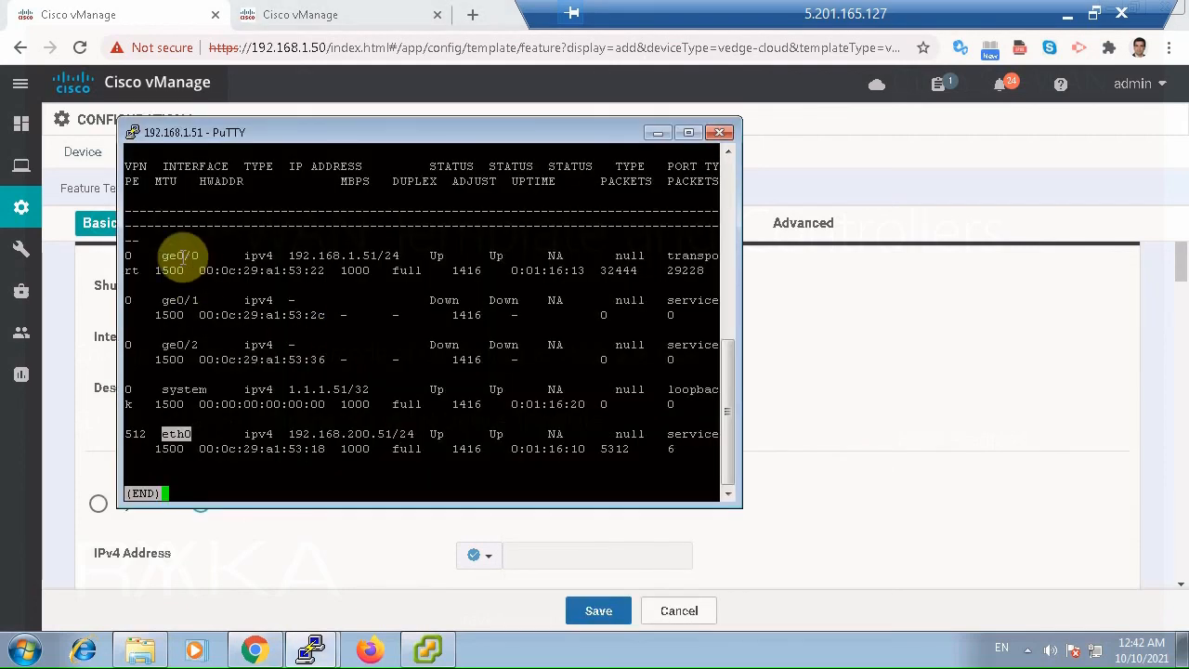
double_click(179, 255)
key(alt+Tab)
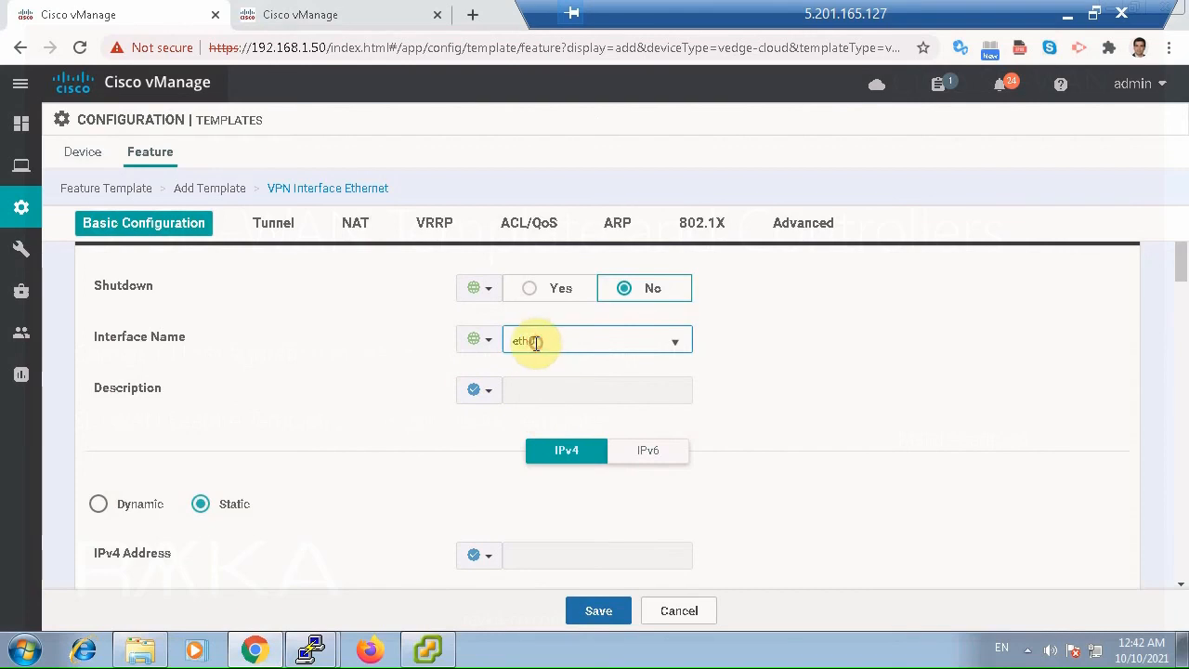
double_click(535, 342)
text(ge0/0)
click(923, 403)
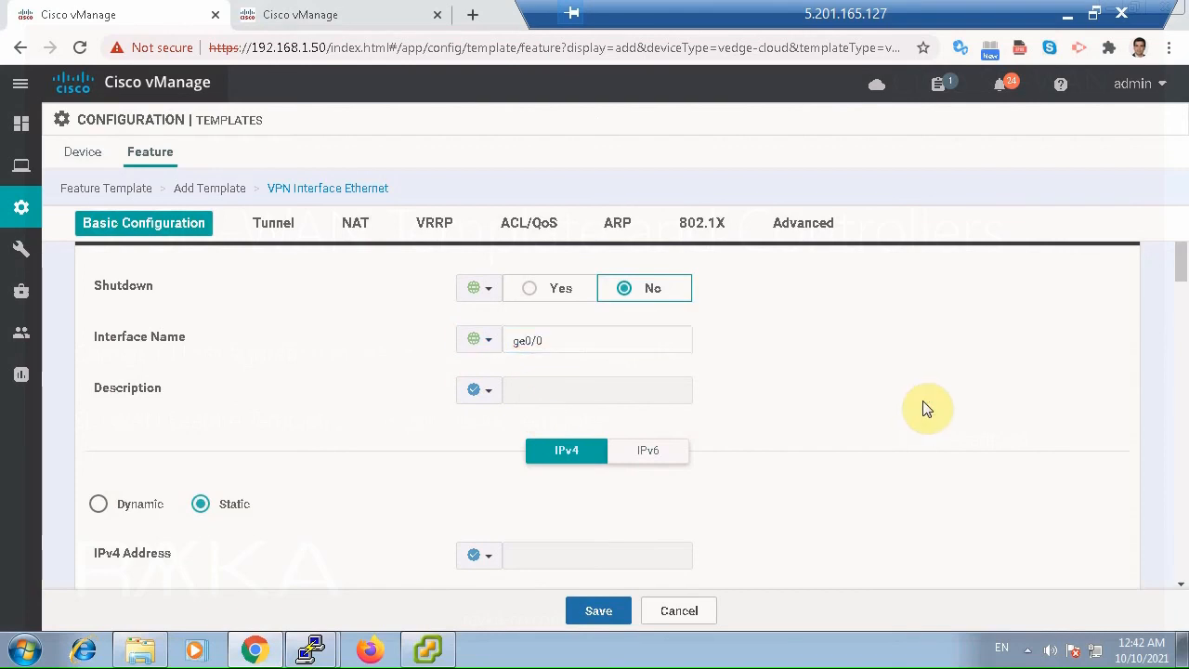
Set the interface's description to *** Internet *** and its static IPv4 address to 192.168.1.51/24, both as global values.
click(485, 390)
click(513, 415)
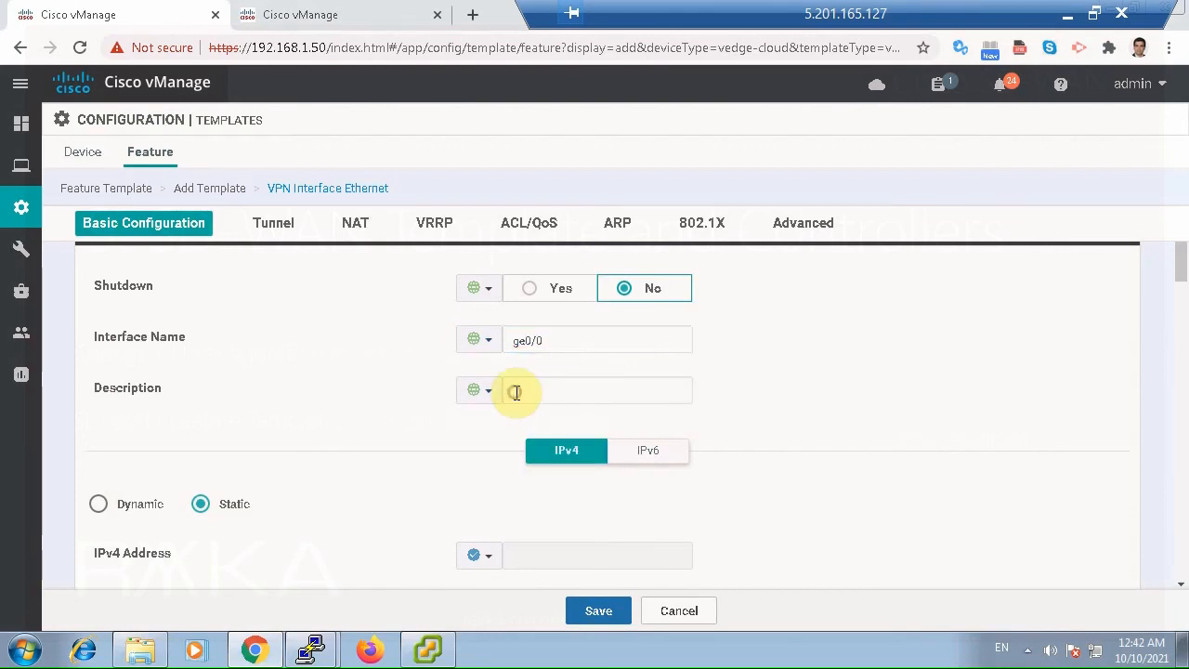
click(515, 392)
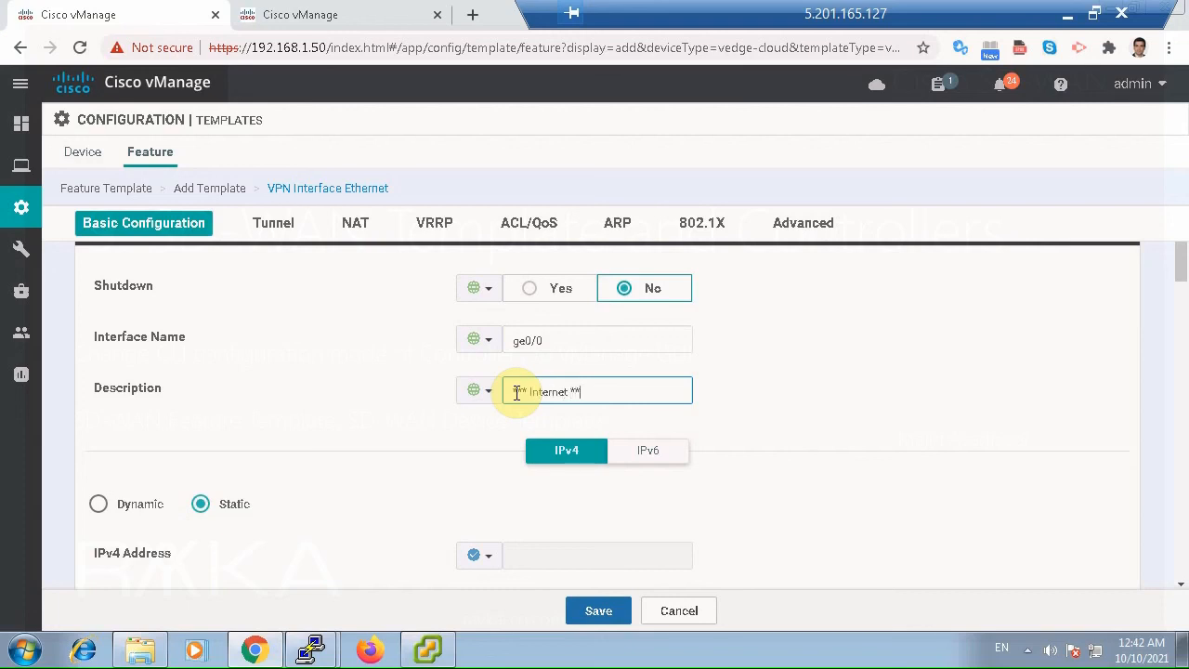
click(488, 555)
click(490, 583)
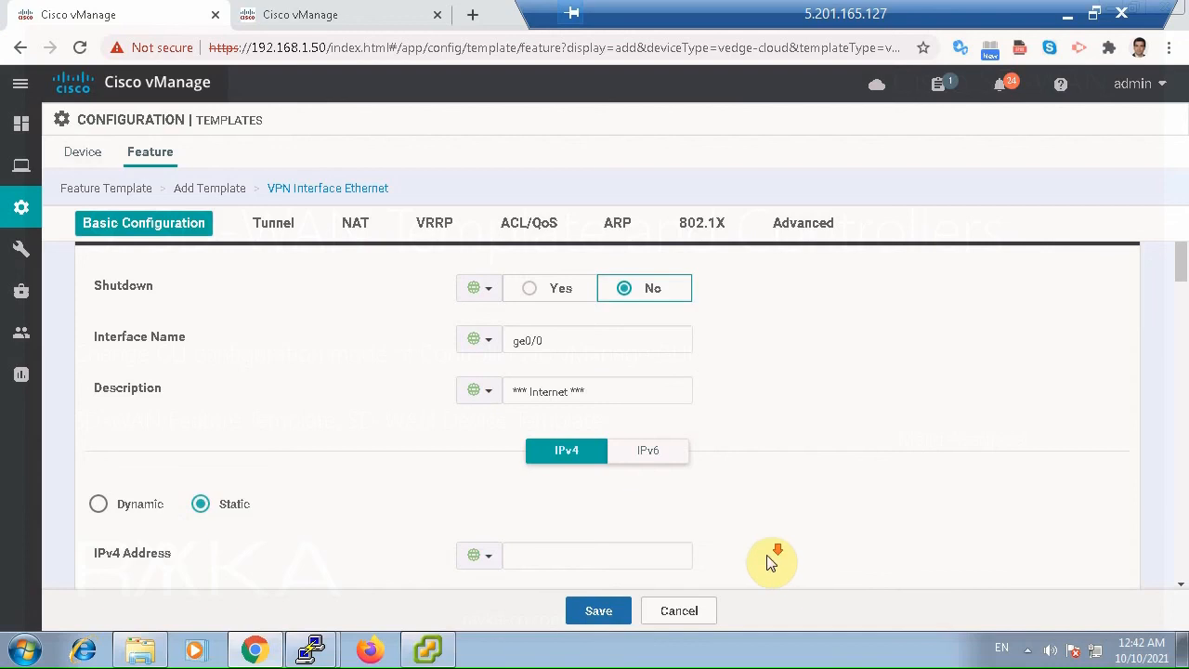
scroll(756, 560, down, 1)
click(515, 466)
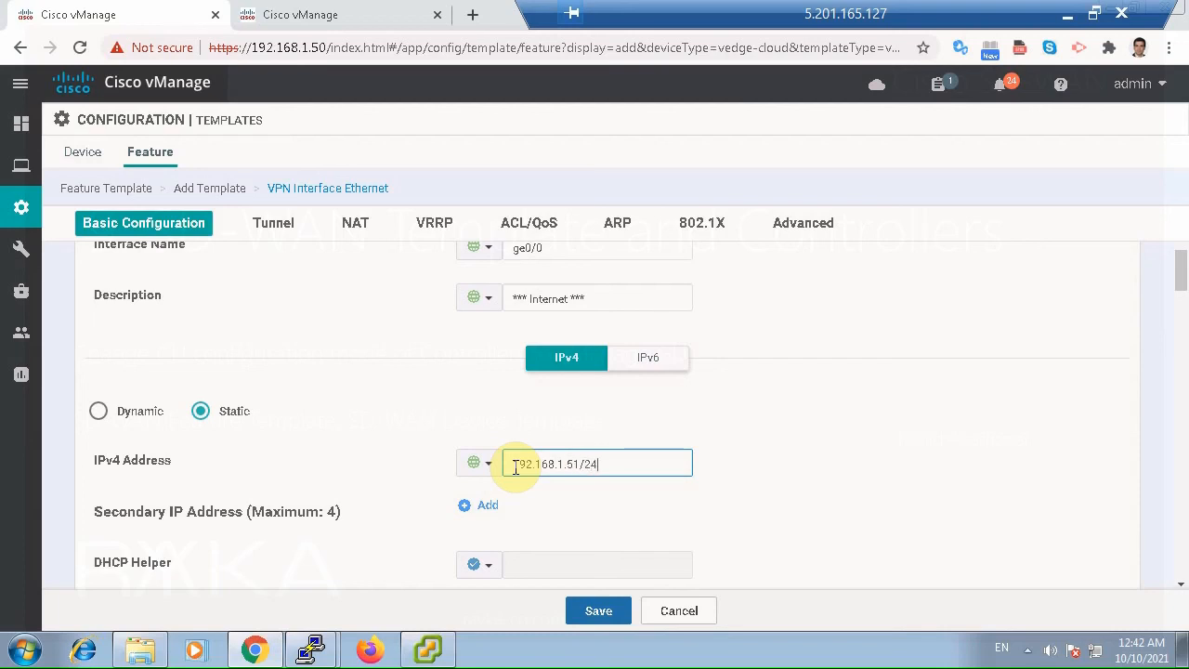
click(1024, 516)
Make the Tunnel Interface setting global and turn it on.
scroll(761, 516, down, 2)
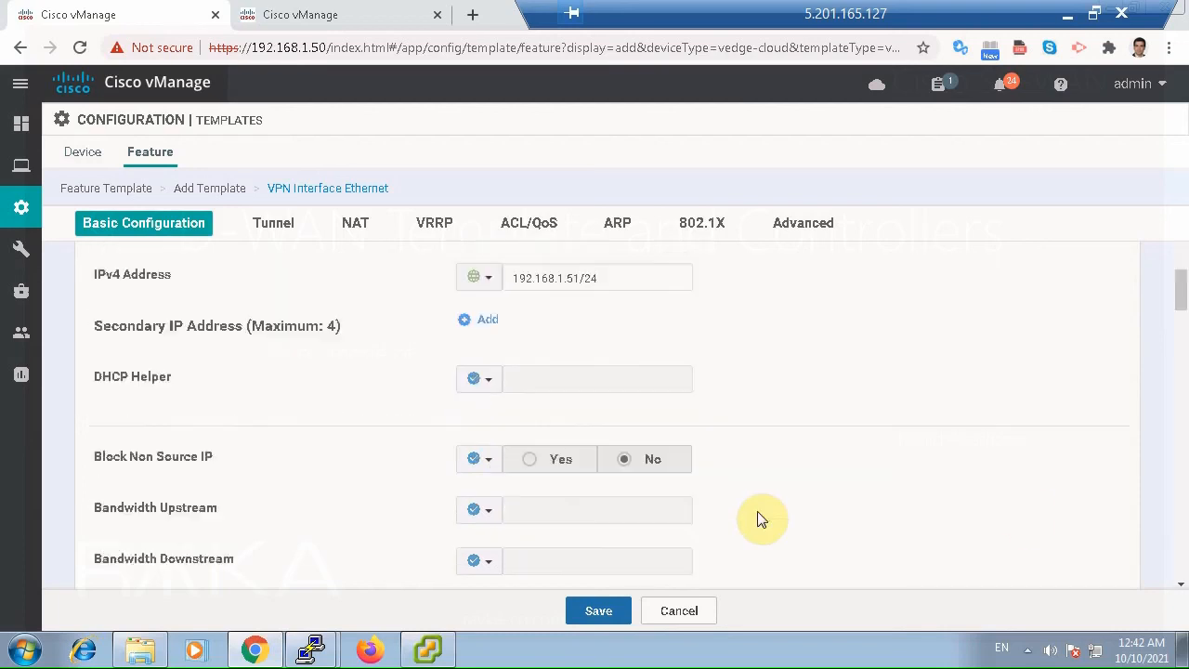
scroll(761, 520, down, 3)
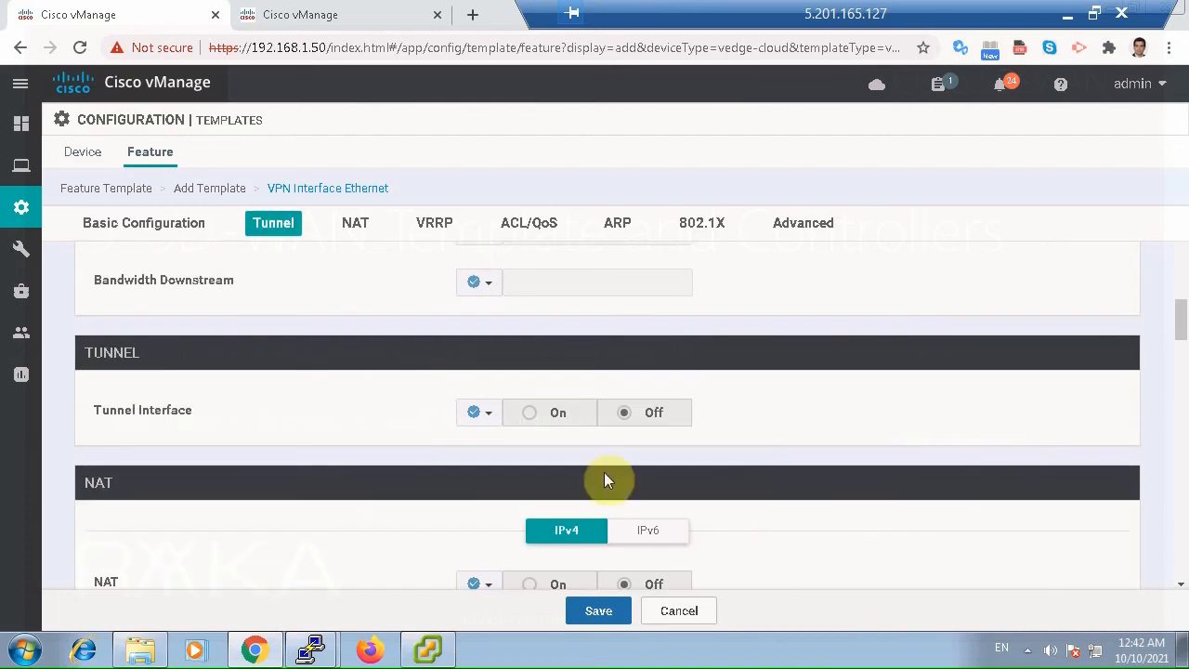
click(489, 424)
click(497, 444)
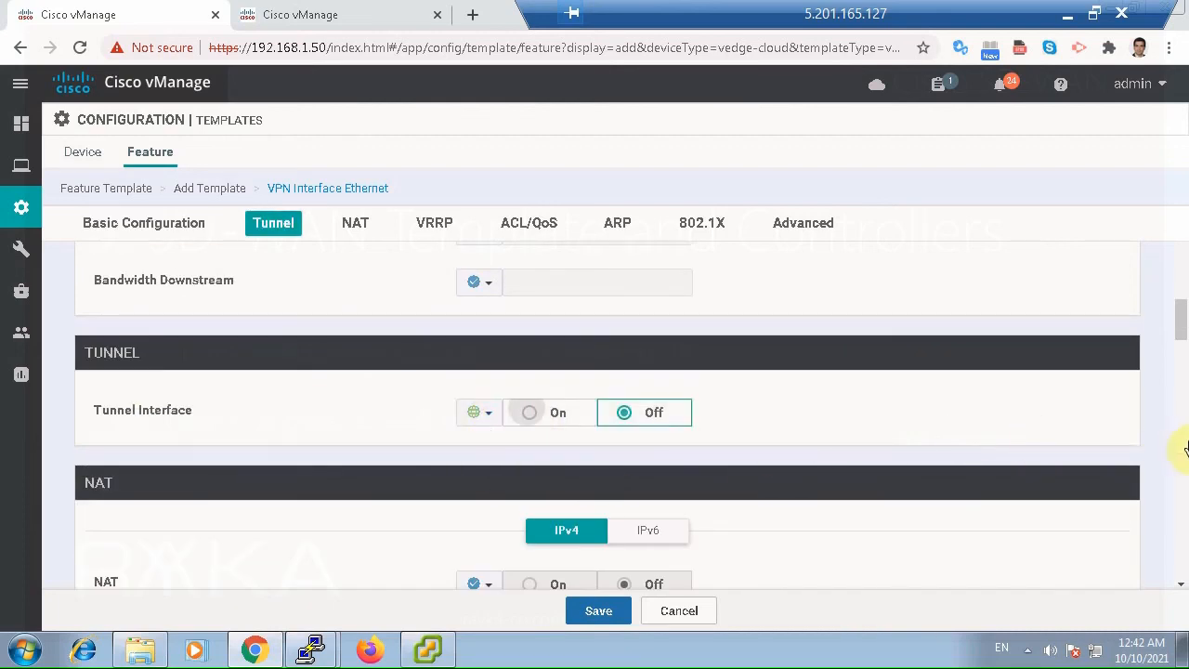
click(556, 412)
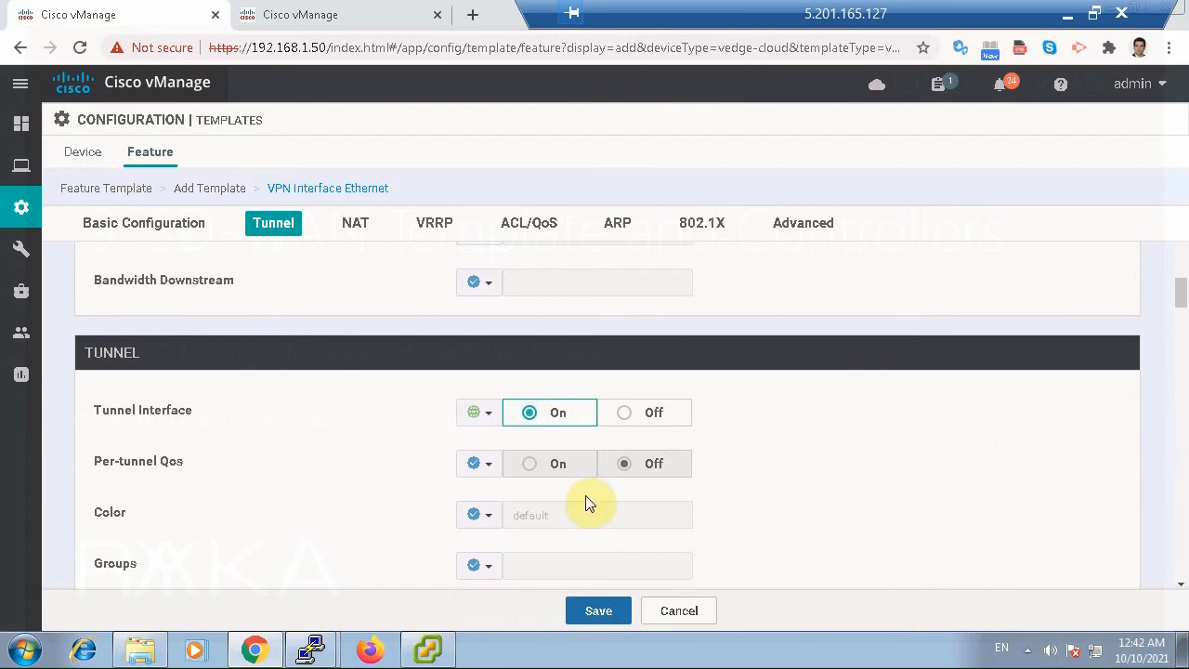
Make the tunnel color global and set it to public-internet.
click(478, 515)
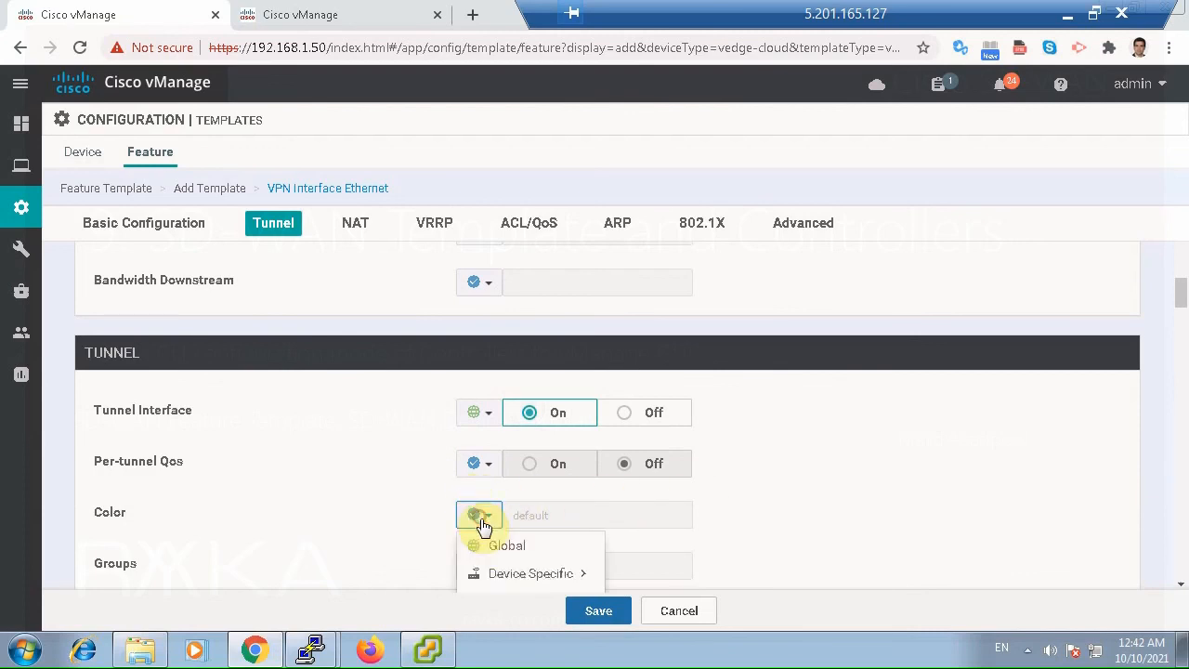
click(499, 546)
scroll(915, 544, down, 1)
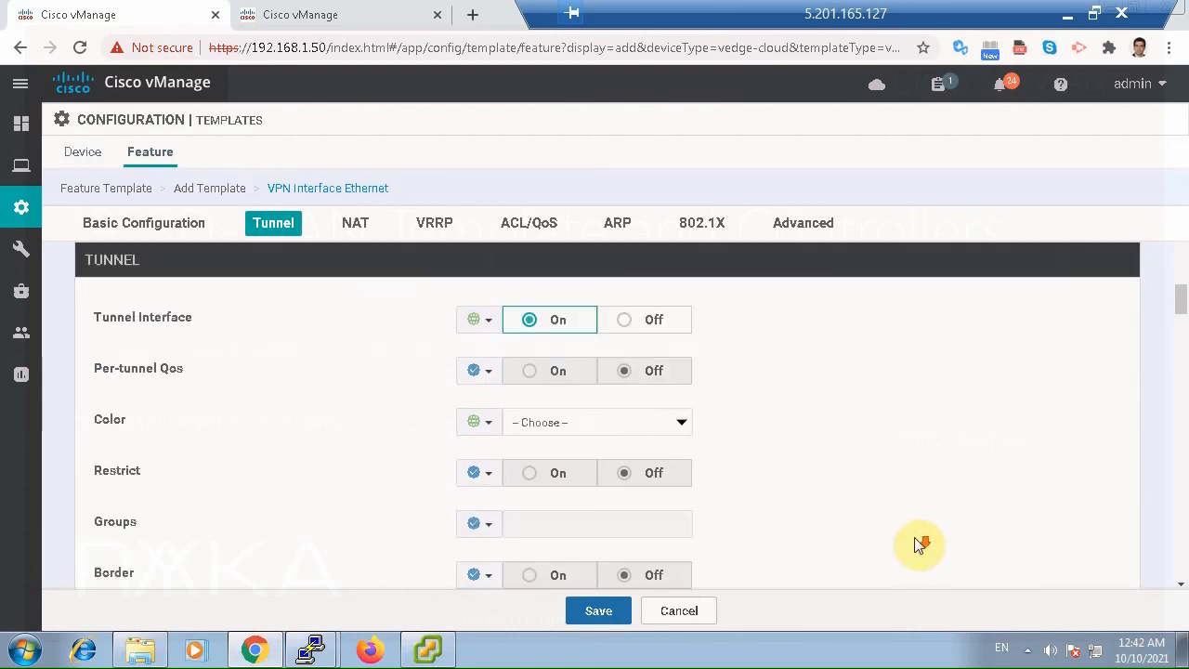
click(634, 421)
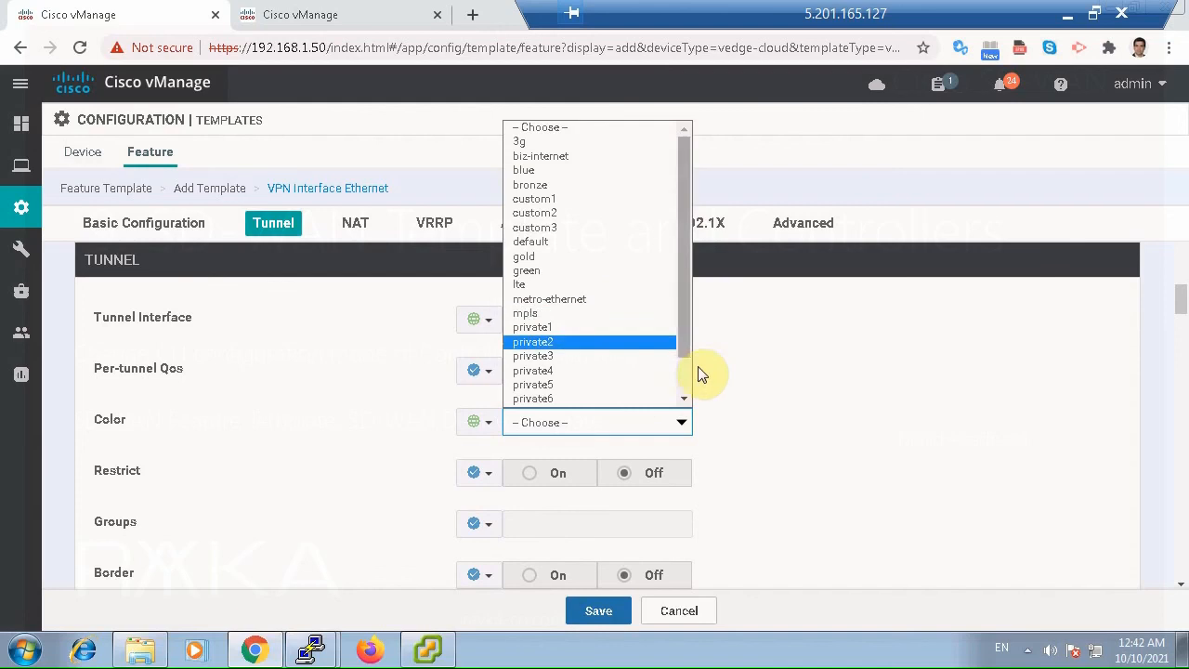
scroll(680, 376, down, 1)
click(569, 384)
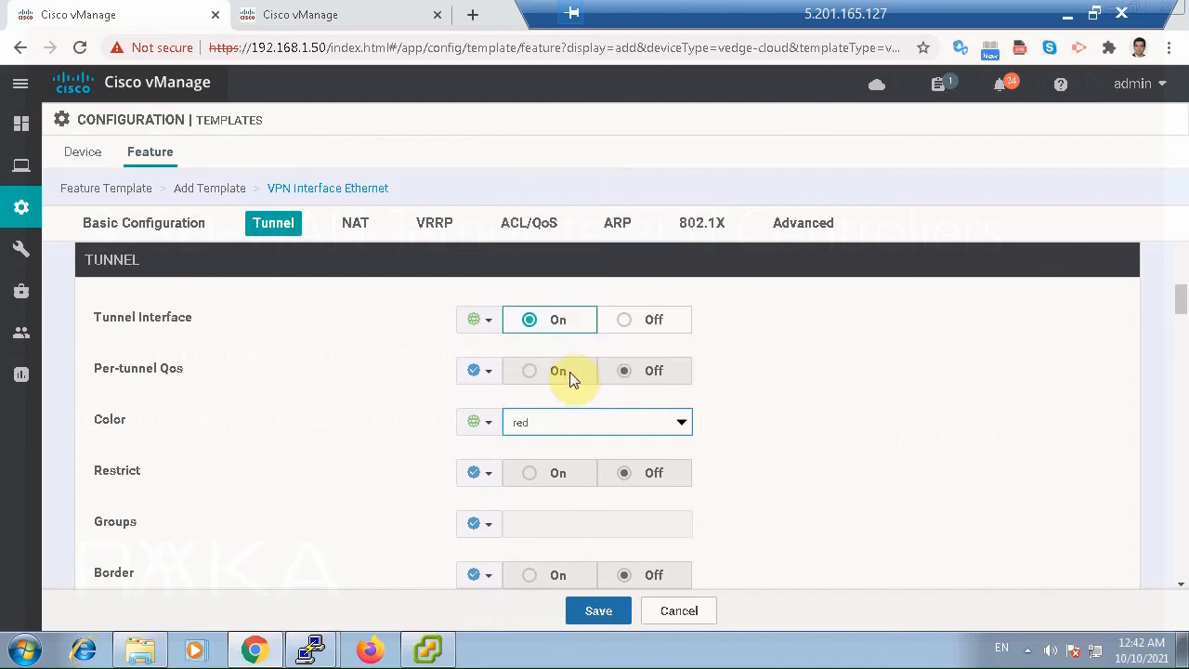
click(567, 422)
click(561, 384)
Allow all services on the tunnel with a global On value and save the Ethernet interface template.
scroll(795, 435, down, 1)
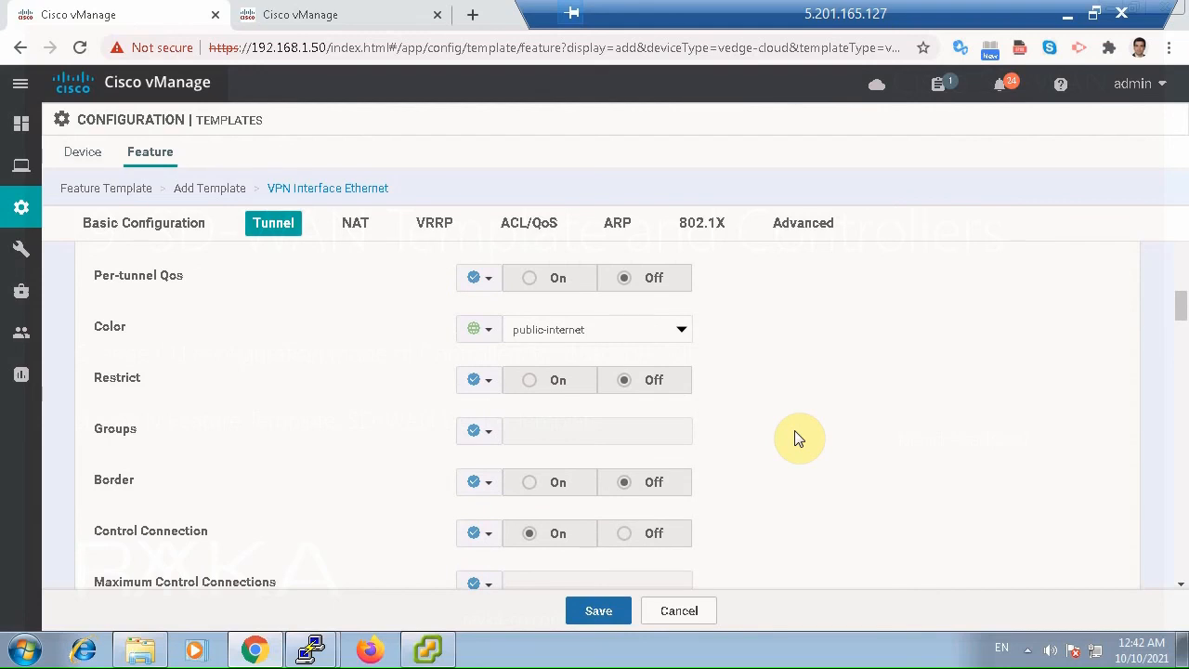
scroll(796, 438, down, 6)
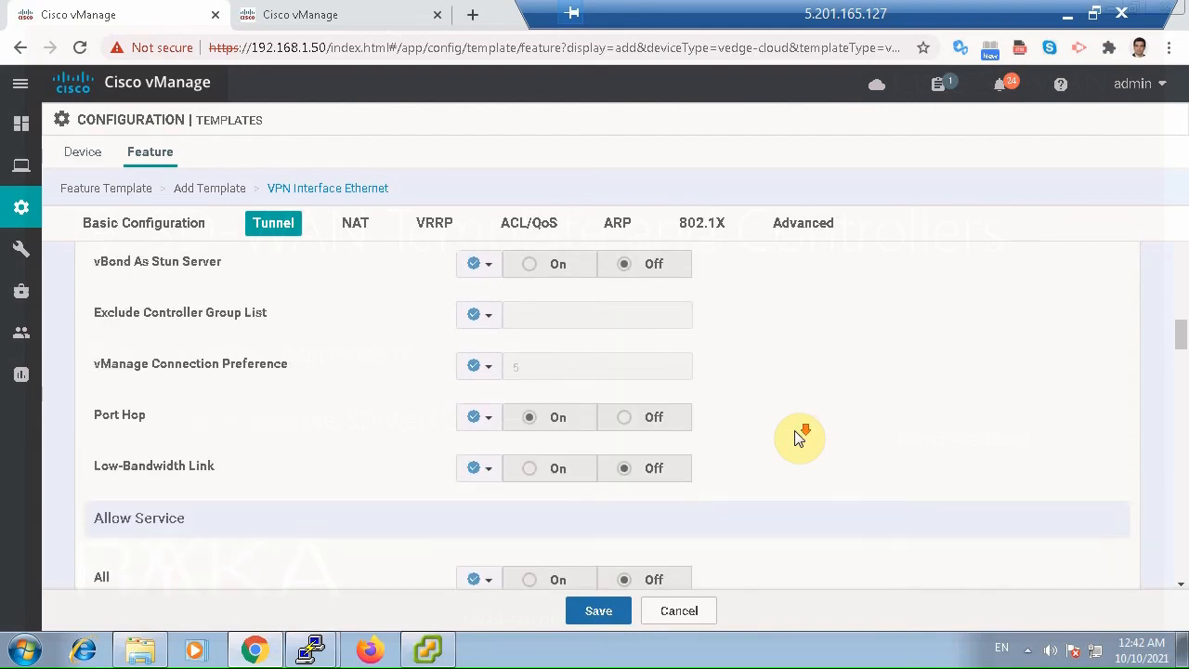
click(485, 394)
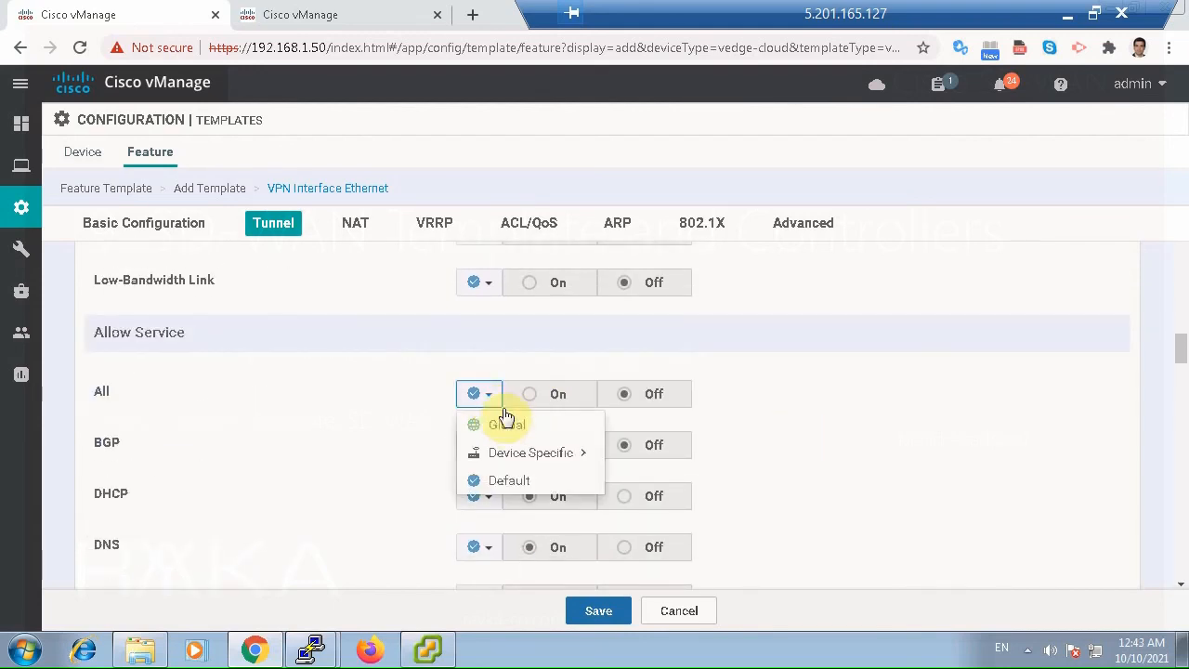
click(510, 424)
click(531, 396)
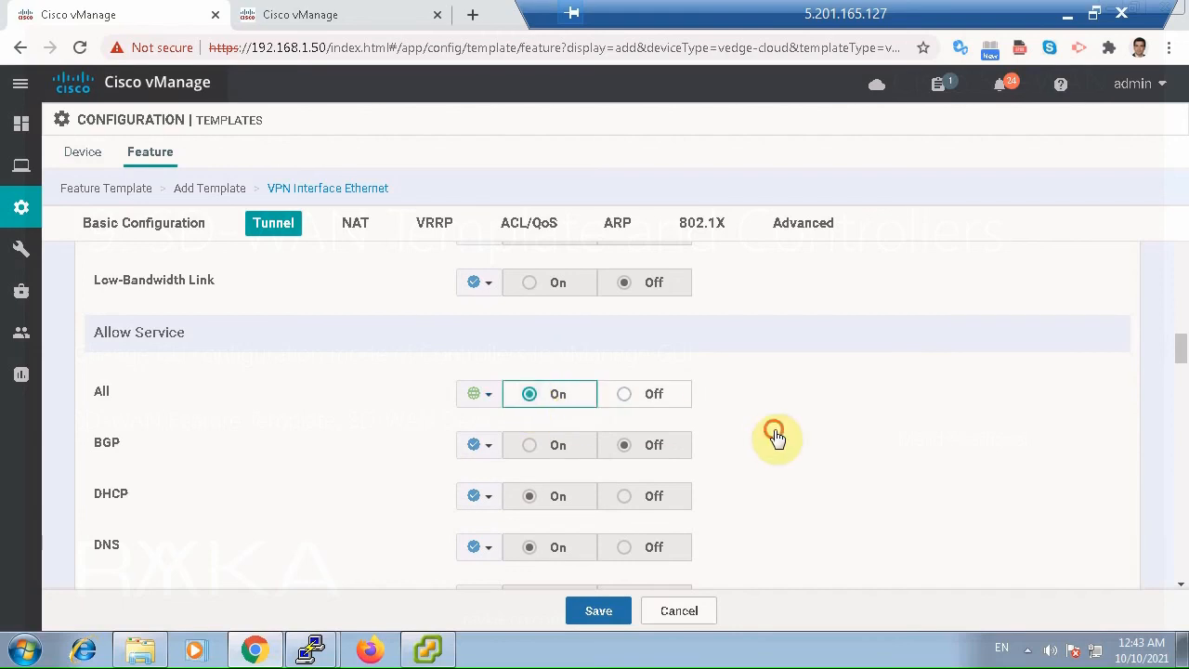
scroll(752, 460, down, 2)
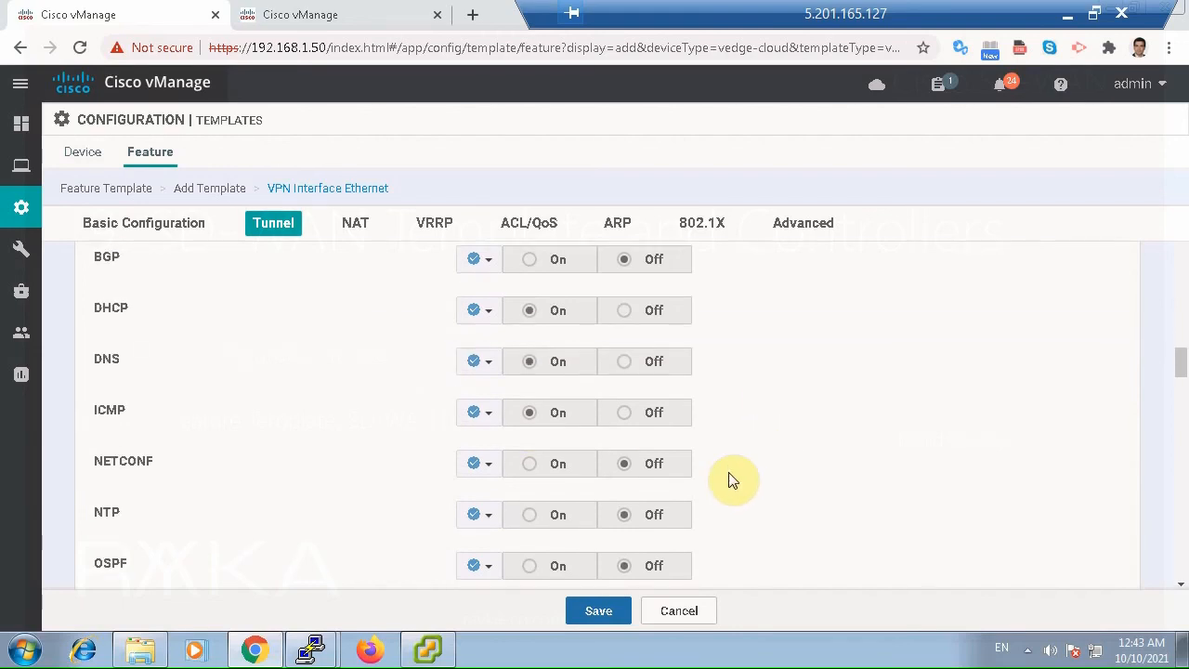
click(606, 615)
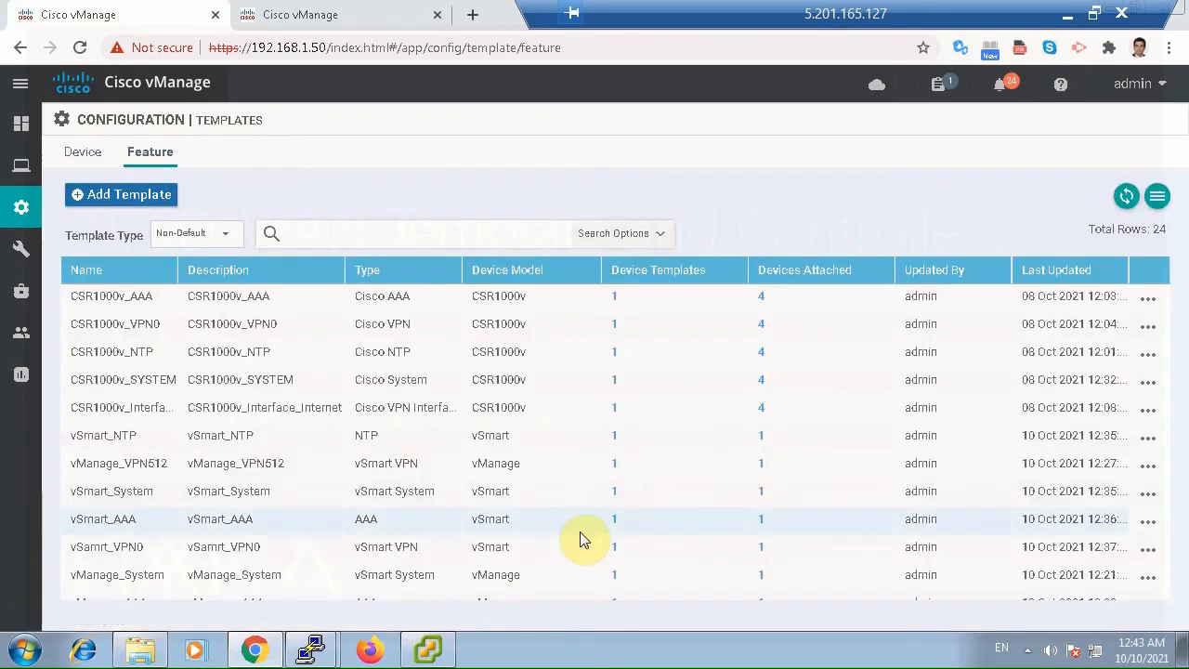
Start a new VPN feature template for the vEdge Cloud device model.
click(83, 198)
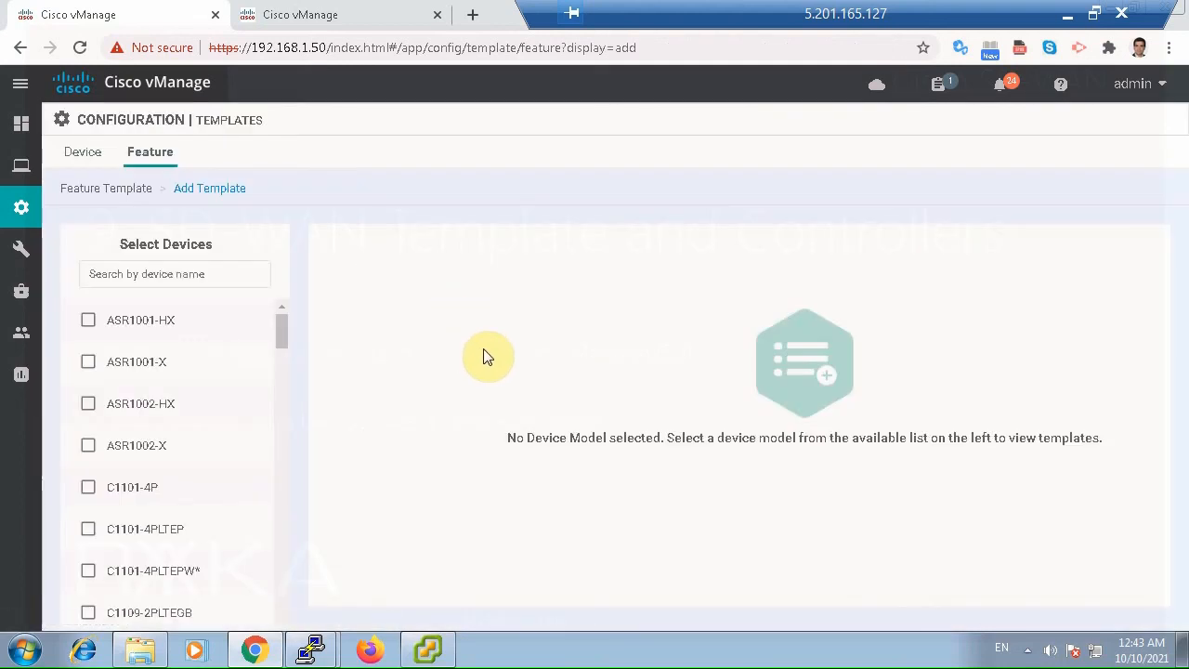
click(189, 273)
text(vb)
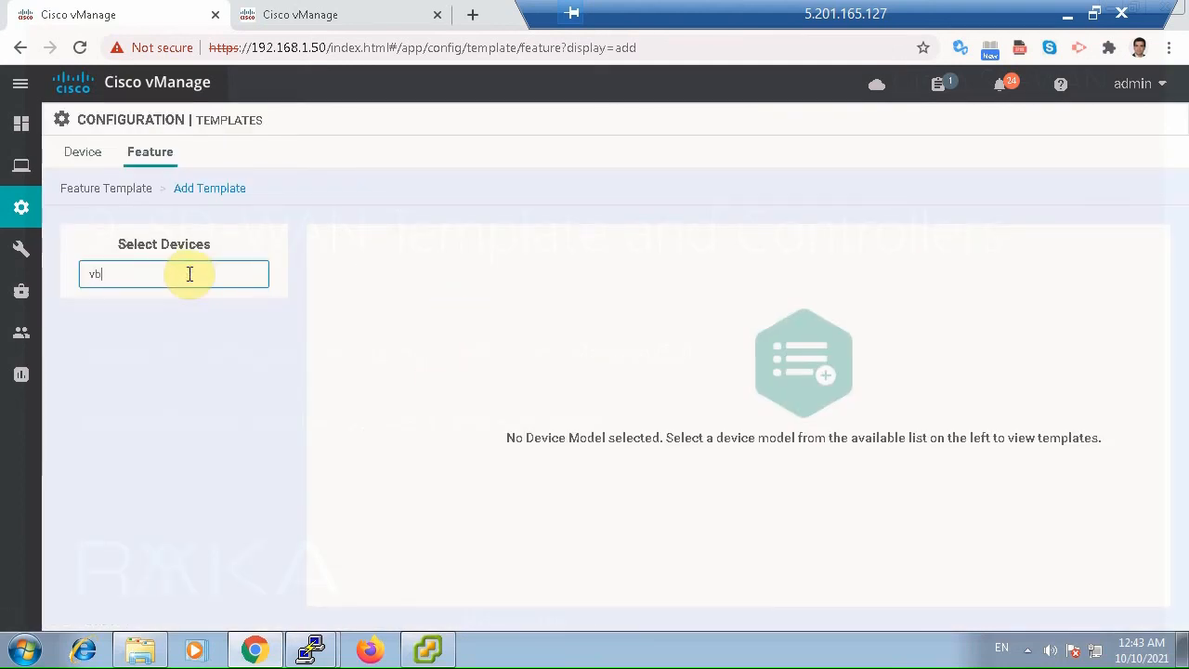
key(BackSpace)
text(e)
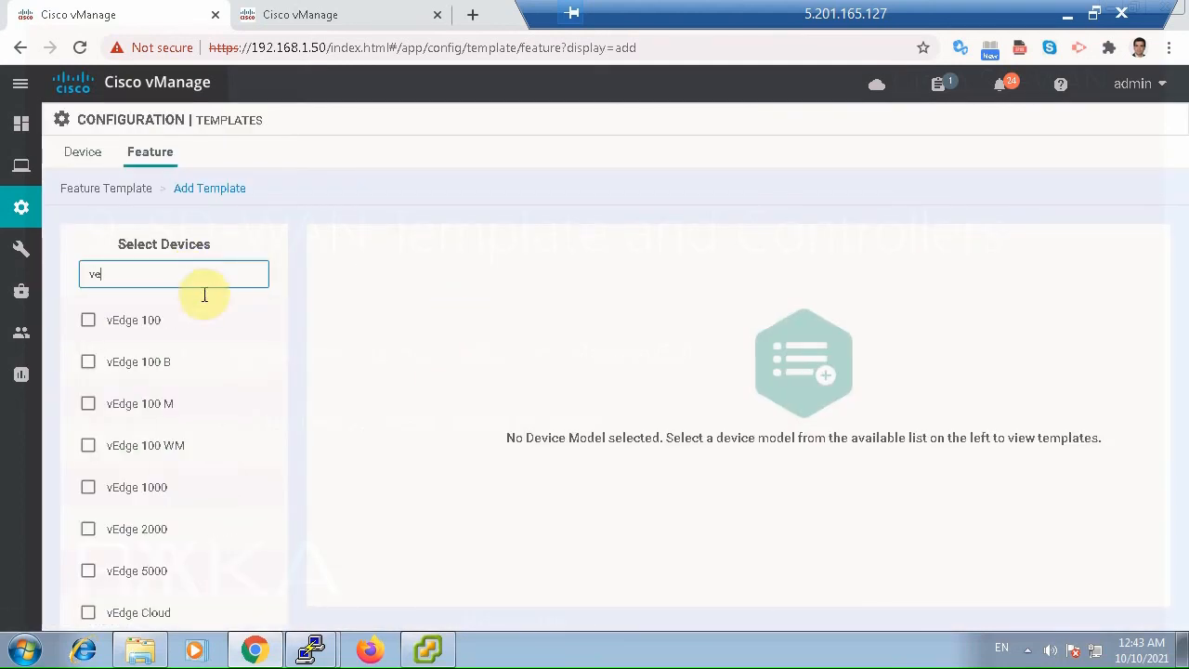
click(88, 614)
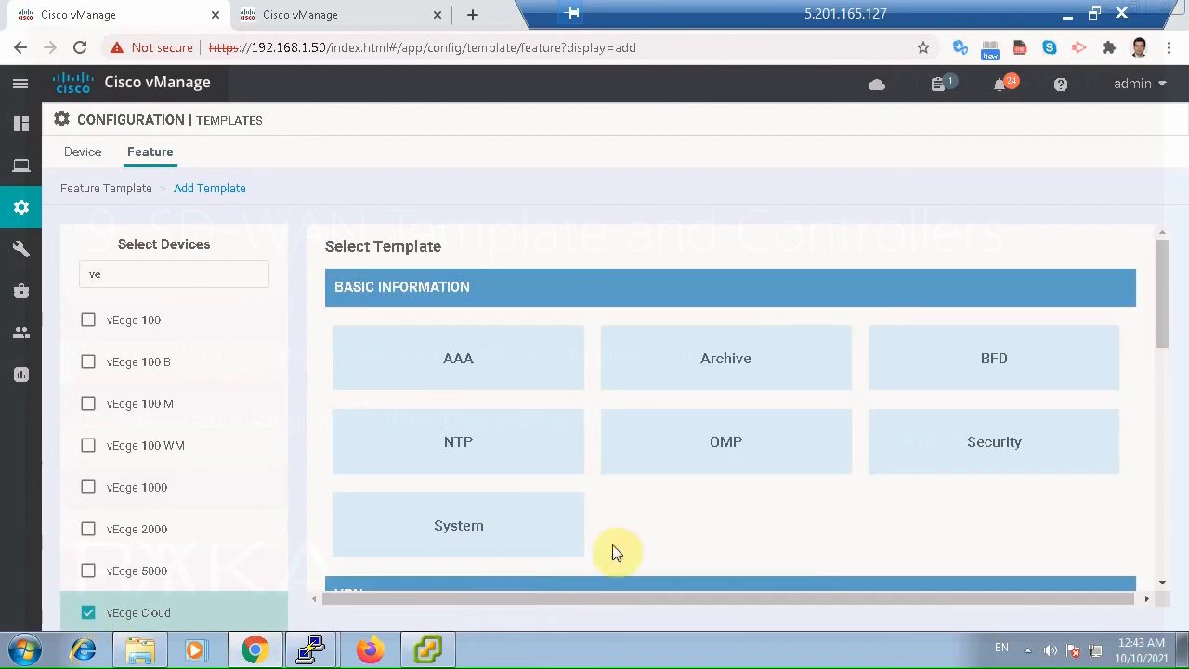
scroll(699, 516, down, 2)
click(708, 490)
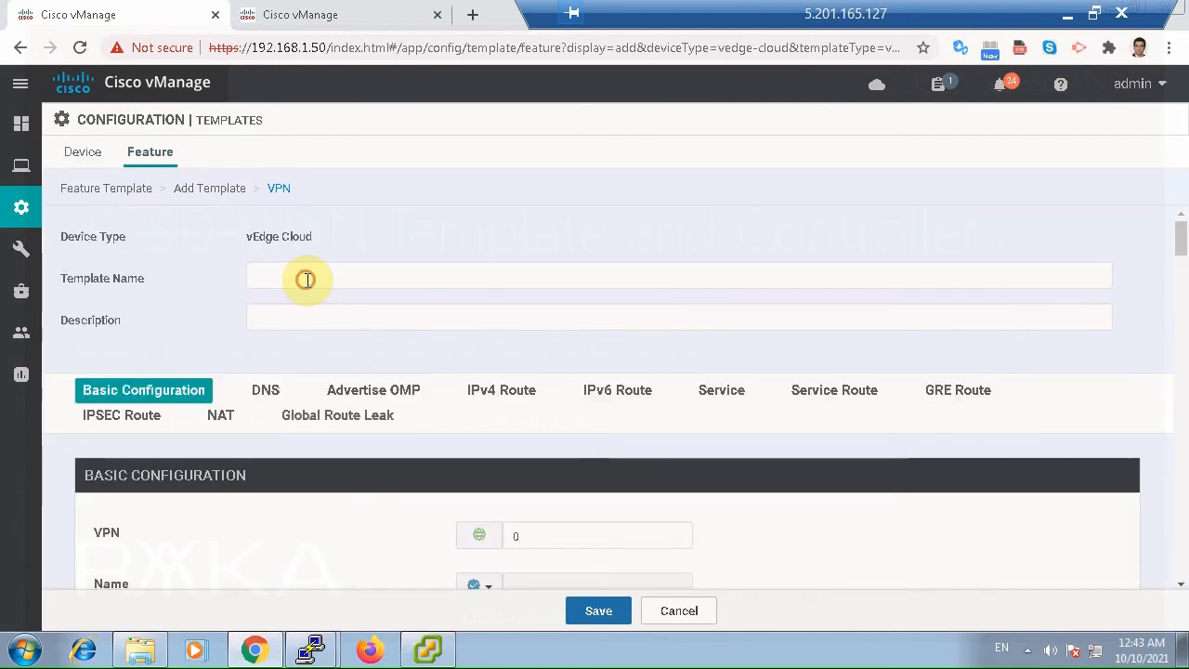
Enter vBond_VPN512 as both the template name and the description.
click(307, 279)
text(vBo)
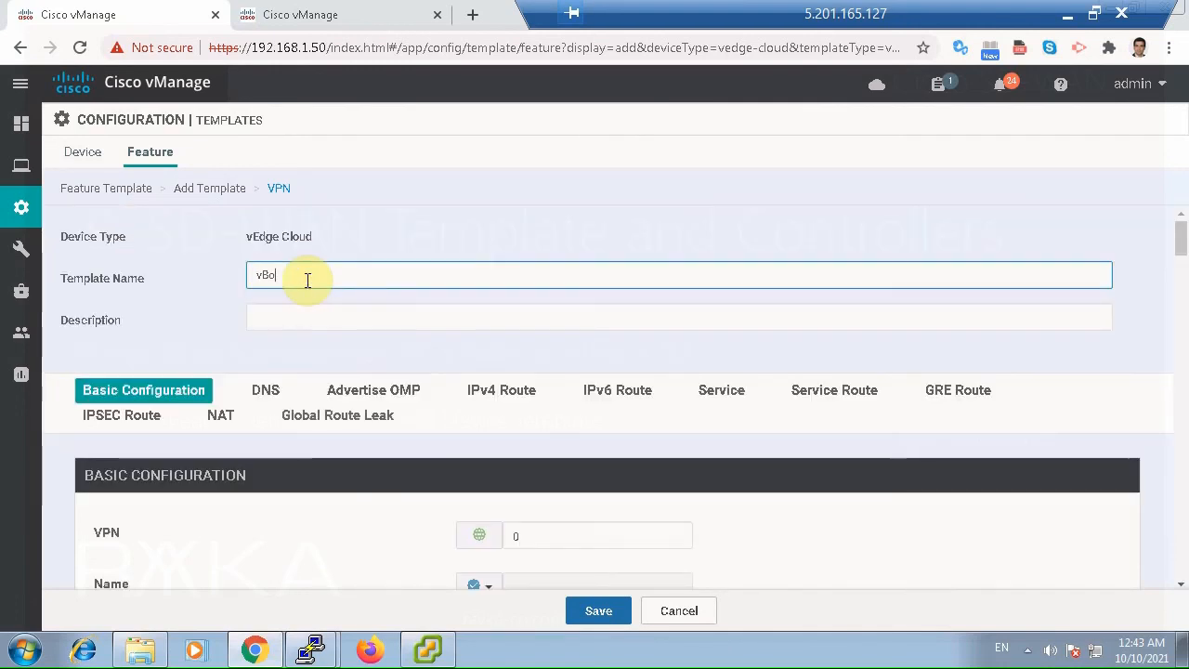
text(nd_VPN512)
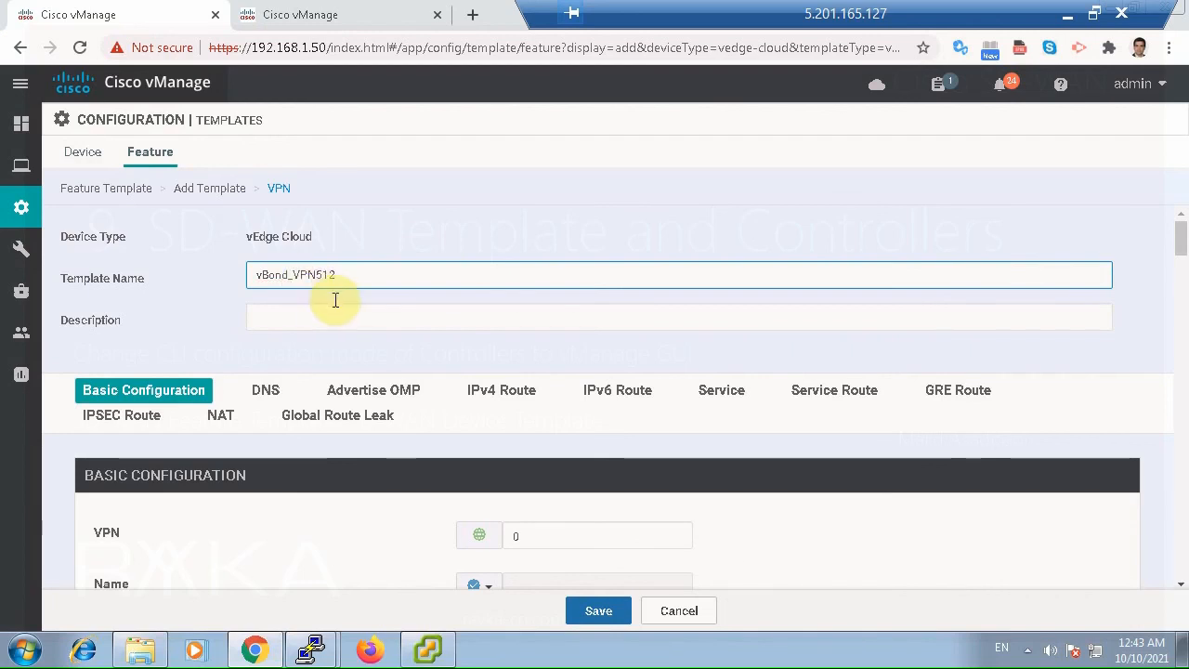
key(ctrl+a)
key(ctrl+c)
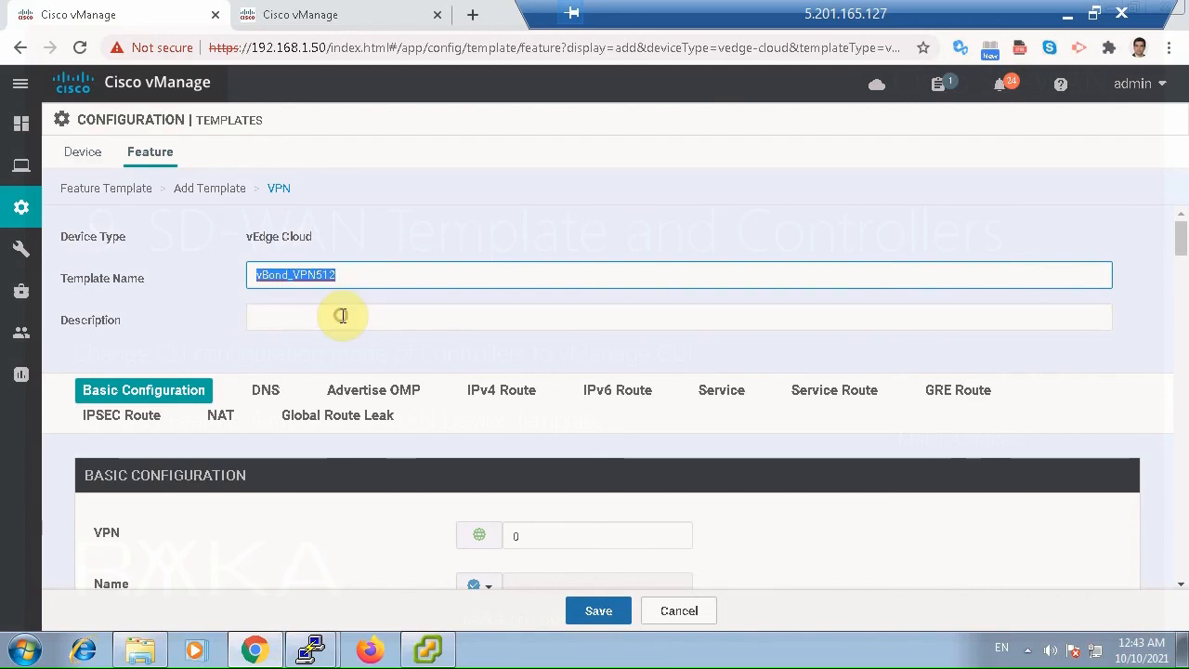
click(342, 316)
key(ctrl+v)
Set the VPN number to 512 and give the VPN the global name VPN512.
click(540, 534)
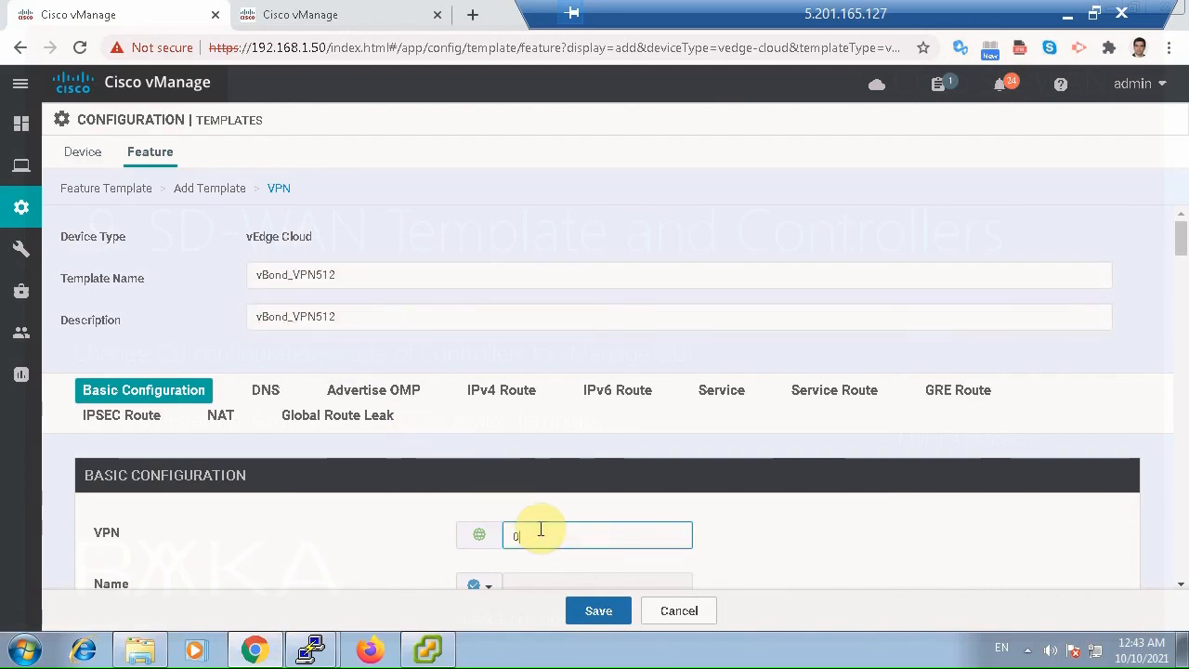
key(BackSpace)
scroll(764, 511, down, 4)
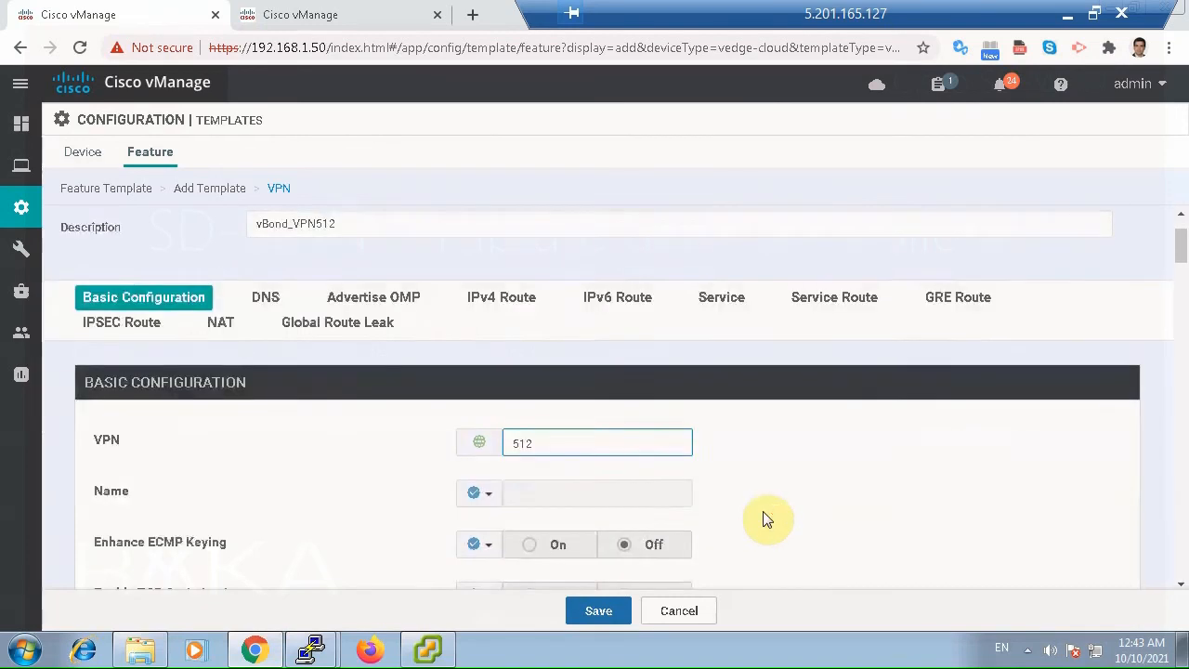
scroll(539, 370, up, 1)
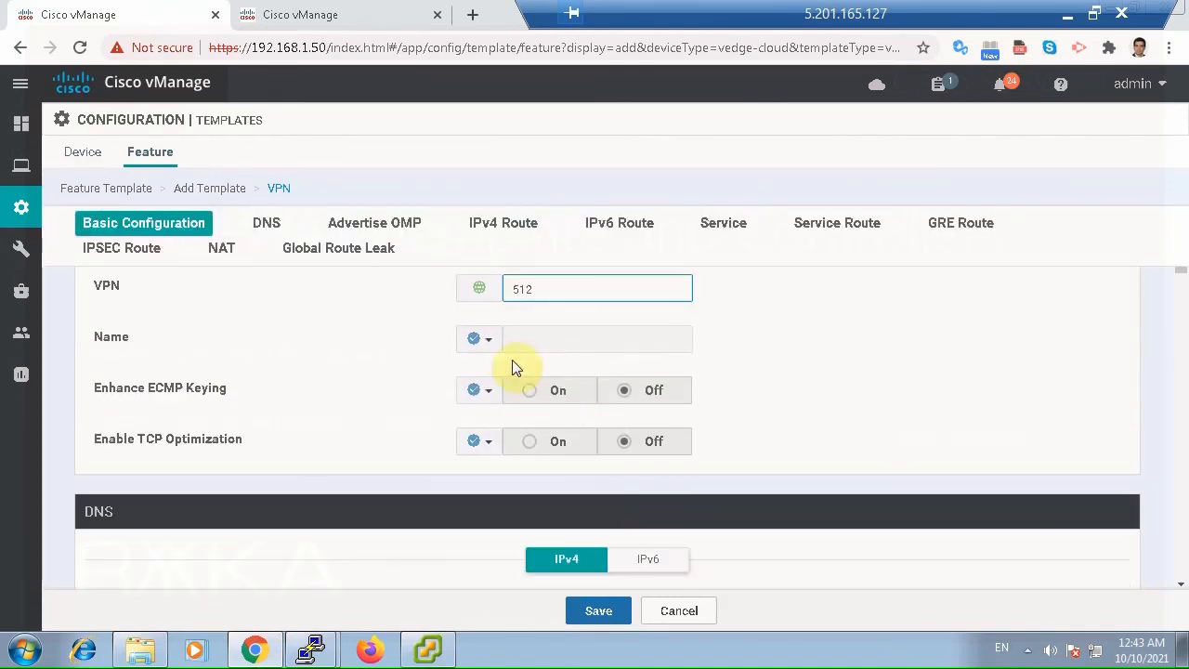
click(480, 338)
click(509, 371)
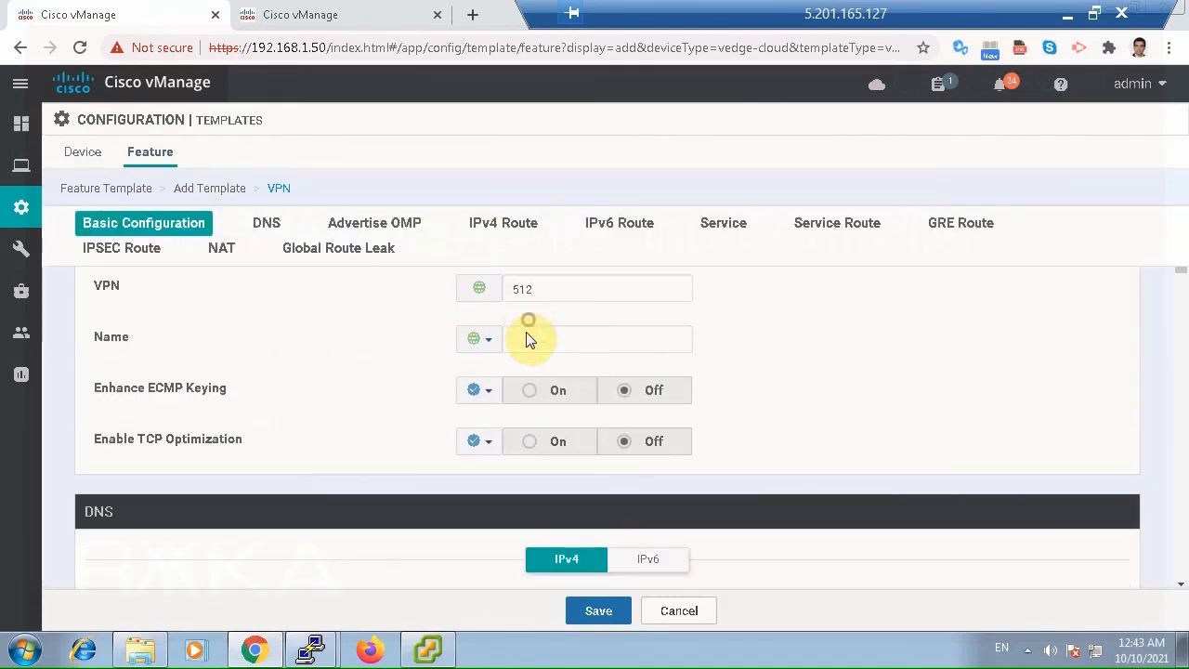
click(536, 338)
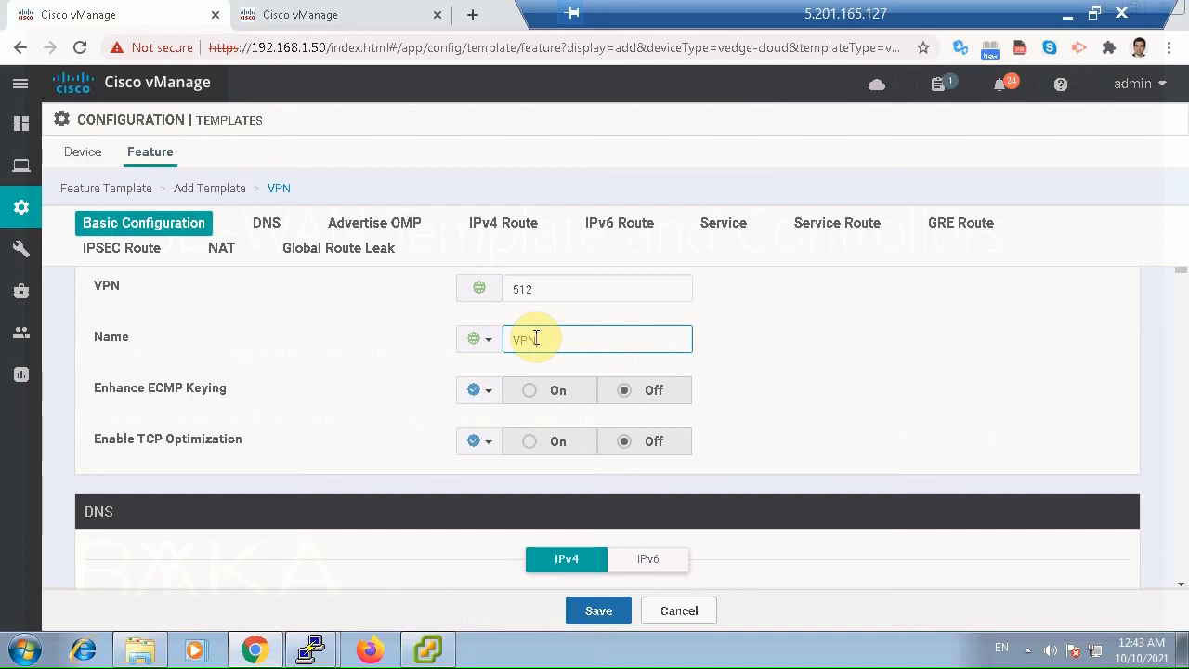
text(VPN512)
scroll(973, 382, down, 1)
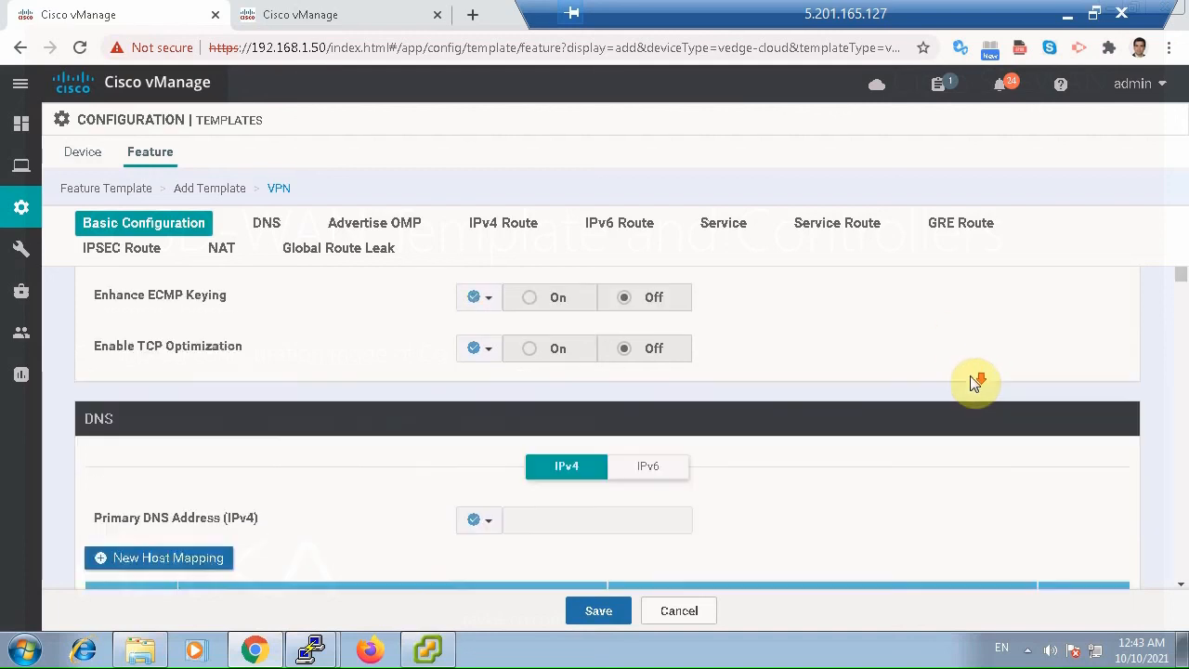
scroll(973, 383, down, 5)
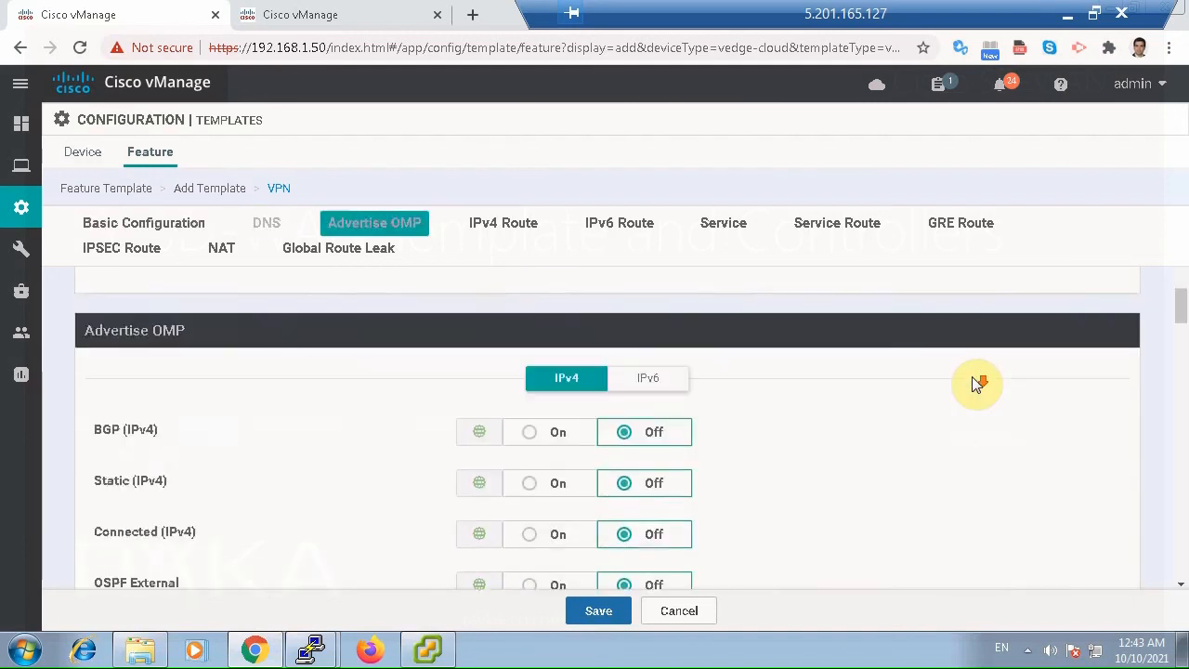
scroll(975, 383, down, 5)
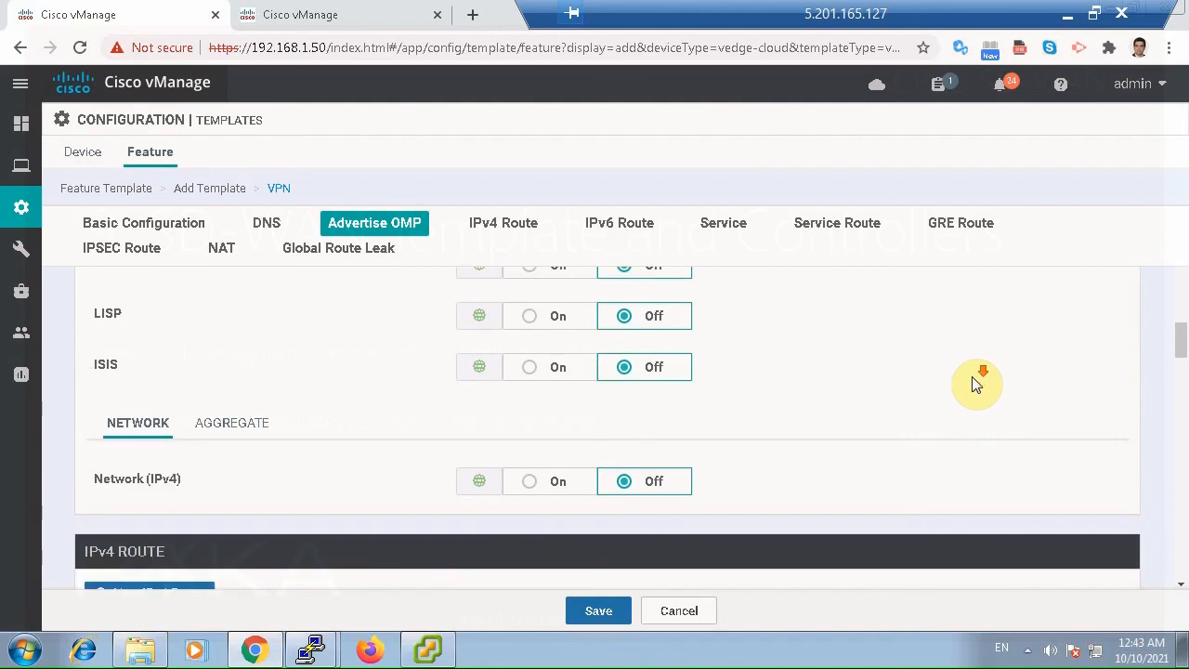
Save the vBond_VPN512 feature template with its remaining sections at their defaults.
scroll(973, 384, down, 2)
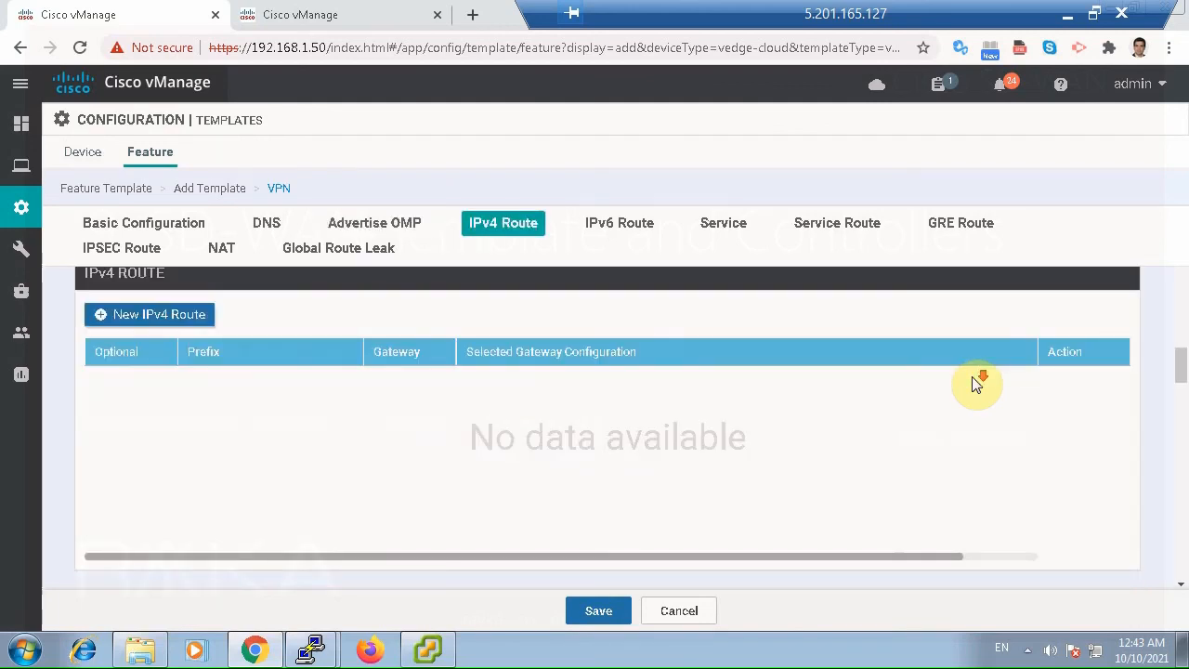
scroll(973, 384, down, 3)
scroll(971, 376, down, 10)
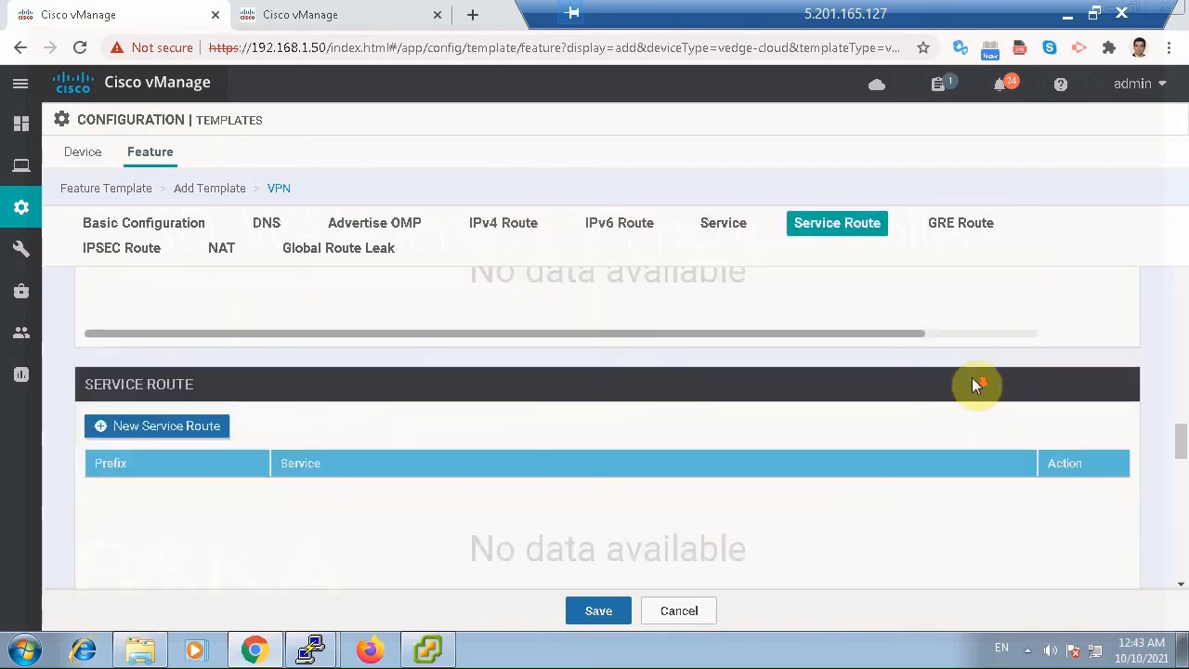
scroll(964, 437, down, 8)
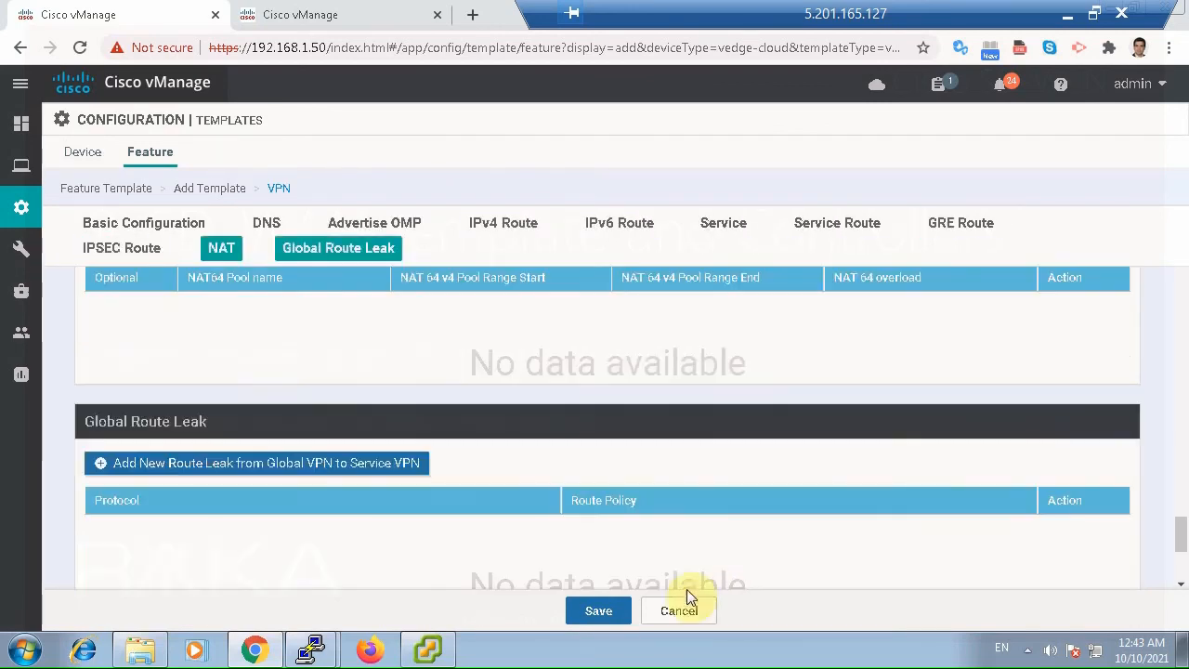
click(601, 612)
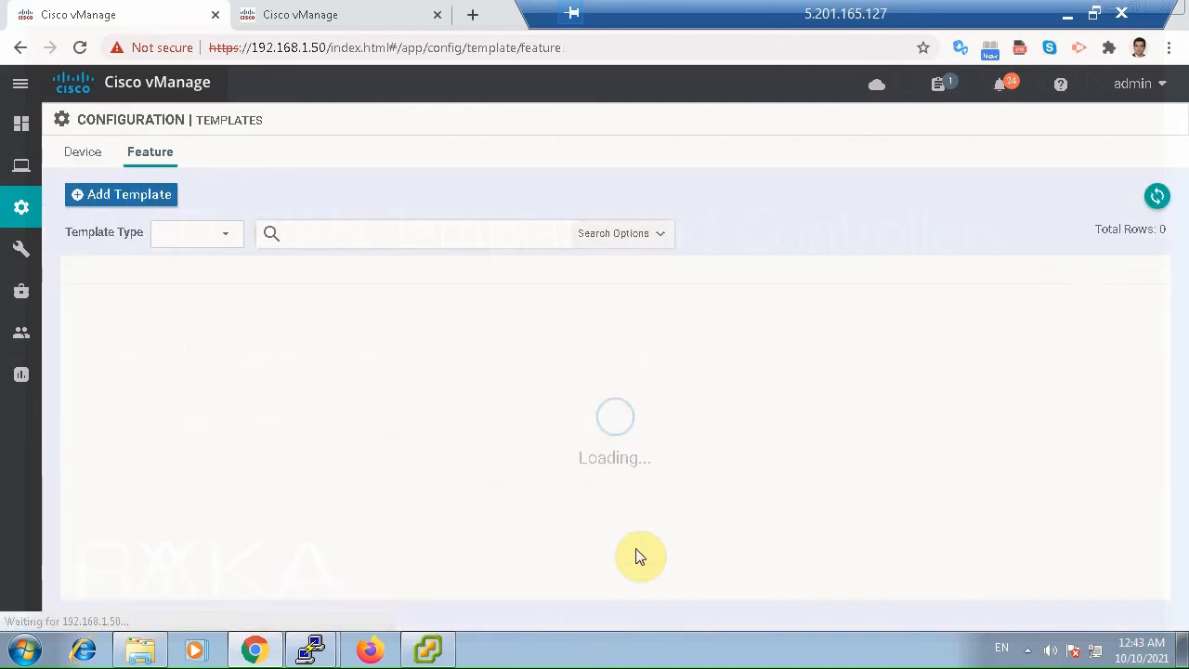
Start a new VPN Interface Ethernet feature template for the vEdge Cloud device model.
click(104, 199)
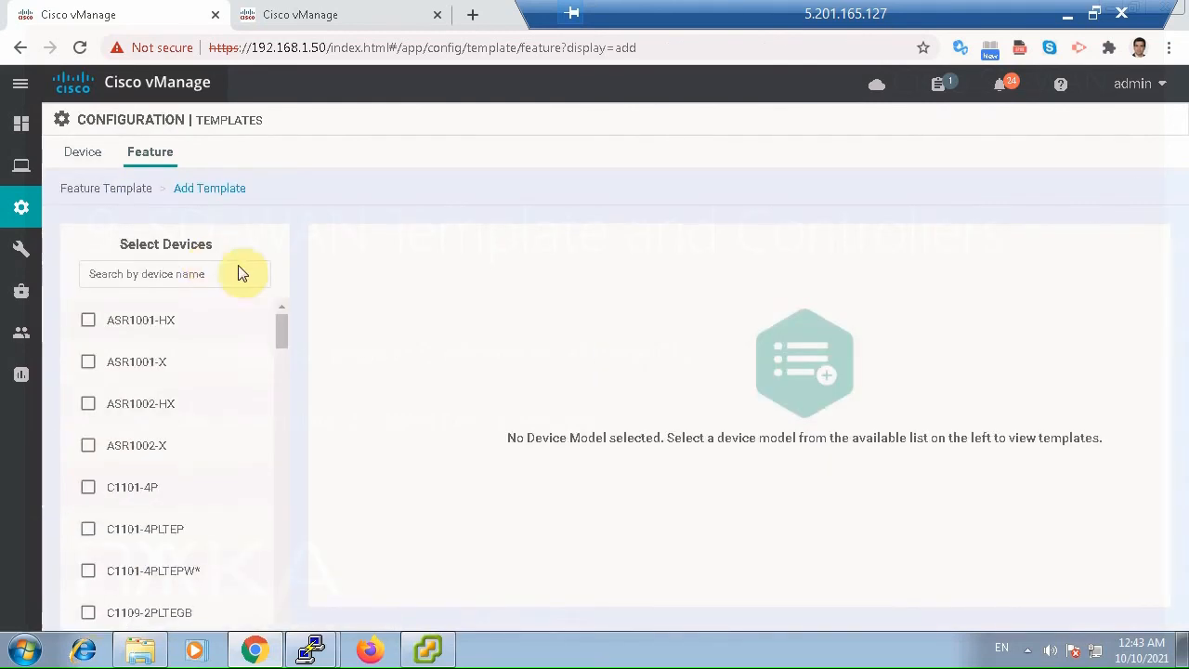
click(158, 273)
text(ved)
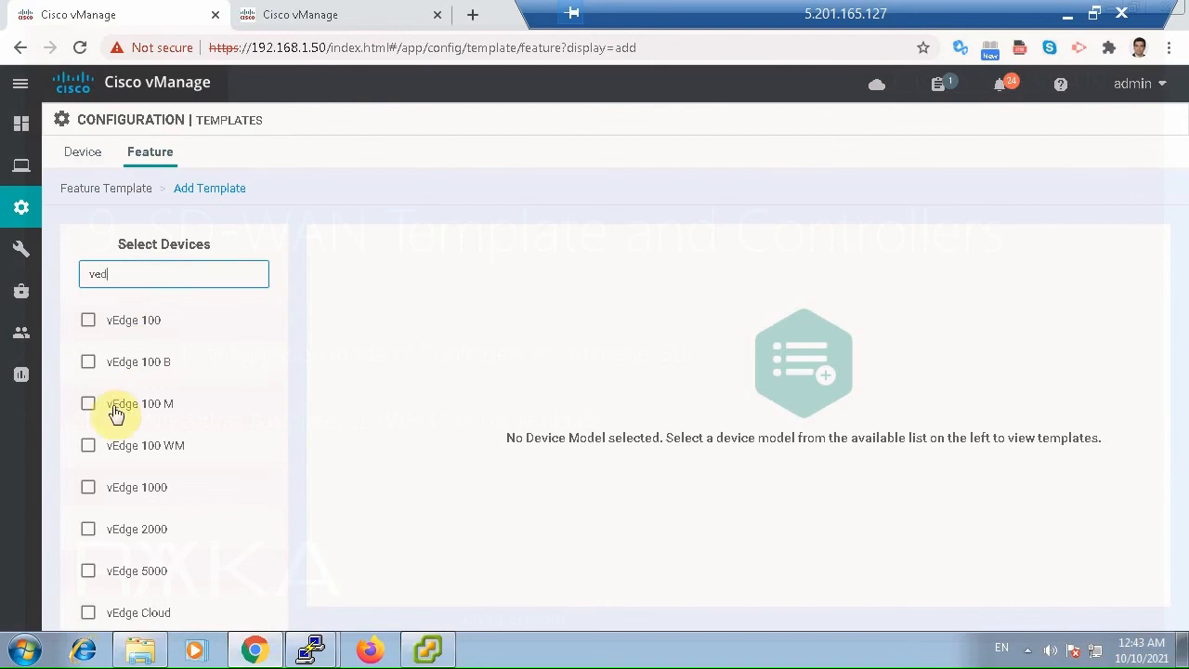
click(92, 615)
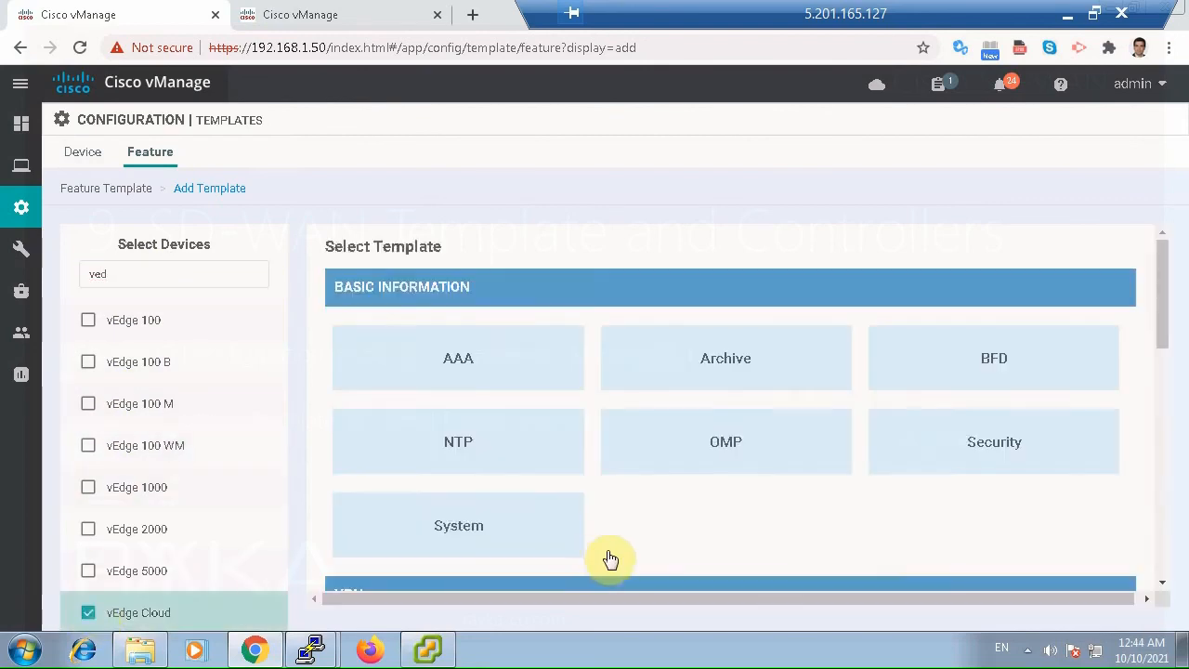
scroll(635, 513, down, 1)
scroll(635, 513, down, 3)
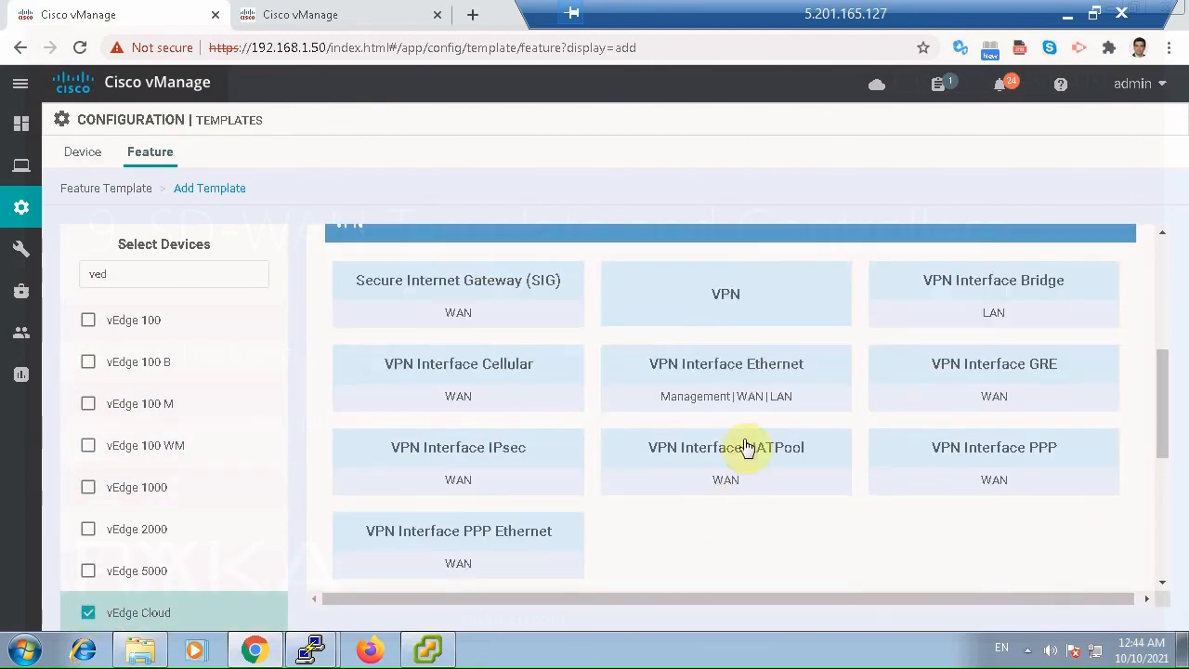
click(740, 364)
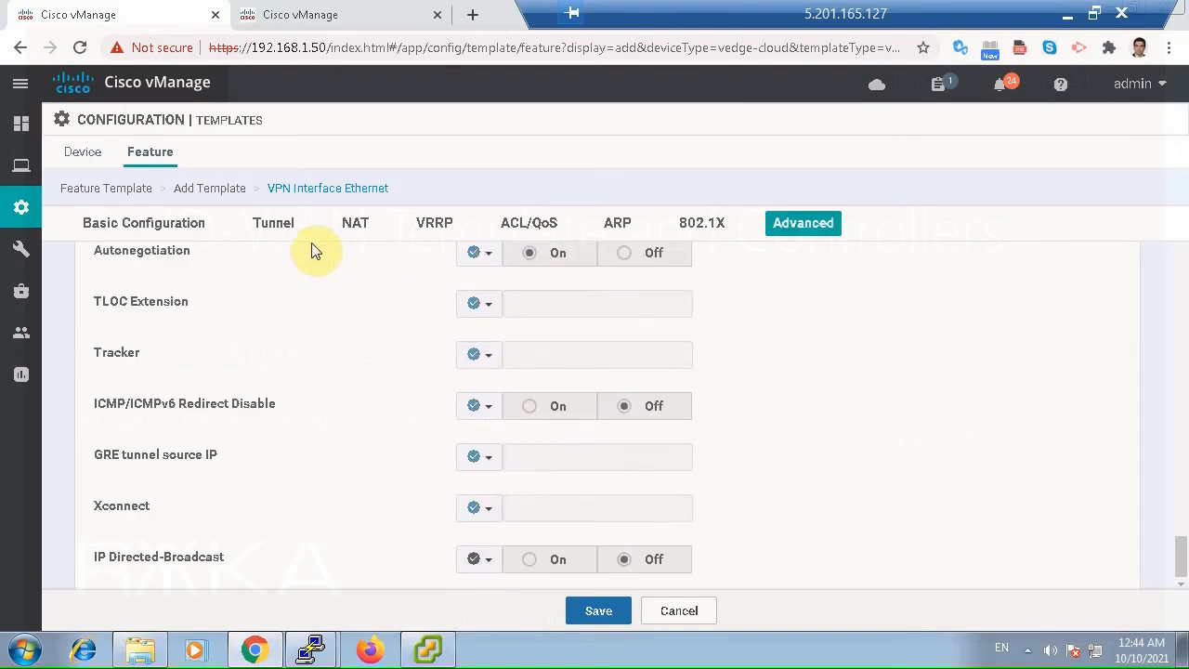
Enter vBond_Interface_OOB as both the template name and the description.
click(296, 282)
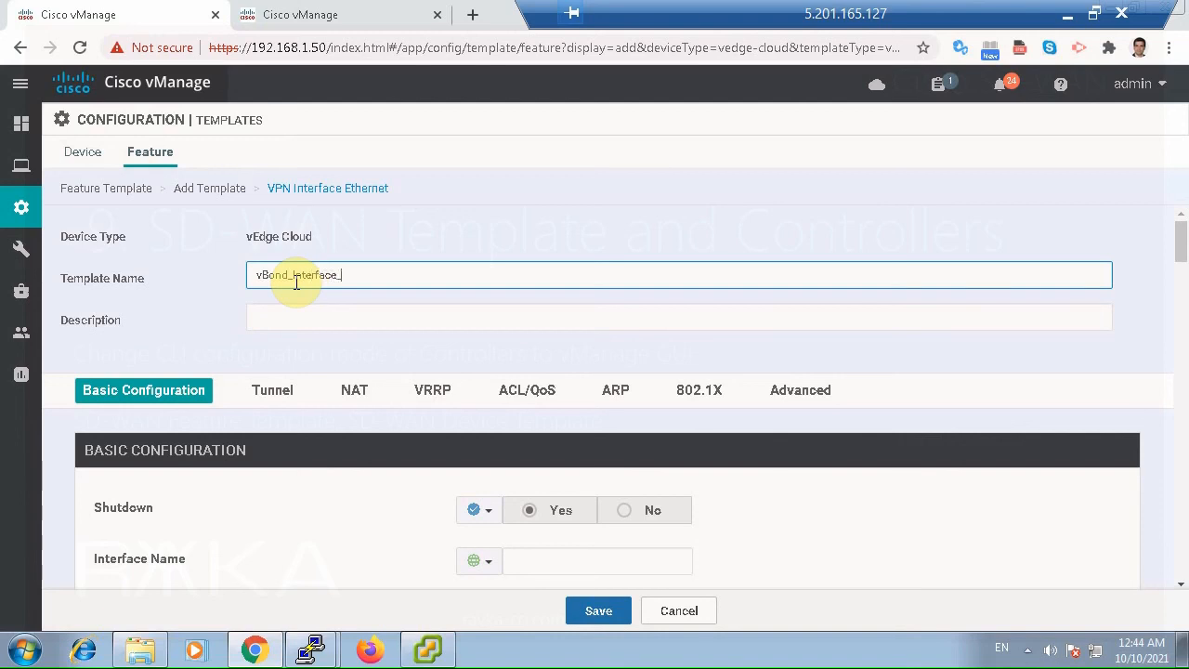
text(vBond_Interface_OOB)
key(ctrl+a)
key(ctrl+c)
click(321, 311)
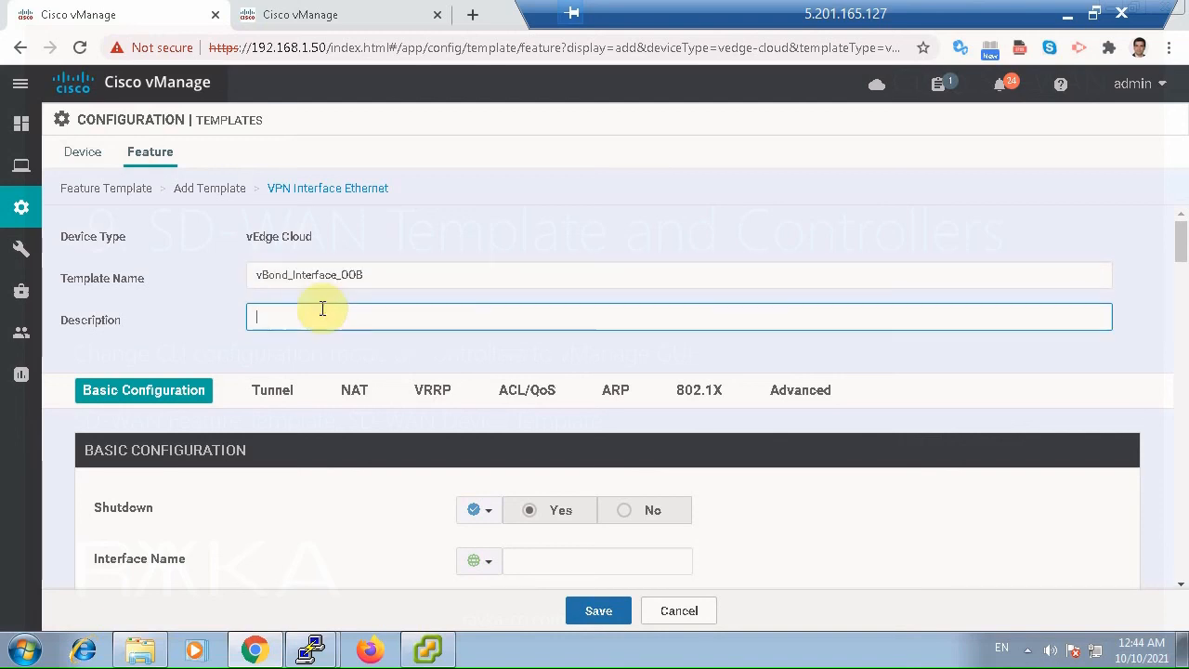
key(ctrl+v)
Set Shutdown to a global No and name the interface eth0.
scroll(734, 446, down, 3)
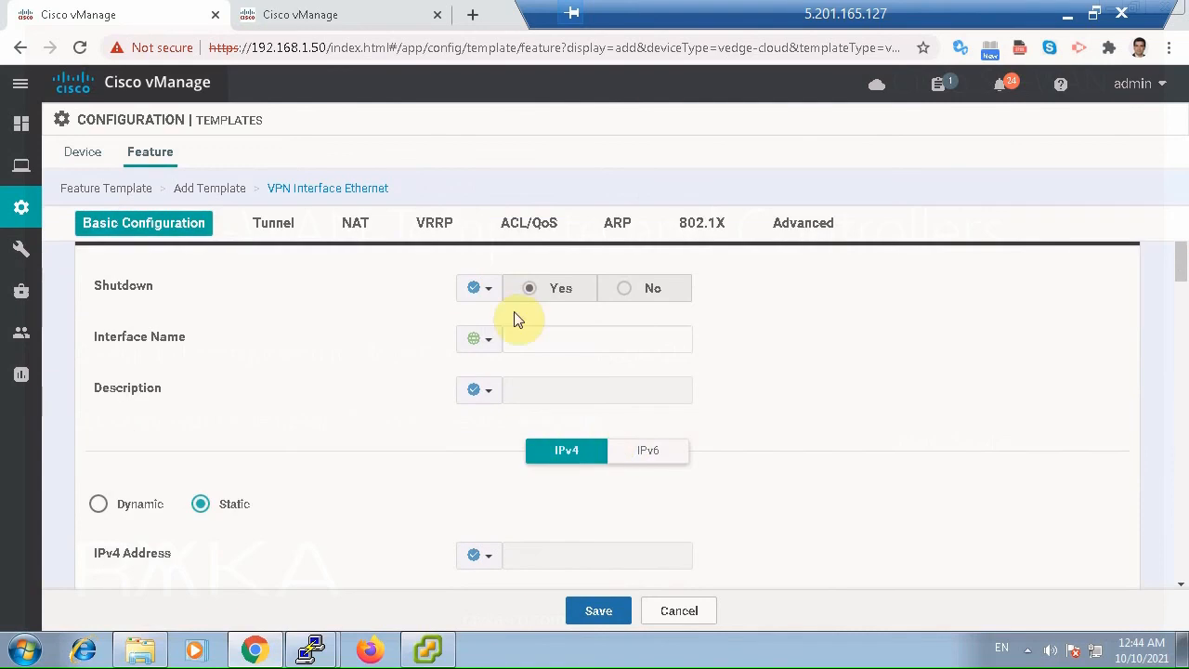
click(489, 295)
click(500, 322)
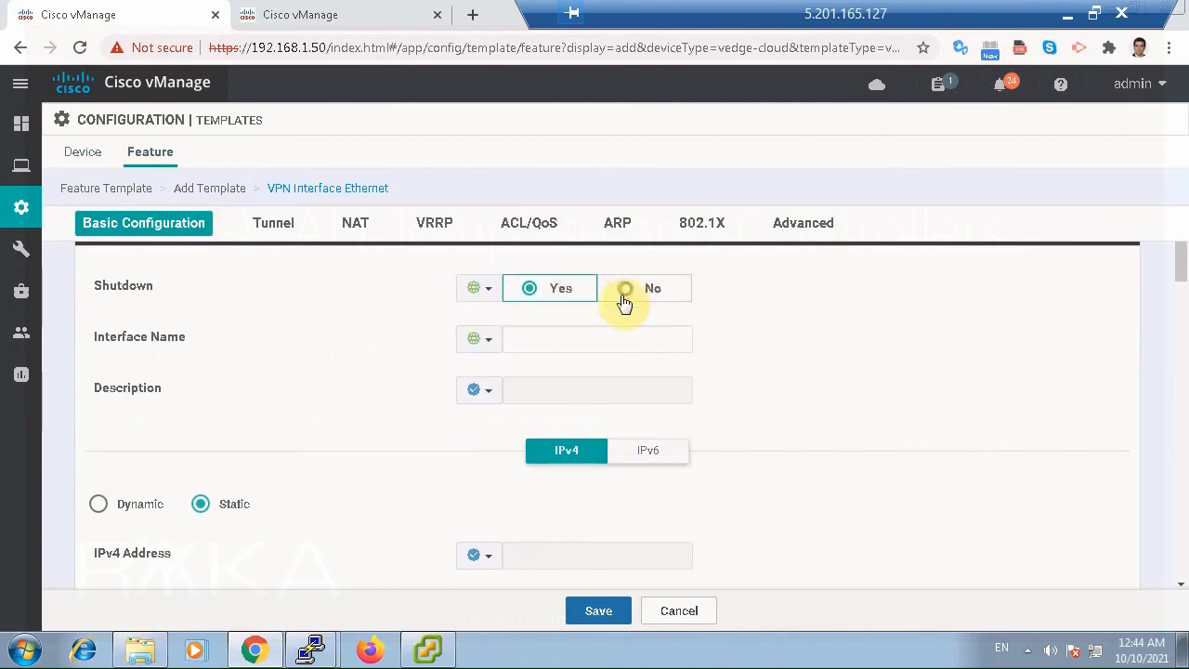
click(622, 292)
click(517, 337)
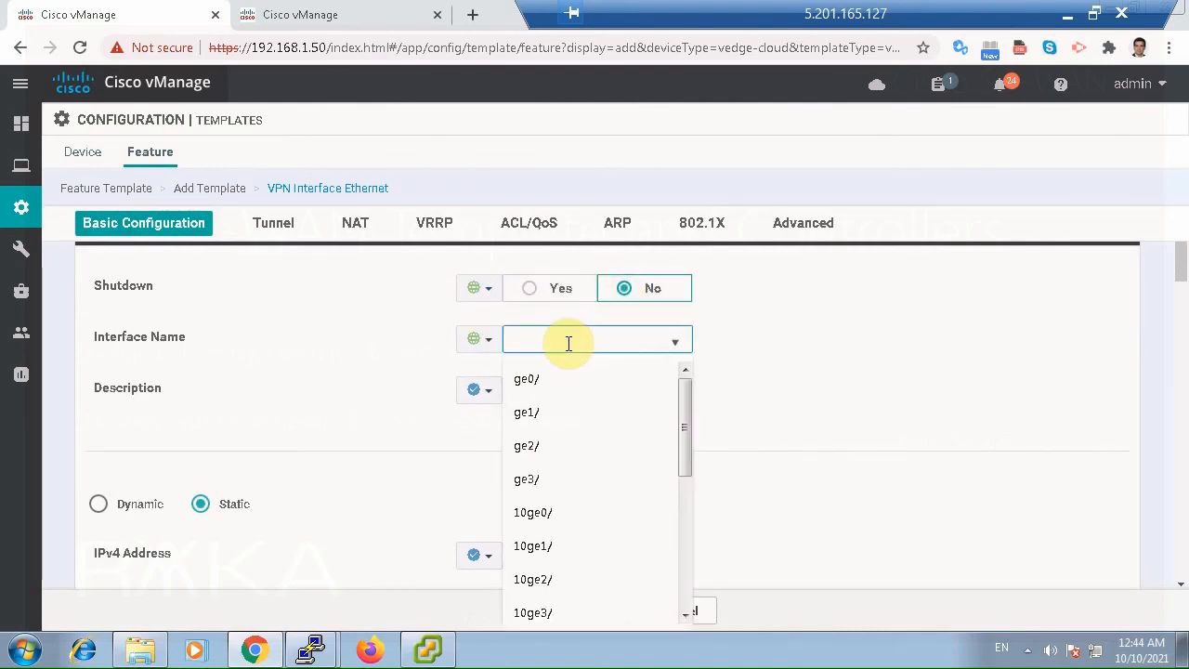
text(eth0)
click(764, 381)
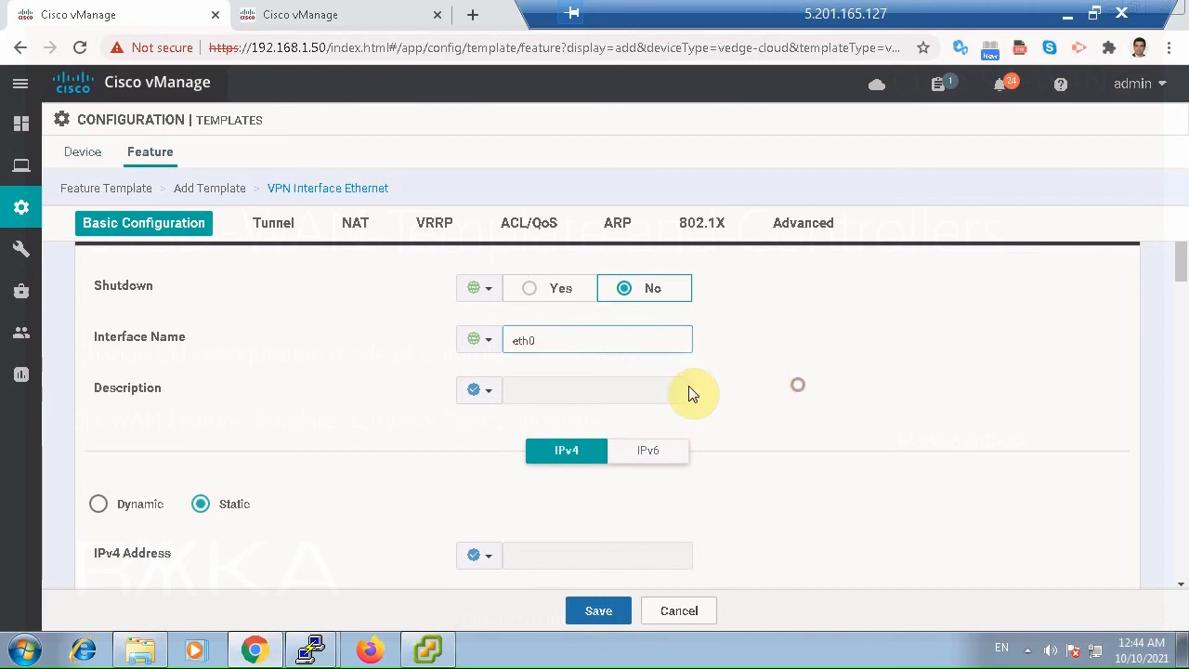
Give the eth0 interface the global description *** OOB ***.
click(491, 388)
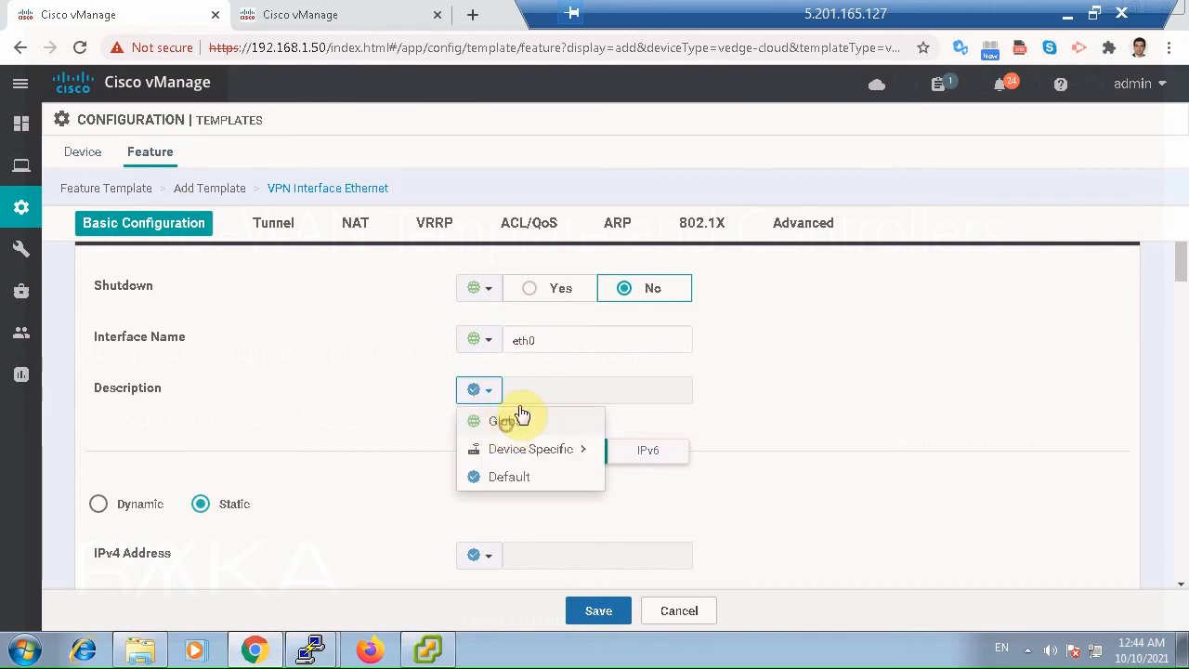
click(518, 415)
click(521, 397)
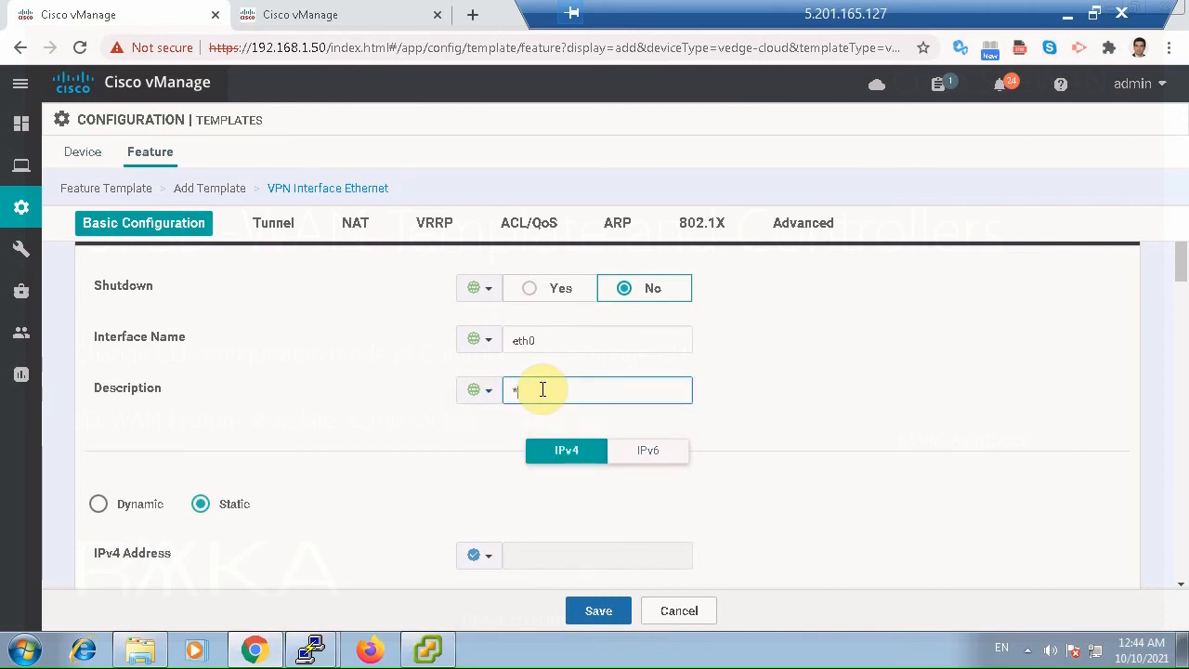
text(*** OOB ***)
Set the interface's static IPv4 address to the global value 192.168.200.51/24.
click(484, 556)
click(507, 587)
click(529, 556)
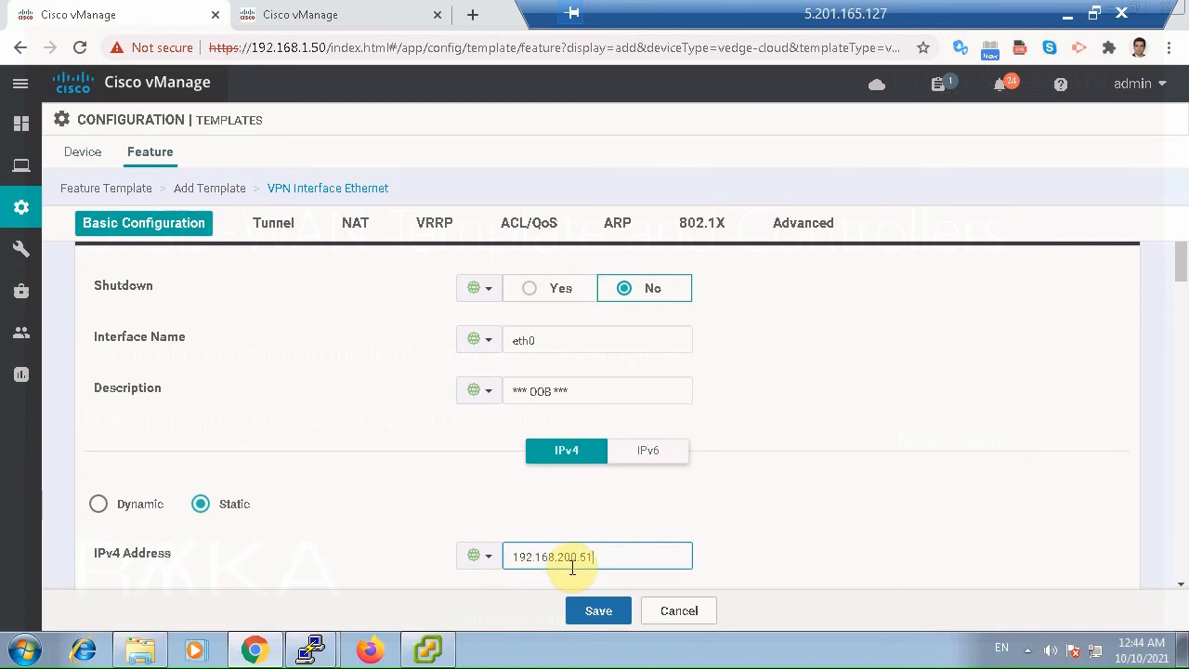
text(4)
click(786, 544)
Save the vBond_Interface_OOB template, leaving the tunnel, NAT, VRRP, ACL/QoS and advanced settings at their defaults.
scroll(785, 544, down, 3)
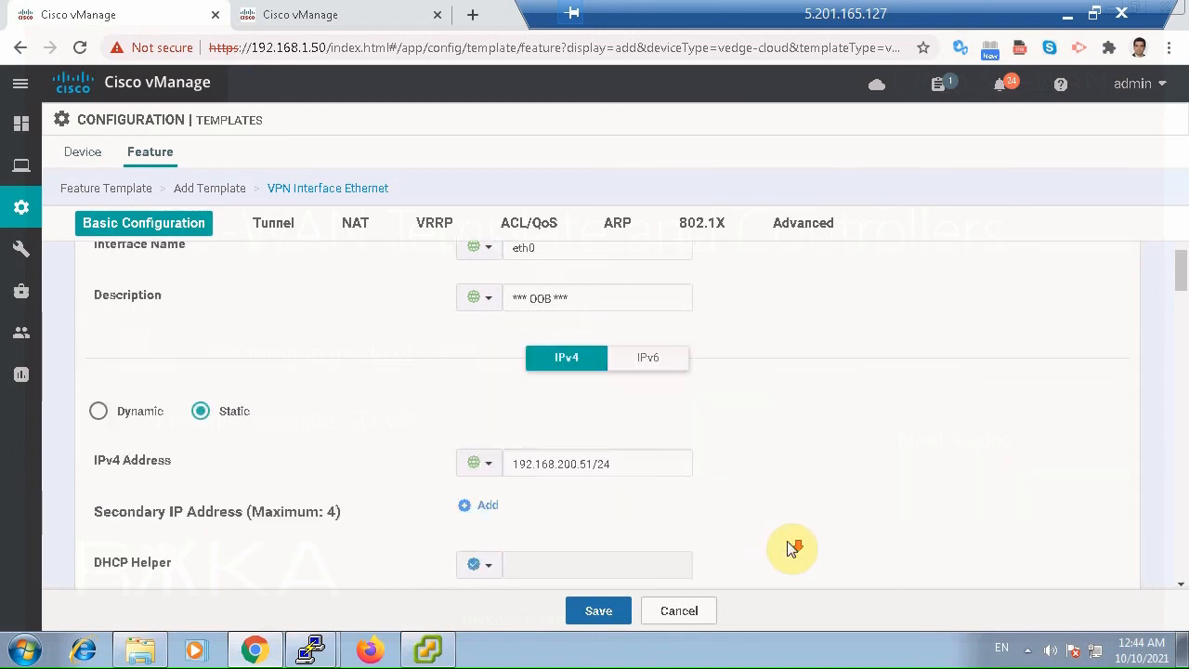
scroll(788, 550, down, 3)
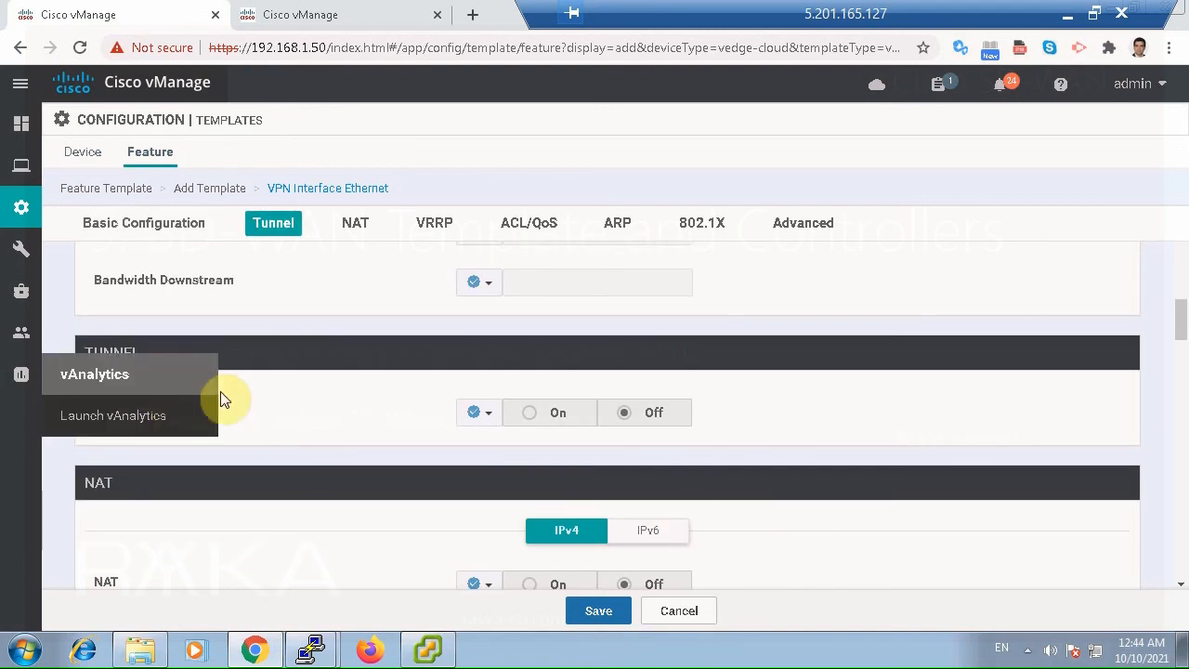
scroll(318, 456, down, 5)
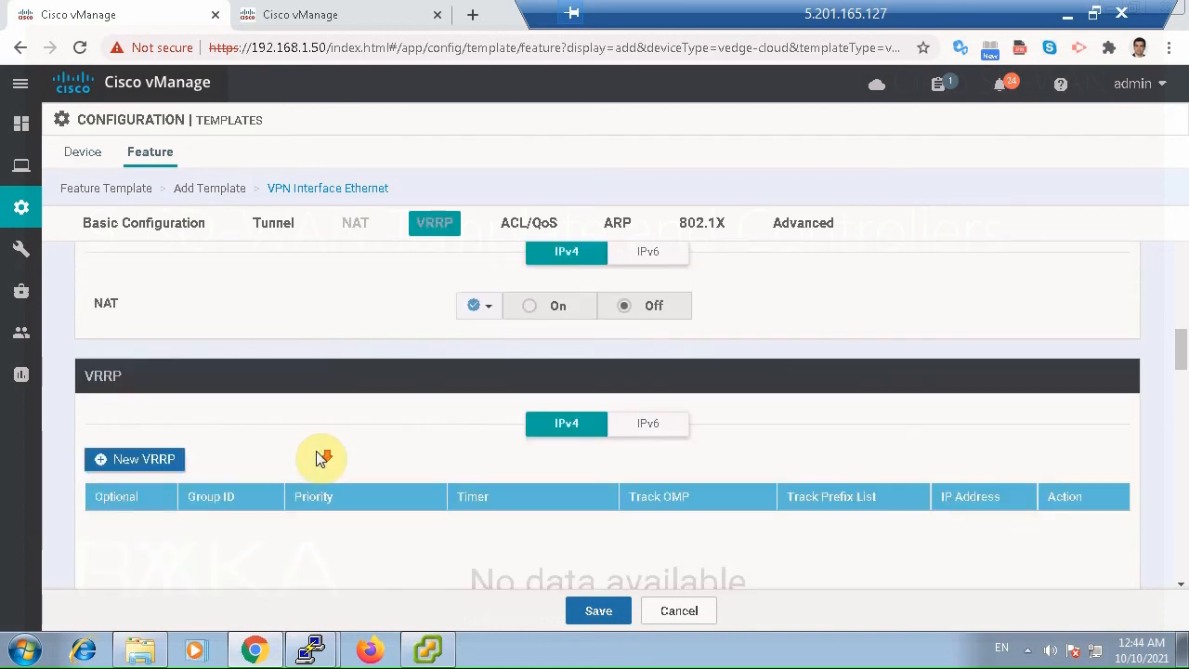
scroll(318, 456, down, 9)
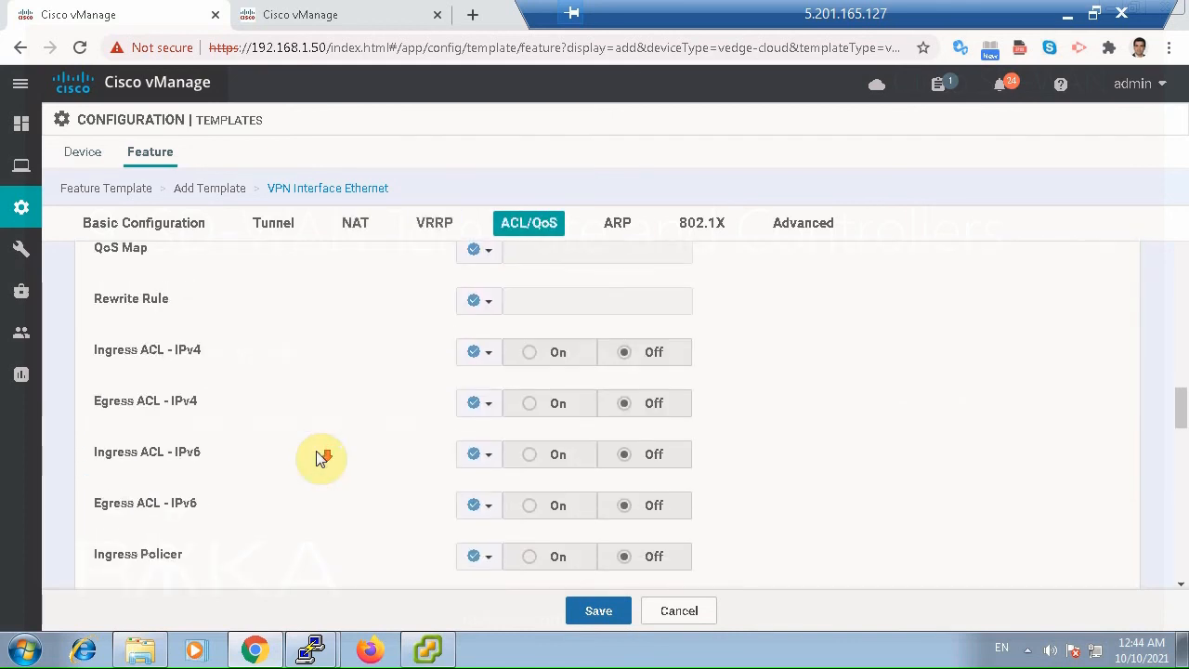
scroll(315, 451, down, 10)
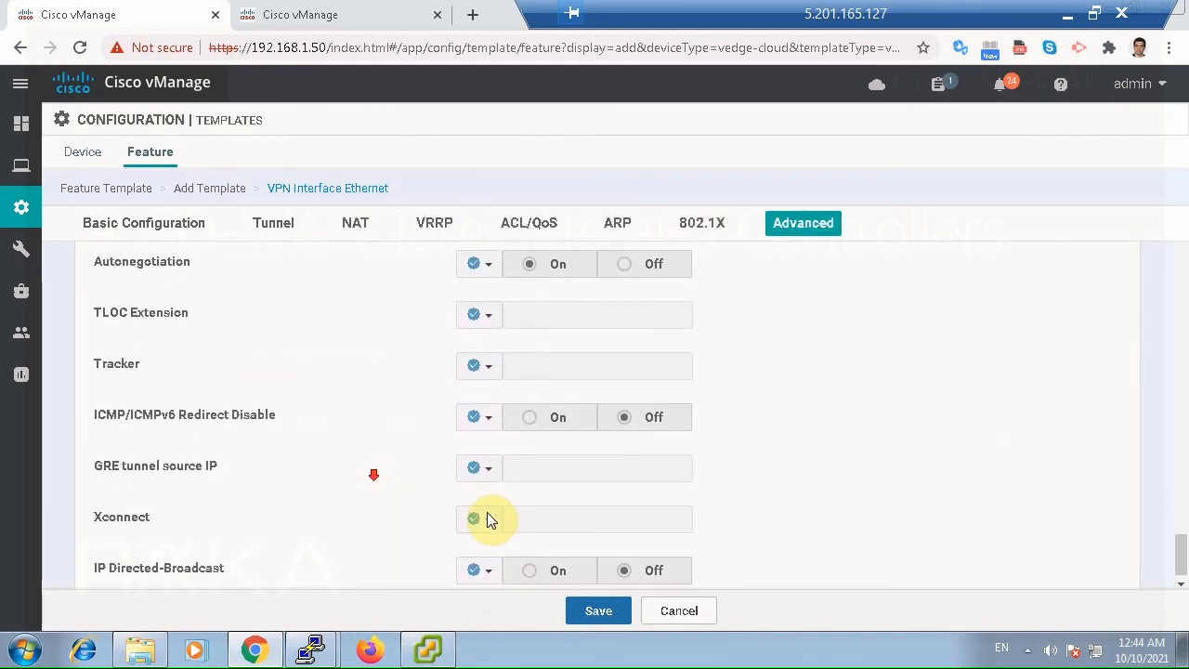
scroll(647, 514, down, 1)
click(604, 613)
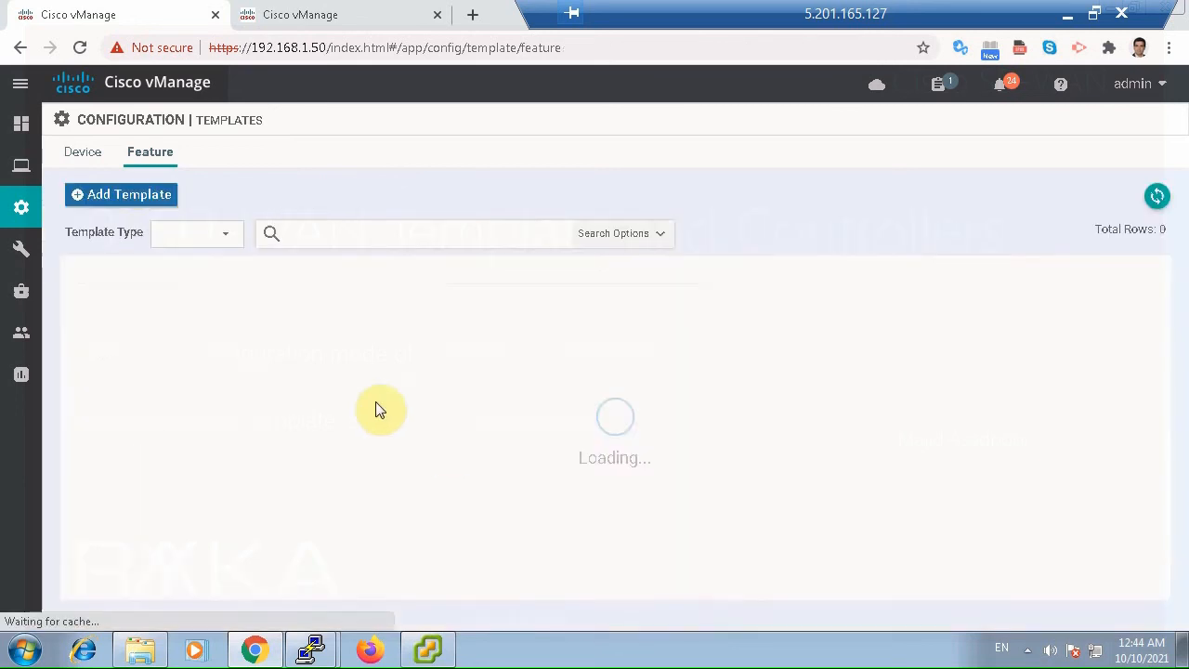
Start a new device template built from feature templates and choose vEdge Cloud as the device model.
click(87, 154)
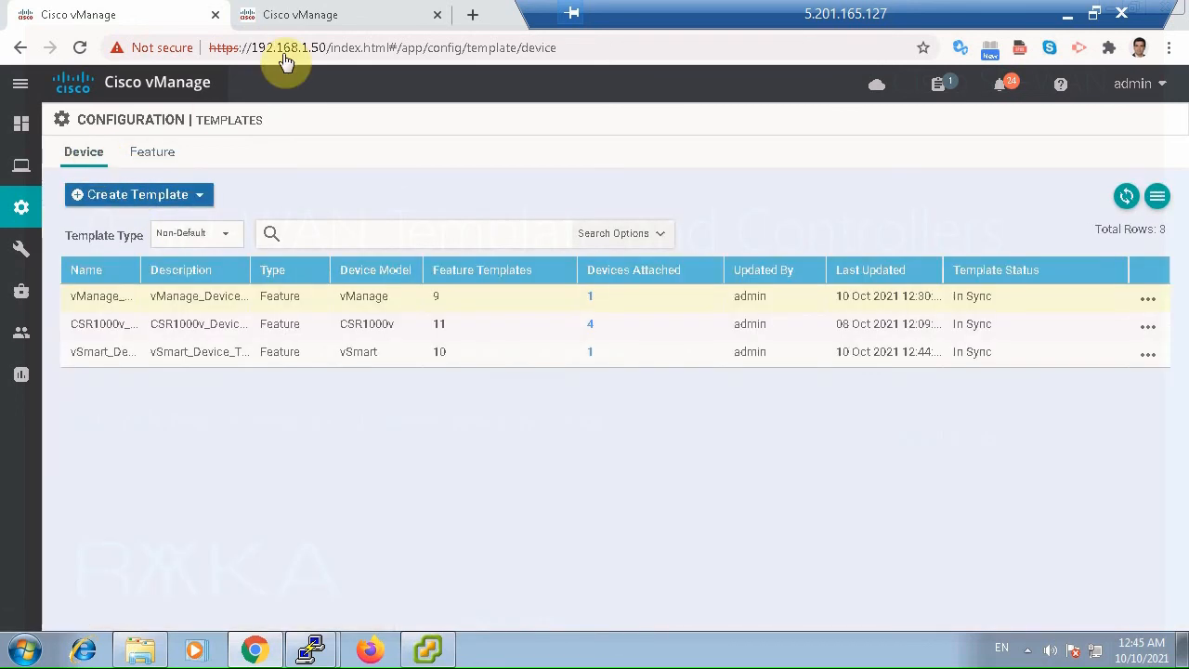
click(297, 21)
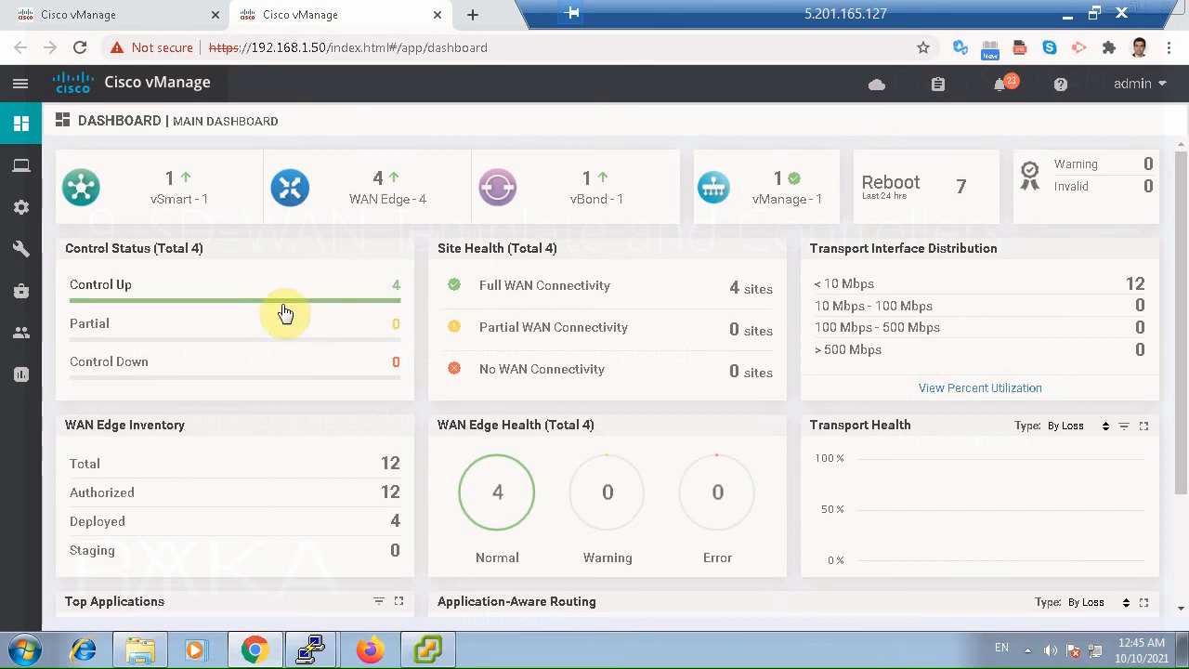
click(163, 20)
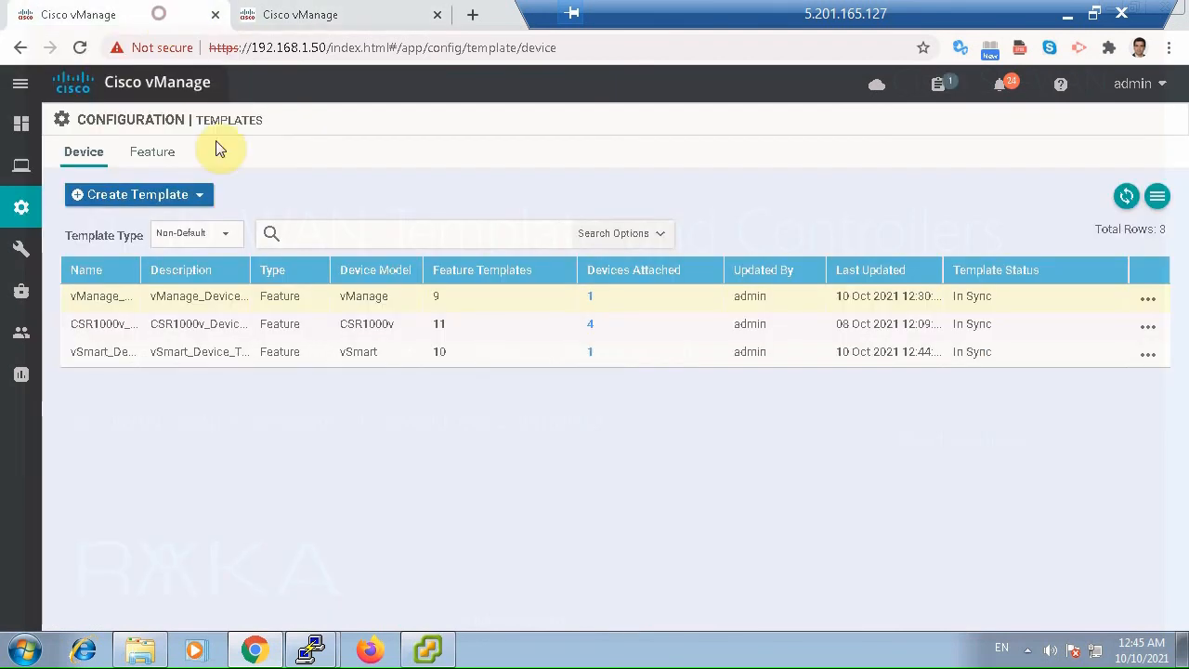
click(178, 196)
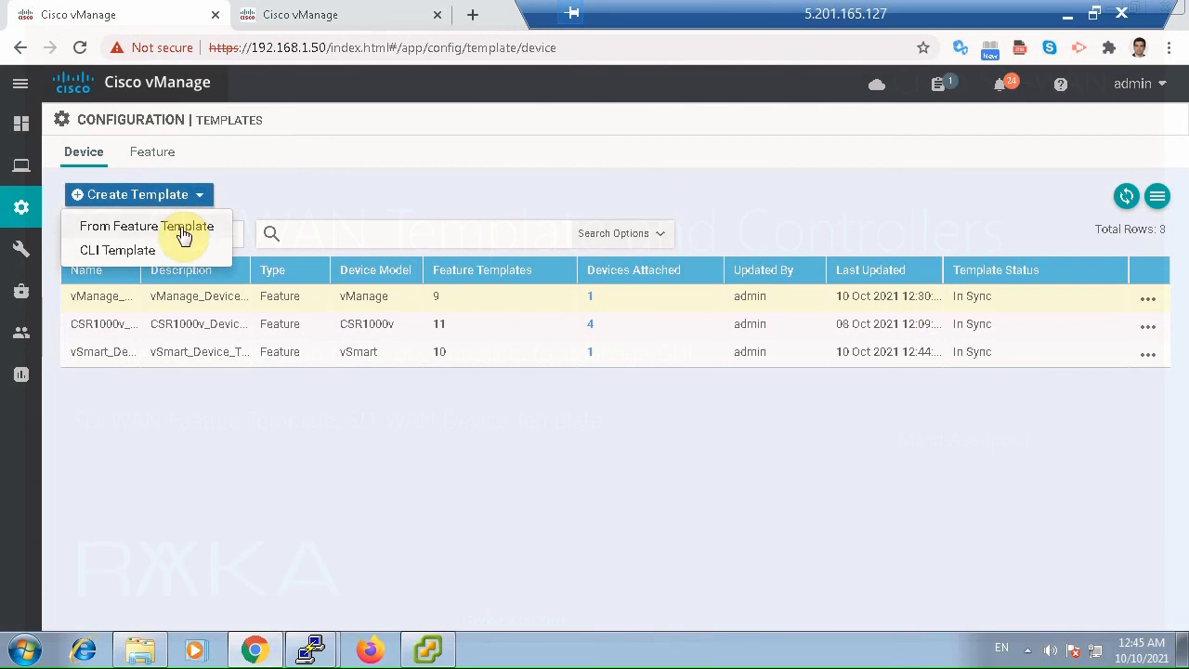
click(183, 229)
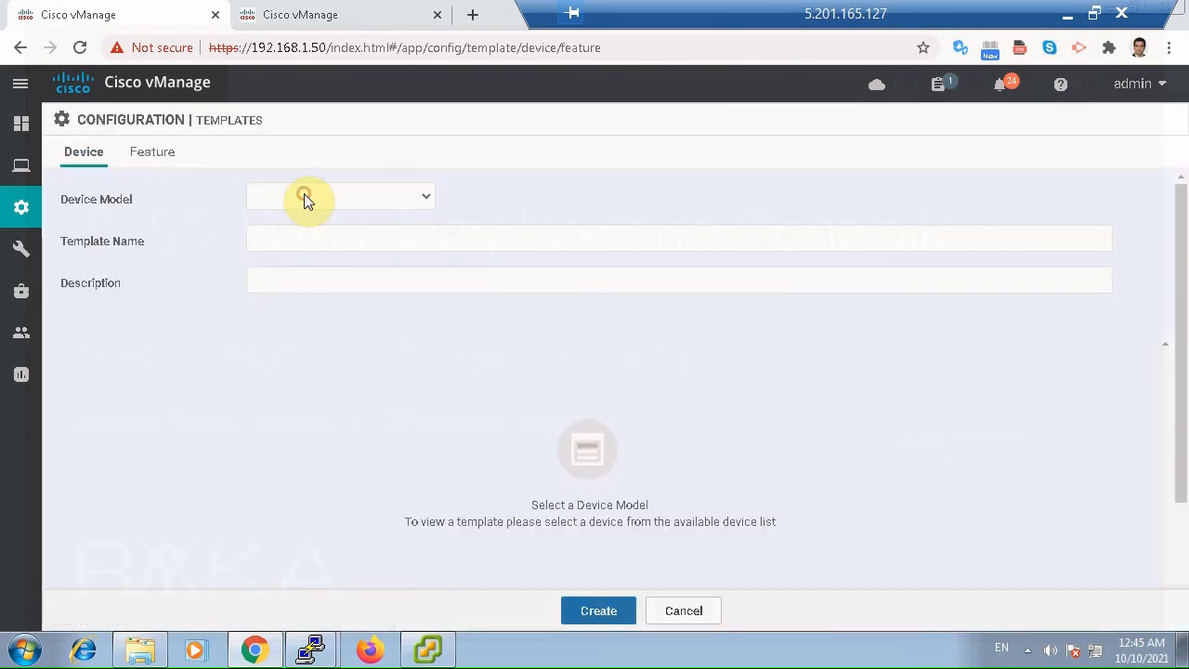
click(304, 195)
key(v)
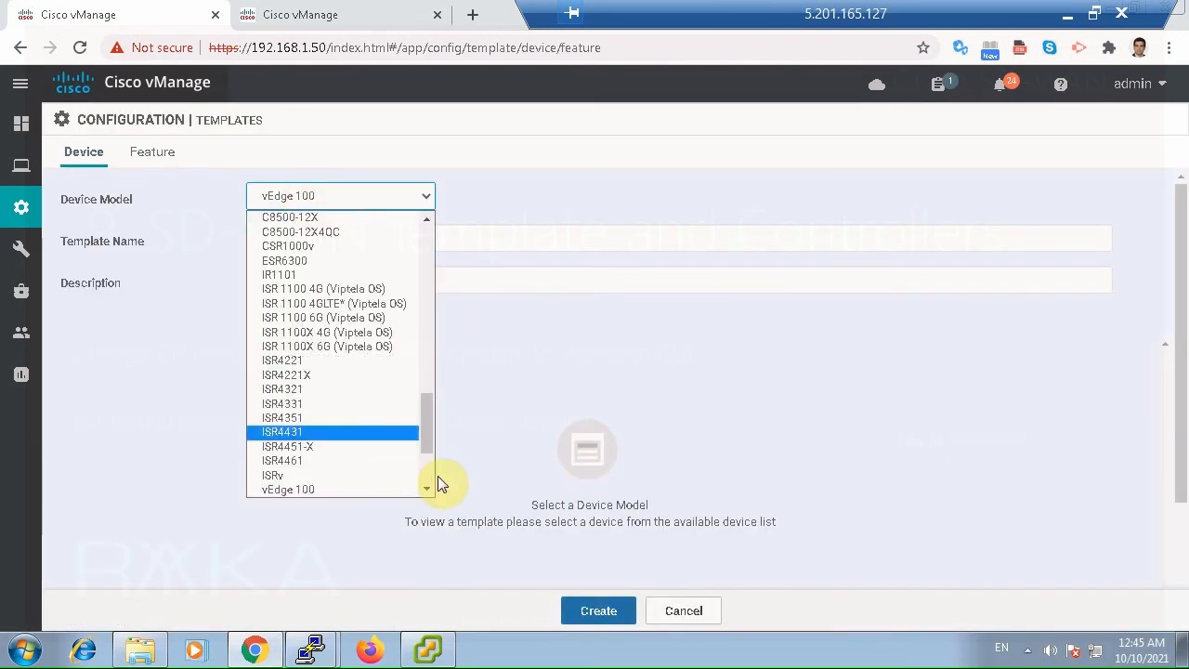
scroll(430, 472, down, 3)
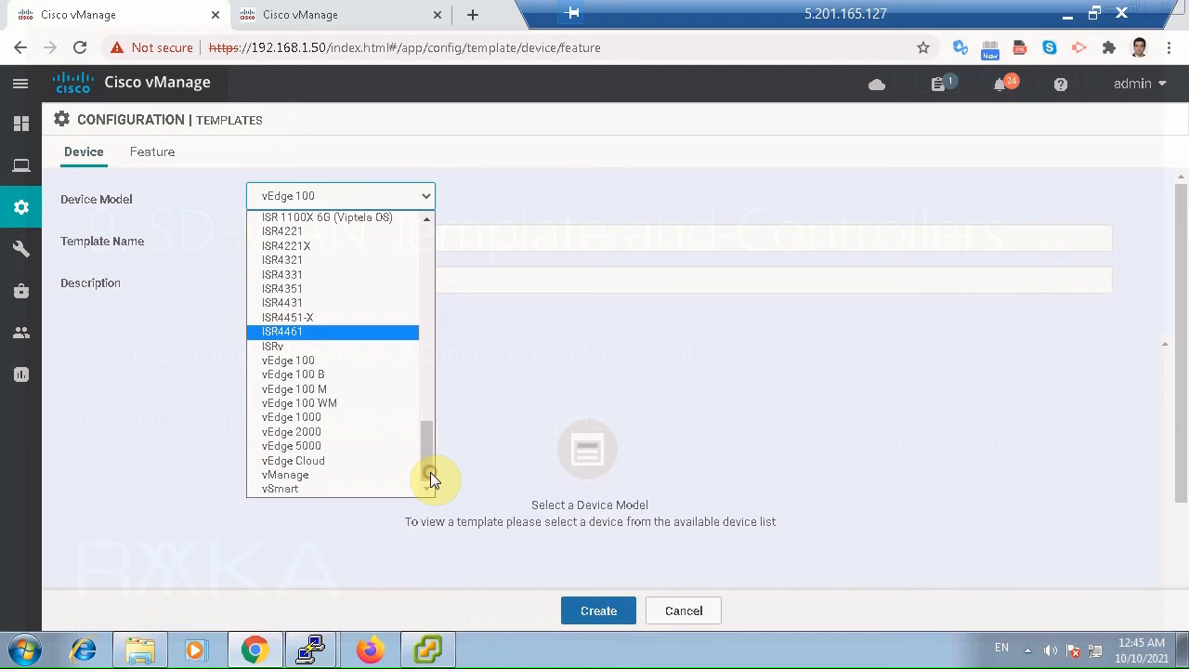
click(350, 456)
Enter vBond_Device_Template as both the device template's name and its description.
click(329, 236)
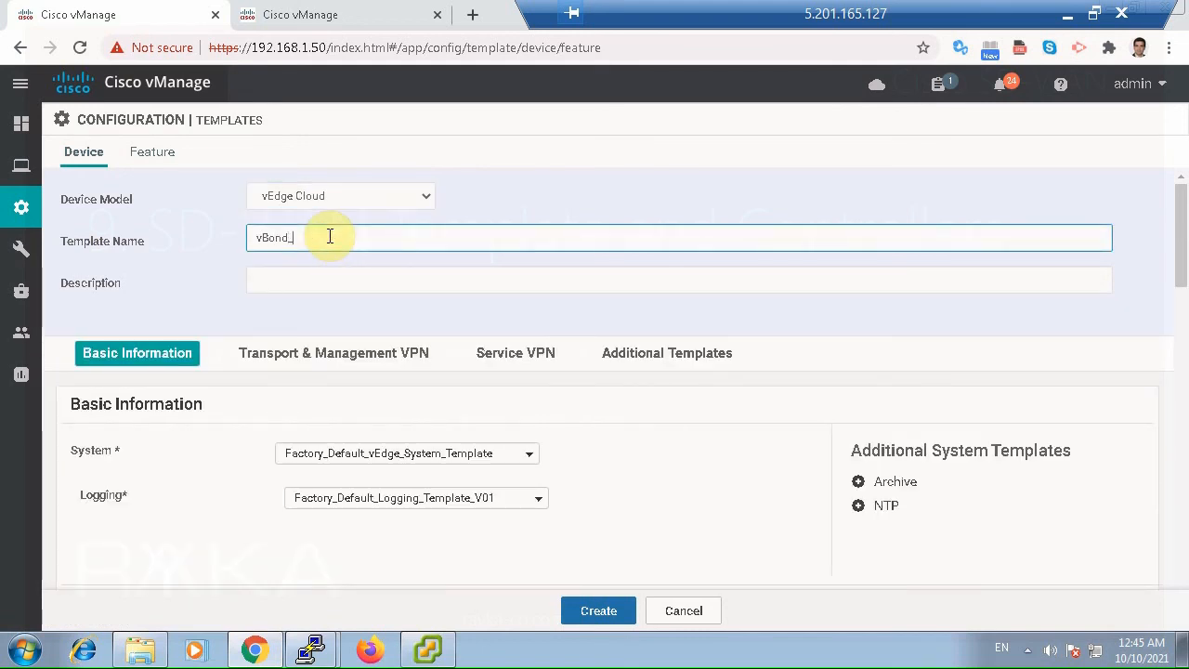
text(vBond_Device_Template)
key(ctrl+a)
key(ctrl+c)
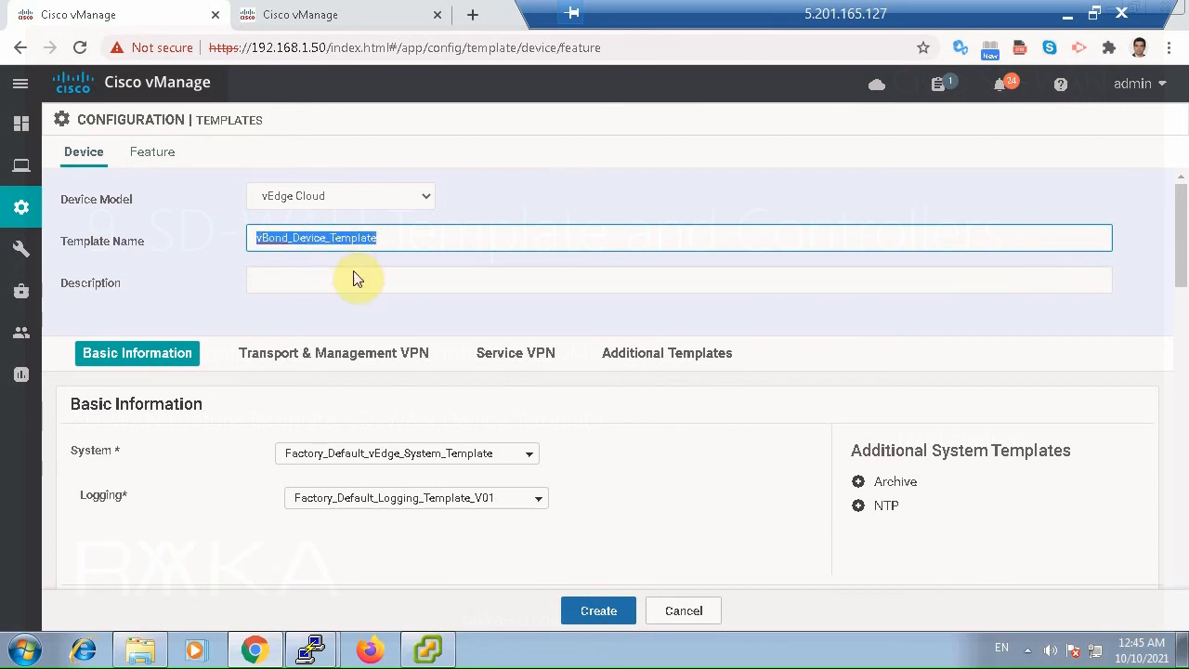
click(351, 273)
key(ctrl+v)
scroll(390, 302, down, 1)
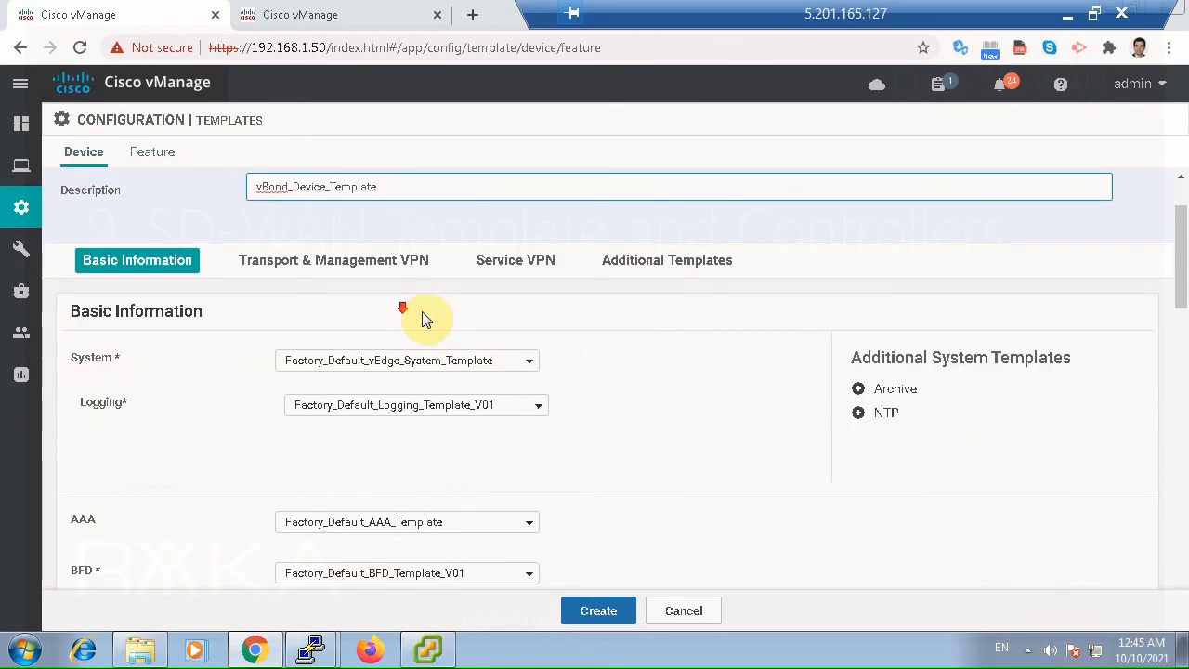
Choose vEdge_System as the System template and add an NTP template set to vBond_NTP in the basic information.
click(423, 362)
click(356, 418)
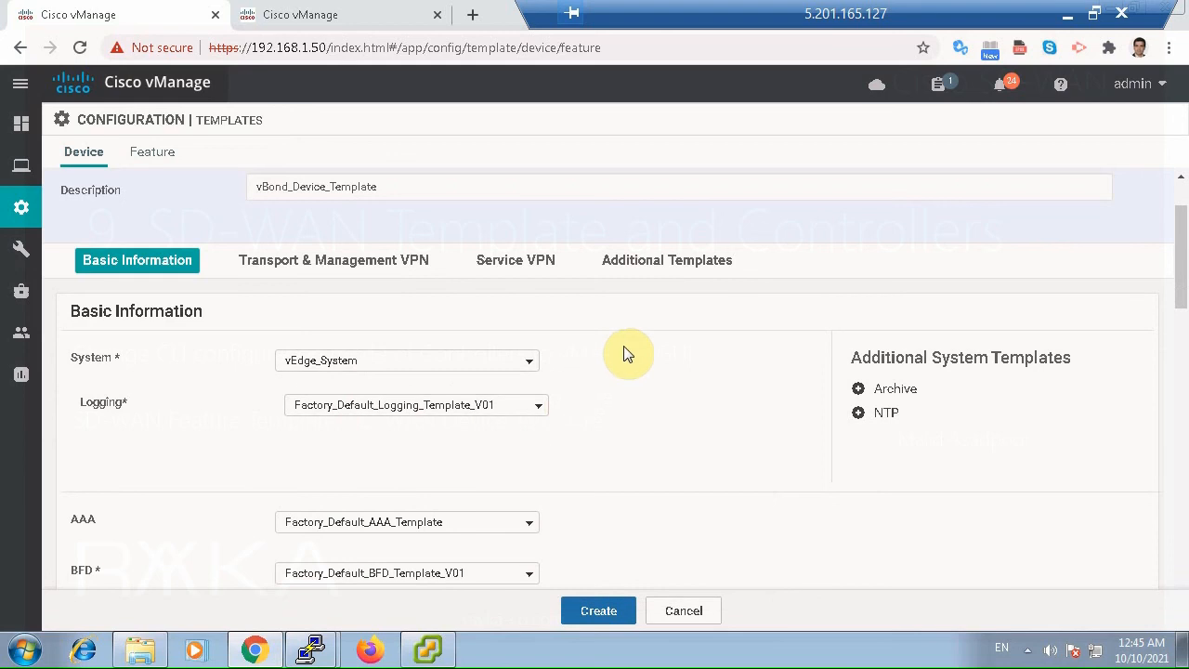
click(885, 415)
click(432, 455)
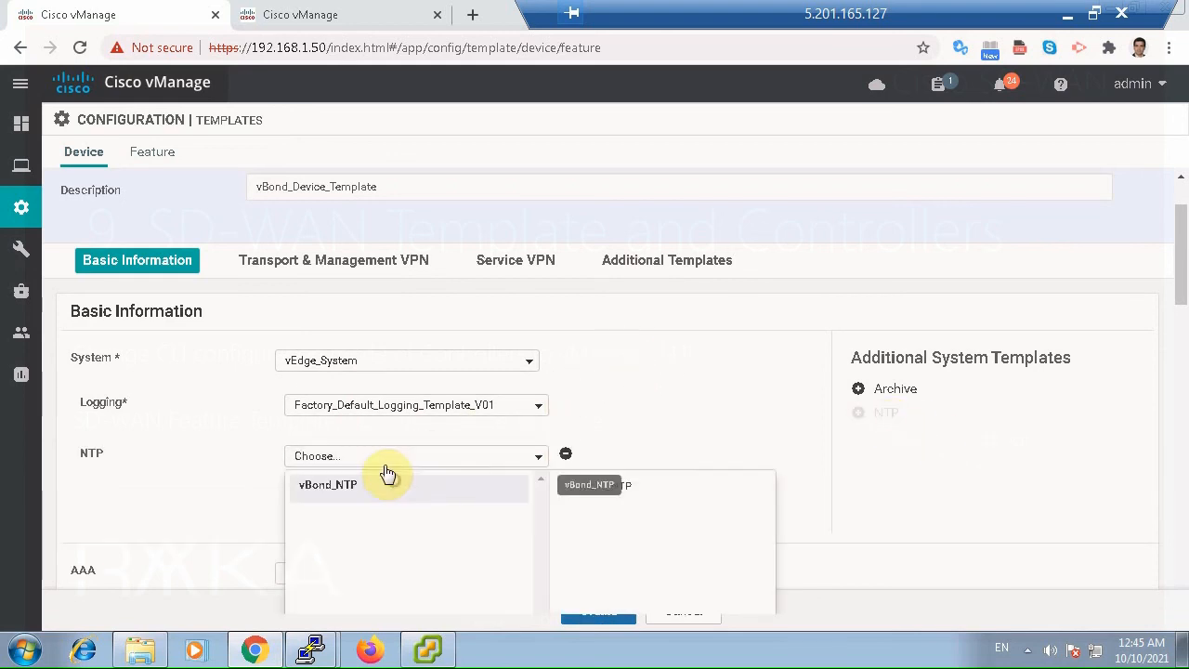
click(385, 483)
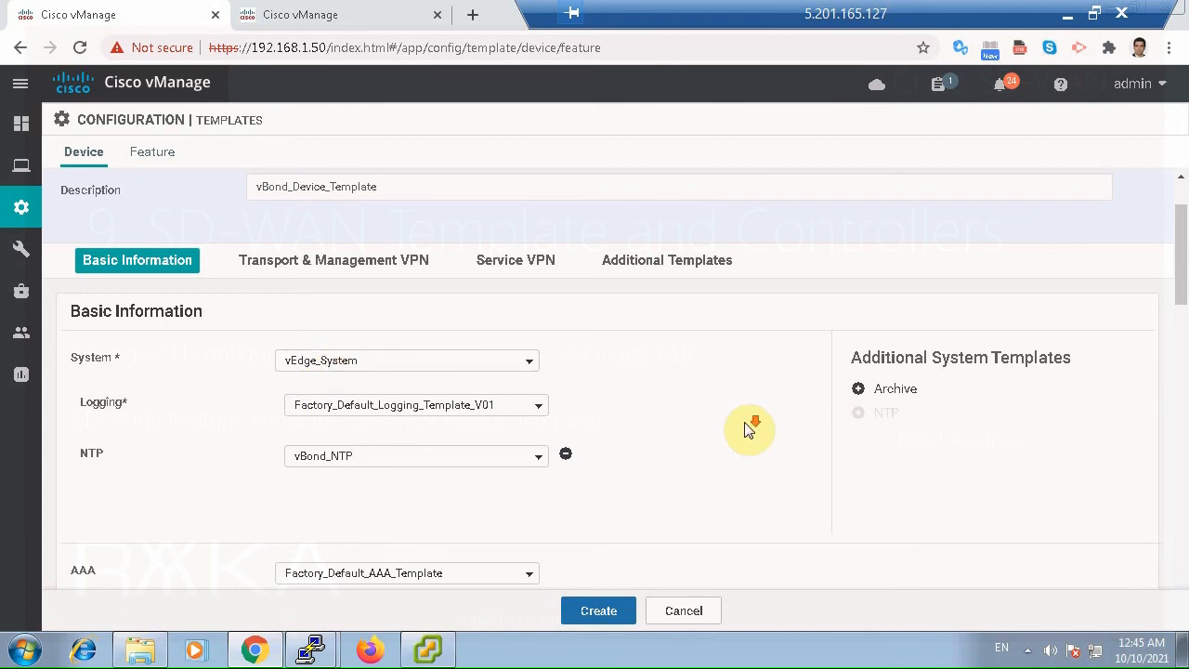
Set the AAA template to vBond_AAA, leaving BFD, OMP and Security at their factory defaults.
scroll(748, 429, down, 3)
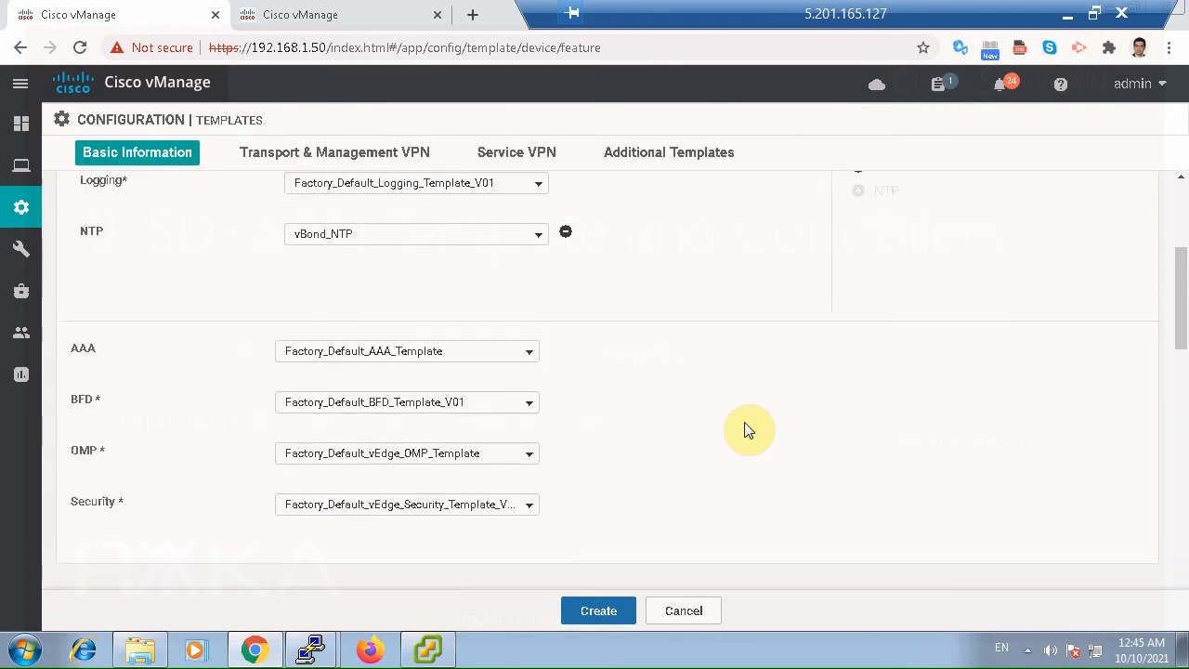
click(438, 352)
click(333, 436)
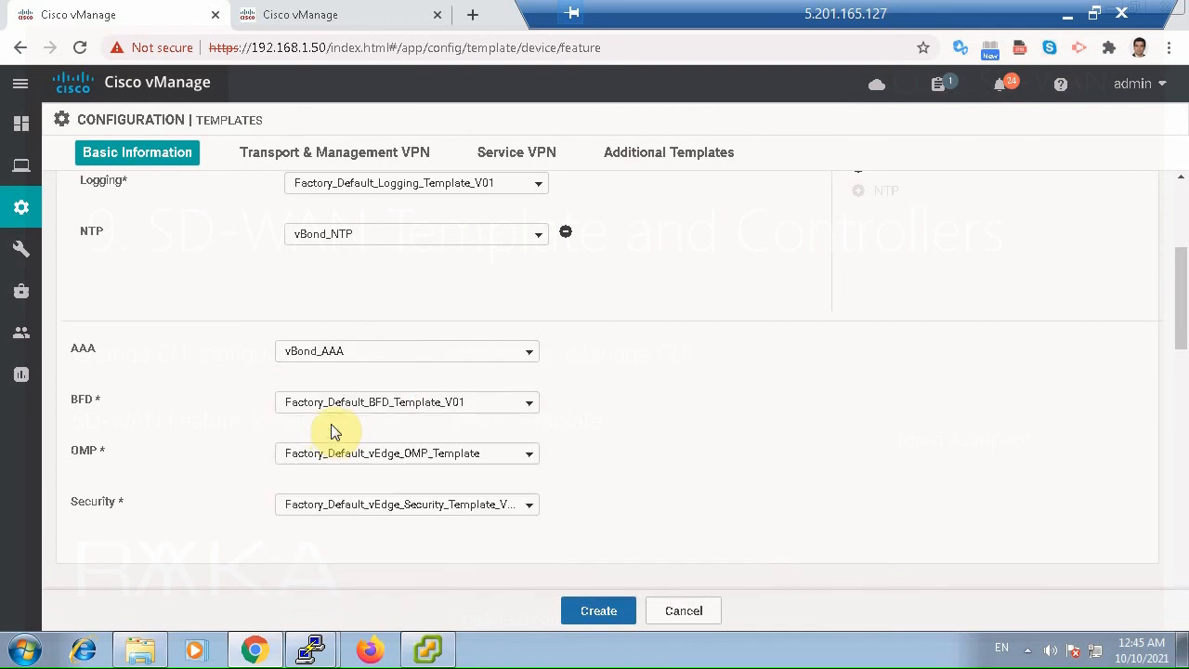
Assign vBond_VPN0 as the VPN 0 template and vBond_VPN512 as the VPN 512 template.
scroll(736, 478, down, 1)
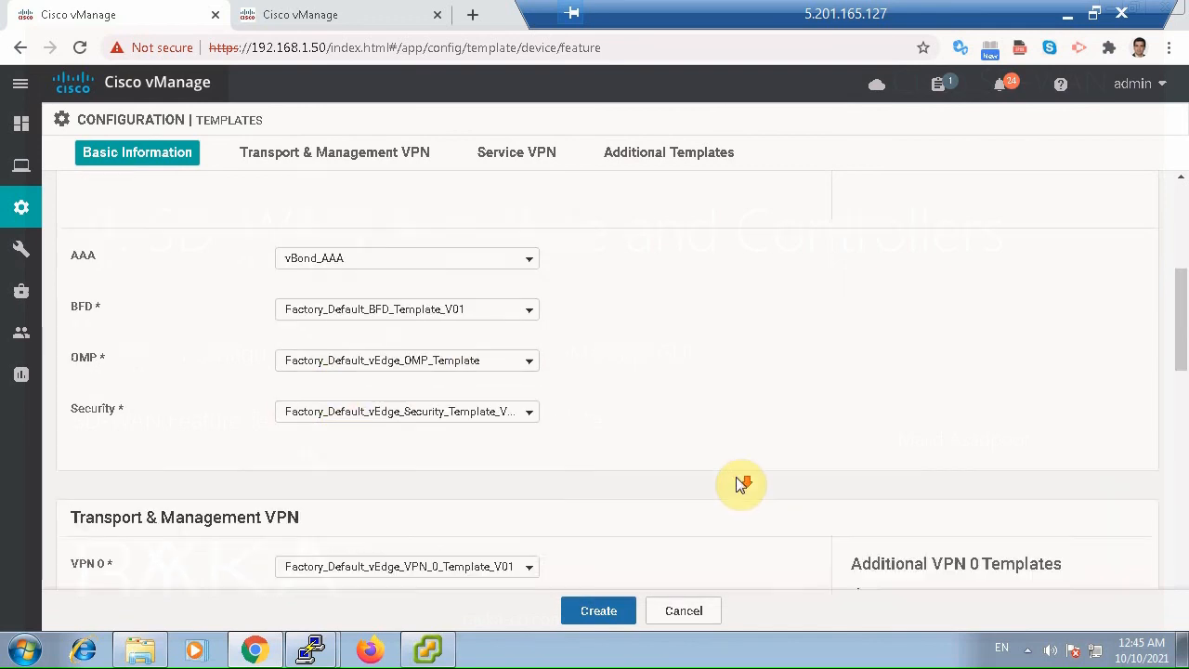
scroll(733, 482, down, 2)
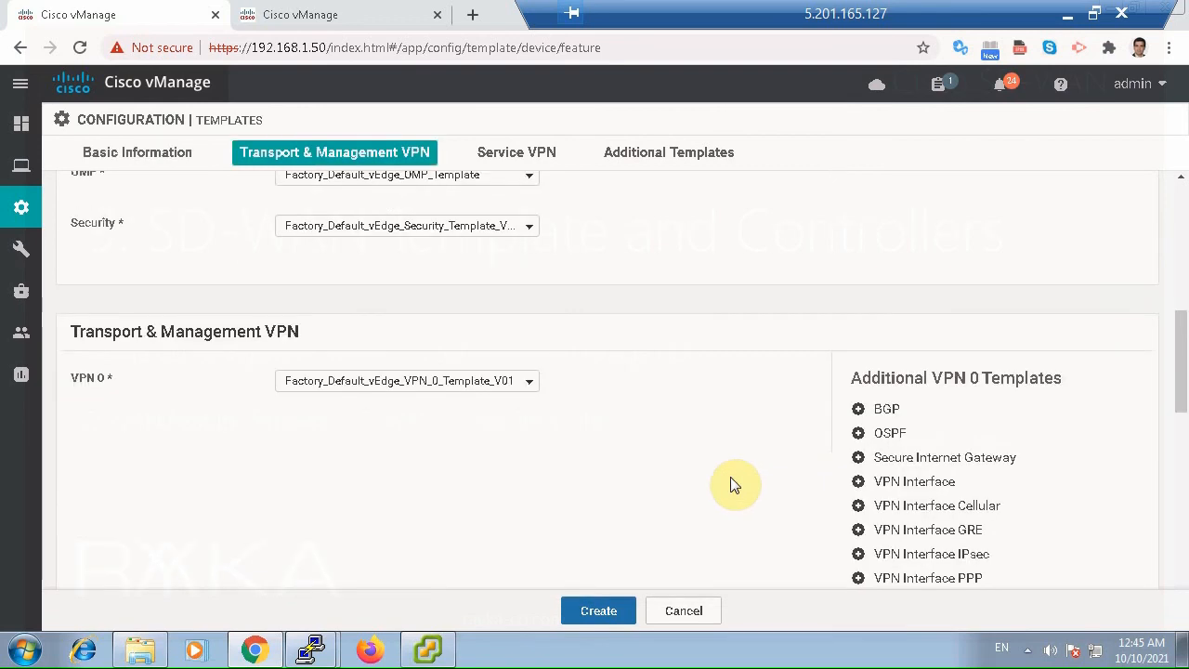
click(425, 382)
click(338, 436)
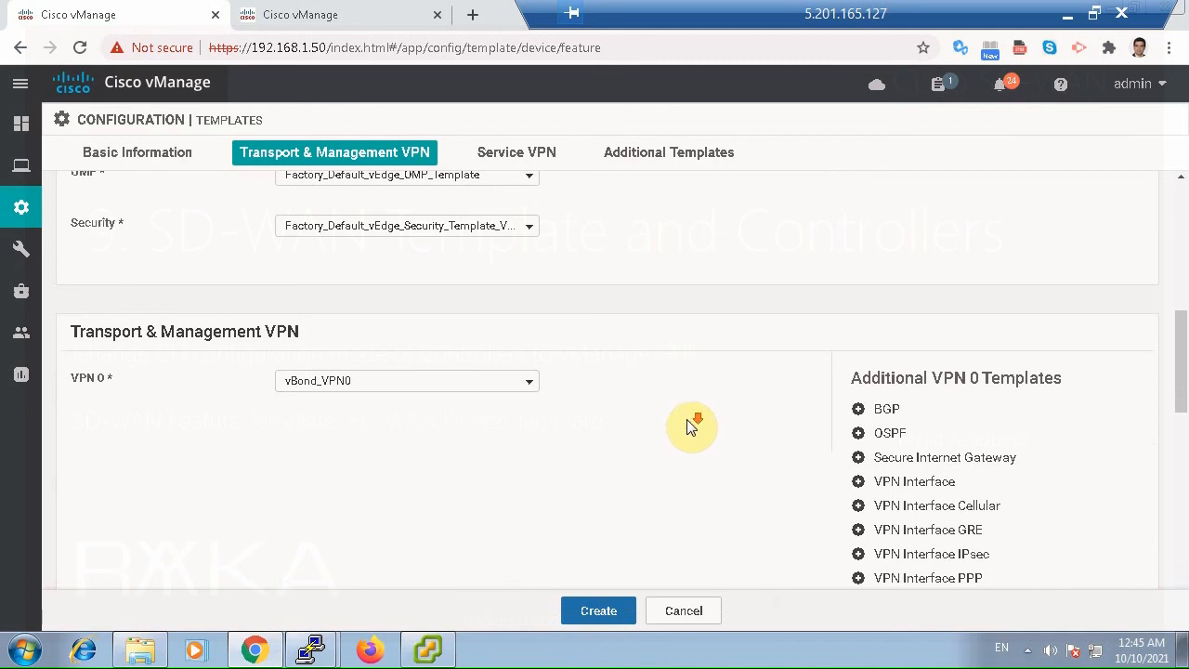
scroll(690, 427, down, 3)
click(406, 364)
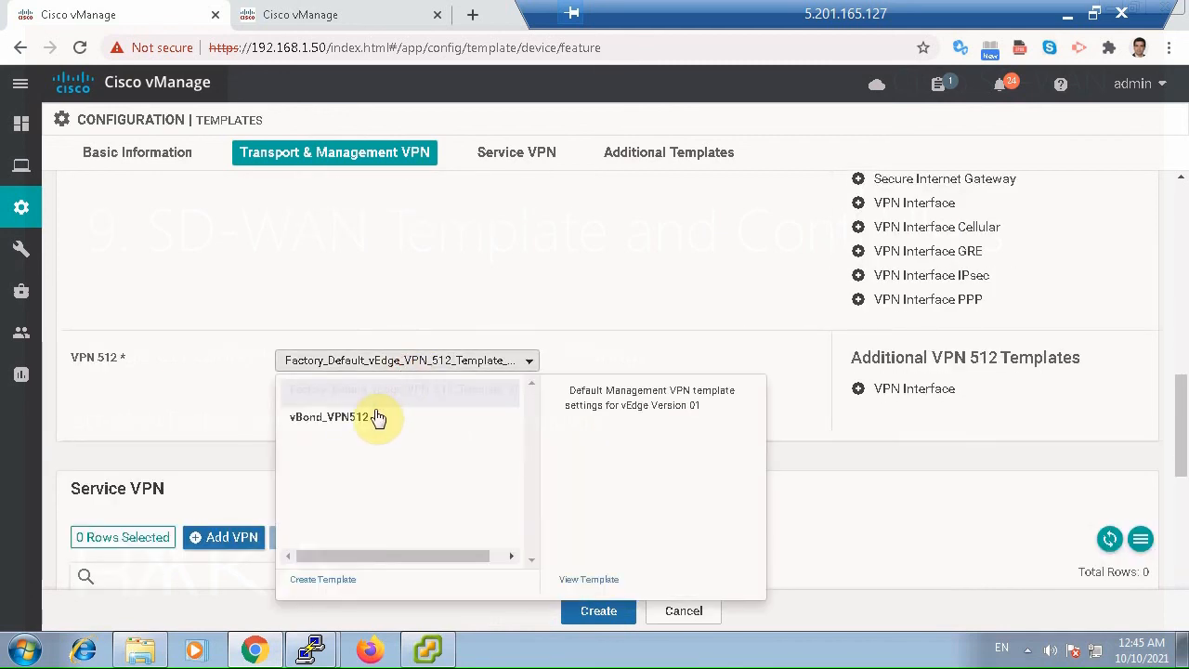
click(377, 418)
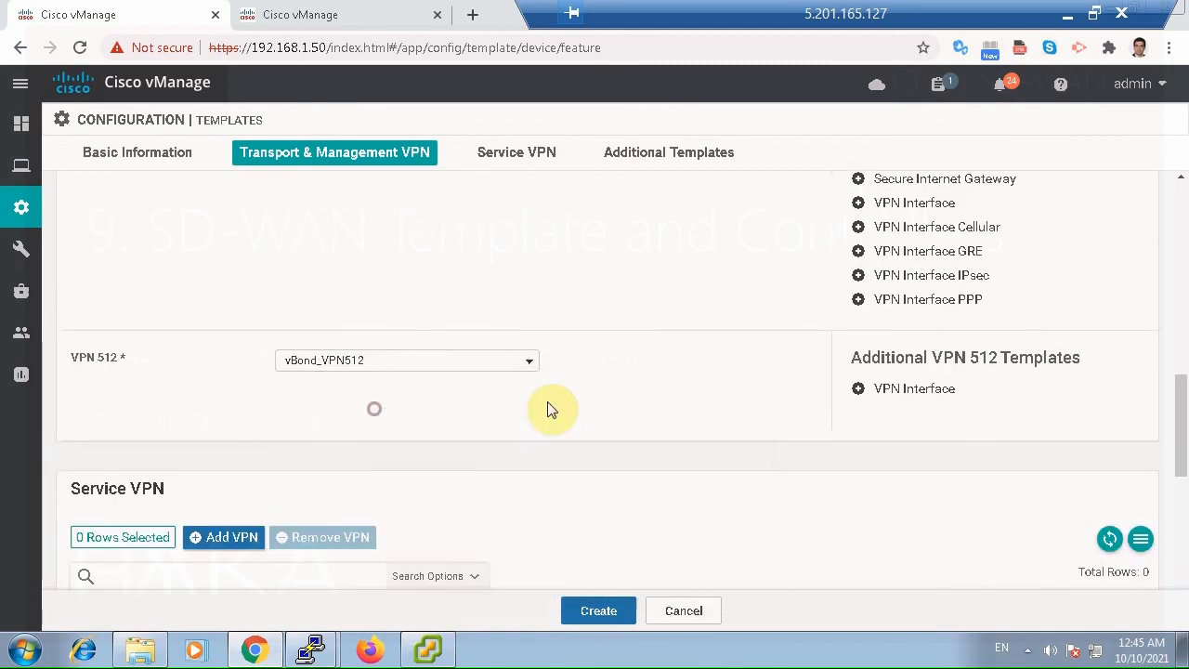
Add a VPN Interface template under VPN 0 and set it to vBond_Interface_Internet.
click(933, 205)
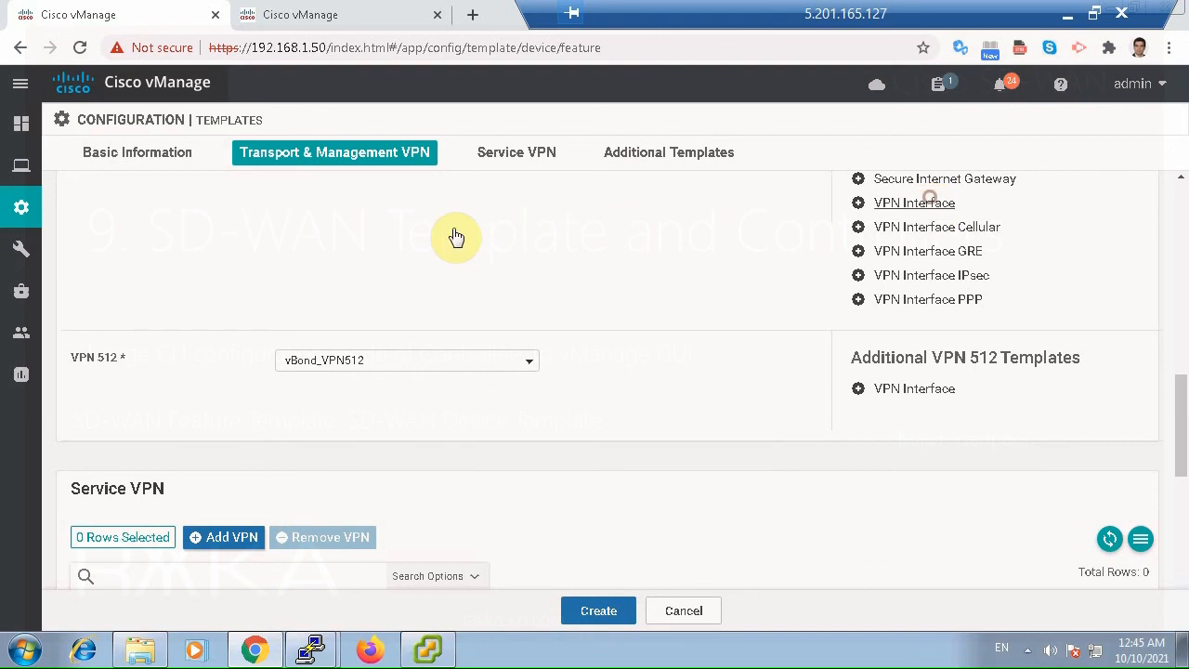
scroll(392, 245, up, 2)
click(367, 336)
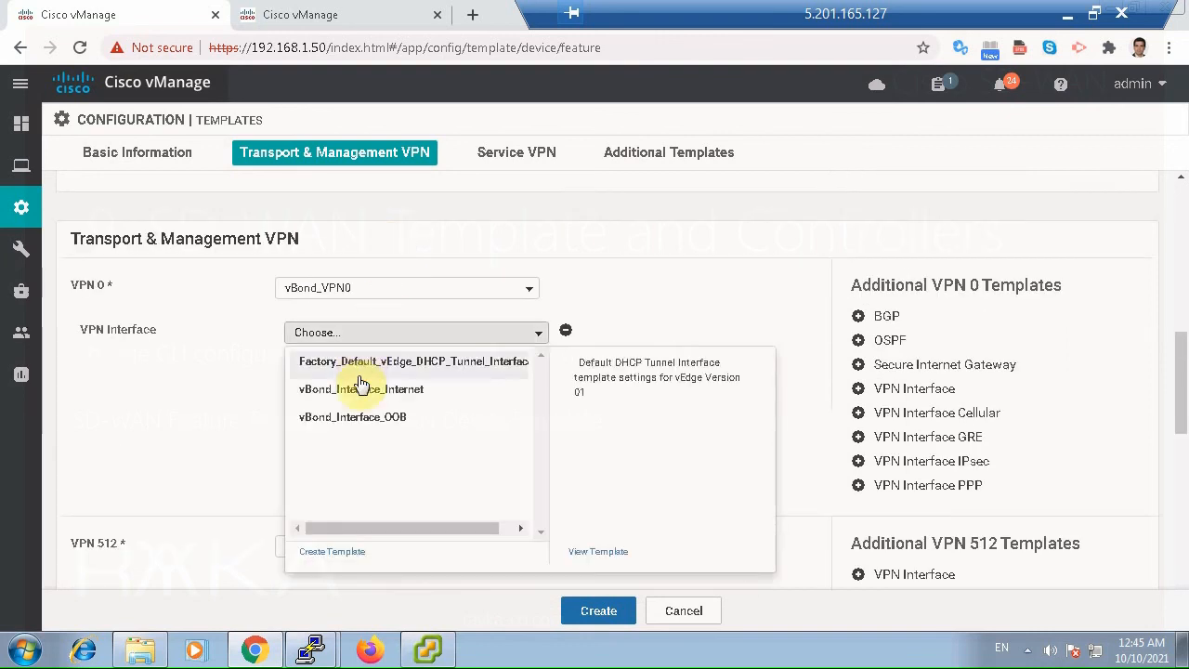
click(332, 391)
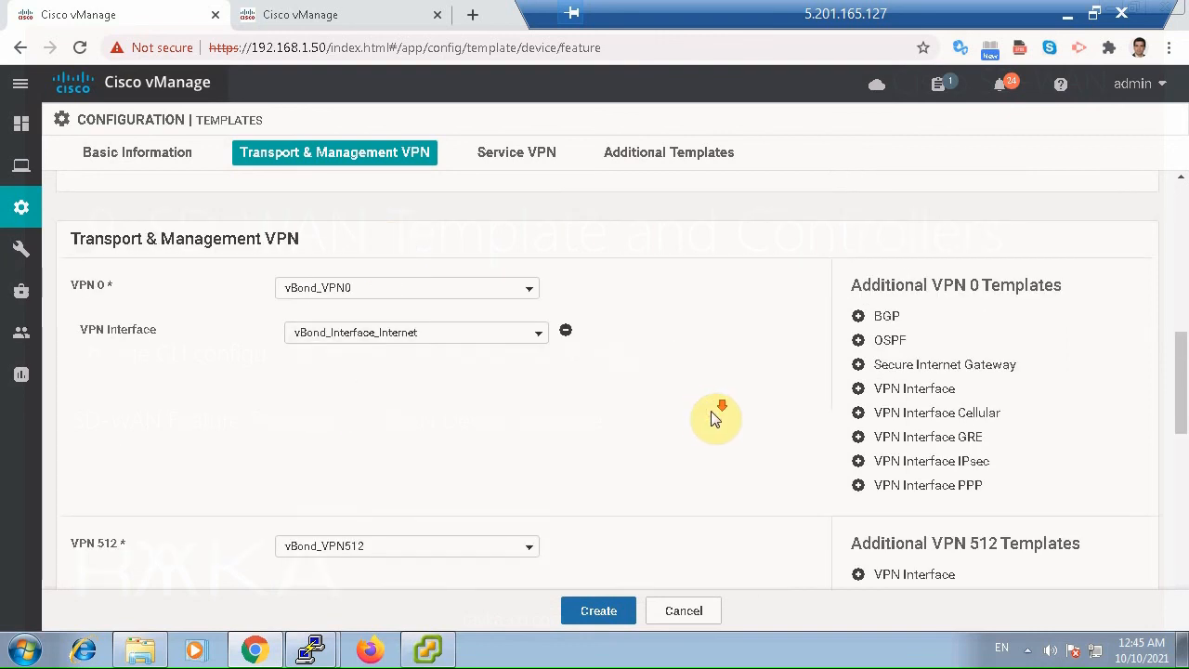
Add a VPN Interface template under VPN 512 and set it to vBond_Interface_OOB.
scroll(715, 418, down, 2)
click(887, 388)
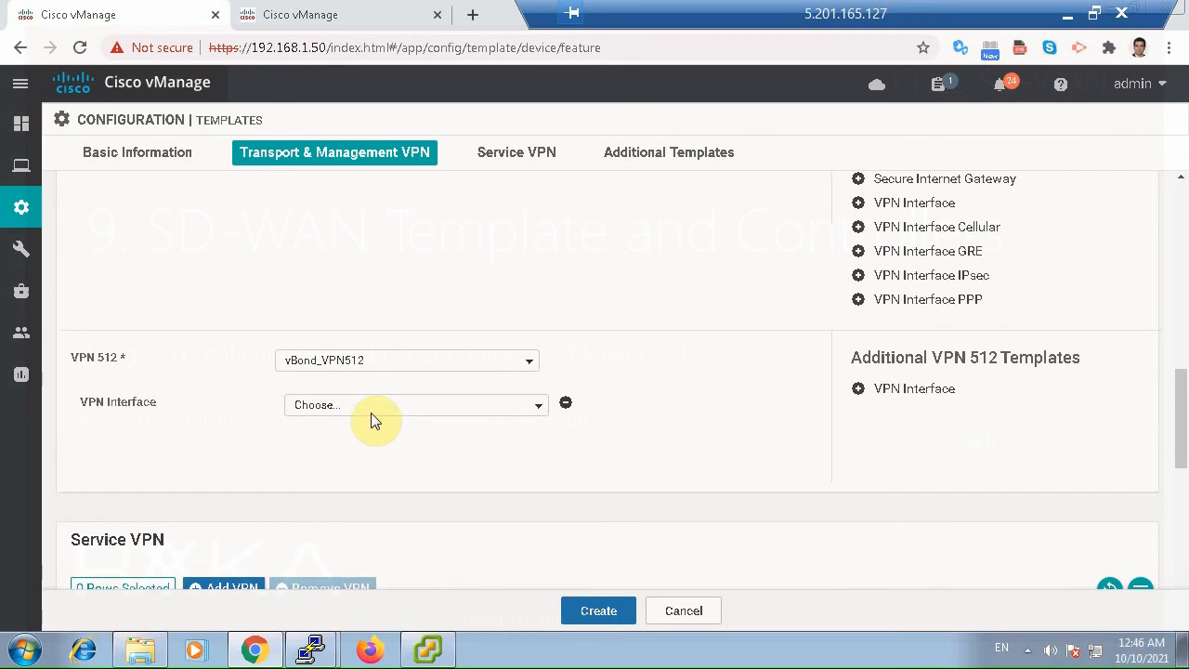
click(372, 406)
mouse_move(363, 492)
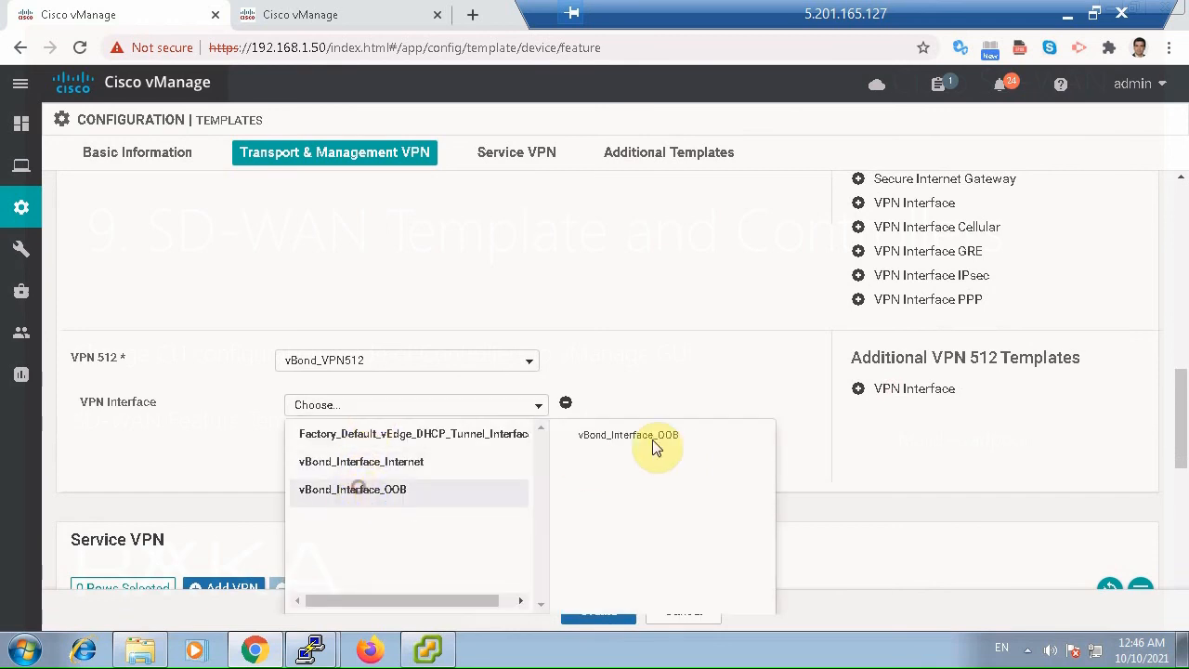
Create the vBond device template, leaving the service VPN and additional templates empty.
scroll(704, 423, down, 5)
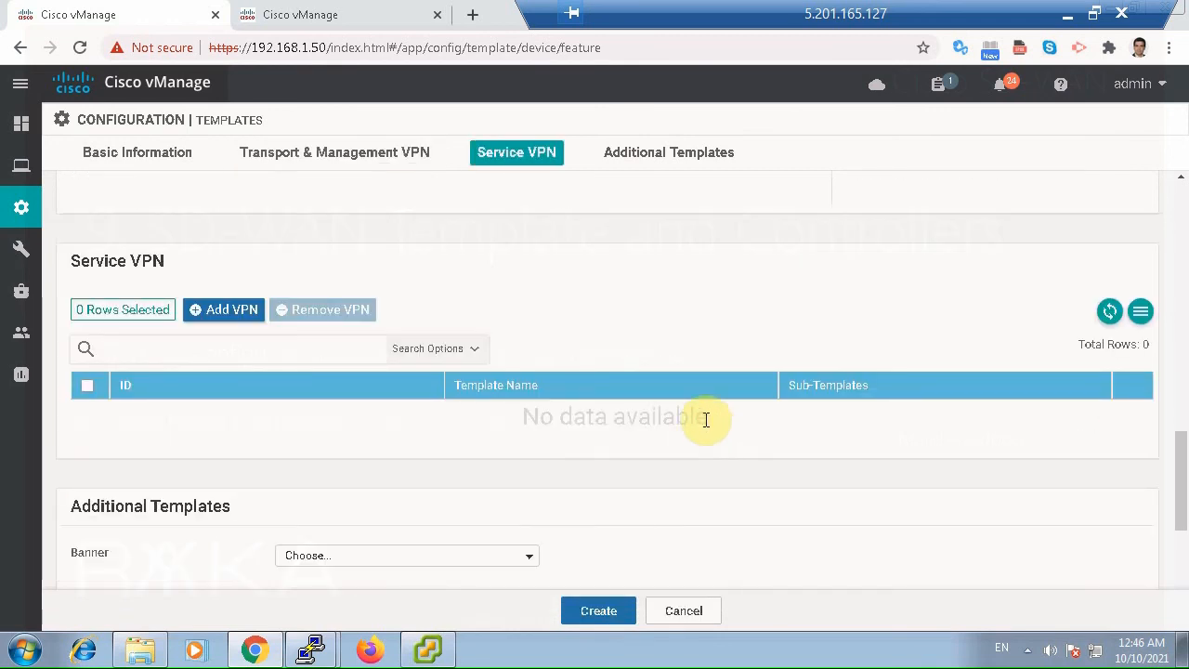
scroll(380, 400, down, 3)
click(608, 610)
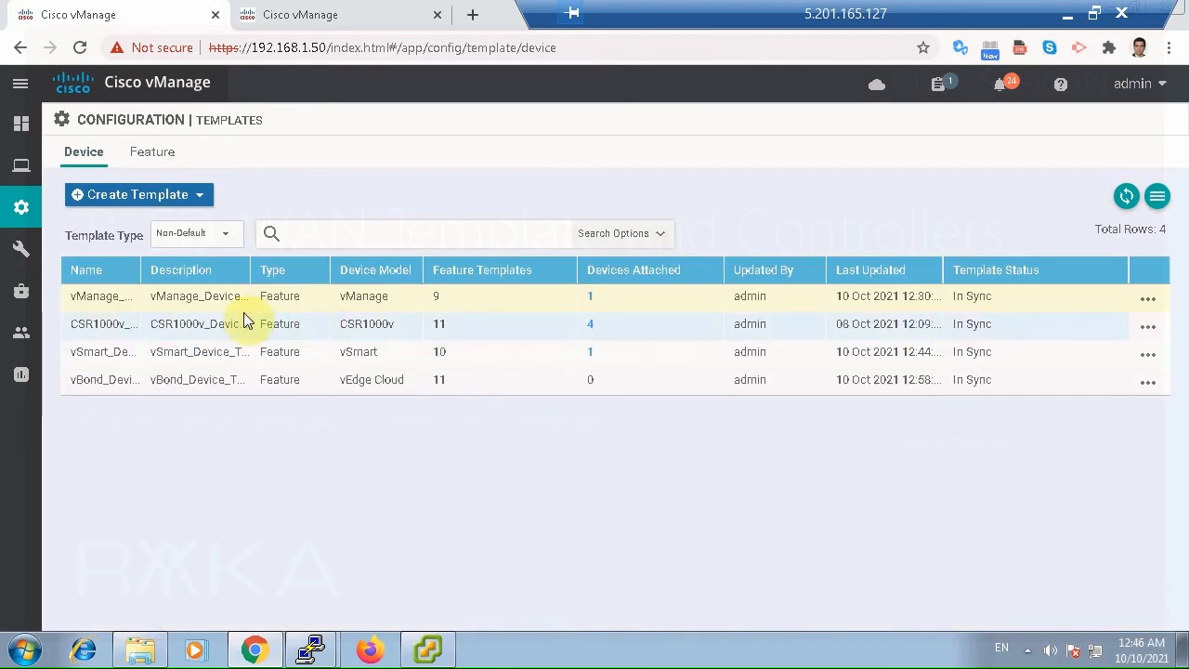
Attach the vbond device to the vBond device template.
click(1149, 383)
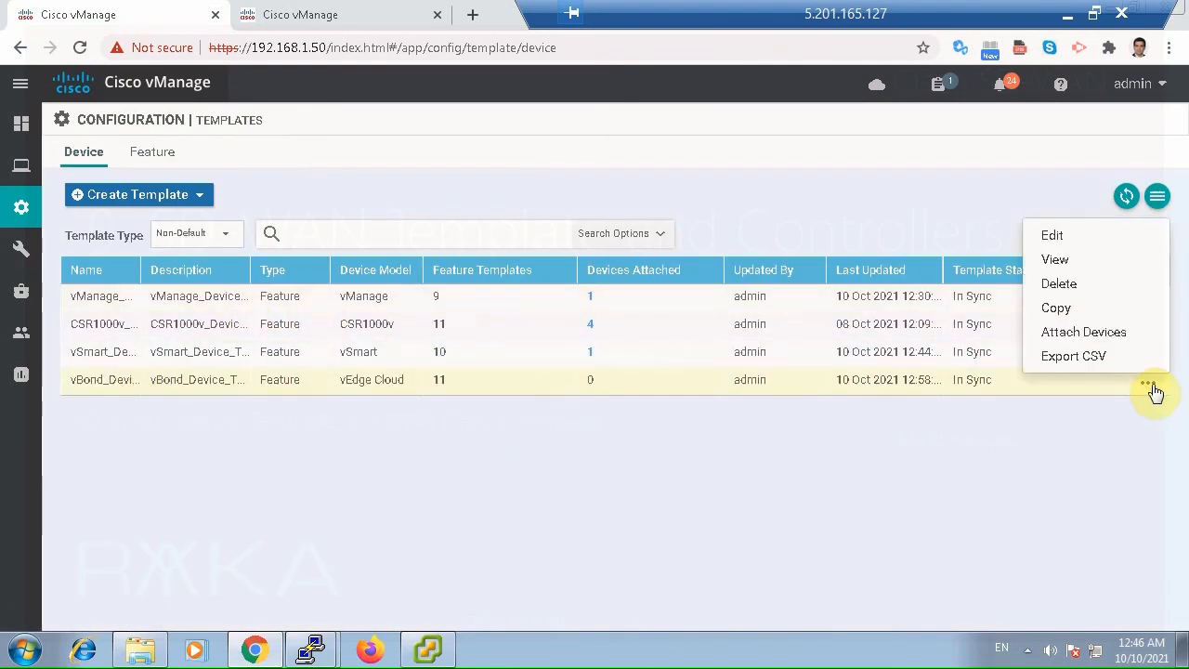
click(1087, 335)
click(266, 271)
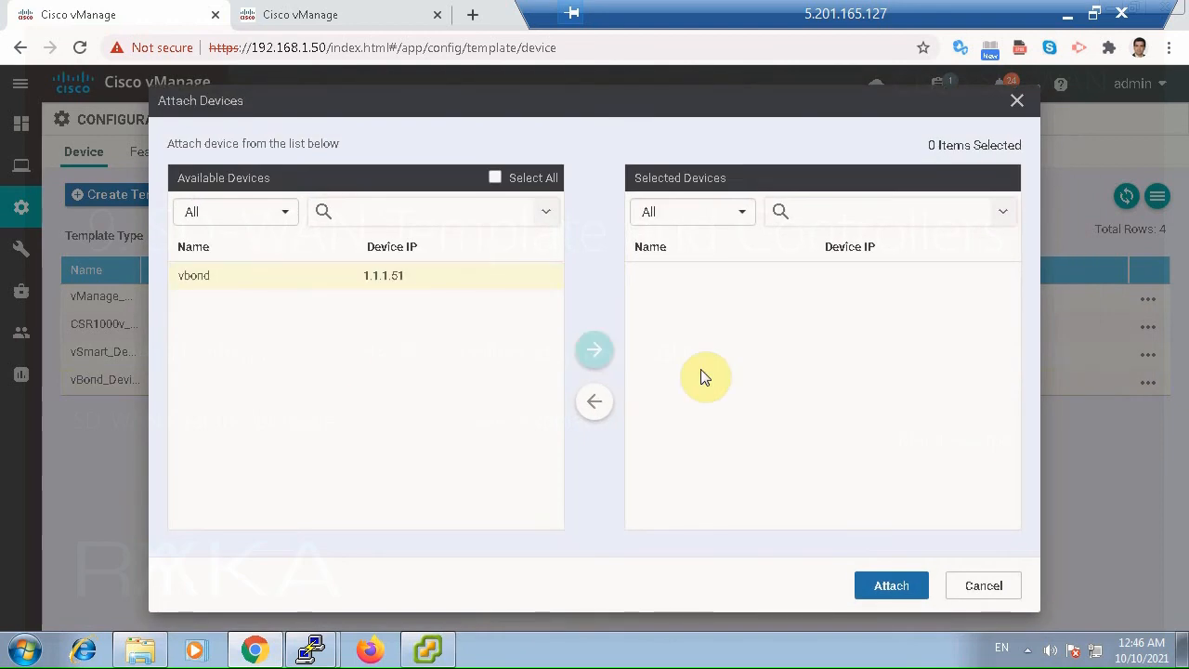
click(595, 355)
click(891, 587)
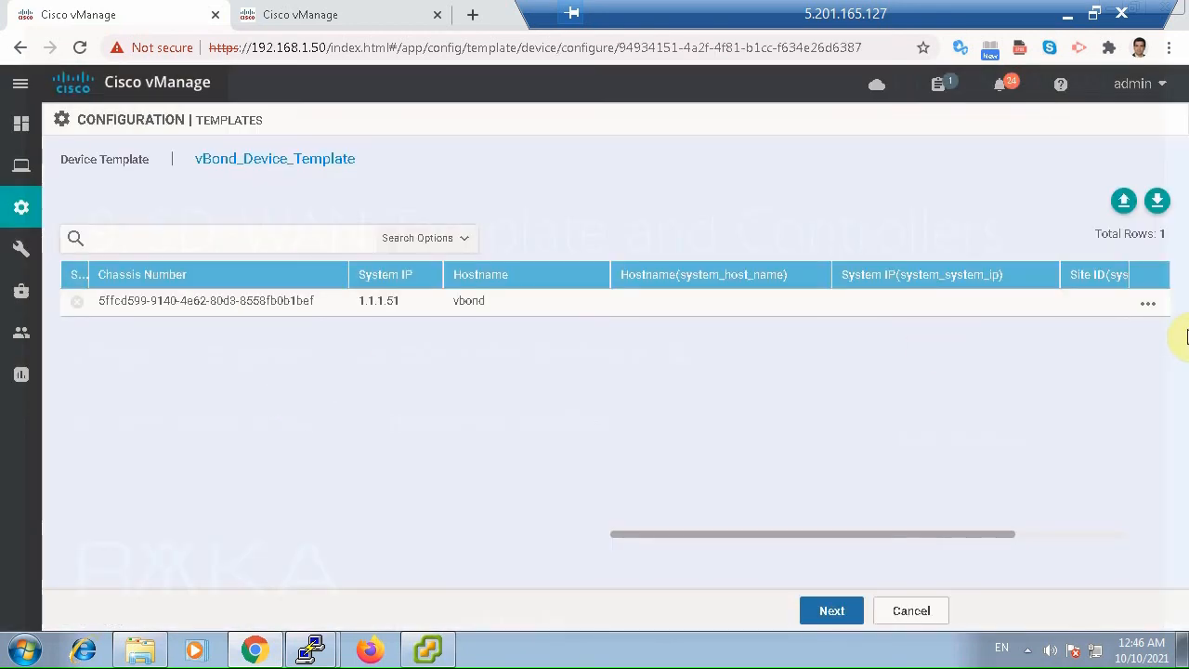
Fill in the device's template variables with hostname vbond, system IP 1.1.1.51 and site ID 100.
click(1148, 305)
click(1091, 343)
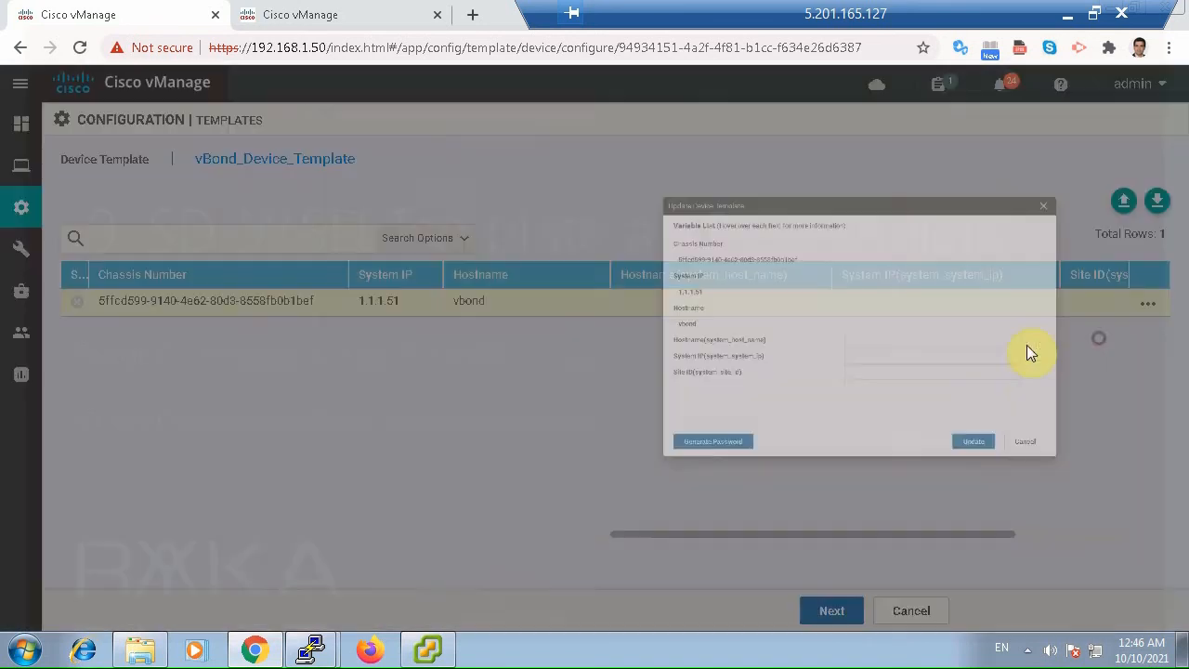
click(712, 359)
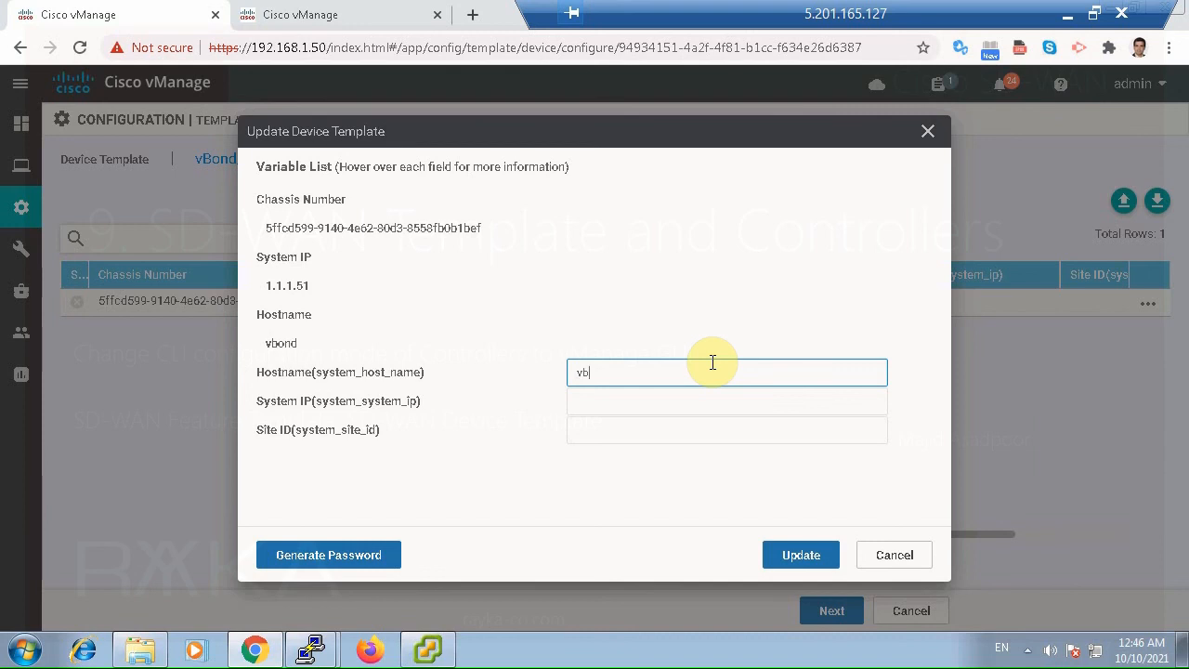
click(627, 402)
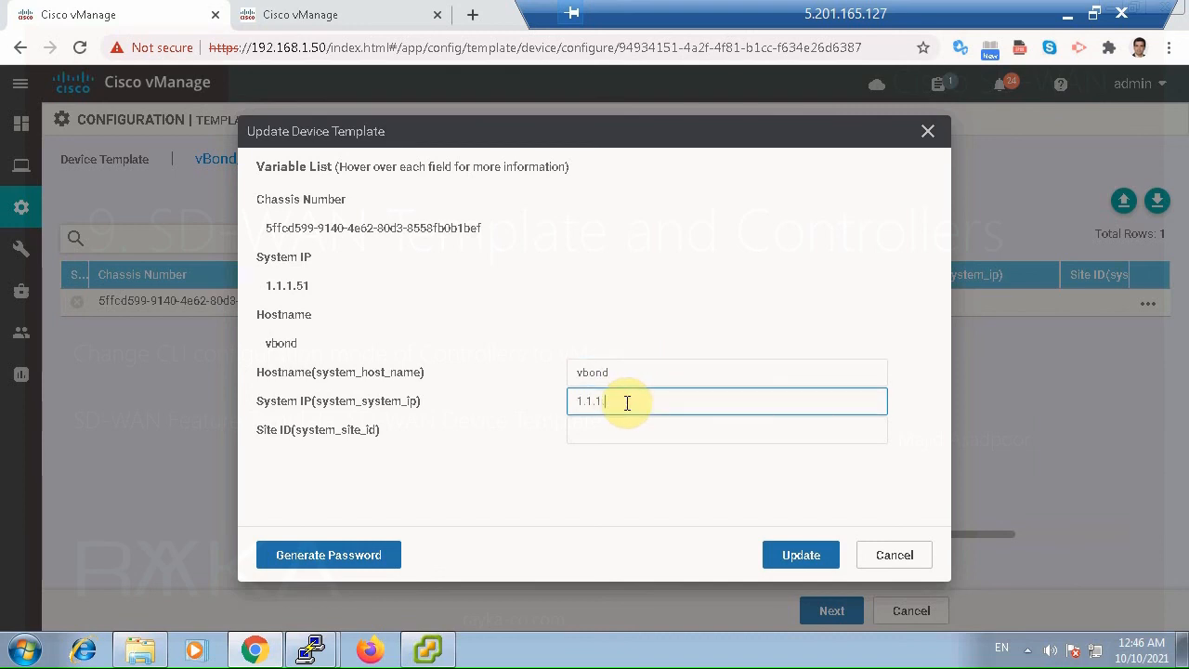
text(1.1.1.51)
click(580, 424)
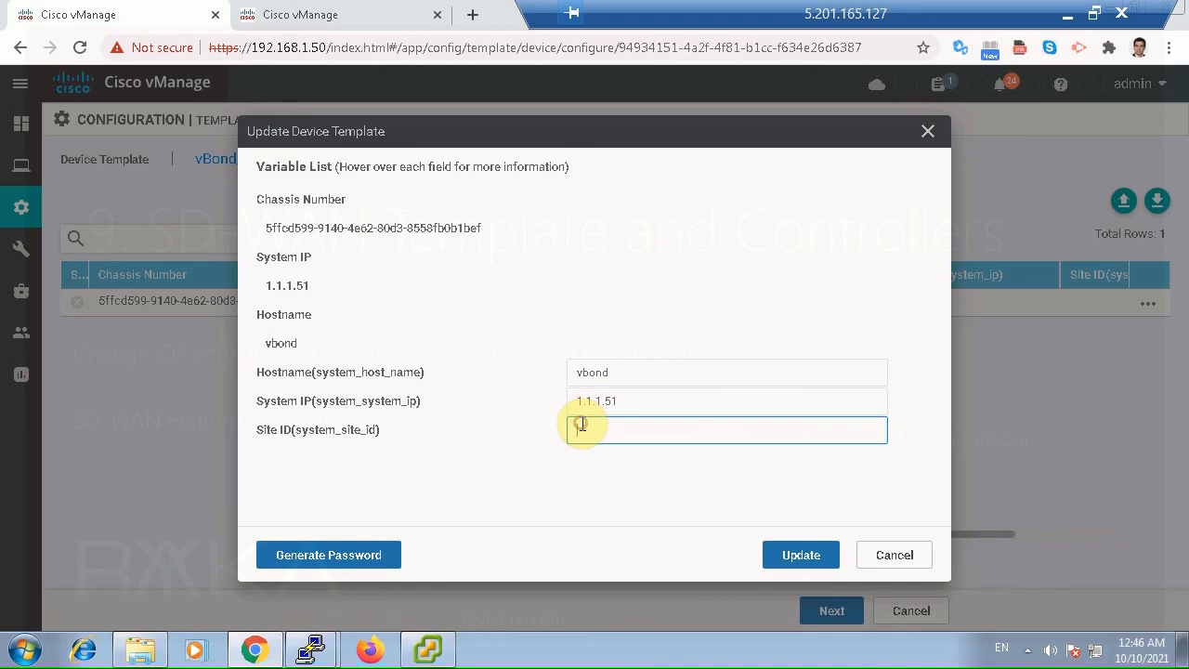
click(806, 557)
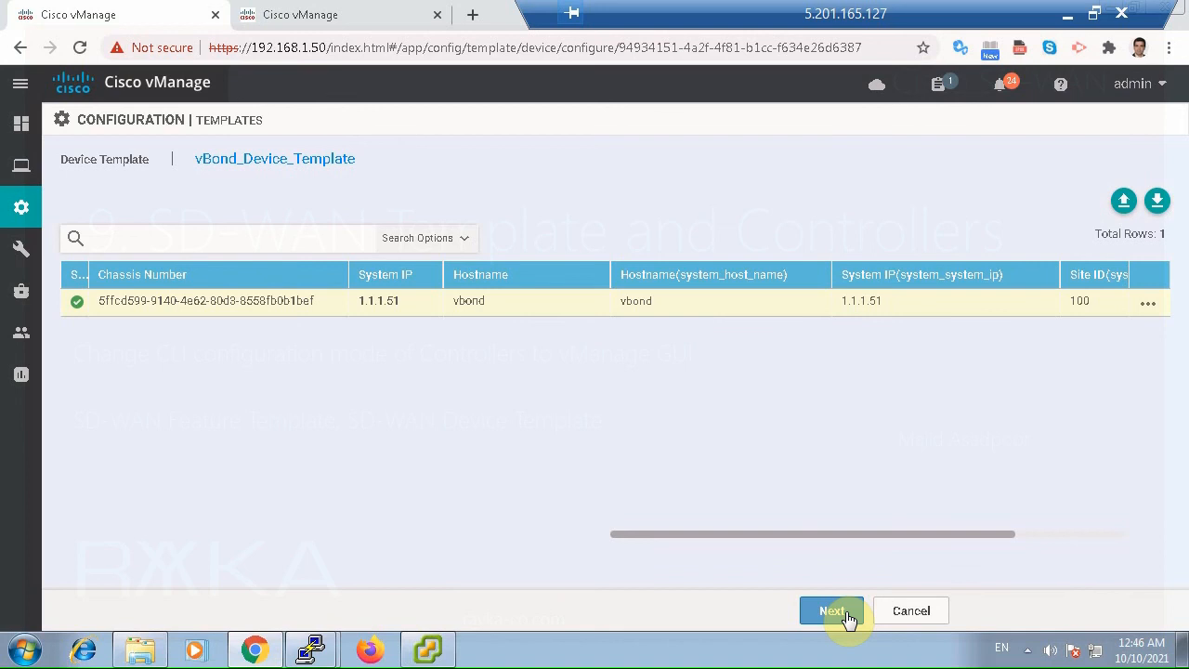
Open the vbond device's configuration diff and compare the removed and added vBond address lines, including the vbond-only keyword.
click(845, 613)
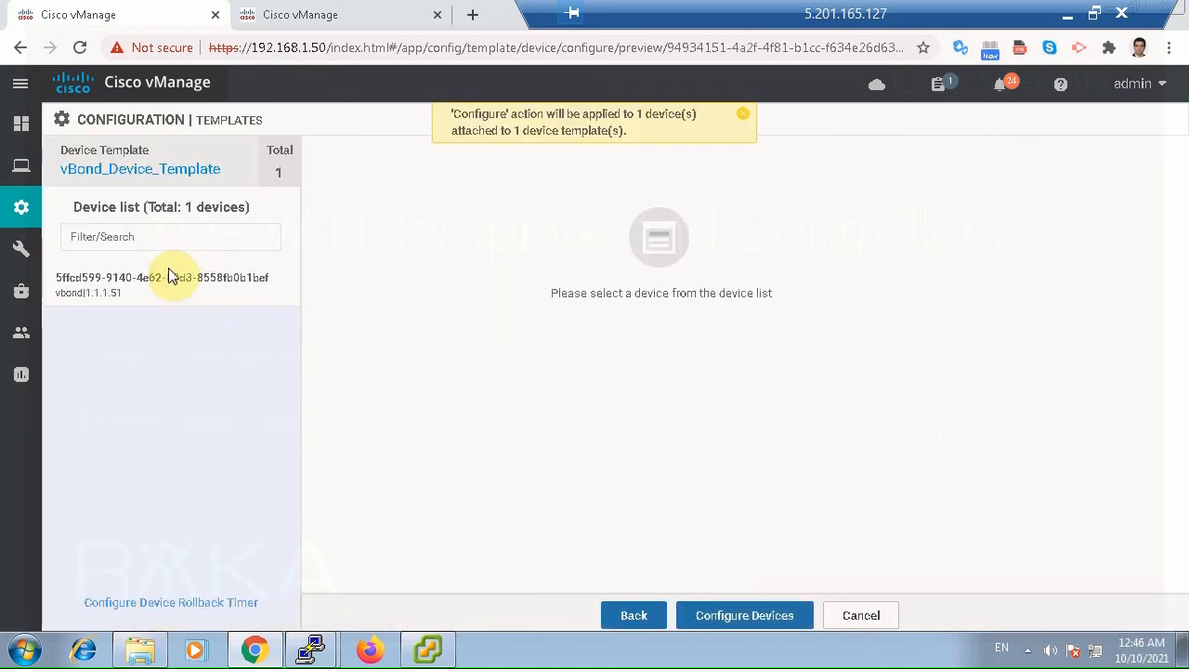
click(180, 270)
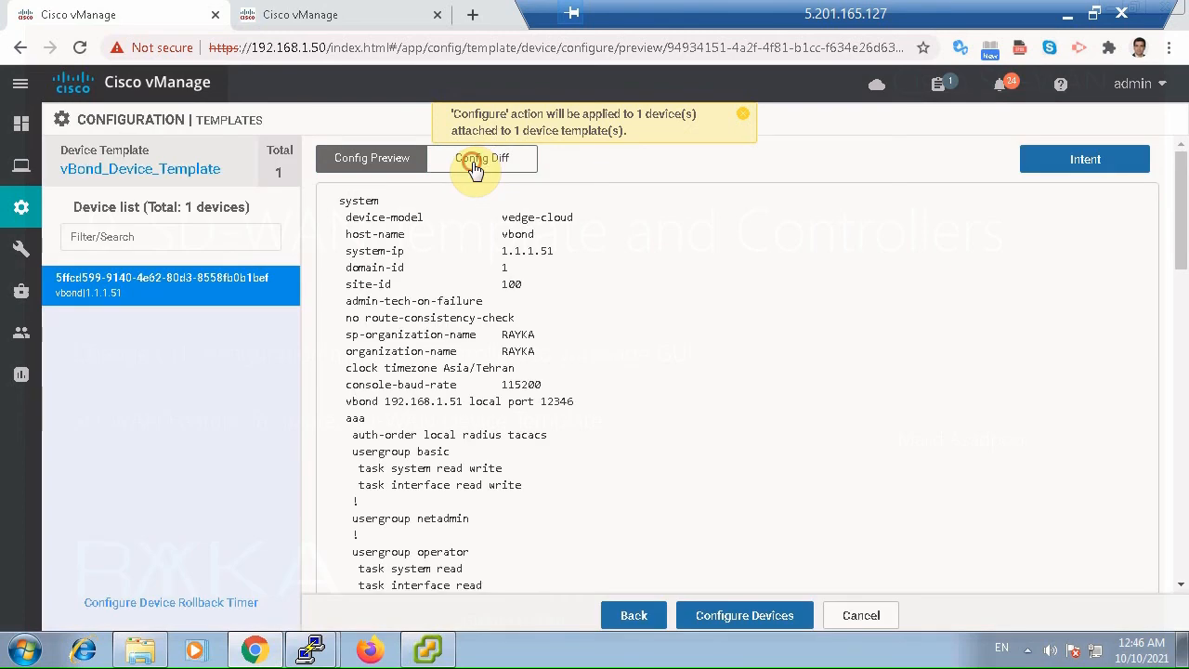
click(475, 167)
scroll(622, 369, down, 1)
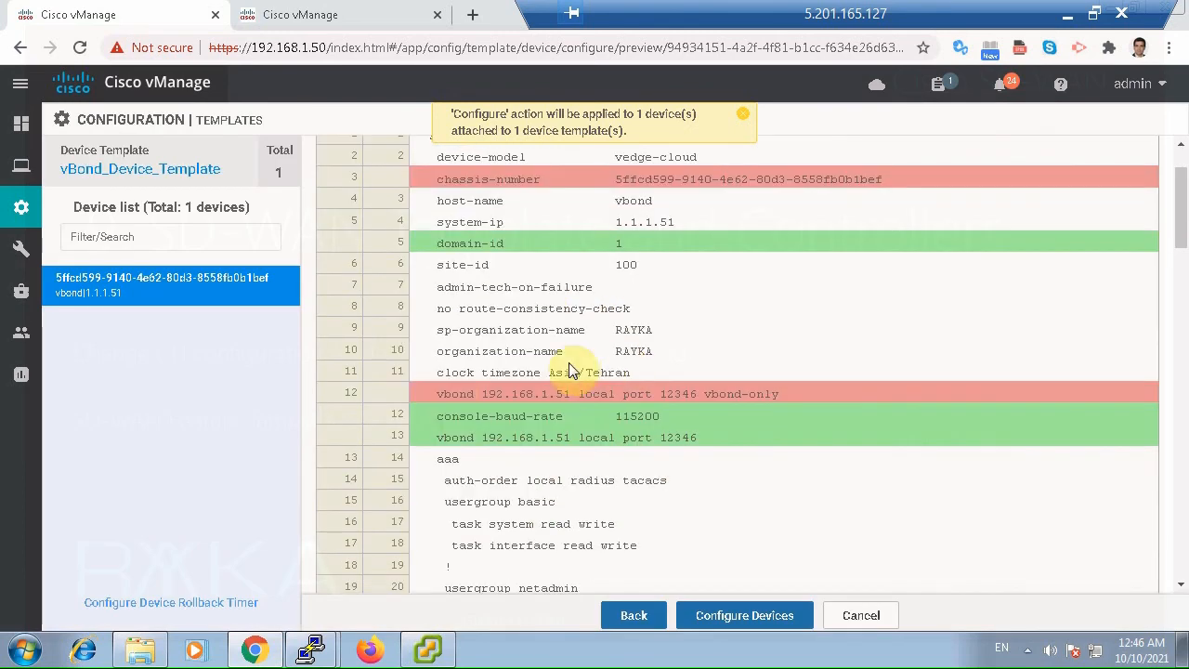
drag(451, 394, 690, 390)
drag(451, 438, 644, 440)
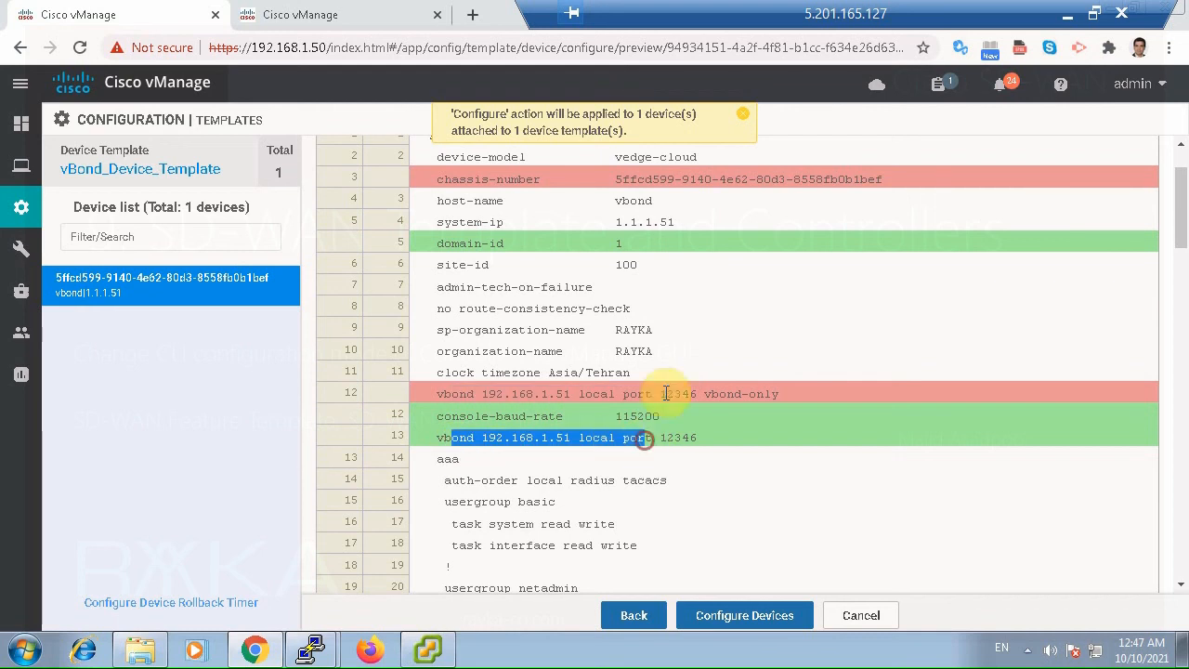
drag(704, 394, 778, 395)
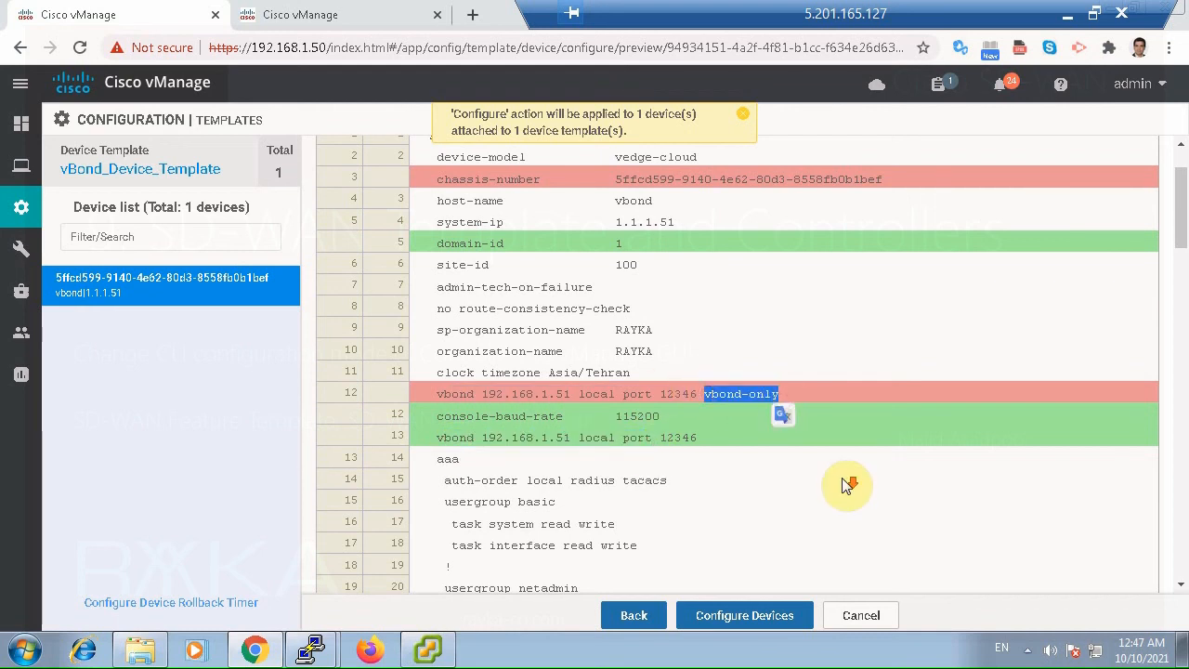
Examine the user account section of the diff, comparing the removed and added admin password lines and the additional netadmin user.
scroll(847, 483, down, 5)
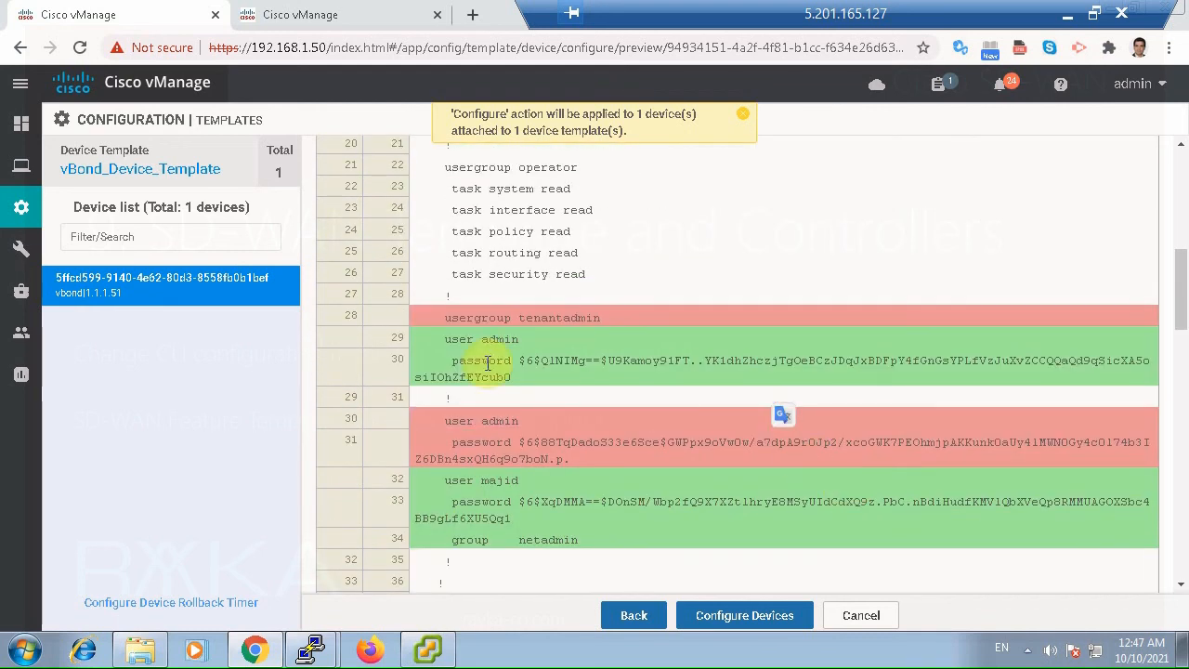
drag(469, 339, 517, 363)
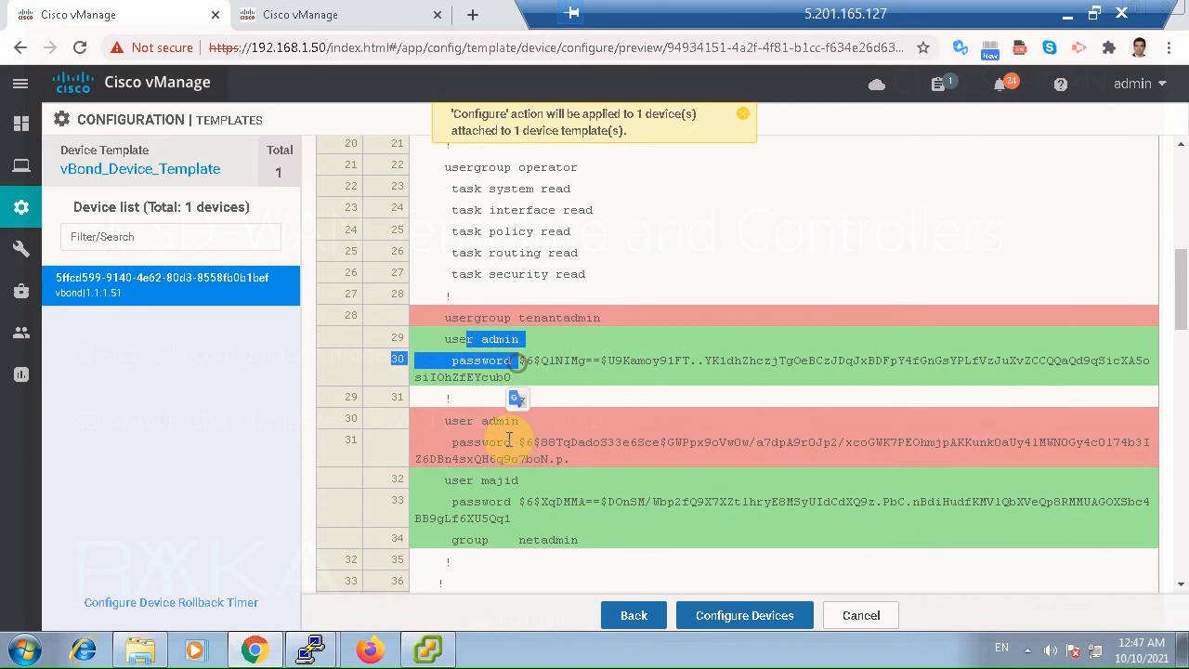
drag(505, 436, 535, 448)
drag(504, 342, 534, 363)
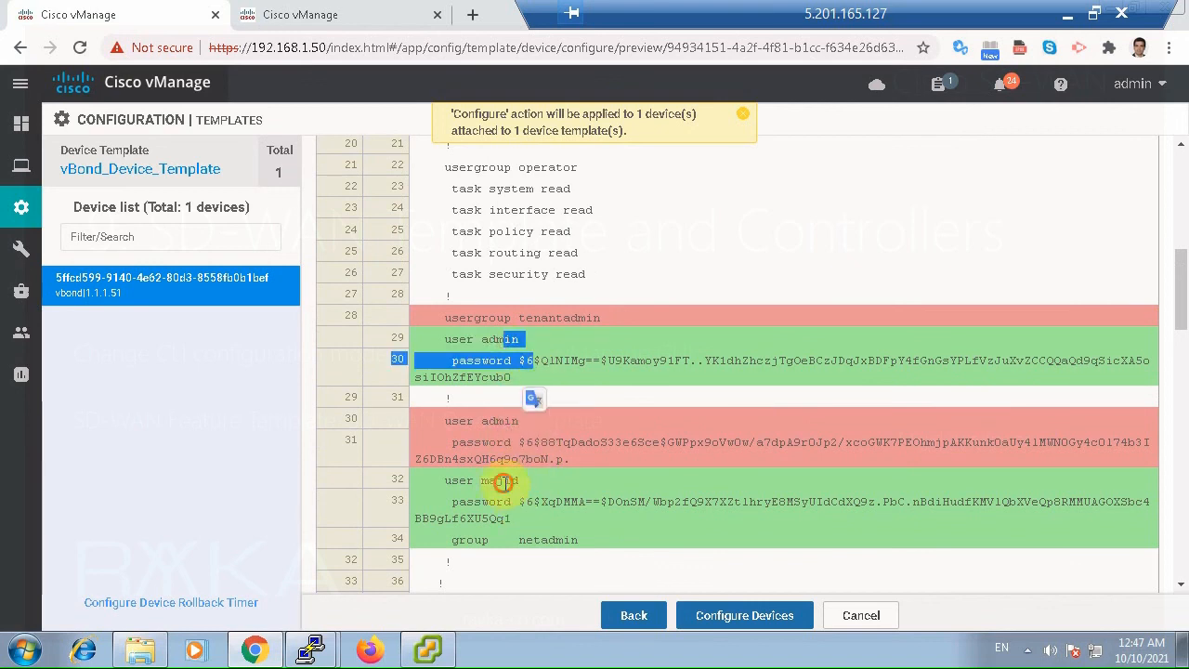
drag(501, 481, 557, 512)
Review the remaining differences in the NTP, IPsec authentication, VPN 0 and VPN 512 sections of the vbond configuration.
scroll(808, 550, down, 3)
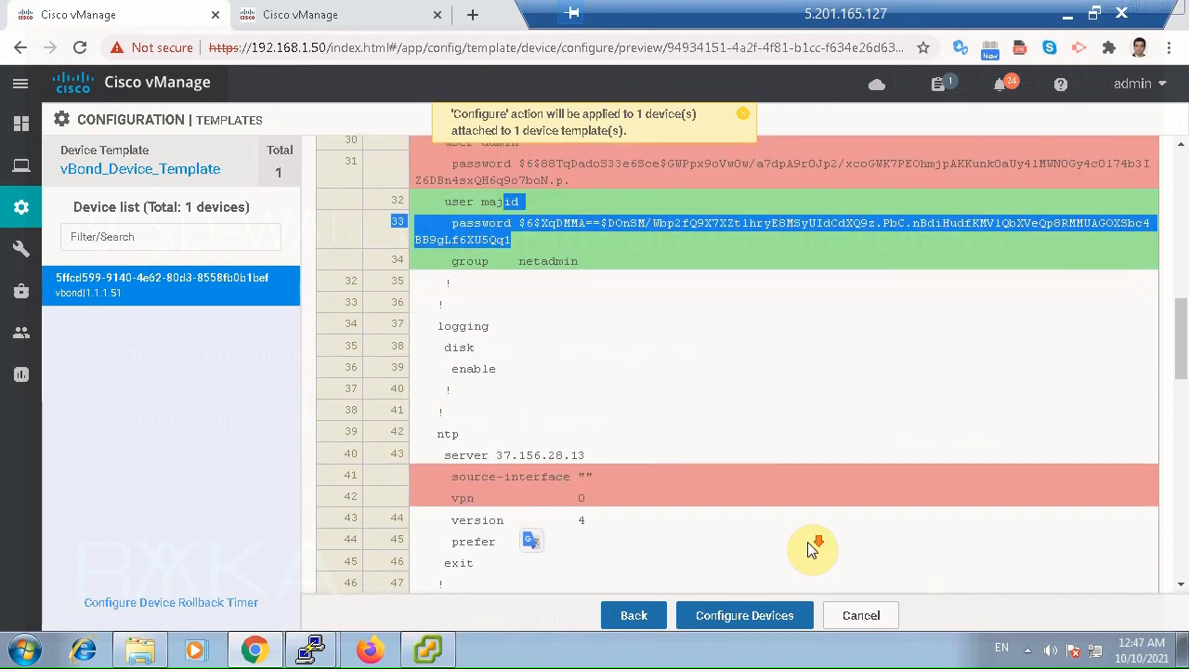
scroll(808, 550, down, 1)
drag(481, 383, 497, 383)
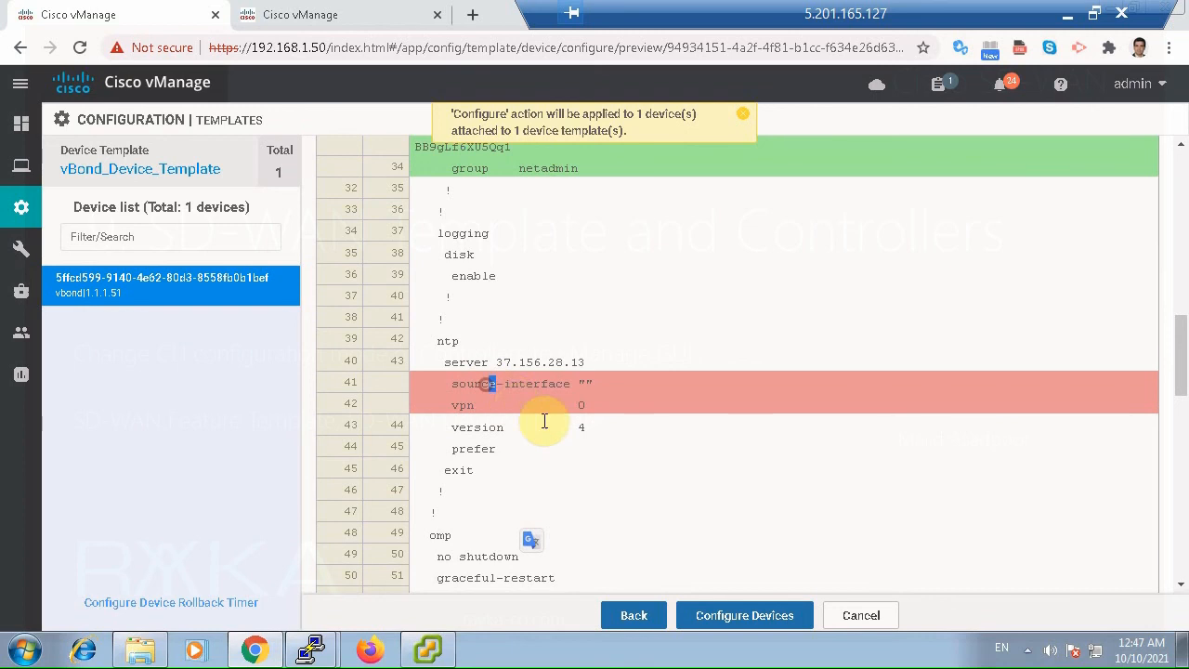
drag(545, 421, 669, 470)
scroll(669, 470, down, 4)
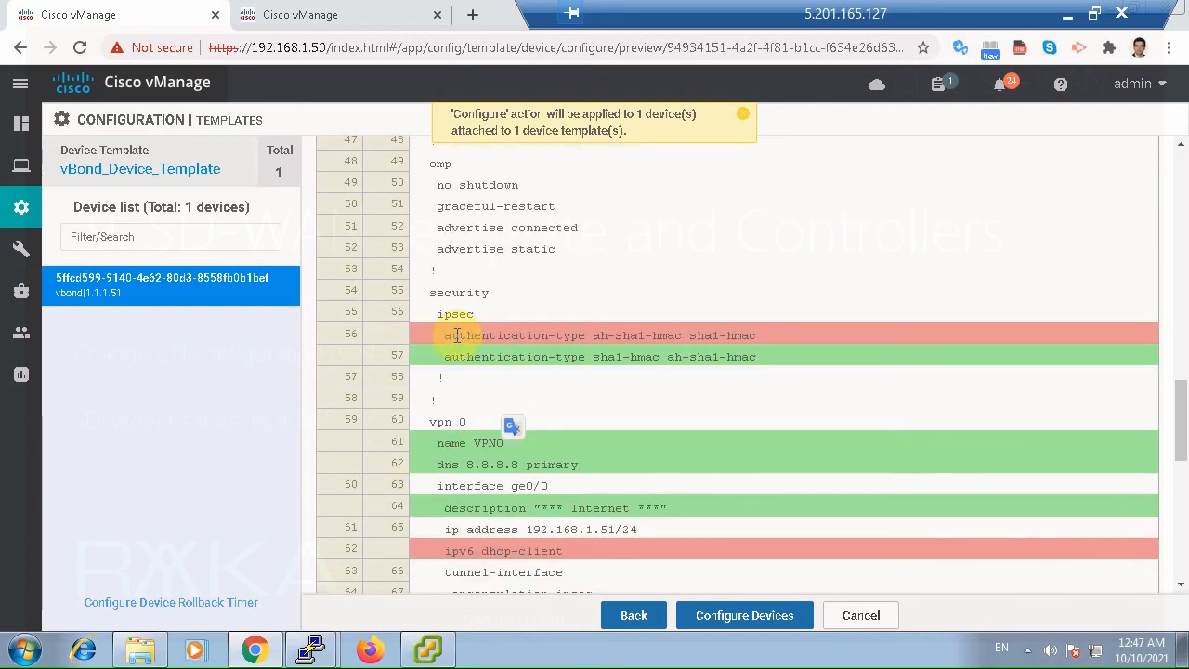
scroll(650, 466, down, 1)
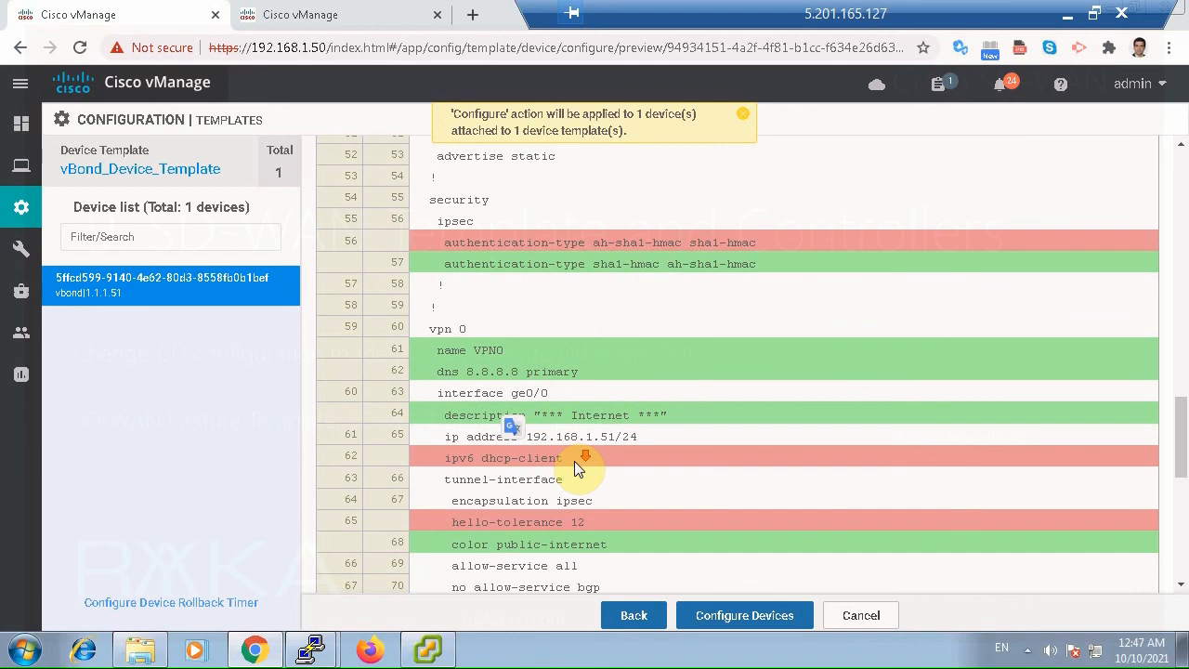
scroll(574, 461, down, 1)
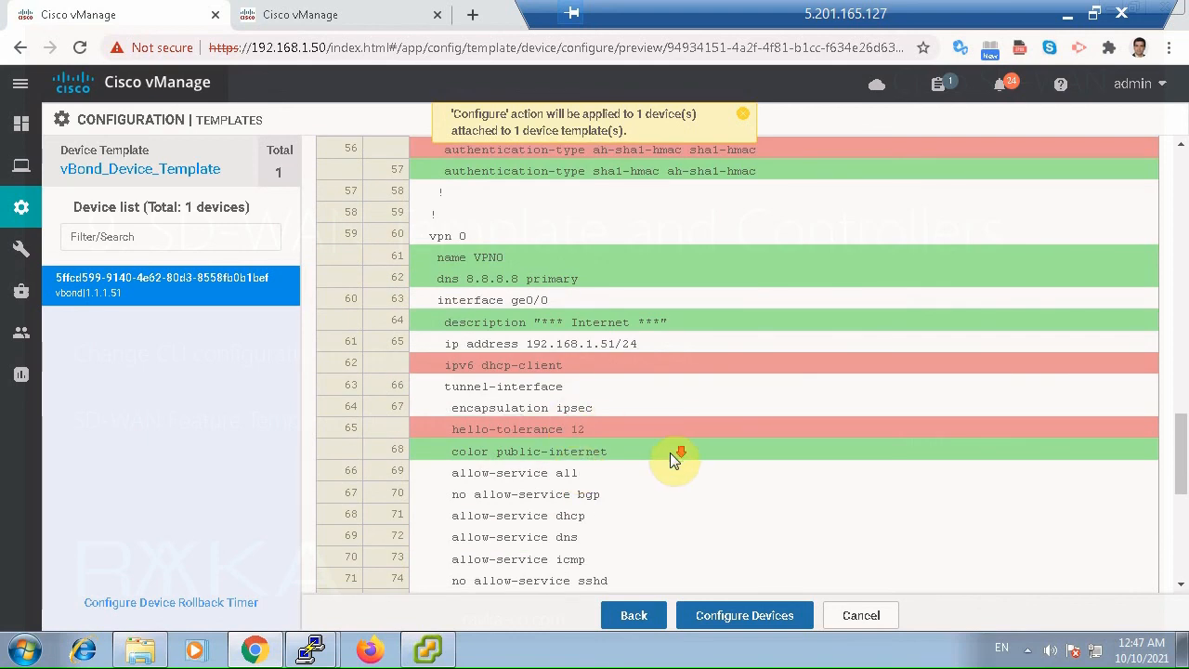
scroll(670, 452, down, 5)
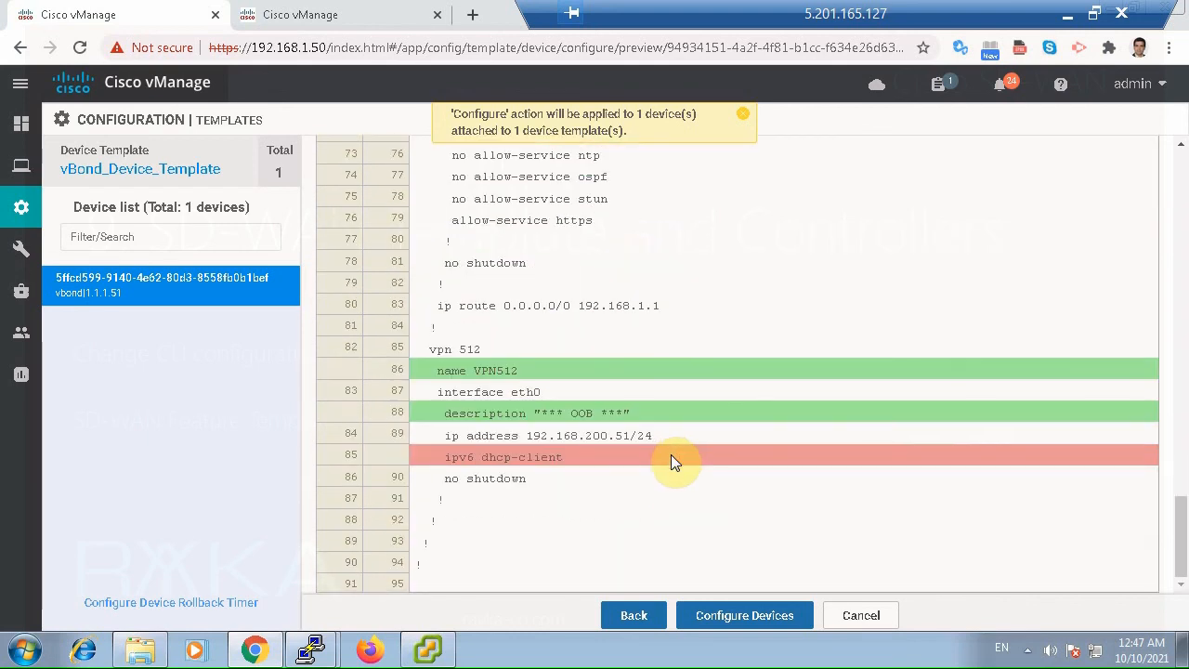
Push the template configuration to the vbond device and refresh the status of the push task.
click(733, 615)
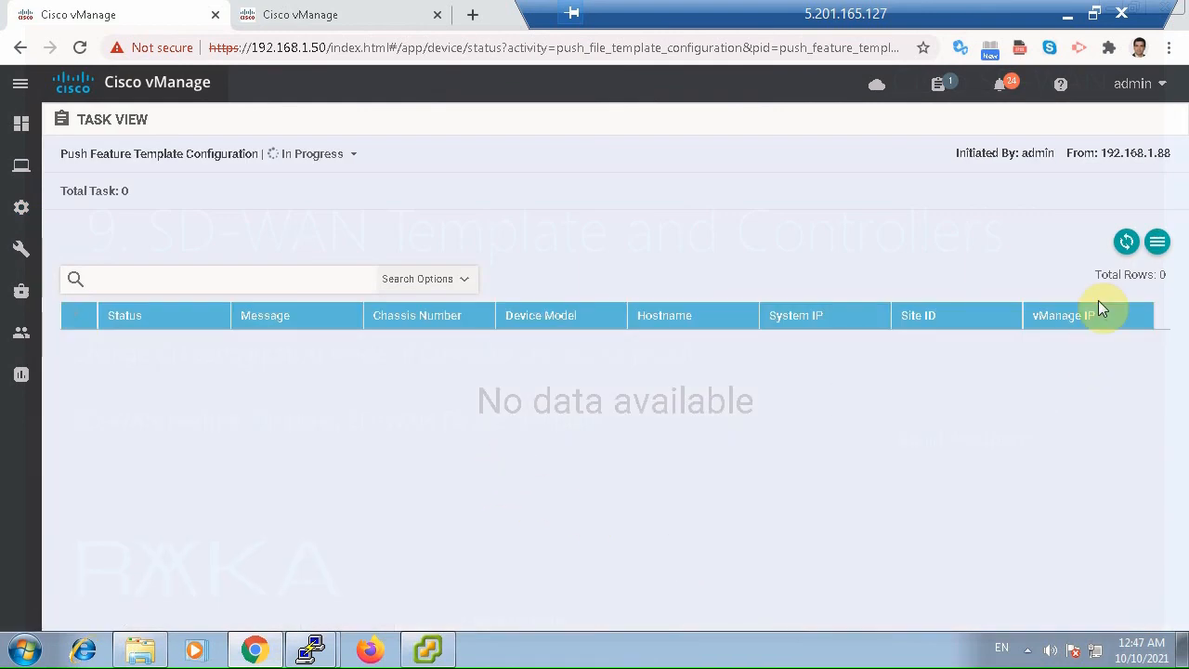
click(374, 15)
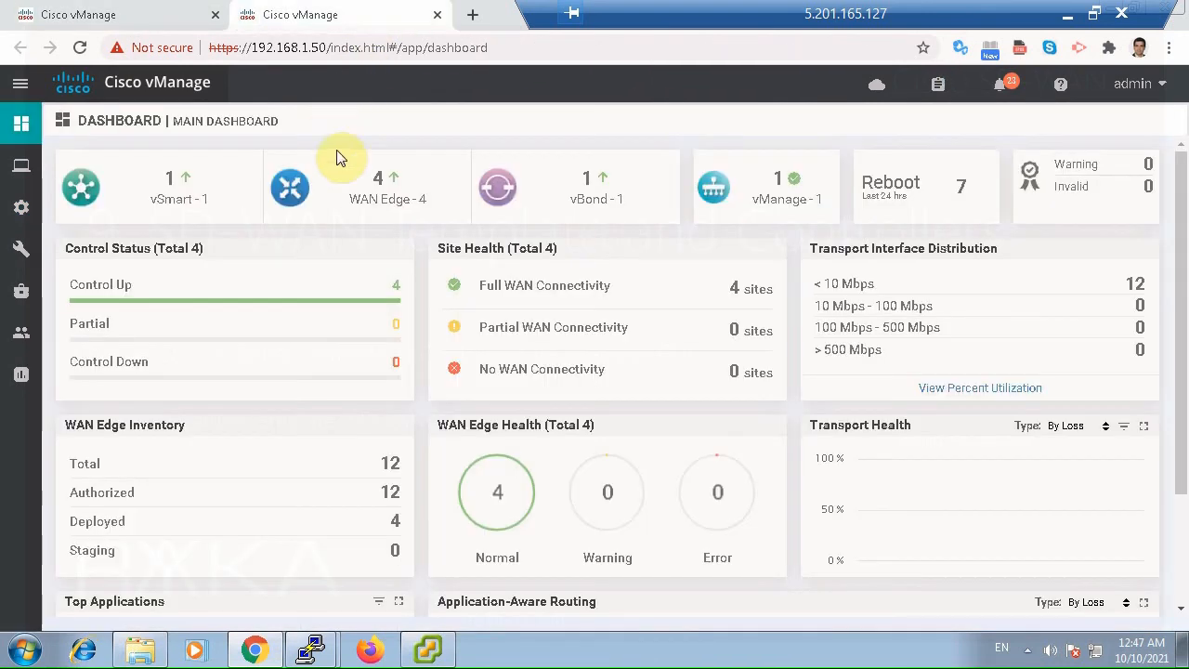
click(158, 19)
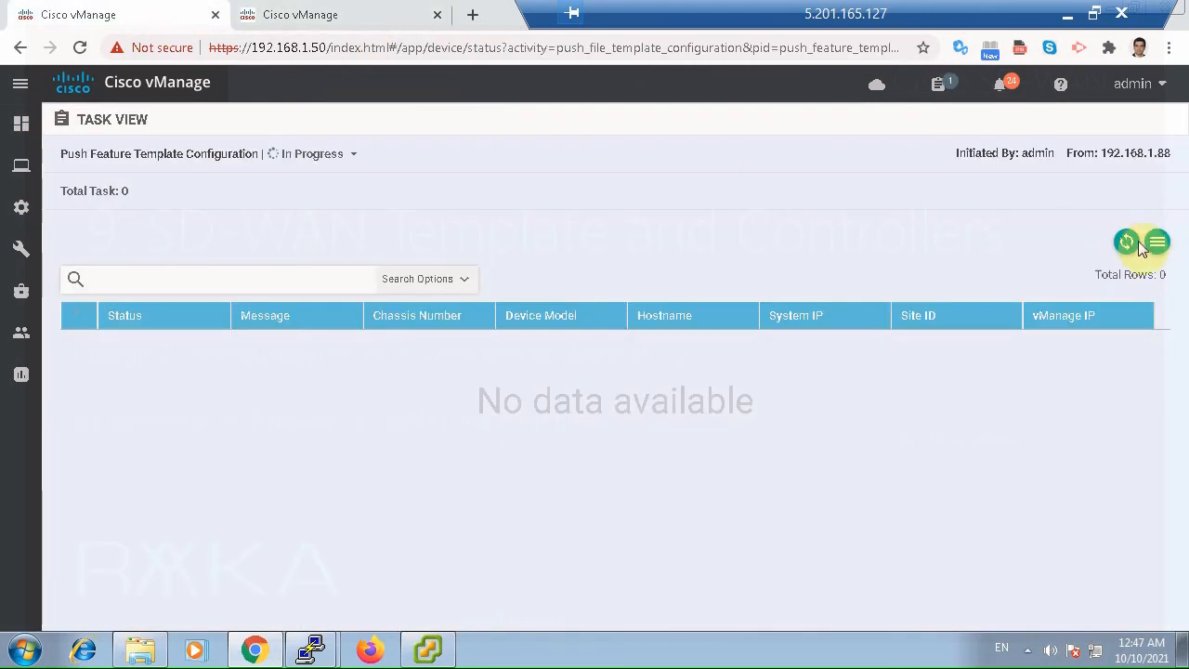
click(1126, 245)
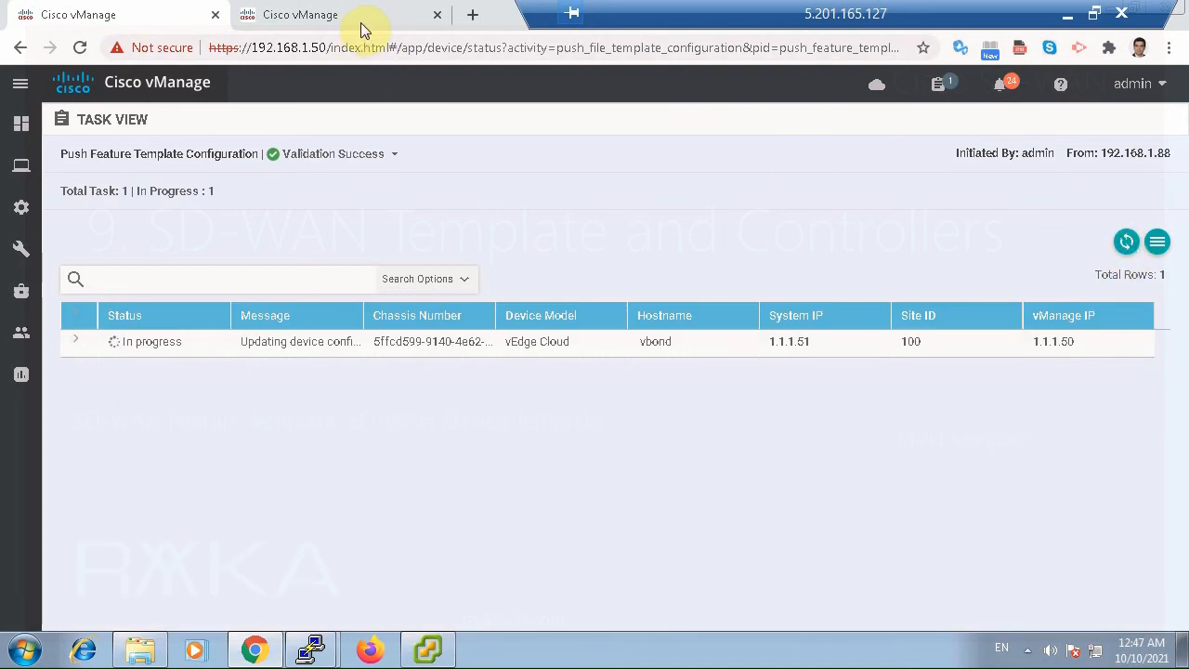
mouse_move(361, 22)
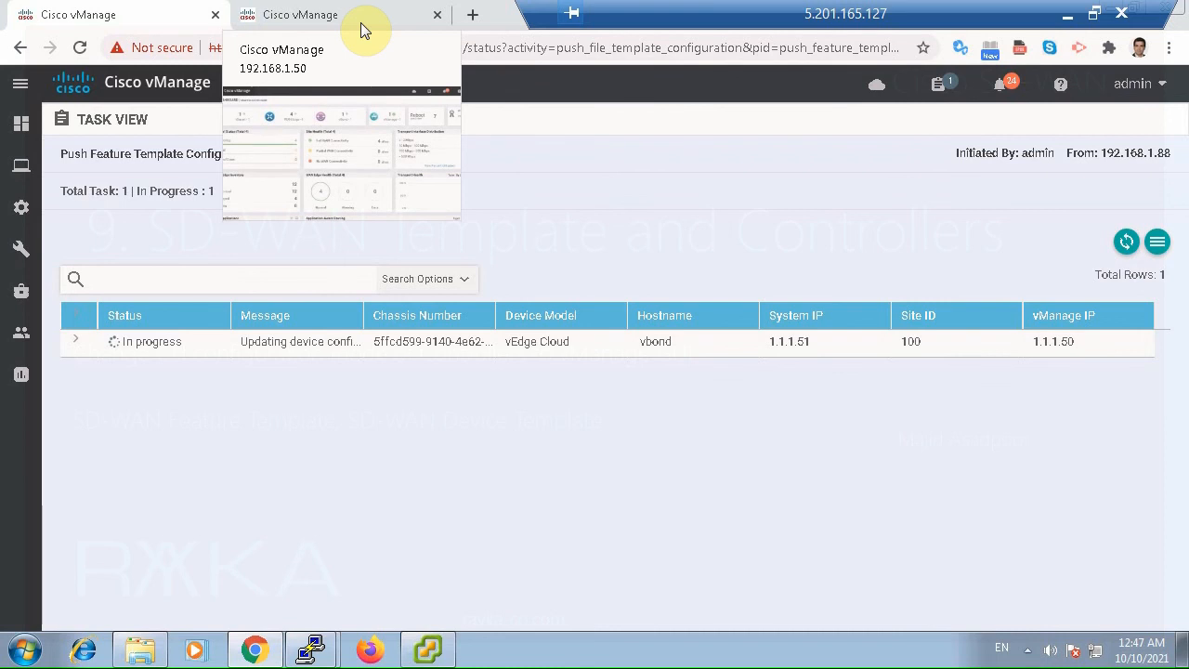
click(1123, 244)
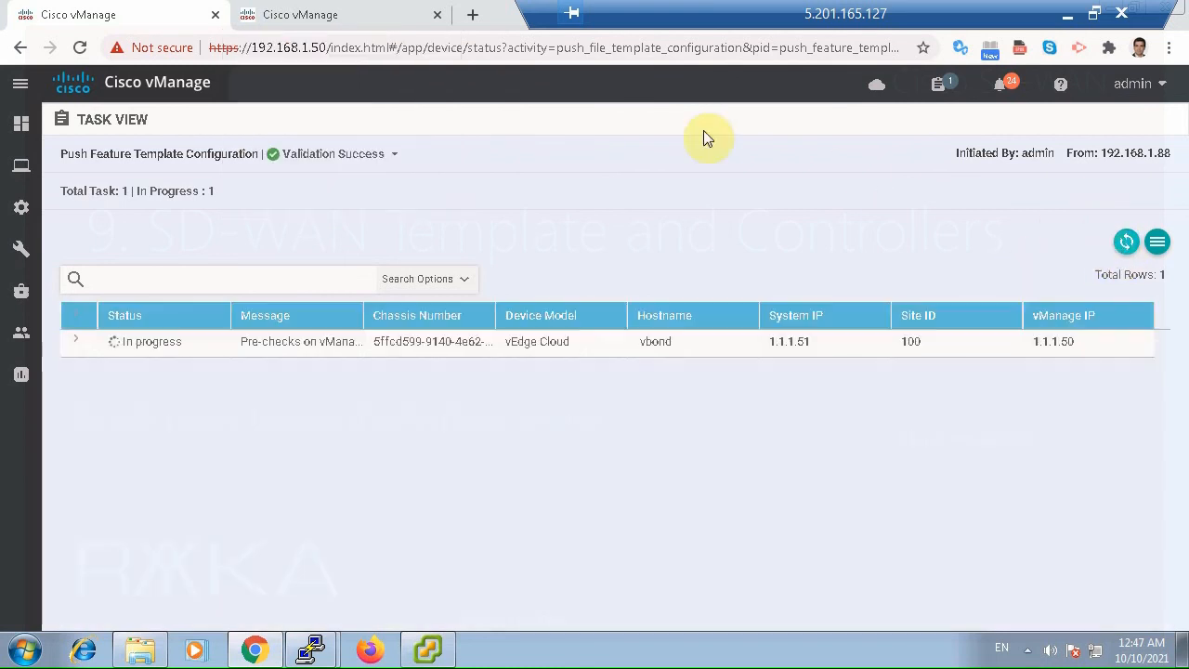
Monitor the vBond state on the main dashboard and refresh the push task until it finishes.
click(371, 19)
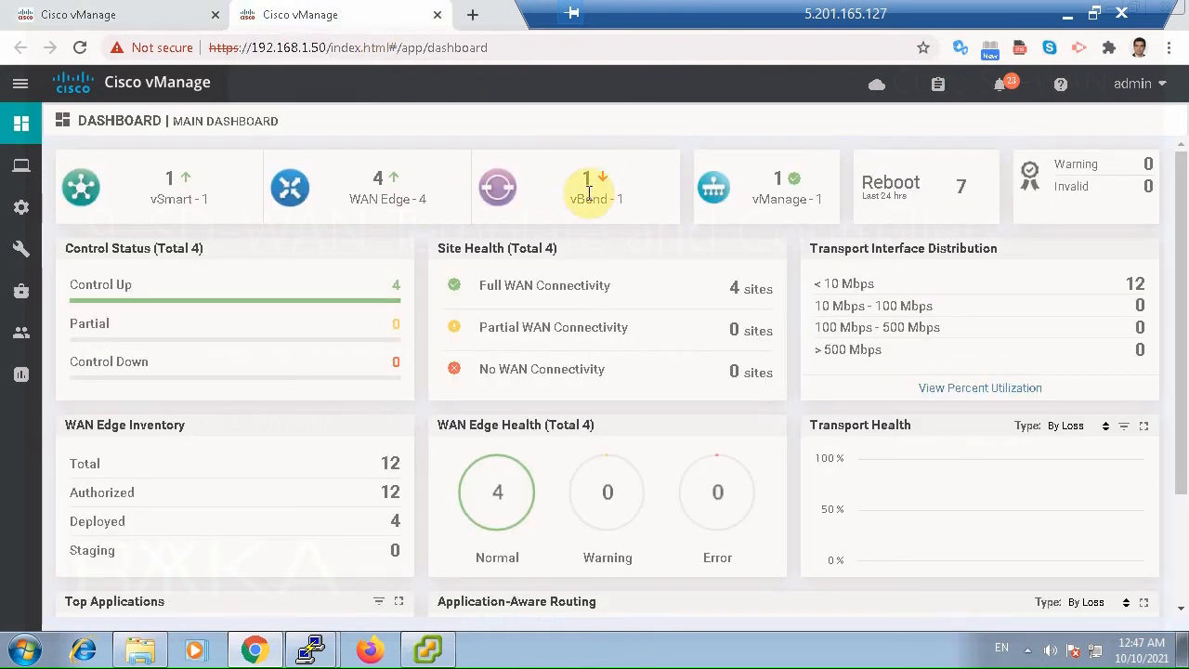
click(178, 16)
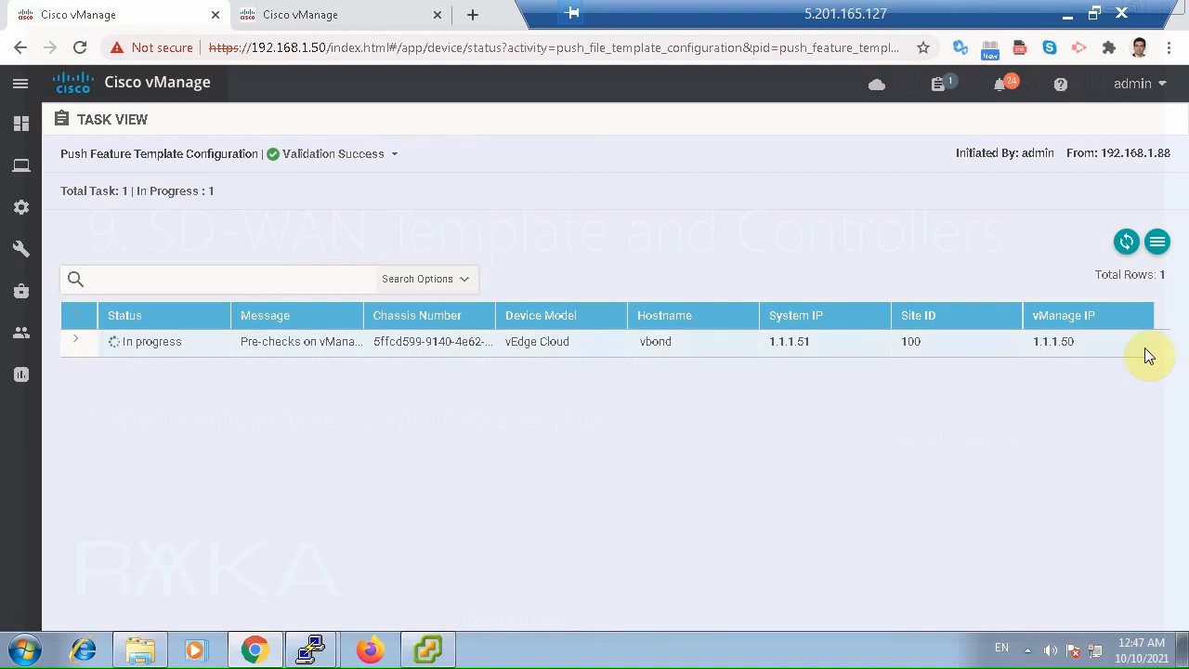
click(1126, 244)
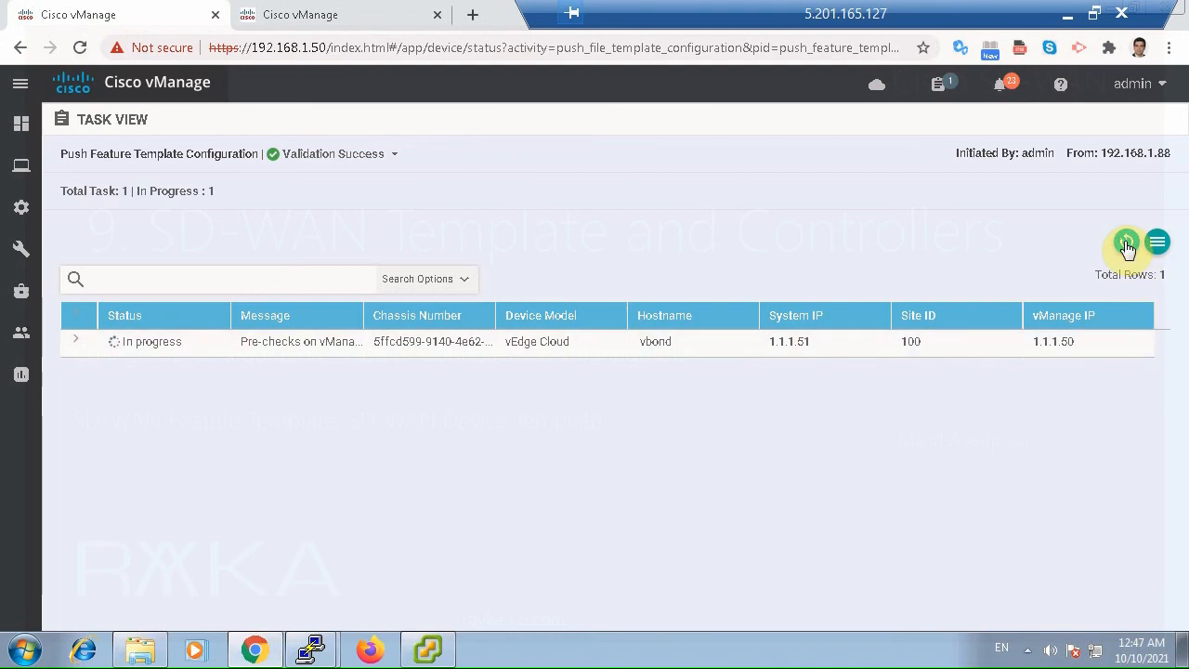
click(390, 17)
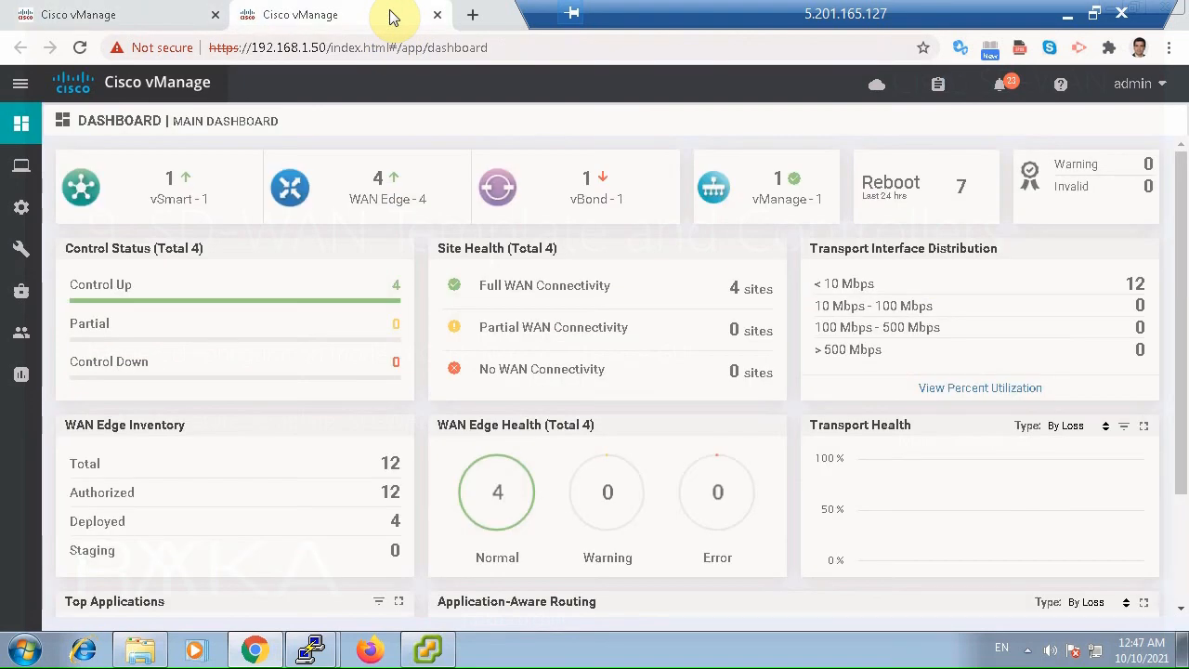
click(121, 14)
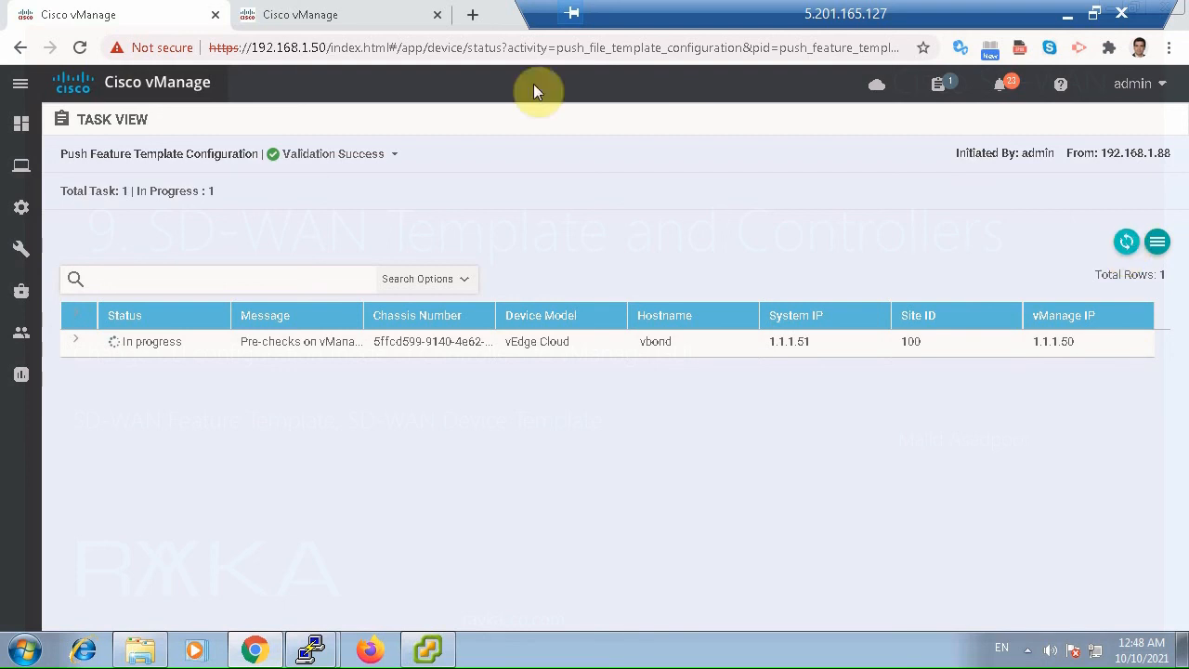
click(345, 15)
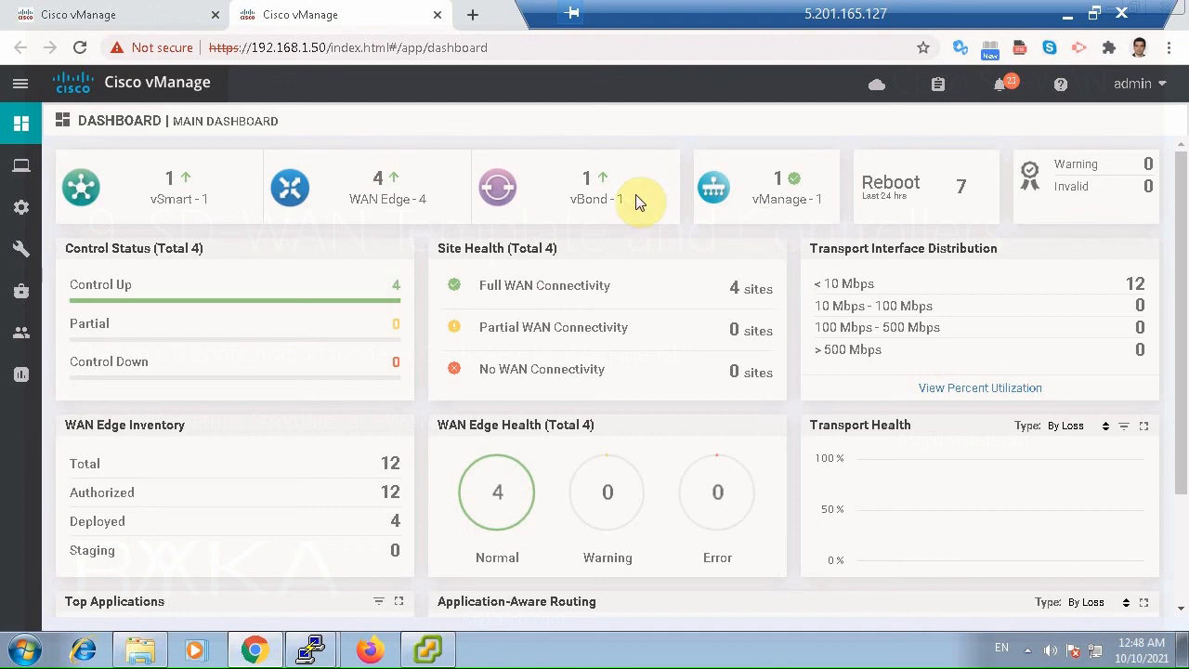
click(154, 17)
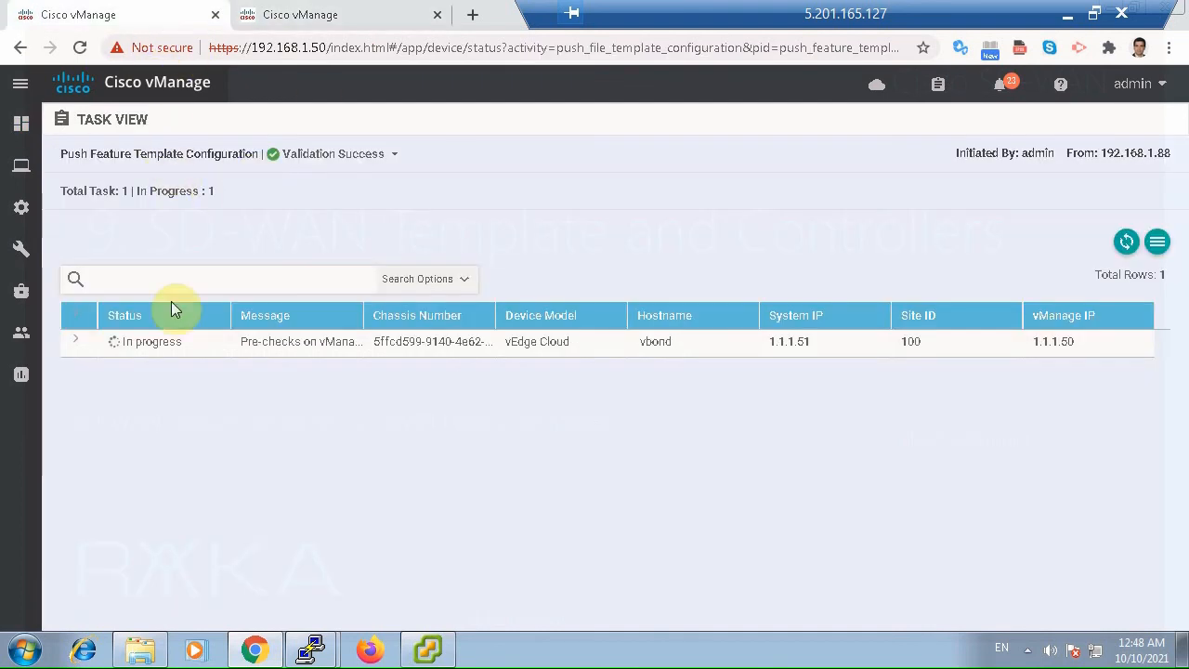
click(1127, 245)
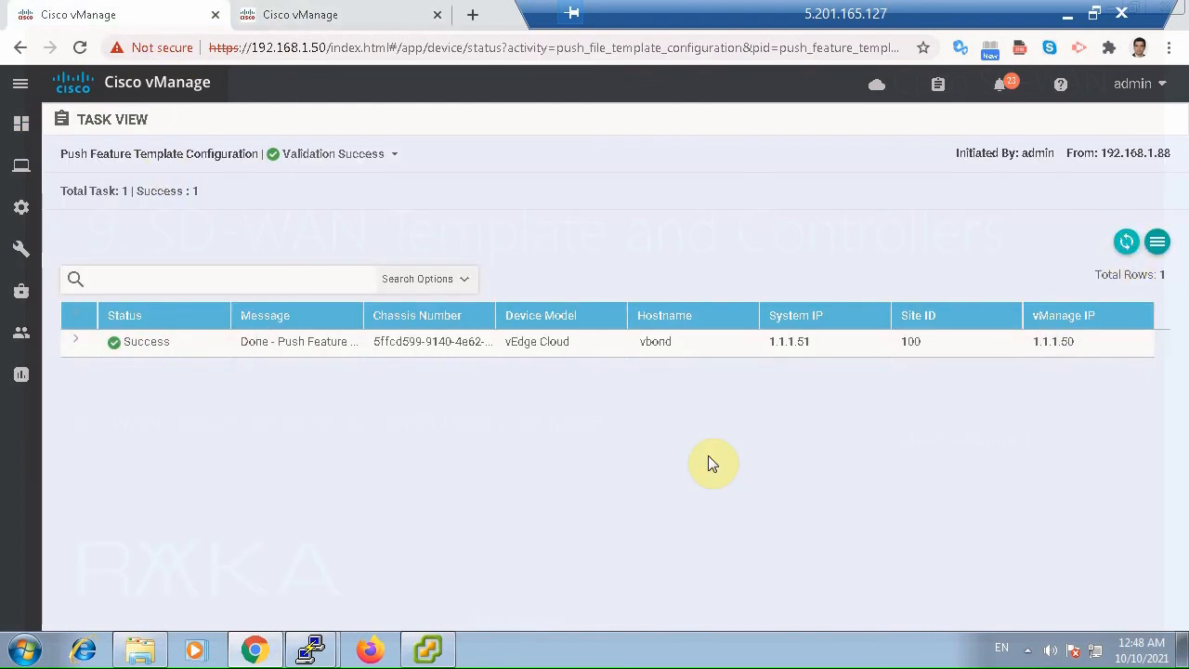
Switch to the 192.168.1.51 PuTTY session, widen its window and leave the interface listing for the vbond prompt.
mouse_move(312, 650)
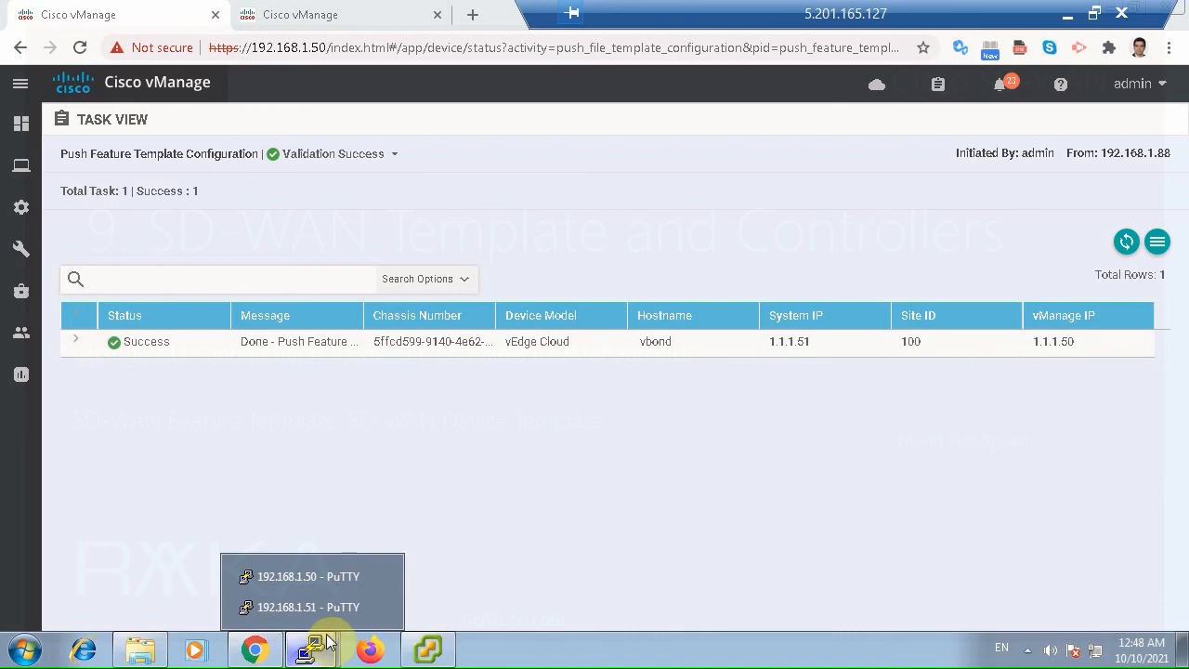
click(331, 608)
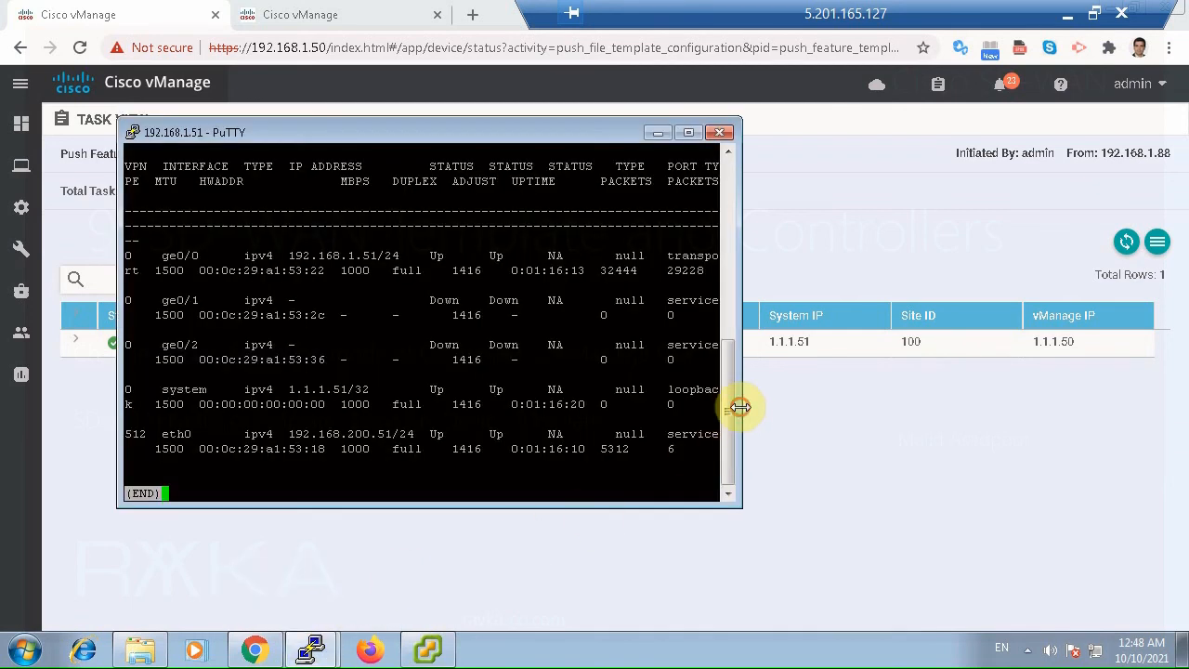
drag(739, 407, 1181, 403)
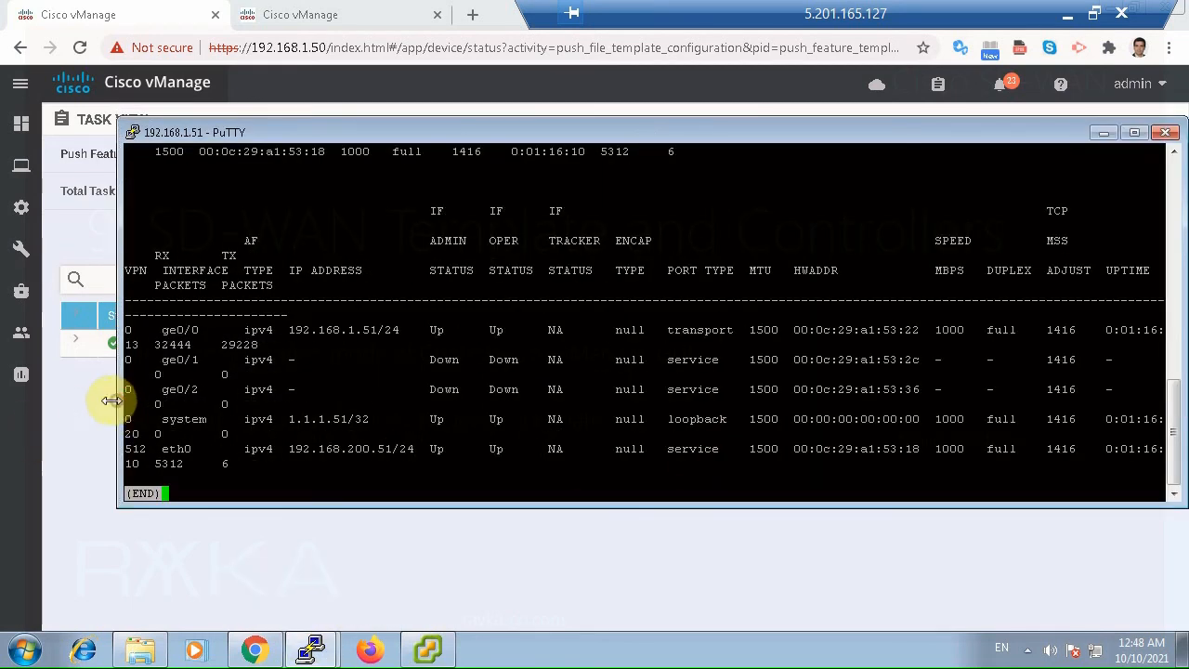
drag(112, 400, 49, 400)
key(q)
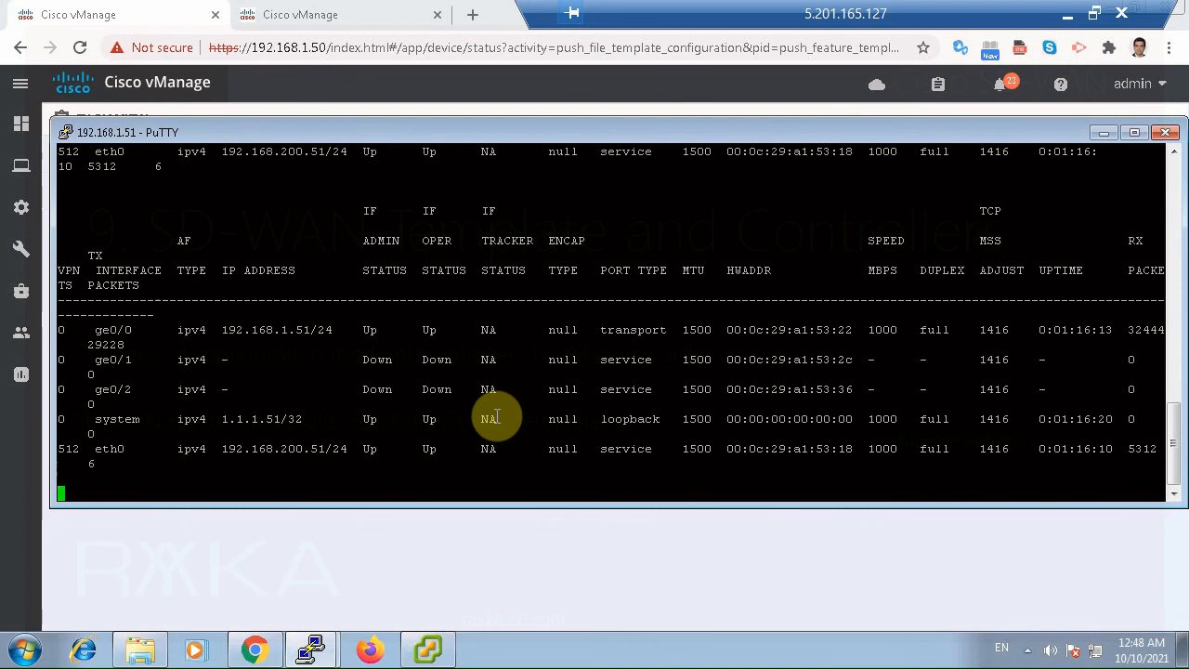
key(Return)
key(Return)
key(Return)
key(Return)
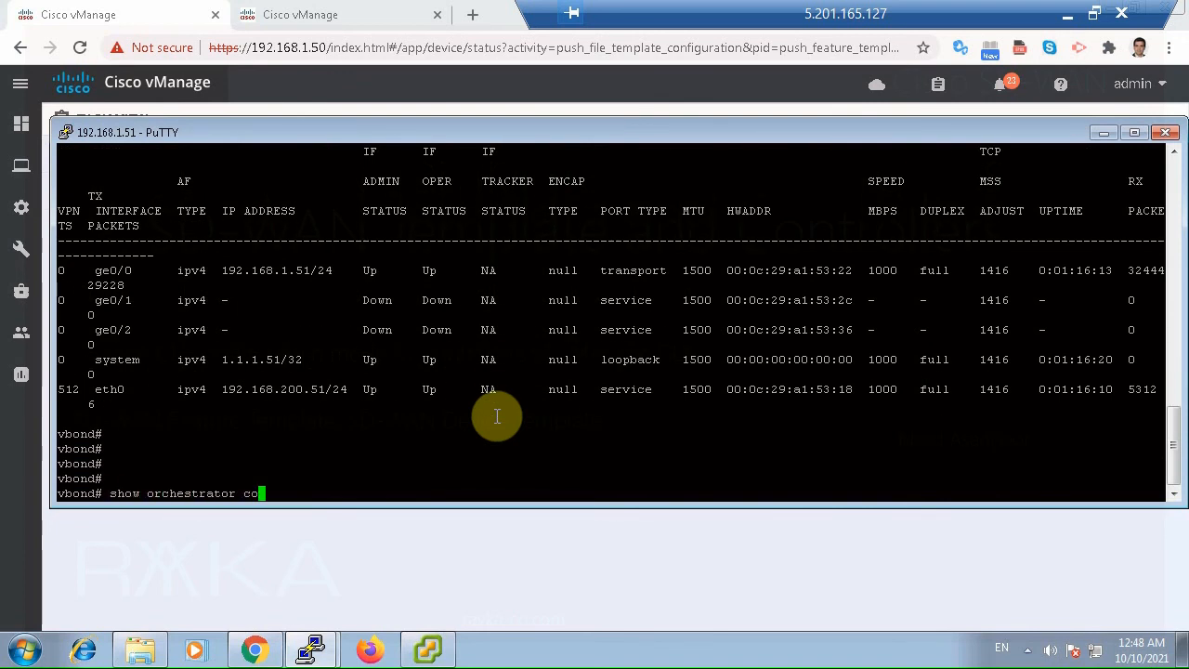
List the orchestrator connections on vbond and check the state of the vEdge, vSmart and vManage peers.
key(Return)
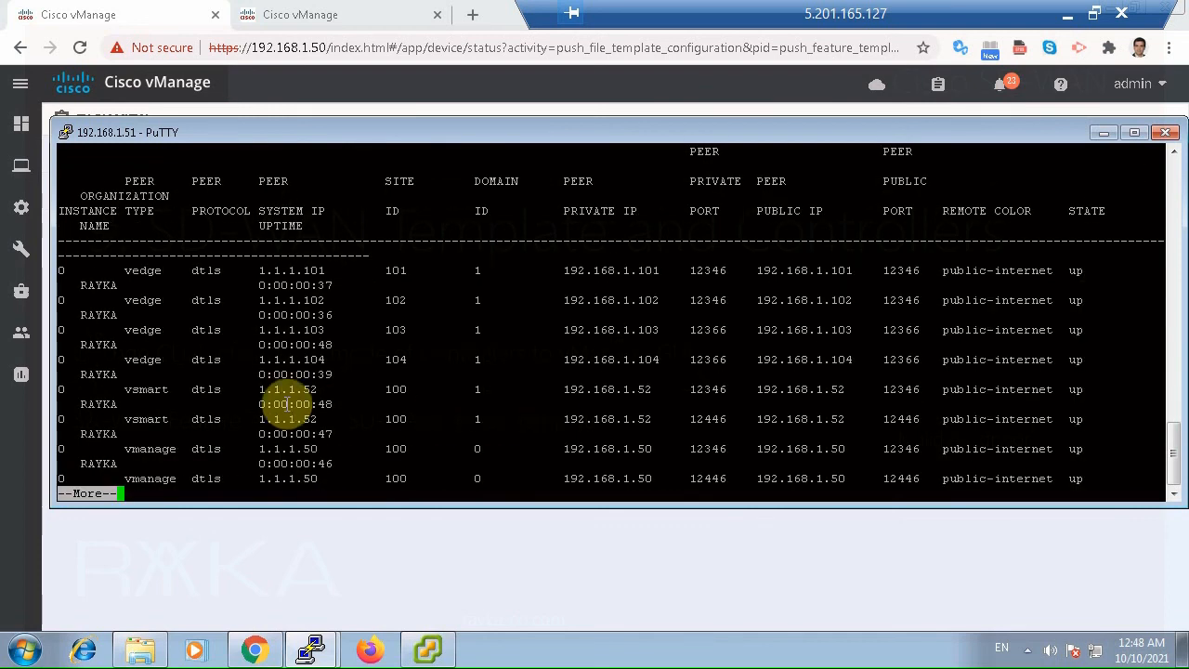
key(space)
drag(156, 245, 156, 450)
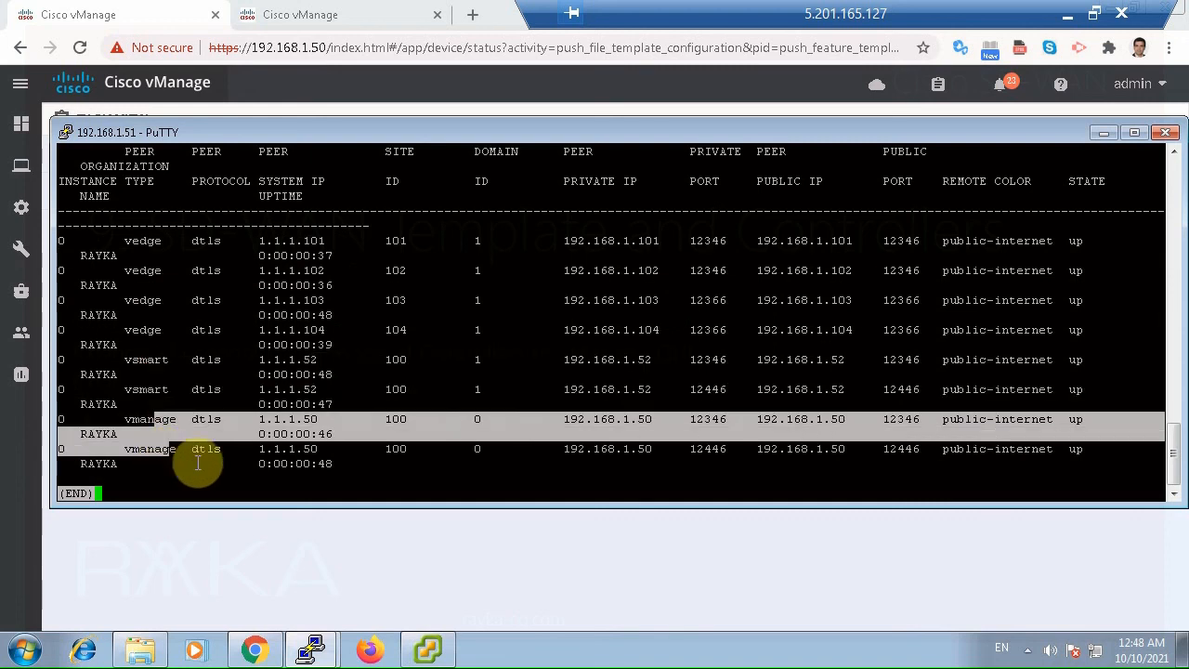
click(1082, 441)
Switch back to vManage and open the controllers list in the device configuration.
click(899, 587)
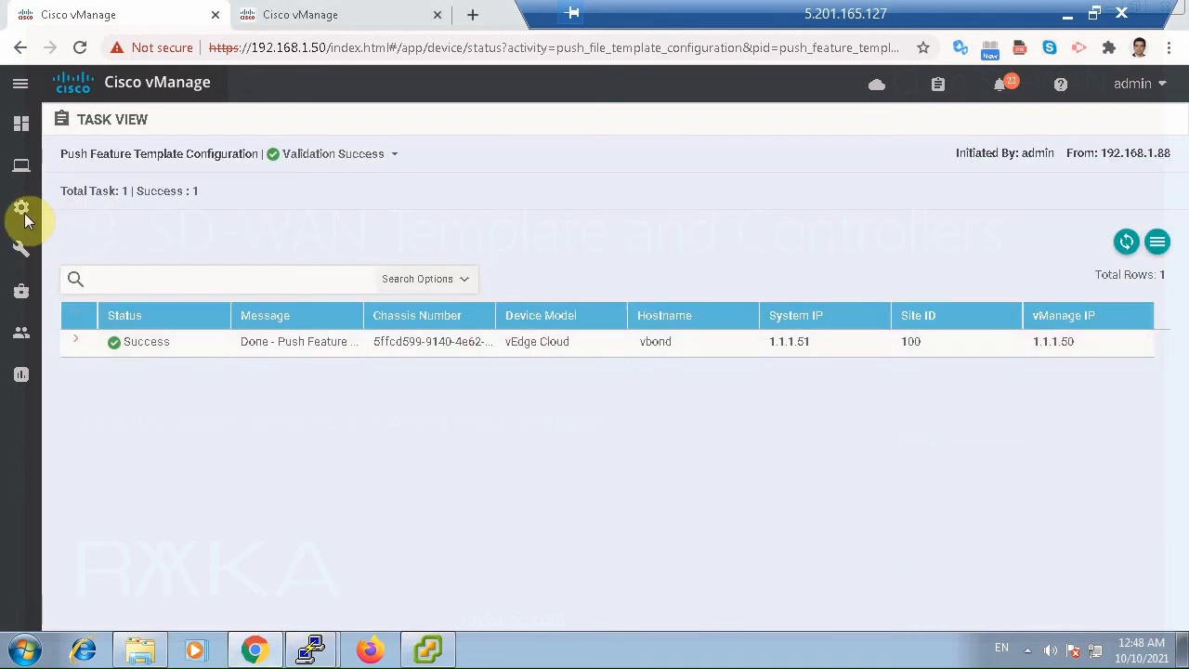
mouse_move(22, 208)
click(96, 248)
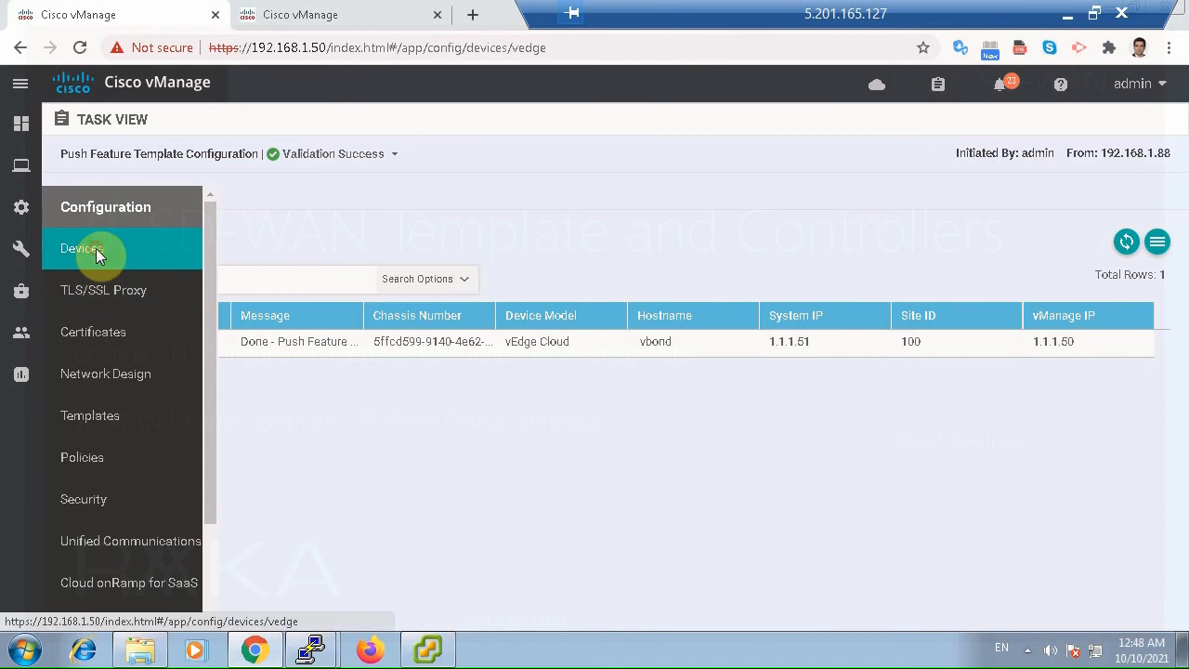
click(210, 151)
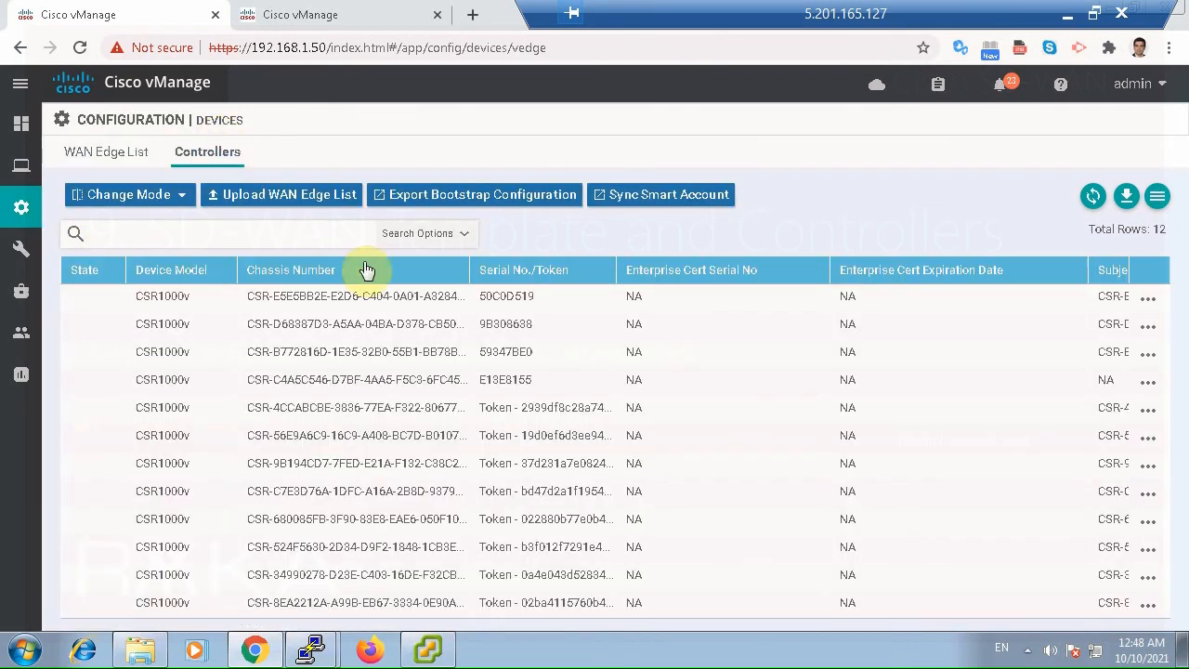